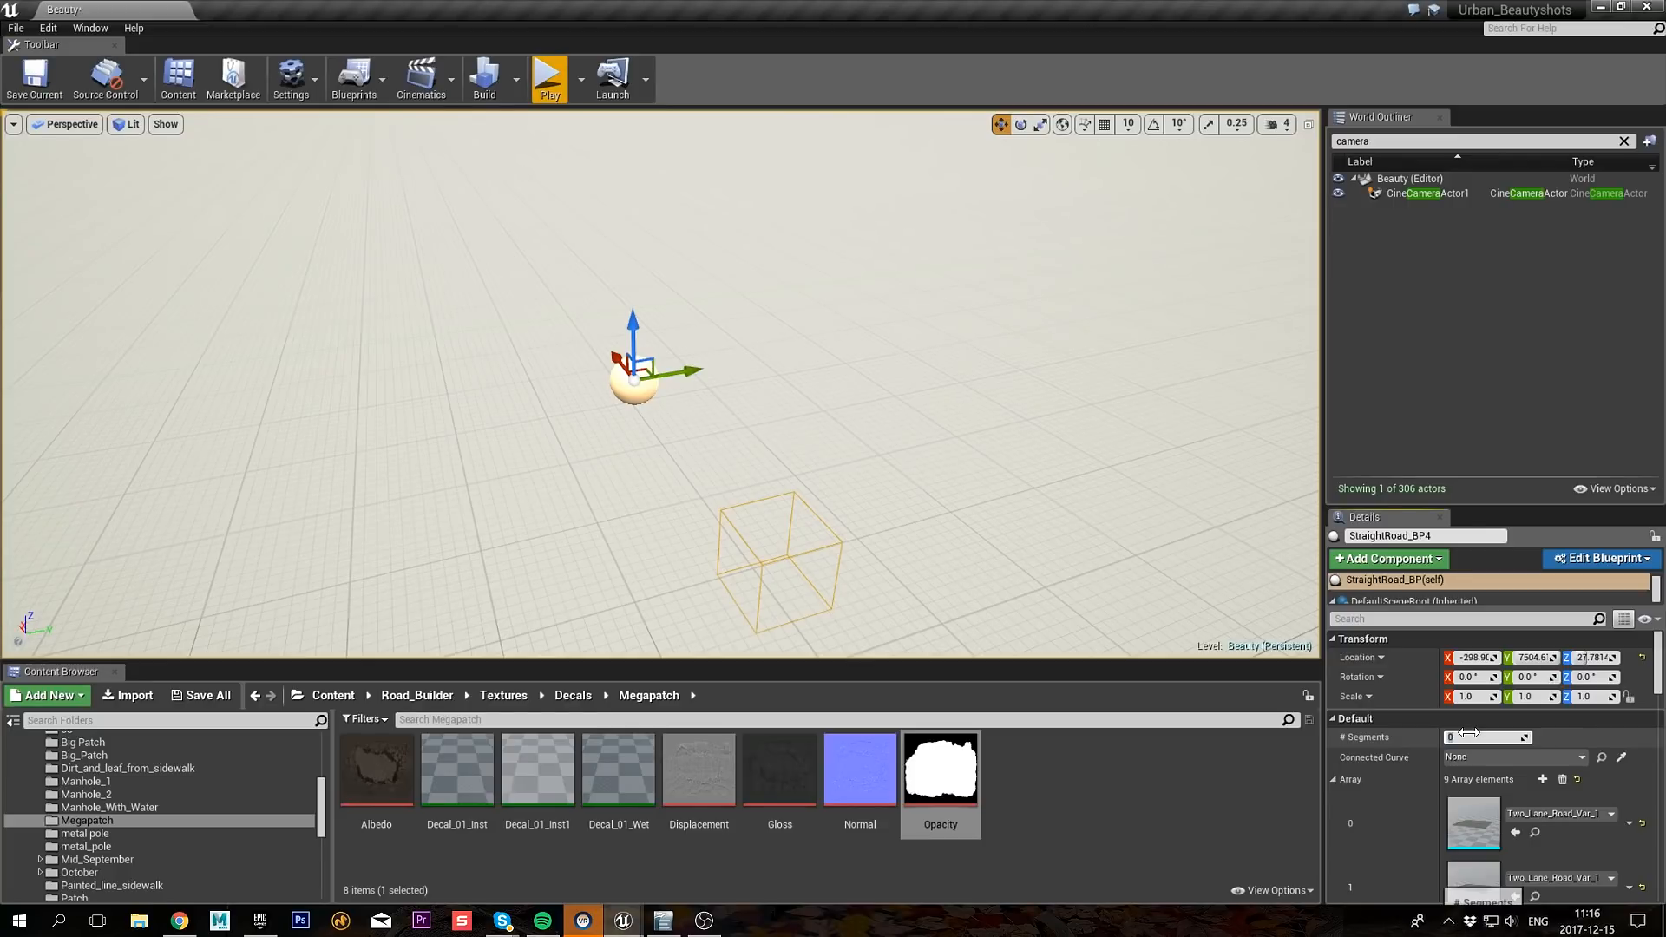
Step: Set the straight road blueprint's number of segments to 1
text(1)
key(Return)
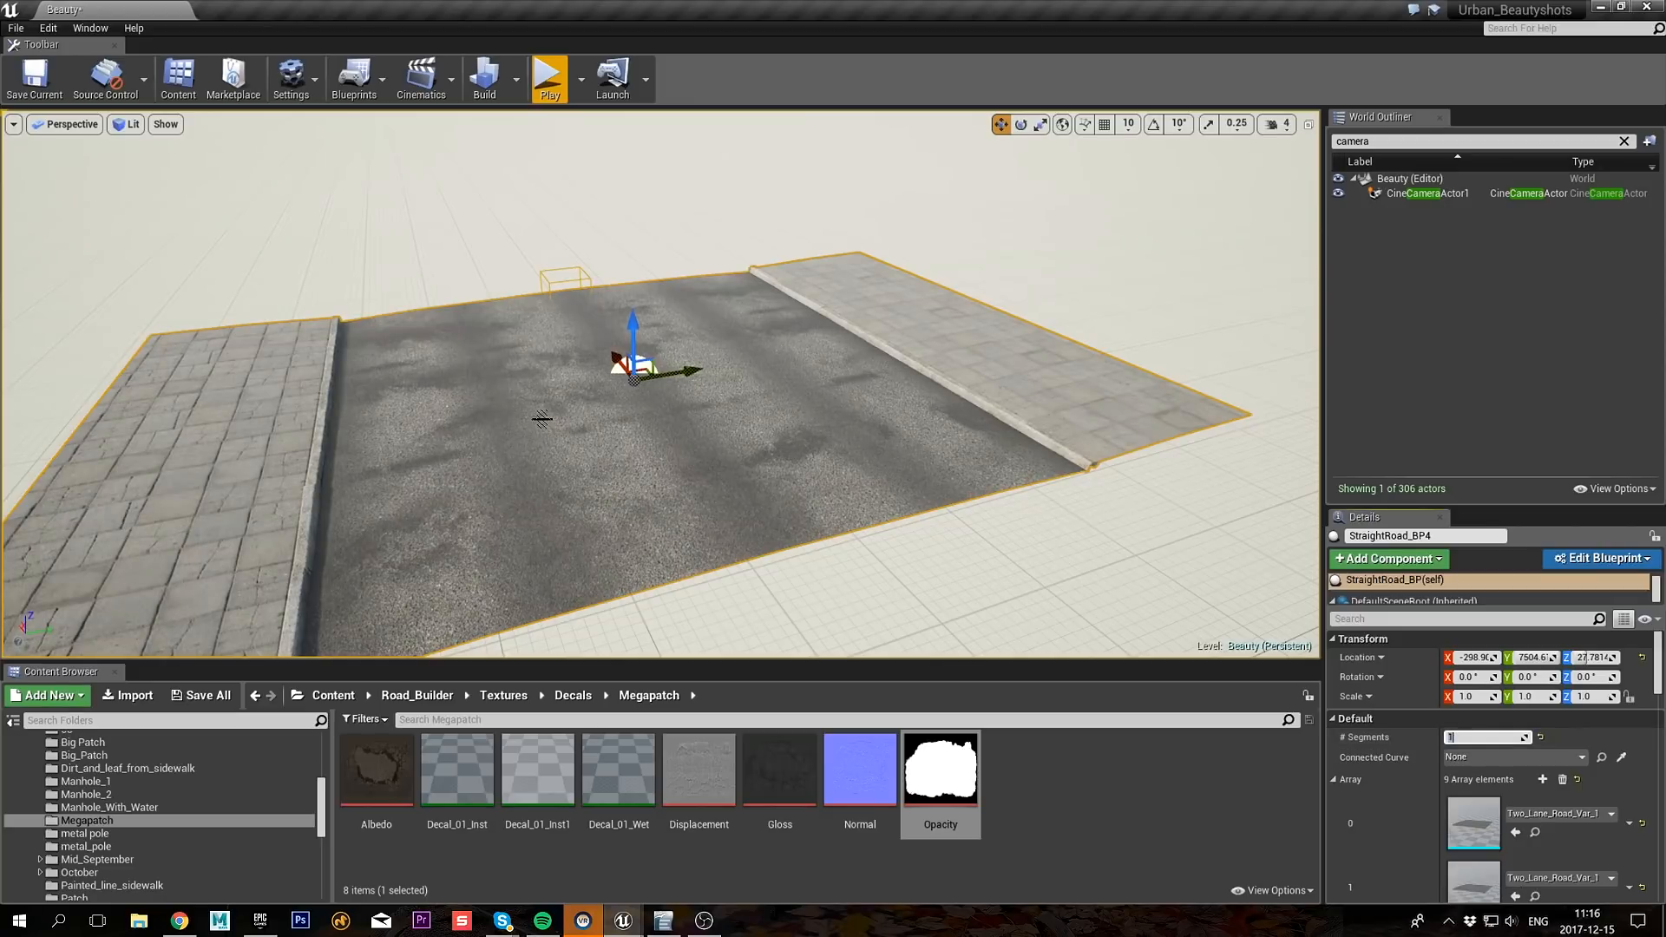
key(Escape)
key(s)
right_drag(551, 417, 550, 416)
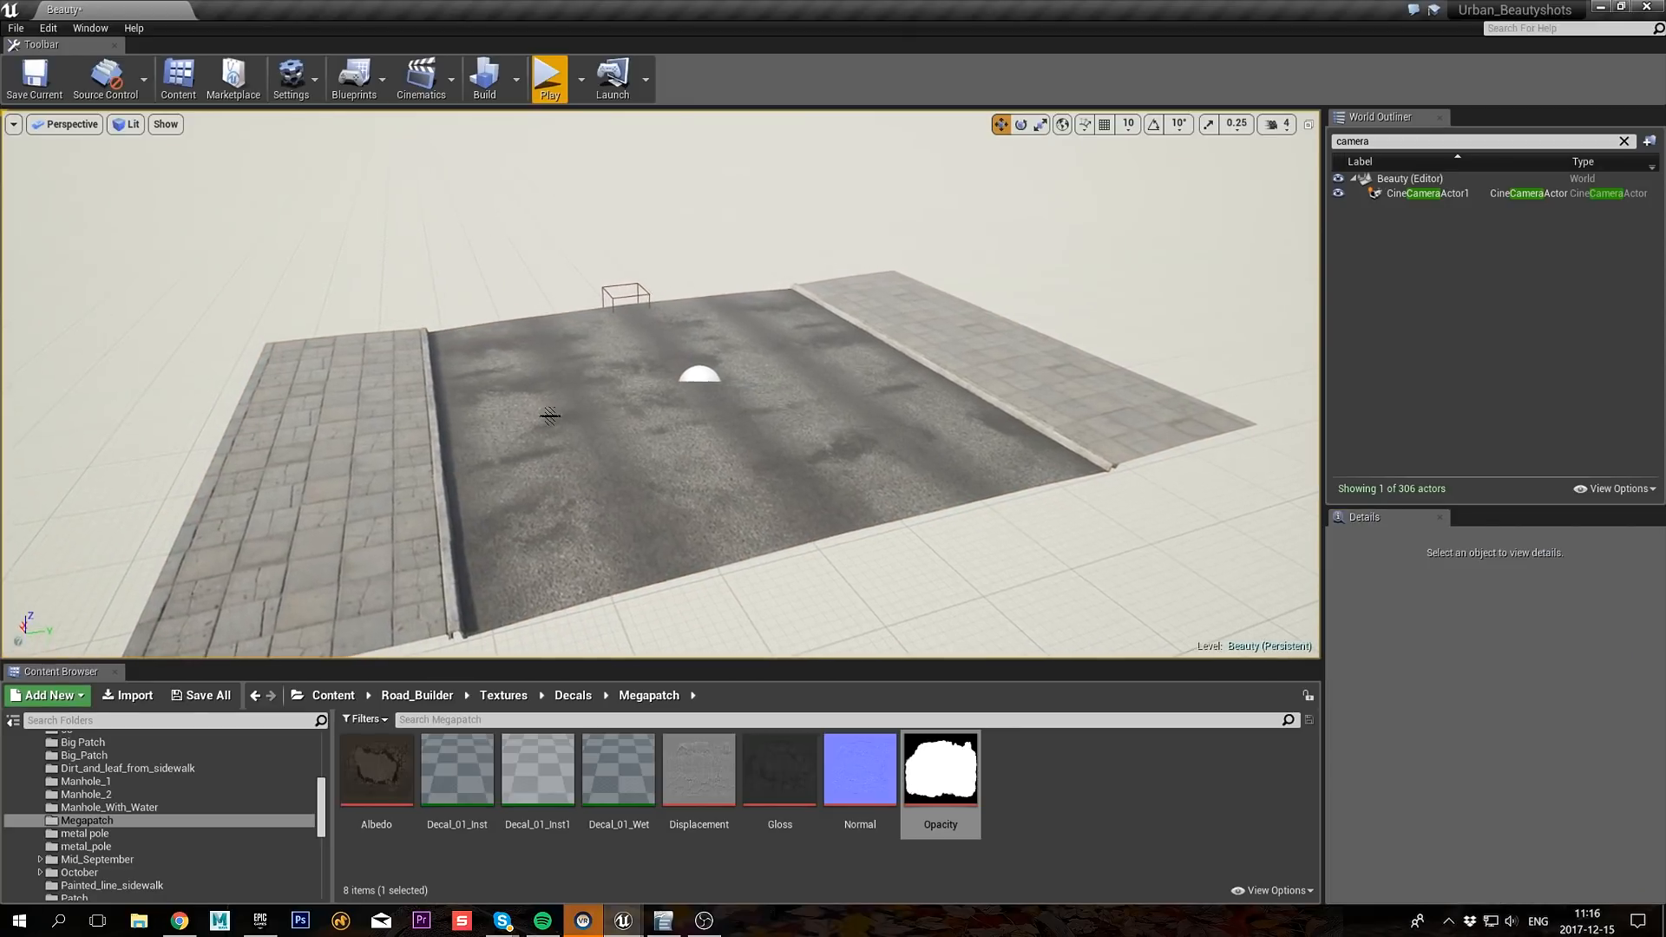
Step: Lengthen the straight road by setting its number of segments to 4
click(689, 380)
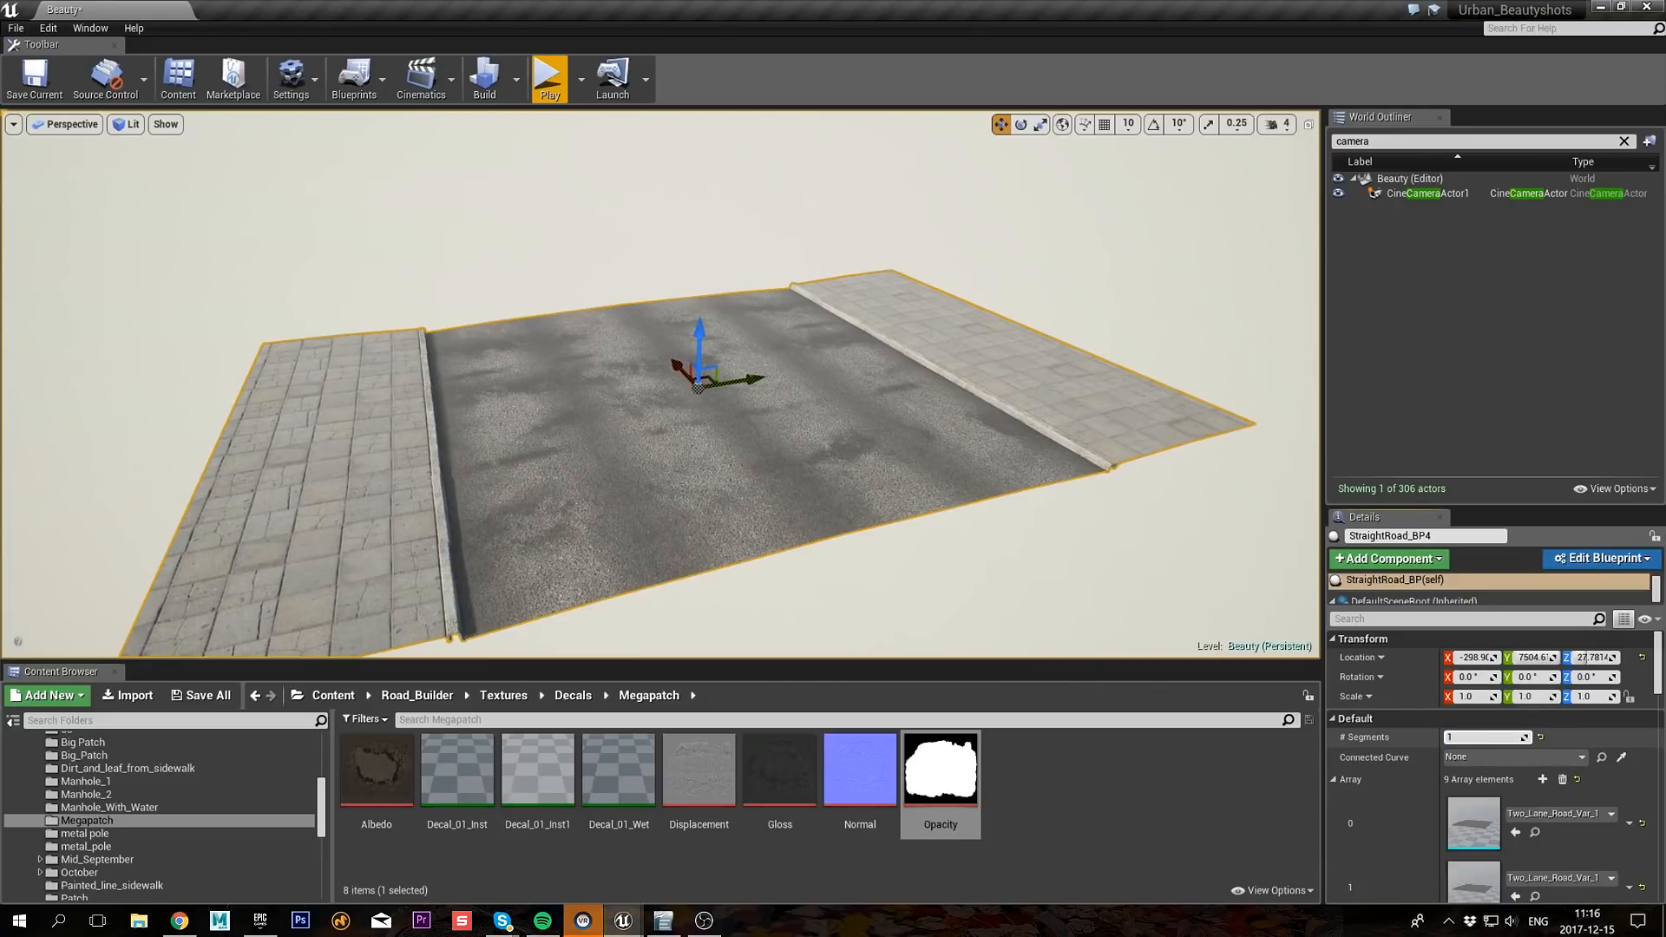
mouse_move(1484, 736)
mouse_down()
mouse_move(1545, 737)
mouse_move(1508, 736)
mouse_up()
key(Escape)
key(w)
right_drag(827, 486, 800, 514)
click(818, 384)
right_drag(819, 384, 604, 419)
key(w)
right_drag(739, 424, 826, 466)
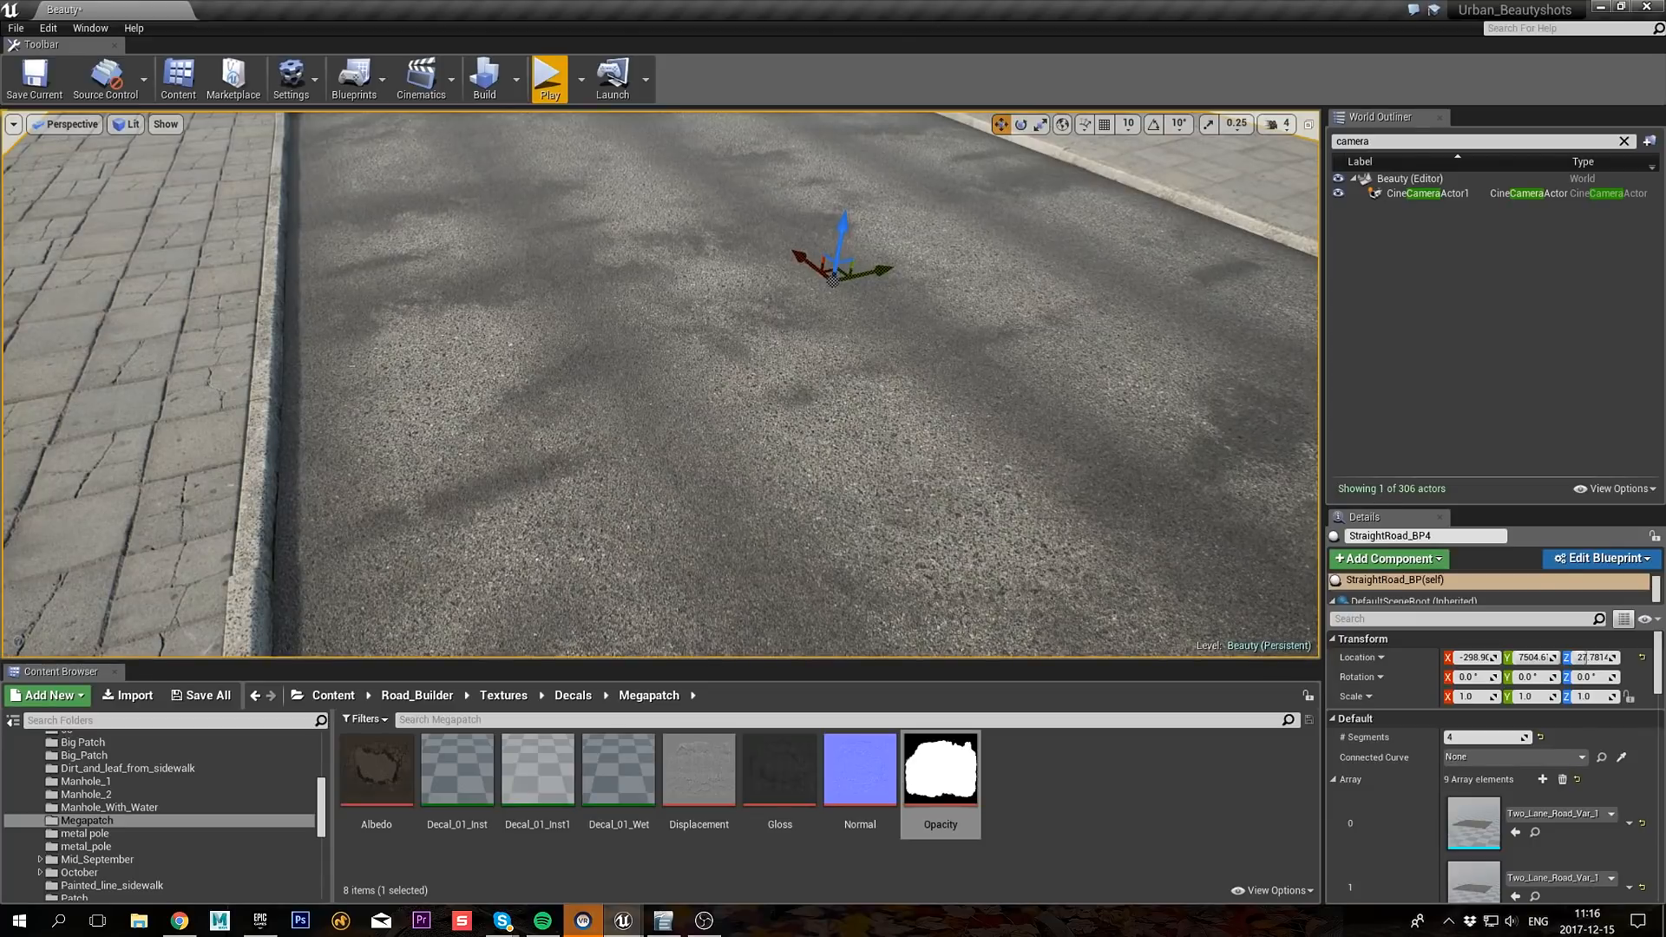
Step: Examine the Megapatch Albedo, Displacement, Gloss, Normal and Opacity textures in an enlarged texture editor, and close it
drag(1665, 286, 713, 130)
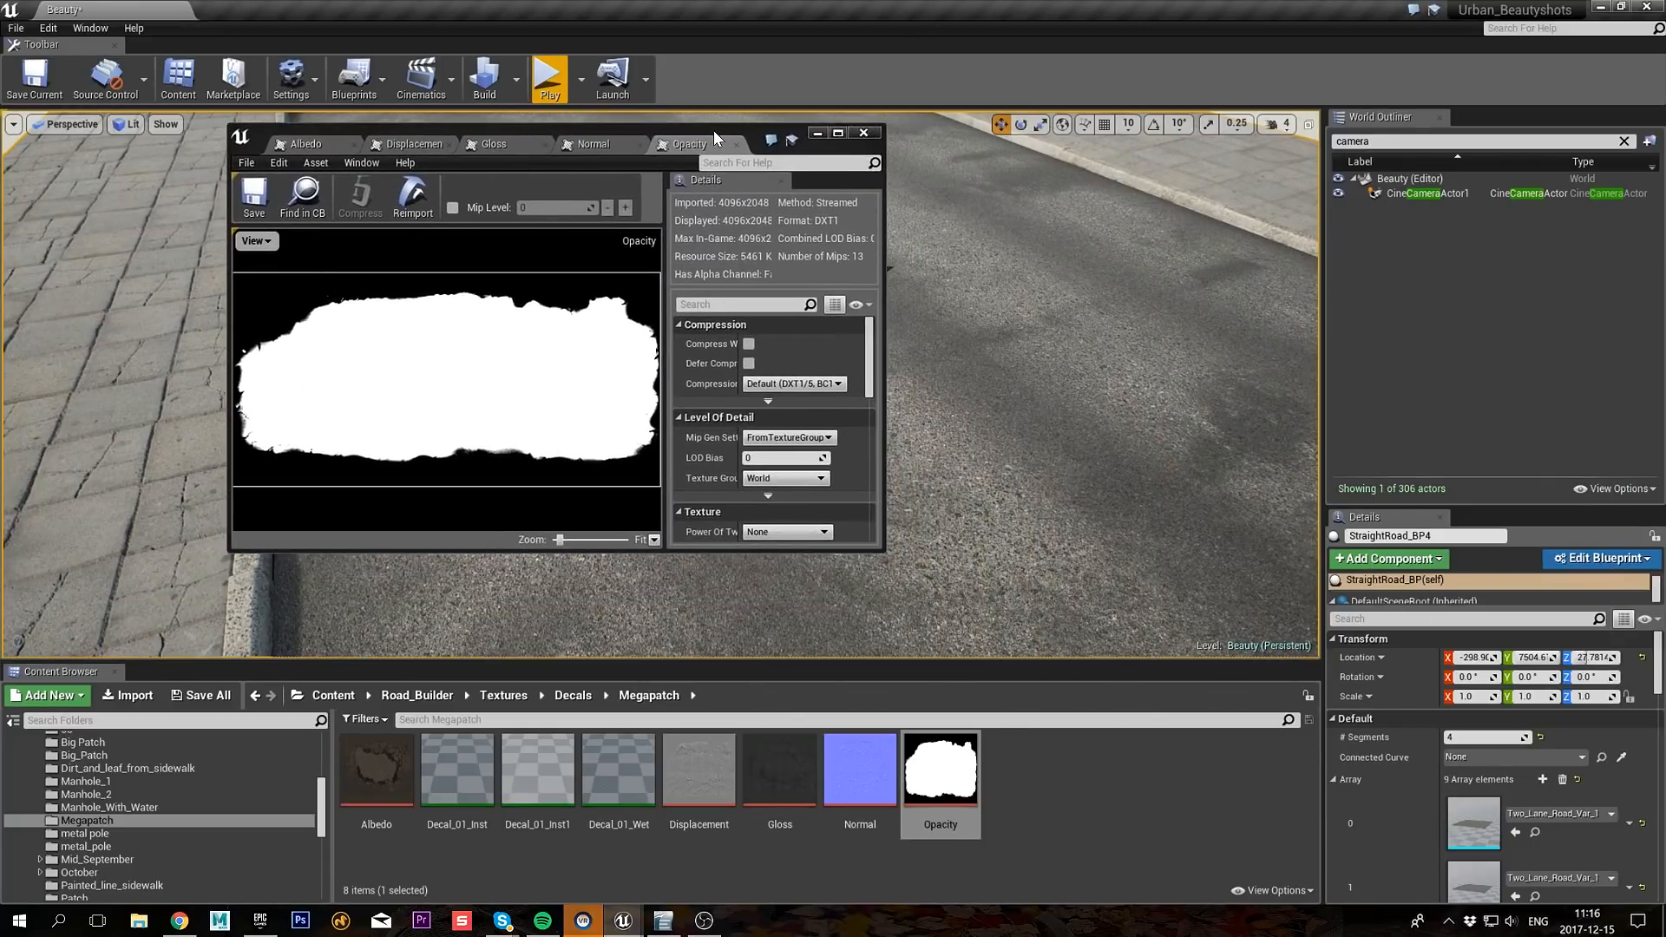
drag(883, 550, 1502, 809)
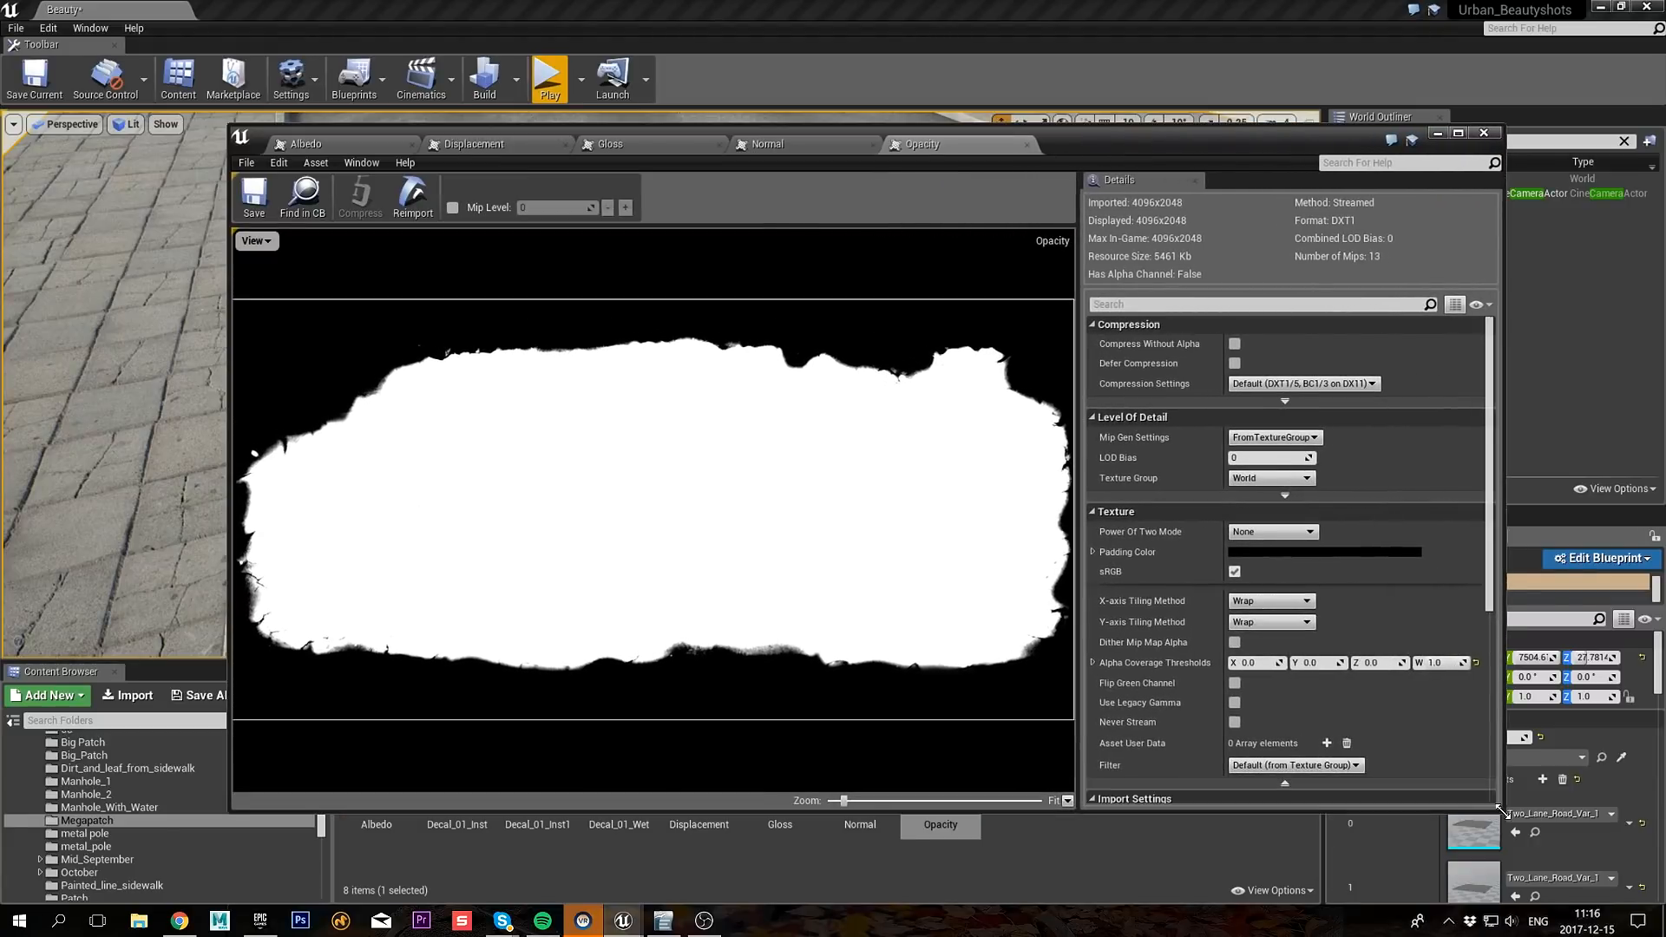
click(304, 146)
click(461, 146)
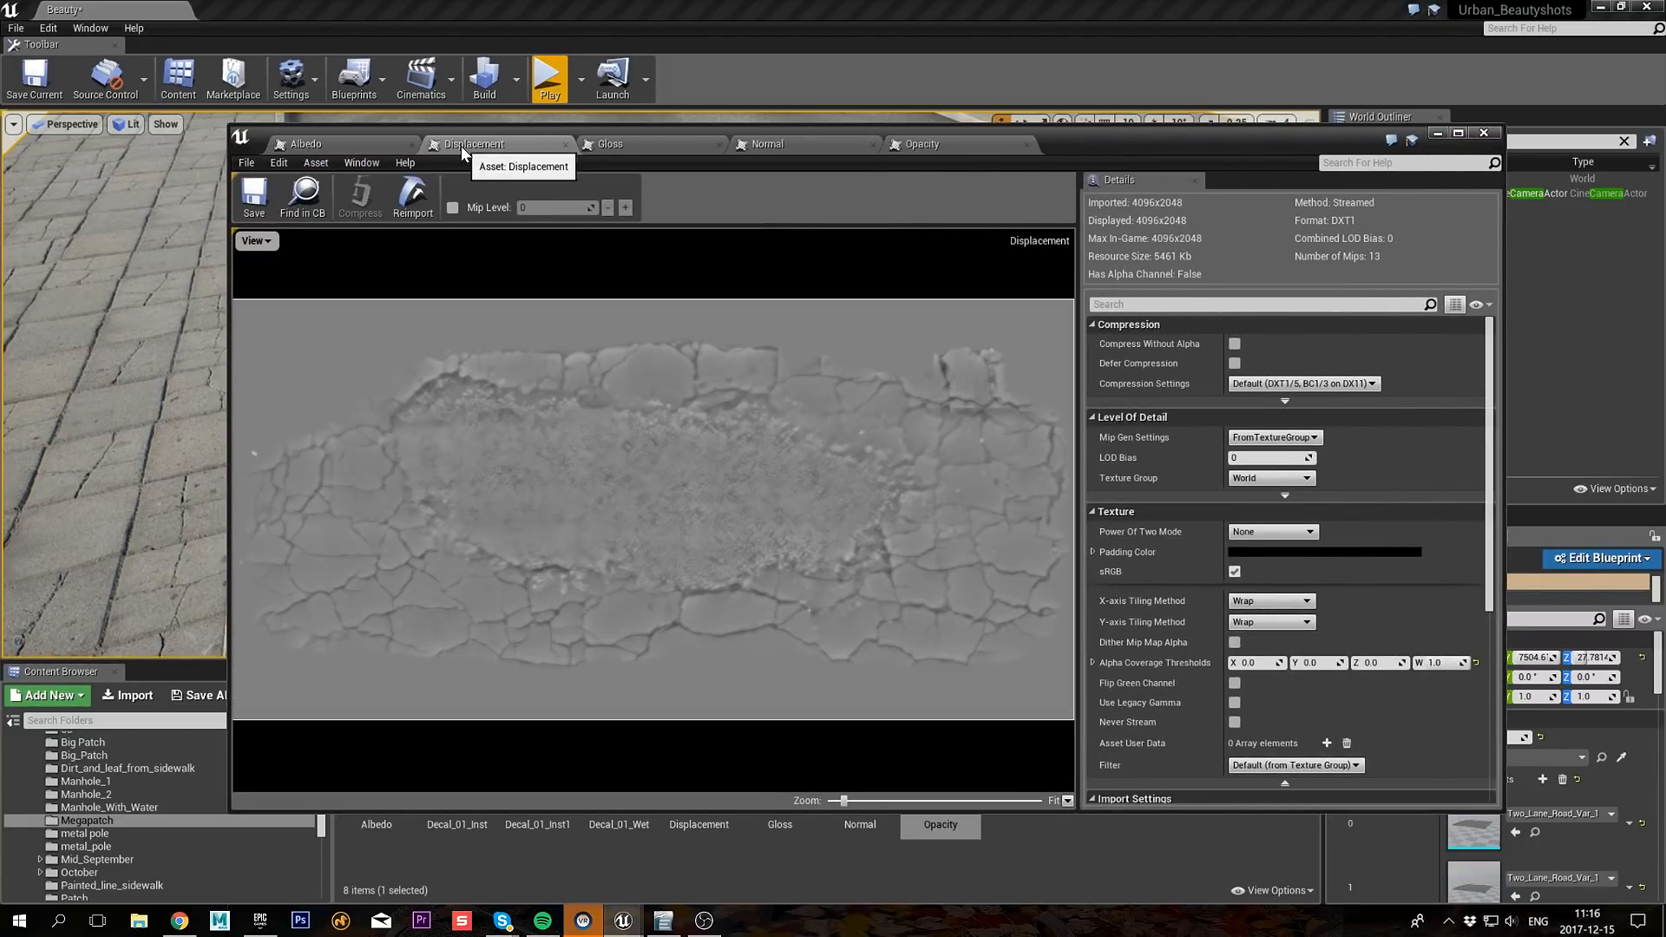
click(639, 145)
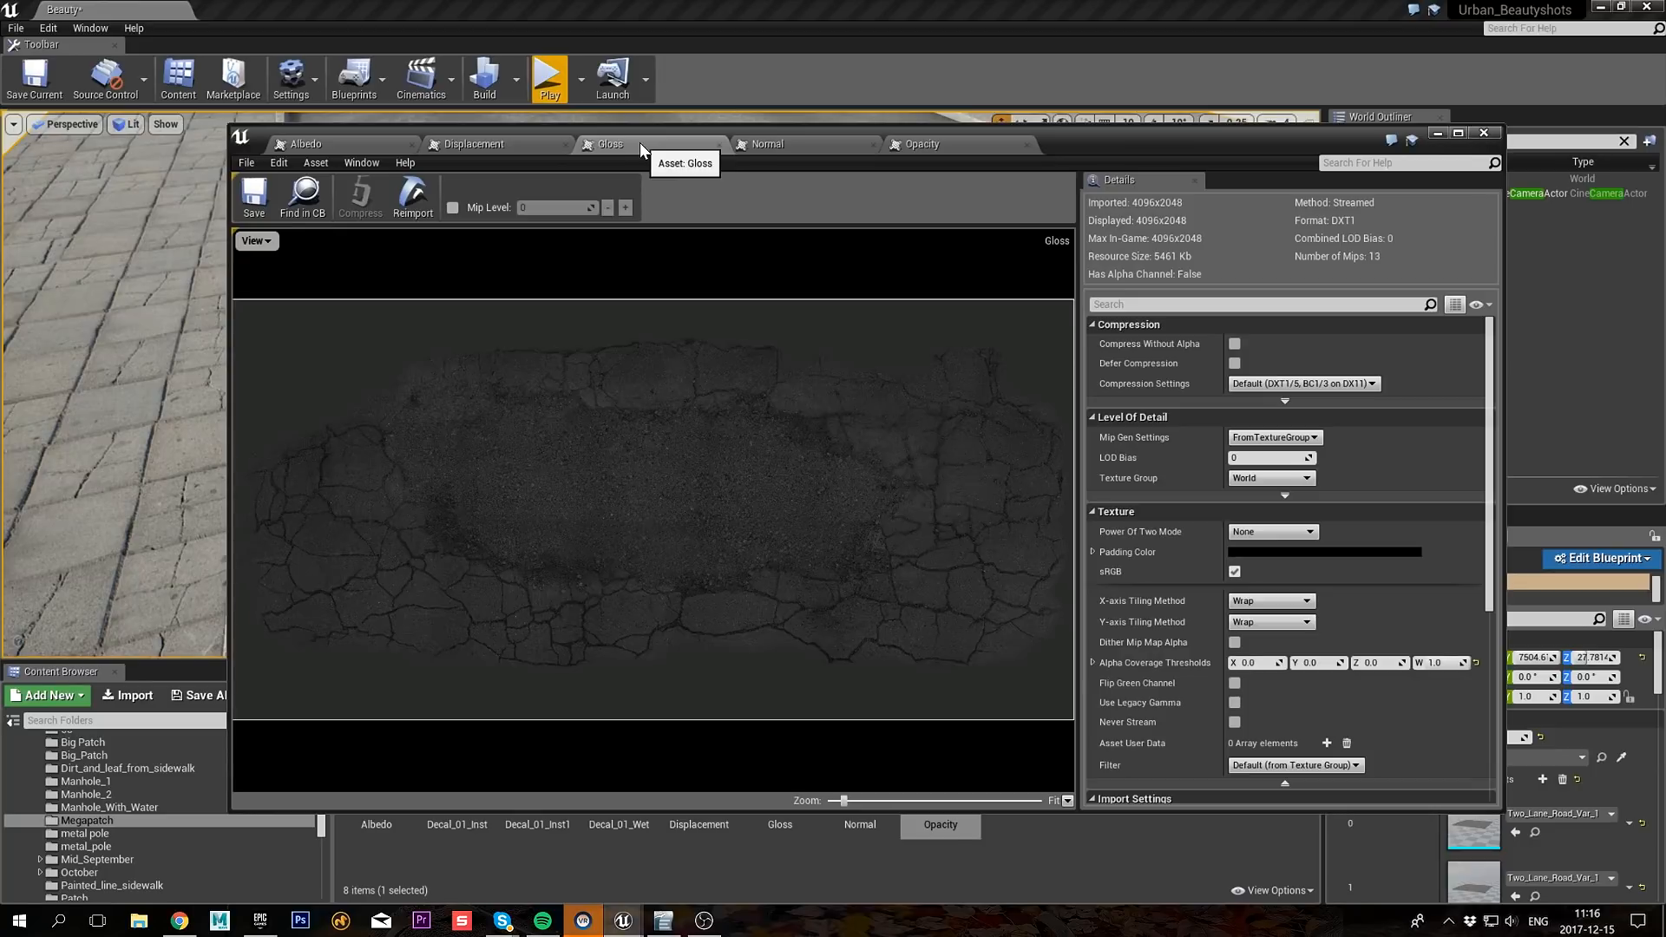
click(795, 147)
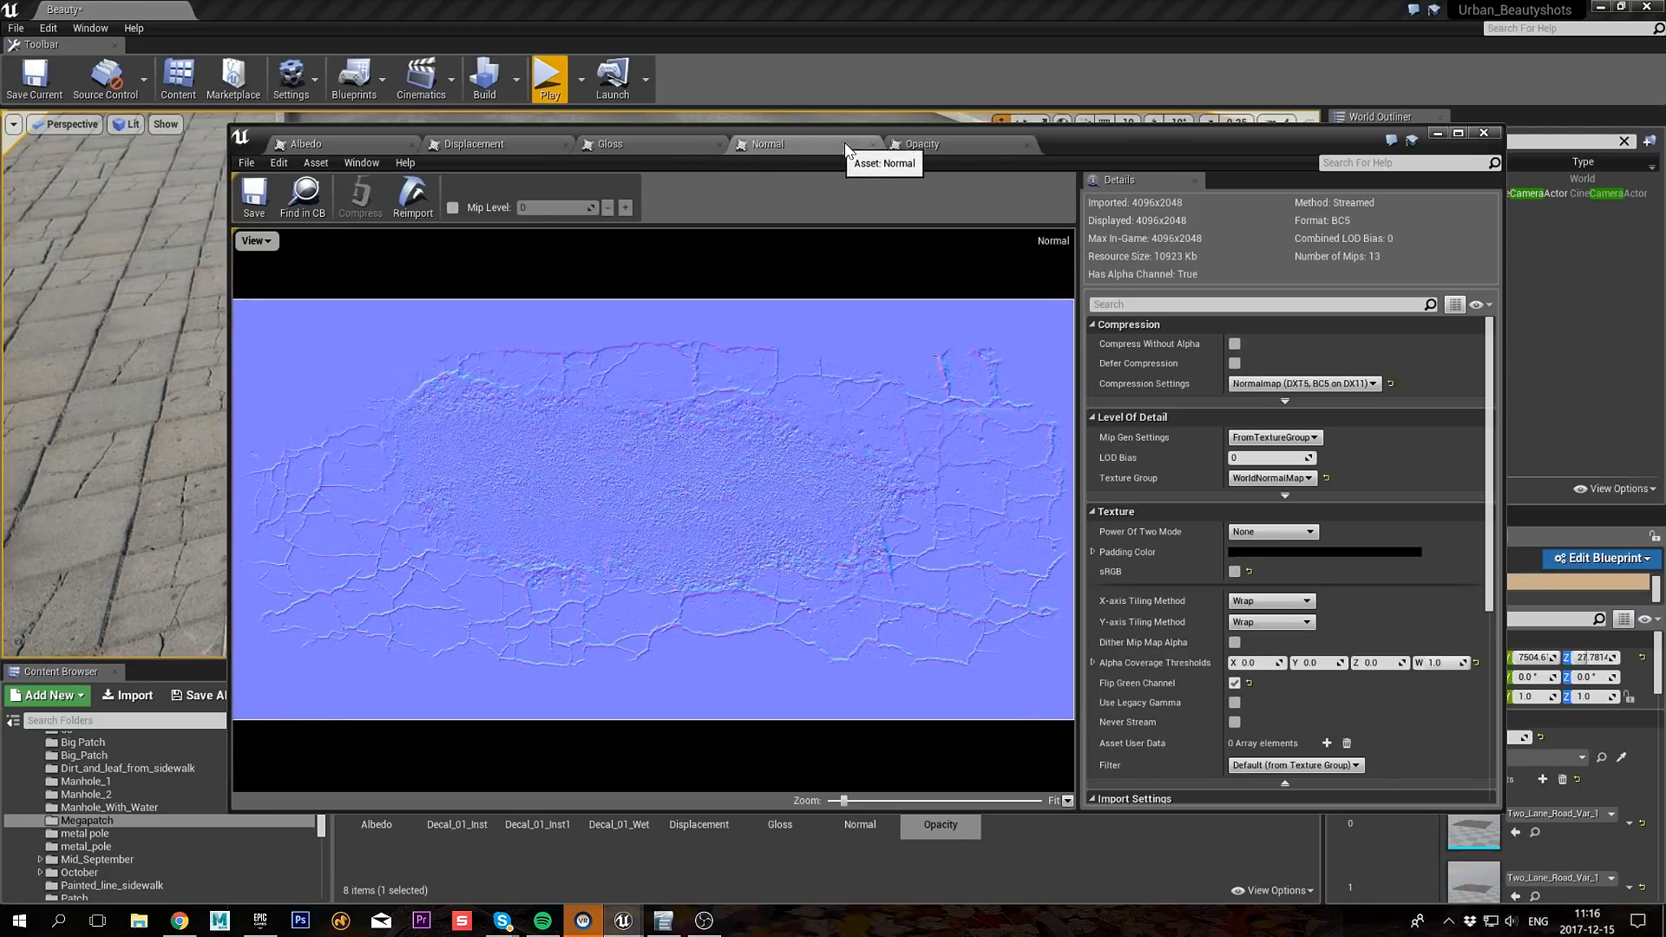
click(944, 140)
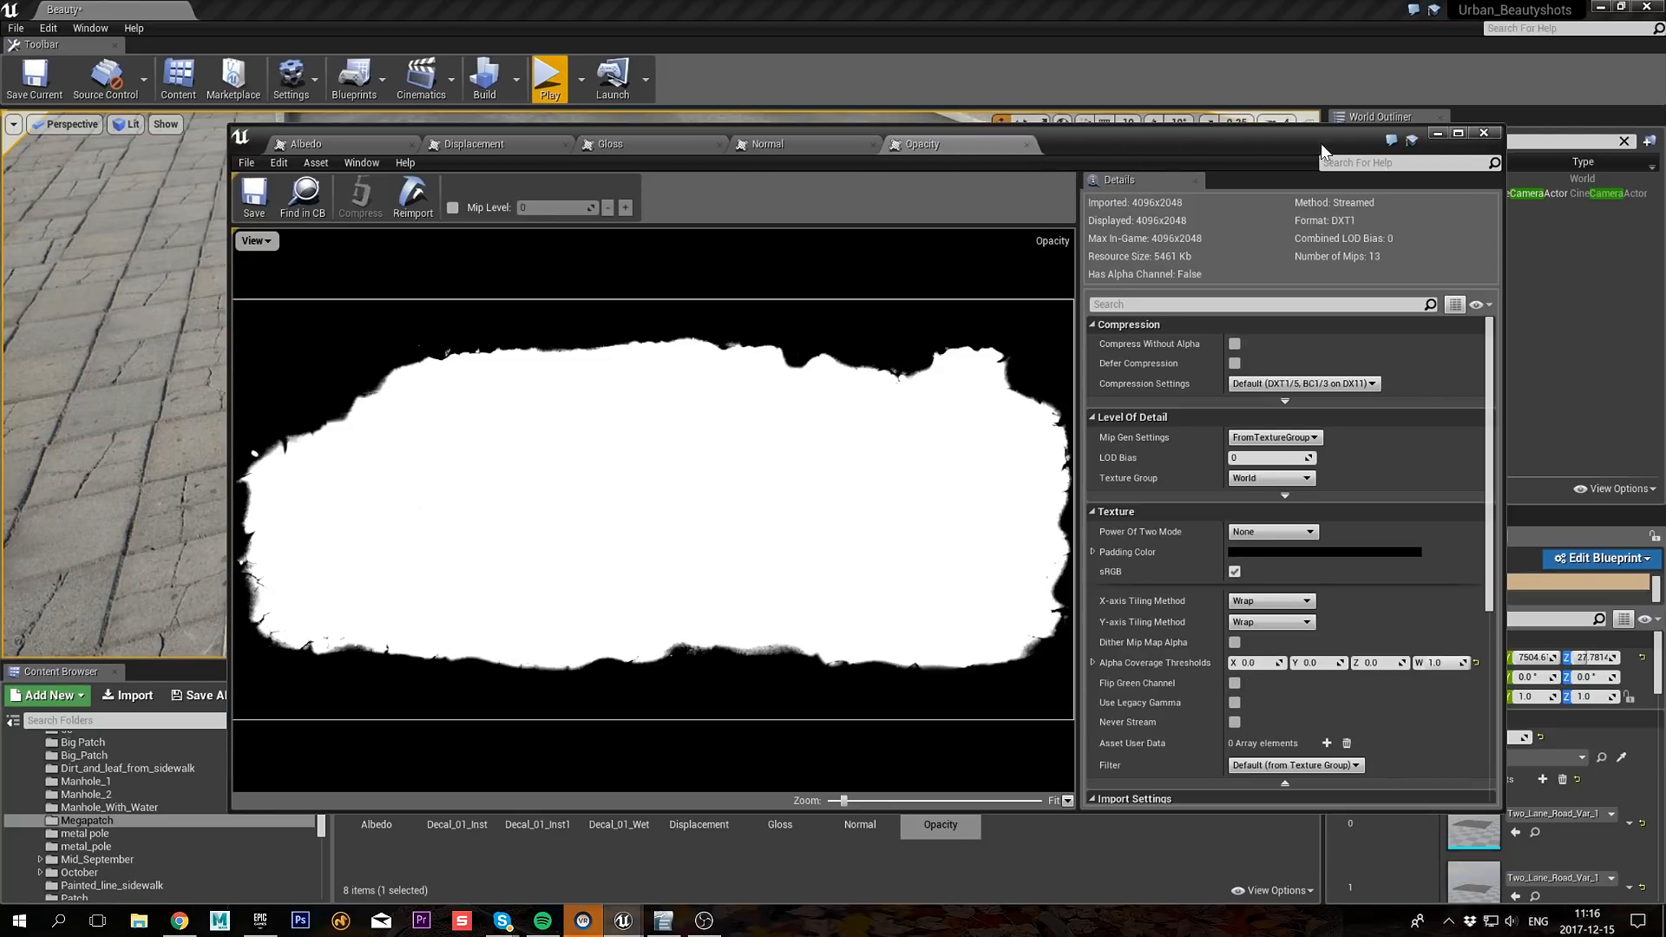
click(1485, 133)
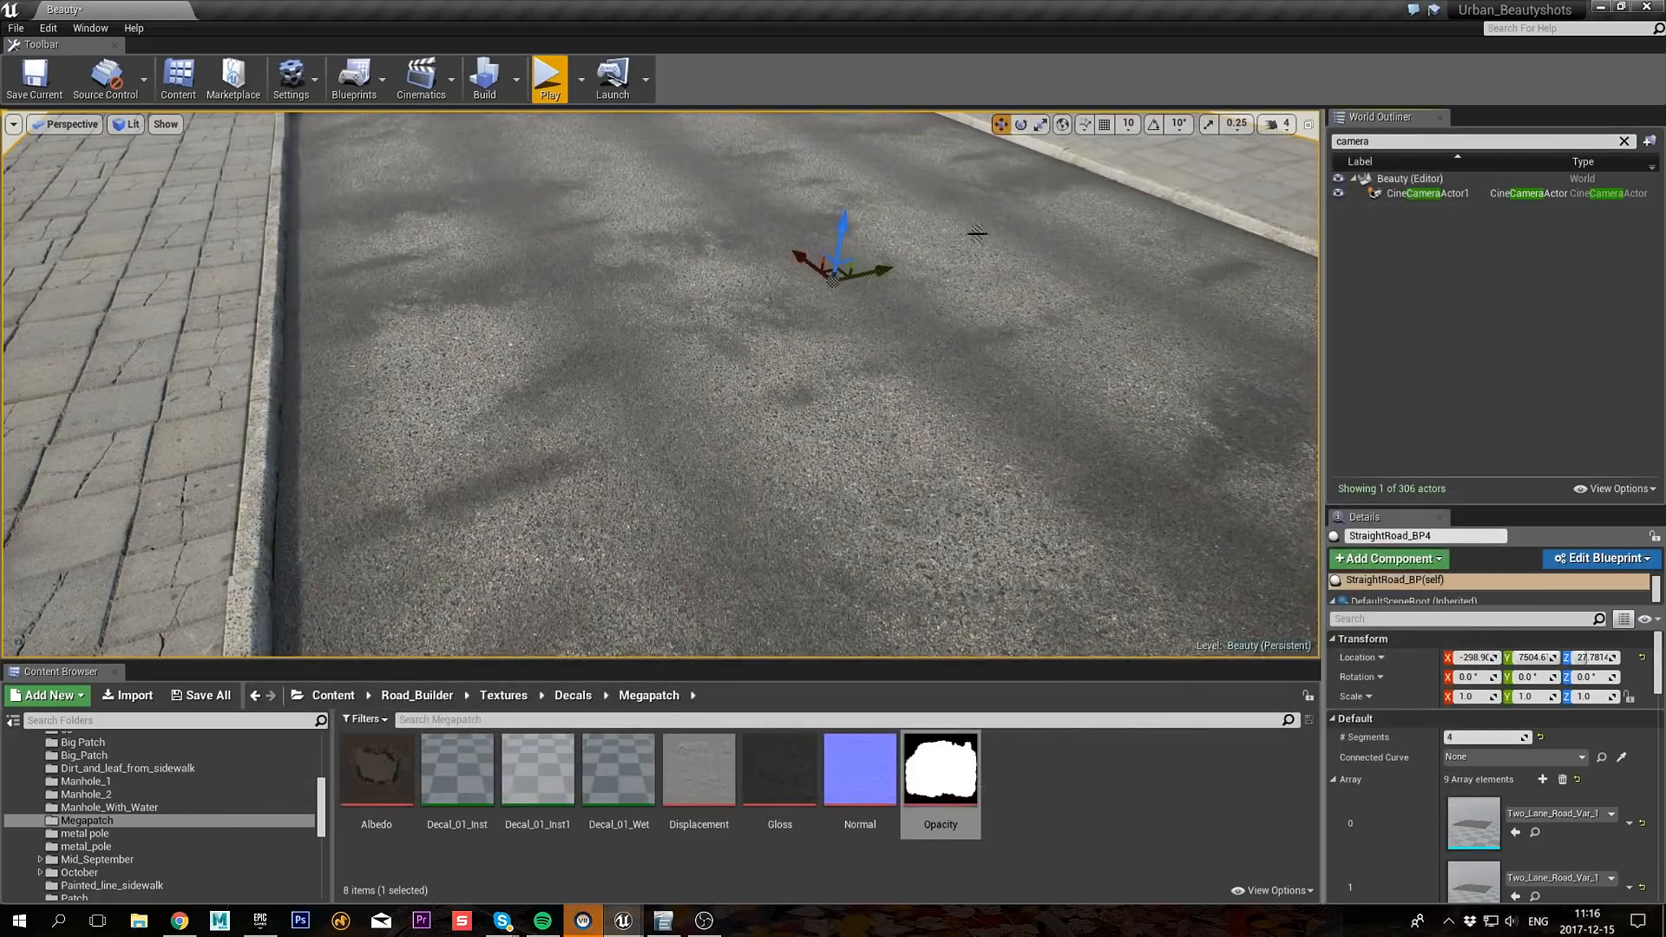
Step: Place the Megapatch decal Decal_01_Inst1 in the middle of the road, scaled to about 0.33 × 0.35 × 0.49
drag(539, 773, 874, 314)
right_drag(874, 314, 513, 381)
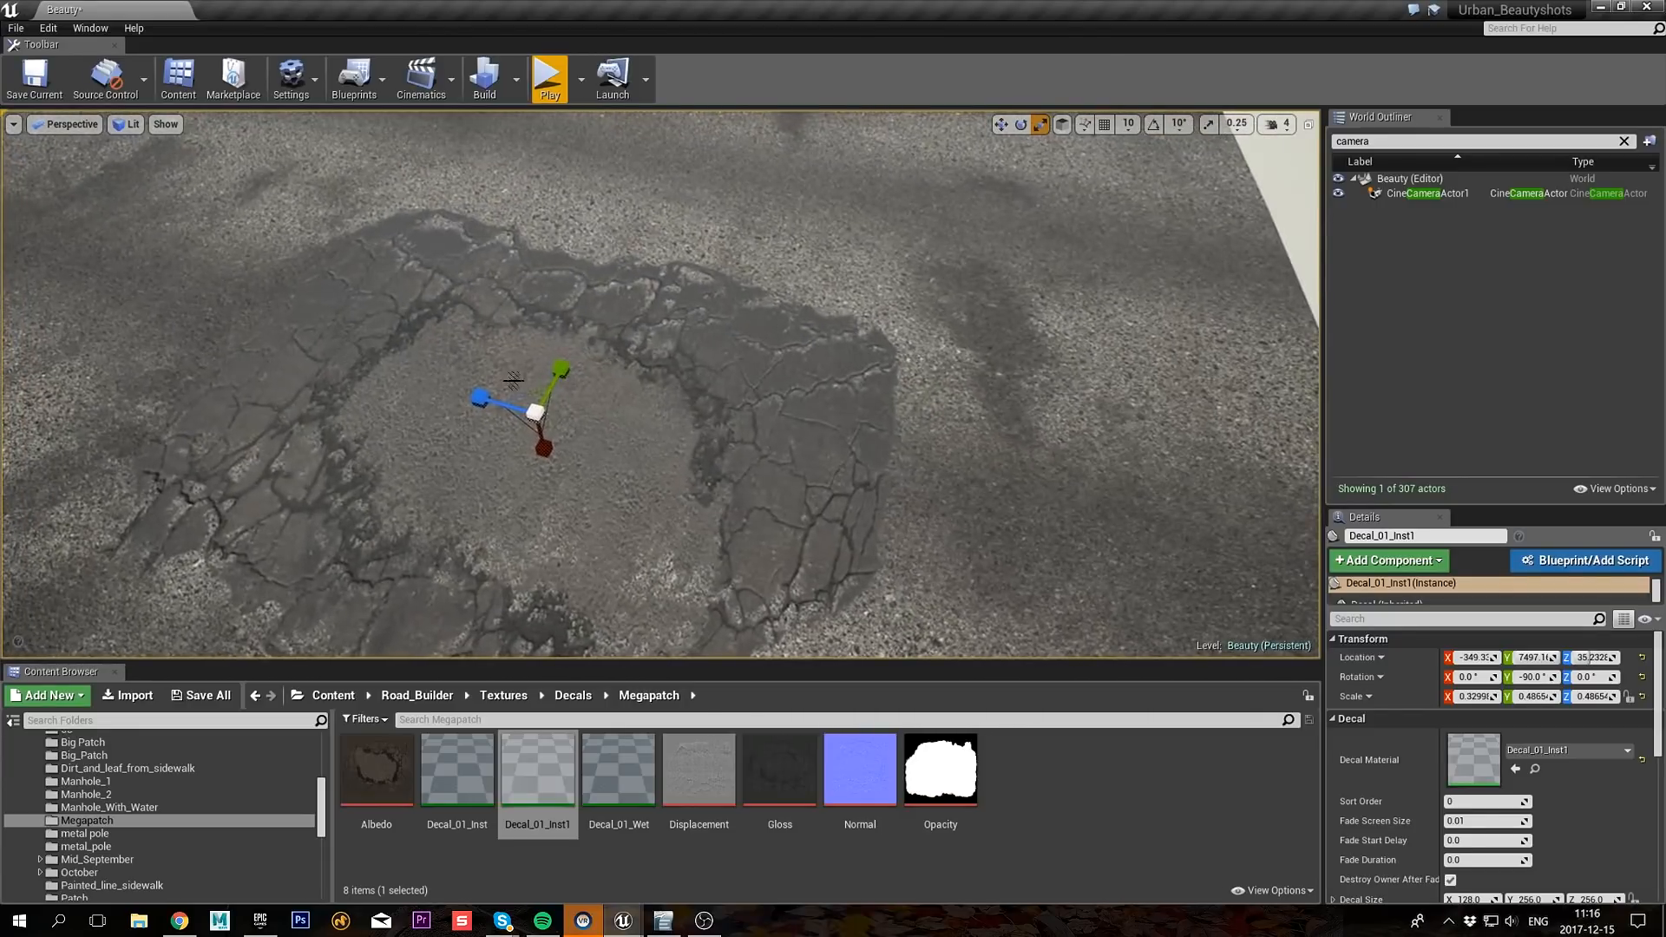
drag(556, 377, 542, 399)
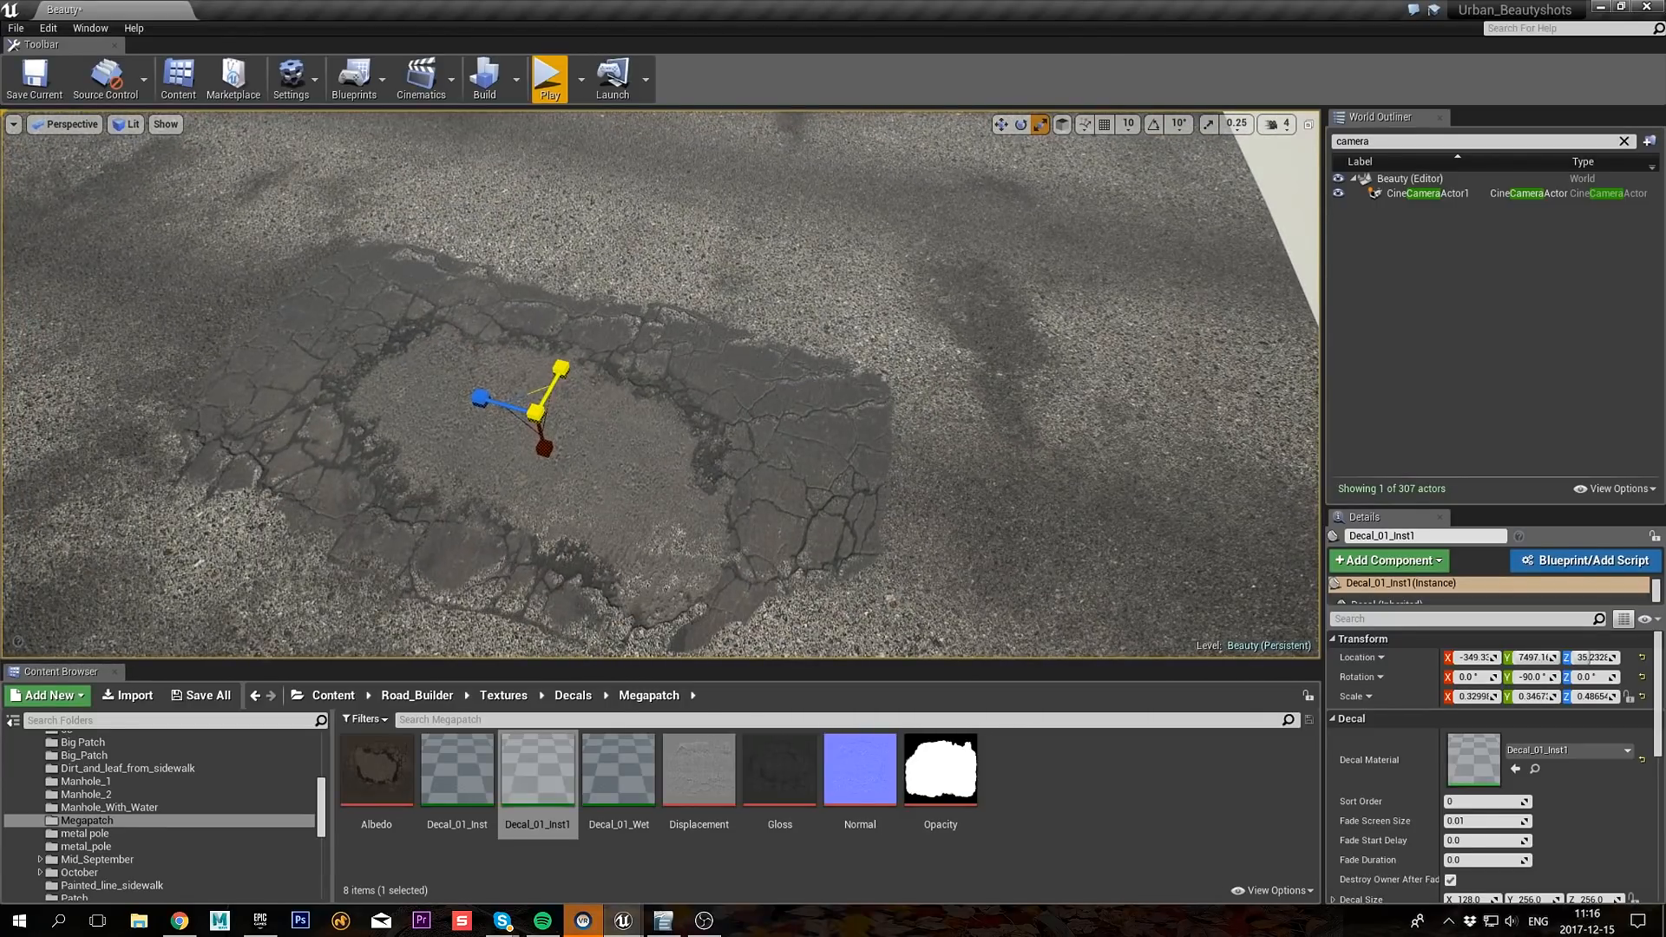
right_drag(665, 343, 665, 343)
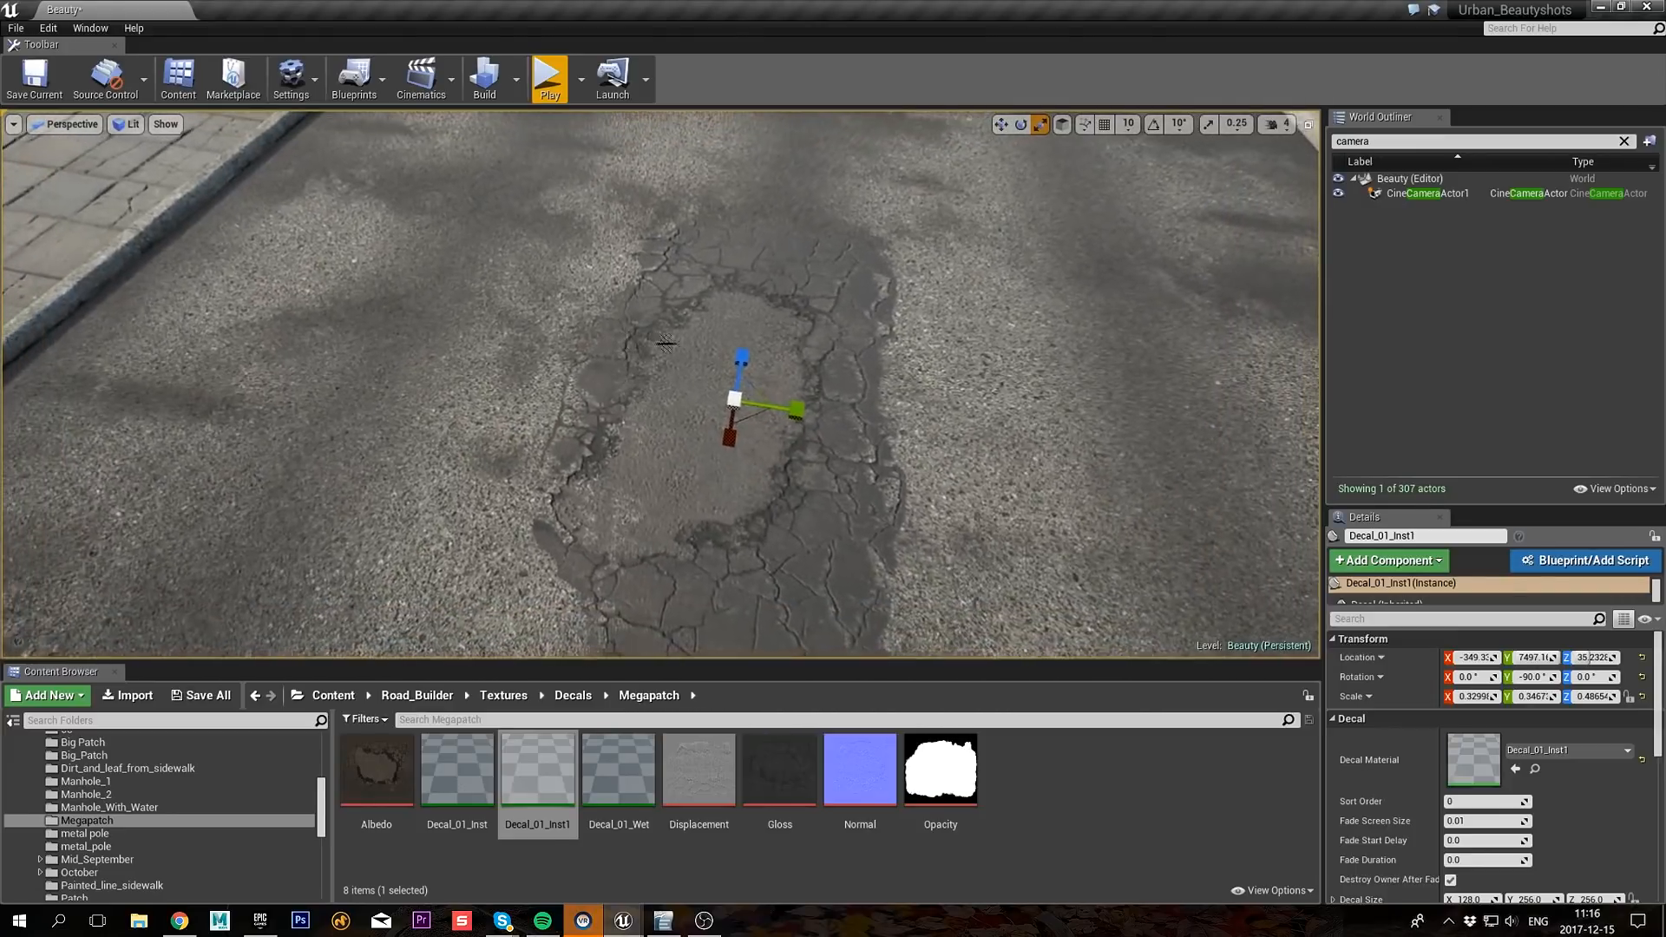
right_drag(995, 386, 995, 385)
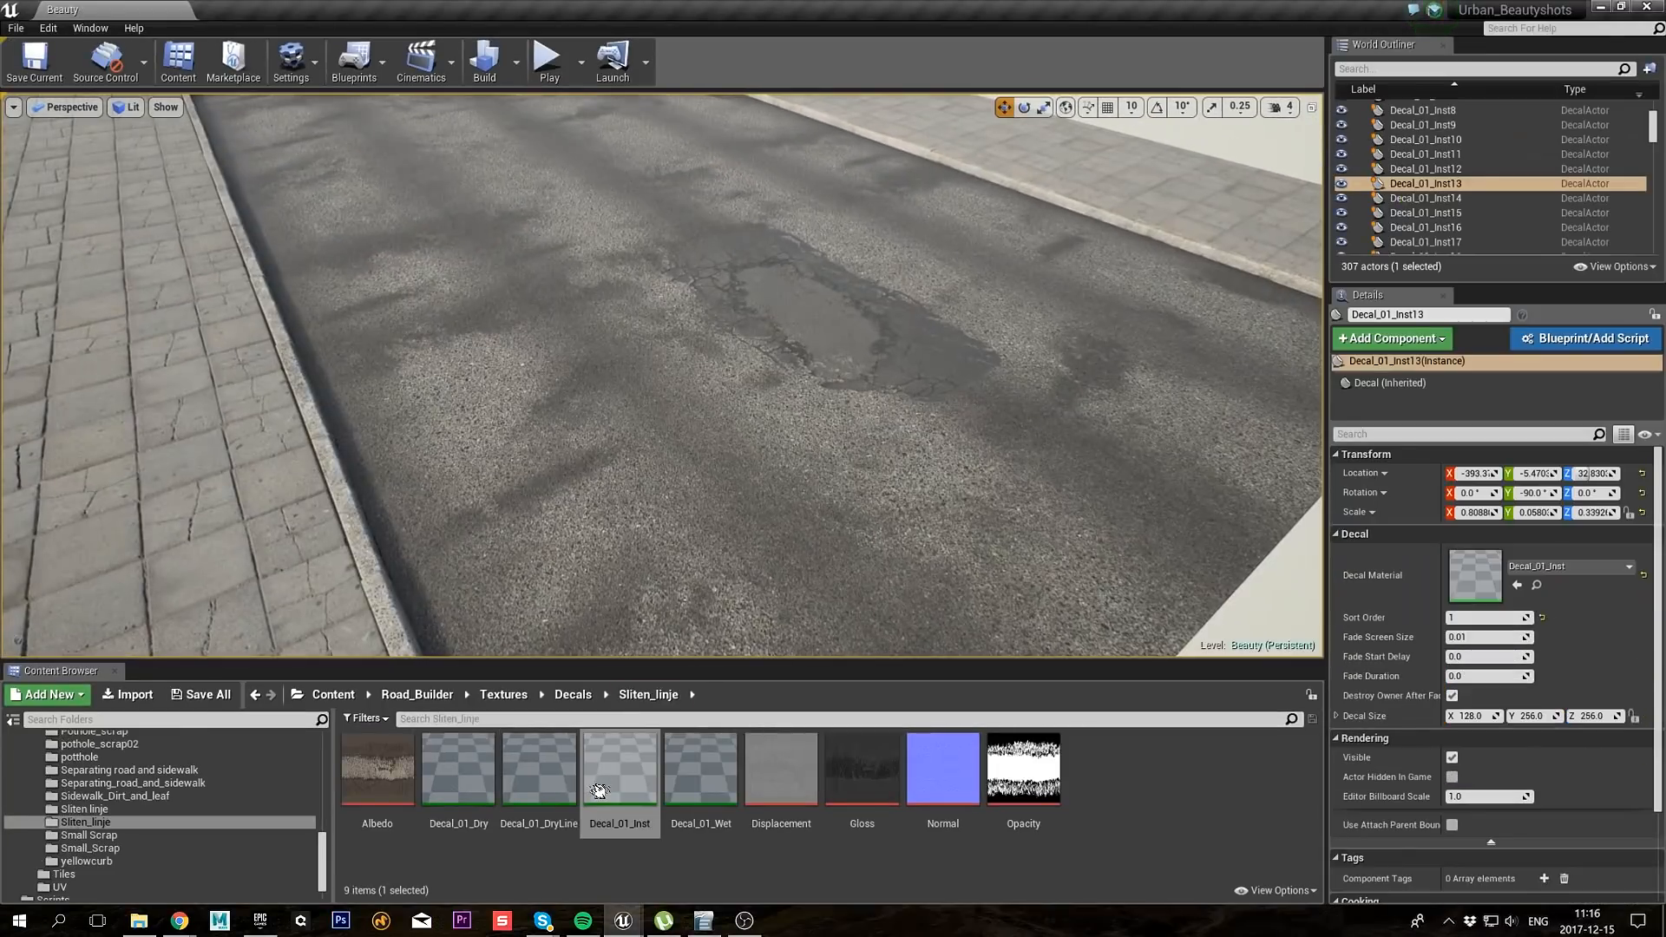
Step: Place the Sliten_linje decal Decal_01_Inst in front of the cracked patch as a thin centre dash, scaled to about 0.73 × 0.06 × 0.37
drag(599, 790, 998, 417)
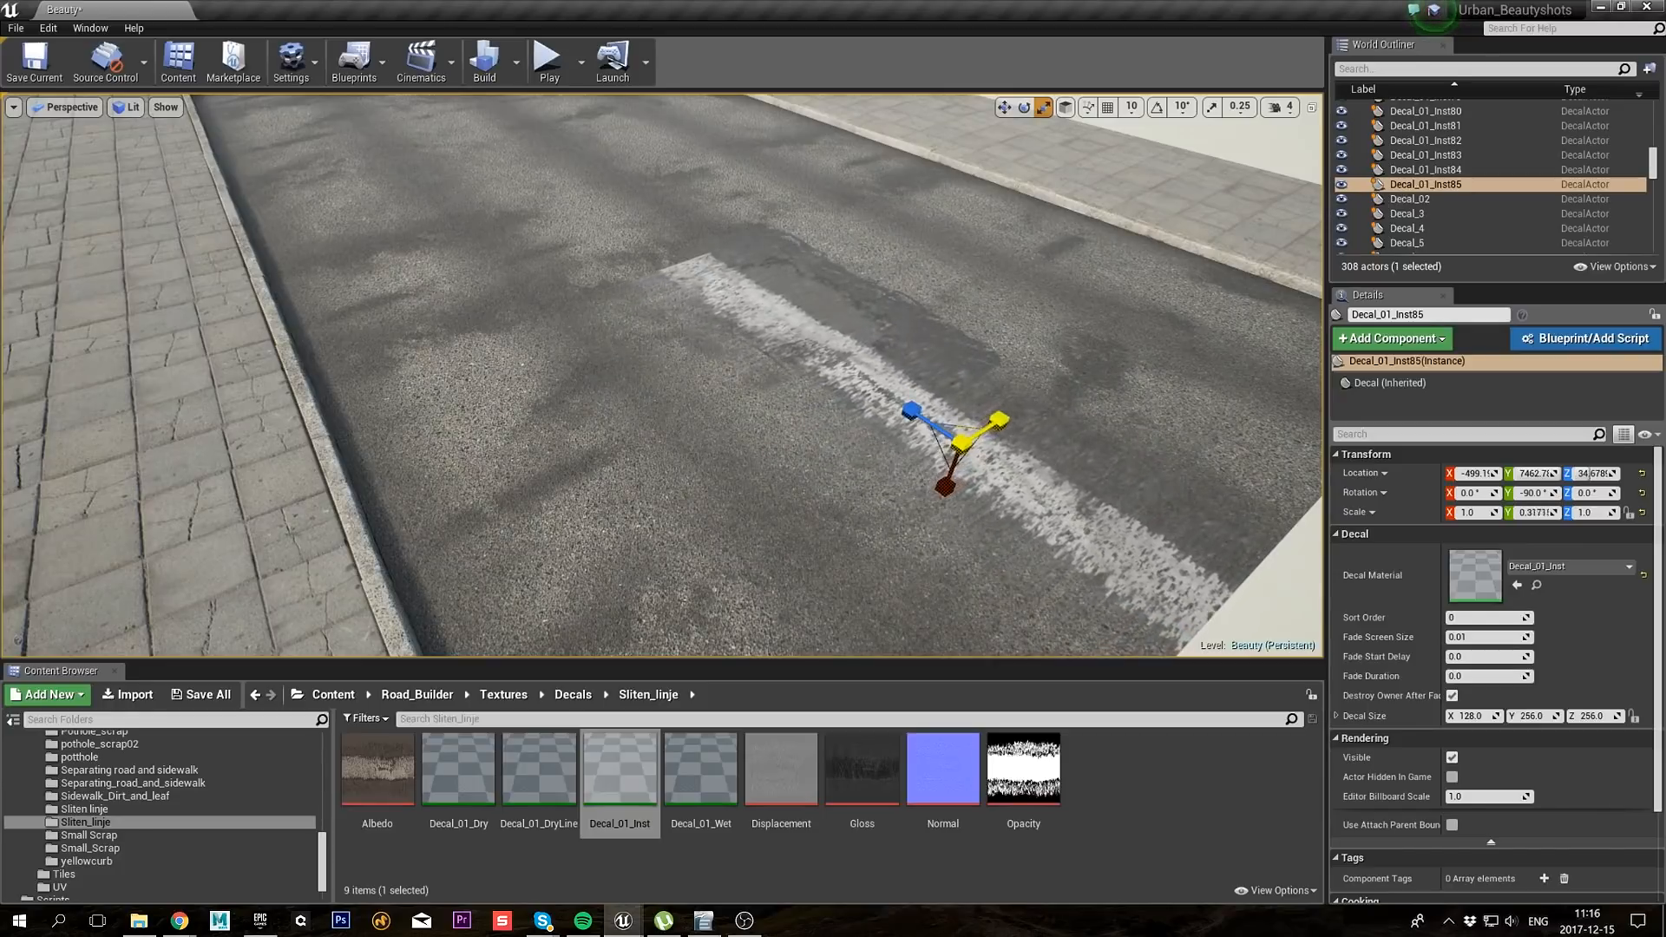
drag(944, 493, 935, 519)
right_drag(934, 519, 981, 533)
drag(903, 416, 868, 398)
key(w)
mouse_move(835, 359)
right_down()
mouse_move(898, 378)
mouse_move(834, 358)
right_up()
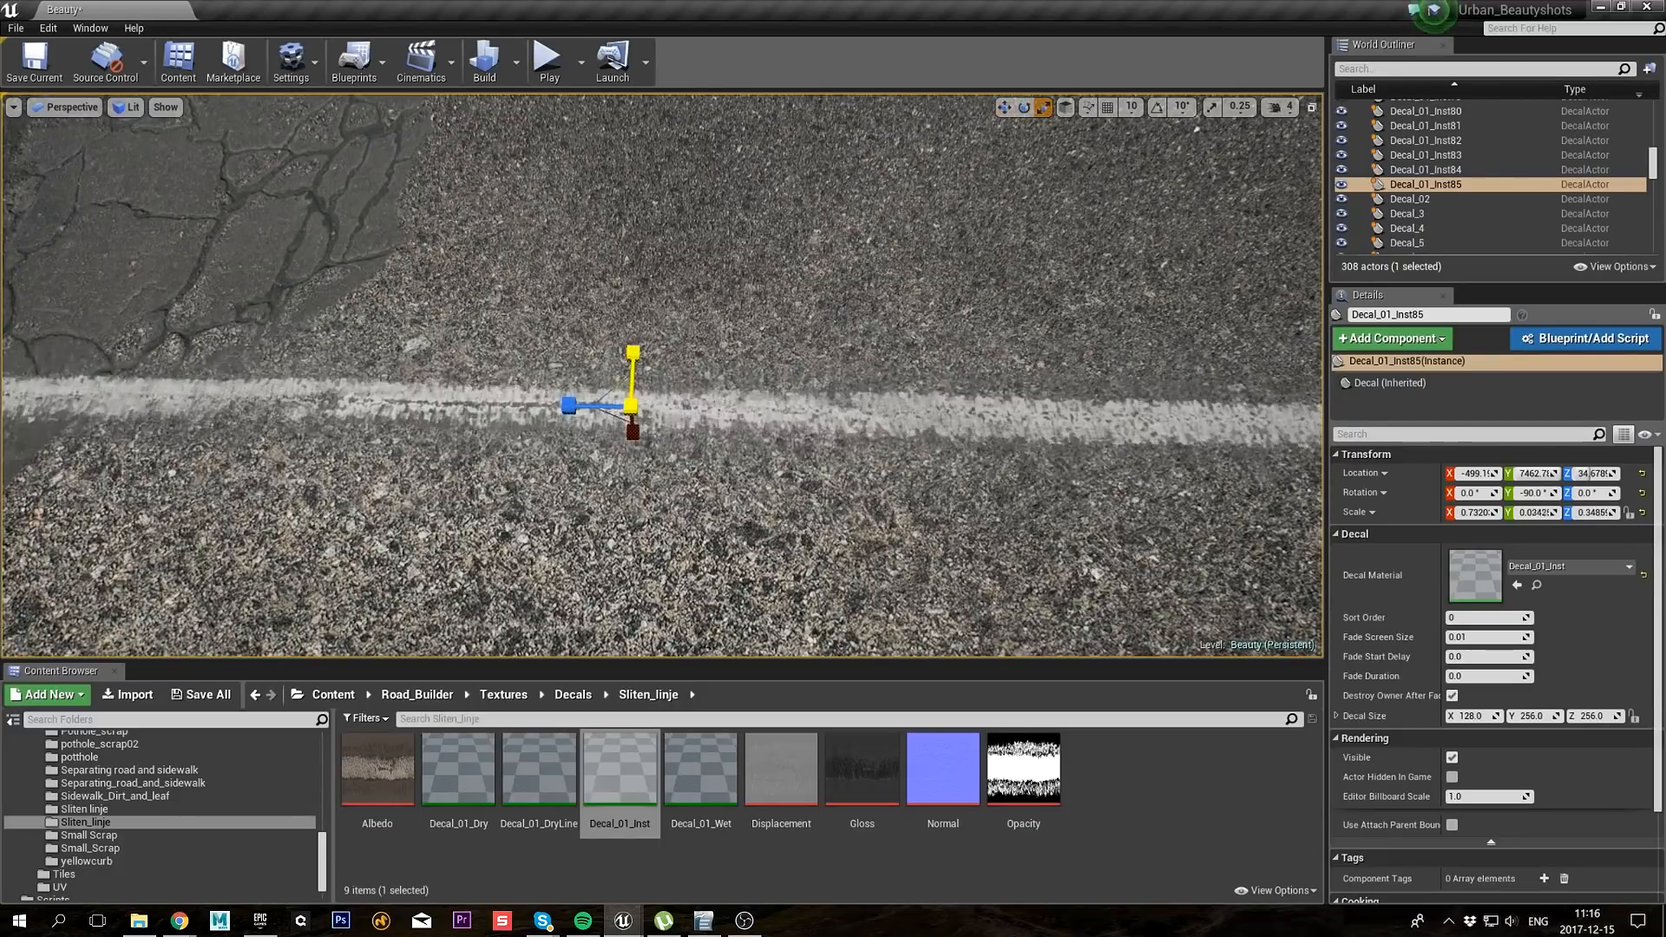
drag(569, 406, 562, 406)
right_drag(568, 406, 660, 416)
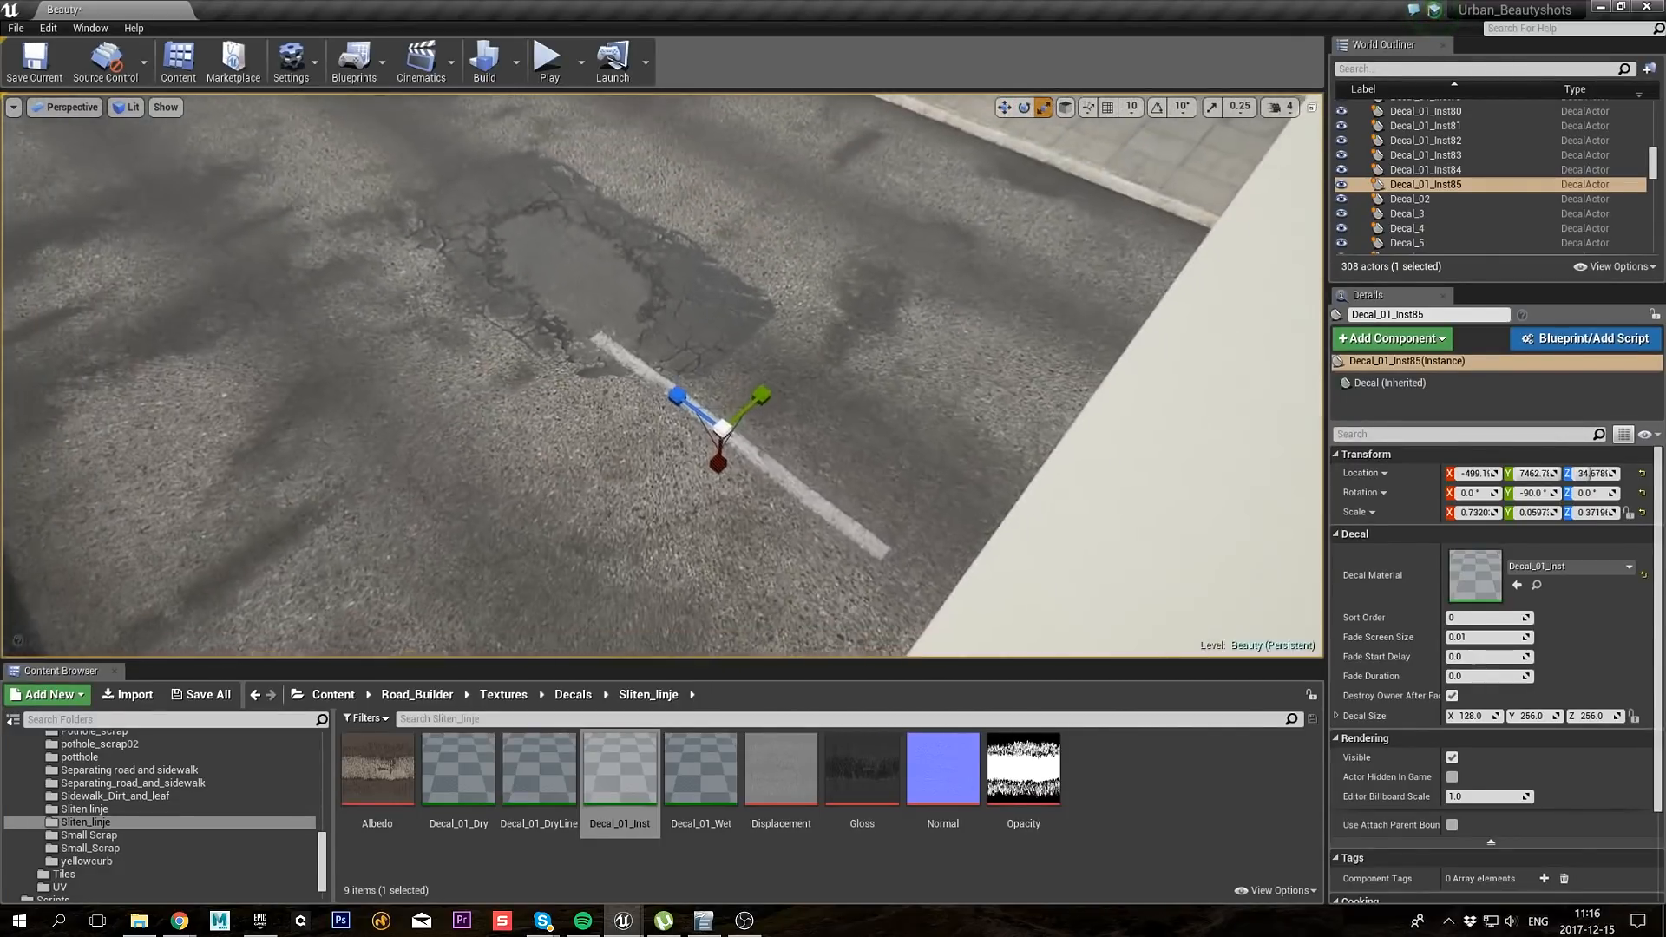
key(w)
right_drag(732, 458, 659, 408)
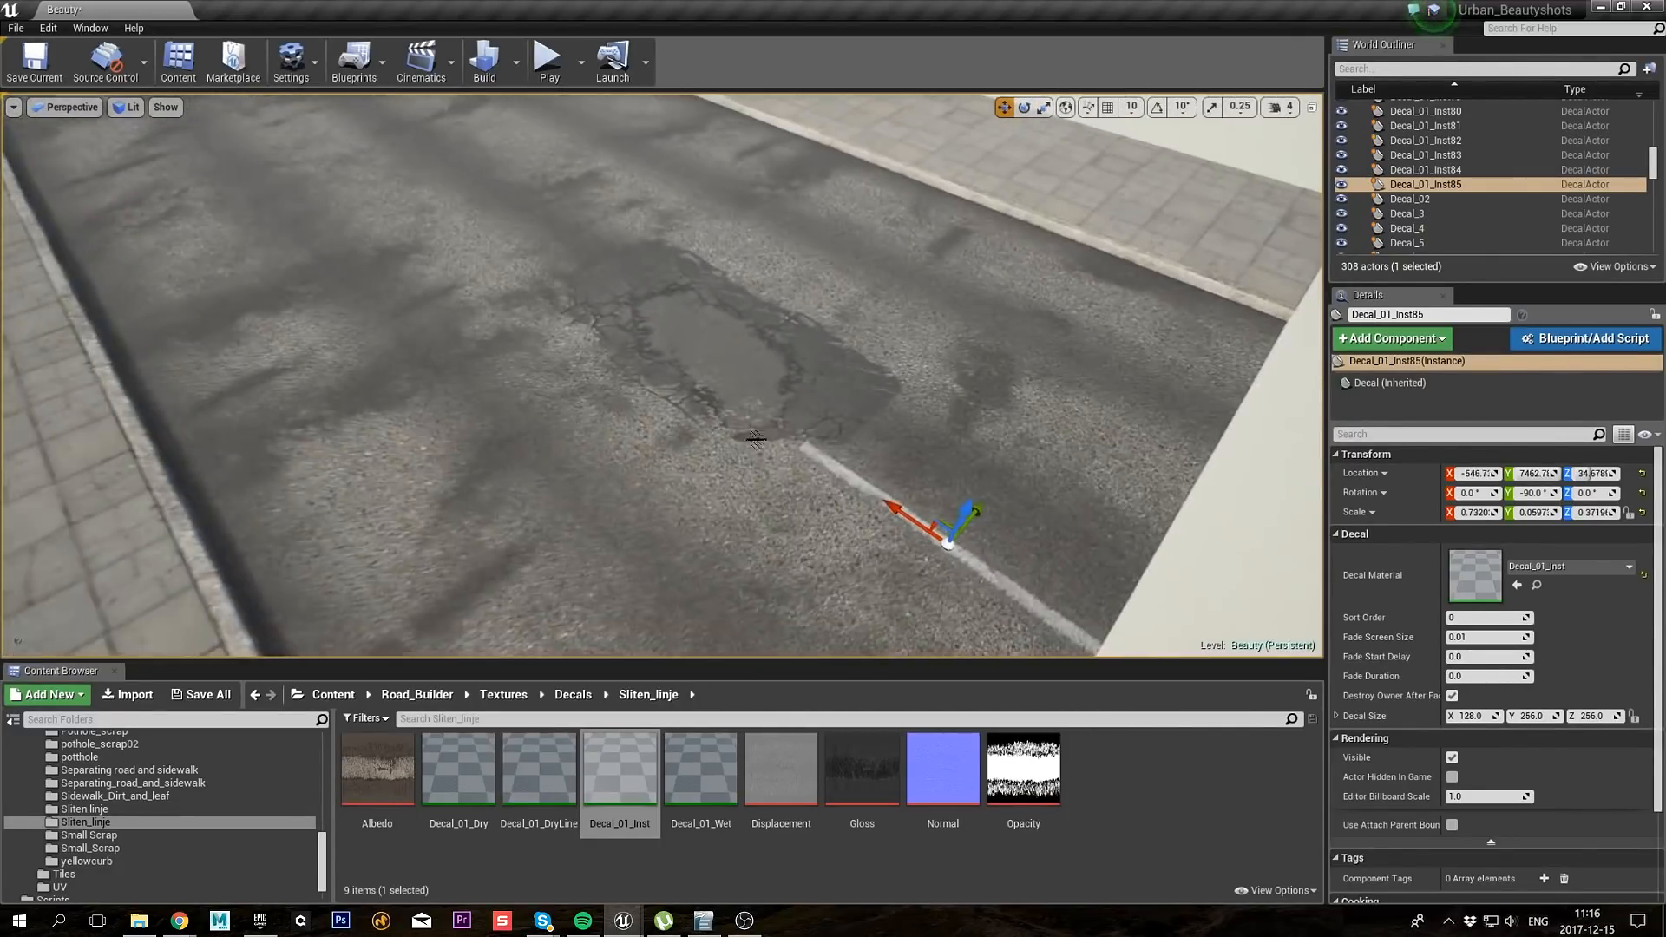
Step: Duplicate the line decal five times at regular intervals along the road's centre to its far end, and clear the selection
alt+drag(907, 511, 473, 211)
right_drag(477, 211, 425, 209)
key(g)
ctrl+click(1115, 590)
alt+drag(1053, 567, 270, 179)
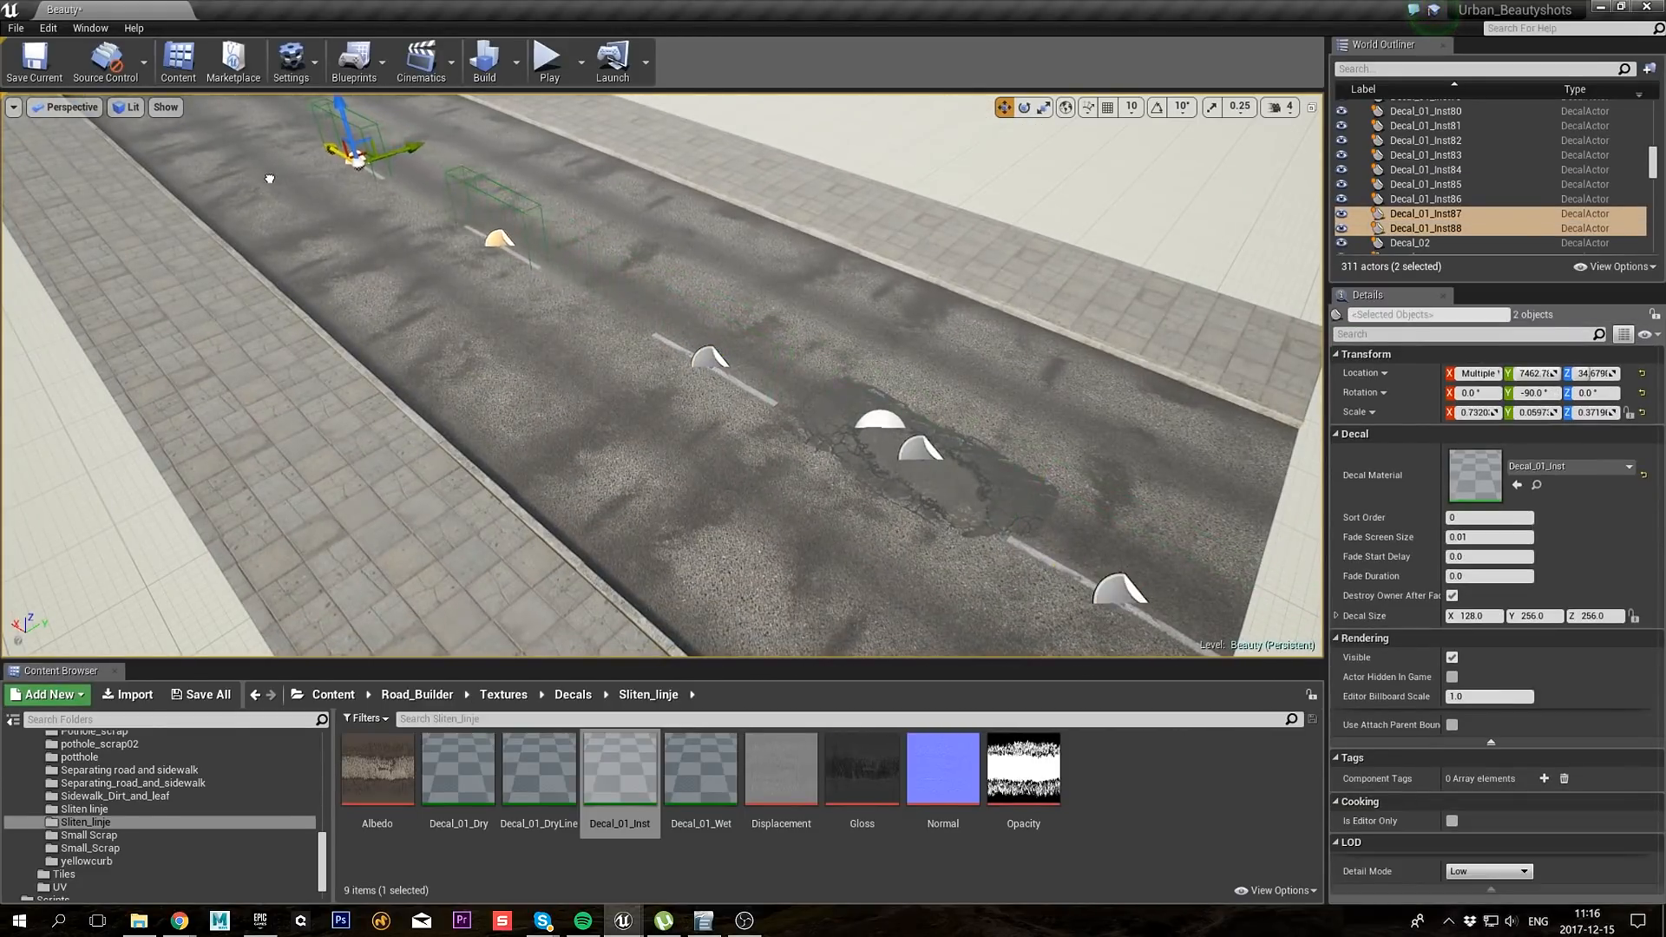
right_drag(273, 175, 434, 251)
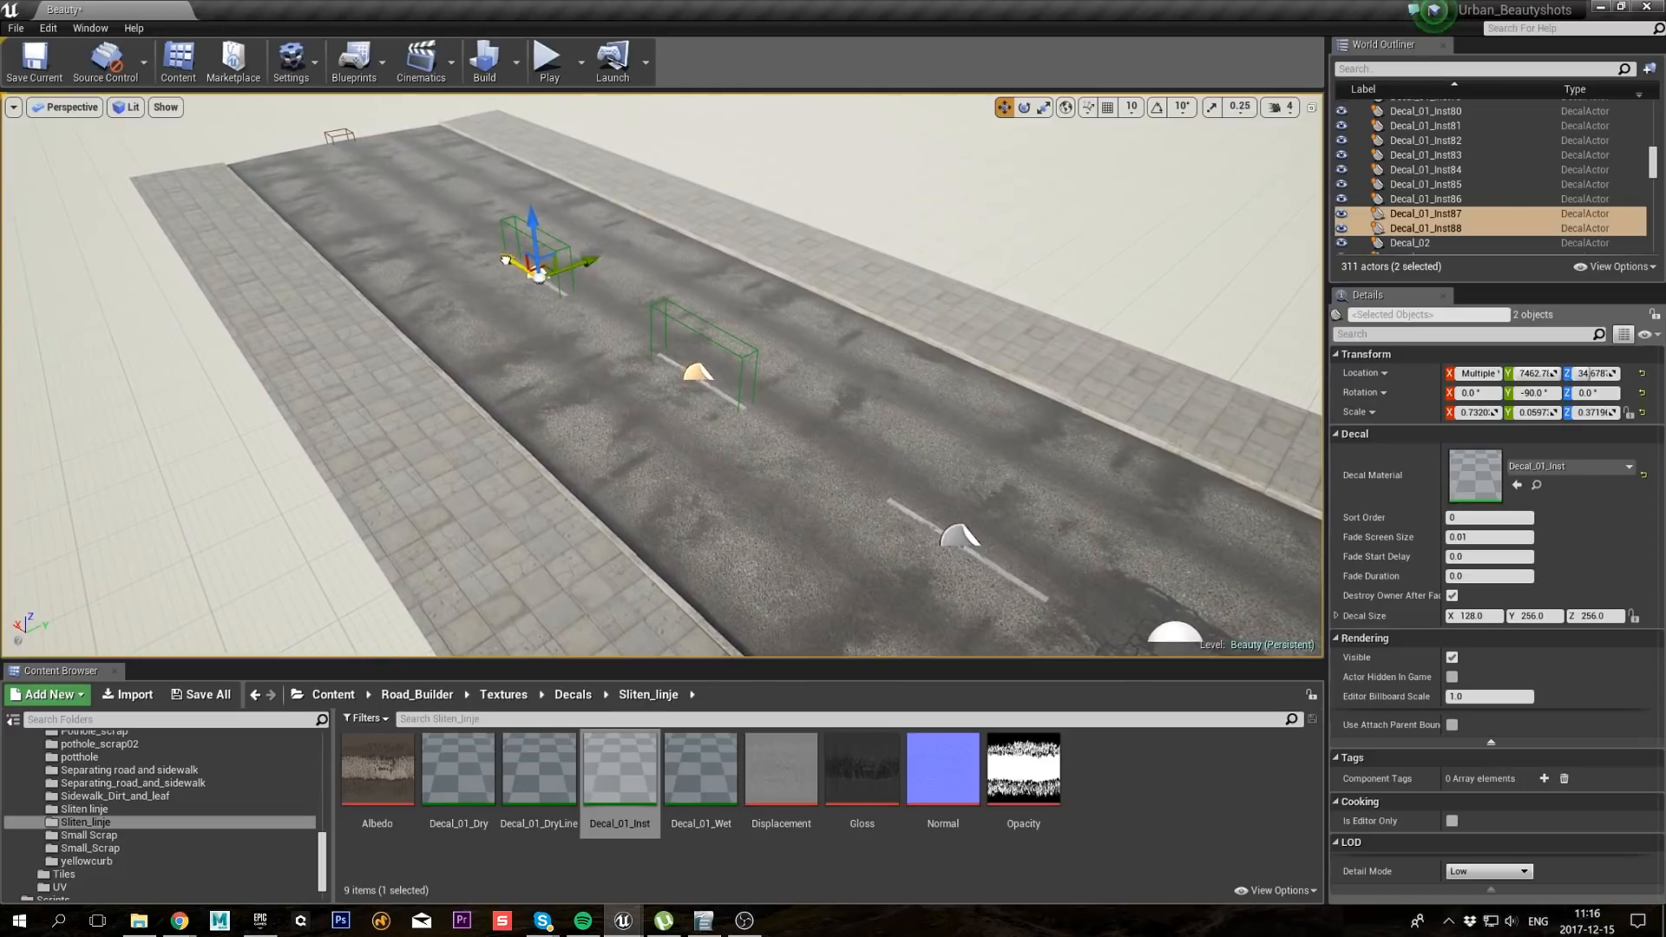
alt+drag(506, 259, 366, 163)
click(384, 225)
key(Escape)
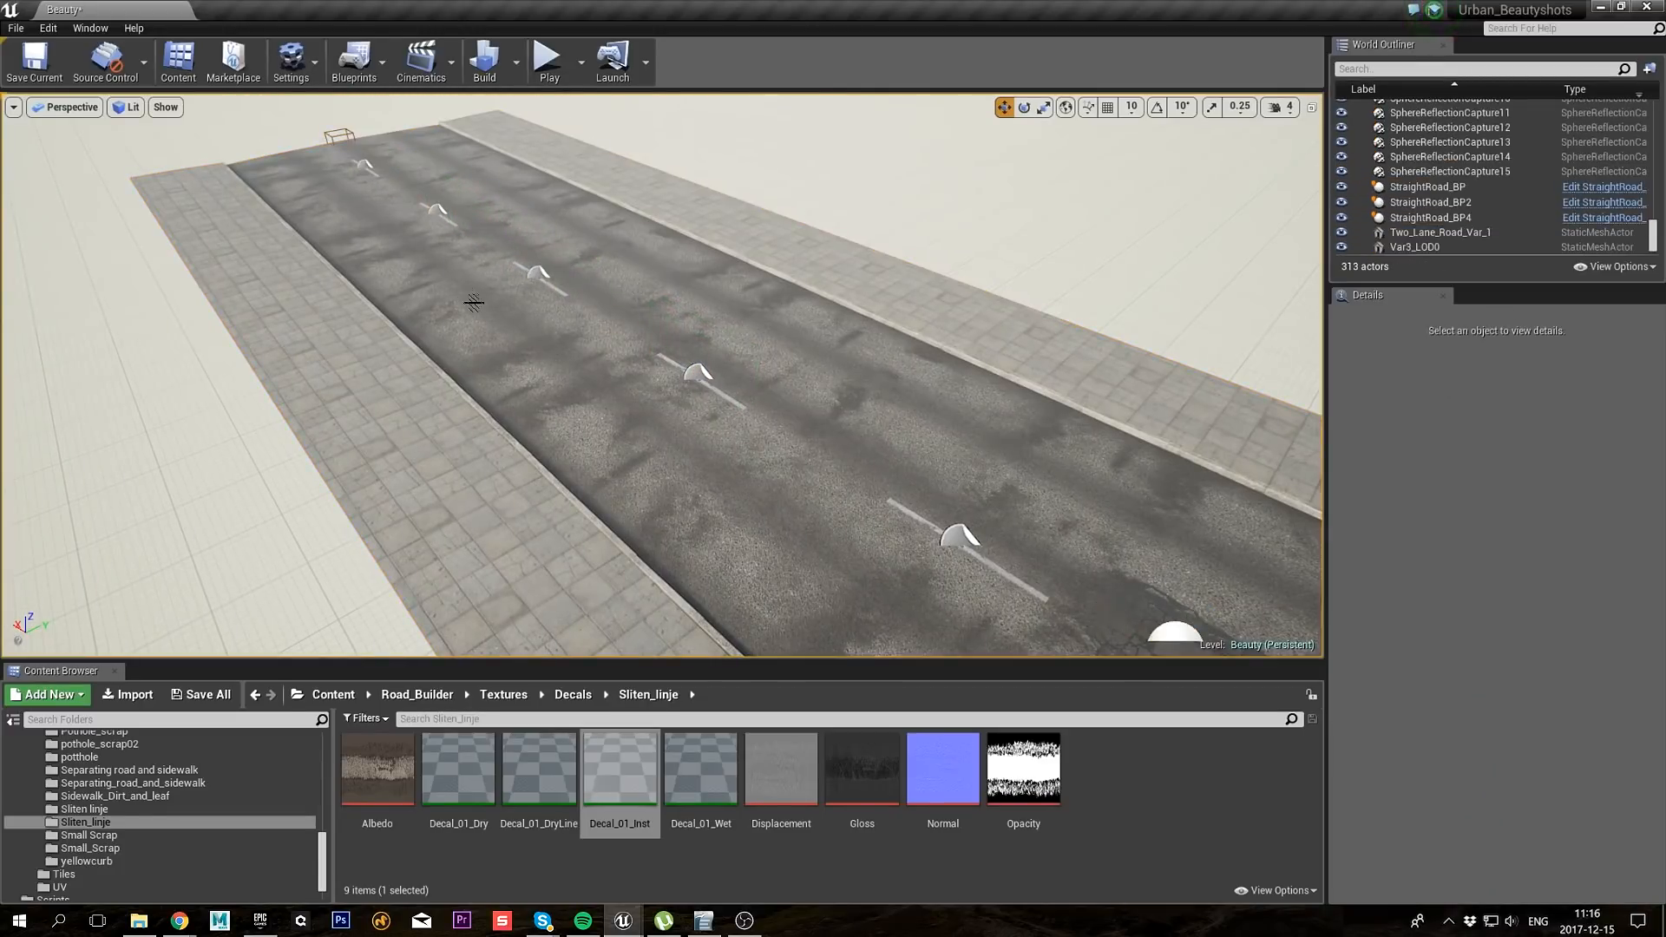
Step: Place the Big_Patch decal Decal_01_Inst on the road beside the cracked patch, at a scale of about 0.40 × 0.70 × 0.70
key(d)
right_drag(475, 301, 610, 394)
key(s)
key(g)
key(w)
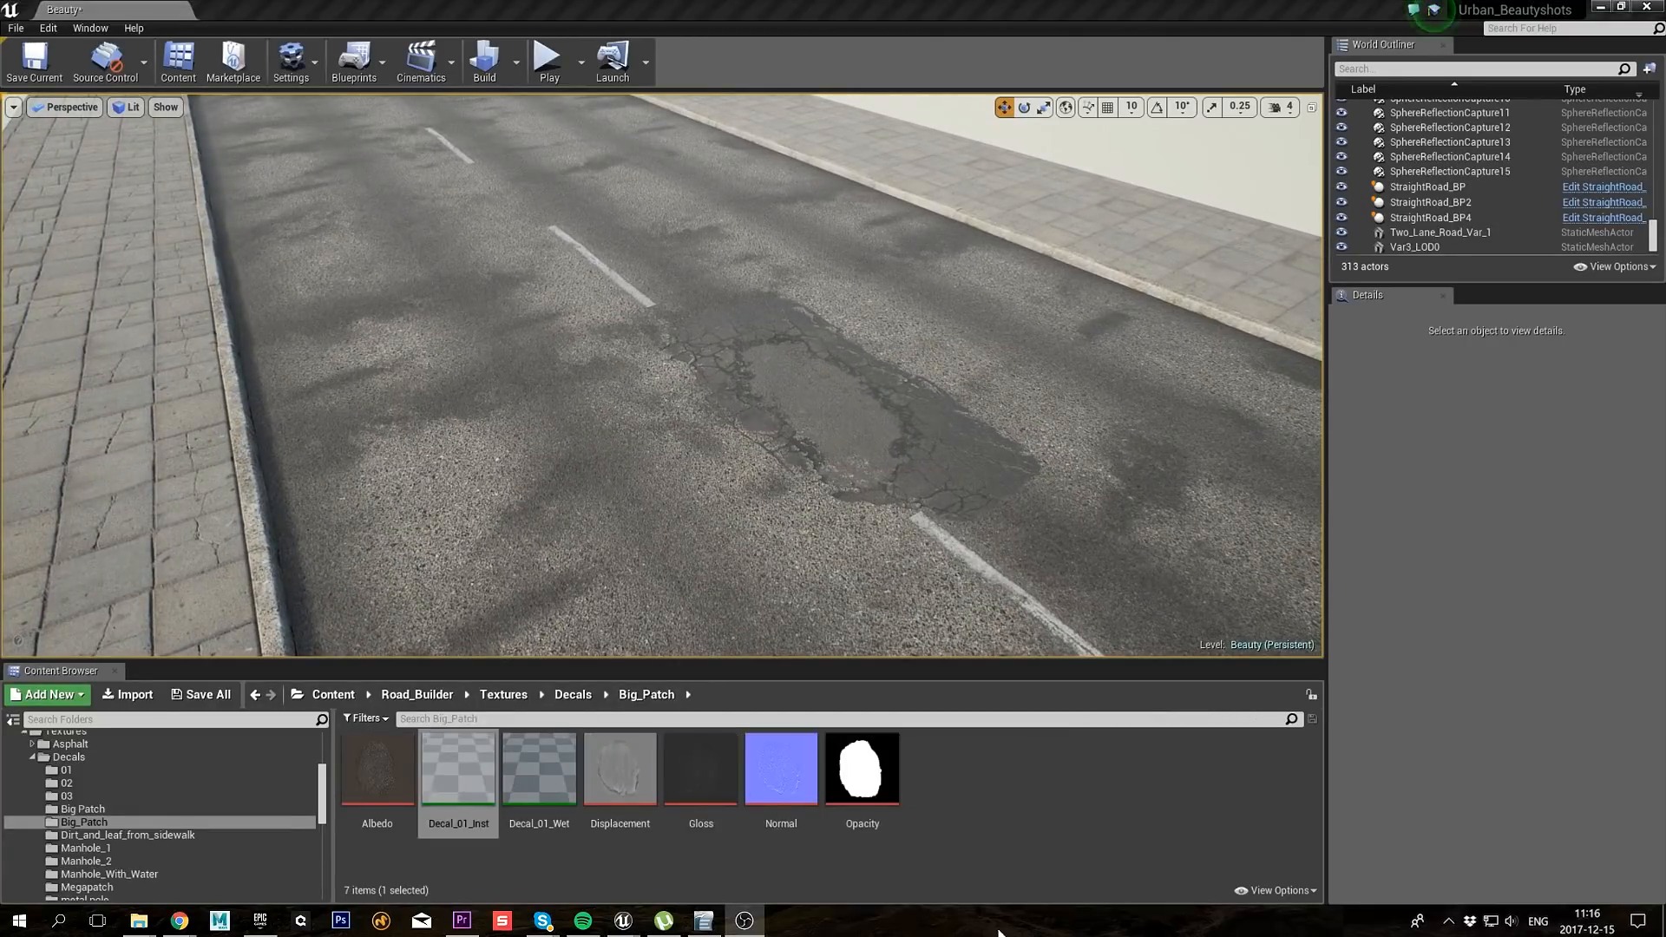
drag(460, 786, 642, 417)
key(r)
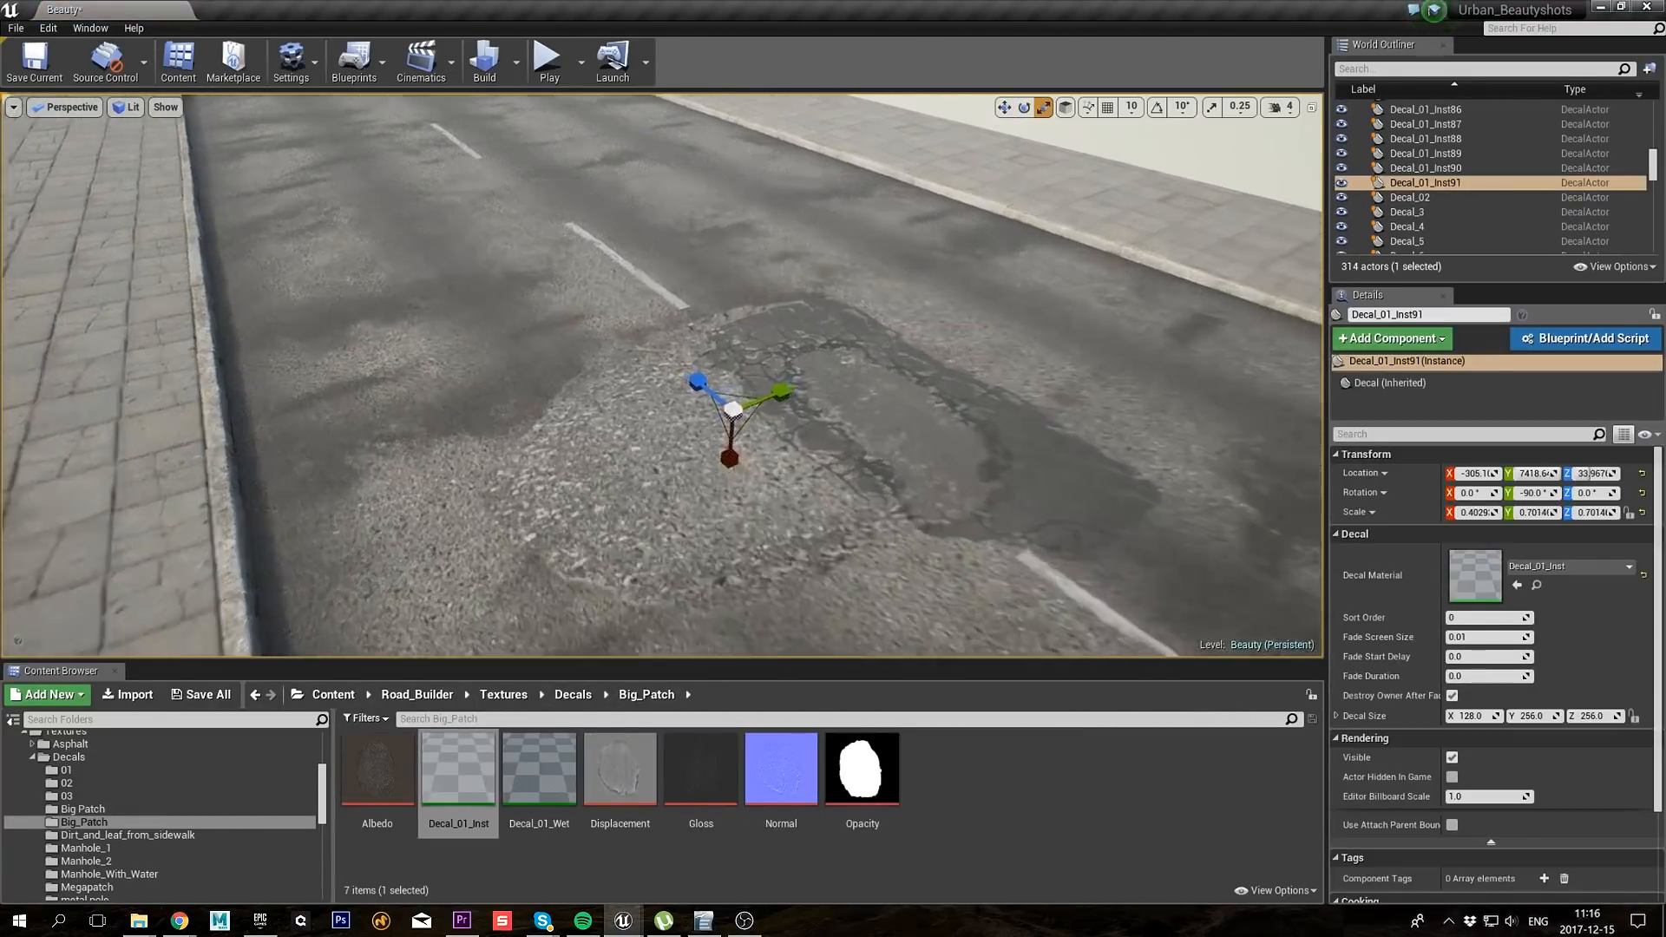
Step: Shrink the Big_Patch decal to about 0.23 × 0.27 × 0.49 and move it into the left lane, near X -261, Y 7280
right_drag(734, 411, 694, 434)
drag(899, 366, 431, 486)
right_drag(432, 486, 556, 434)
drag(569, 388, 753, 148)
right_drag(872, 222, 770, 202)
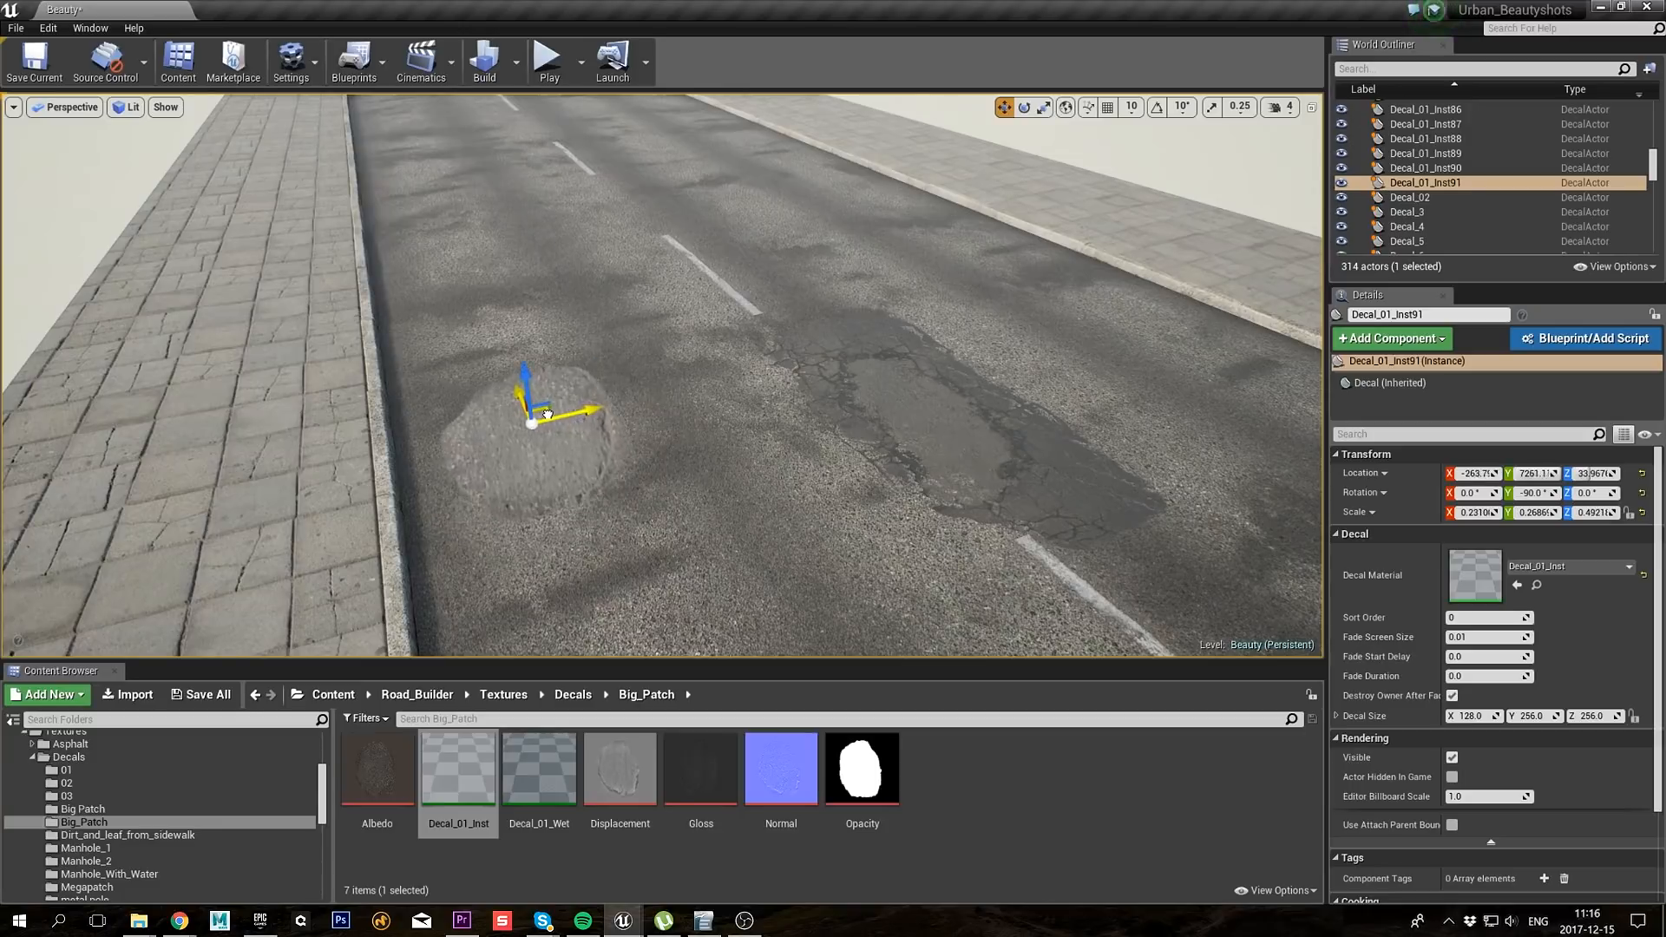
drag(570, 407, 577, 405)
mouse_move(576, 405)
right_down()
mouse_move(580, 451)
mouse_move(592, 380)
right_up()
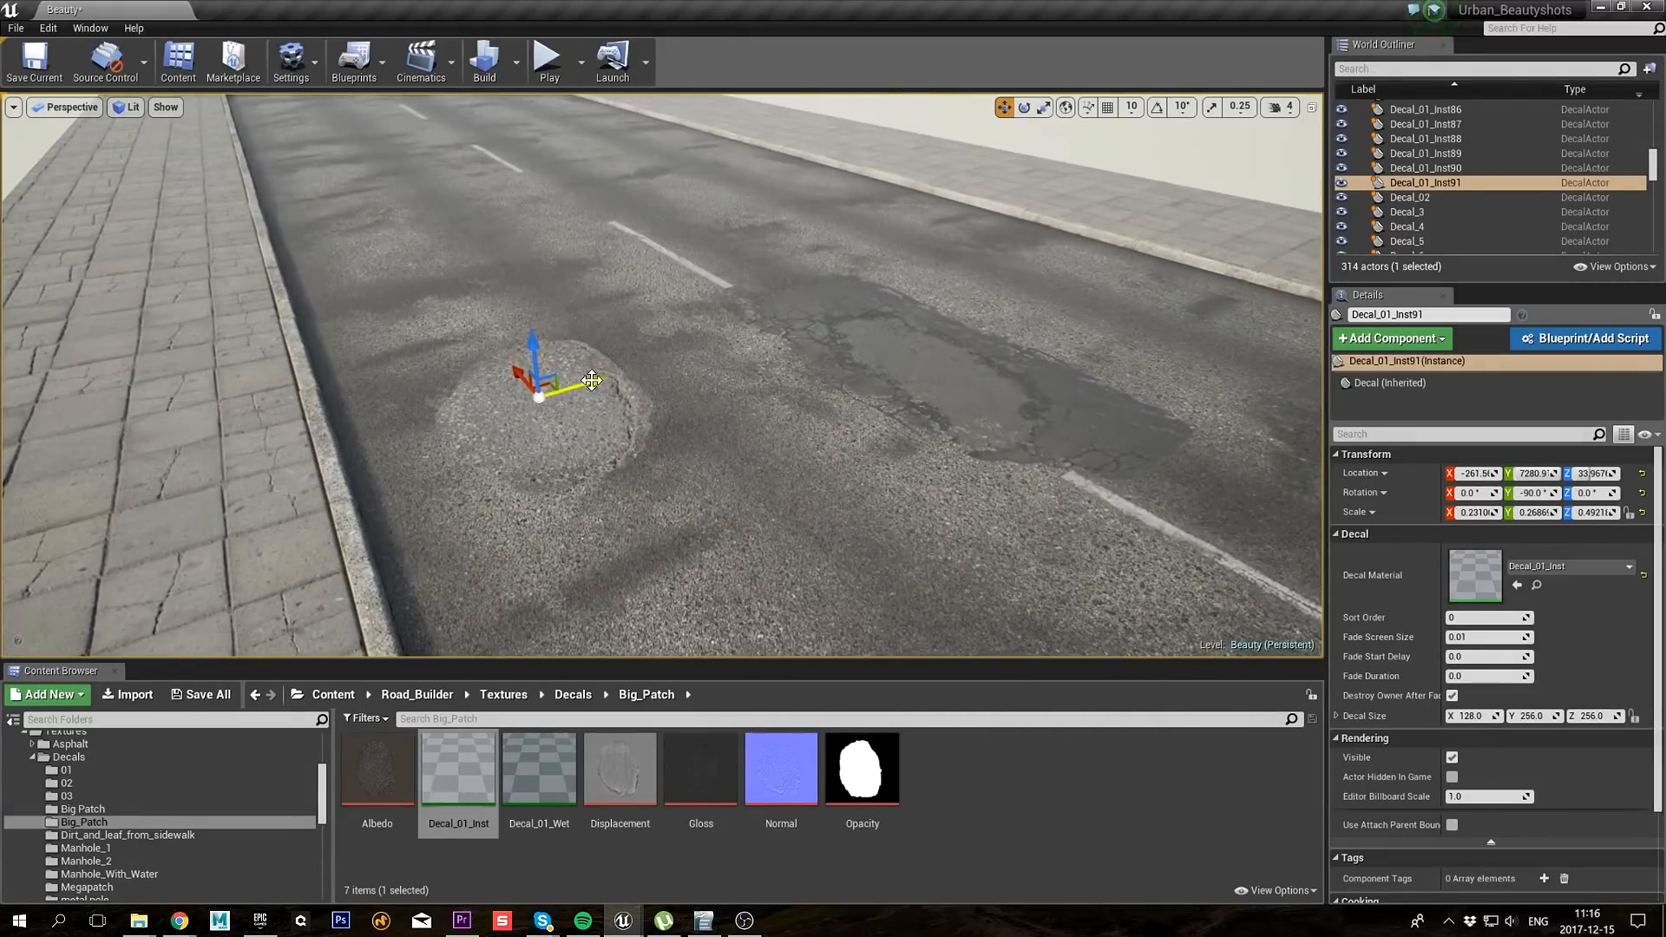
Step: Duplicate the Big_Patch decal and position the two round patches farther up the road, one in each lane
drag(720, 430, 583, 212)
key(w)
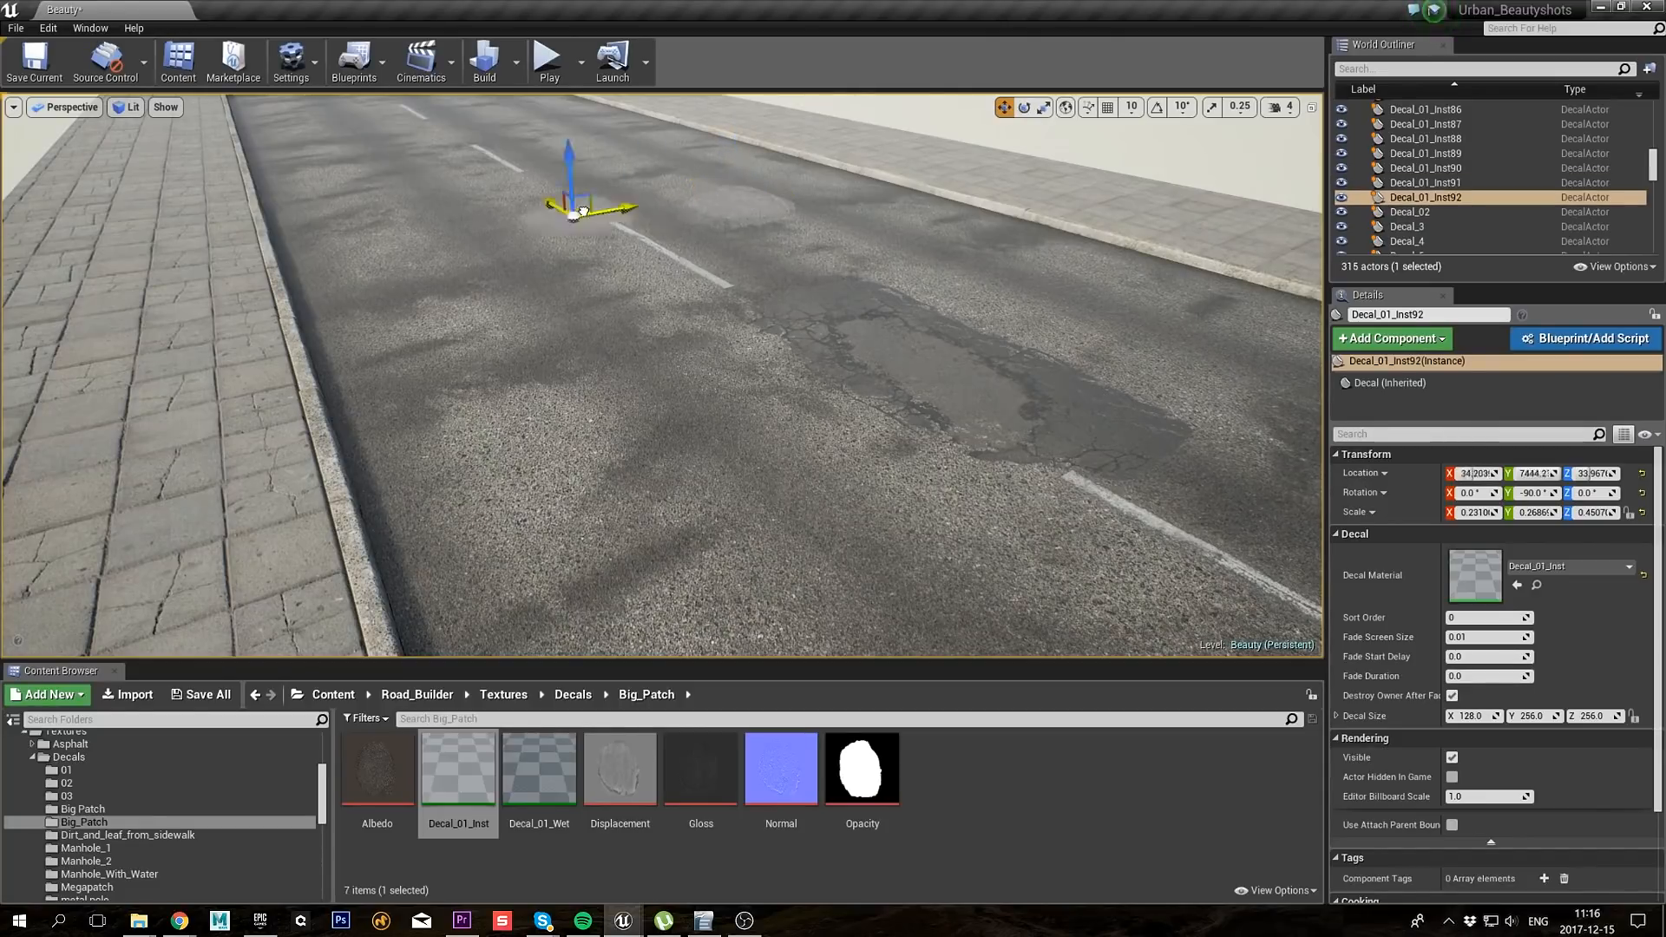
drag(349, 180, 325, 186)
right_drag(325, 185, 390, 217)
key(g)
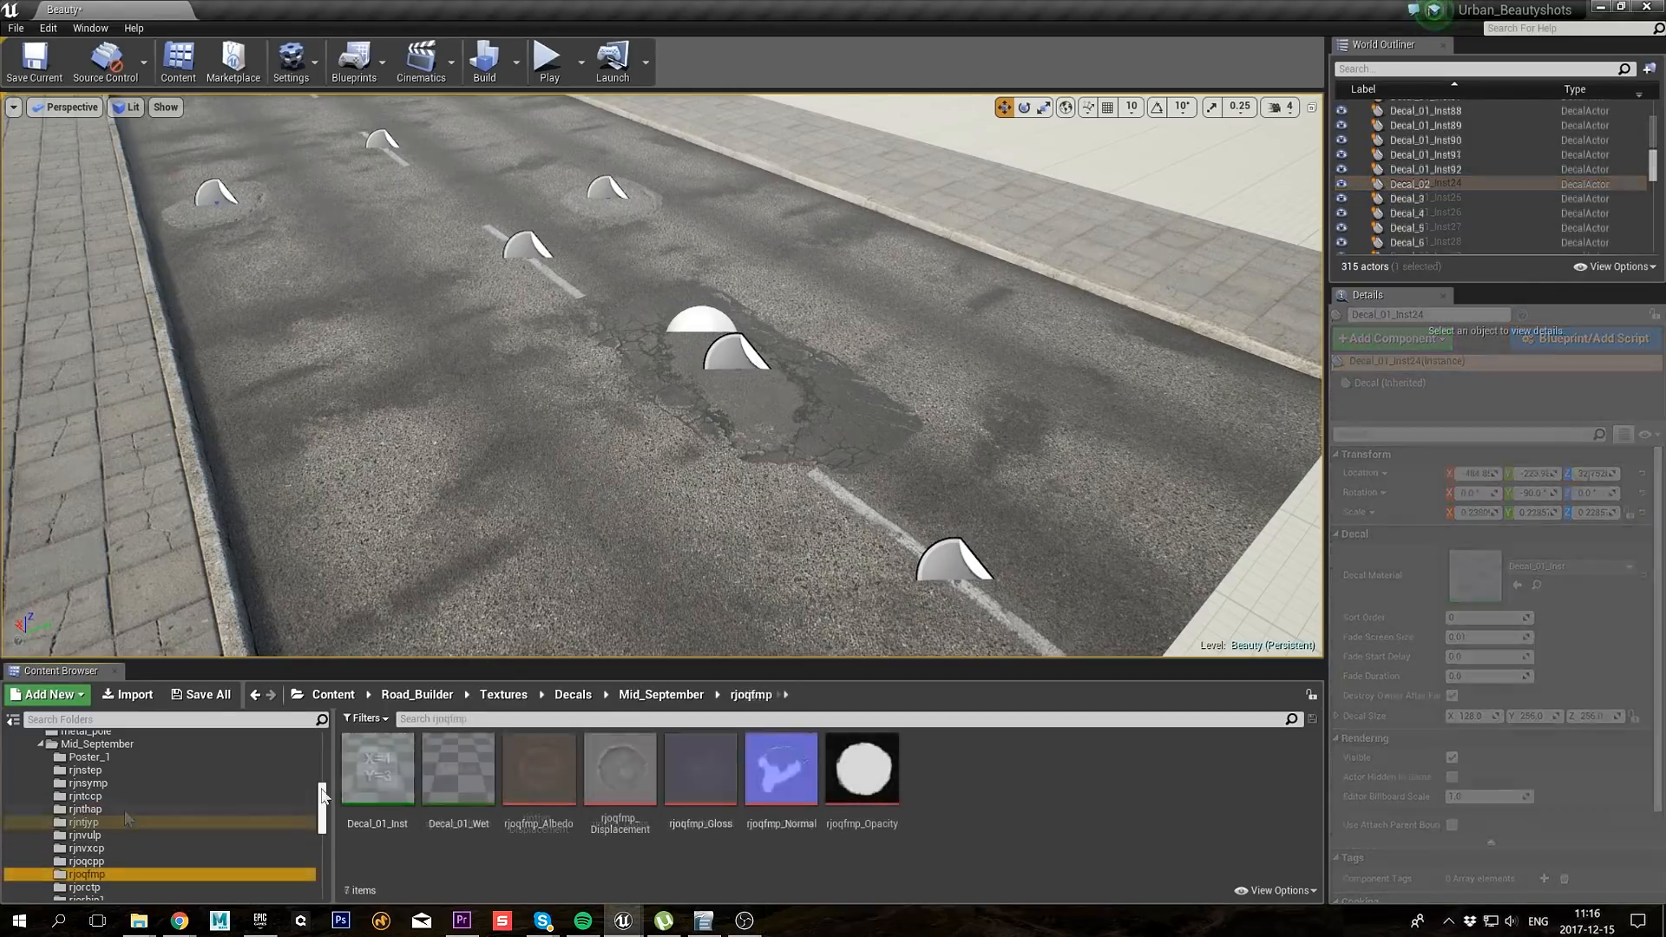
Step: Place the rjoqfmp decal Decal_01_Inst in the left lane and shrink it to a small round patch near the curb
drag(378, 768, 520, 491)
key(f)
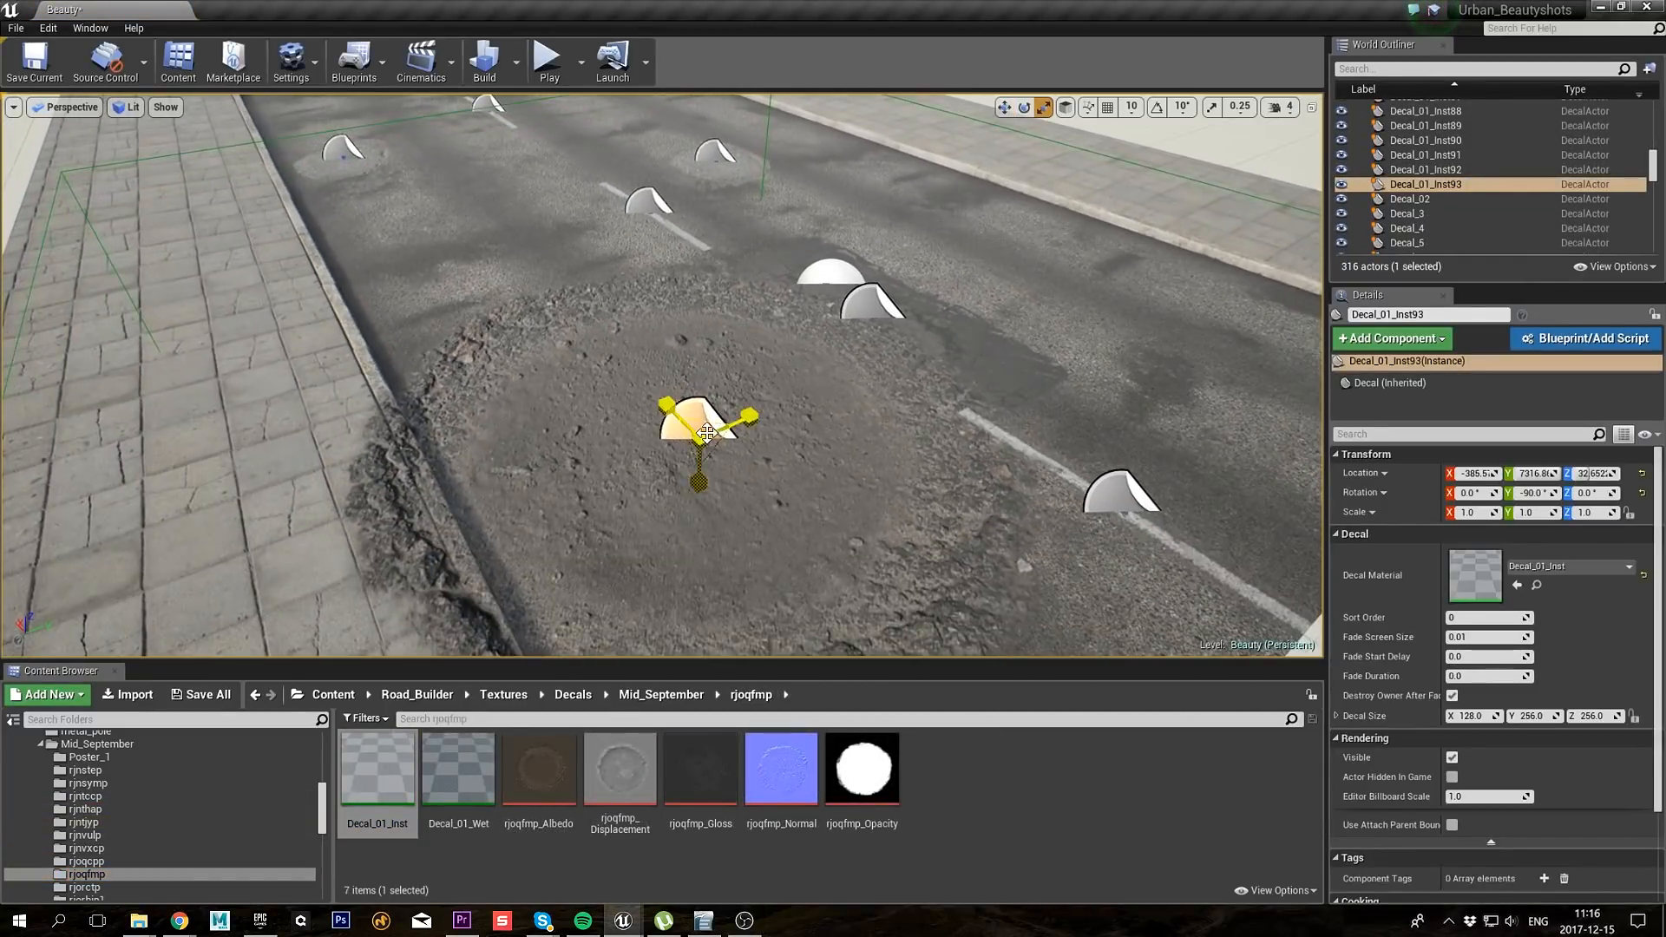
drag(708, 433, 660, 460)
right_drag(659, 460, 698, 398)
key(w)
key(r)
drag(699, 397, 525, 364)
key(w)
right_drag(525, 364, 539, 486)
alt+drag(539, 490, 671, 241)
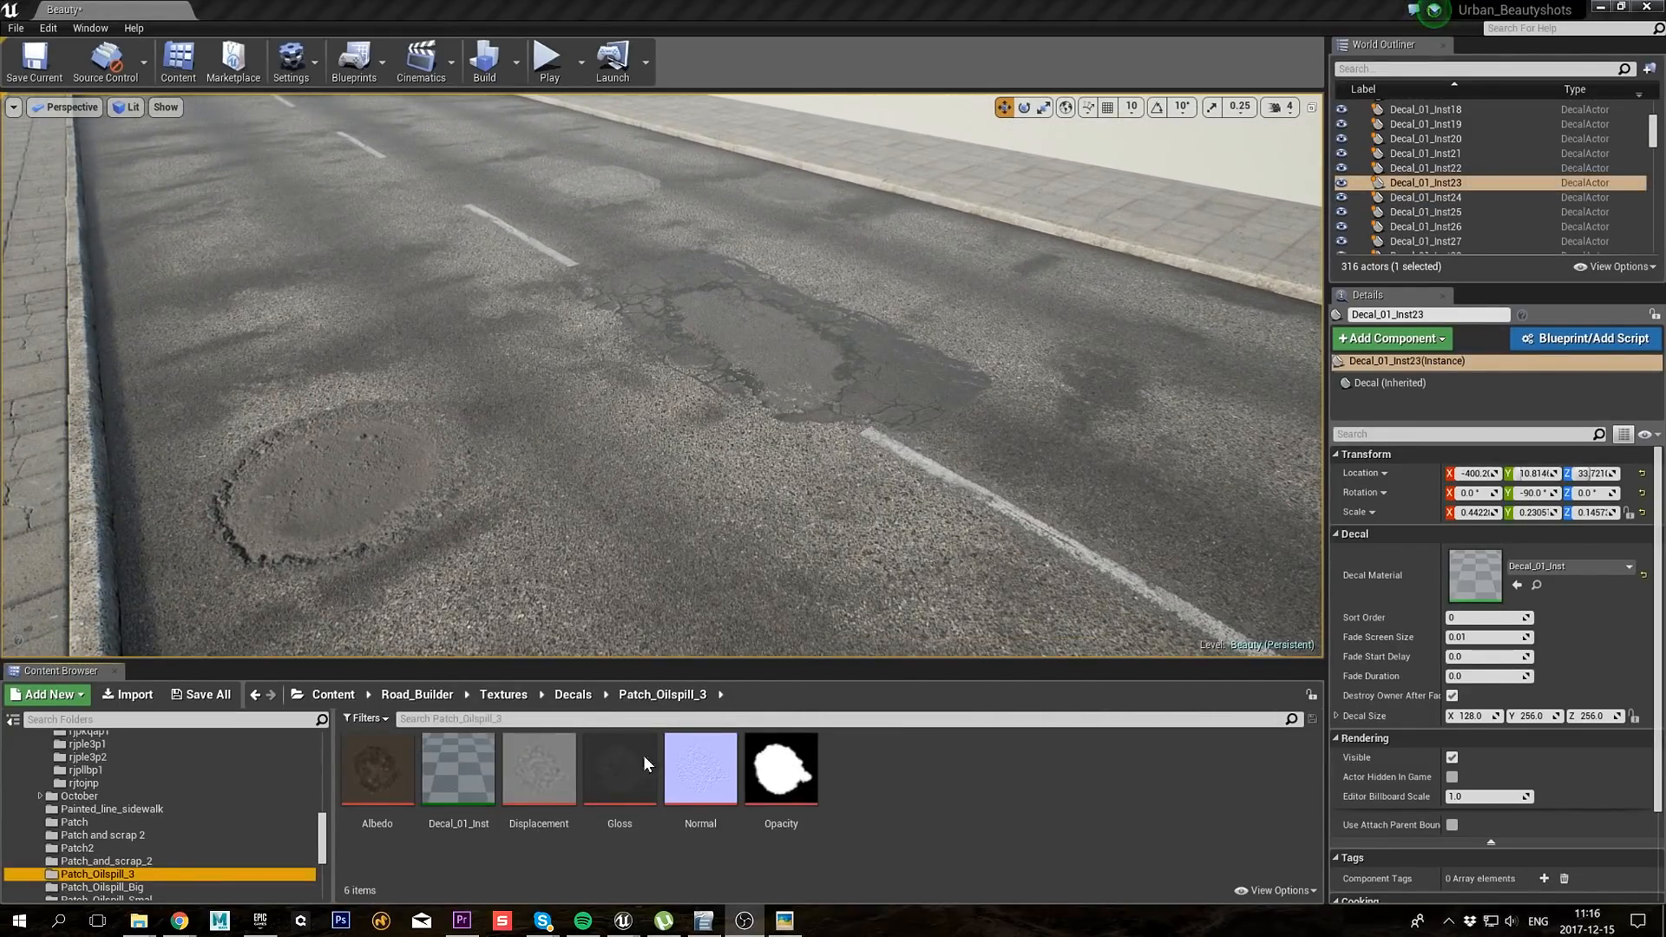
Step: Browse up to the Patch decal folder and inspect its Albedo texture
key(Up)
key(Up)
key(Up)
key(Up)
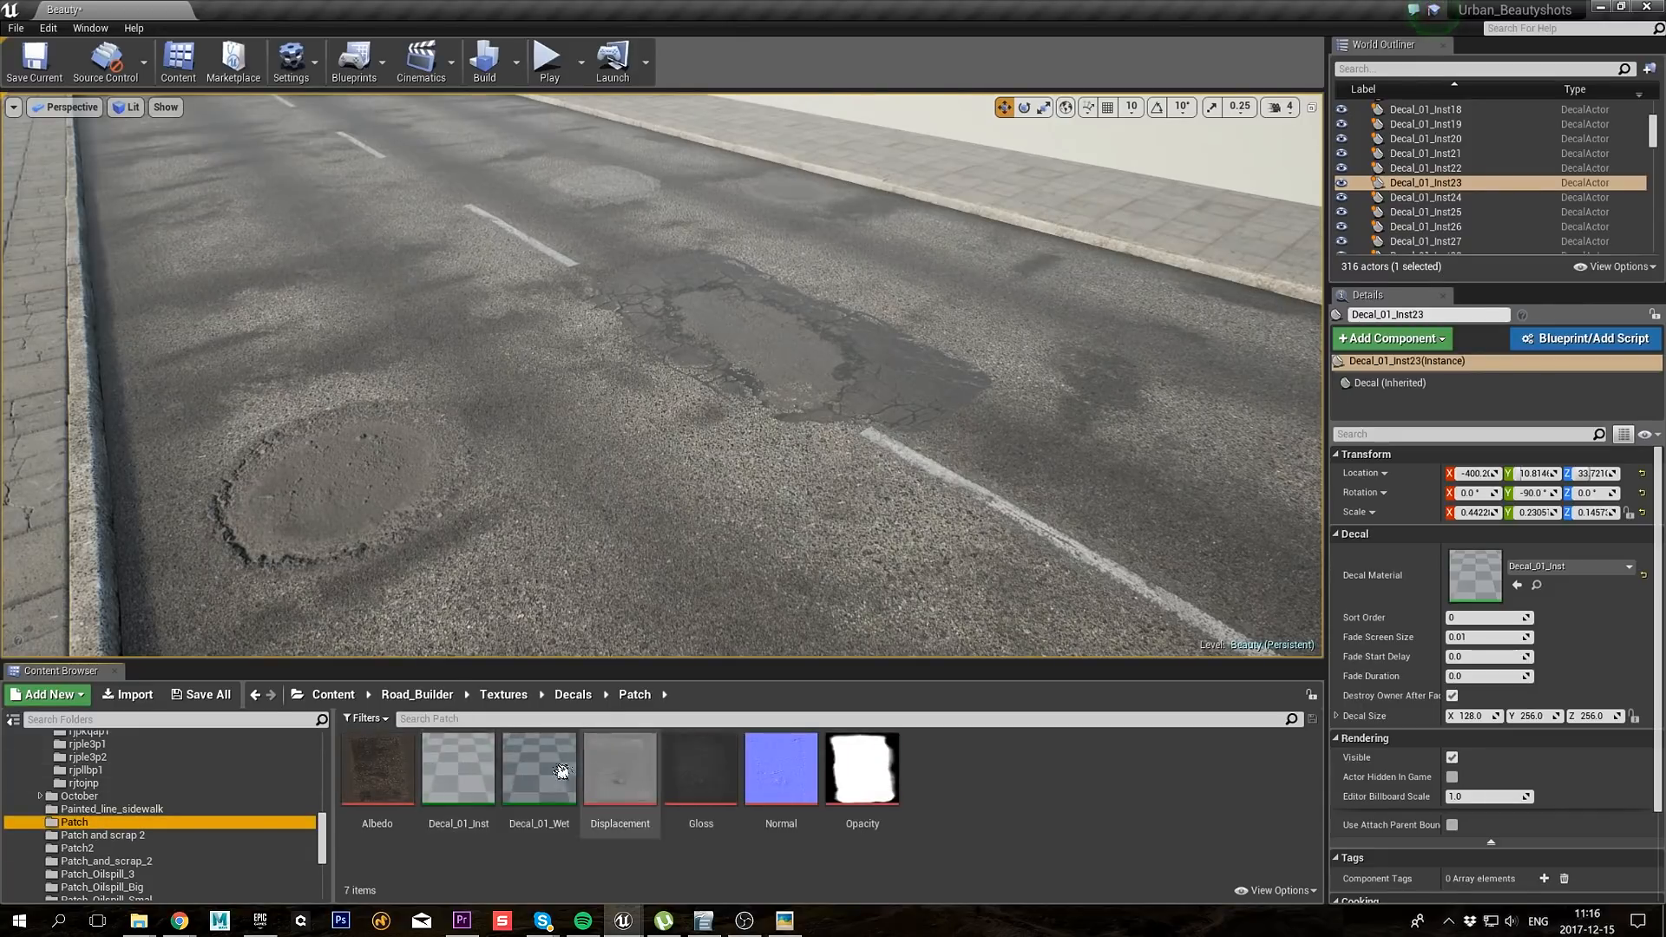
double_click(377, 768)
click(1491, 87)
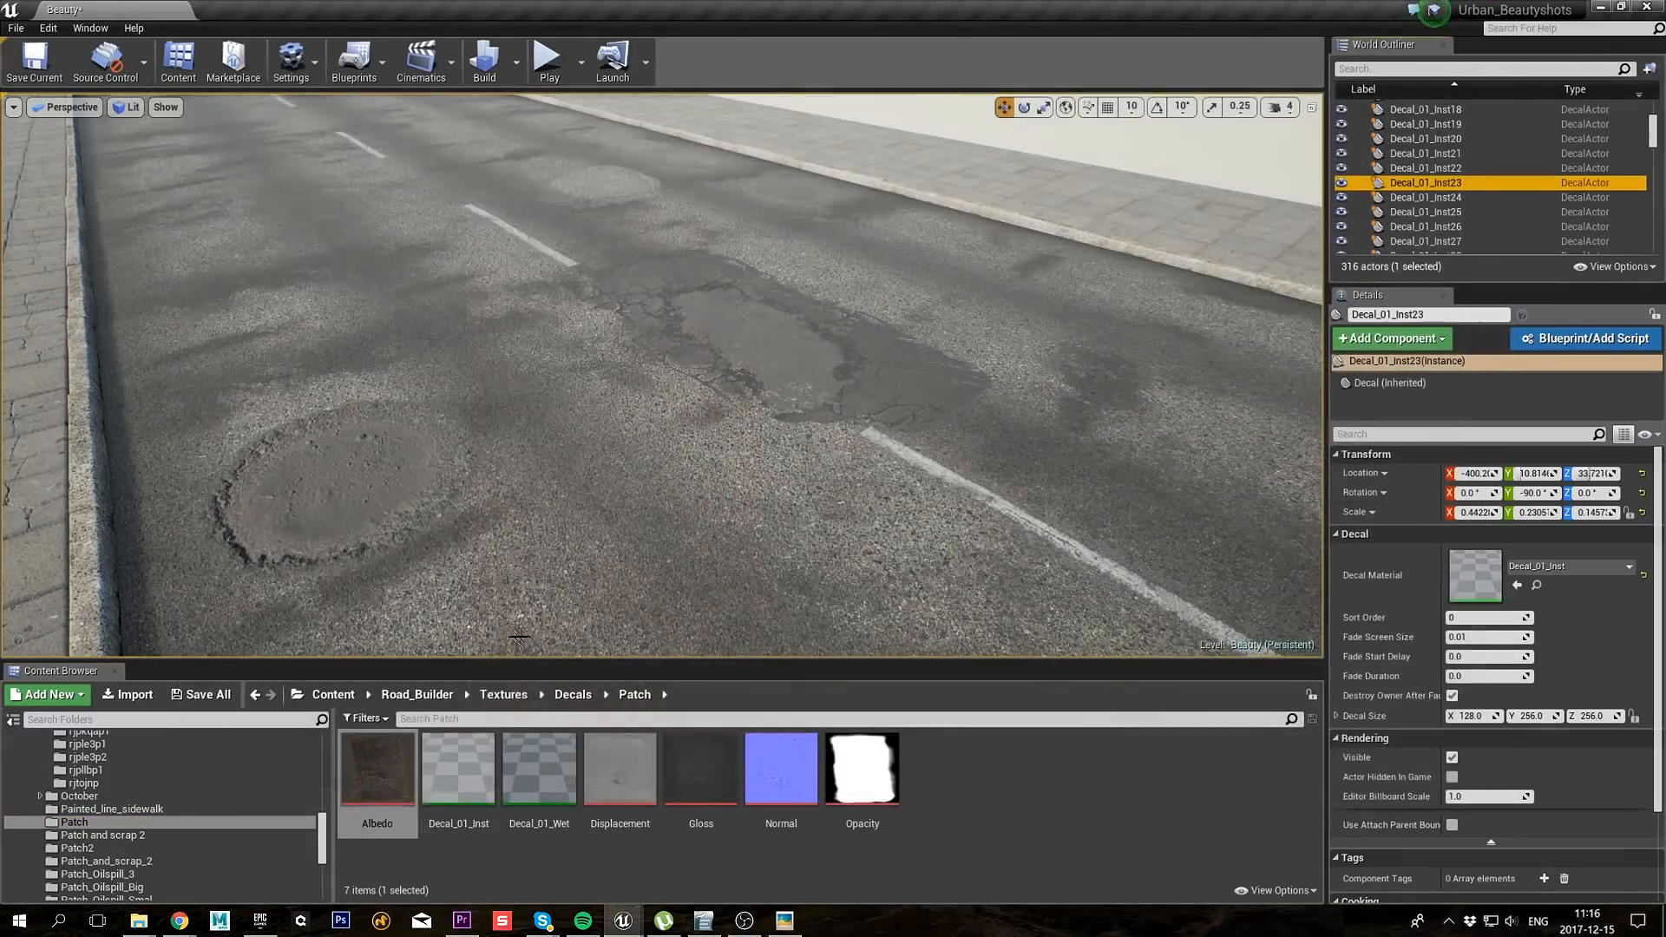
Step: Place the Patch decal Decal_01_Inst over the nearest centre dash, scaled to about 0.47 × 0.36 × 0.20
drag(439, 781, 1053, 523)
key(r)
key(w)
mouse_move(886, 494)
right_down()
mouse_move(877, 521)
mouse_move(887, 494)
right_up()
drag(1003, 461, 1057, 441)
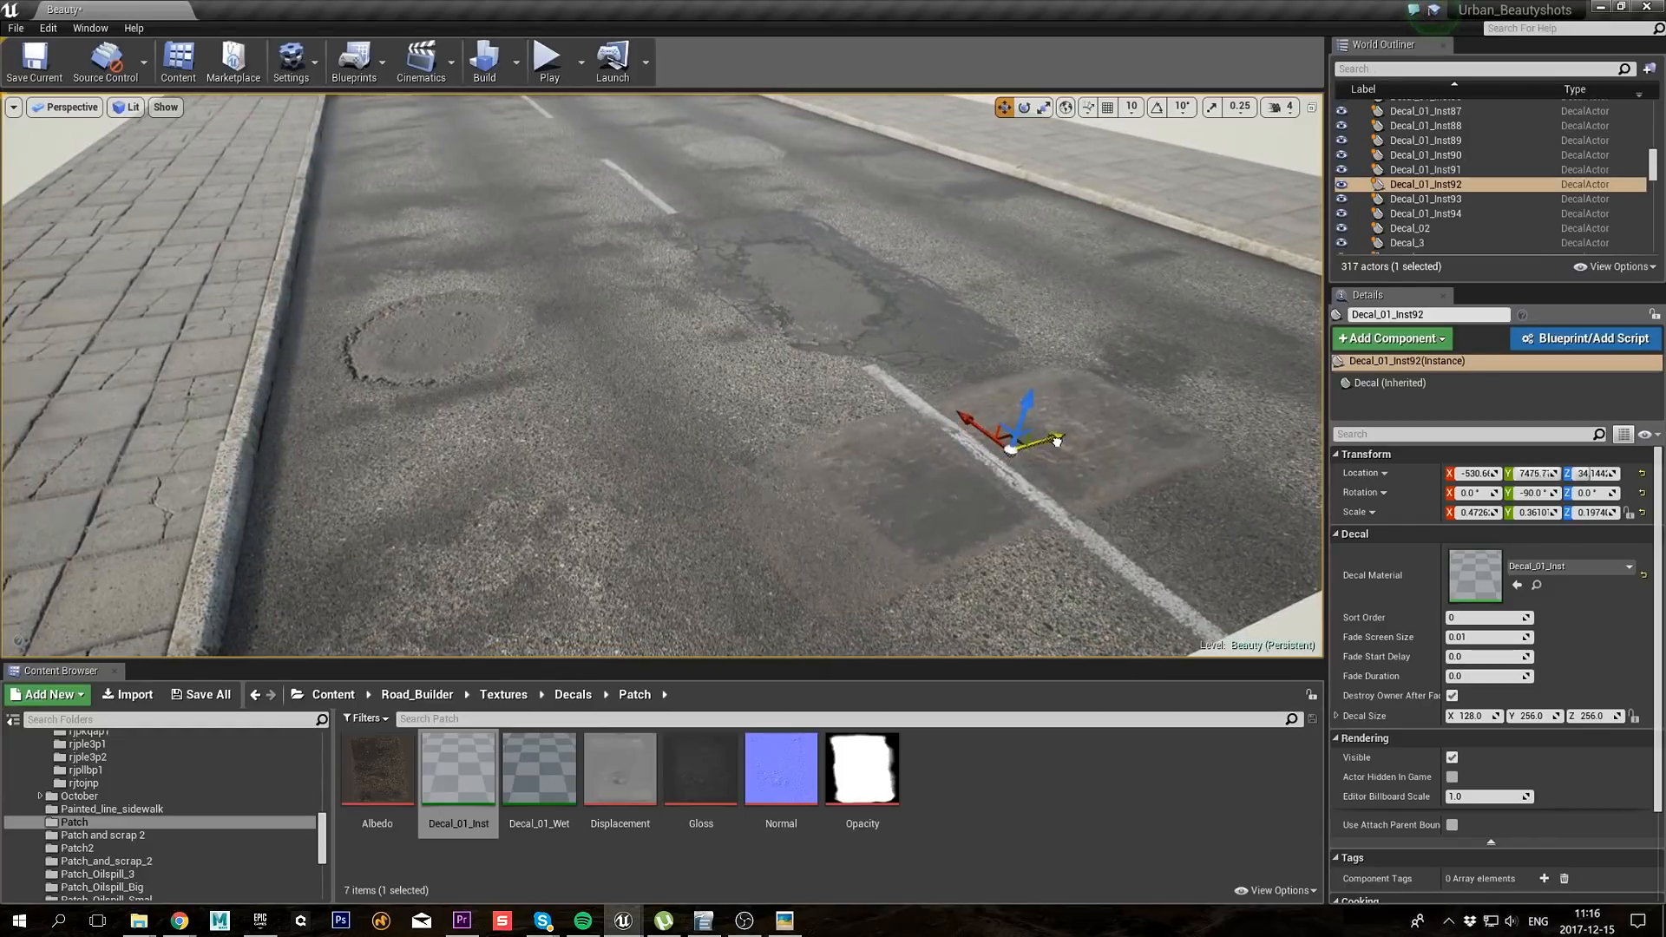
drag(952, 410, 940, 413)
Step: Place the Manhole_1 decal Decal_01_Inst in the left lane beside the nearest centre dash, scaled to about 0.32 × 0.21 × 0.21
click(151, 835)
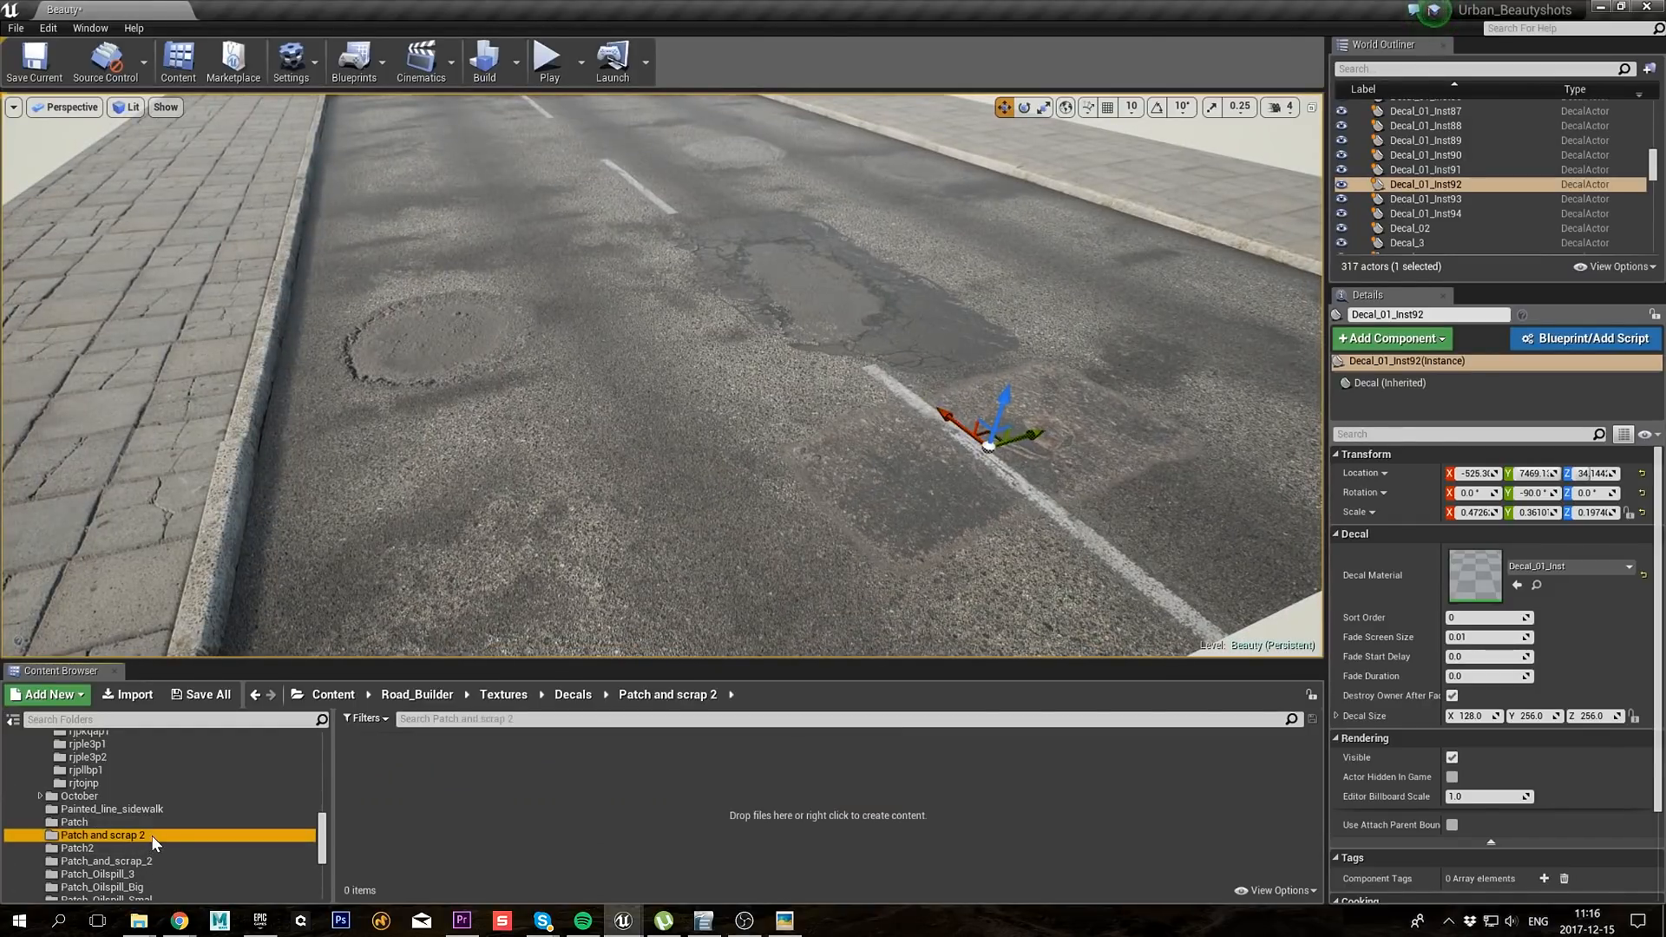
click(143, 846)
scroll(143, 845, down, 1)
scroll(146, 842, up, 5)
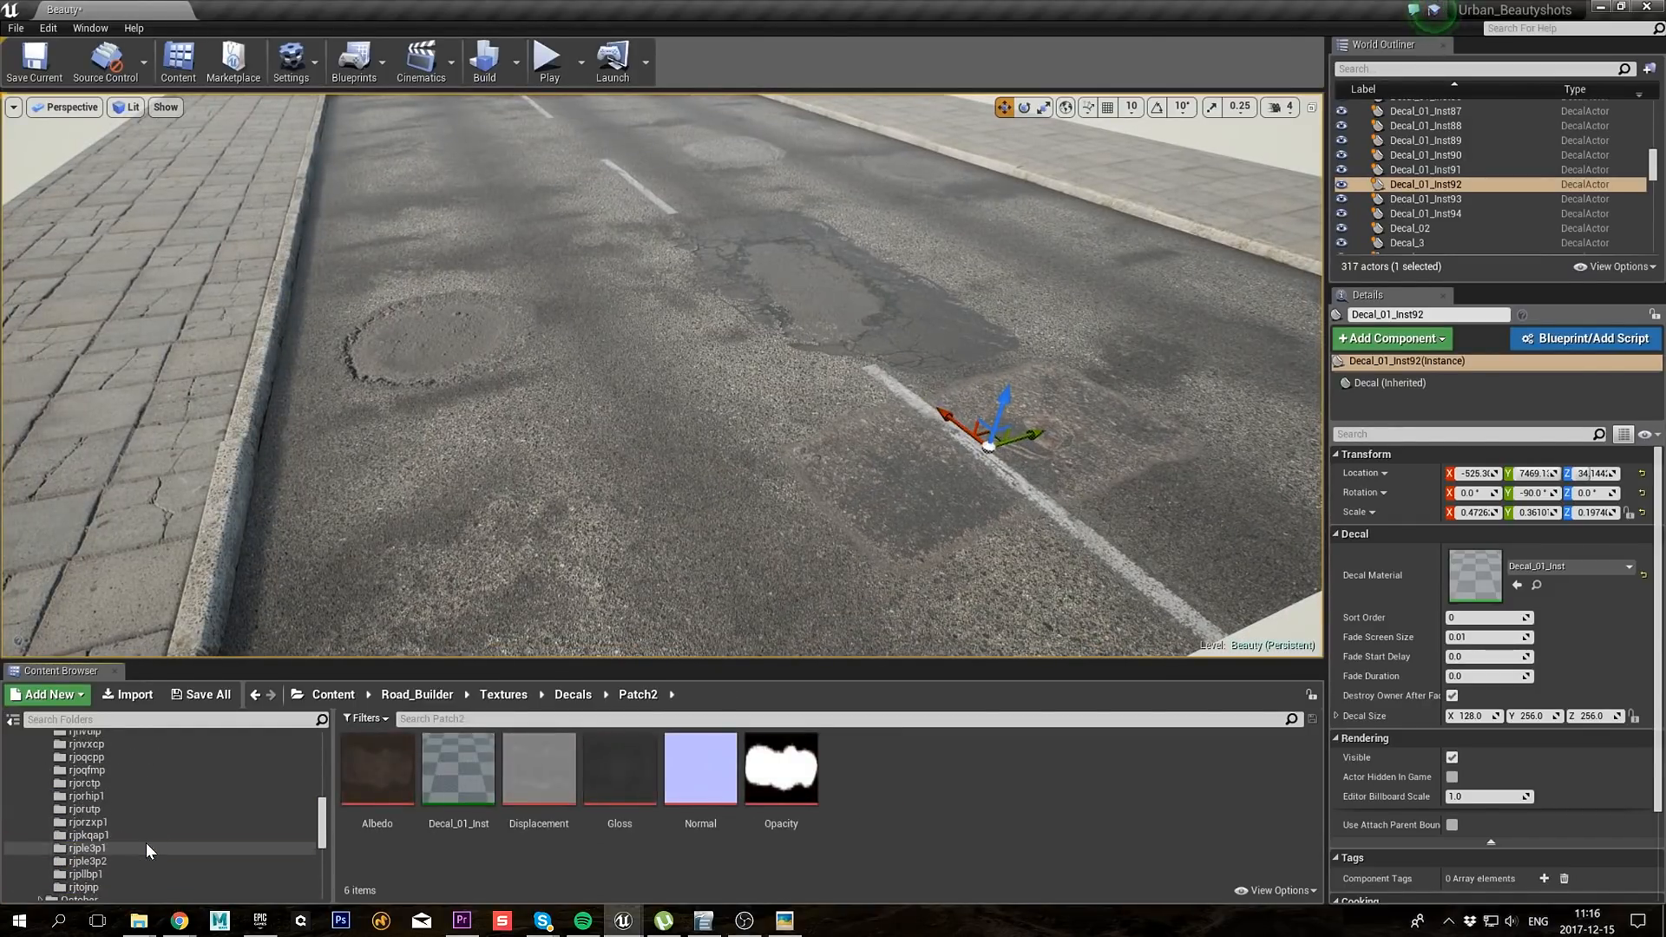
click(127, 744)
drag(459, 769, 755, 521)
key(r)
drag(814, 474, 781, 503)
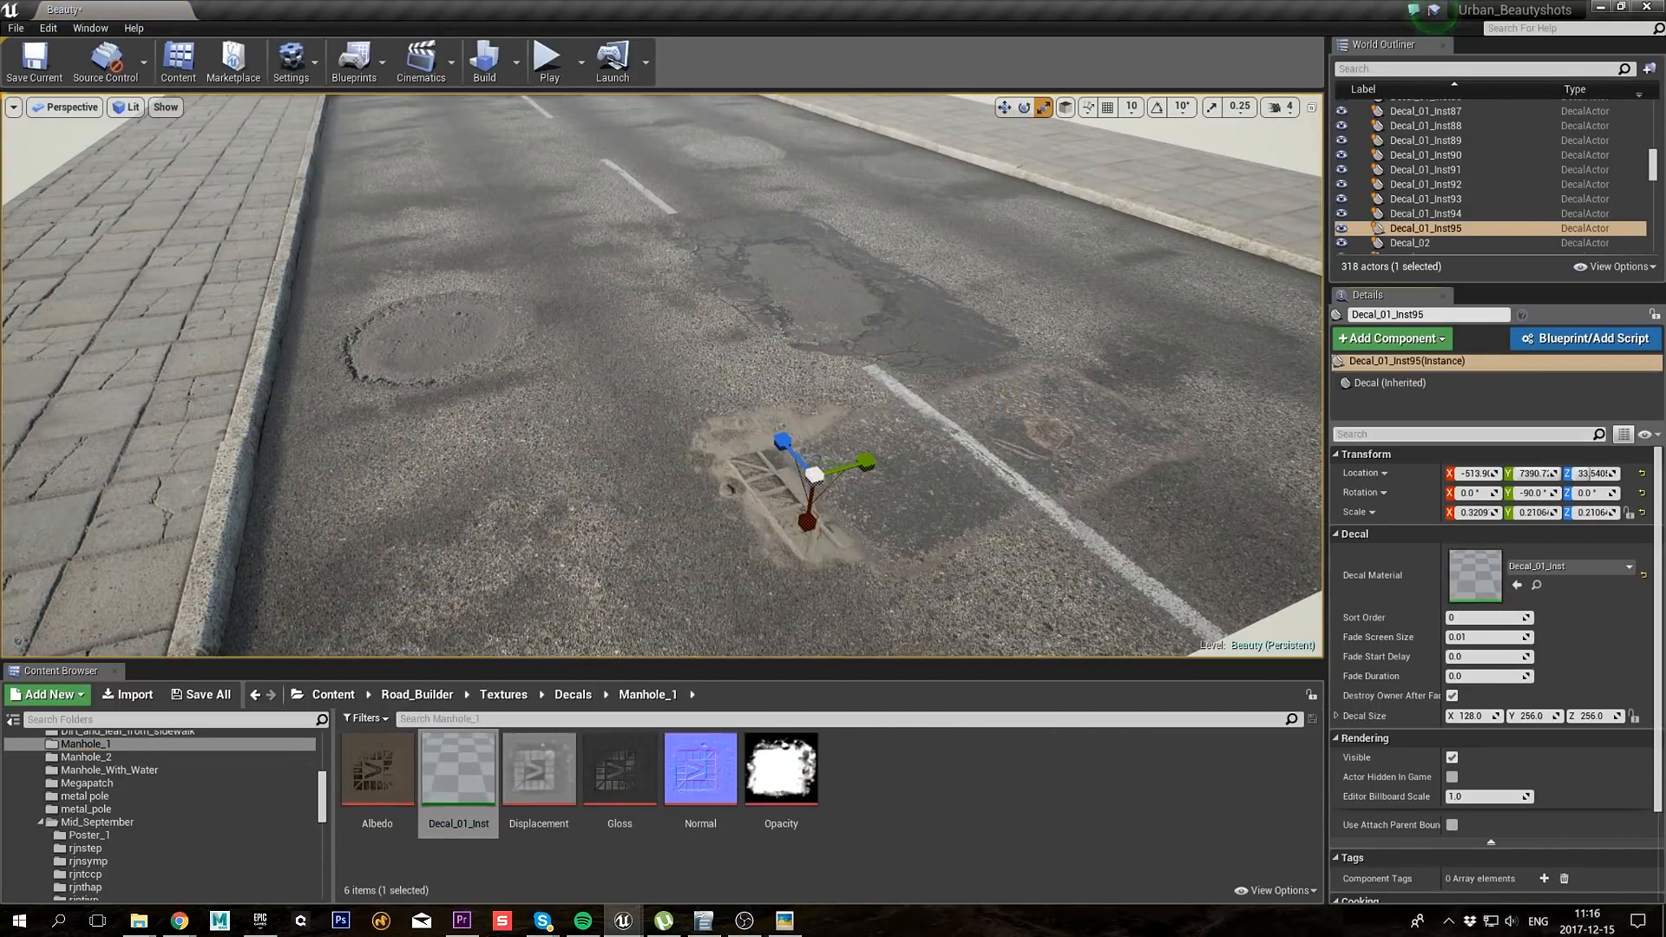
Step: Find the sort order property of the manhole decal and set it to 1
click(1467, 434)
text(order)
click(1451, 473)
right_drag(859, 490, 898, 490)
key(w)
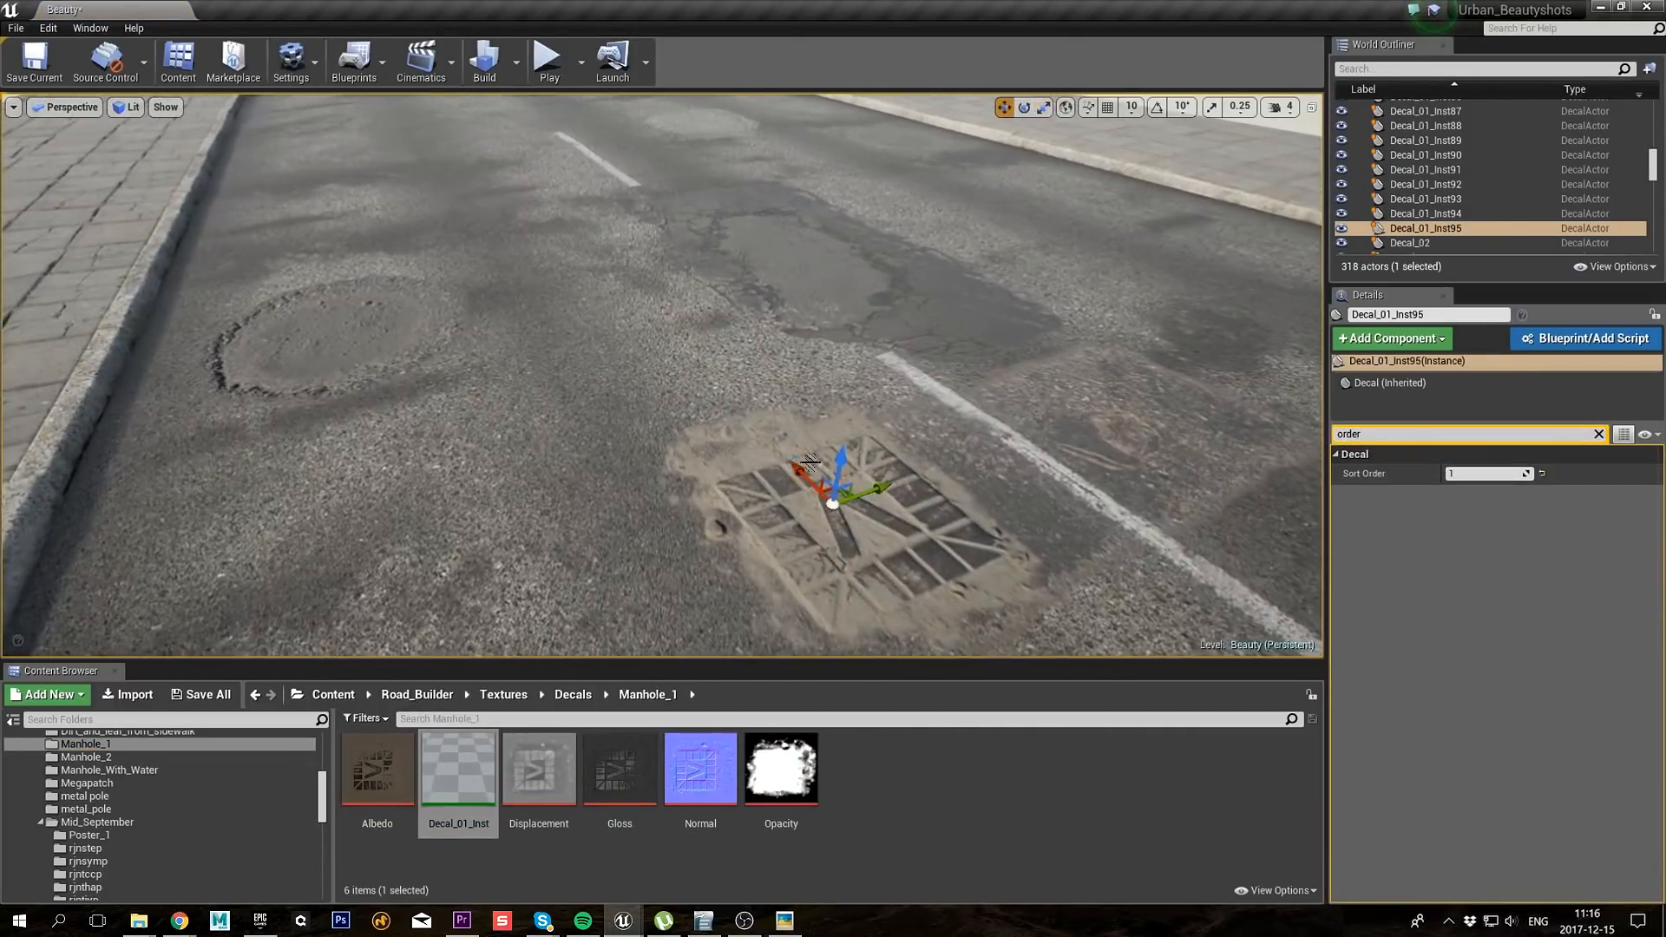
Step: Shrink the manhole decal to about 0.06 × 0.08 × 0.07, set it on the dark patch beside the centre dash and deselect it
key(r)
drag(846, 497, 920, 499)
key(r)
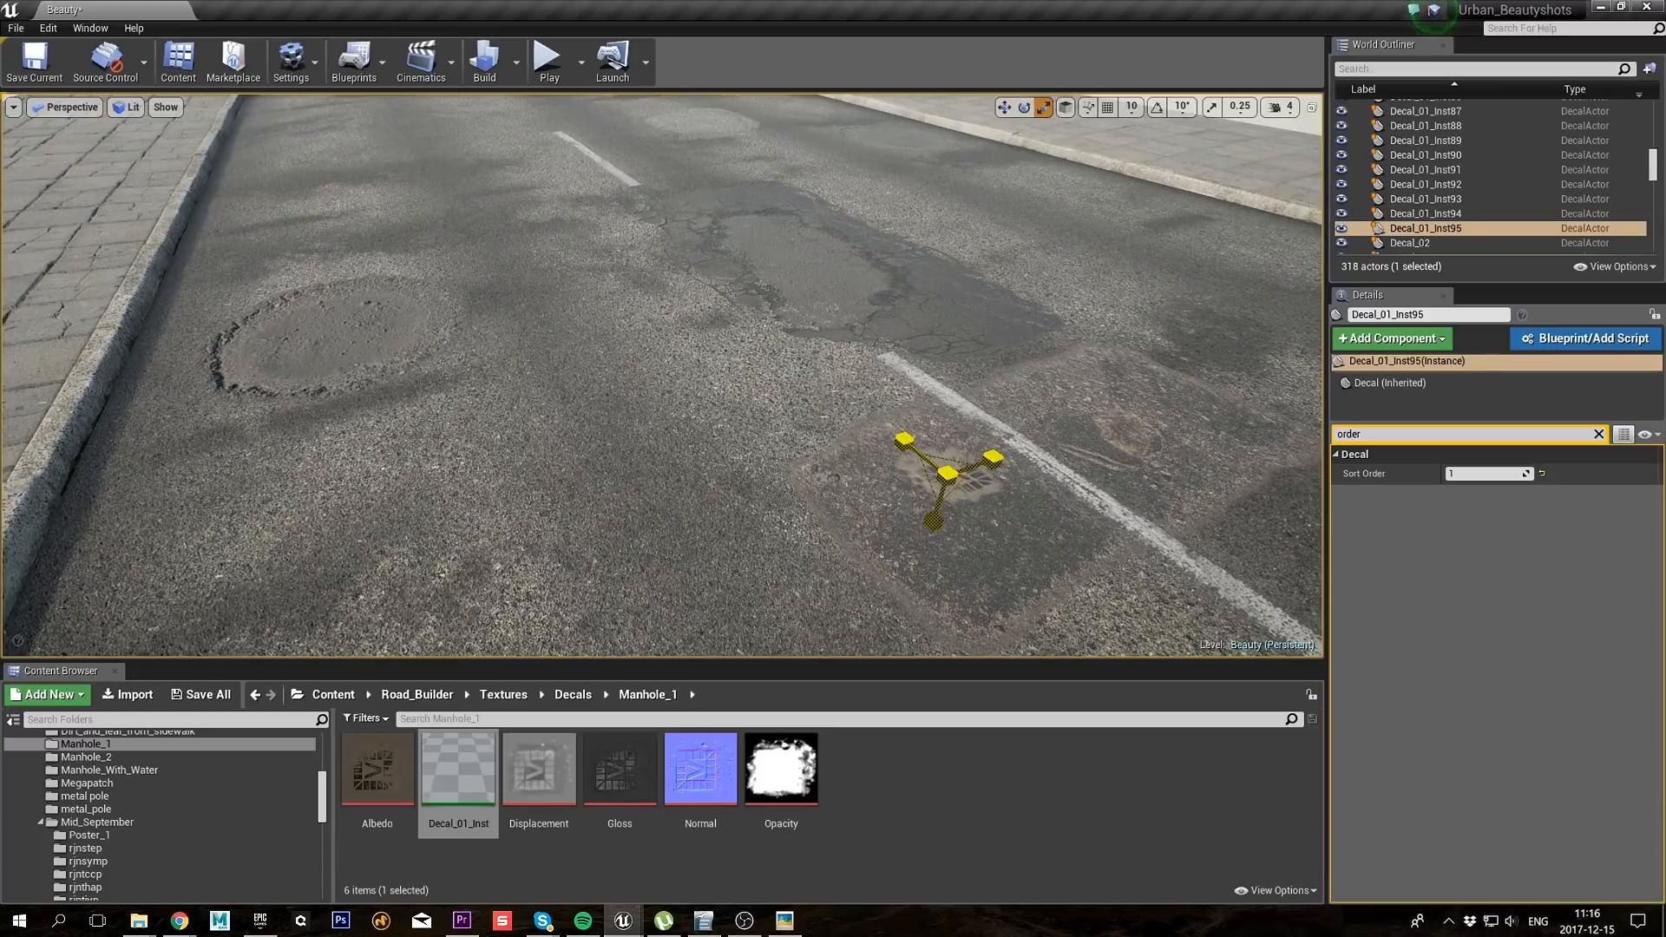
click(942, 469)
key(g)
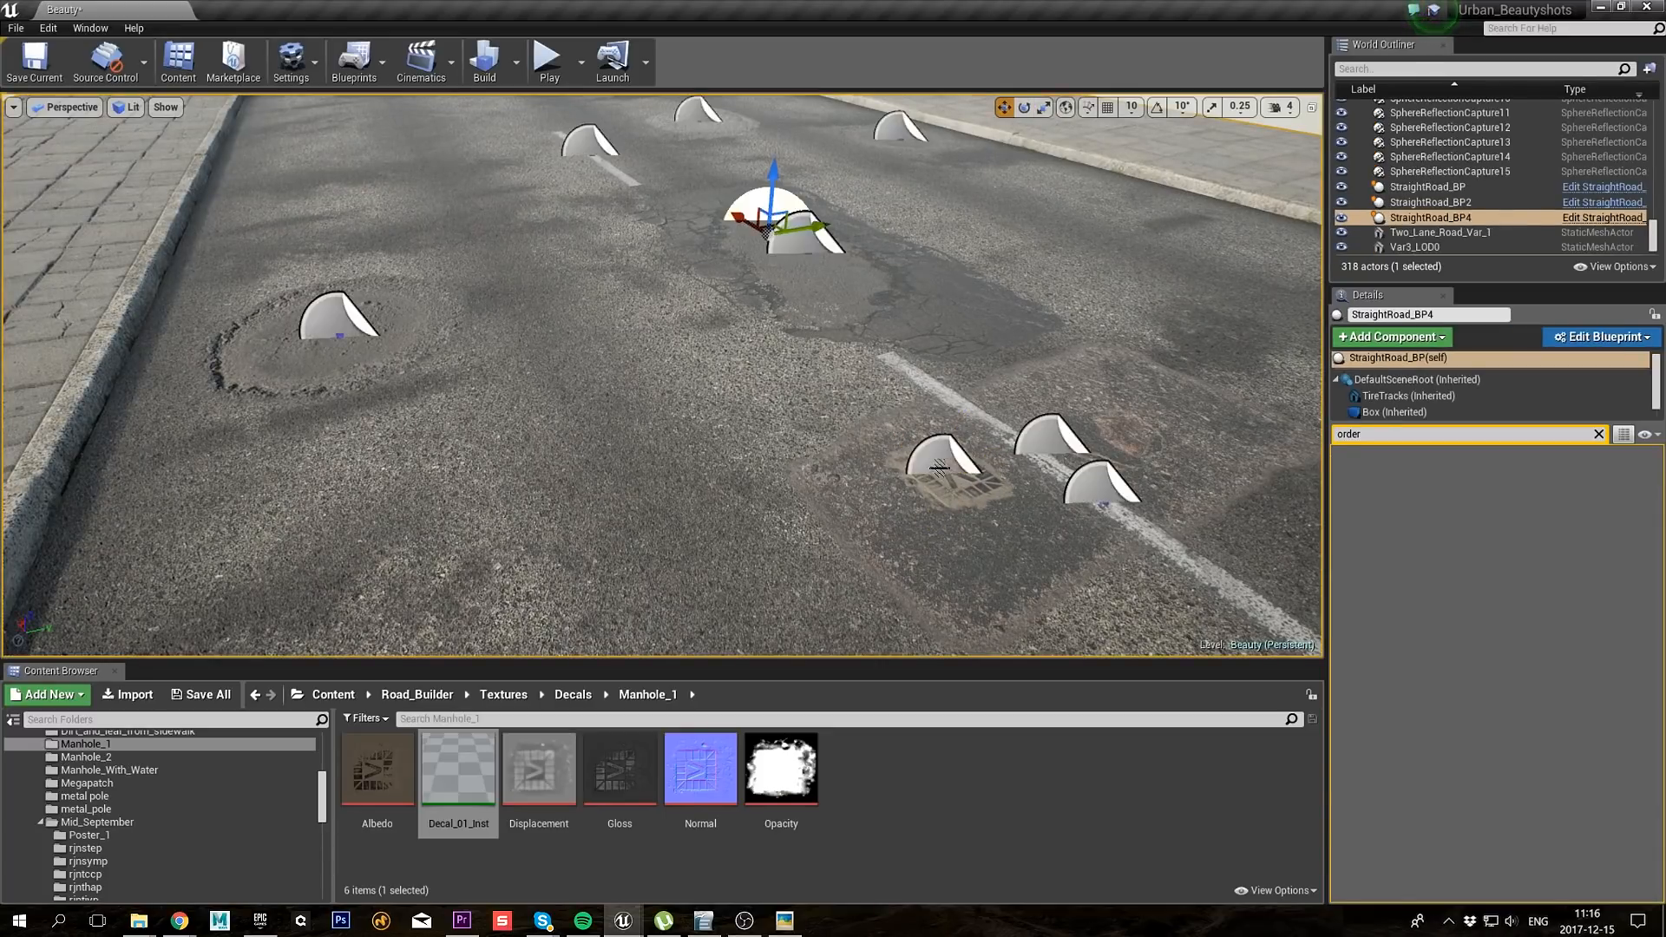
click(943, 467)
key(g)
click(695, 354)
key(Escape)
right_drag(695, 354, 683, 338)
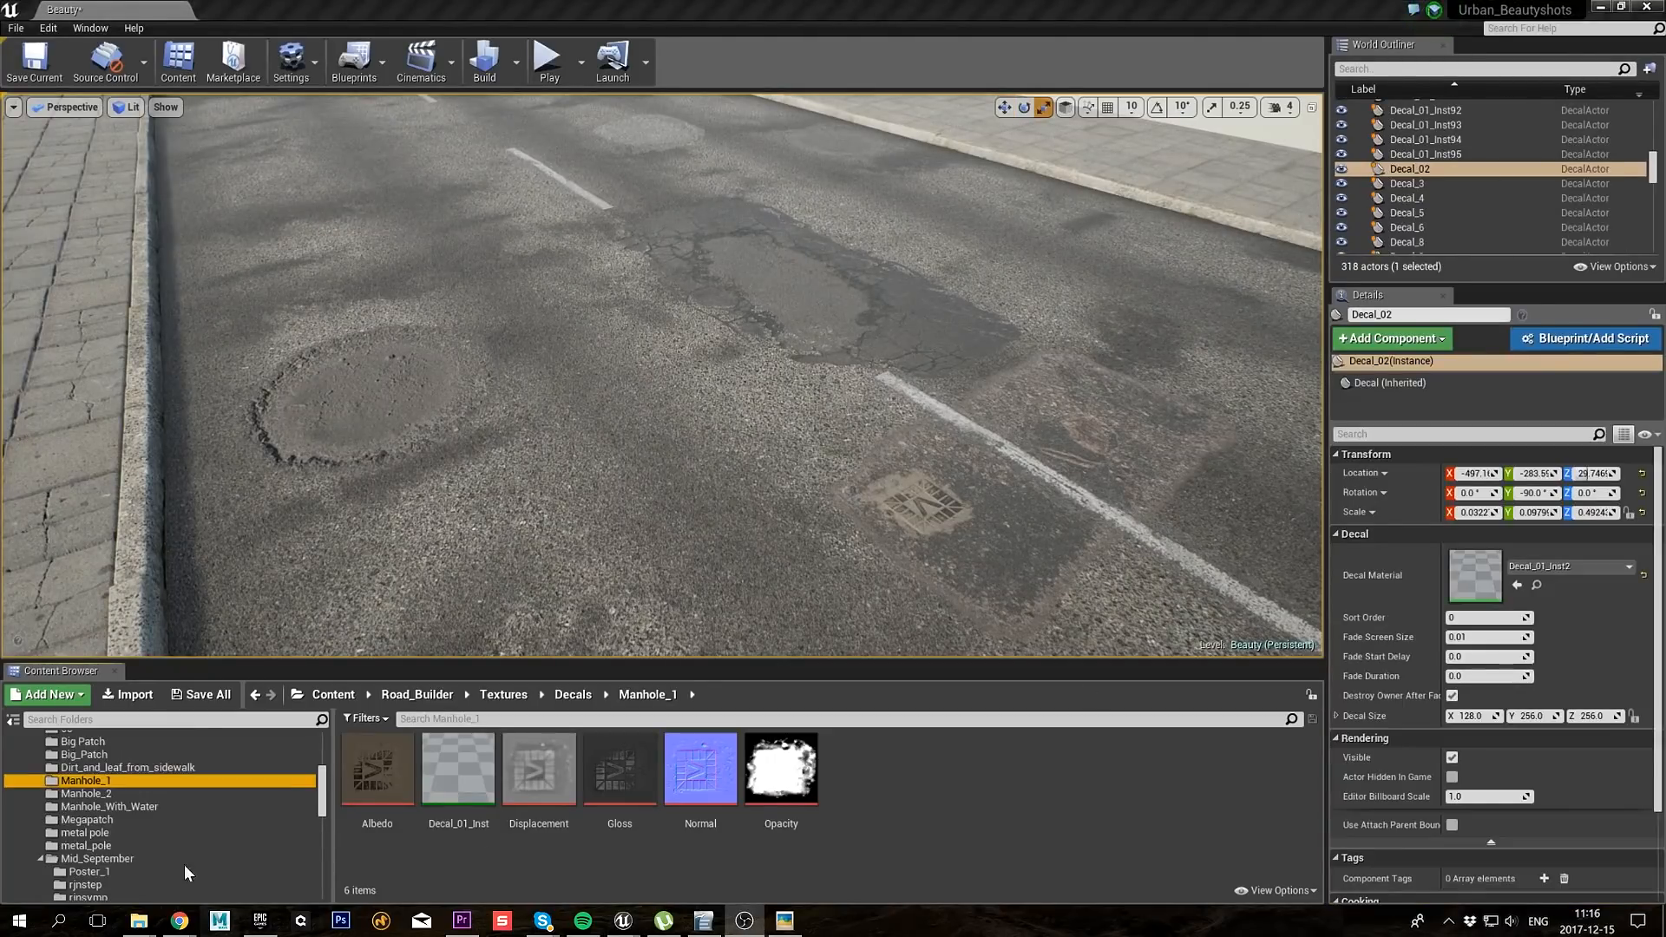
Step: Place Decal_01_Inst2 from the 01 decal folder along the left curb, scaled to about 0.63 × 0.10 × 0.54
scroll(106, 823, up, 5)
scroll(102, 816, down, 2)
click(83, 808)
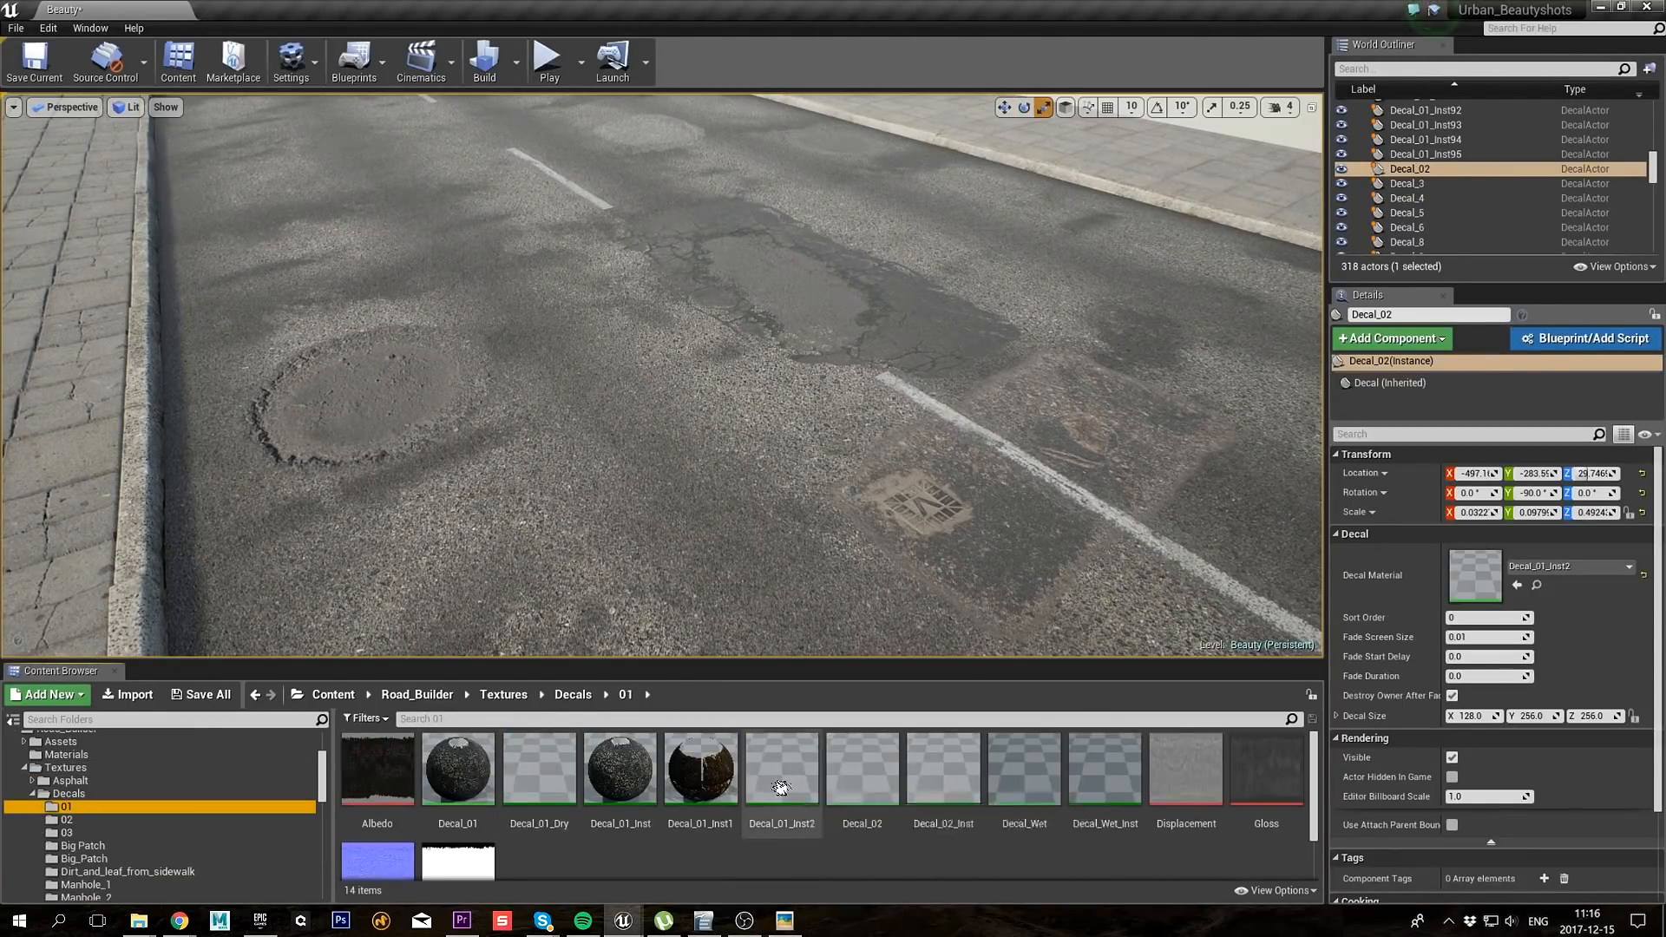
click(781, 768)
drag(781, 768, 590, 417)
right_drag(590, 417, 486, 404)
key(r)
drag(785, 282, 755, 291)
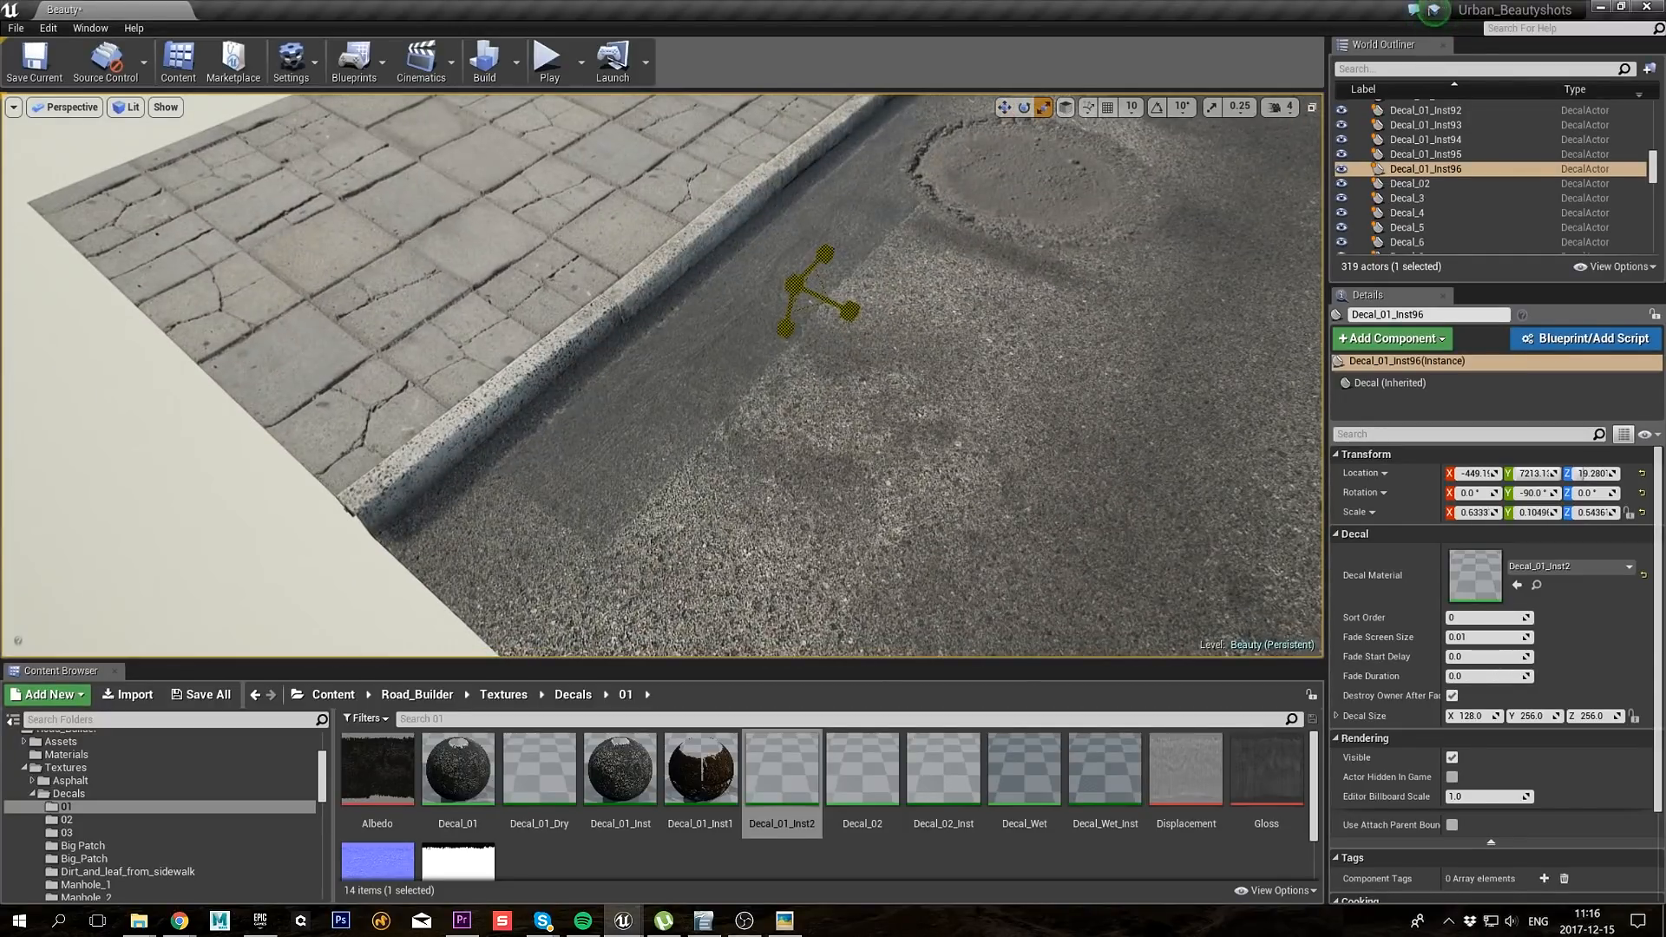
Step: Fit the dark strip decal into the gutter at the road's near end, reducing its Z scale to about 0.45
key(w)
right_drag(785, 286, 877, 382)
key(alt+3)
key(r)
drag(705, 206, 660, 365)
key(g)
key(alt+4)
key(g)
key(w)
right_drag(661, 365, 555, 365)
right_drag(799, 345, 685, 356)
Step: Duplicate the strip decal end to end along the left curb to make a row of four pieces
alt+drag(685, 356, 1060, 342)
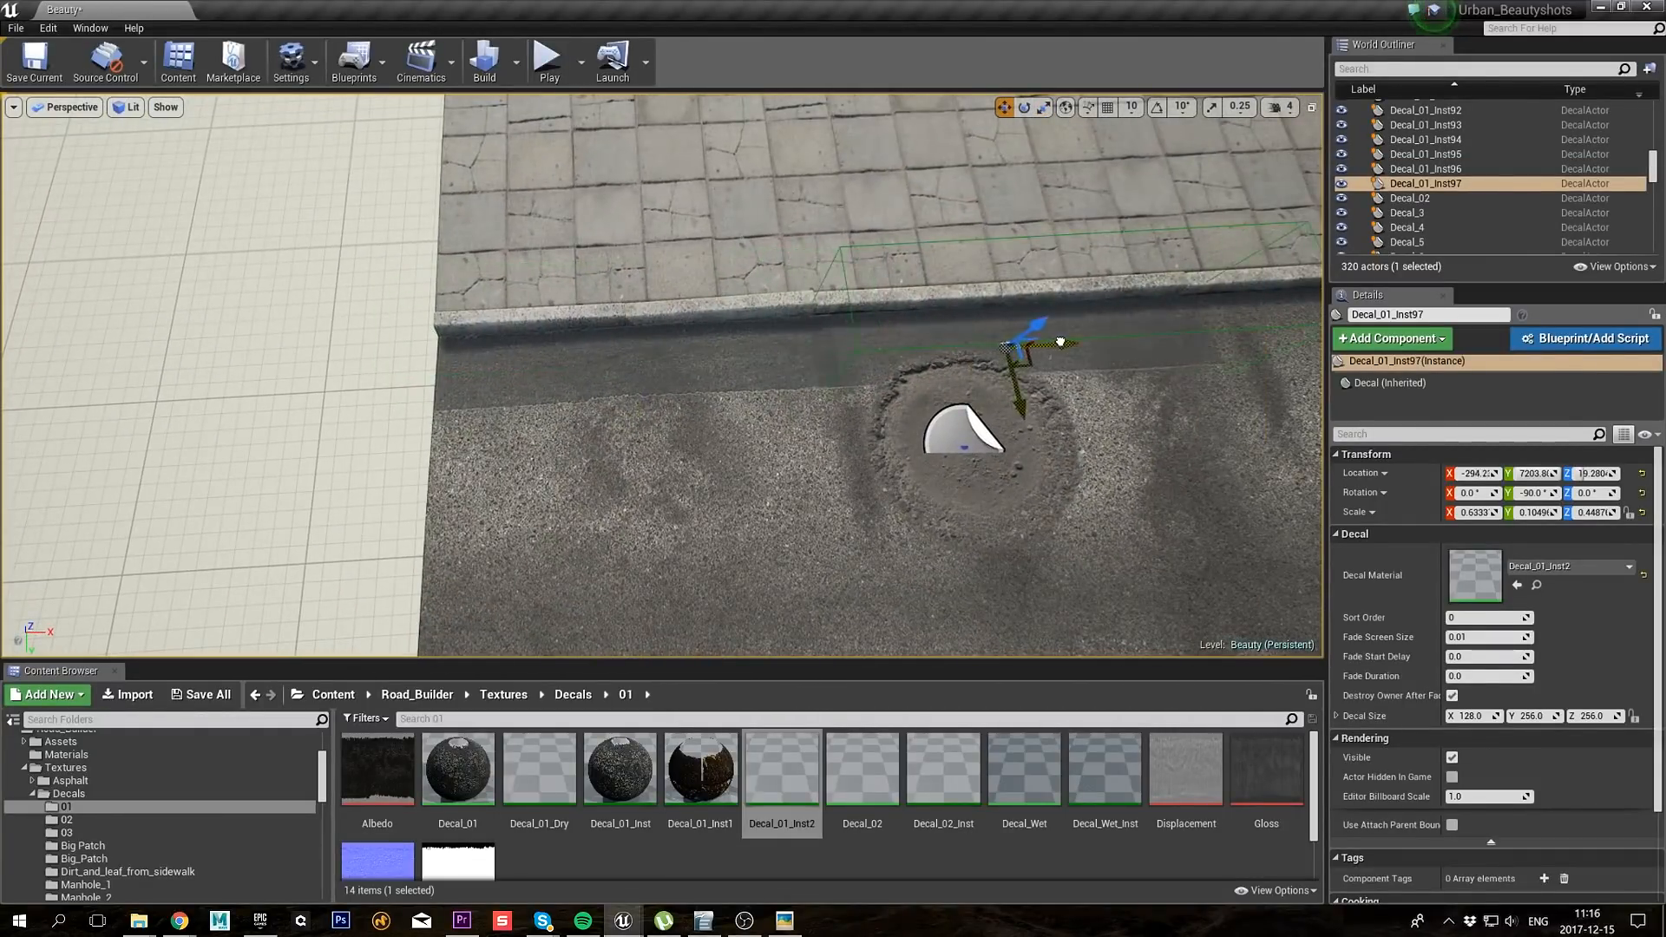
key(g)
key(g)
key(alt+2)
click(642, 361)
ctrl+click(1018, 328)
key(alt+4)
right_drag(1018, 328, 1154, 365)
alt+drag(659, 367, 1059, 365)
Step: Duplicate the four-piece strip row twice along the left curb until it reaches the far end of the road
right_drag(1223, 360, 955, 361)
ctrl+click(365, 369)
ctrl+click(111, 371)
alt+drag(156, 371, 1315, 369)
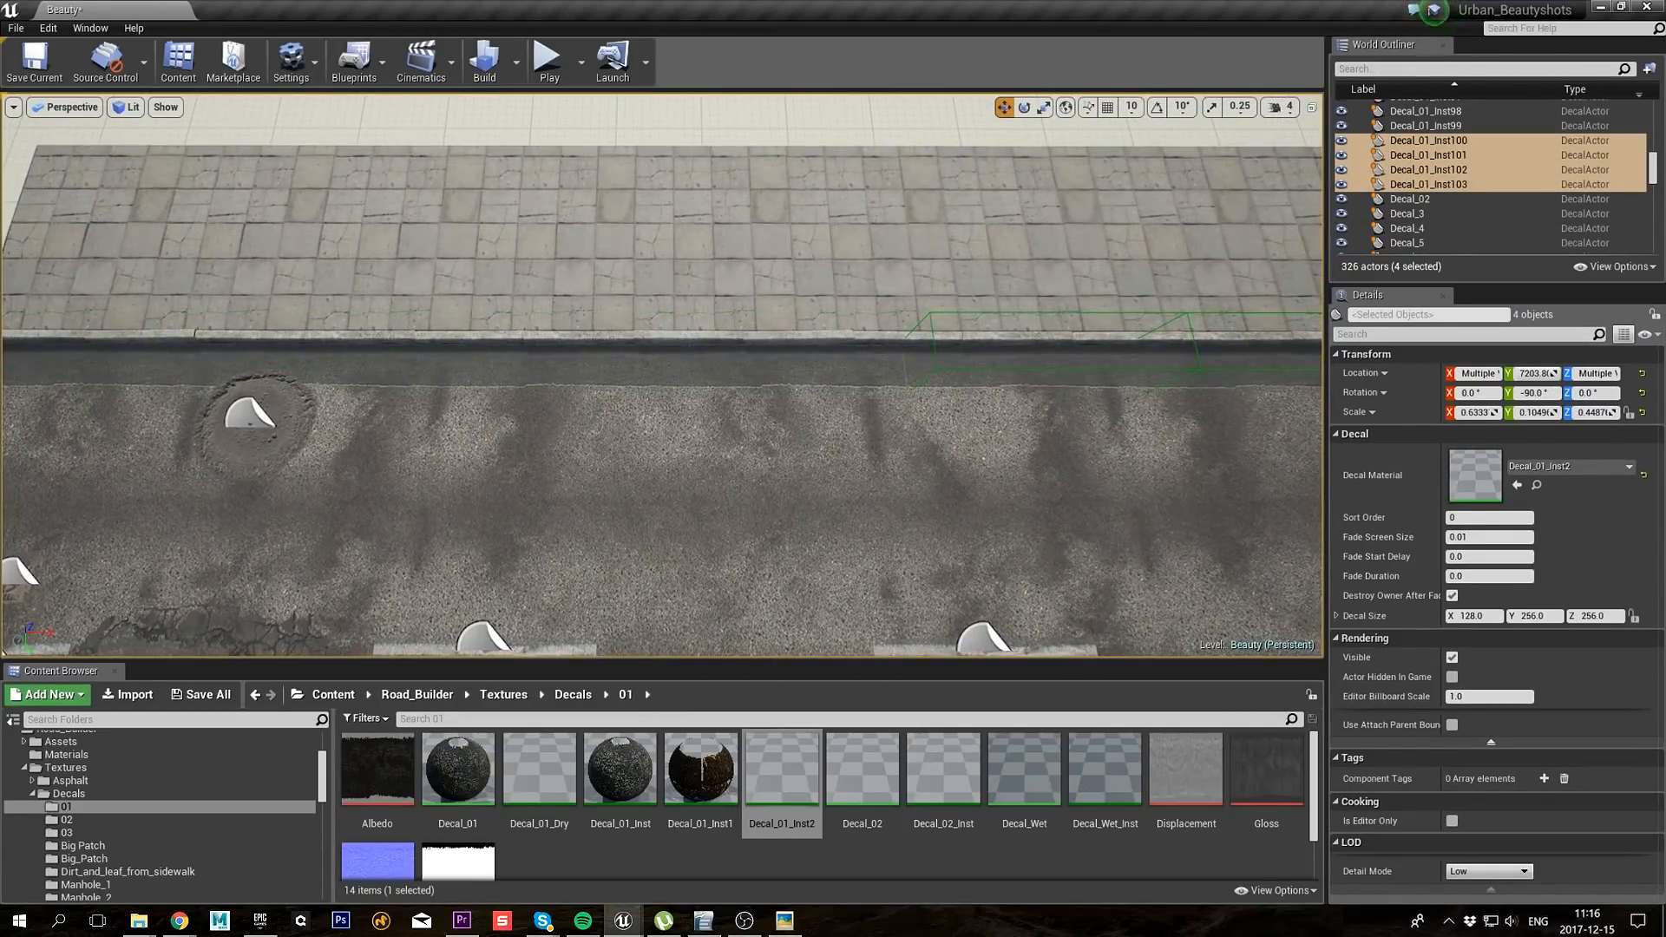
mouse_move(517, 350)
right_down()
mouse_move(659, 350)
mouse_move(517, 350)
right_up()
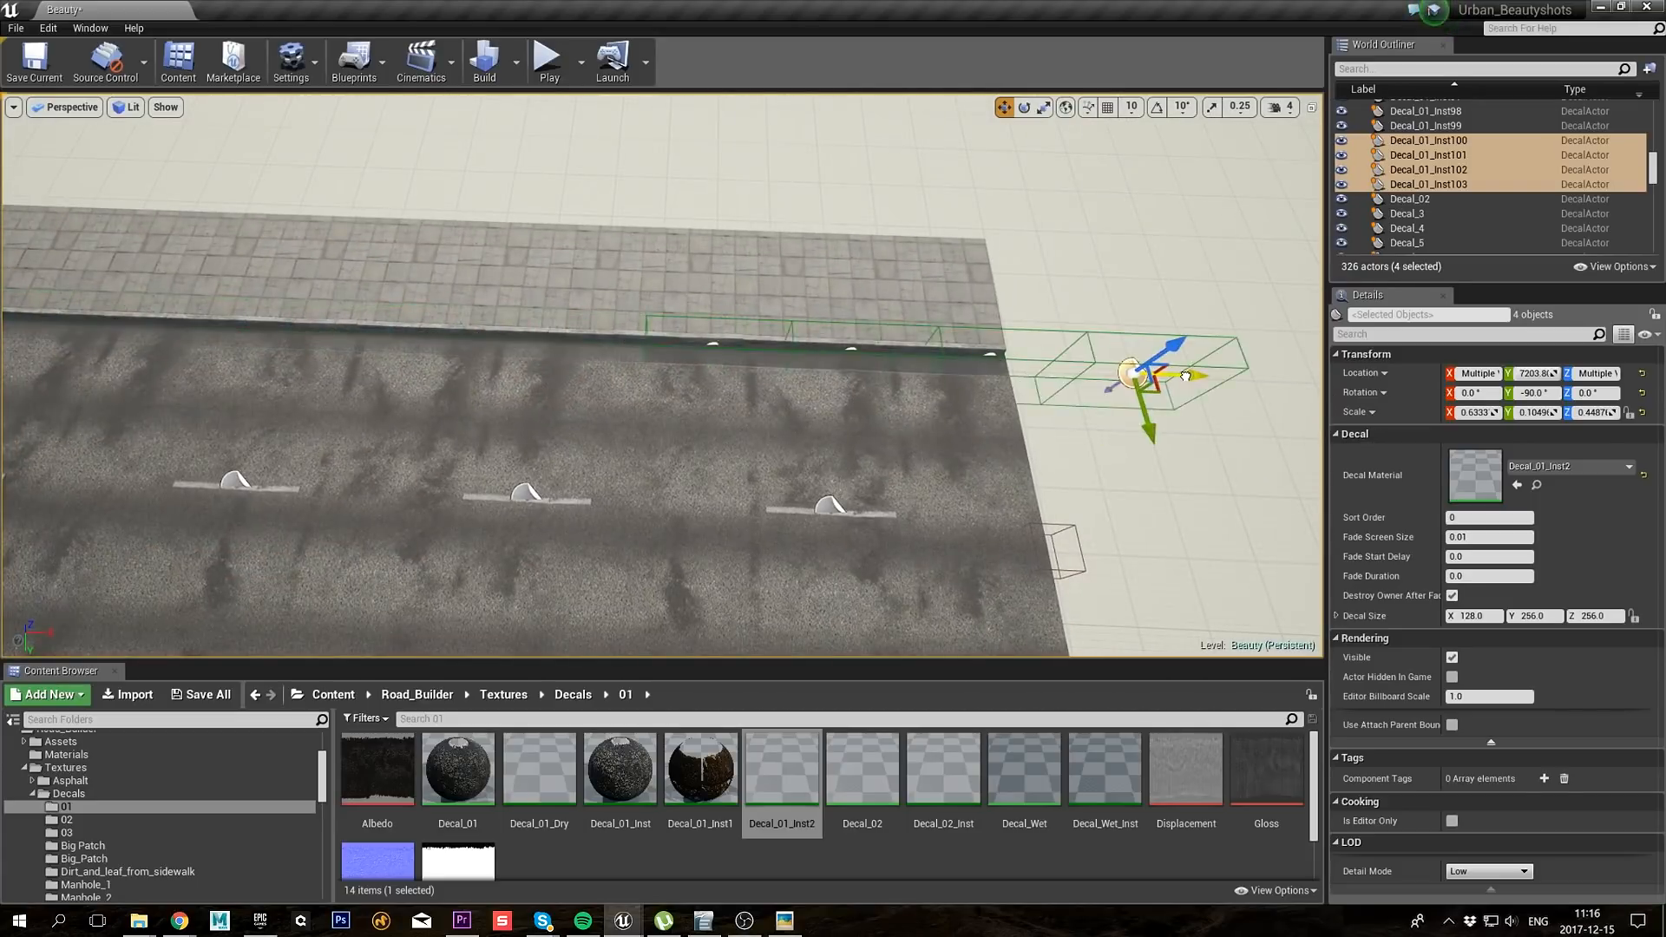
key(ctrl+z)
alt+drag(532, 359, 1090, 383)
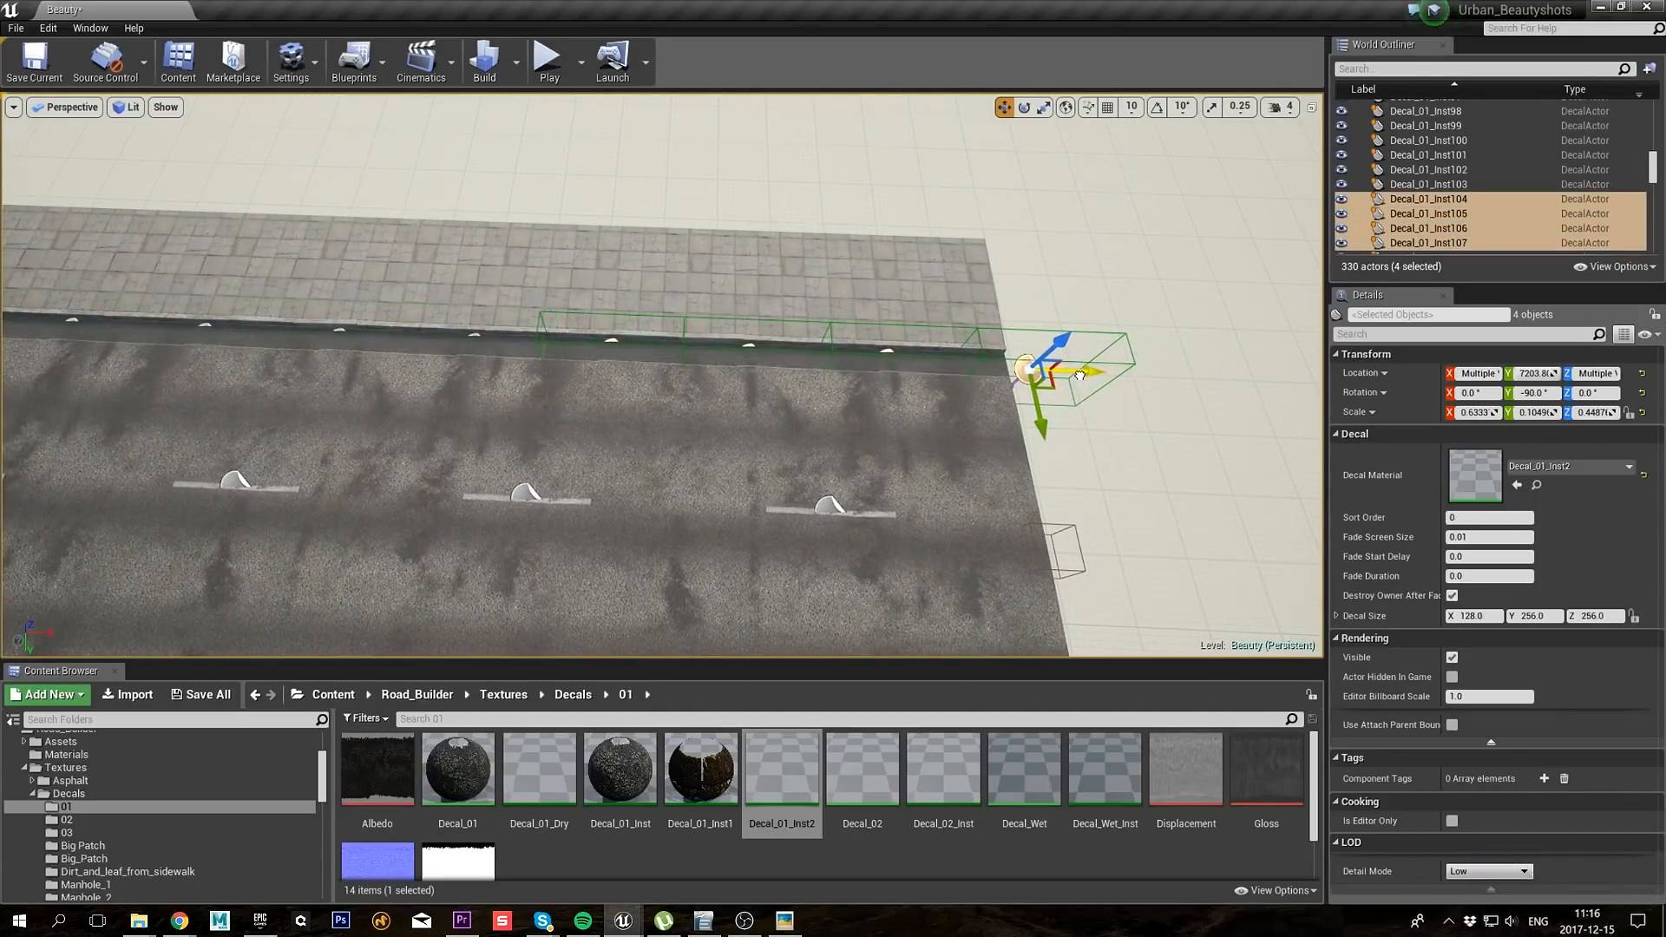
Step: Select all twelve curb strip decals and duplicate them along the opposite curb
right_drag(1080, 375, 955, 348)
key(alt+2)
ctrl+click(758, 365)
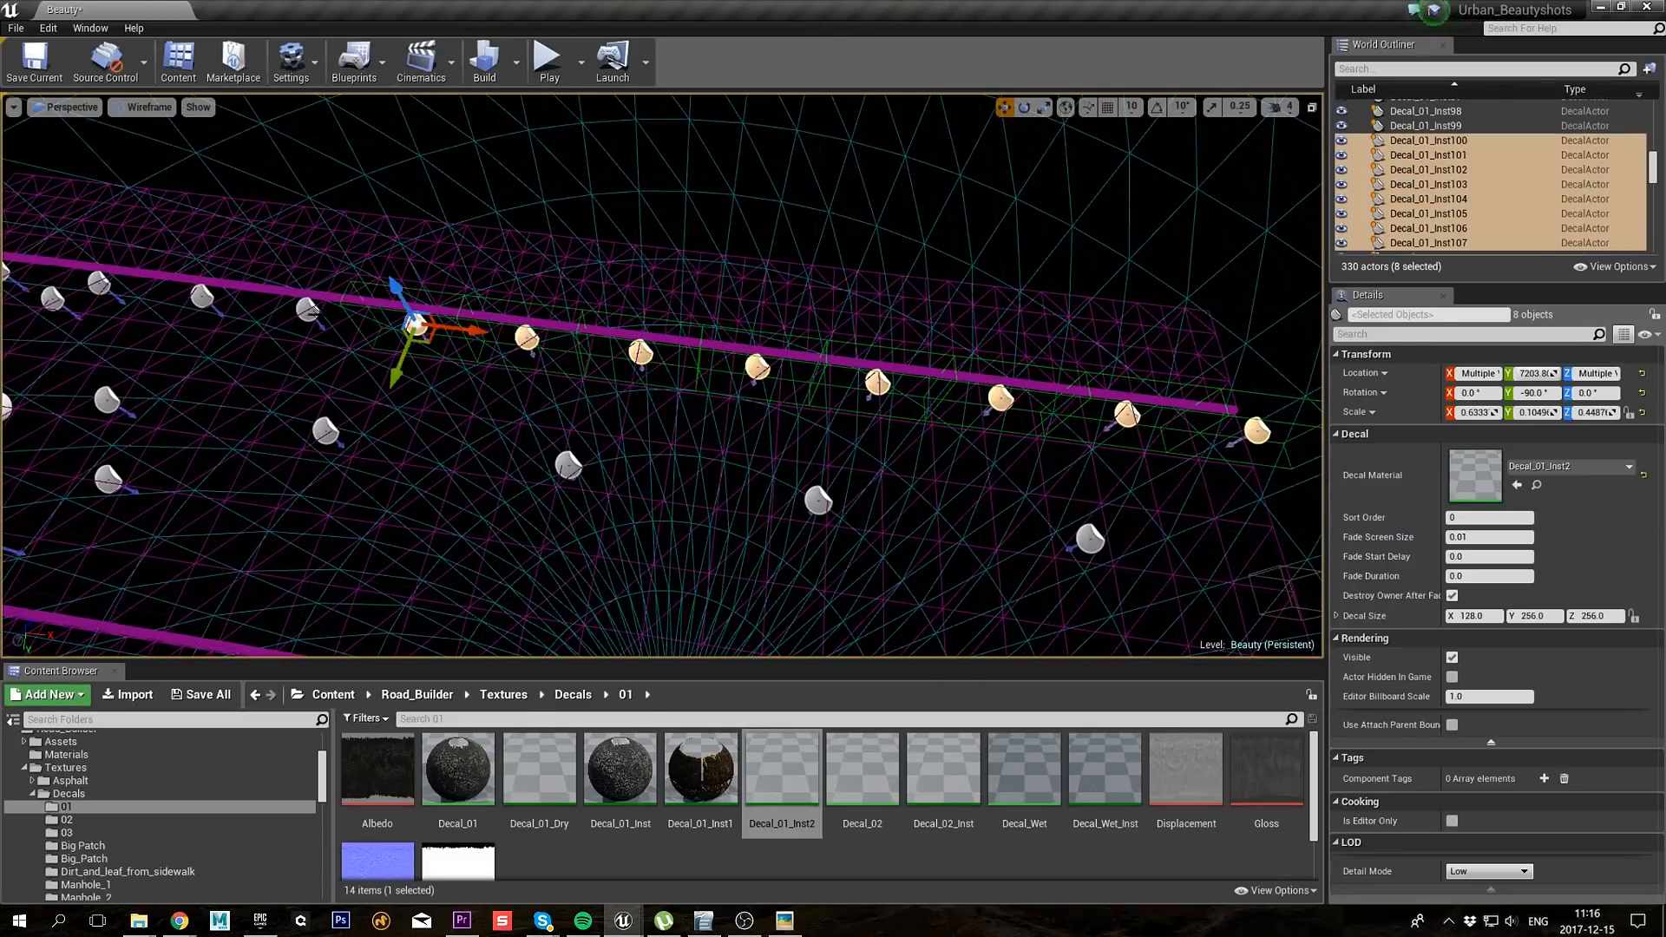
ctrl+click(313, 310)
key(ctrl+z)
ctrl+click(308, 309)
ctrl+click(201, 296)
right_drag(201, 296, 87, 296)
alt+drag(653, 216, 359, 217)
key(alt+4)
right_drag(359, 217, 174, 251)
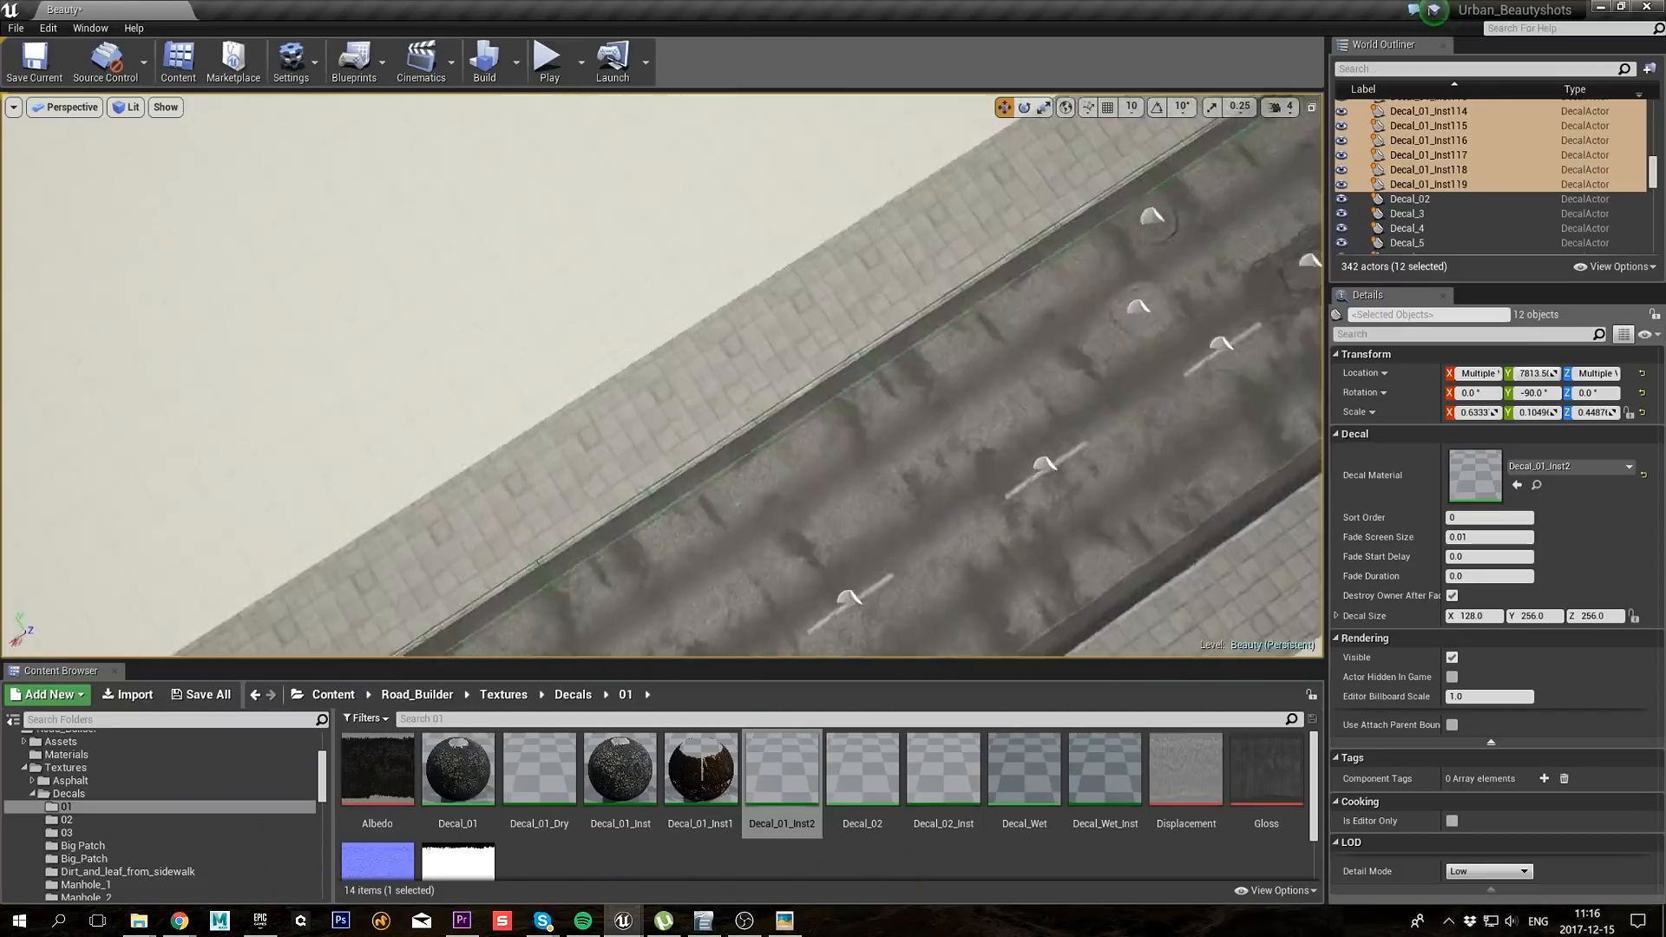
right_drag(660, 375, 781, 295)
drag(767, 277, 758, 278)
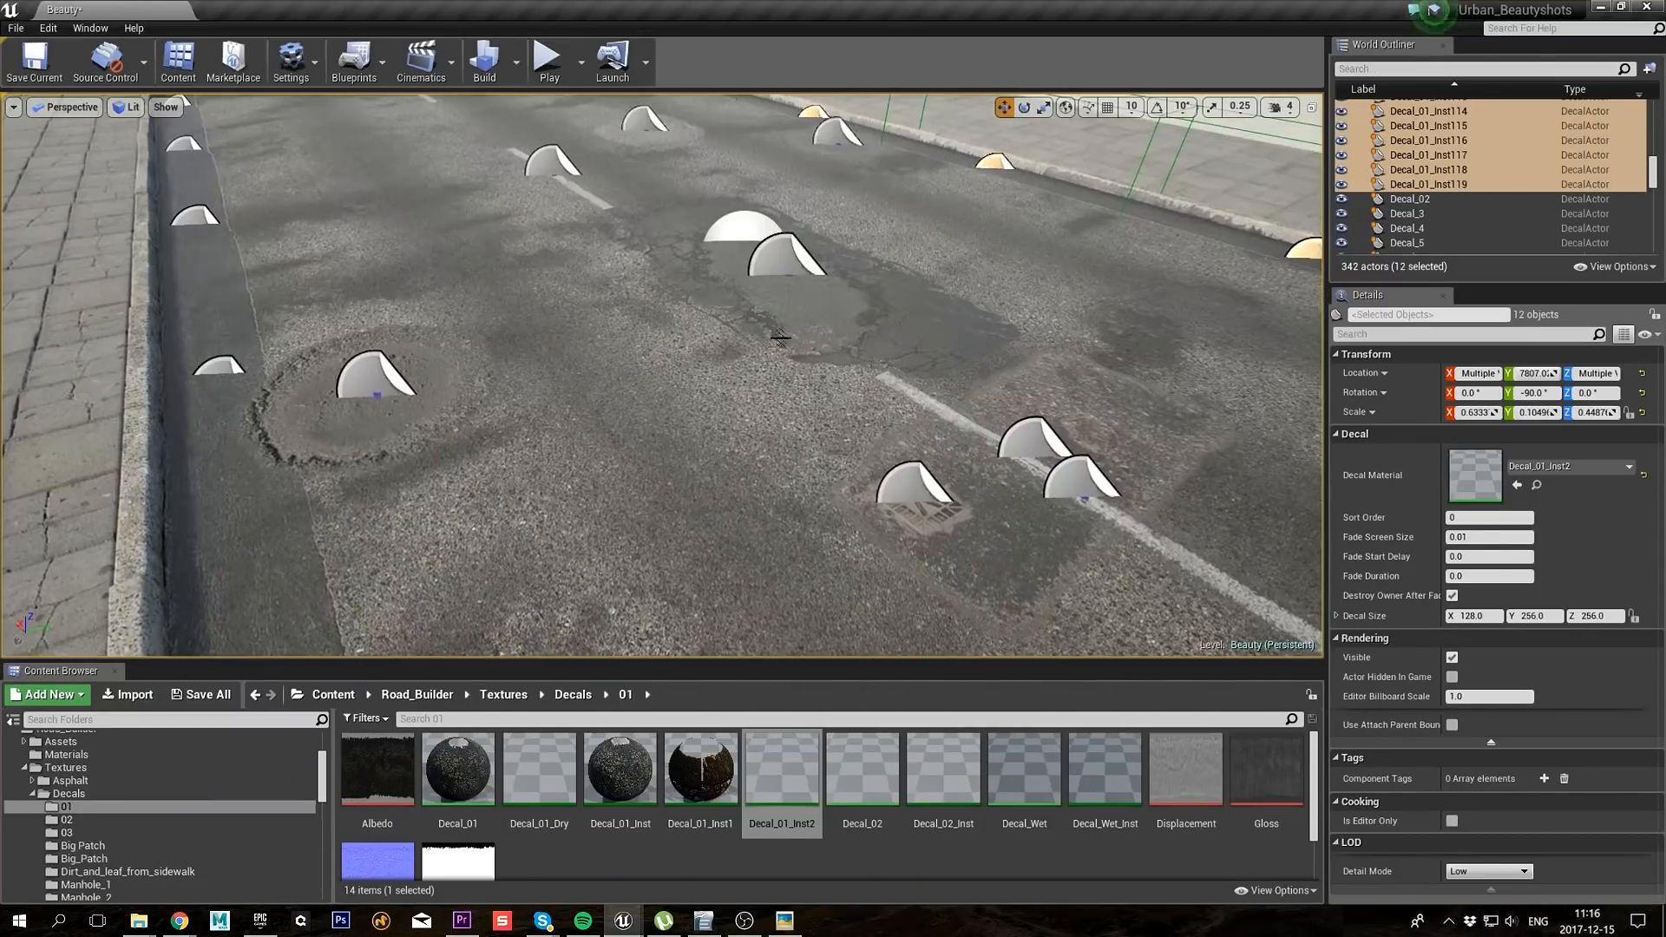
Step: Move the round patch in the left lane away from the curb strip and farther up the road
click(743, 252)
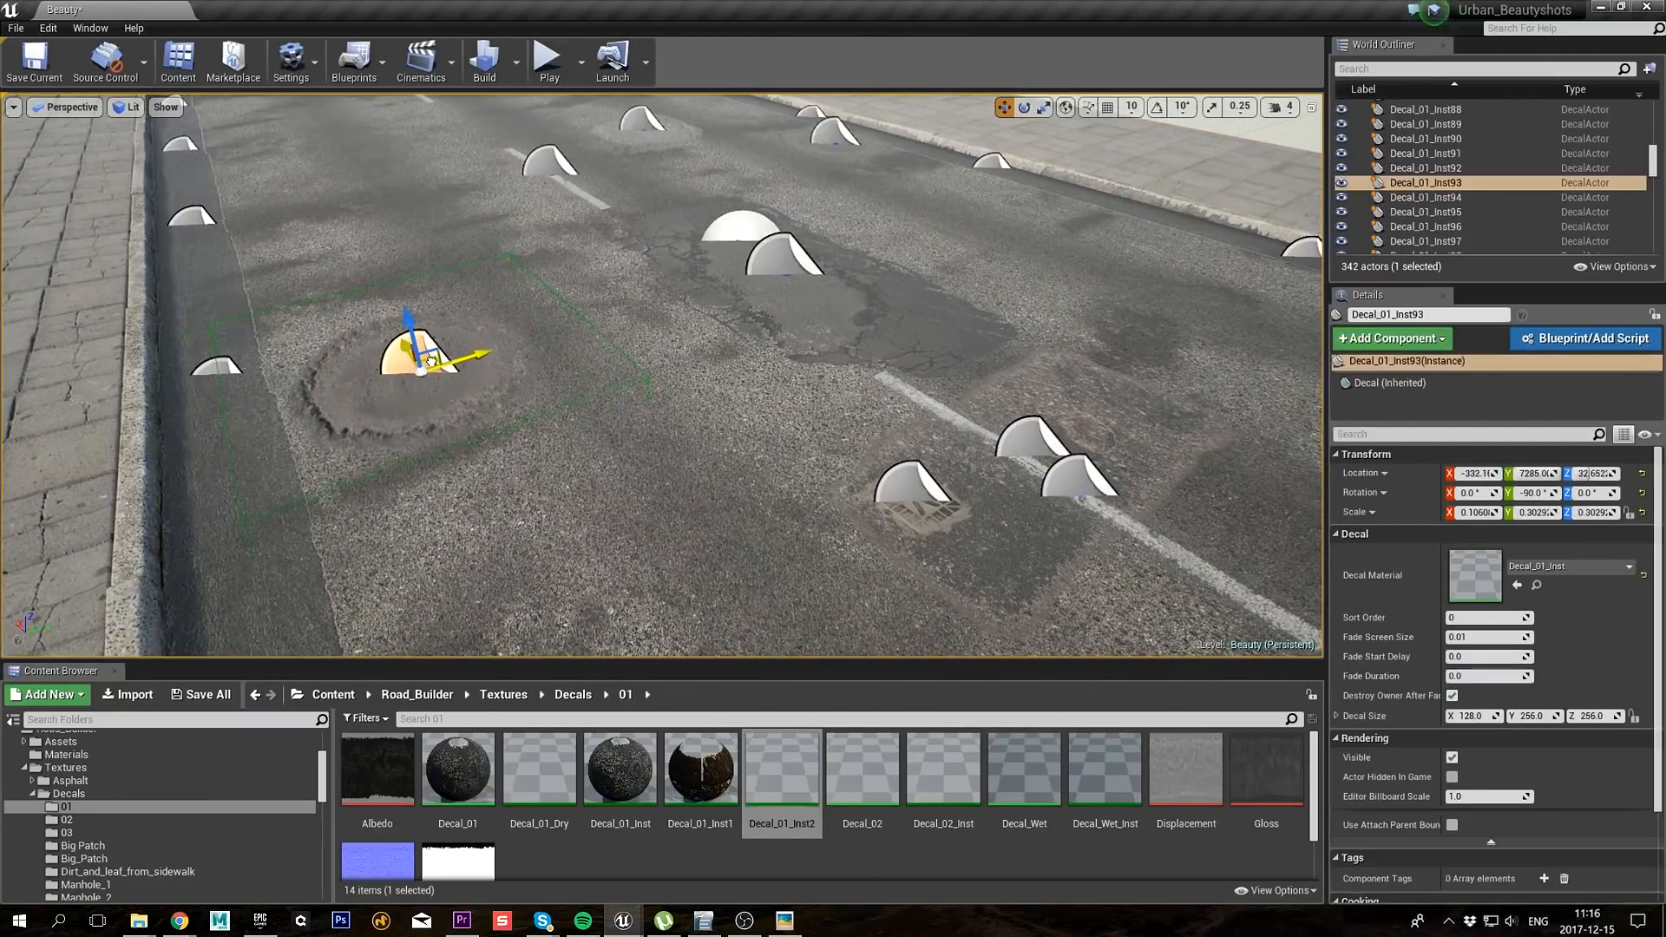
key(Escape)
key(g)
right_drag(373, 284, 269, 278)
Step: Duplicate the nearest centre line decal onto the left curb strip and add a second copy end to end
click(1117, 499)
right_drag(1117, 499, 1111, 538)
click(1106, 499)
alt+drag(1153, 489, 1061, 521)
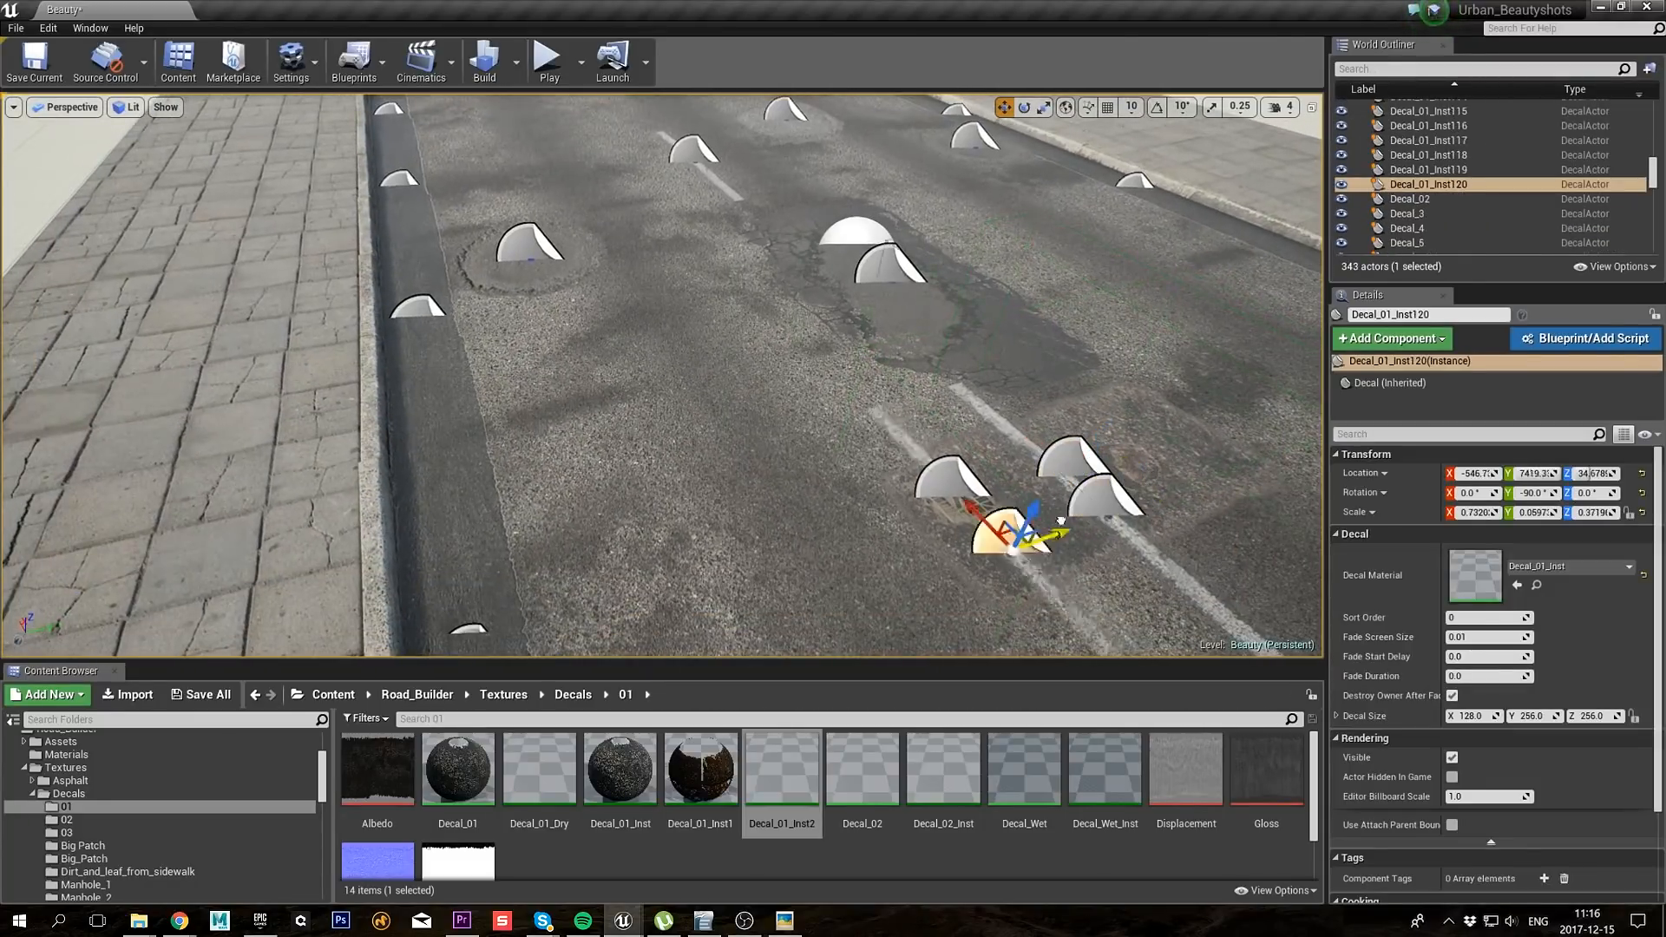
right_drag(479, 576, 347, 556)
alt+drag(641, 449, 1098, 442)
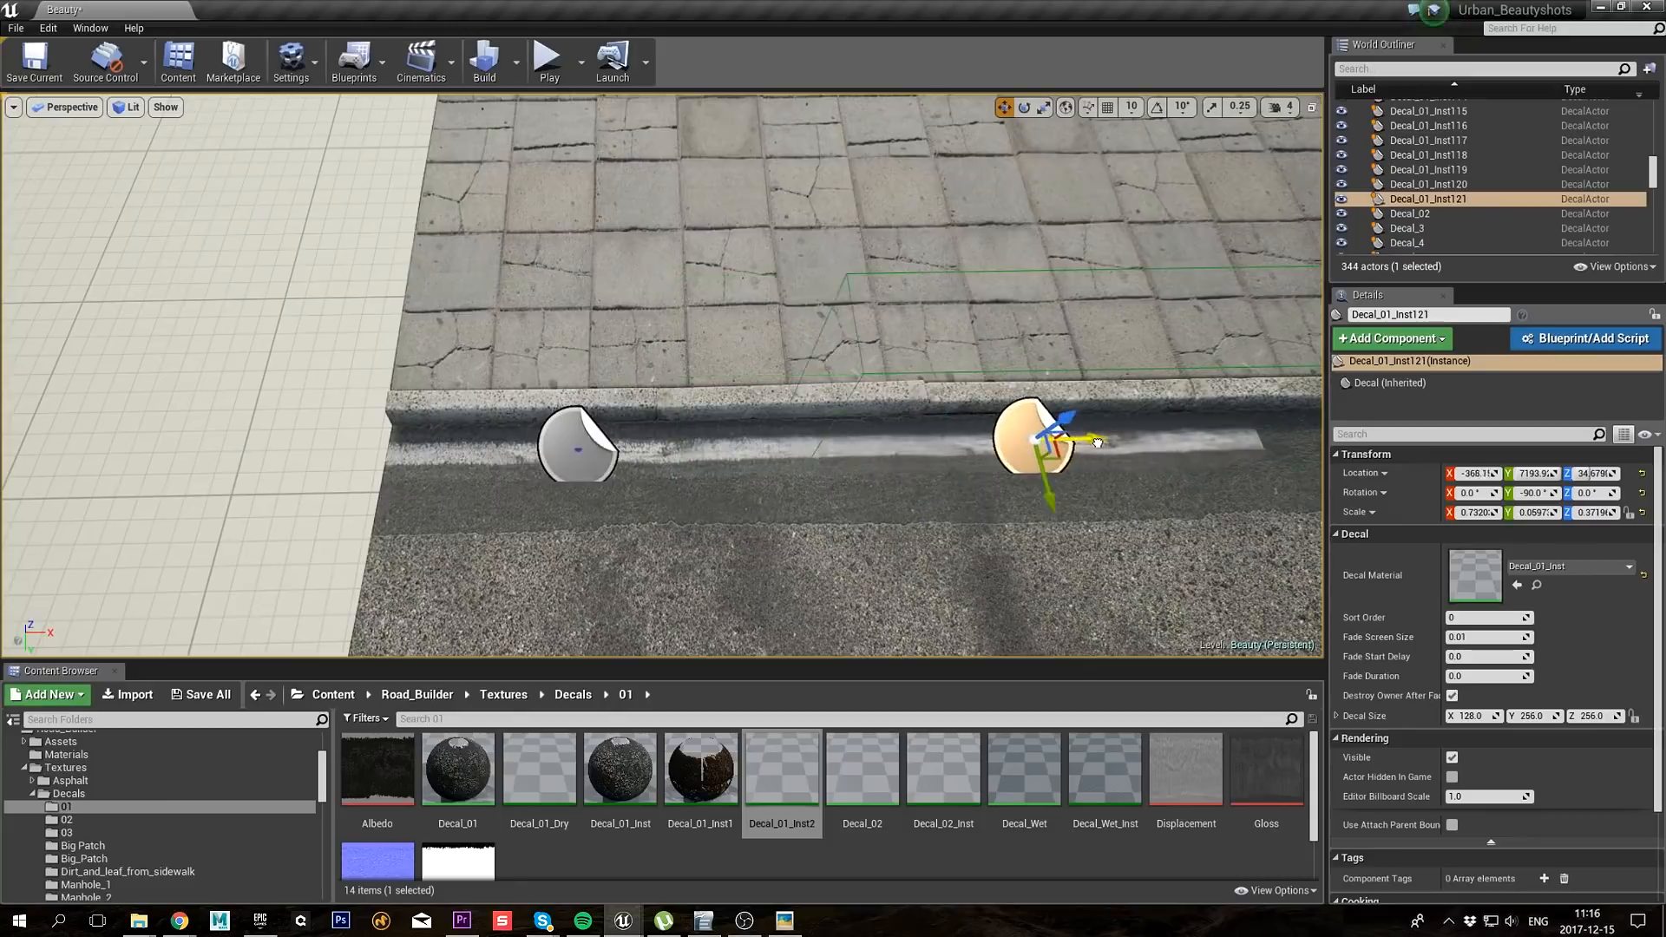
Step: Add a third white line piece along the left curb and select all three pieces
right_drag(1127, 449, 1079, 453)
click(768, 443)
alt+shift+drag(832, 438, 835, 438)
right_drag(835, 437, 746, 434)
ctrl+click(420, 473)
right_drag(420, 472, 403, 475)
ctrl+click(205, 342)
right_drag(205, 342, 287, 347)
ctrl+click(825, 483)
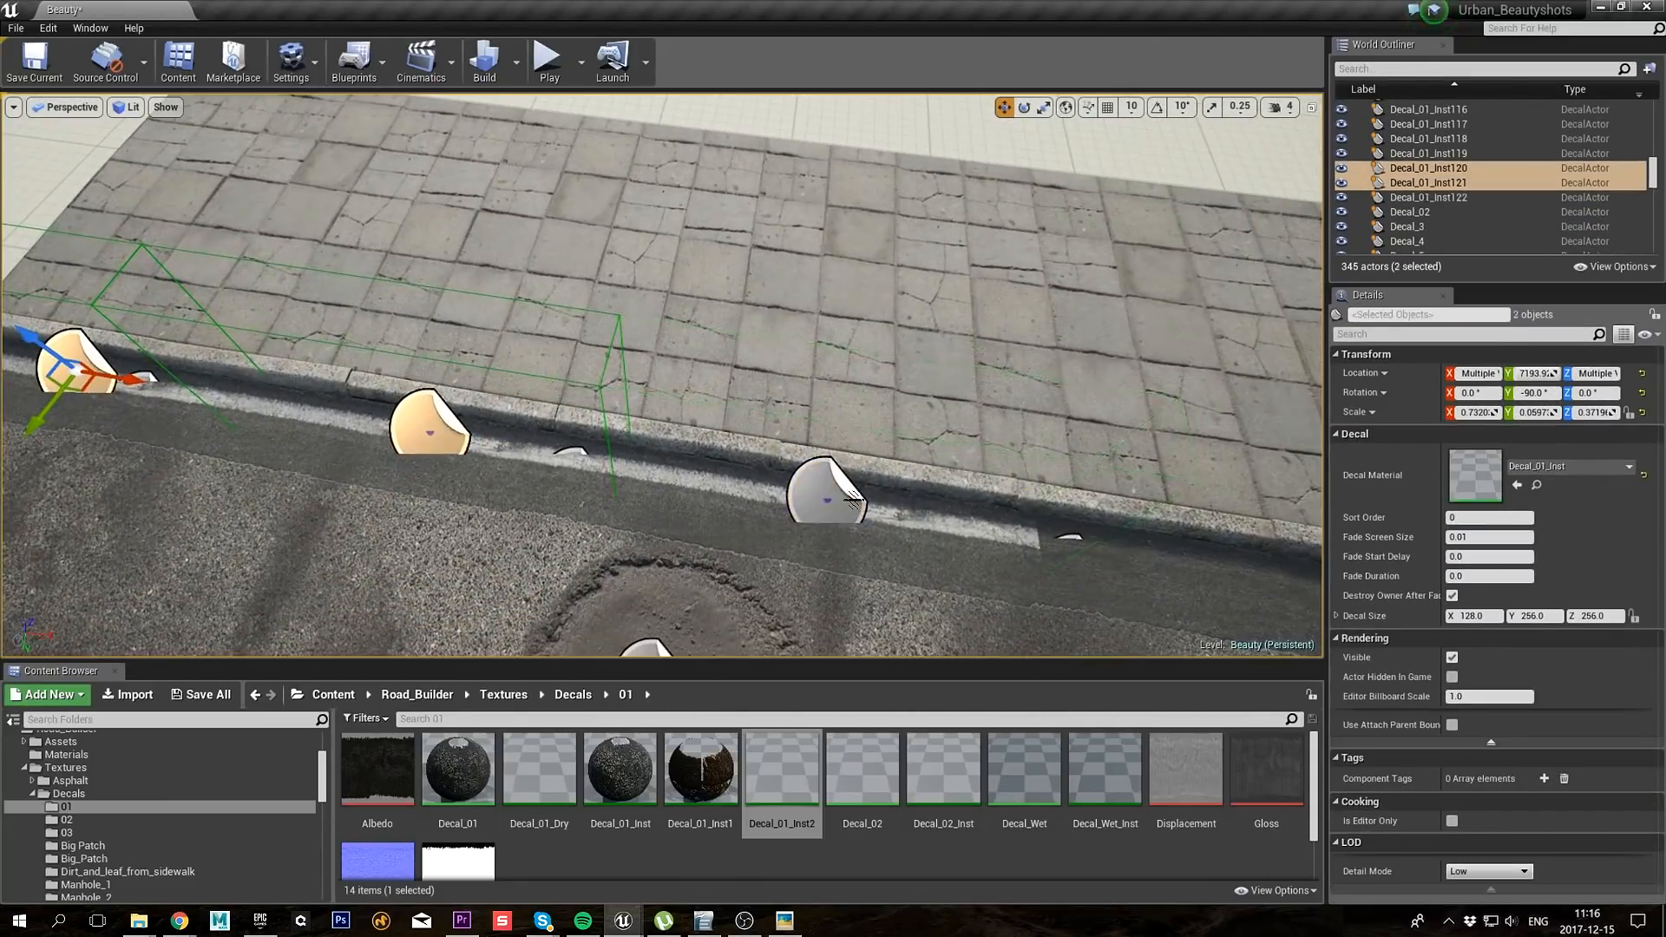
ctrl+click(826, 483)
right_drag(825, 484, 868, 486)
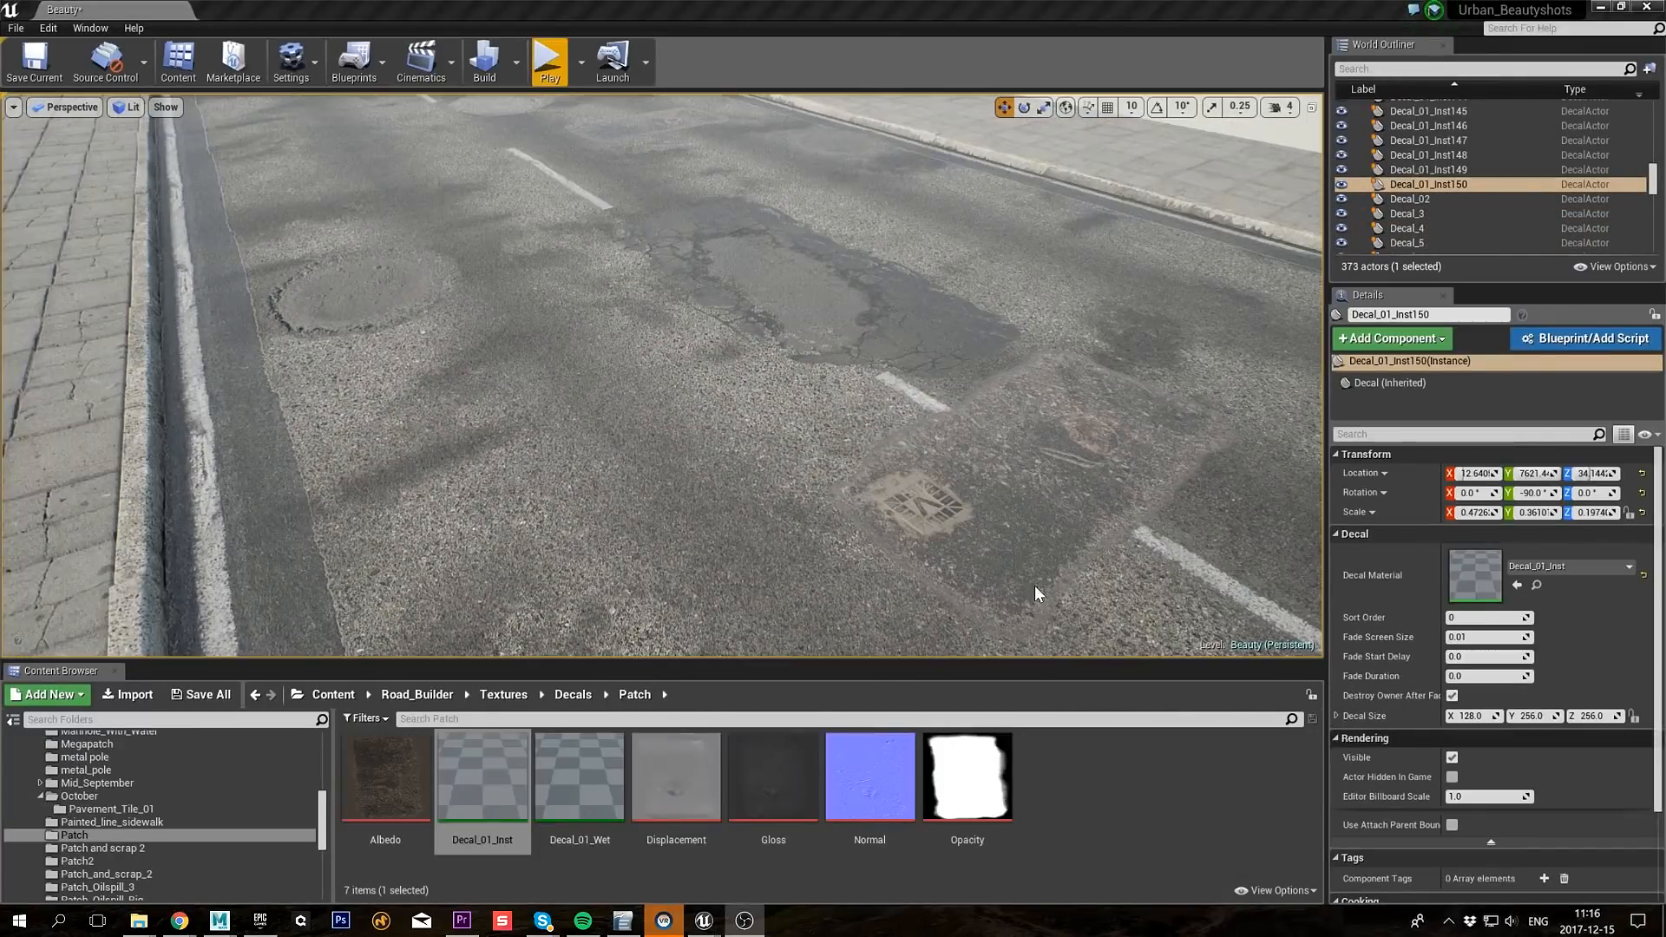
Step: Place the Pavement_Tile_01 decal Decal_01_Inst on a left sidewalk tile, scaled to about 1.49 × 0.08 × 0.08
click(156, 808)
click(386, 776)
right_drag(555, 451, 416, 452)
drag(385, 777, 542, 427)
key(r)
right_drag(558, 421, 495, 415)
drag(760, 400, 751, 410)
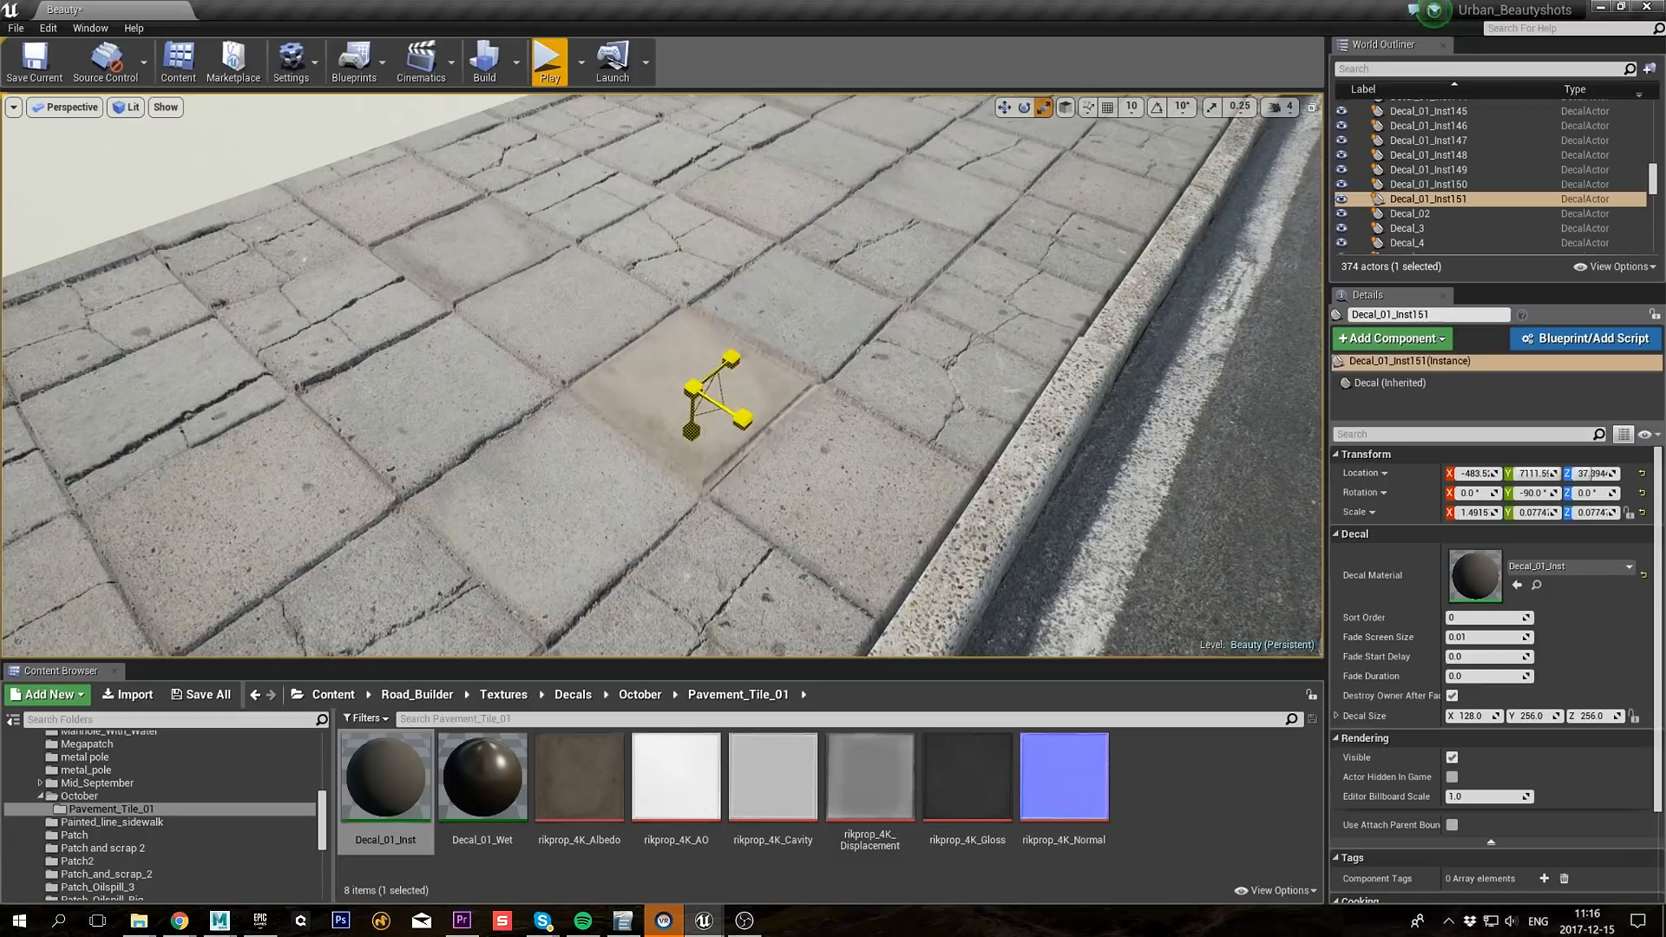
right_drag(771, 392, 739, 378)
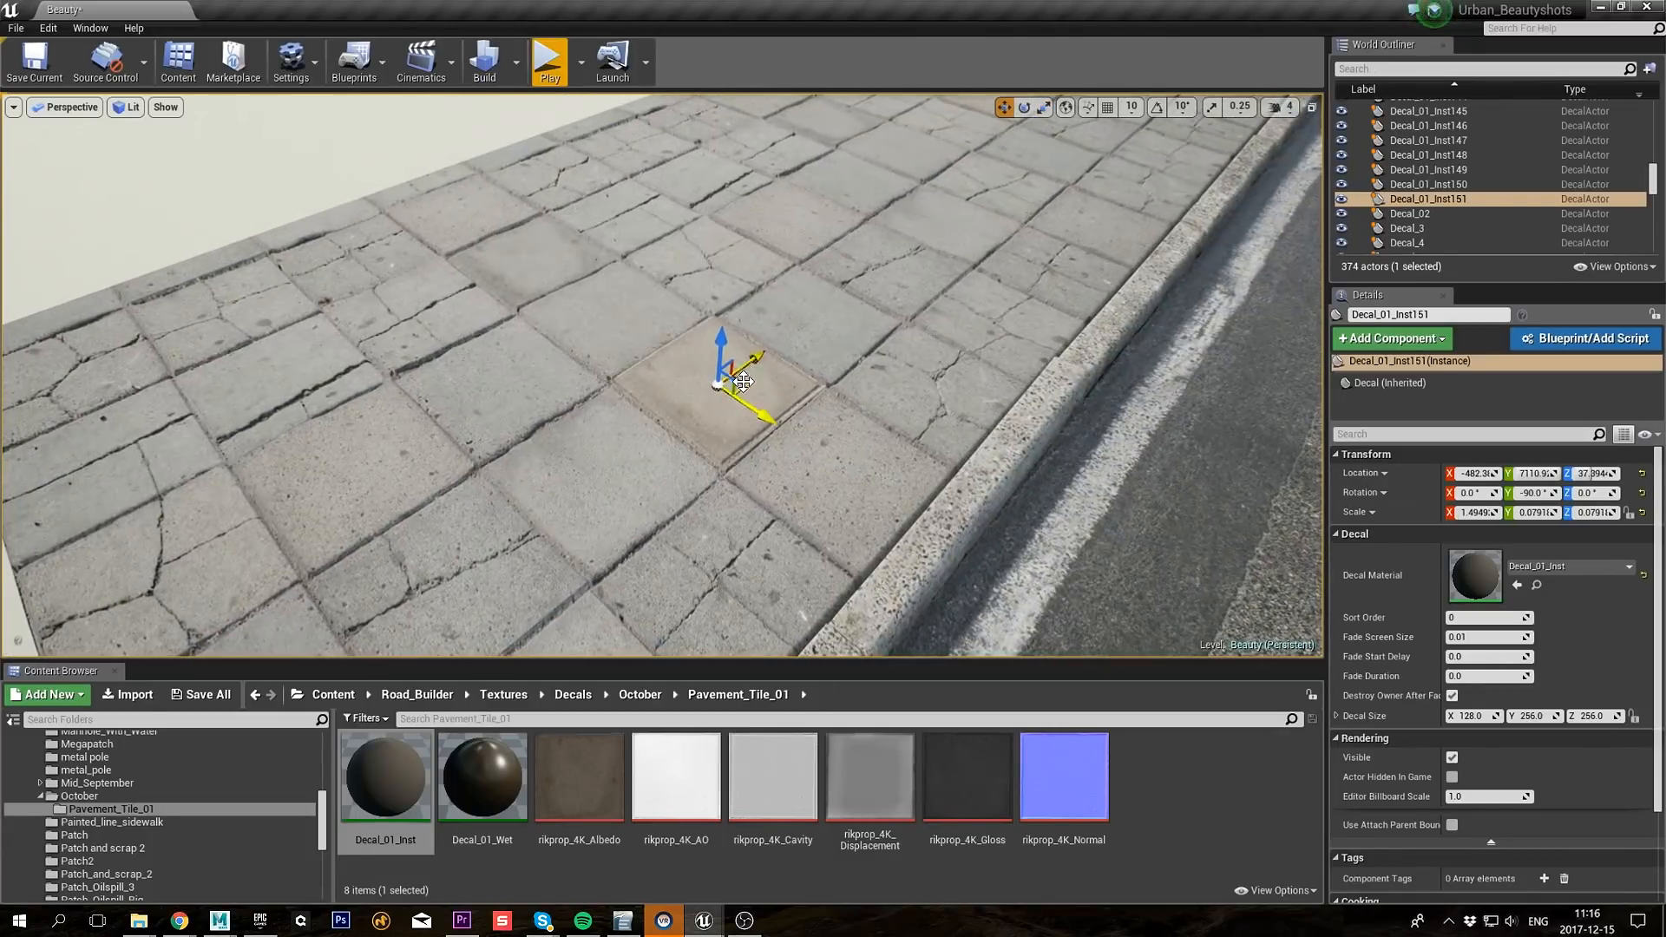
Step: Duplicate the pavement tile decal onto several scattered tiles along the near part of the left sidewalk
alt+drag(740, 379, 1004, 176)
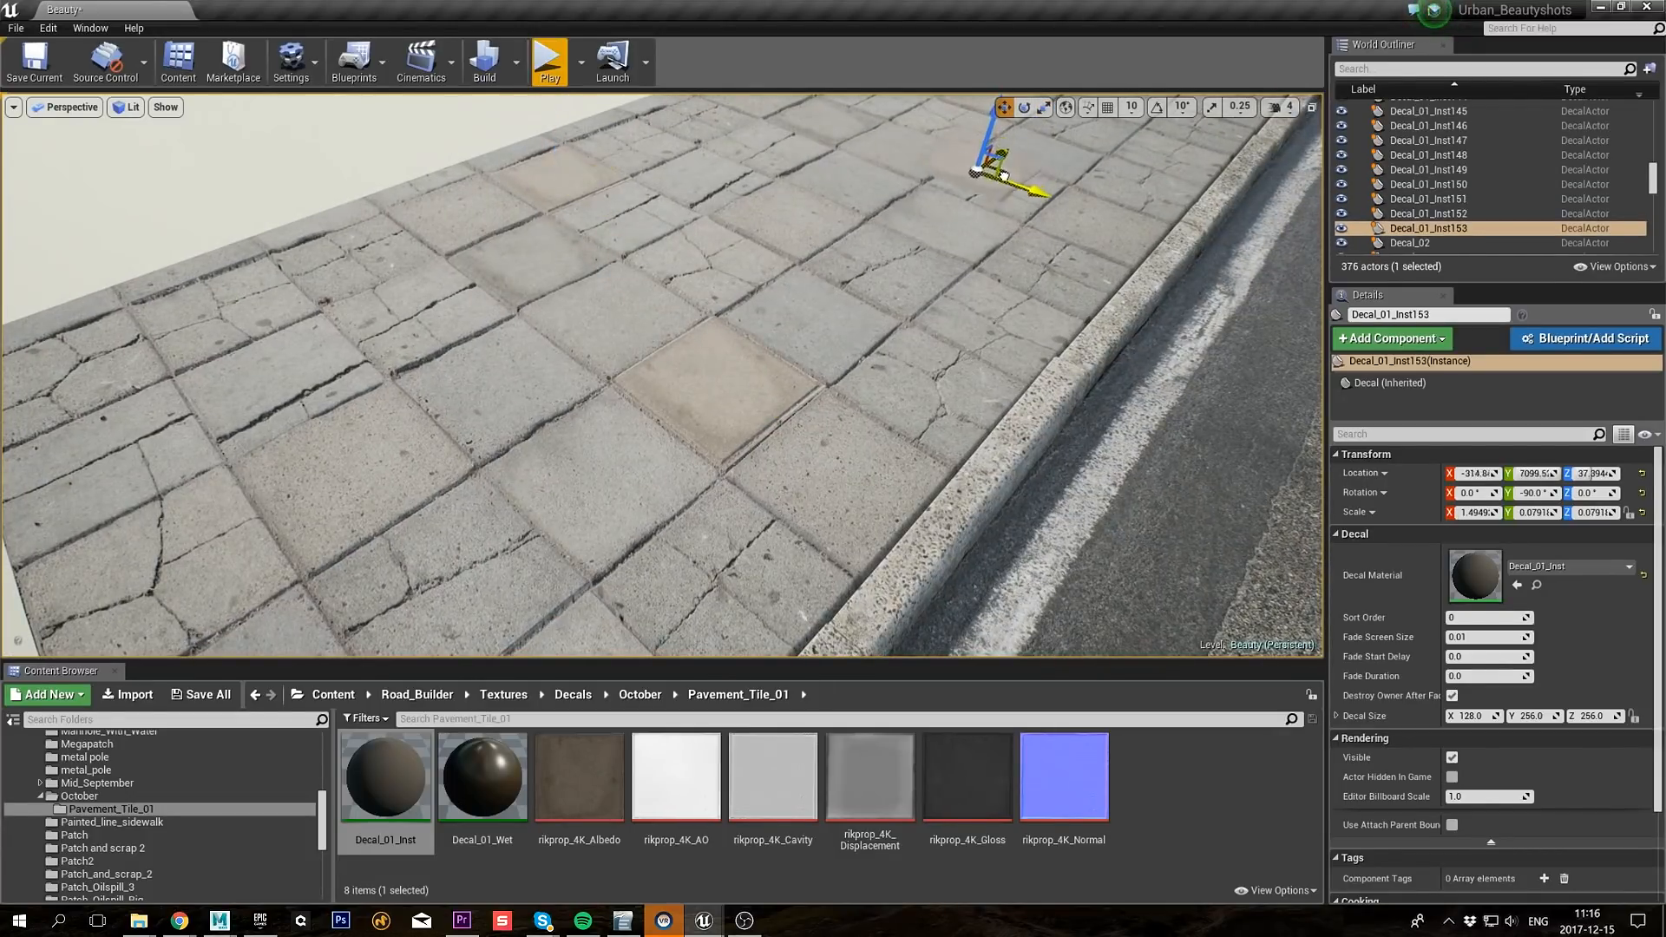
right_drag(971, 276, 929, 274)
alt+drag(1061, 208, 782, 354)
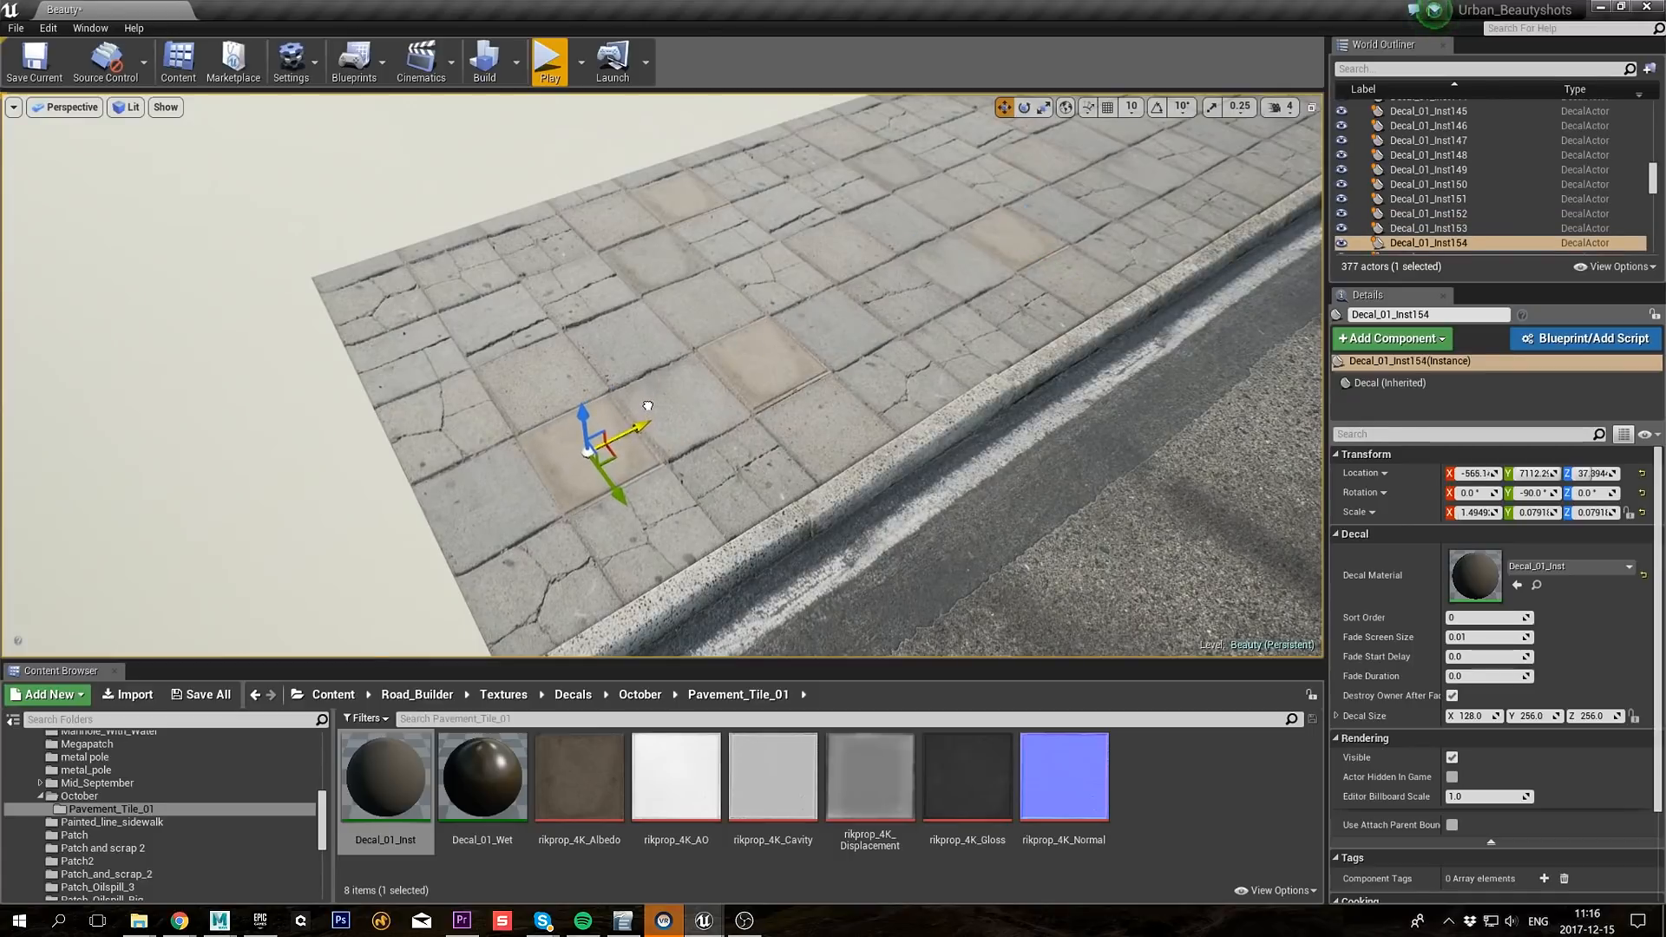
scroll(648, 407, down, 2)
alt+drag(577, 469, 1182, 202)
Step: Review the sidewalk with editor icons hidden and duplicate a pavement tile decal to the sidewalk's outer edge
key(w)
click(986, 320)
key(g)
click(981, 312)
key(g)
key(g)
key(g)
right_drag(1182, 201, 1302, 217)
key(g)
alt+drag(460, 217, 289, 280)
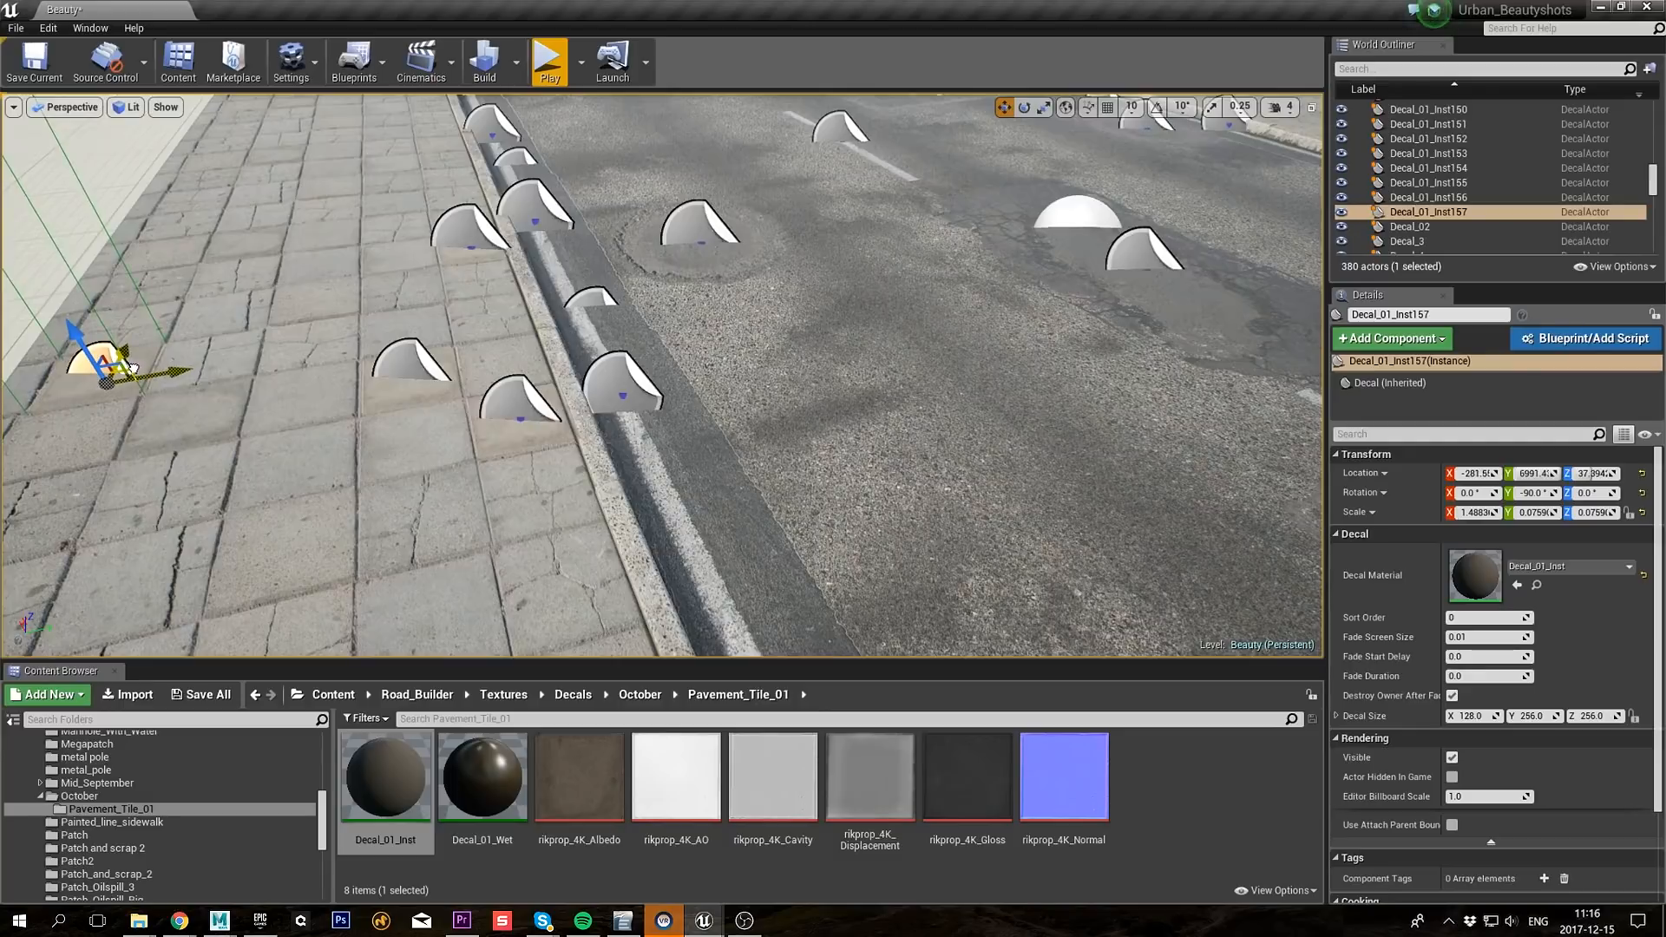
Step: Duplicate the pavement tile decal onto tiles farther up the left sidewalk and clear the selection
key(g)
right_drag(132, 368, 160, 331)
key(g)
alt+drag(132, 368, 387, 177)
key(g)
key(g)
key(g)
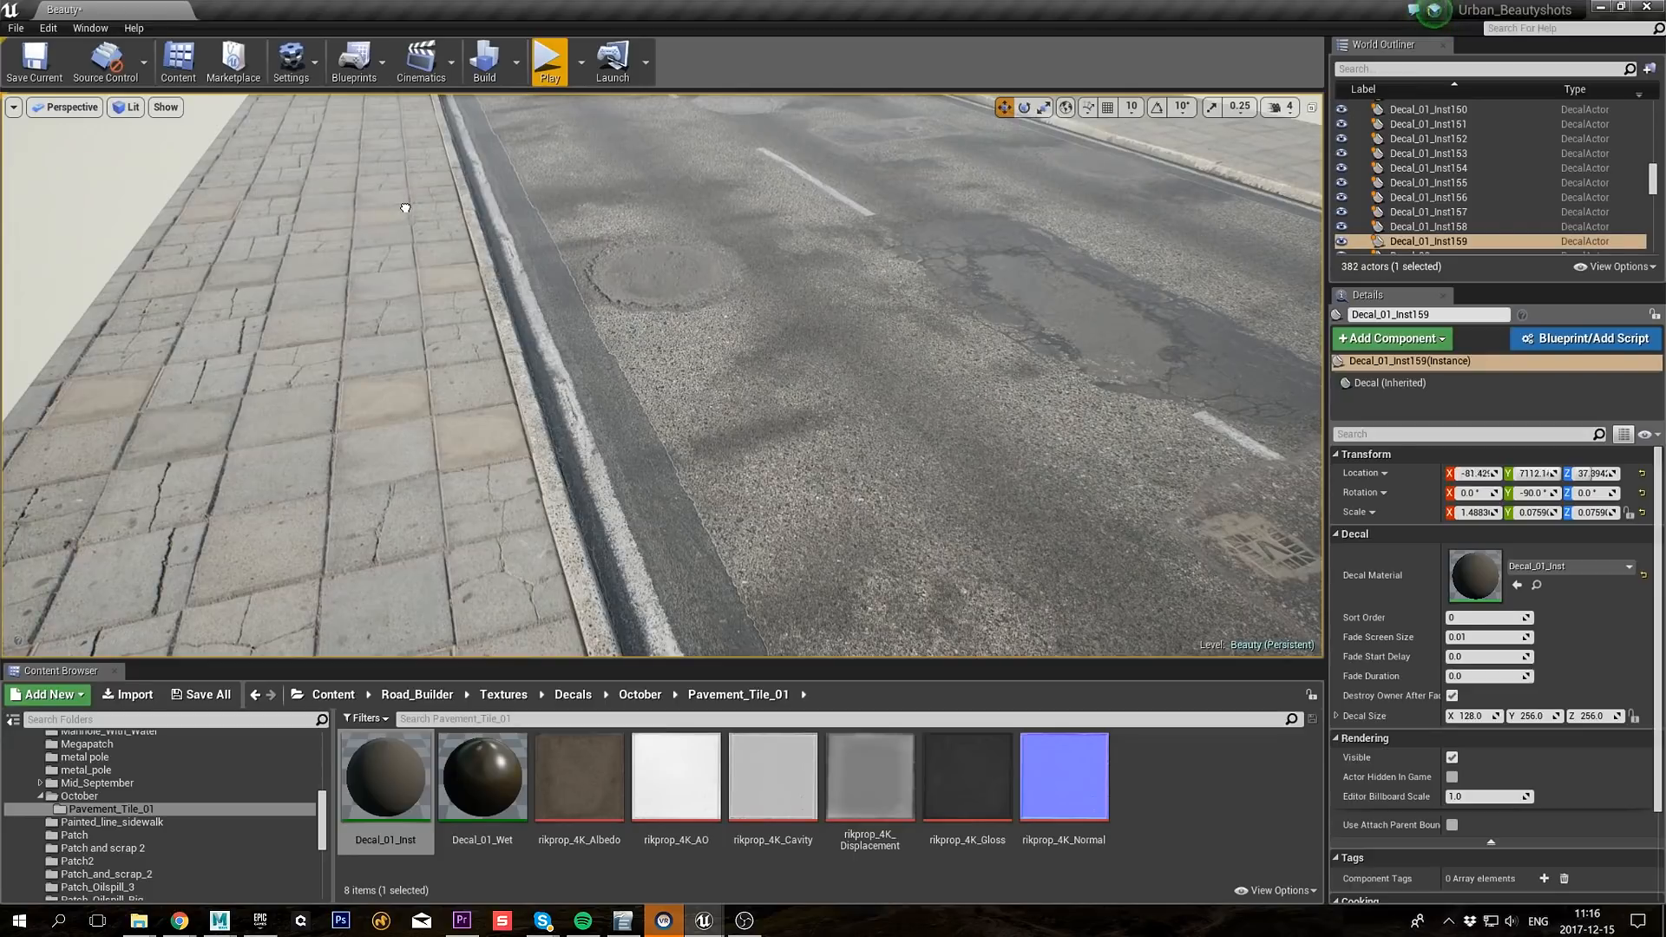
click(607, 348)
key(Escape)
Step: Locate the road manhole's material in the content folders and duplicate the manhole decal onto the nearest tan sidewalk tile
right_drag(608, 347, 625, 382)
key(g)
click(1102, 473)
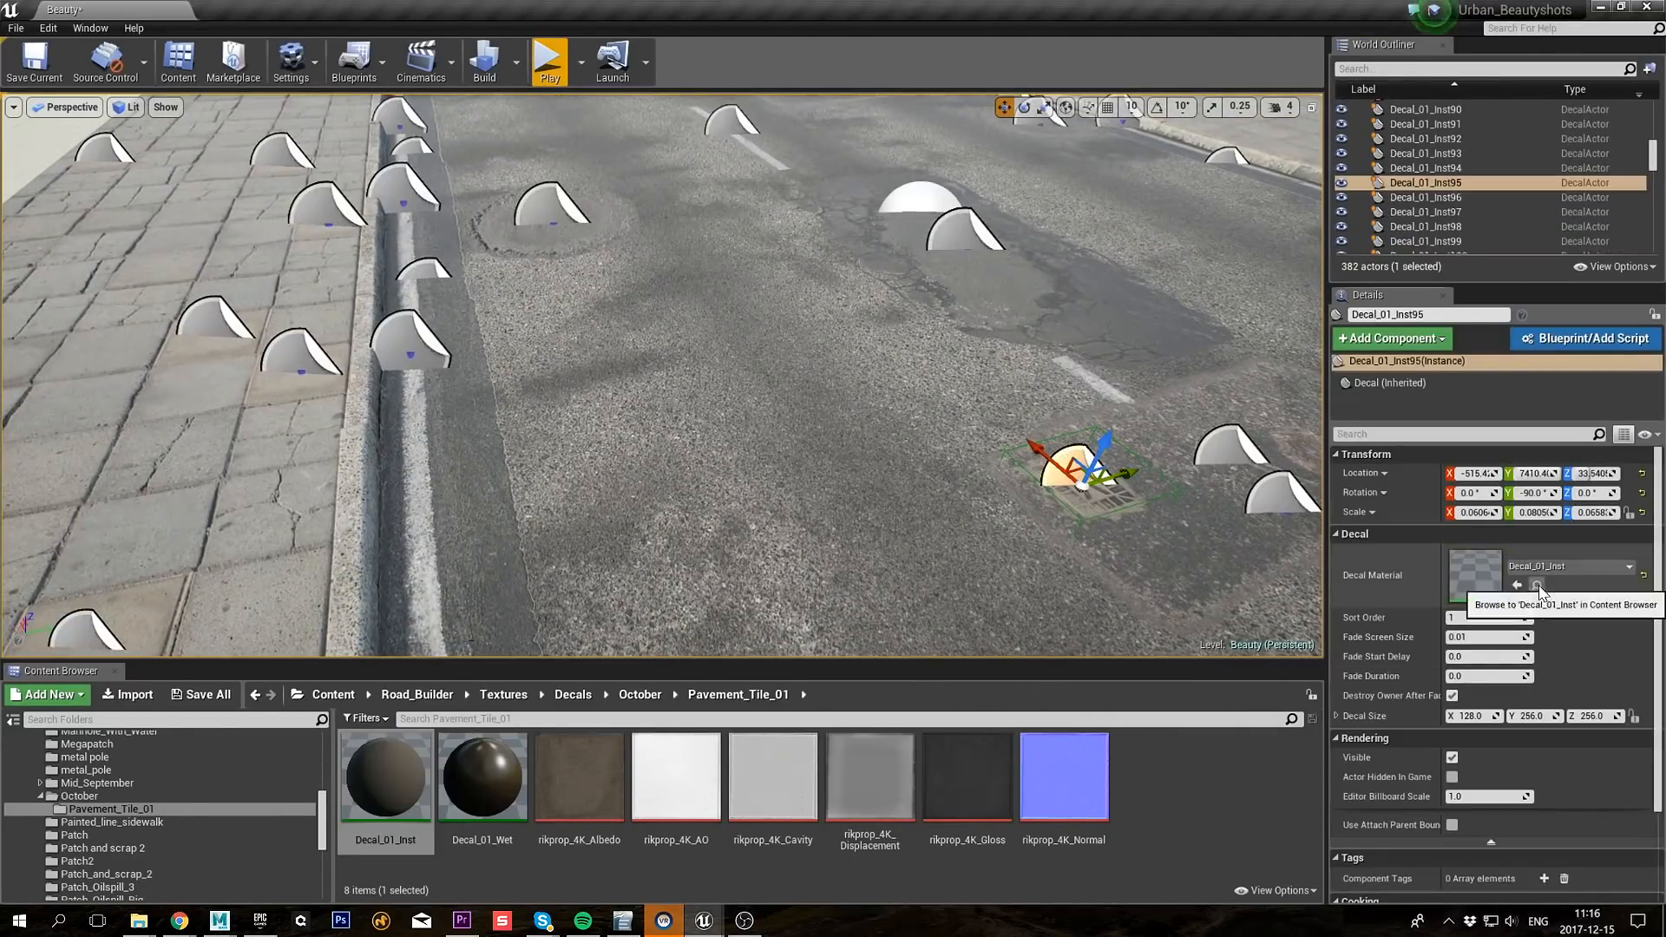
click(1536, 585)
alt+drag(1095, 476, 272, 589)
key(g)
right_drag(305, 538, 278, 590)
key(g)
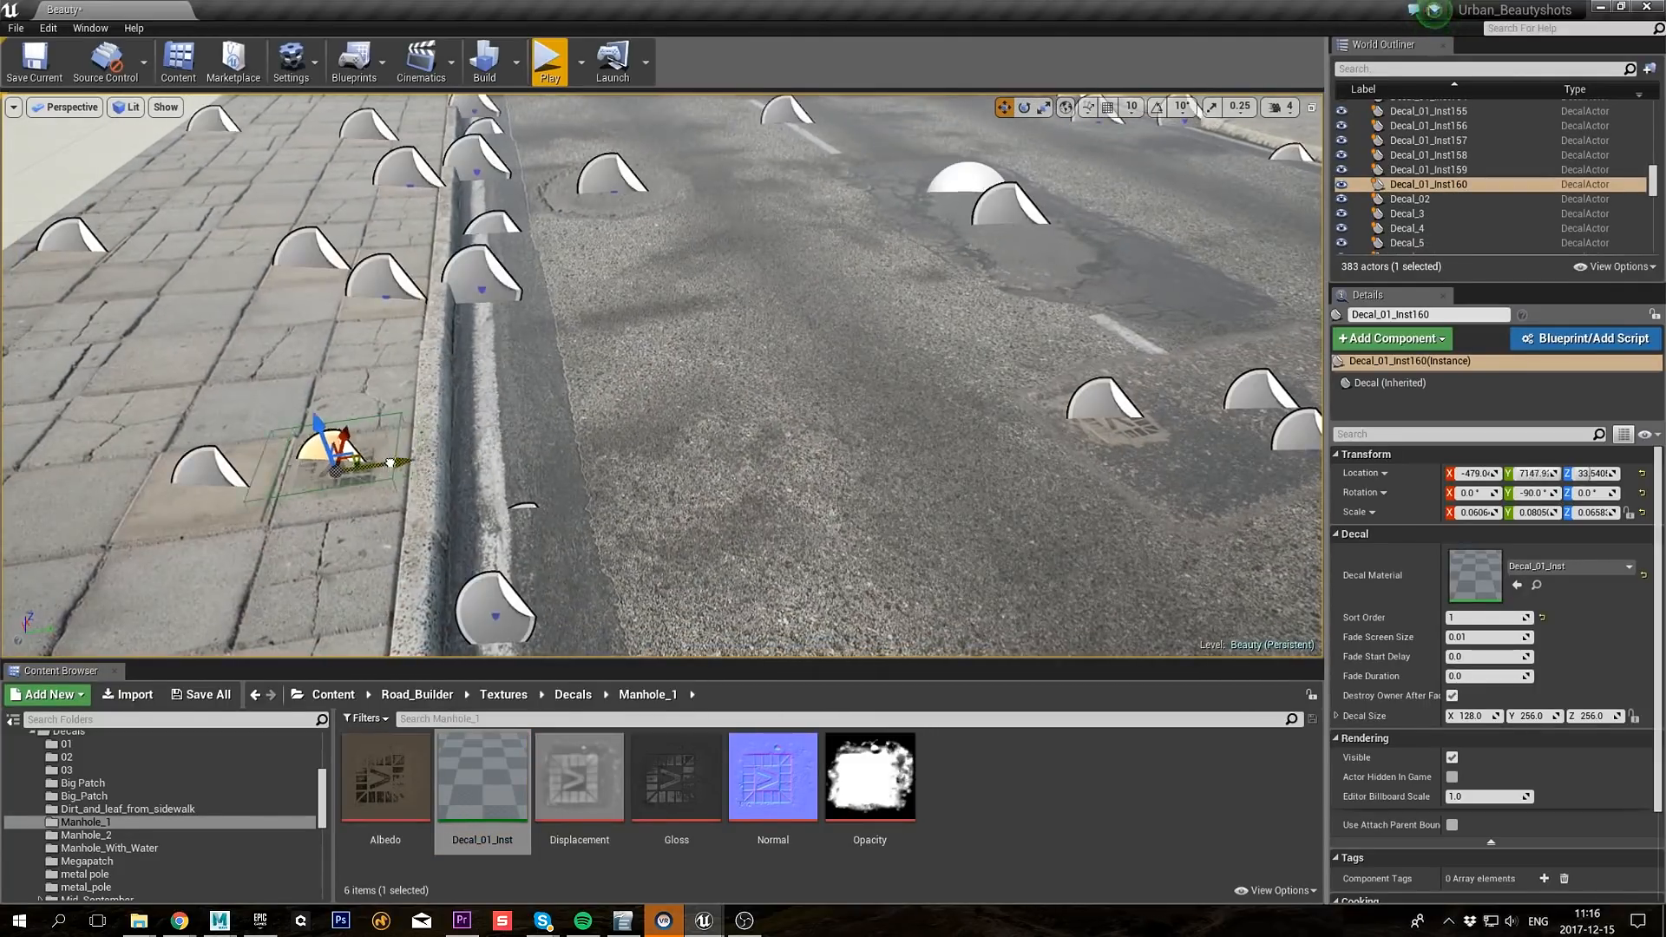
drag(390, 463, 290, 477)
key(g)
Step: Place the metal_pole decal Decal_01_Inst on the sidewalk near the curb, scaled to about 0.81 × 0.05 × 0.05, with another copy farther up
scroll(246, 794, down, 2)
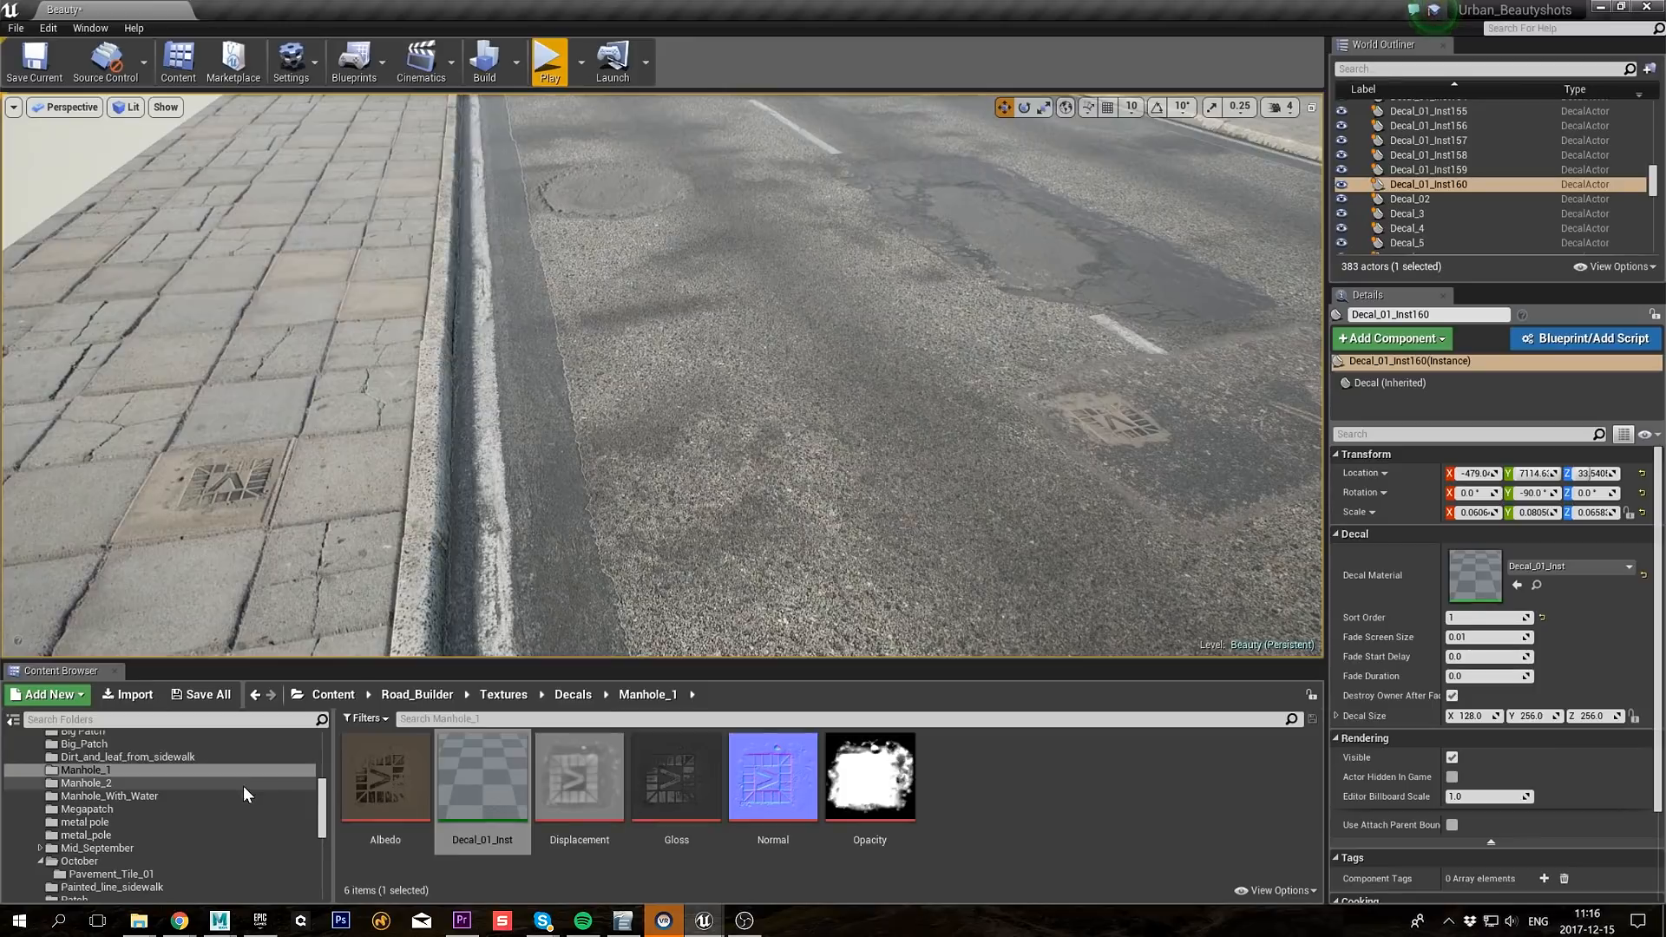
scroll(191, 824, down, 1)
click(178, 808)
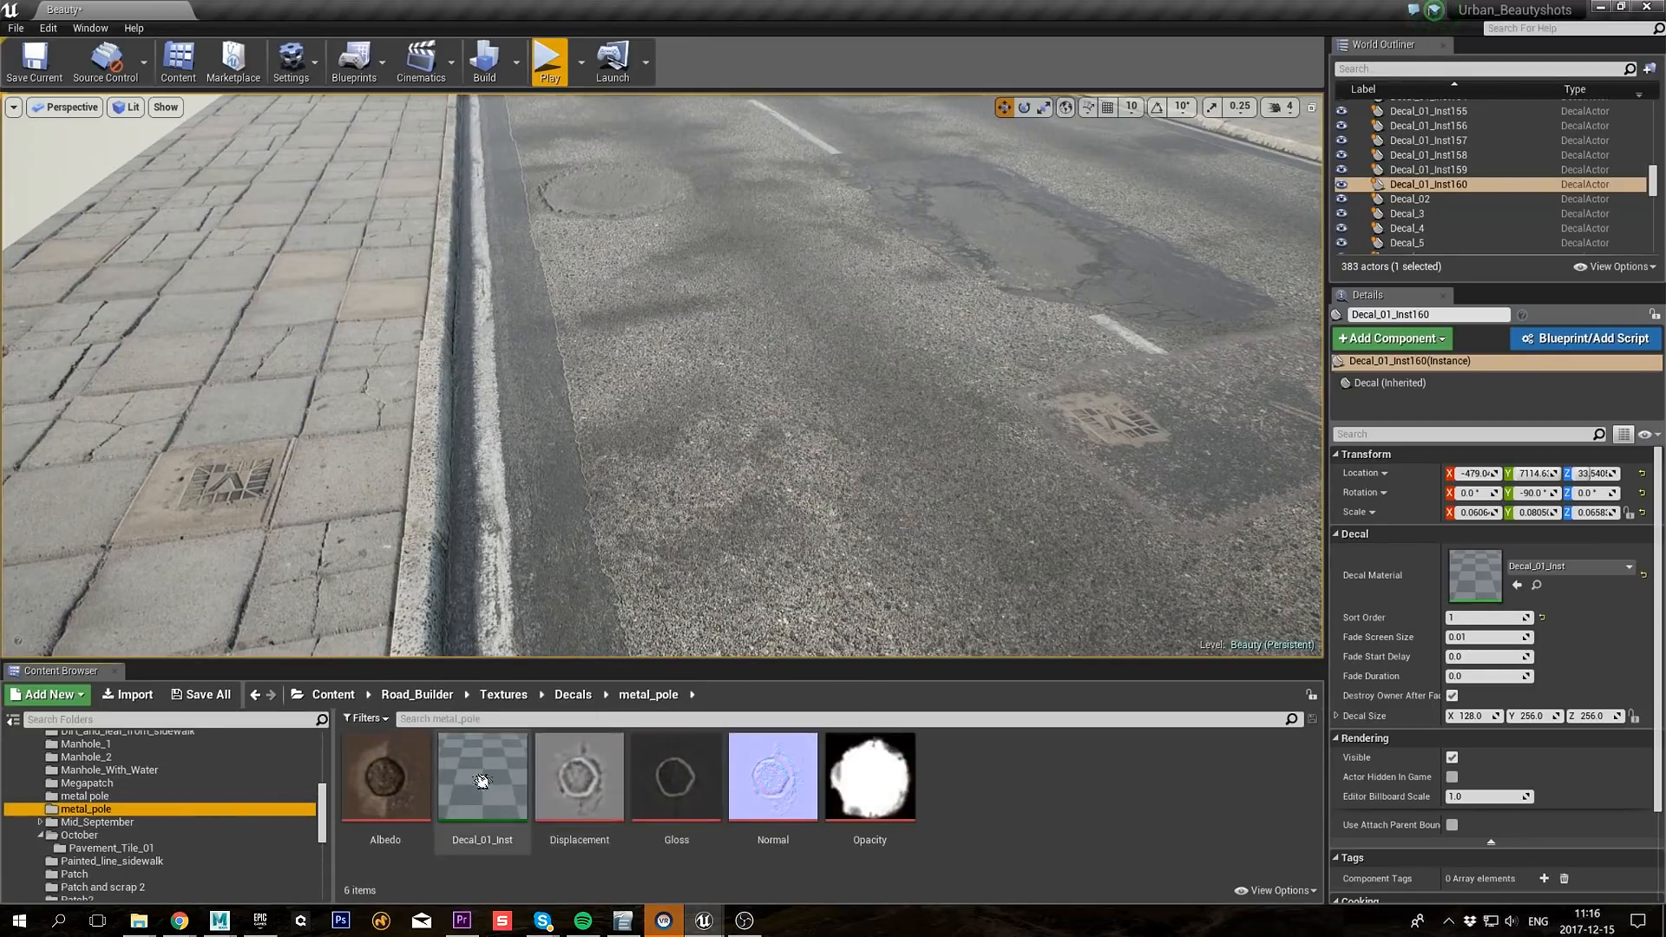
drag(483, 781, 725, 473)
key(r)
drag(728, 371, 438, 186)
key(w)
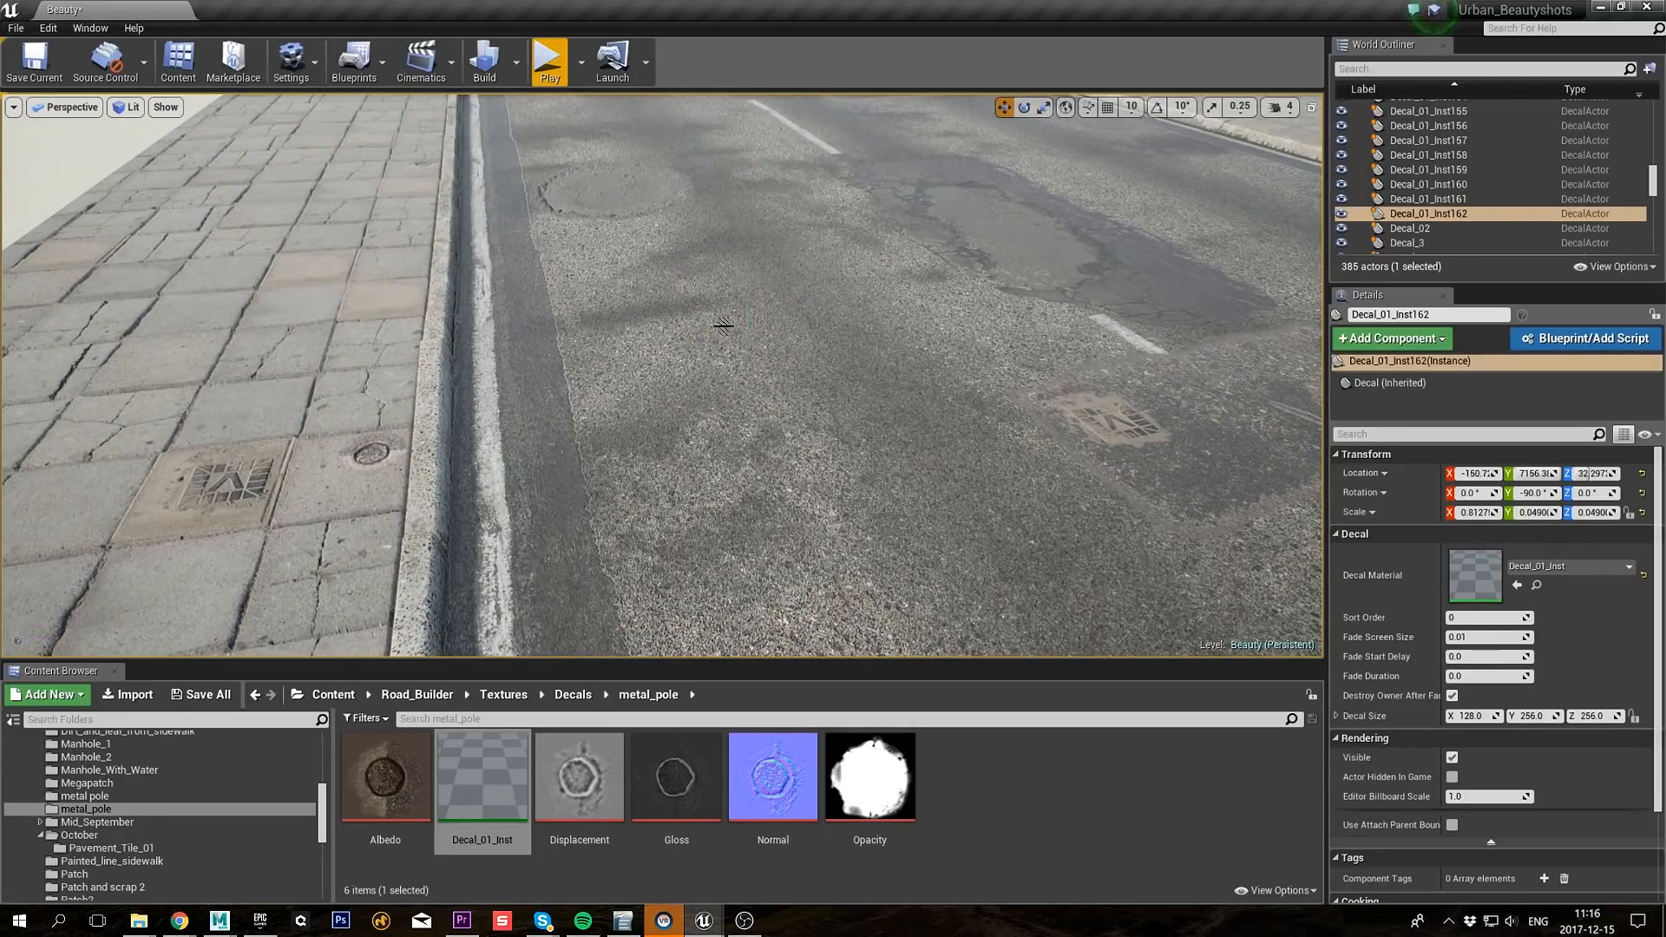
key(Escape)
Step: Place the Manhole_2 decal Decal_01_Inst on a sidewalk tile beside the curb, scaled to about 0.82 × 0.10 × 0.10
scroll(182, 840, up, 2)
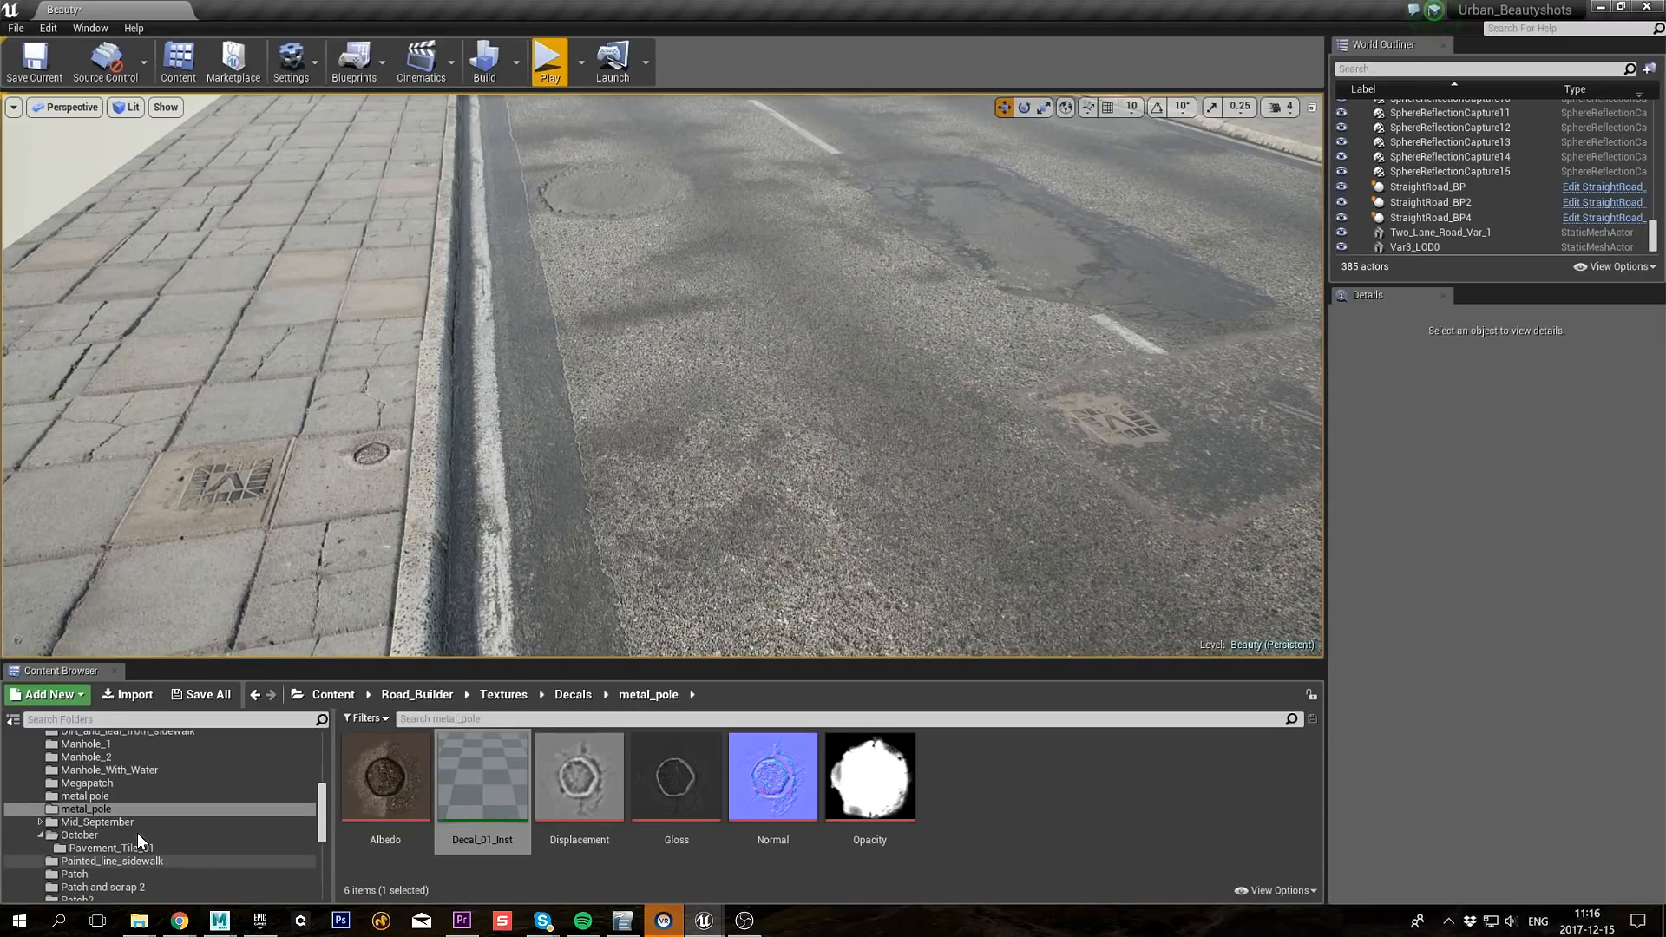
click(276, 781)
drag(482, 777, 694, 356)
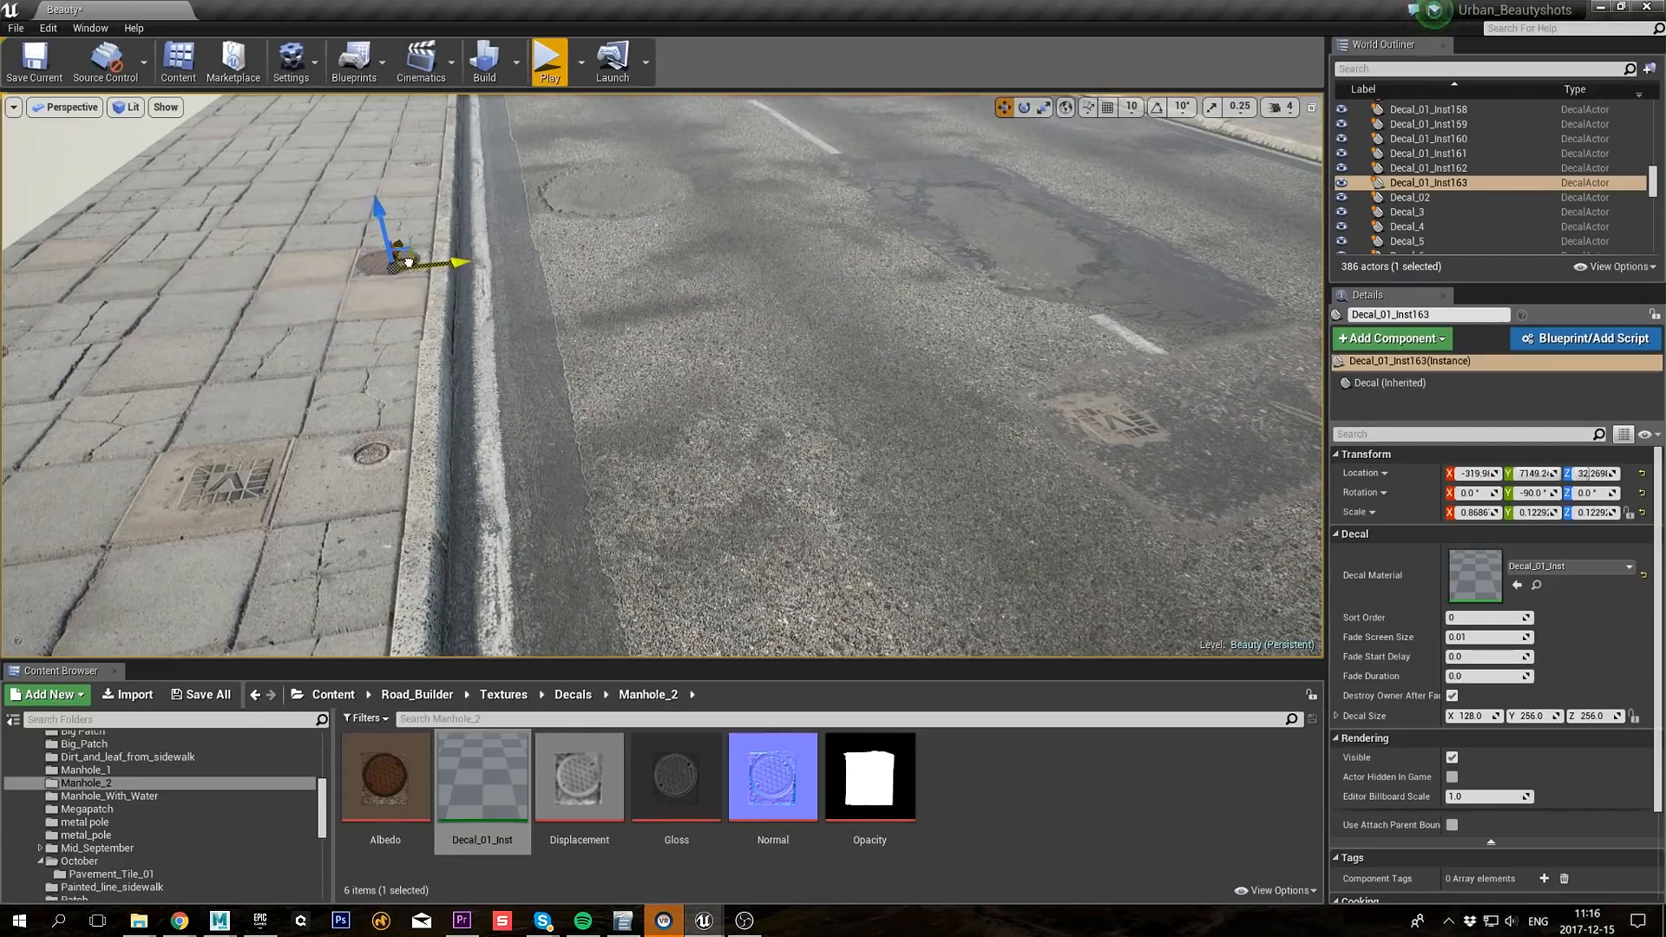
key(w)
key(f)
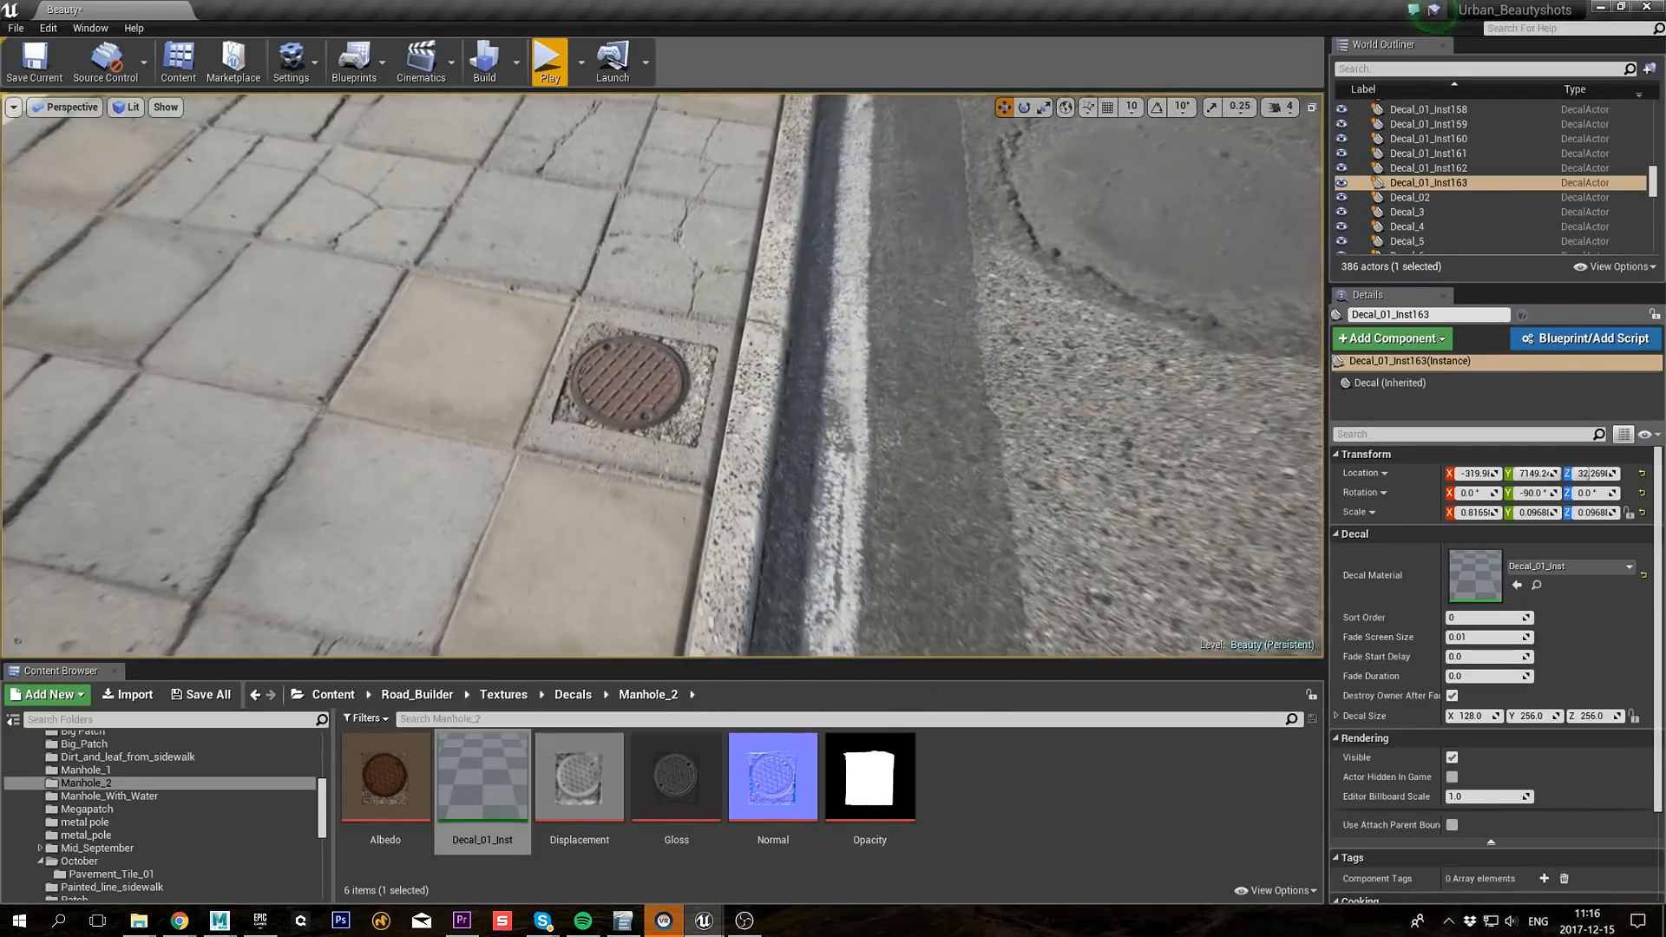
Step: Shift the Manhole_2 decal along the sidewalk, enlarge it to about 0.86 × 0.12 × 0.12, and clear the selection
key(g)
drag(660, 376, 665, 412)
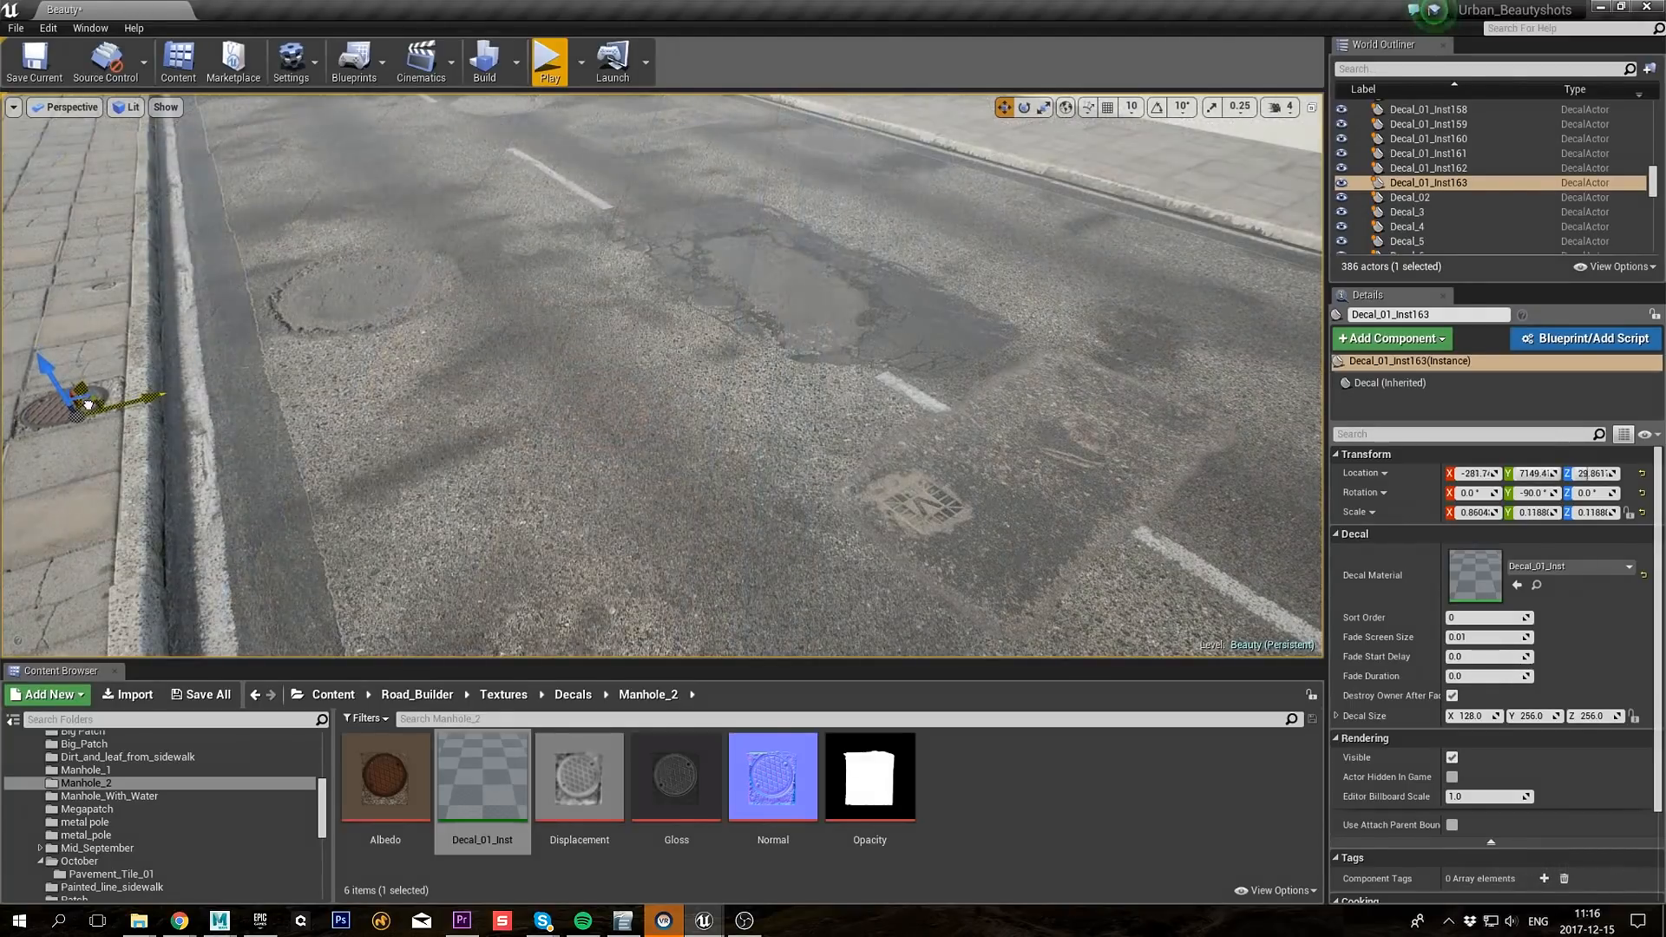
click(88, 406)
key(g)
click(88, 406)
key(g)
click(88, 405)
key(Escape)
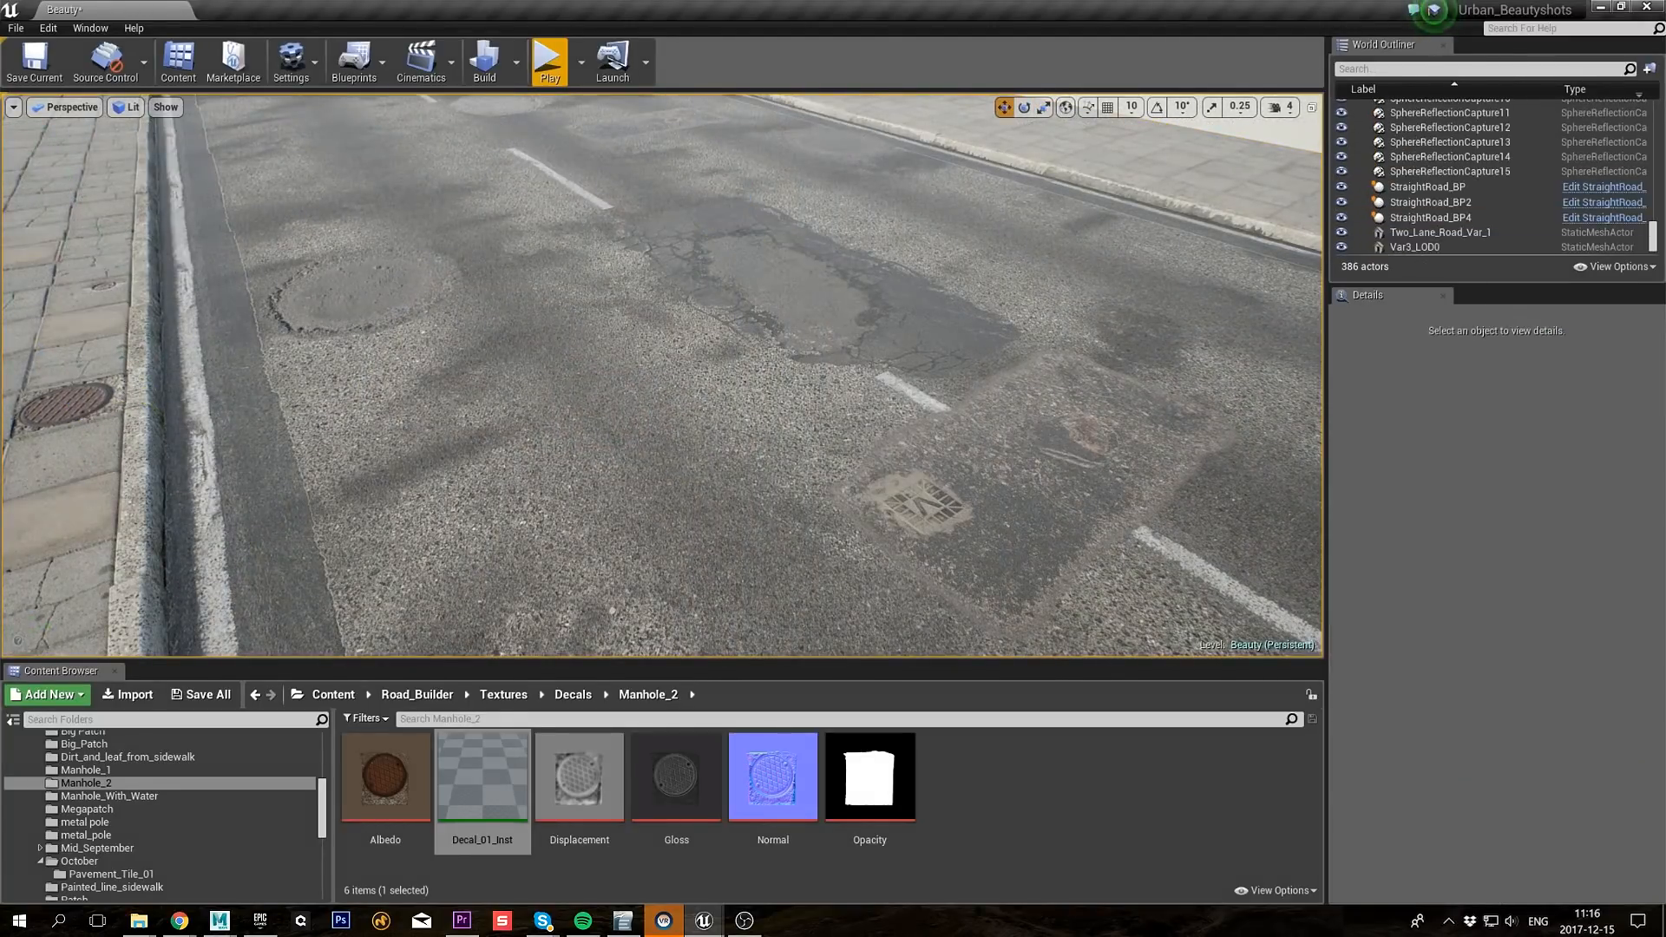
Step: Place the yellowcurb decal Decal_01_Inst on the left curb beyond the sidewalk manhole and shrink it toward the curb's width
click(126, 887)
scroll(126, 868, down, 5)
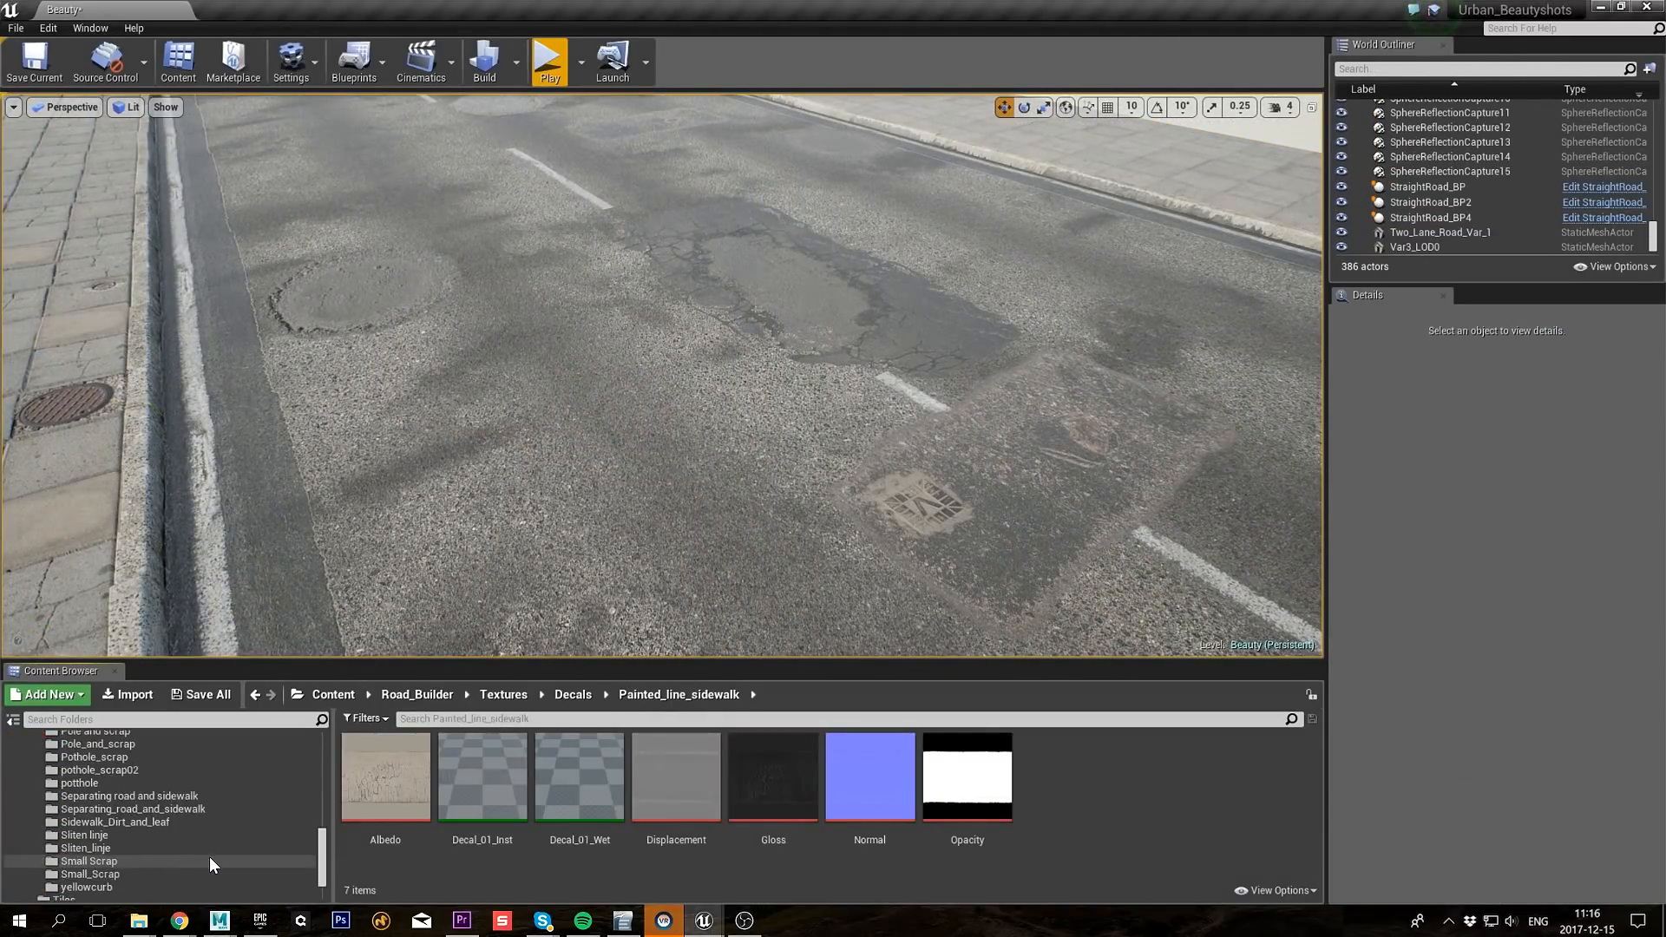
click(86, 887)
drag(482, 777, 428, 188)
right_drag(428, 188, 364, 260)
key(r)
drag(781, 452, 694, 468)
Step: Fit the yellow curb decal onto the curb top at a scale of about 0.52 × 0.04 × 0.46 and copy it farther along
right_drag(721, 451, 868, 452)
key(w)
drag(960, 488, 880, 248)
right_drag(877, 252, 825, 347)
key(r)
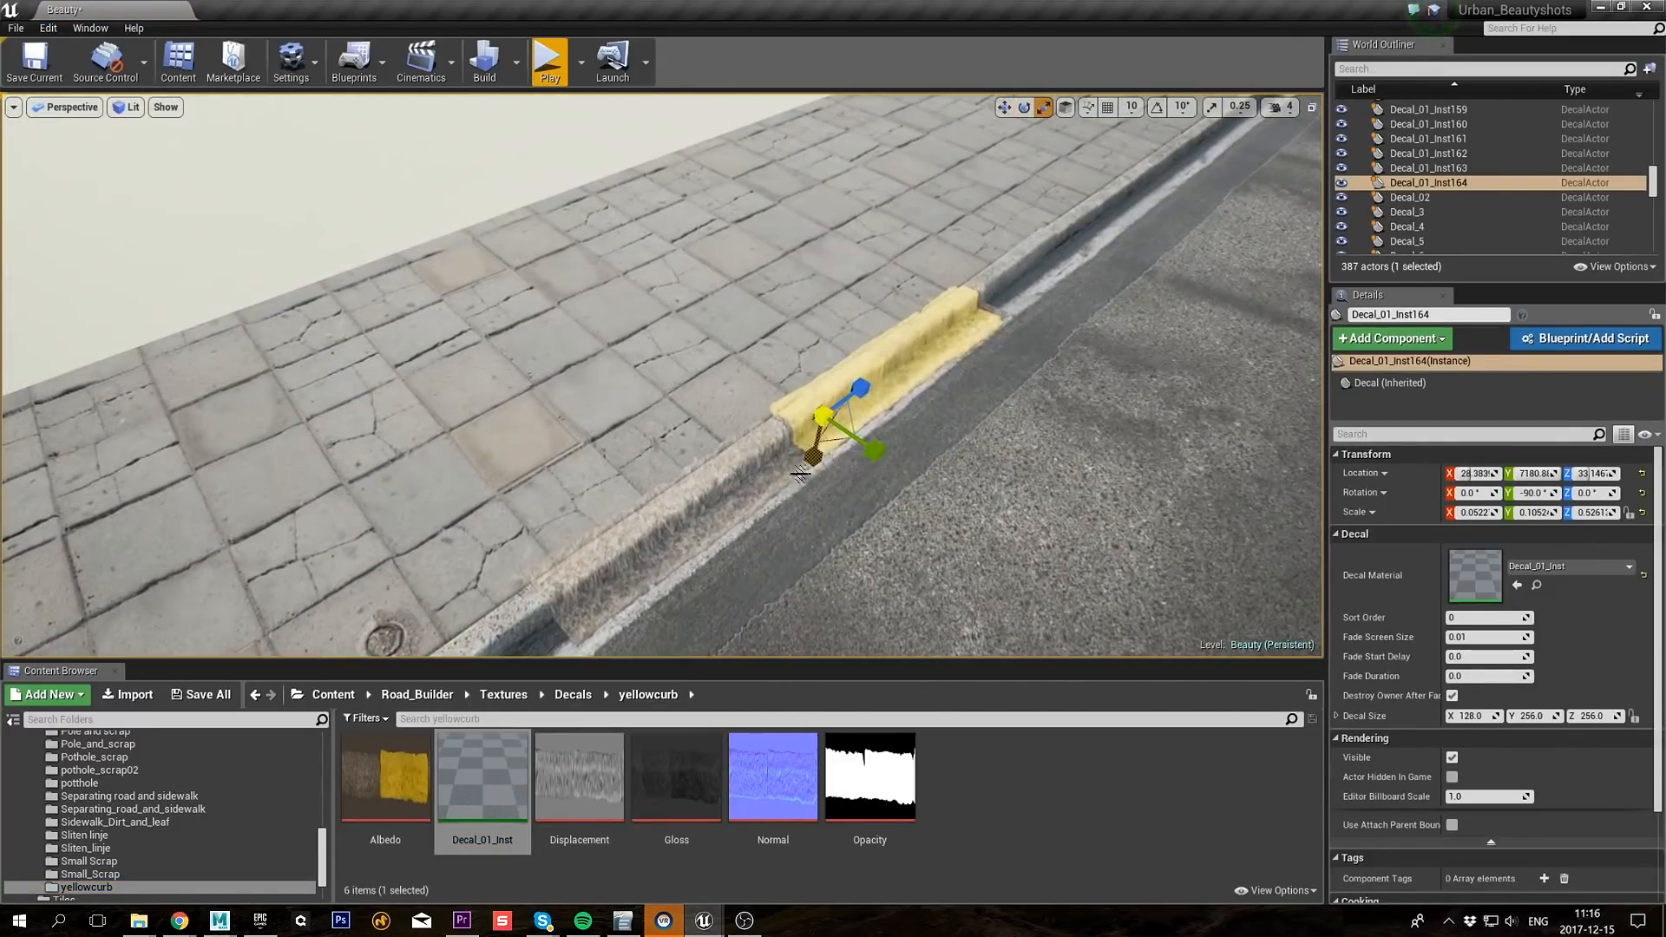
drag(811, 460, 800, 473)
drag(824, 417, 843, 406)
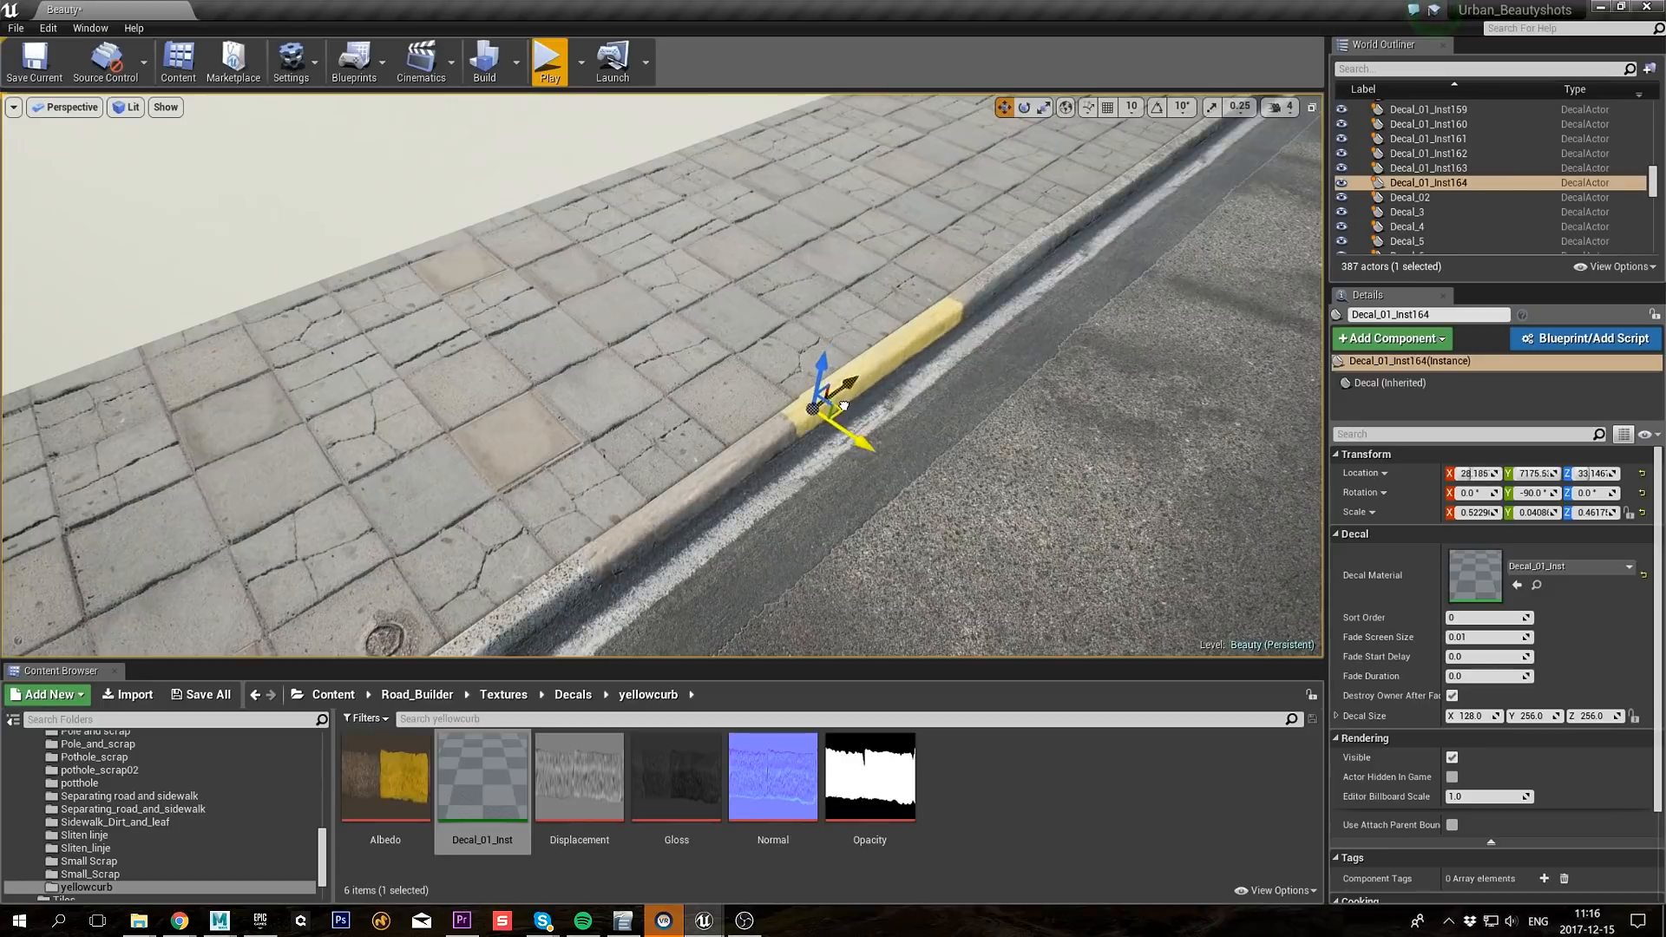
right_drag(856, 397, 764, 391)
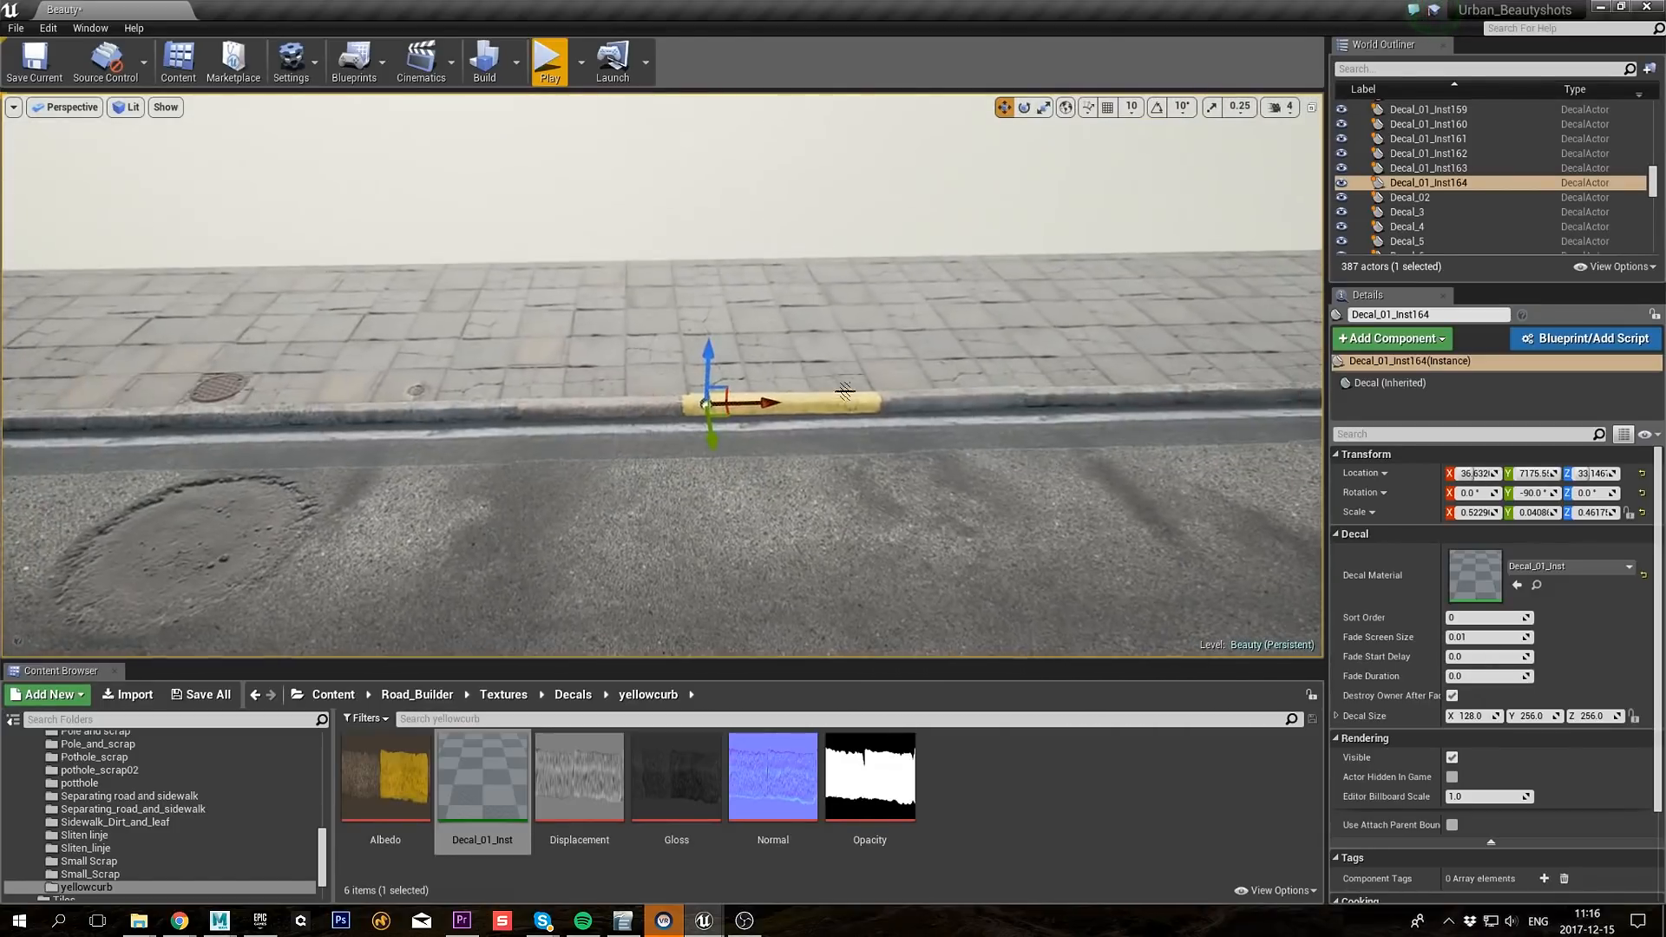
alt+drag(770, 401, 1047, 388)
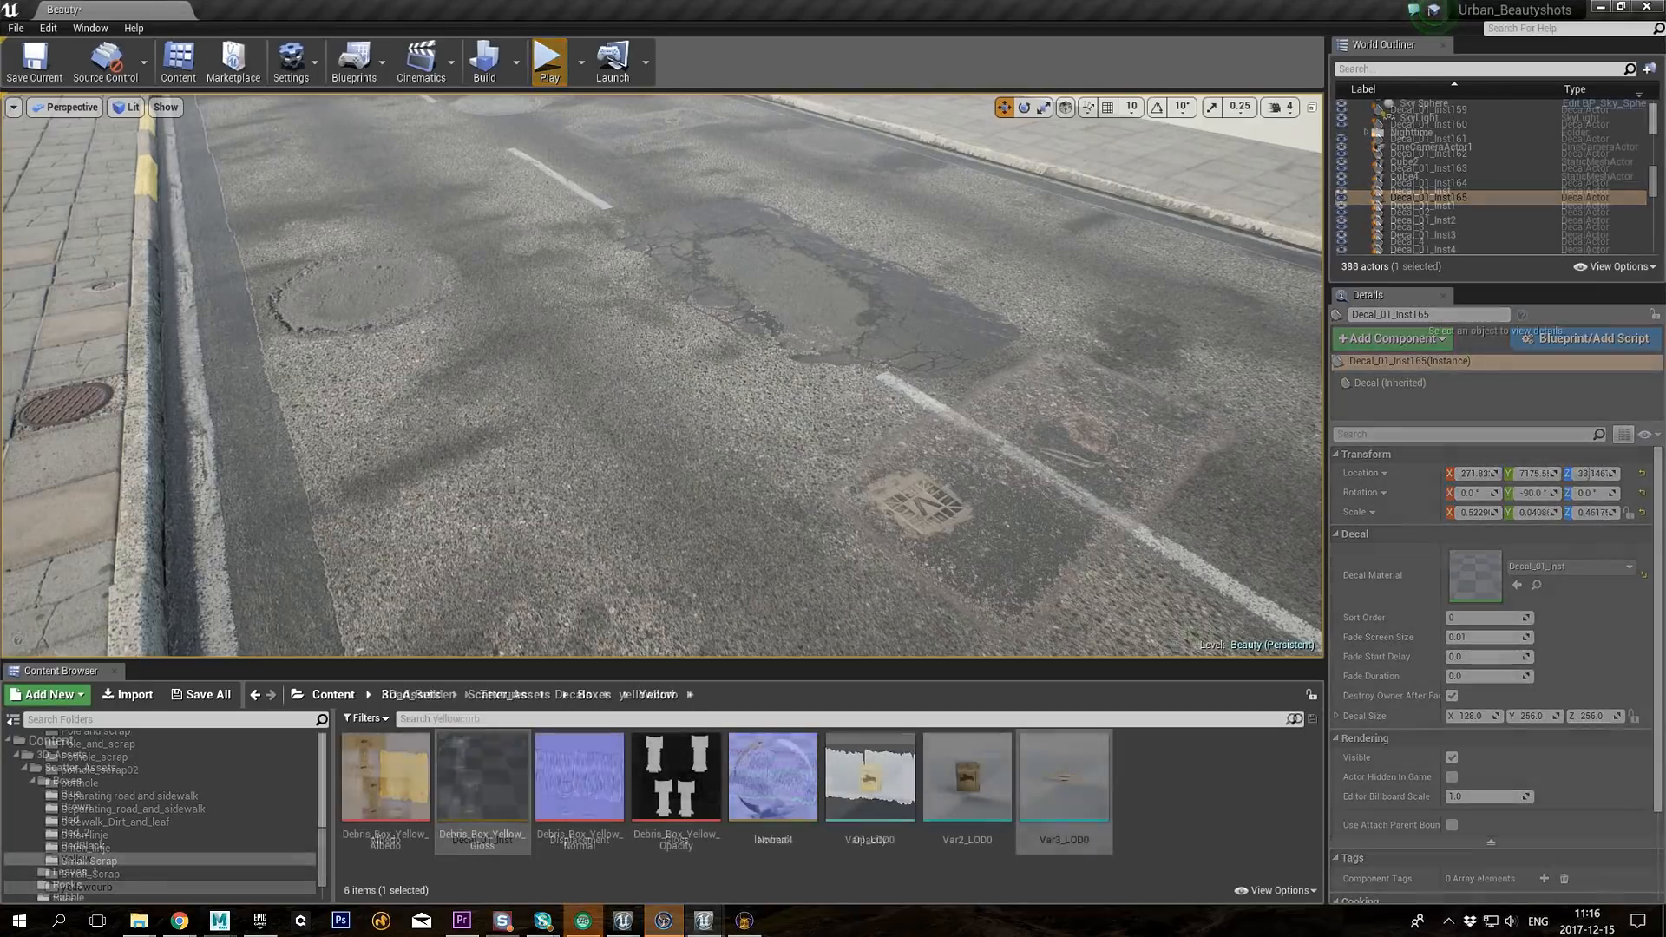
Step: Look through the Blue, Brown, Red, Red_2, RedBlack and Yellow box folders and preview the Yellow box mesh Var3_LOD0
click(74, 793)
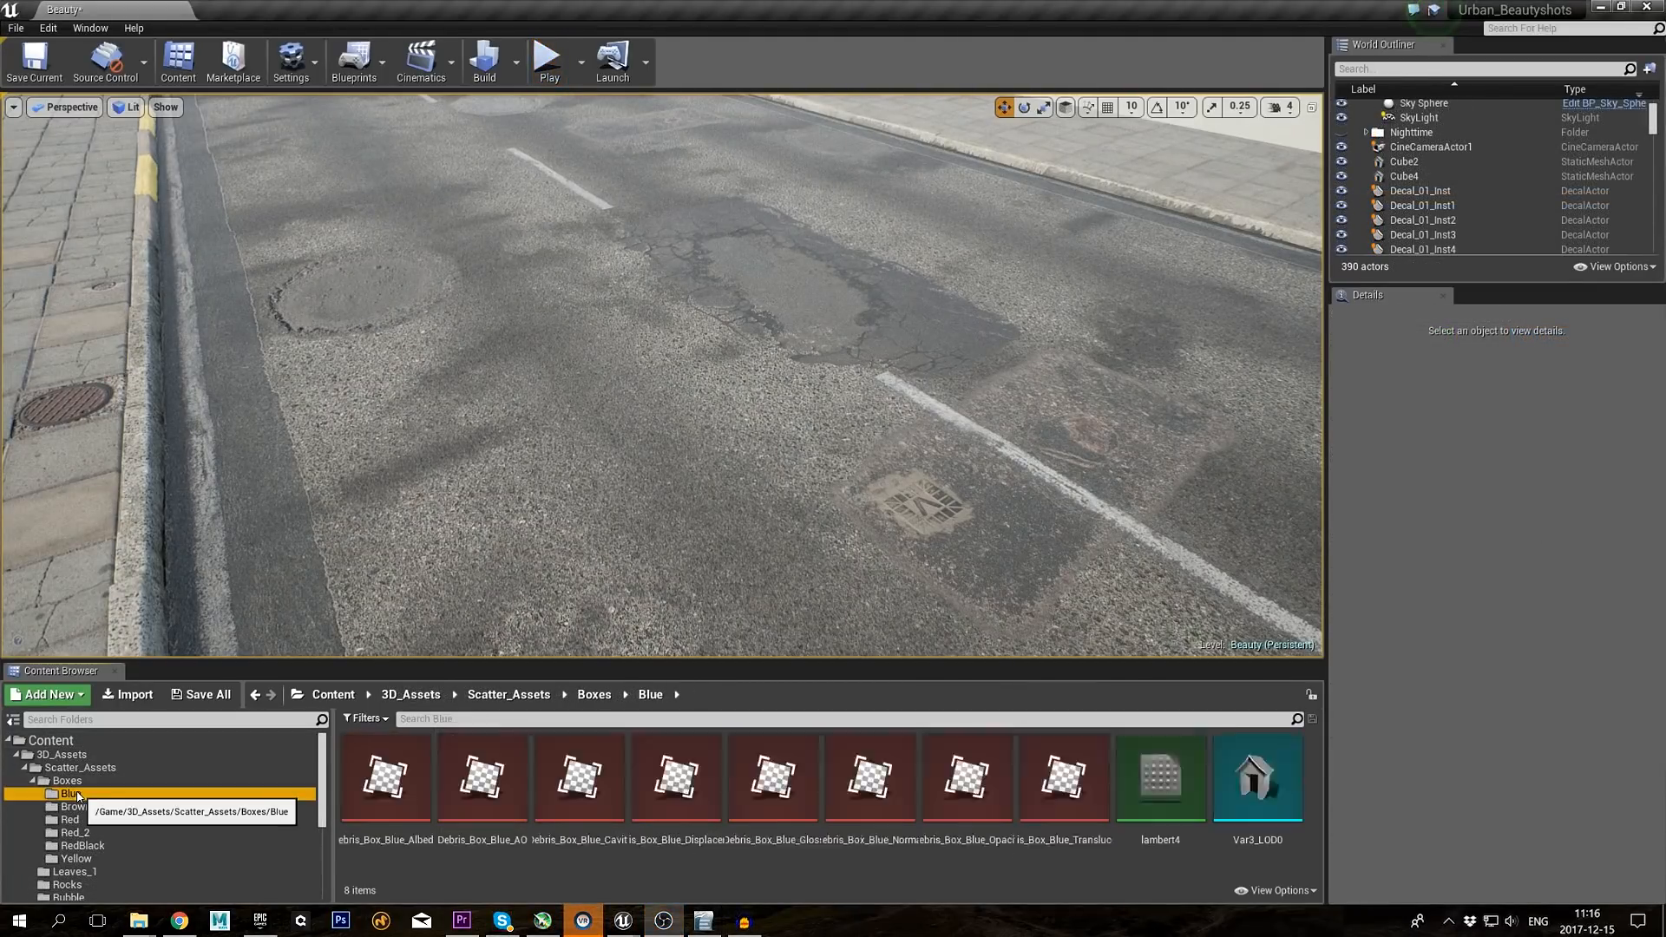
click(80, 806)
click(82, 819)
click(85, 833)
click(82, 846)
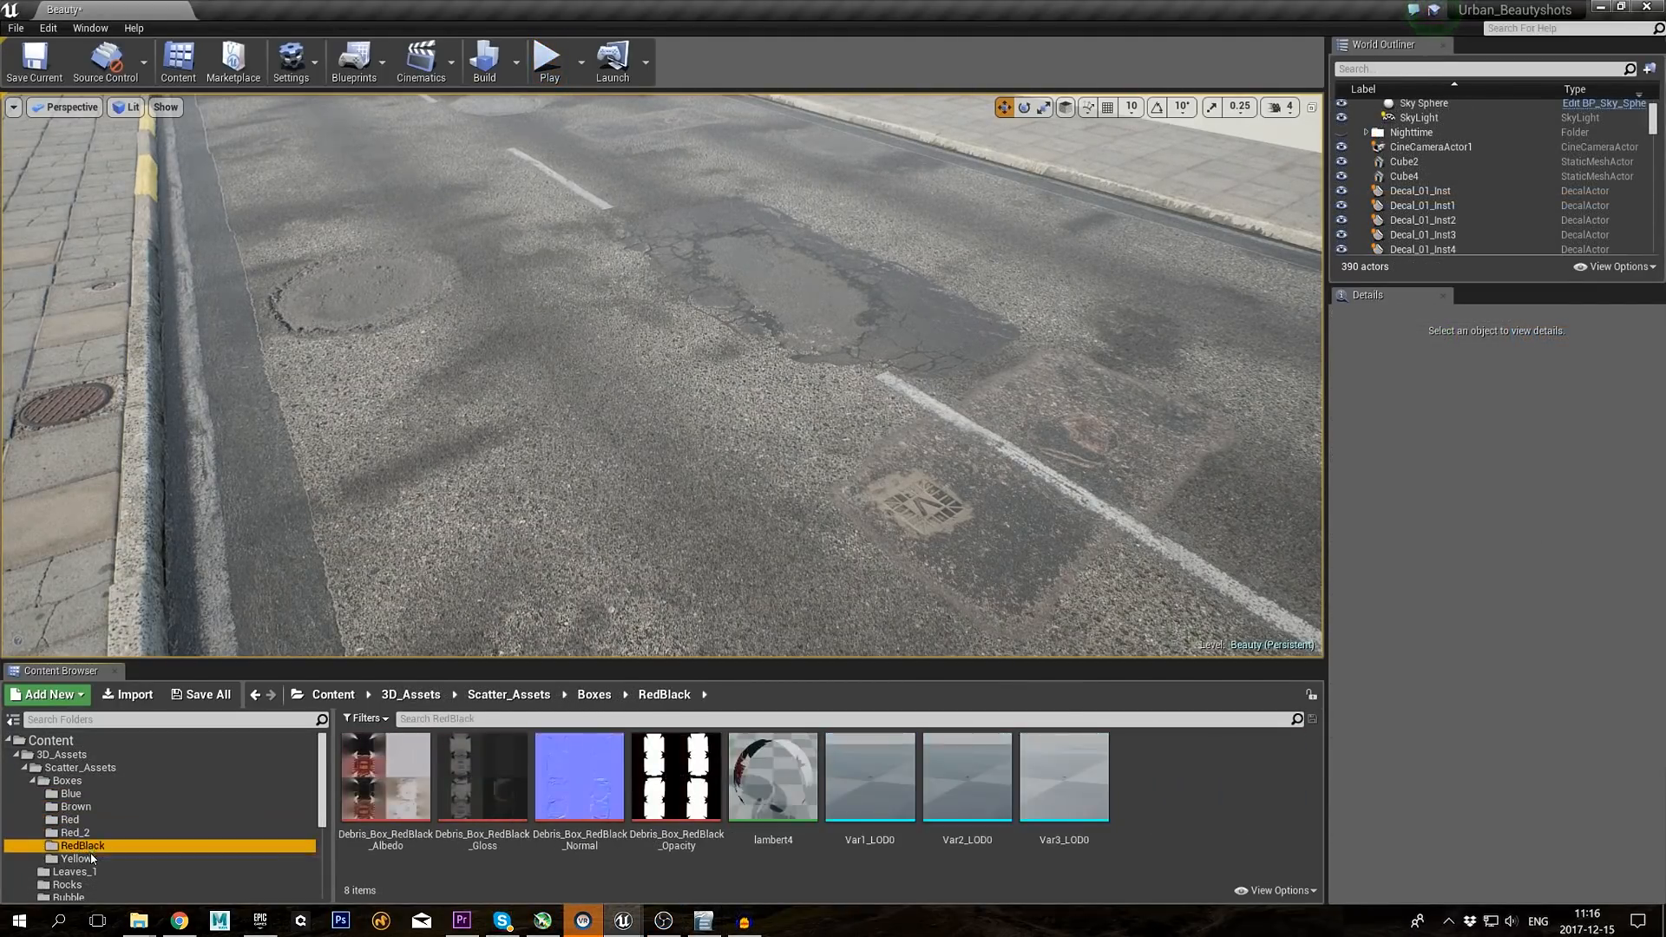
click(75, 859)
double_click(1064, 777)
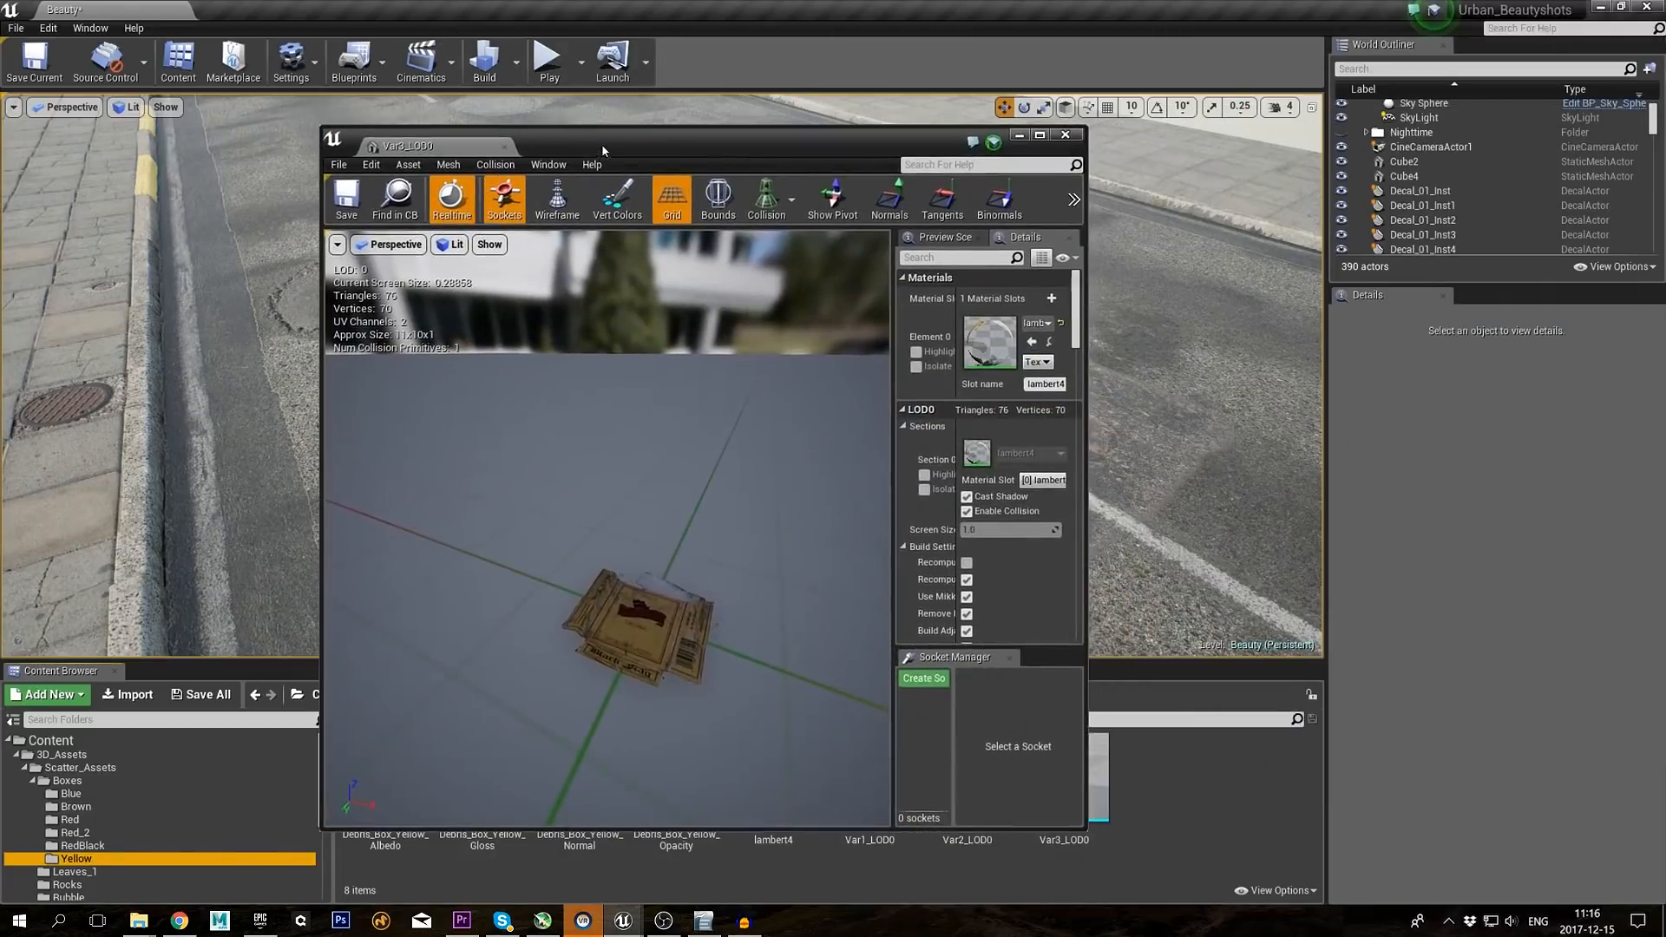
click(1068, 134)
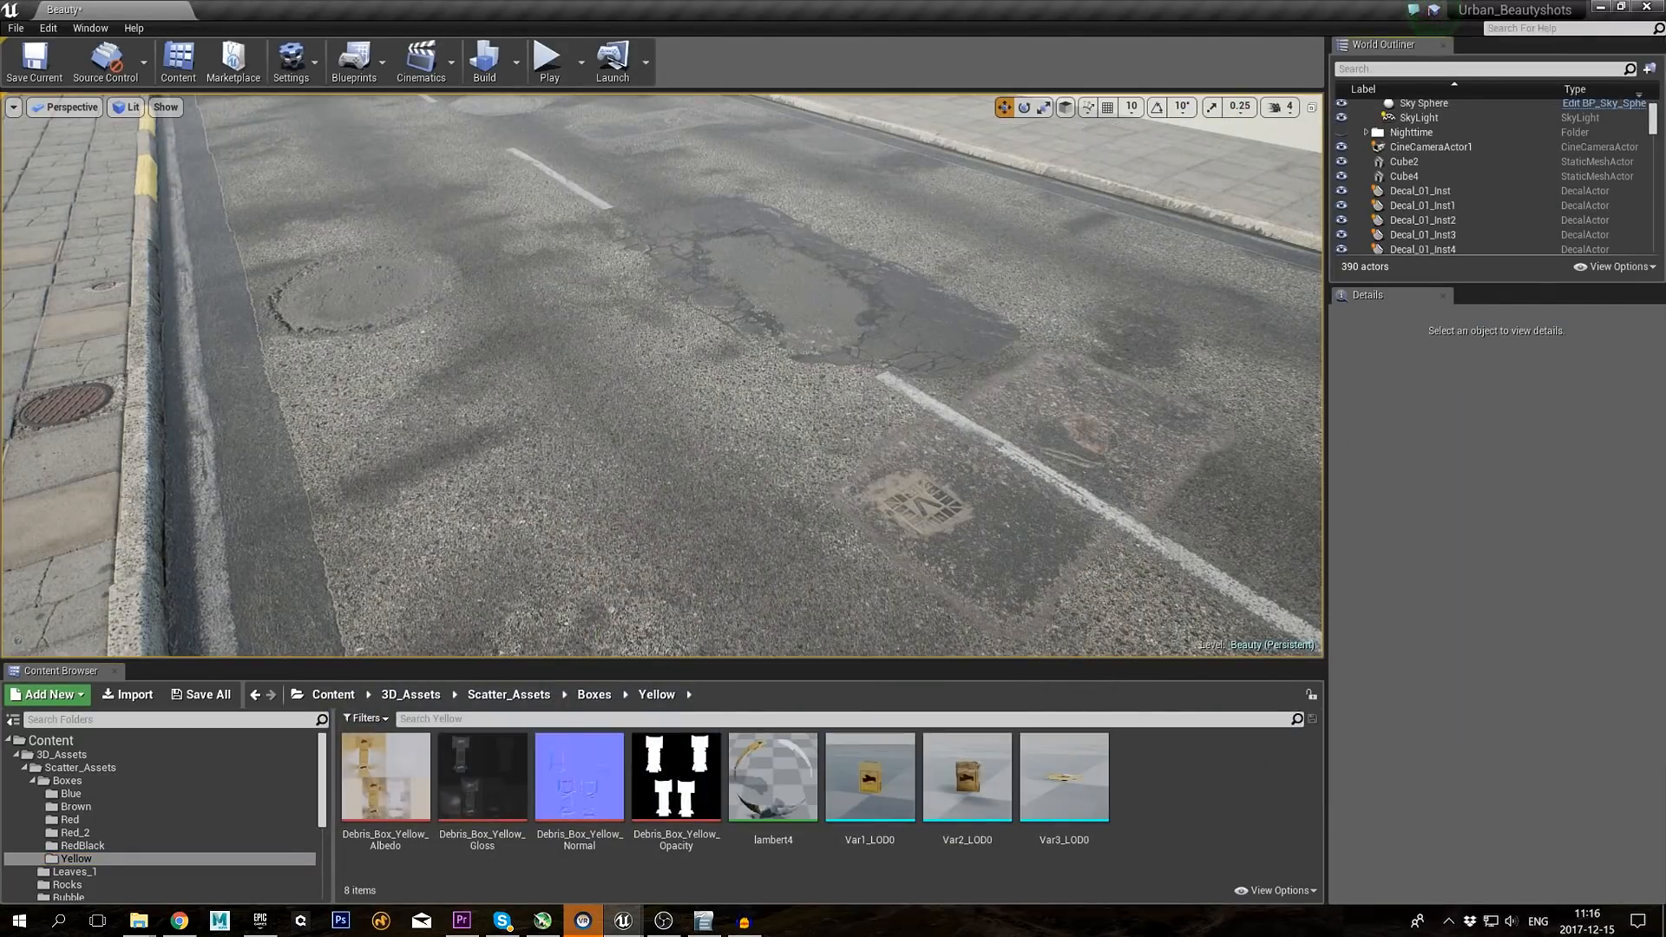
Step: Paint box debris foliage along the gutter beside the left curb, and erase part of it
key(shift+1)
key(shift+4)
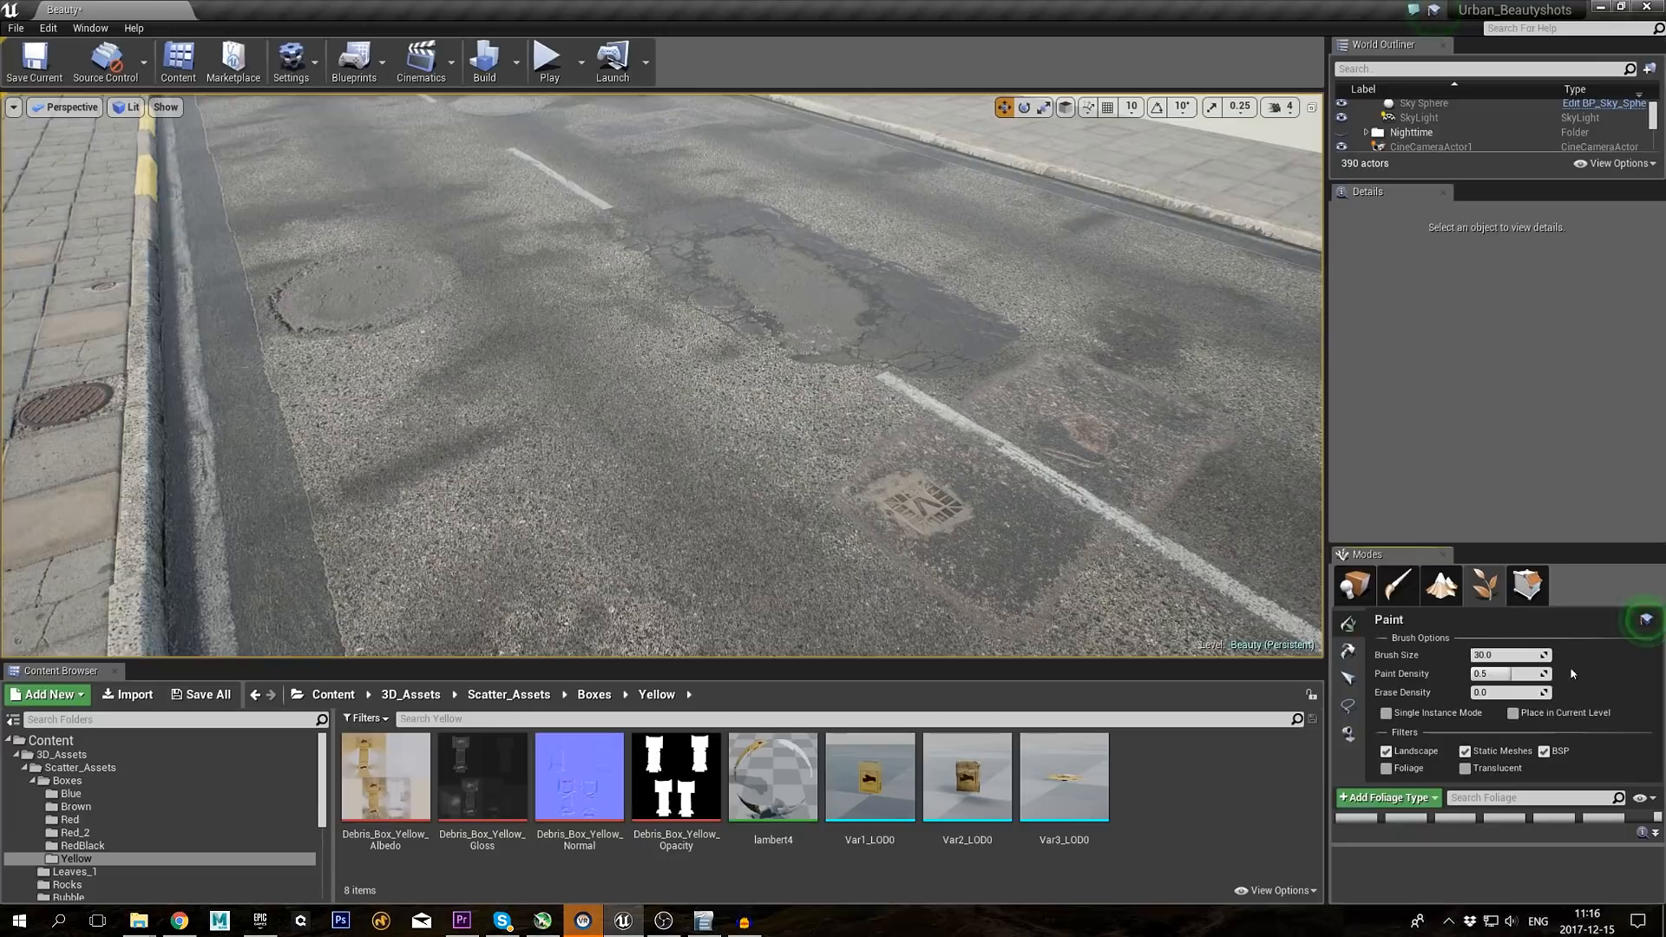
drag(1542, 543, 1541, 347)
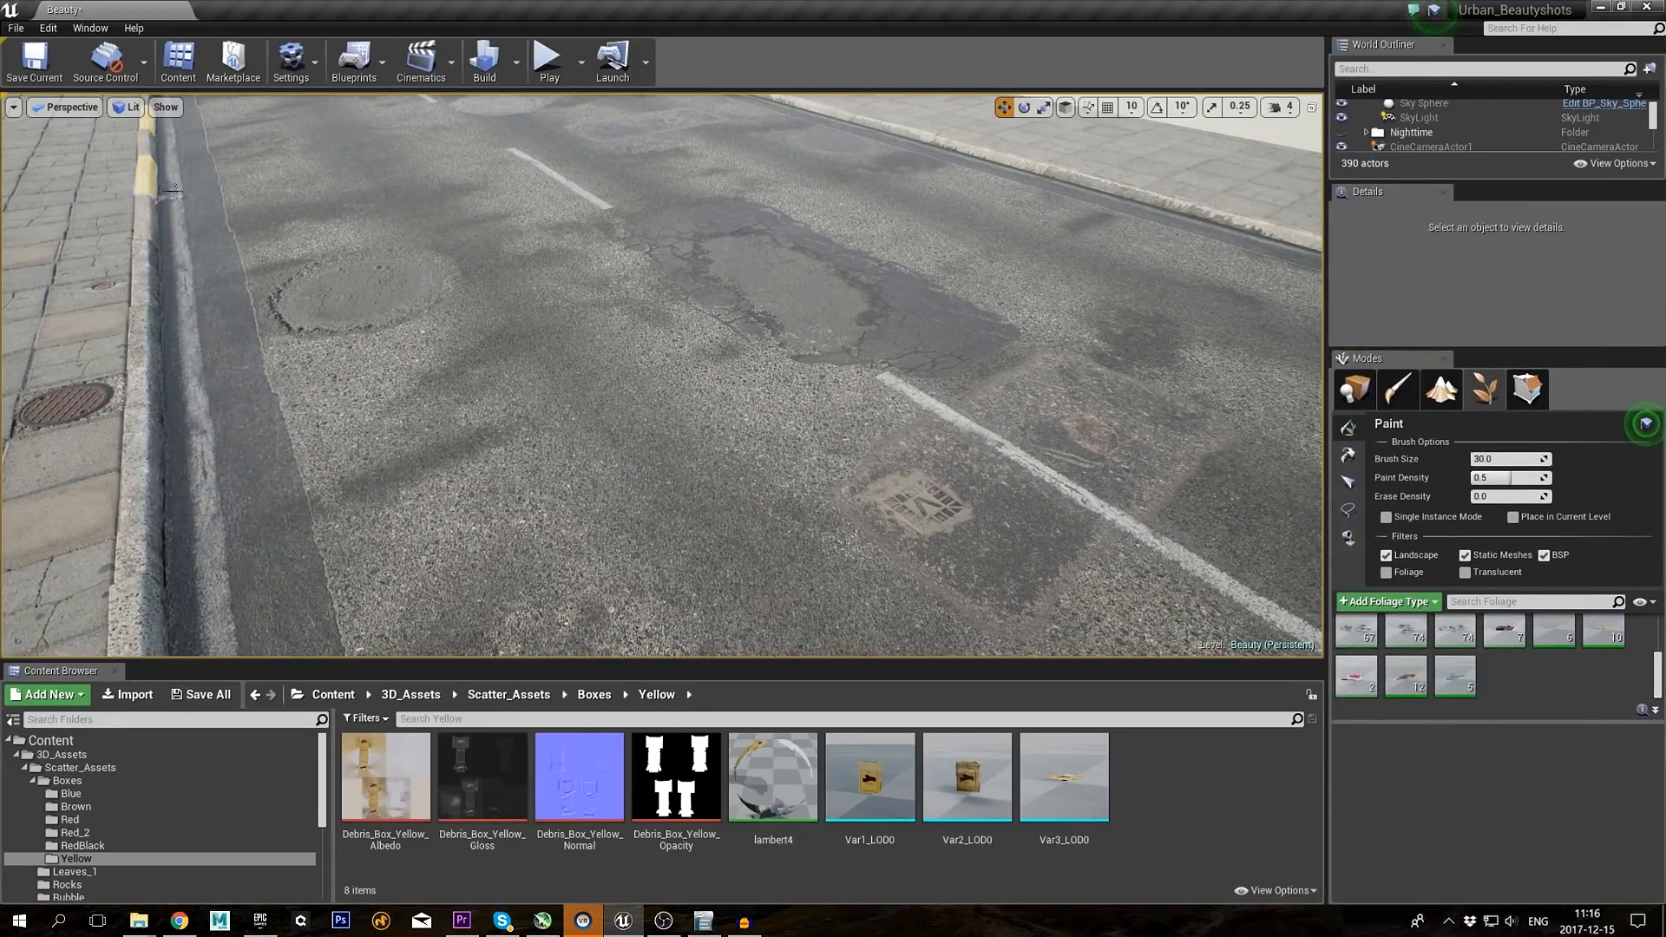
mouse_move(197, 255)
mouse_down()
mouse_move(205, 490)
mouse_move(174, 204)
mouse_move(290, 483)
mouse_move(162, 206)
mouse_up()
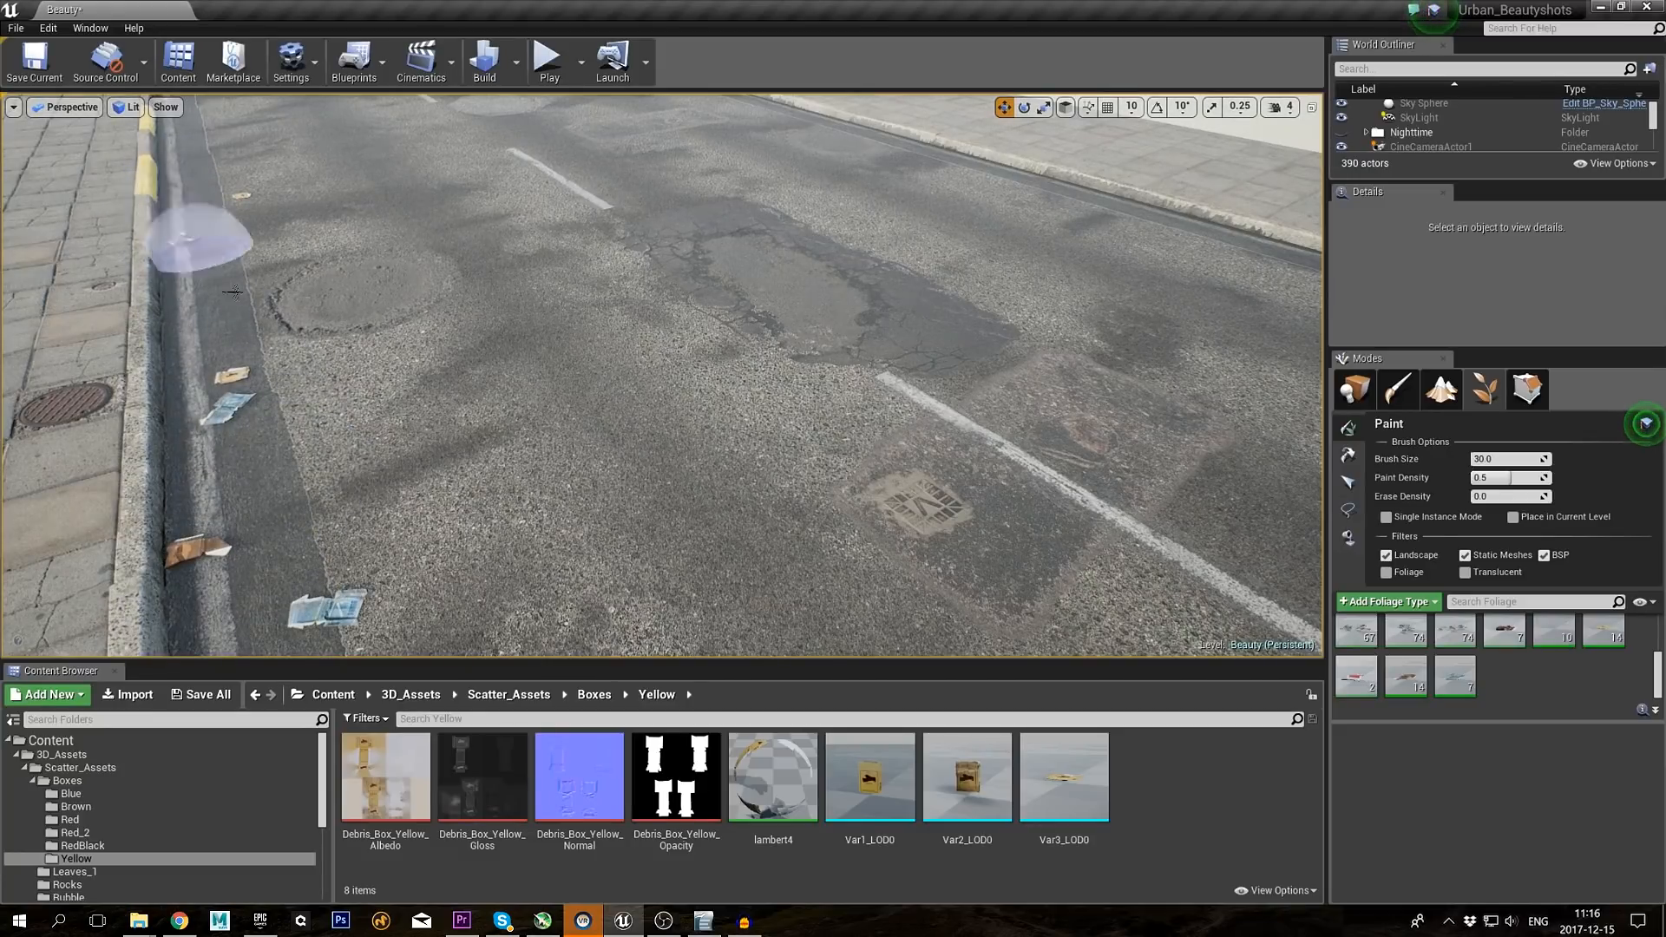
mouse_move(233, 292)
shift+mouse_down()
mouse_move(382, 569)
mouse_move(208, 532)
mouse_move(217, 158)
shift+mouse_up()
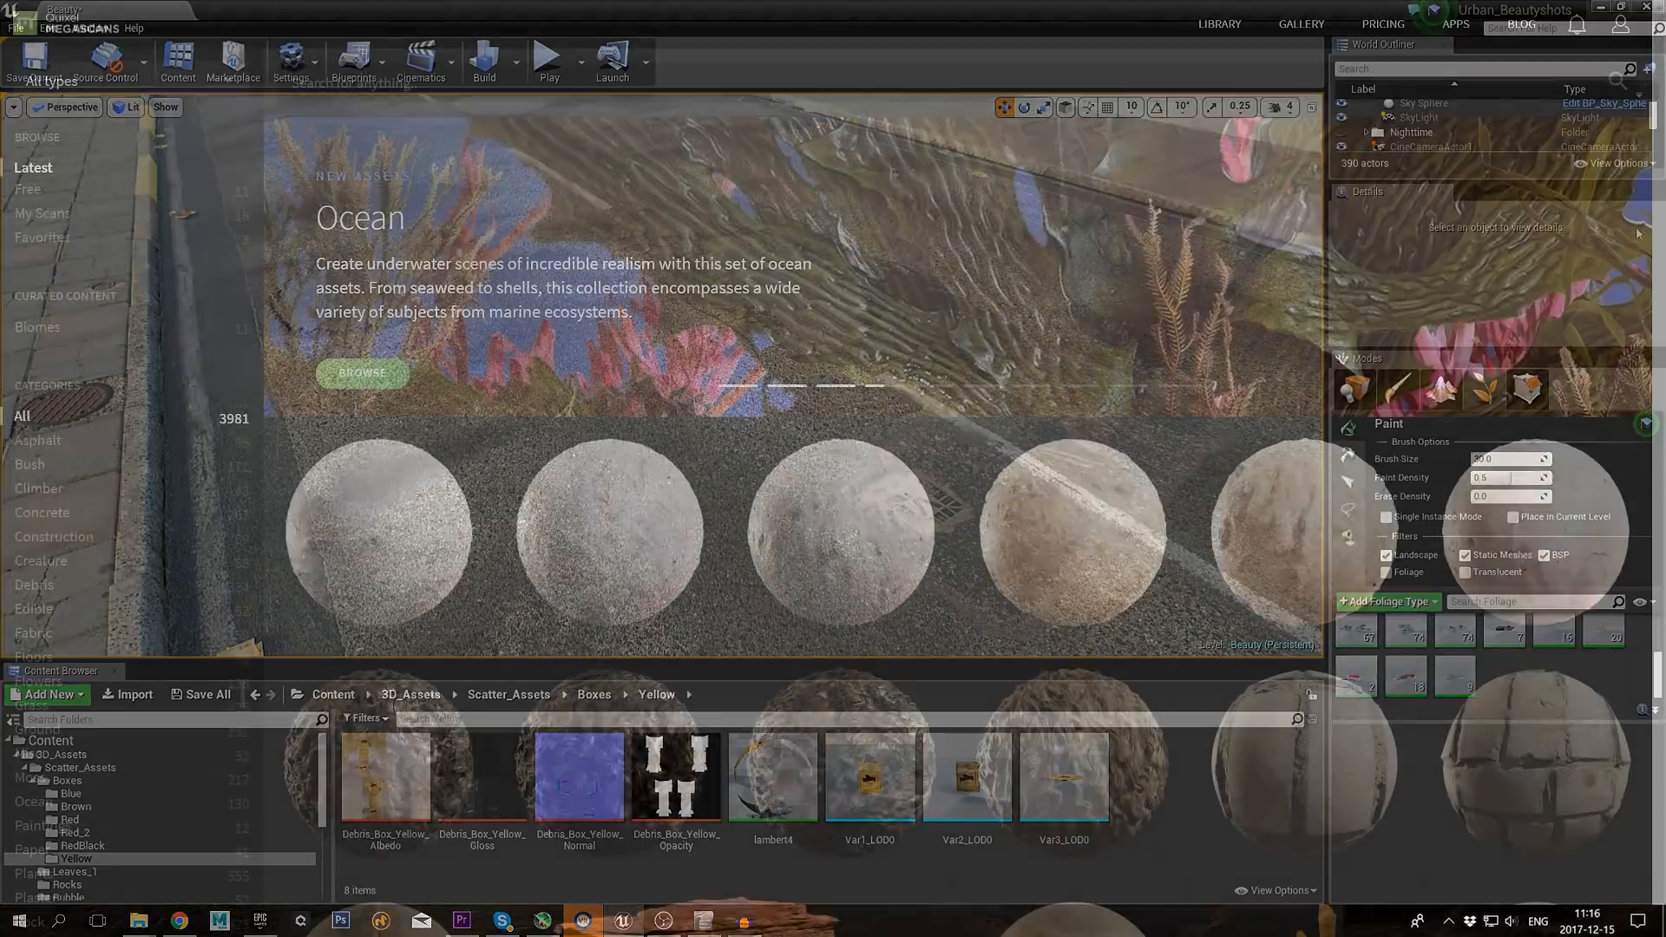
Step: Switch to the Quixel Megascans library and look through the latest assets of all types
scroll(1404, 251, down, 2)
scroll(1404, 251, down, 10)
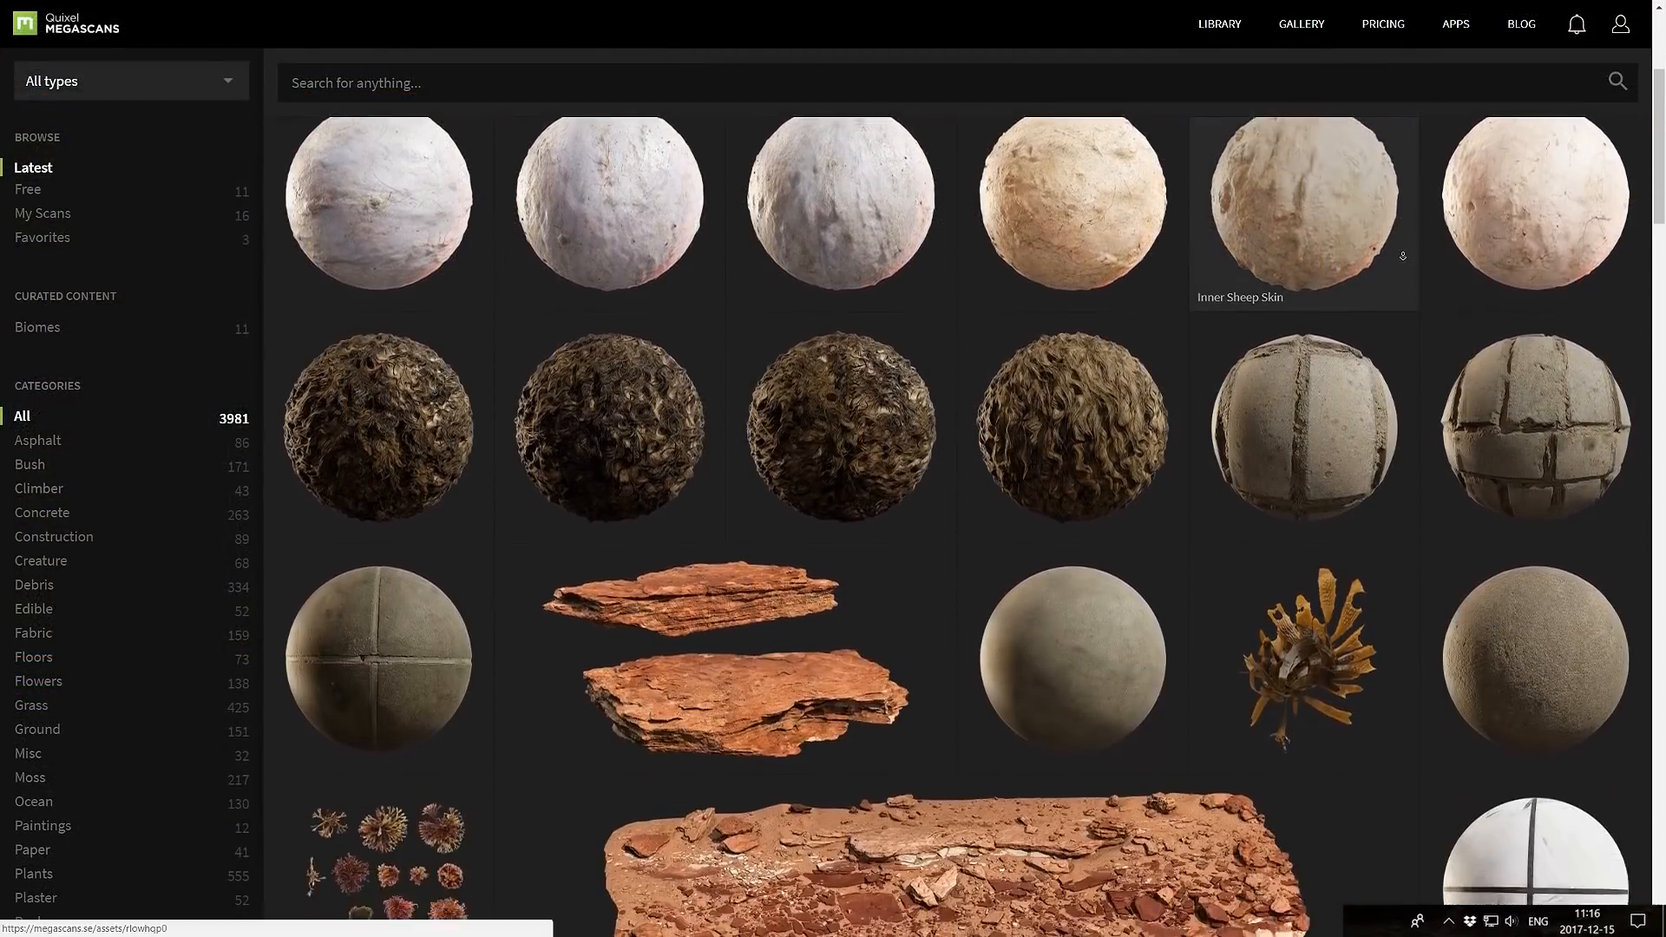
scroll(1403, 271, down, 15)
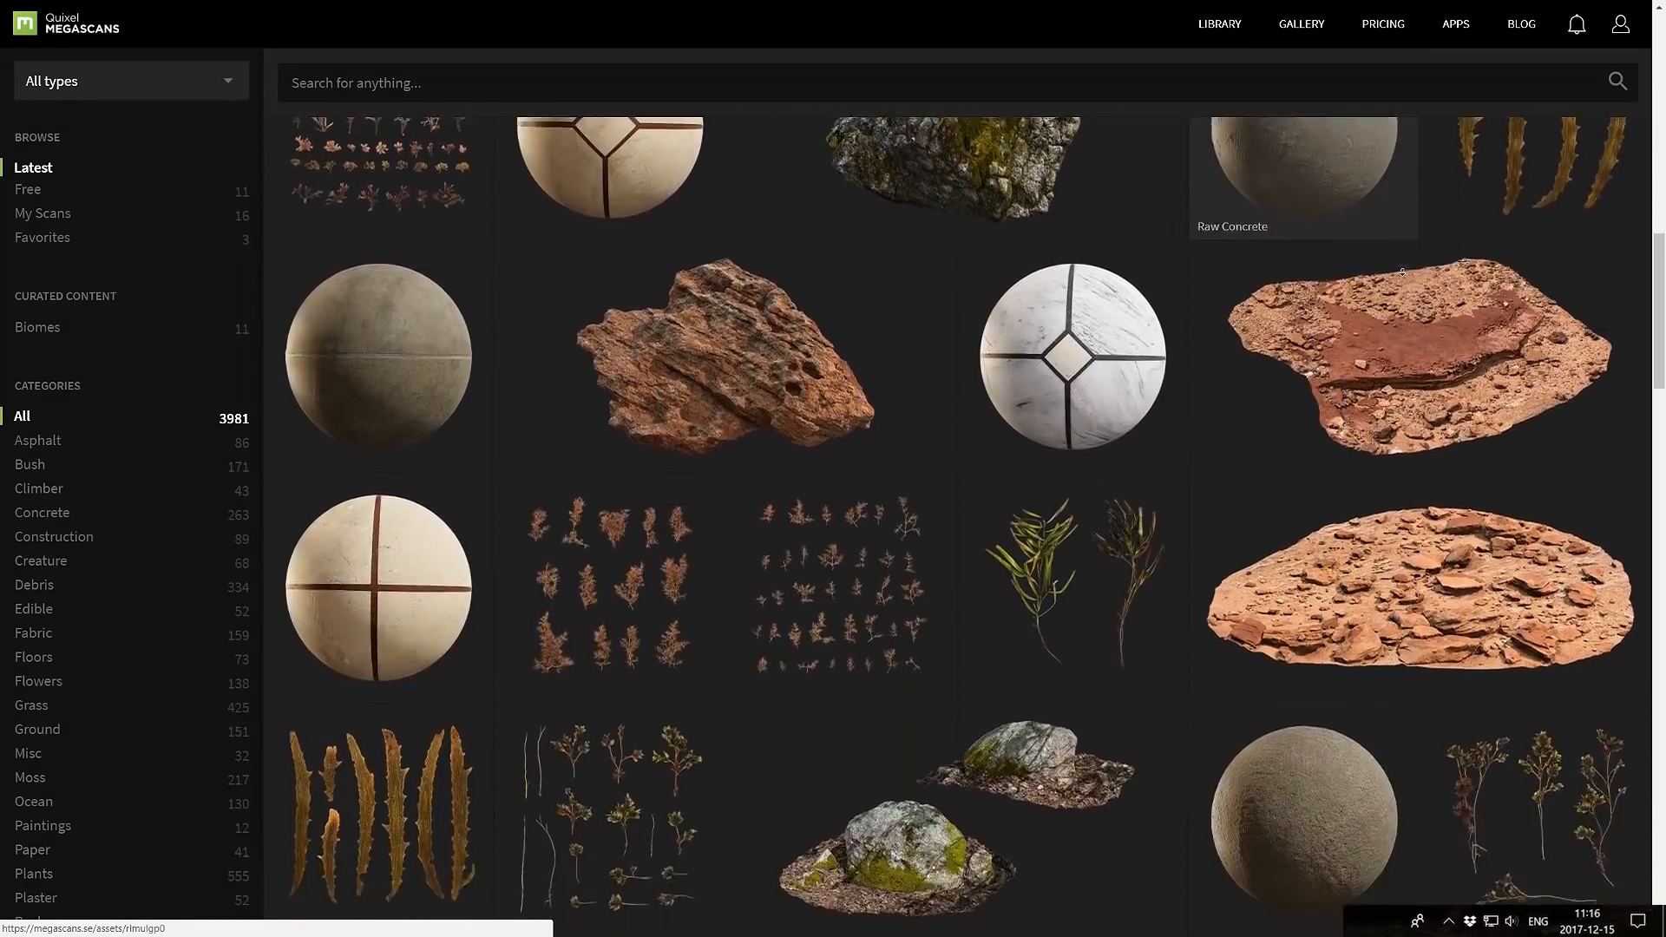
scroll(1403, 276, down, 15)
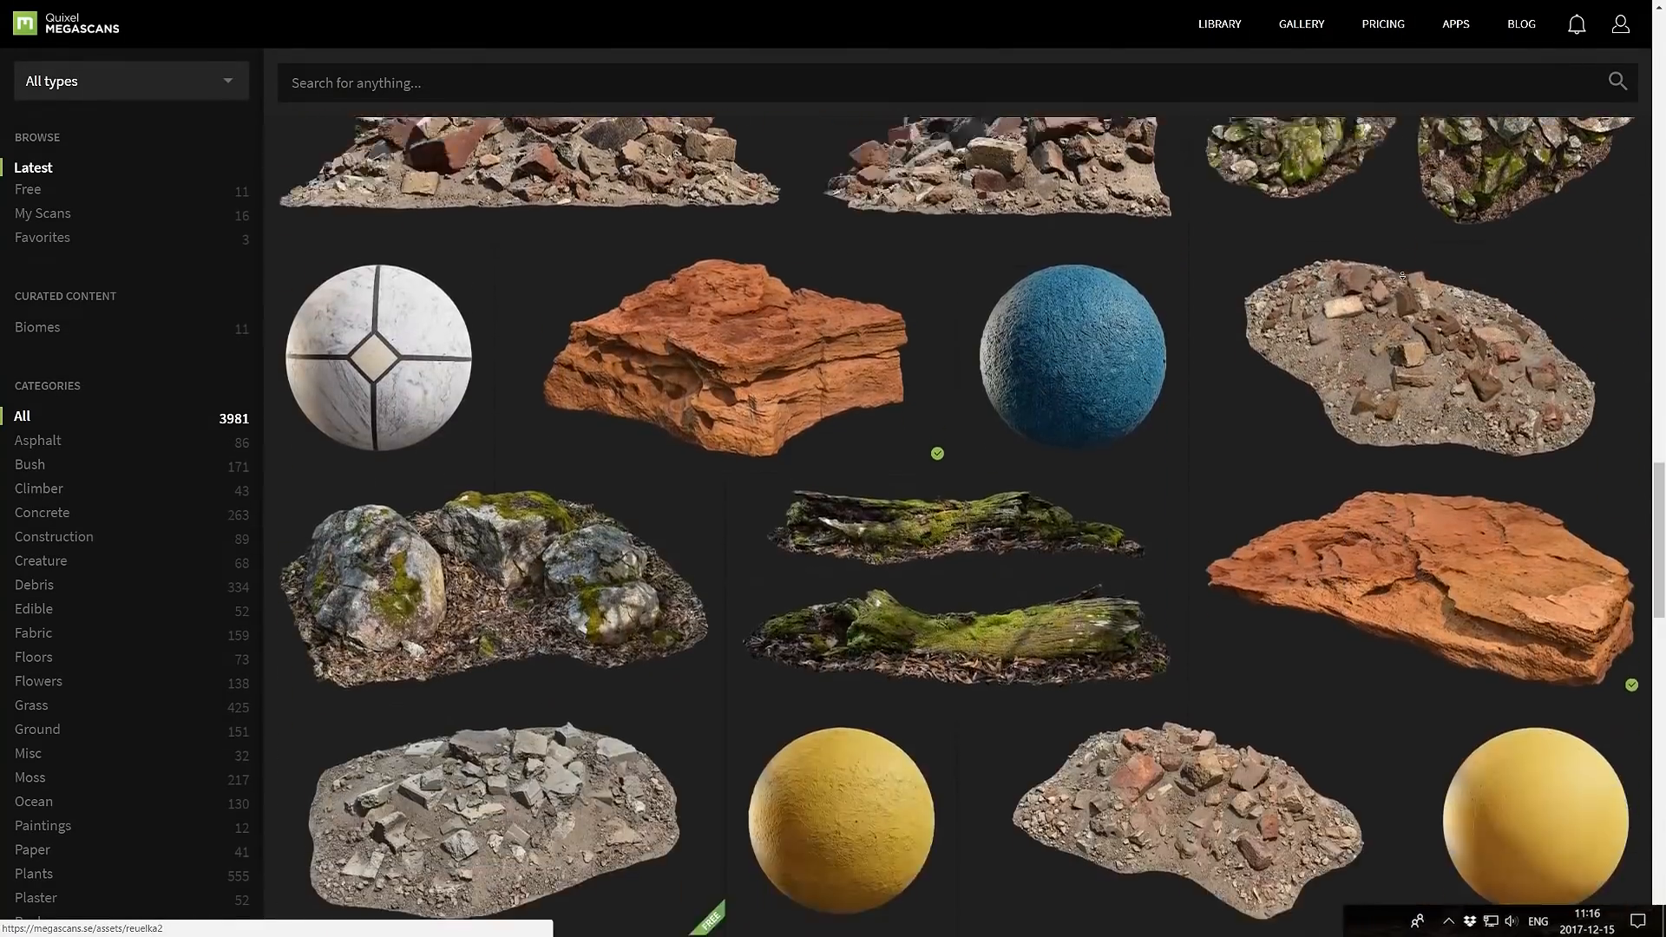
scroll(1402, 278, down, 20)
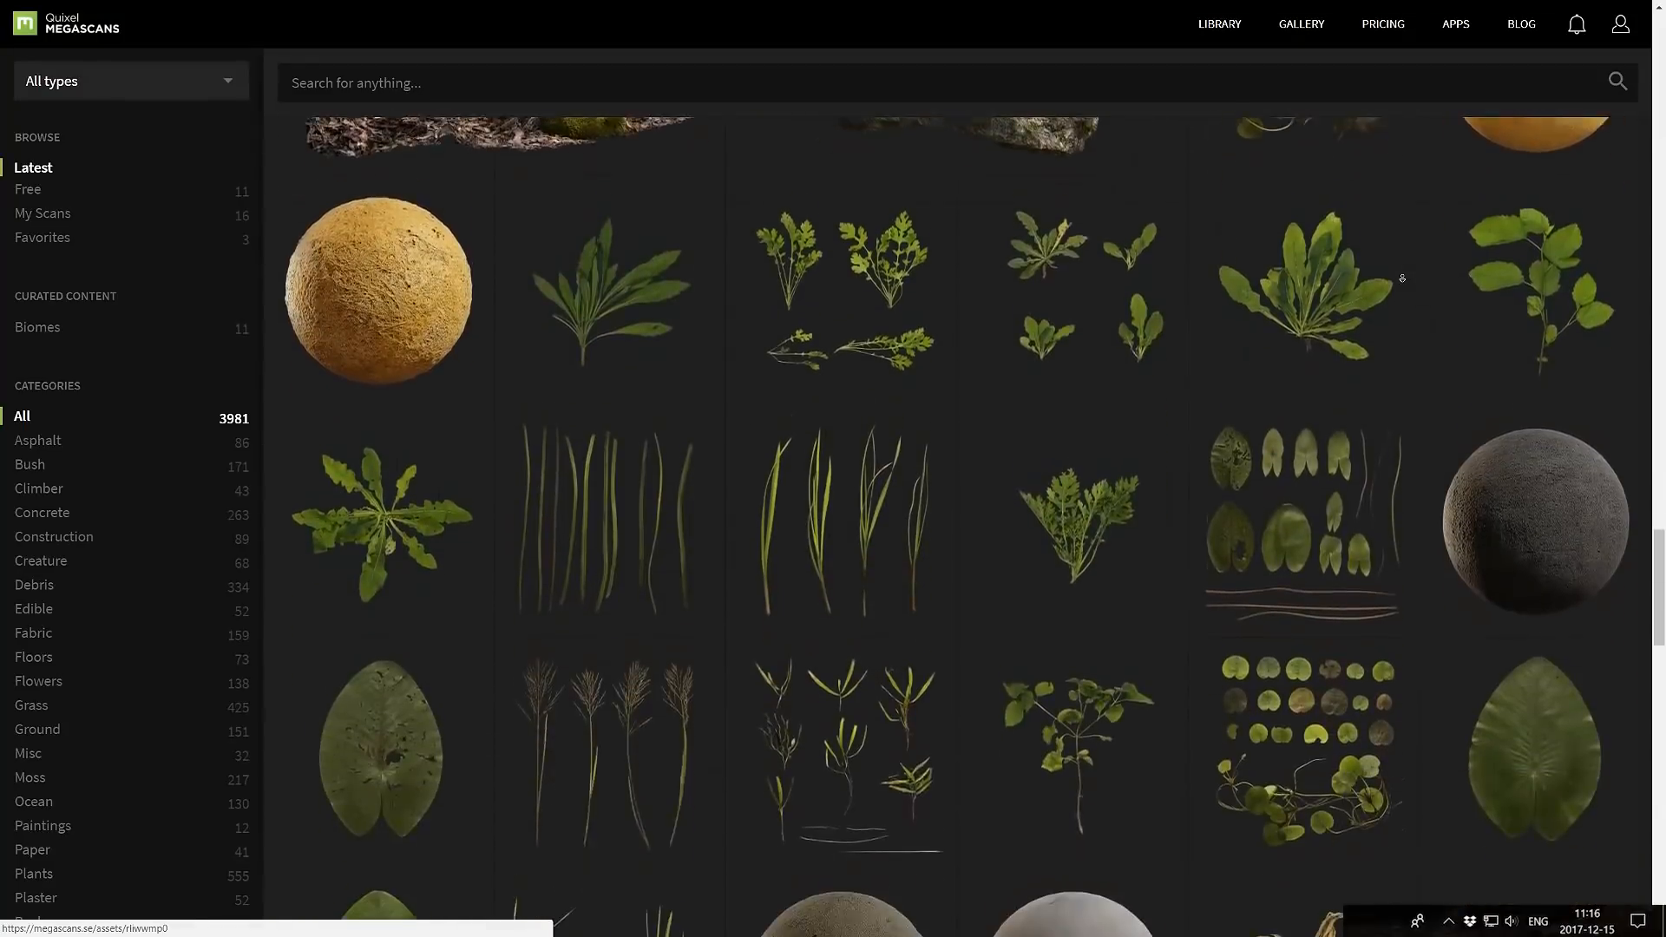
scroll(1402, 279, down, 20)
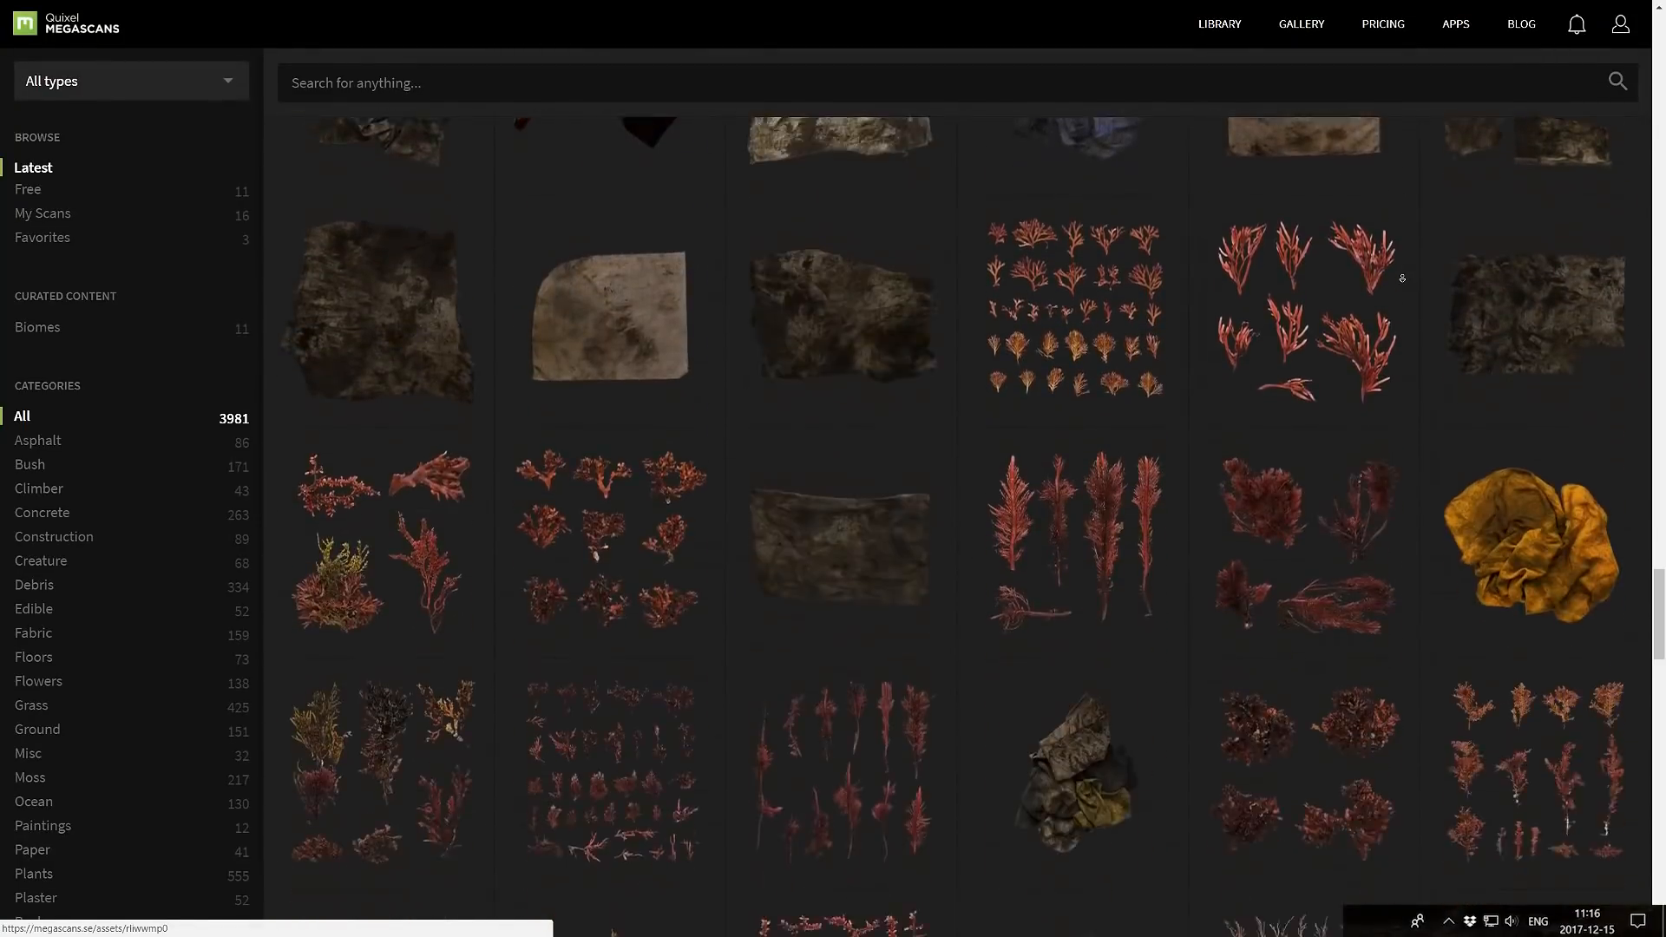
scroll(1402, 278, down, 5)
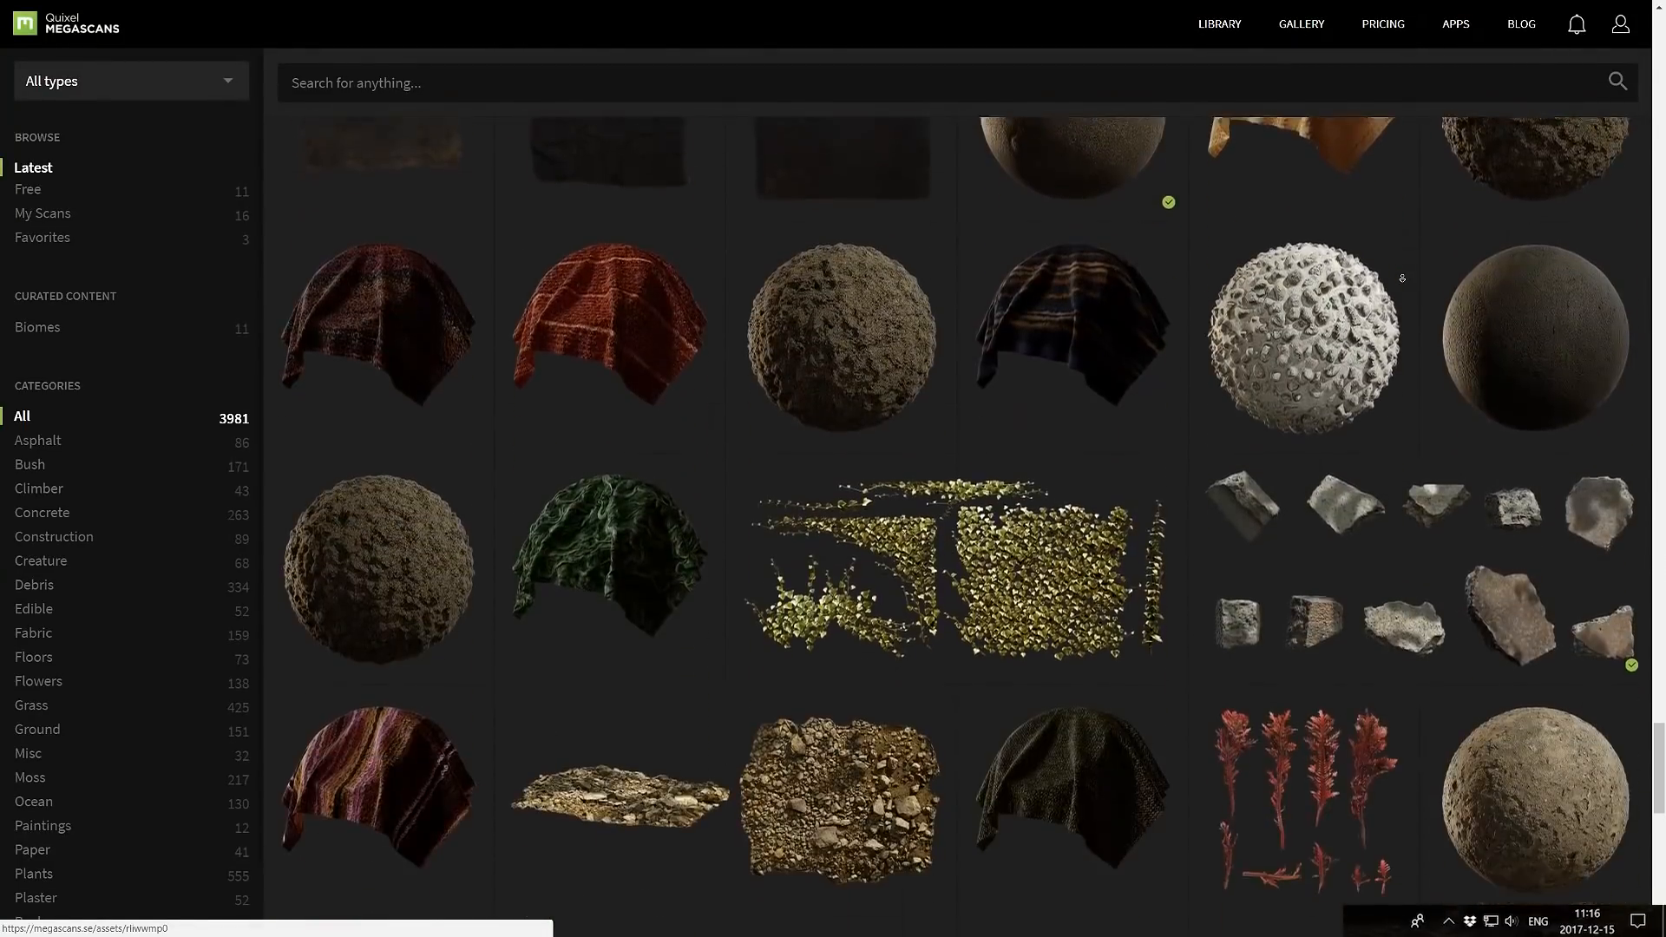
Step: Filter the asset library to the Grass category and the 3D type
click(28, 719)
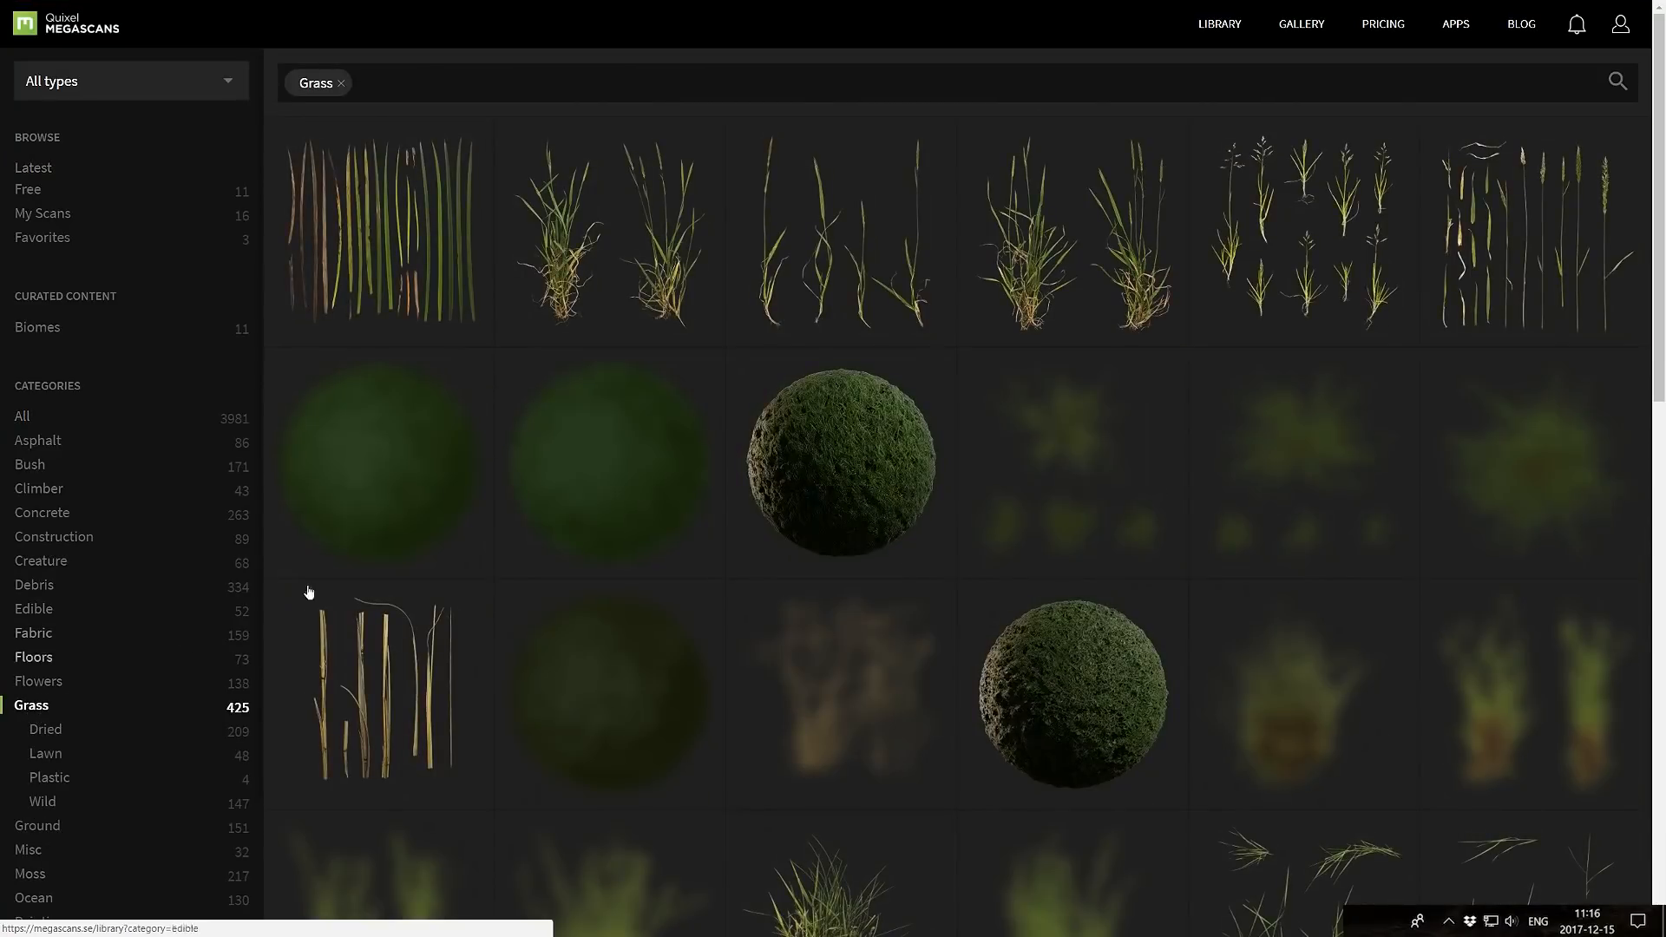
scroll(1321, 472, down, 2)
scroll(1321, 472, down, 5)
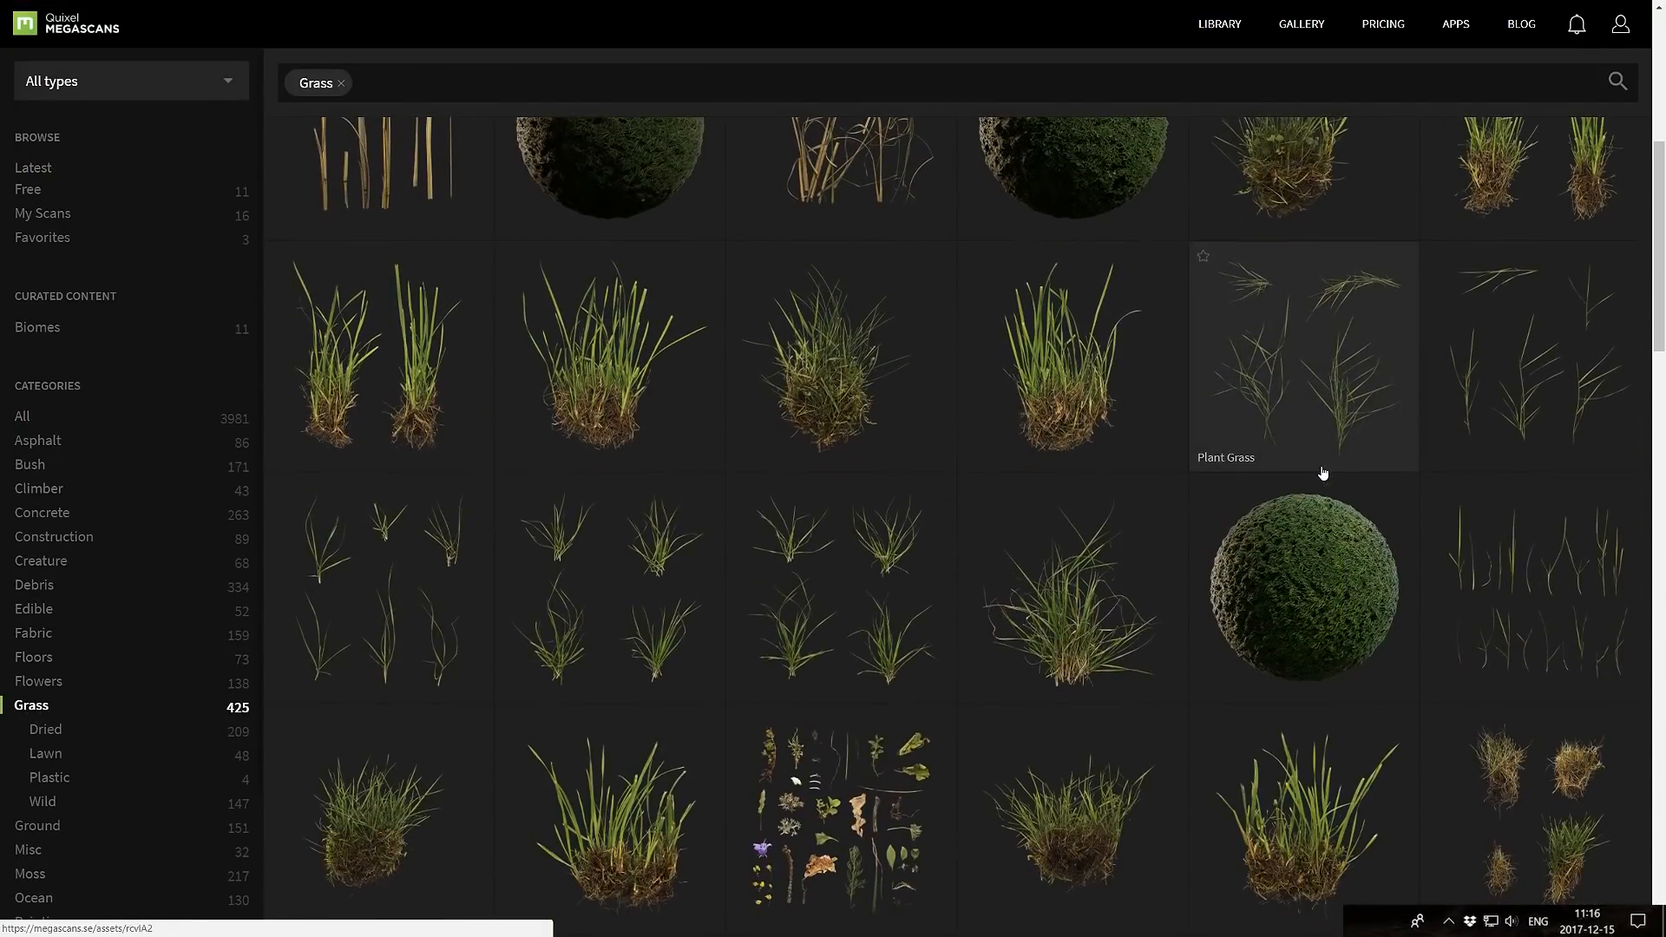
click(205, 94)
click(66, 227)
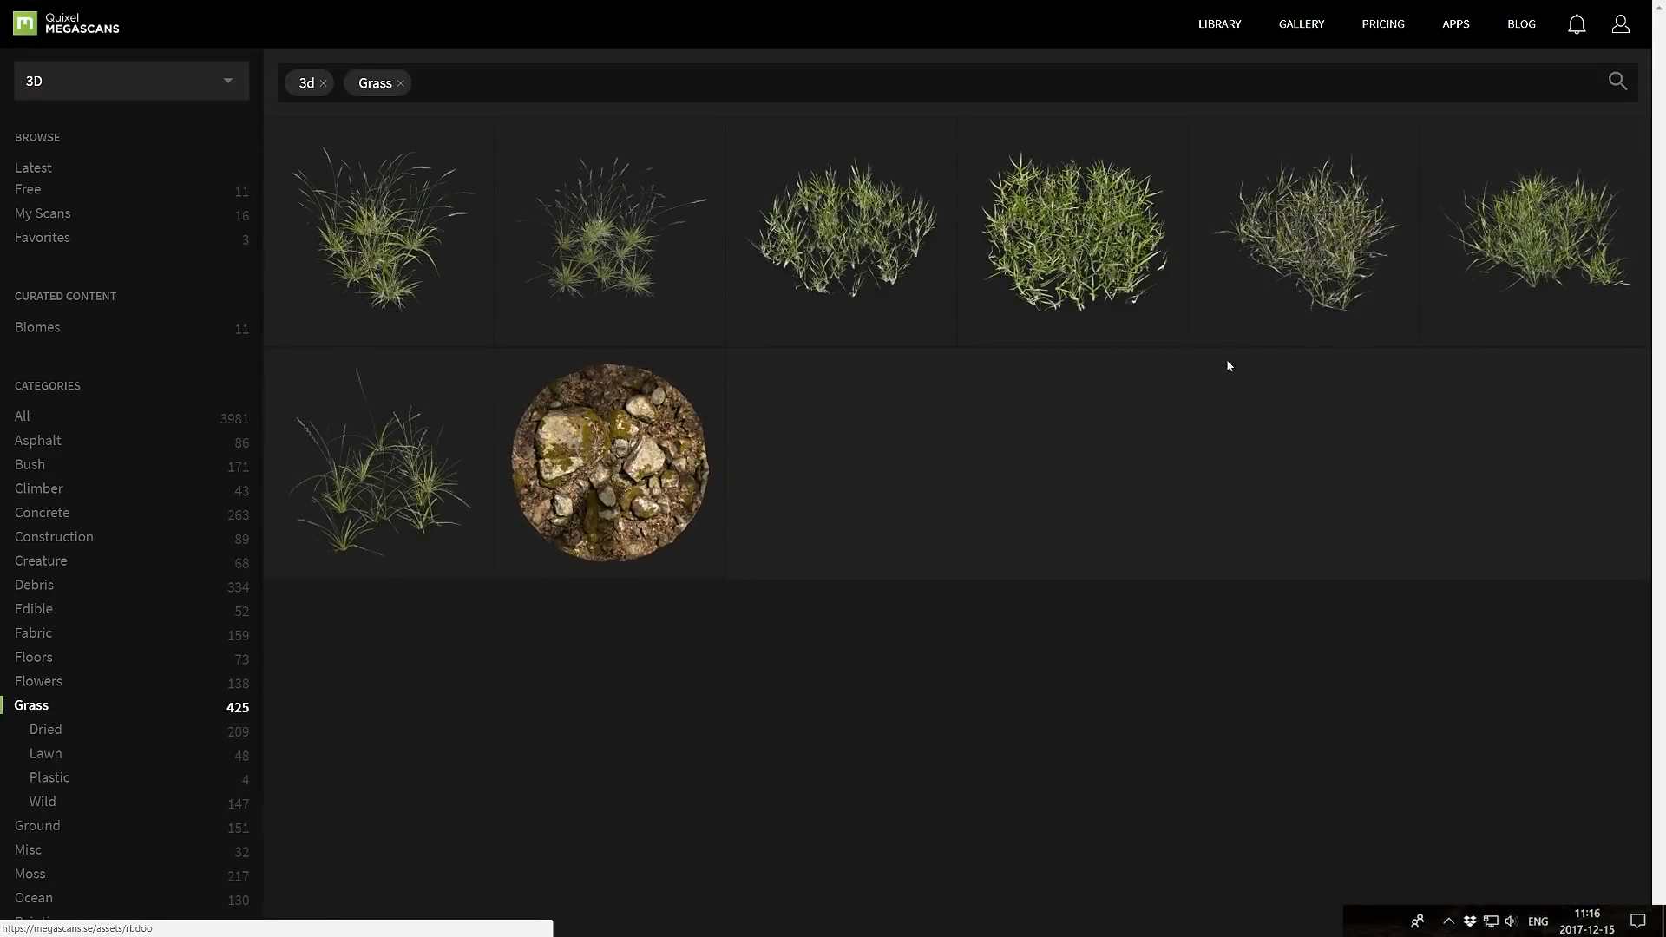
Step: Open the Grass Clumps asset, review its download settings and format options, and download it
click(816, 254)
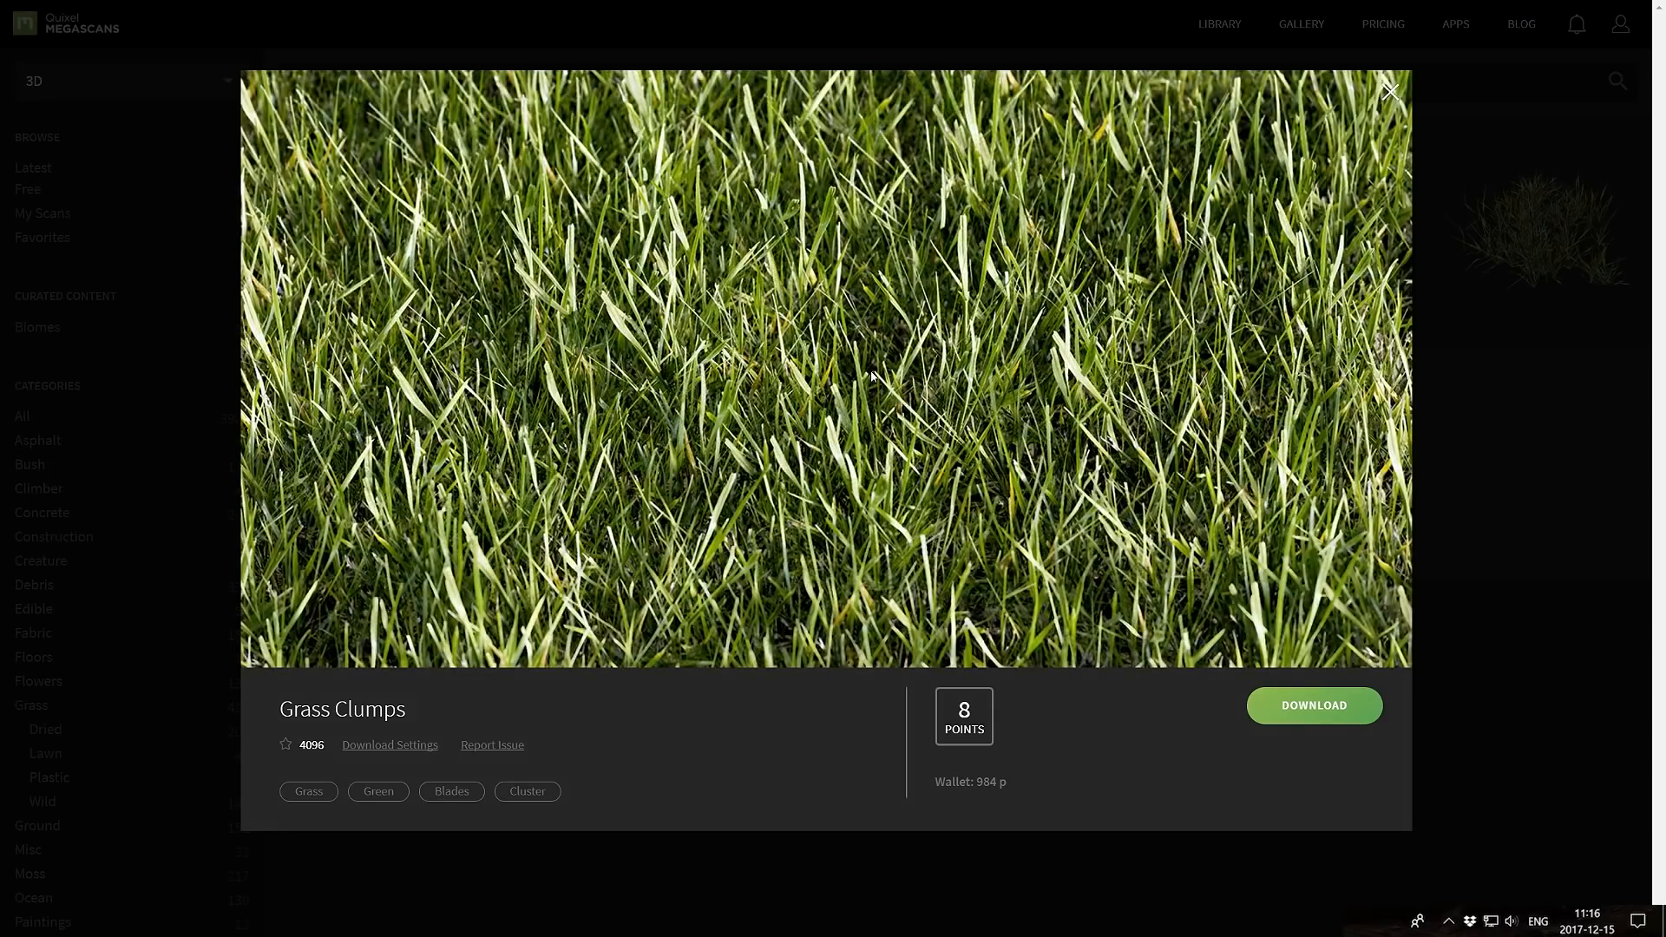
click(371, 746)
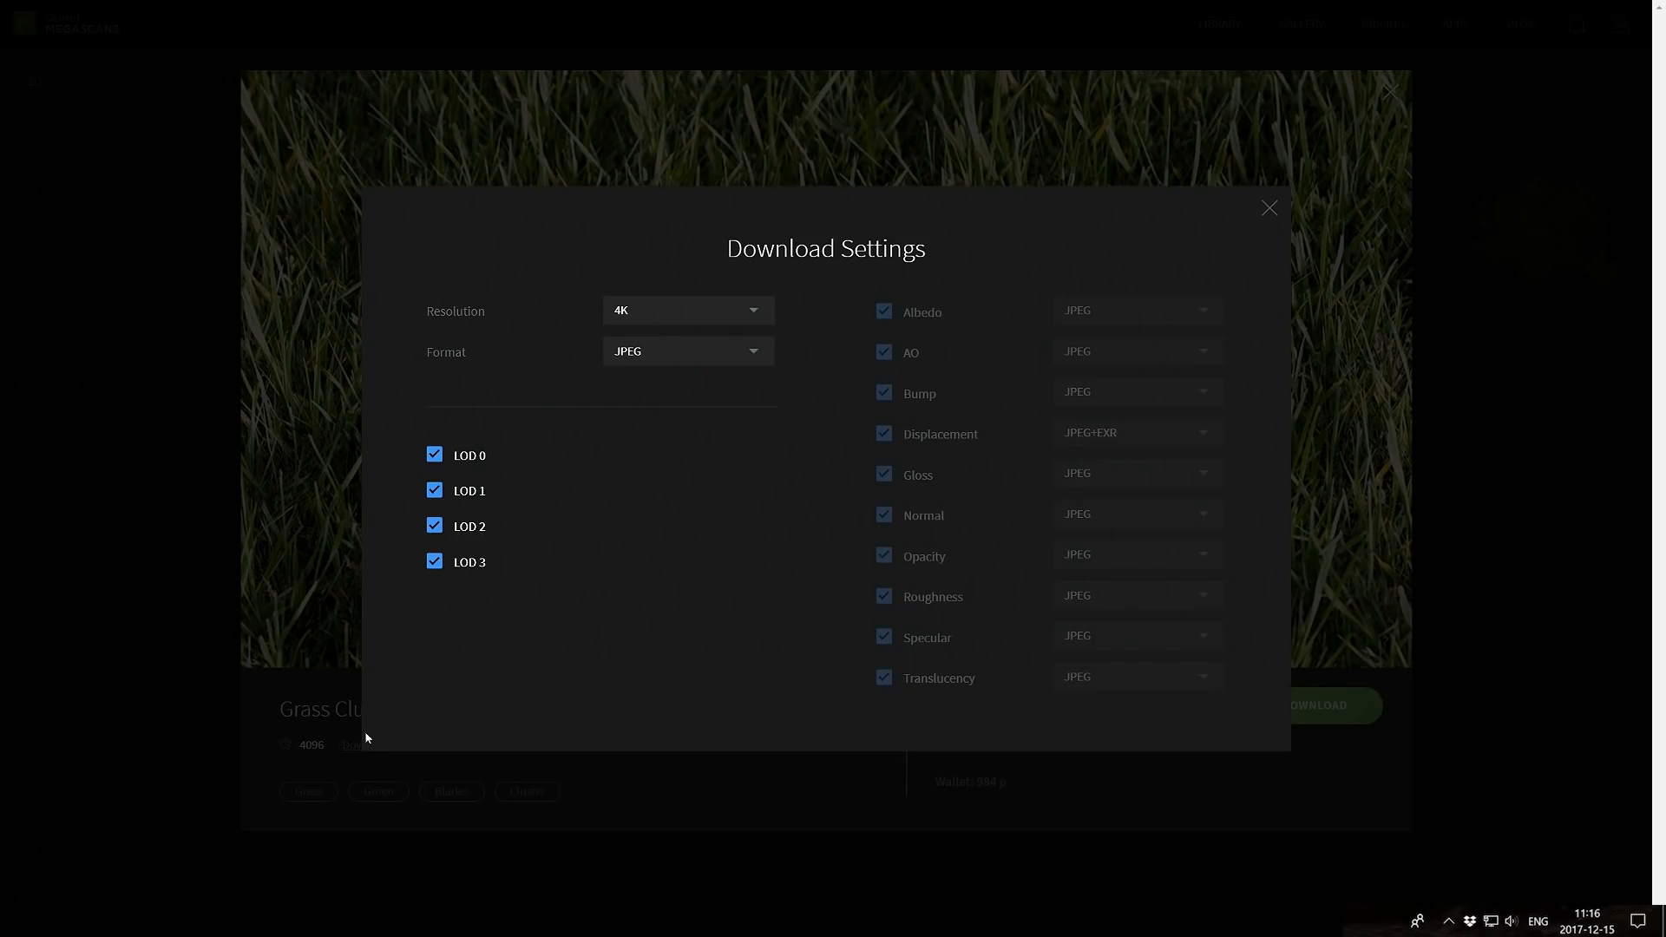
click(669, 353)
click(670, 353)
click(1269, 208)
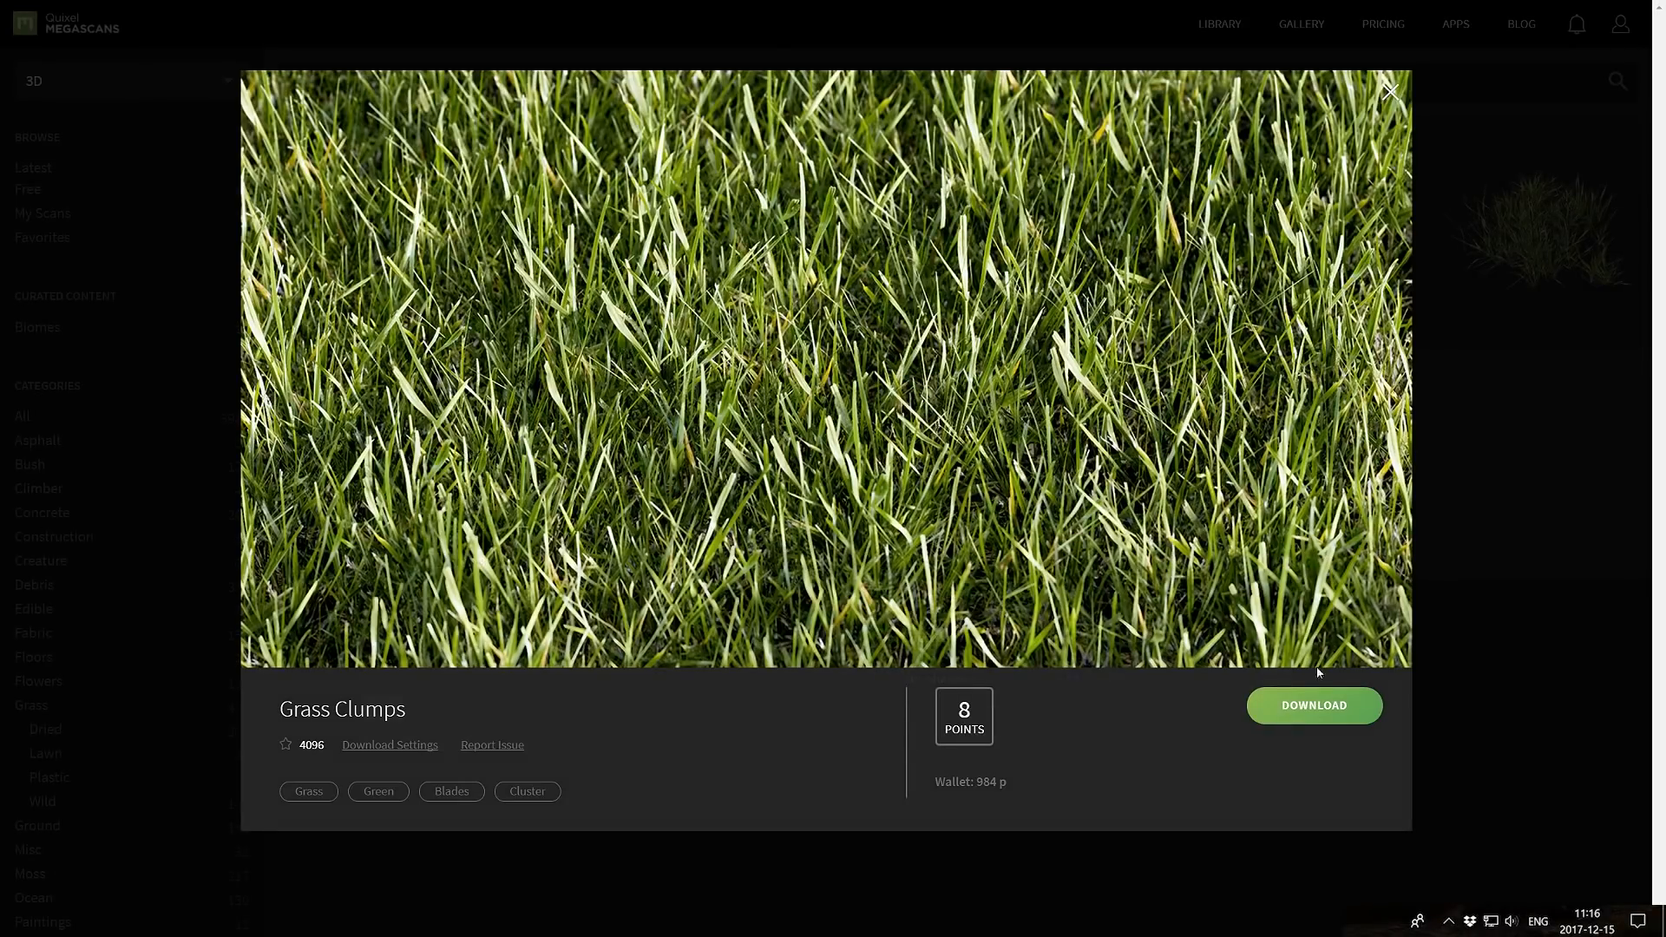
click(1314, 704)
Step: Switch to Maya, separate the Var1_LOD0 grass mesh into individual pieces, and display it with textures
click(640, 441)
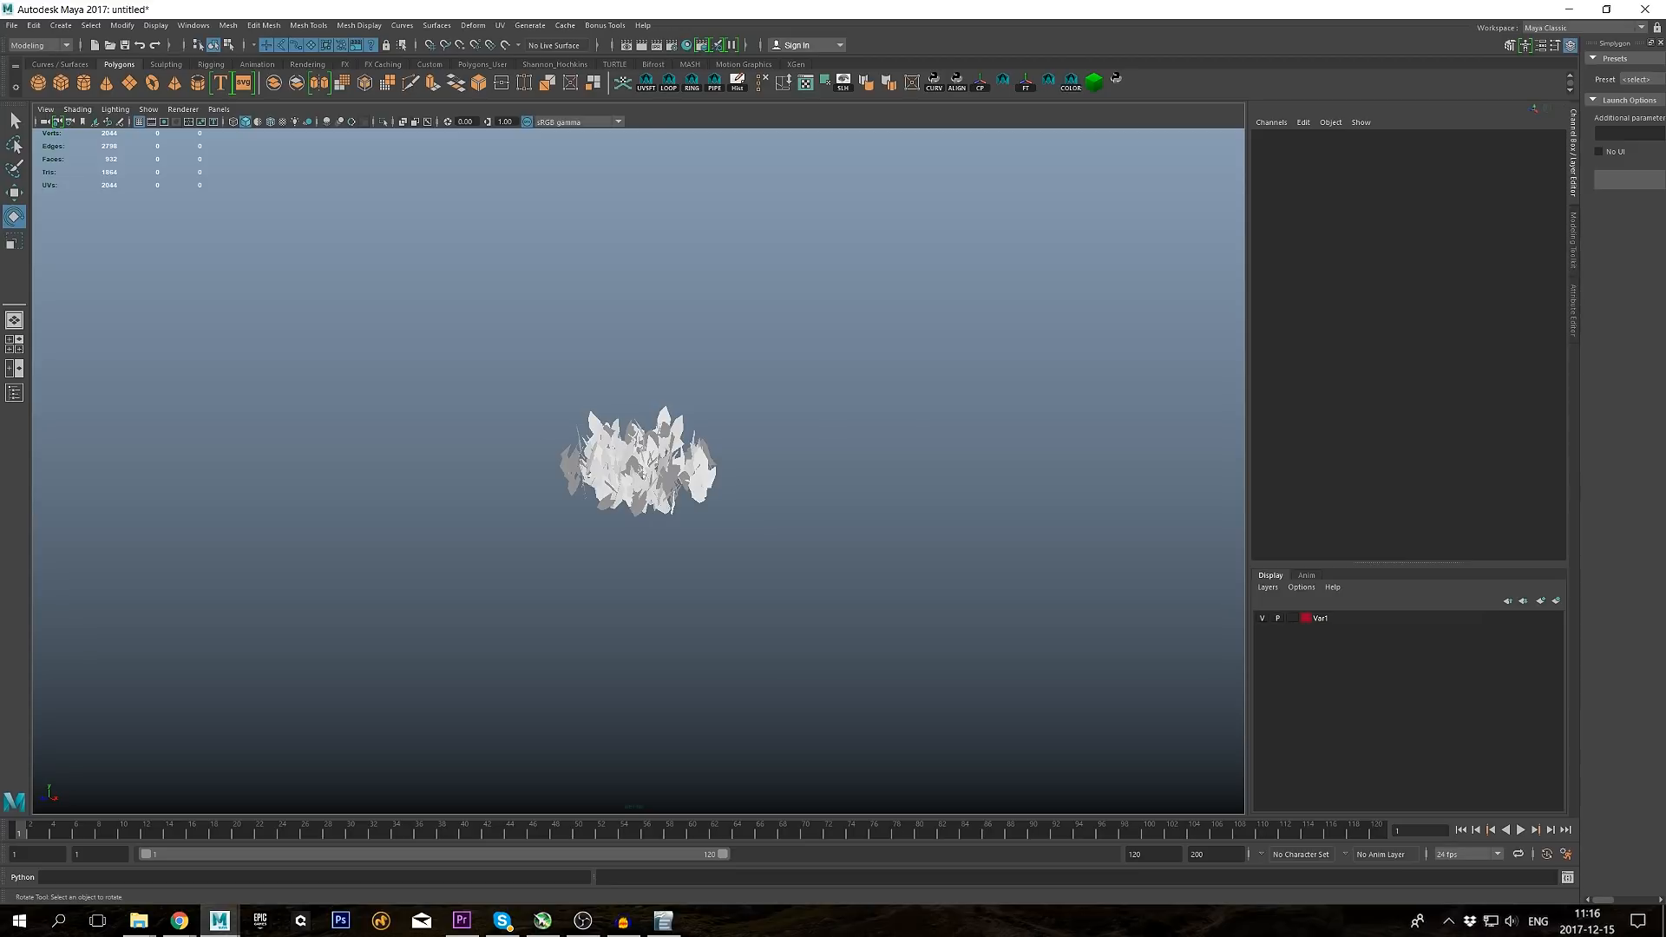
scroll(507, 425, up, 3)
click(683, 386)
key(q)
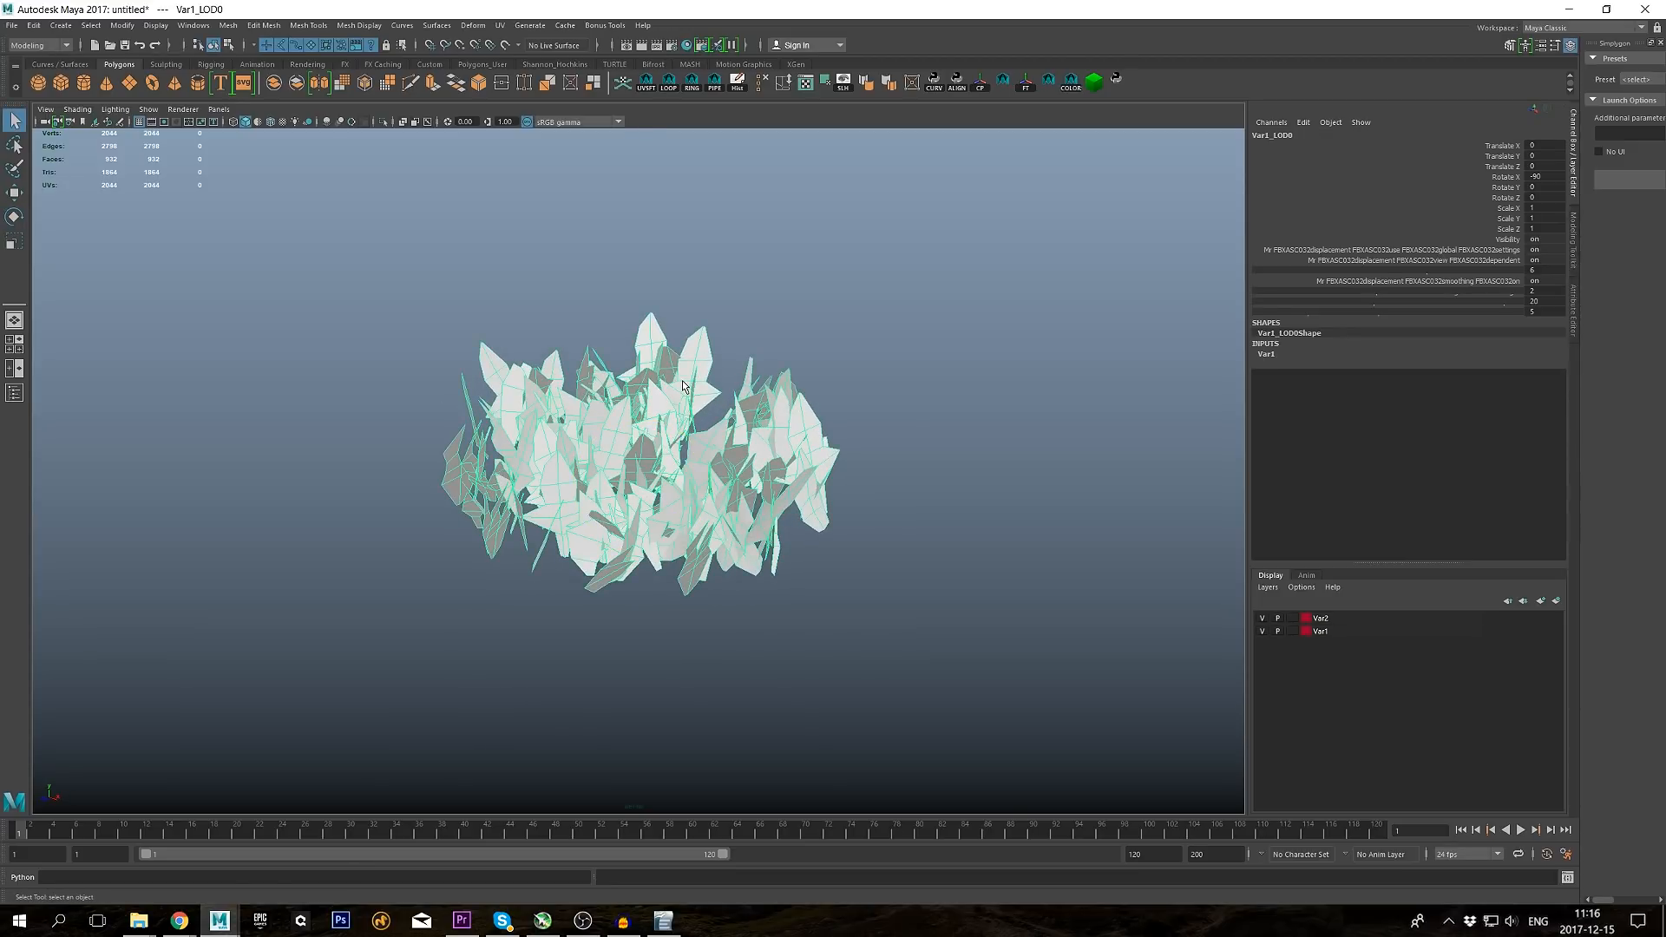
right_drag(683, 386, 683, 408)
right_drag(683, 407, 688, 729)
key(6)
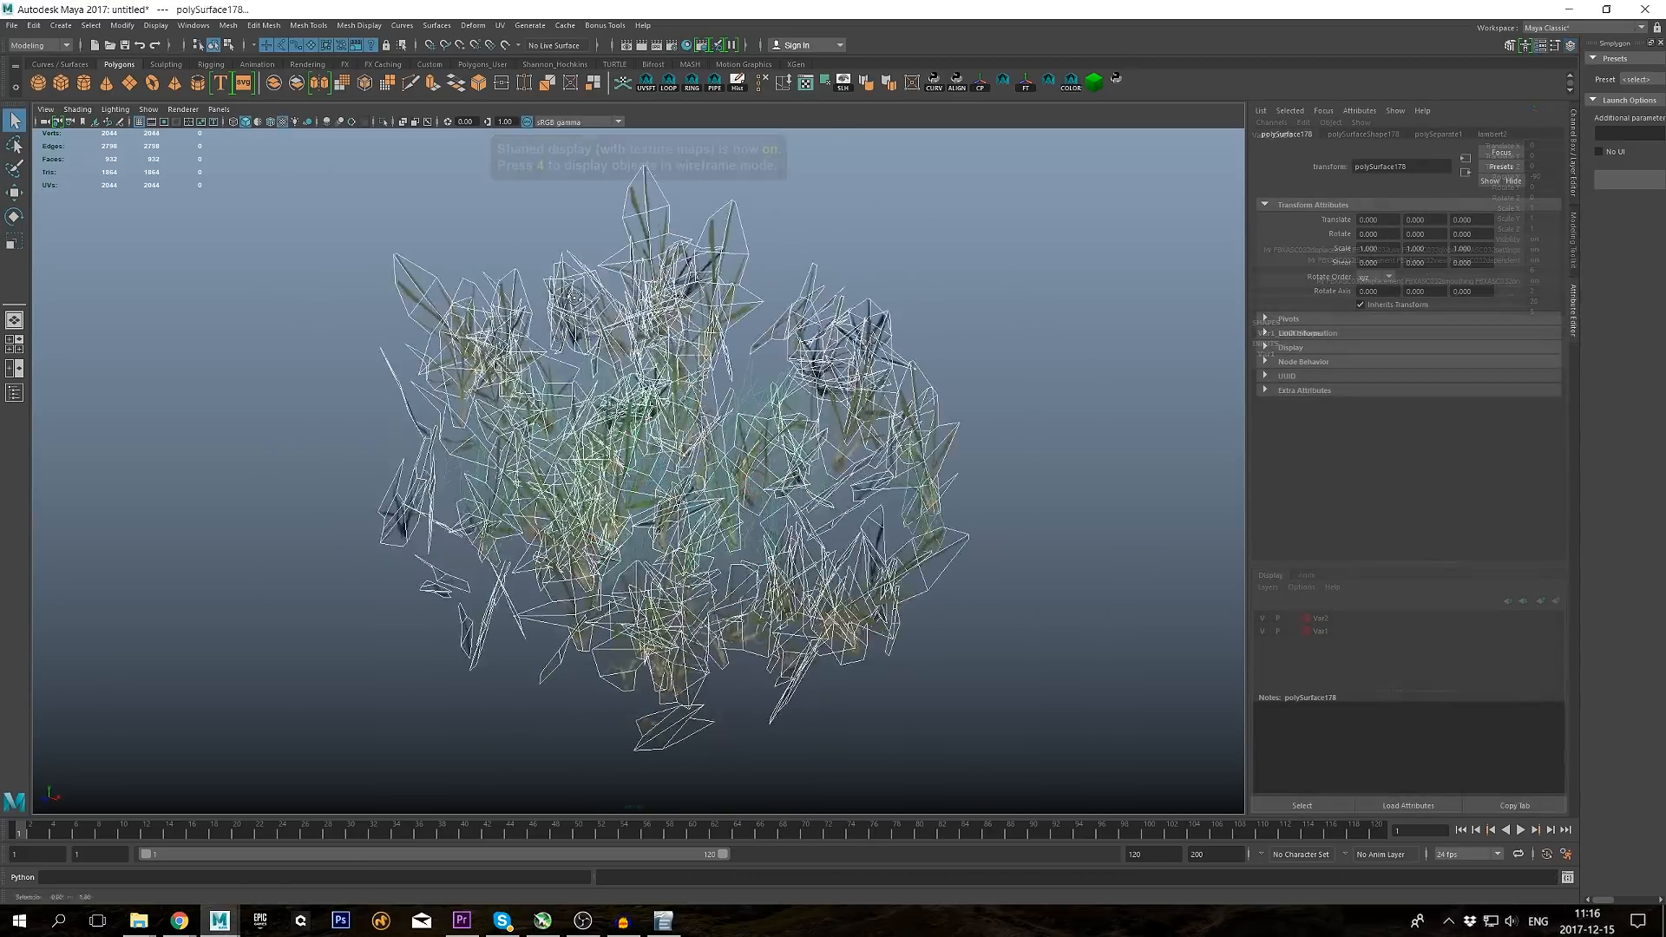
Step: Select a cluster of neighbouring grass pieces in the patch and combine them into one mesh
drag(791, 420, 831, 466)
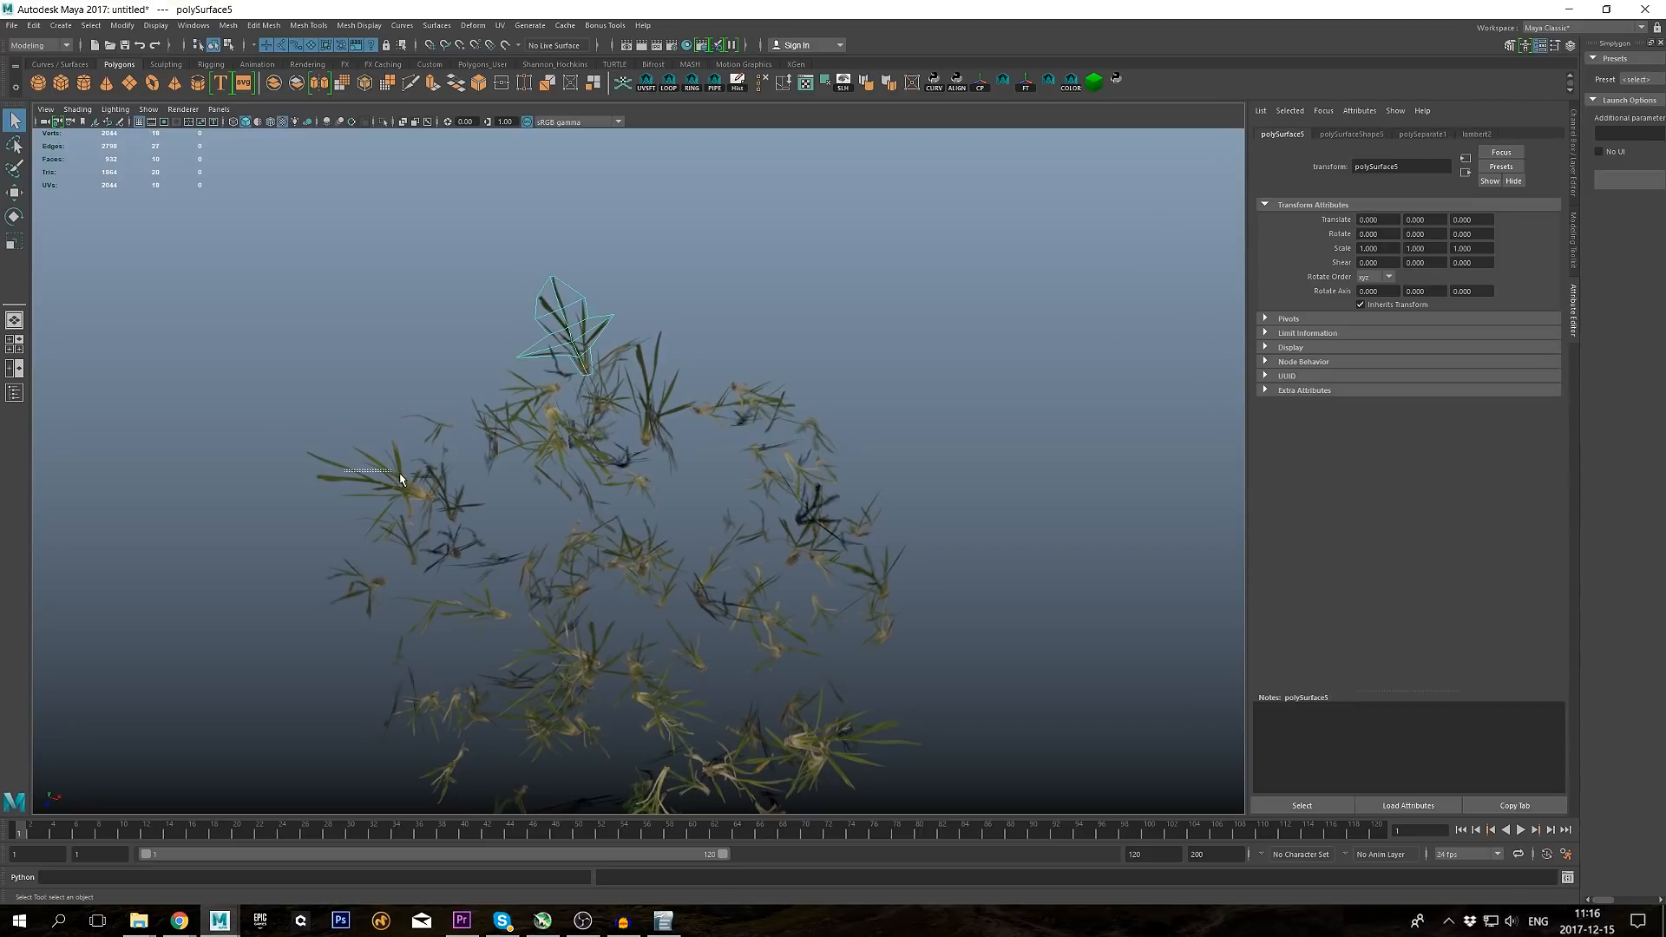
drag(400, 480, 458, 526)
alt+middle_drag(695, 521, 627, 434)
drag(826, 547, 773, 469)
alt+middle_drag(738, 521, 801, 457)
drag(863, 569, 746, 607)
drag(686, 669, 612, 590)
drag(503, 508, 577, 578)
click(274, 83)
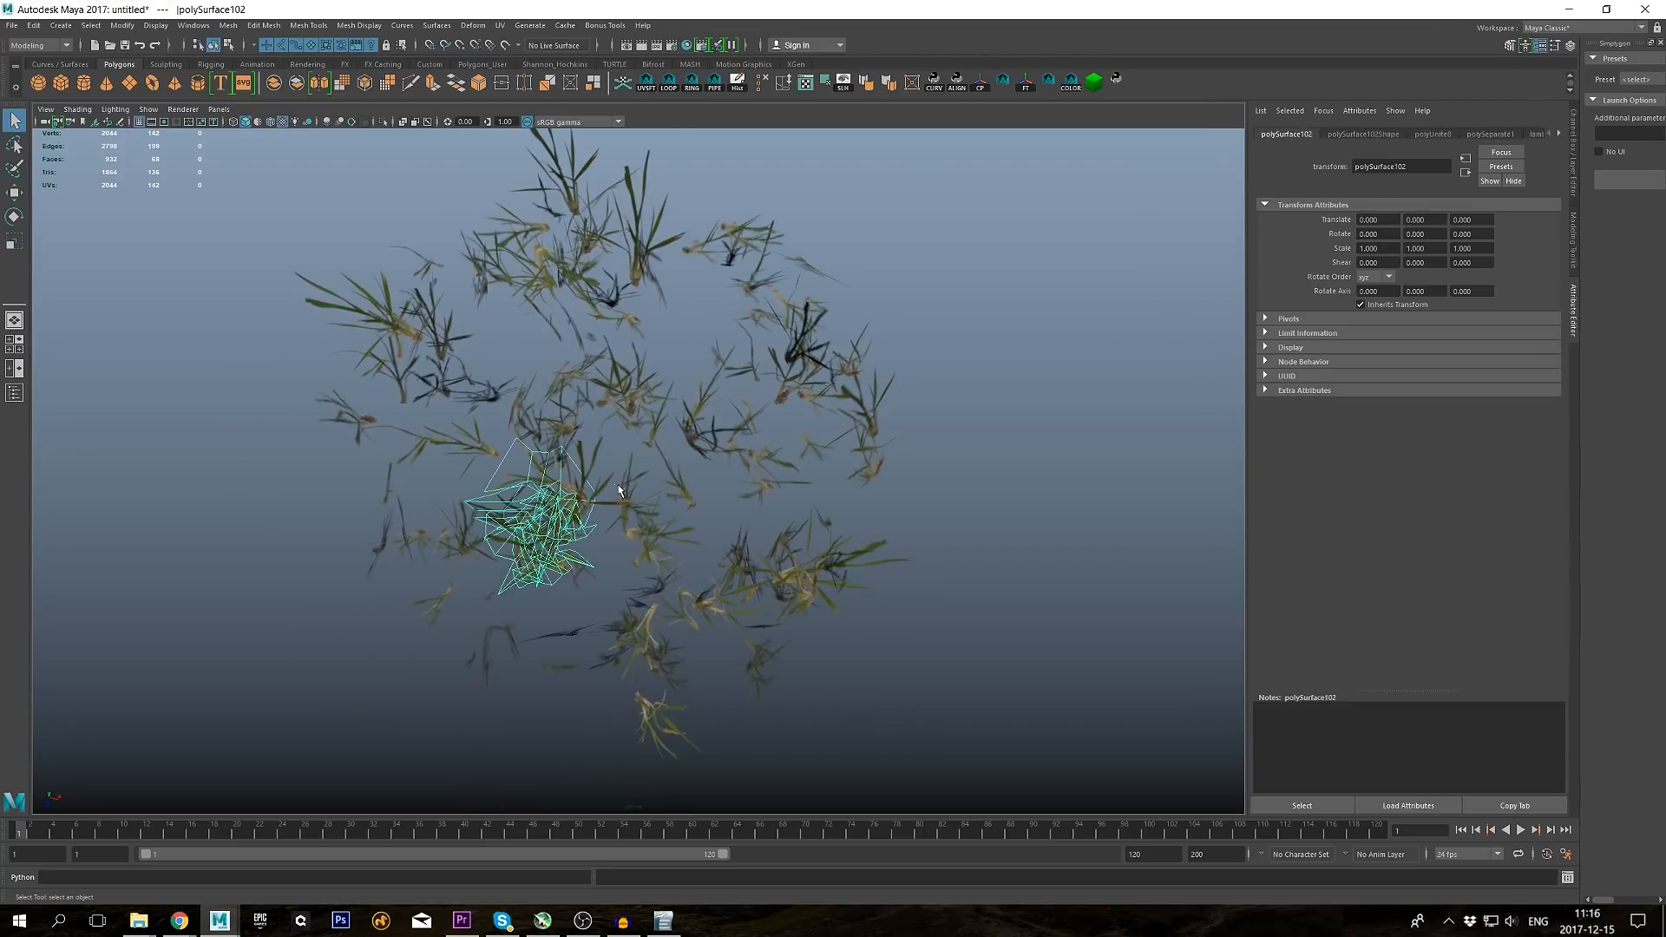
Step: Select further grass pieces and move the clumps out of the patch into a spaced-out row
shift+click(554, 439)
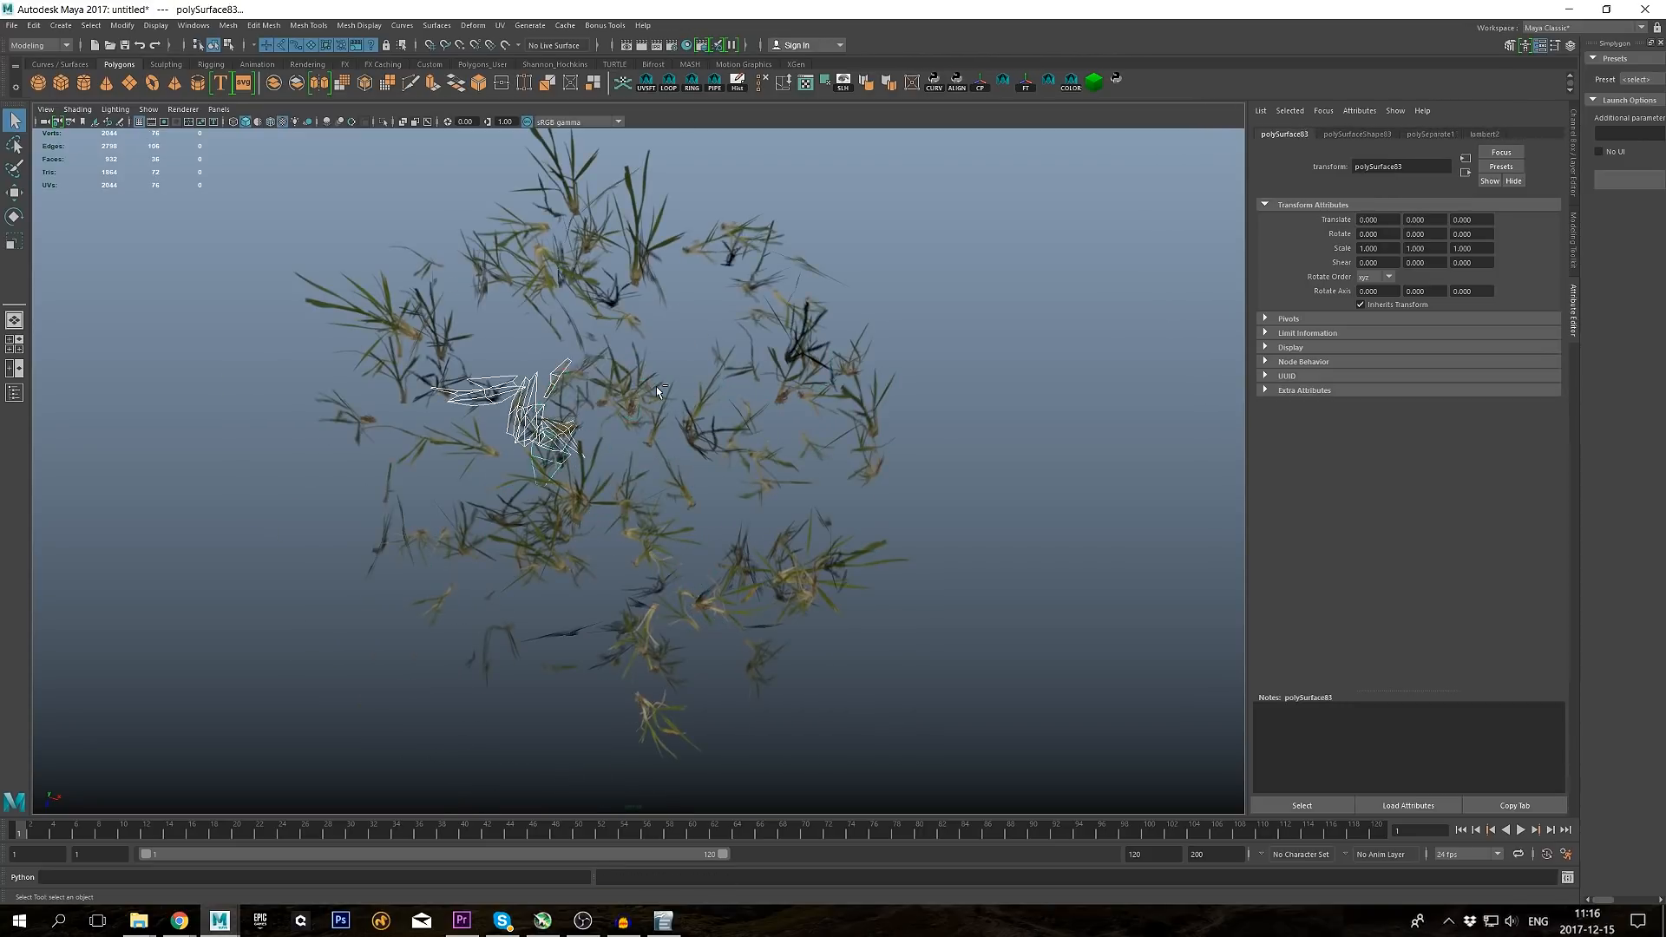
shift+click(390, 325)
scroll(657, 391, down, 3)
key(w)
drag(512, 425, 188, 367)
drag(706, 599, 937, 391)
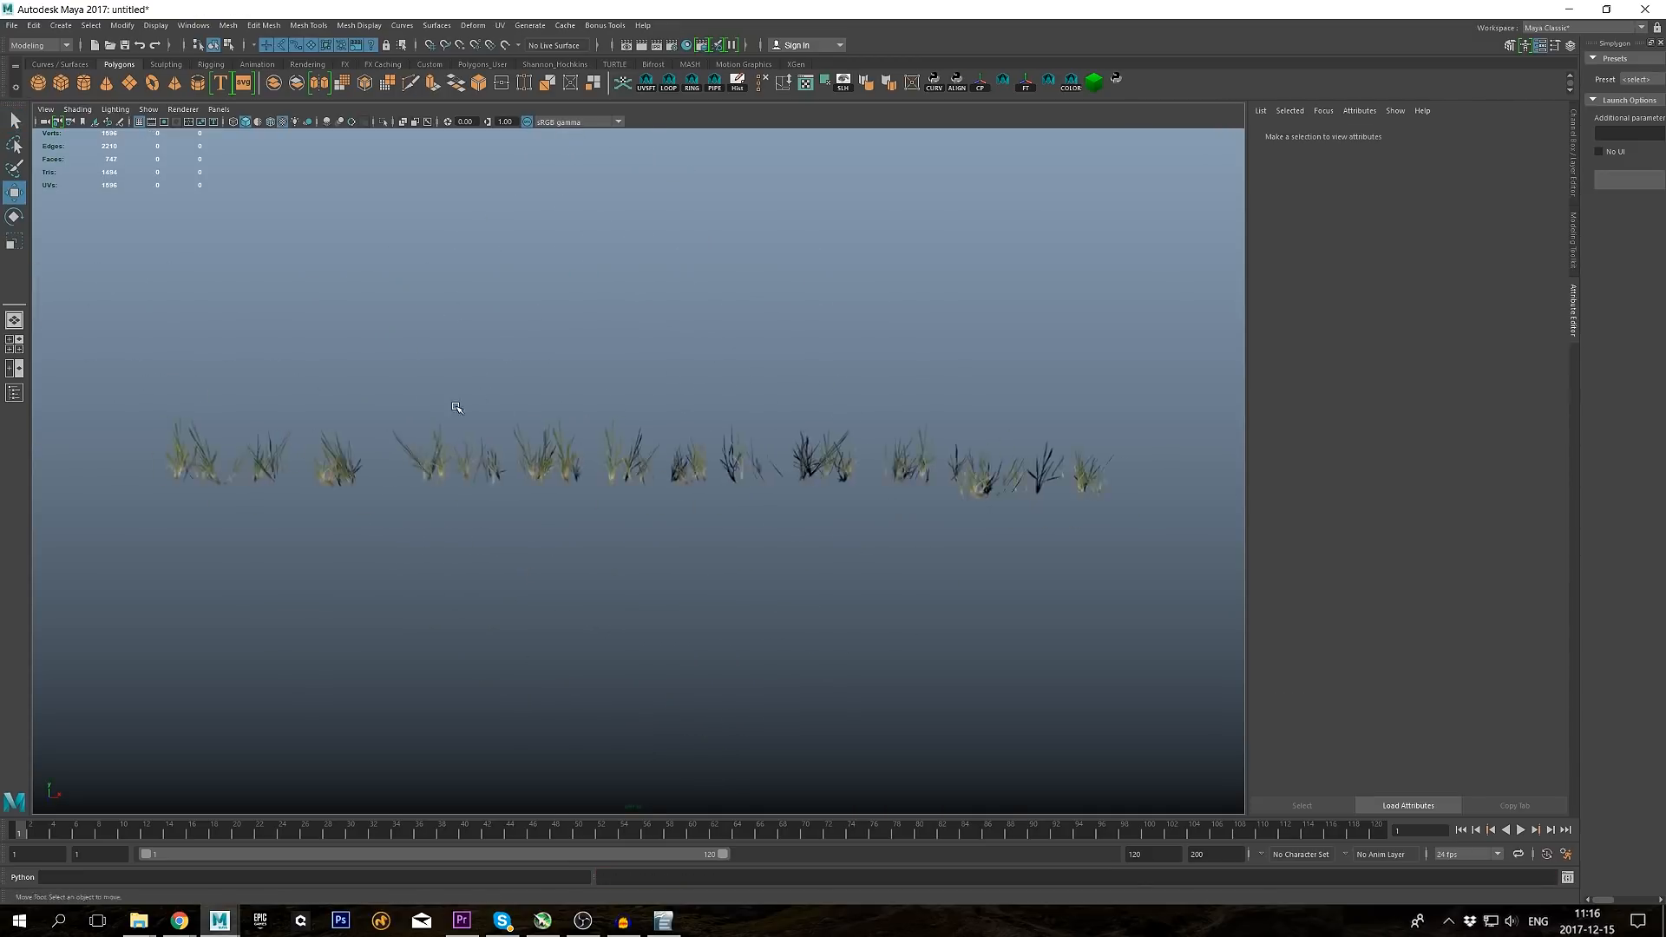
Step: Show the row of grass clumps with textures in an orthographic side-on view
key(space)
key(space)
key(6)
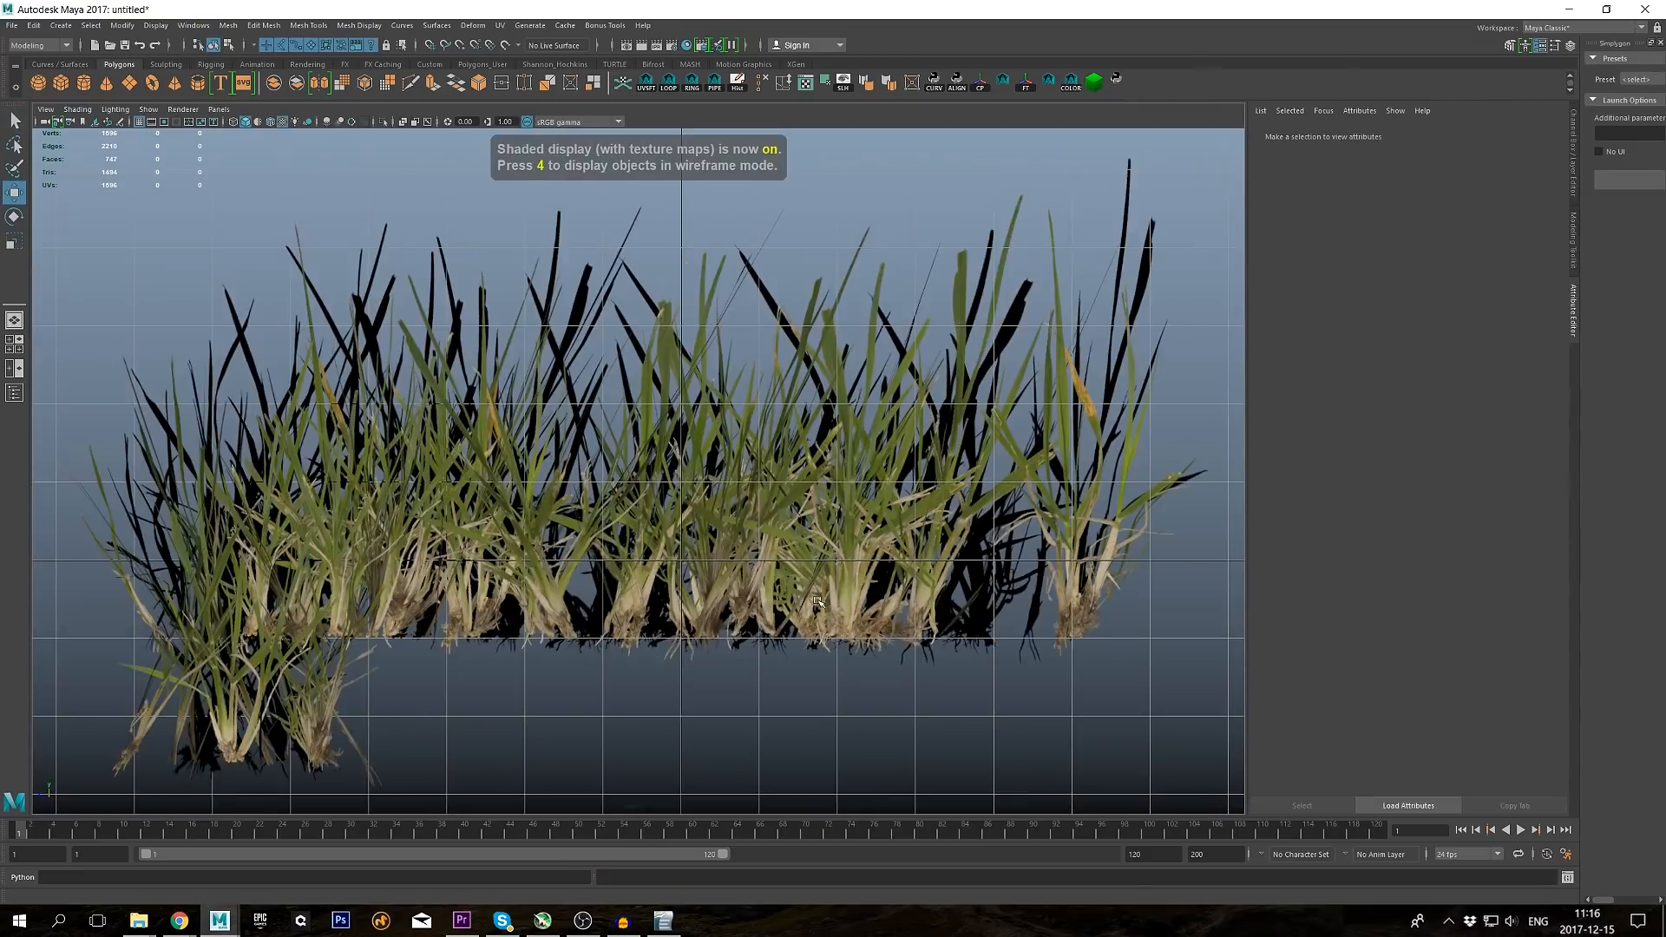
Step: Slide the outer grass clumps inward in the side-on view so they bunch together at the centre
scroll(818, 601, down, 1)
click(261, 676)
drag(247, 520, 640, 434)
scroll(711, 662, down, 3)
click(300, 521)
drag(343, 455, 552, 455)
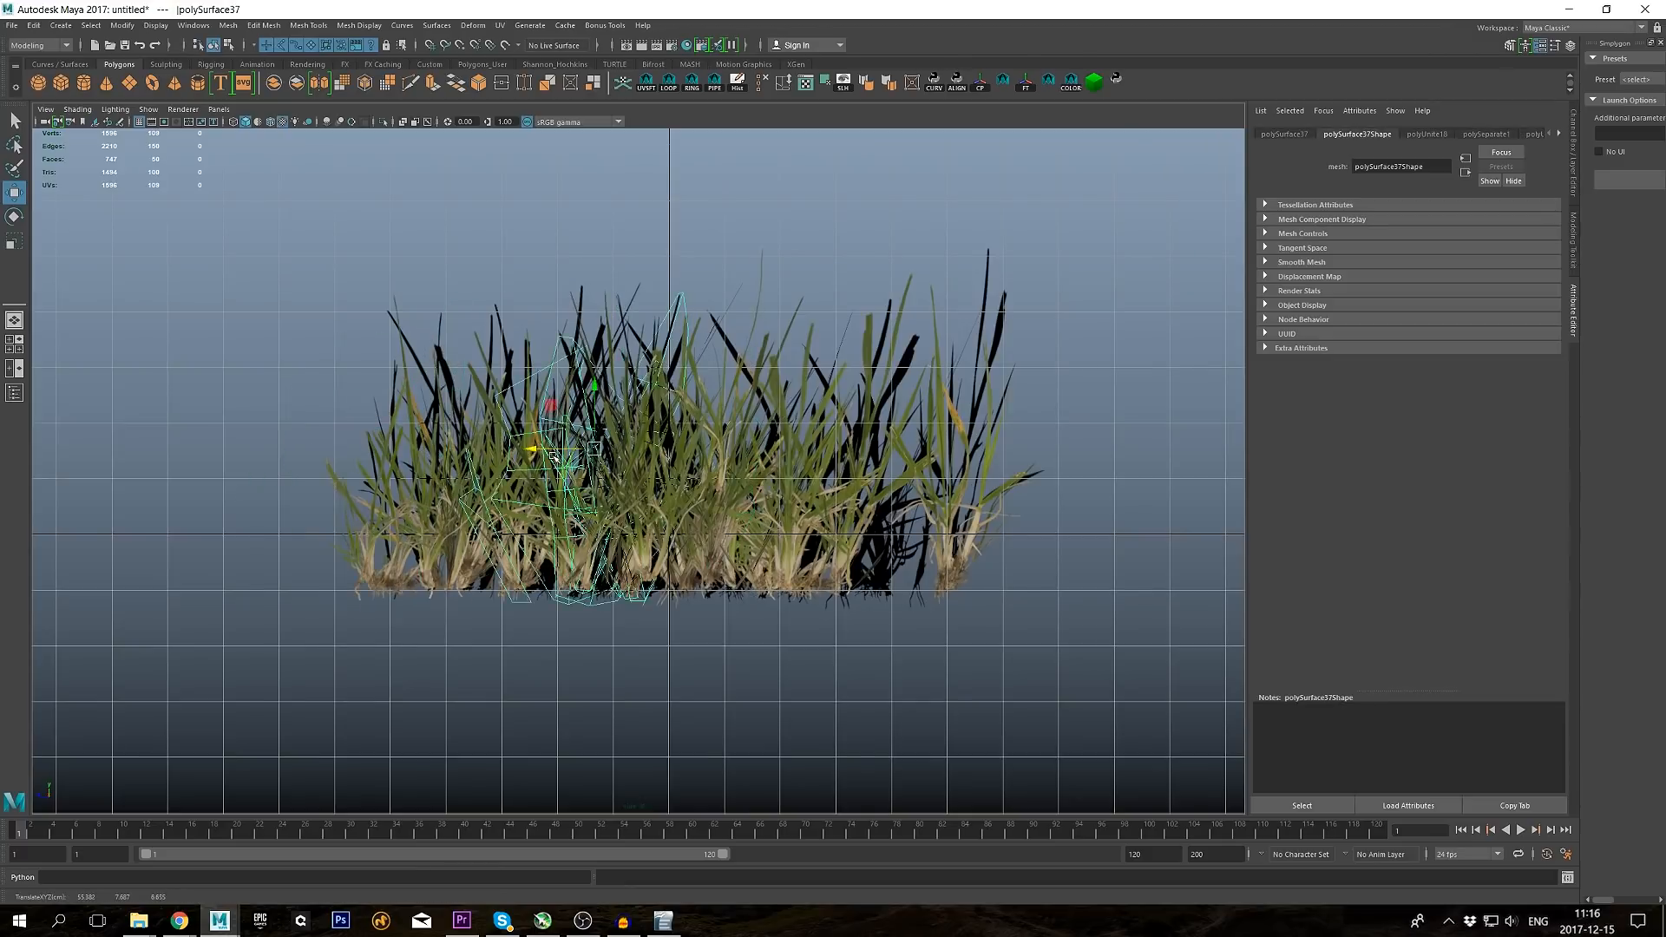
click(955, 521)
drag(816, 427, 584, 427)
click(382, 521)
drag(397, 455, 556, 455)
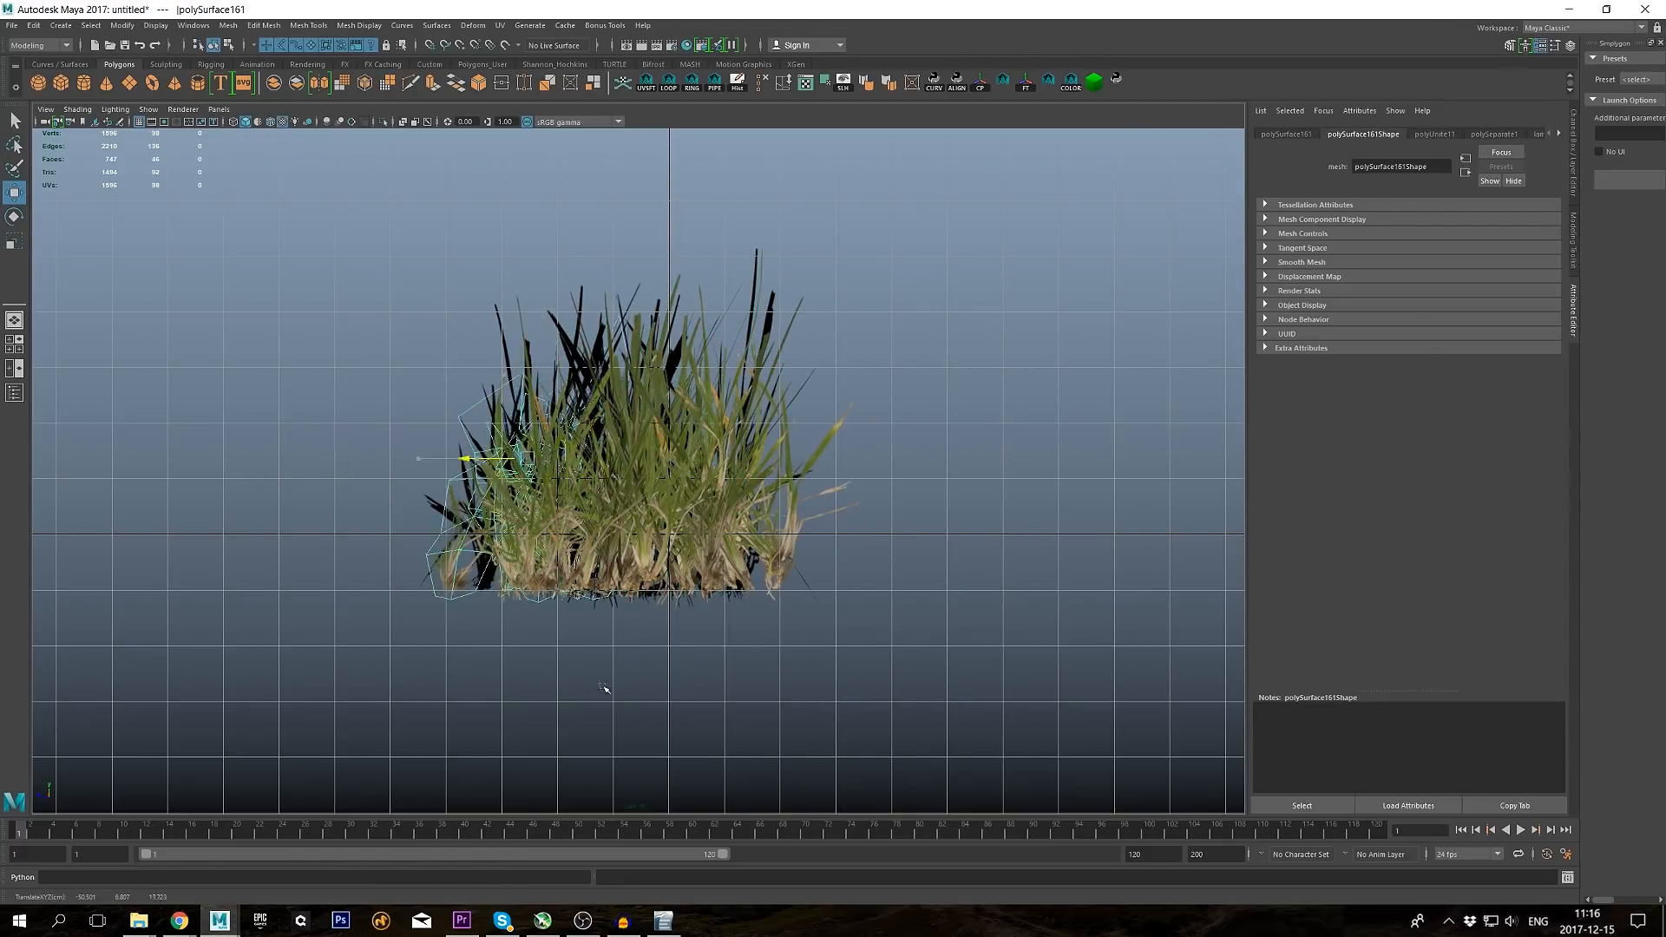
Step: Show the textured clumps in perspective, select groups of them and shift each group along the row
key(space)
key(space)
key(a)
key(6)
click(770, 632)
drag(82, 432, 323, 512)
drag(316, 471, 368, 472)
ctrl+shift+drag(173, 390, 417, 512)
drag(289, 471, 330, 471)
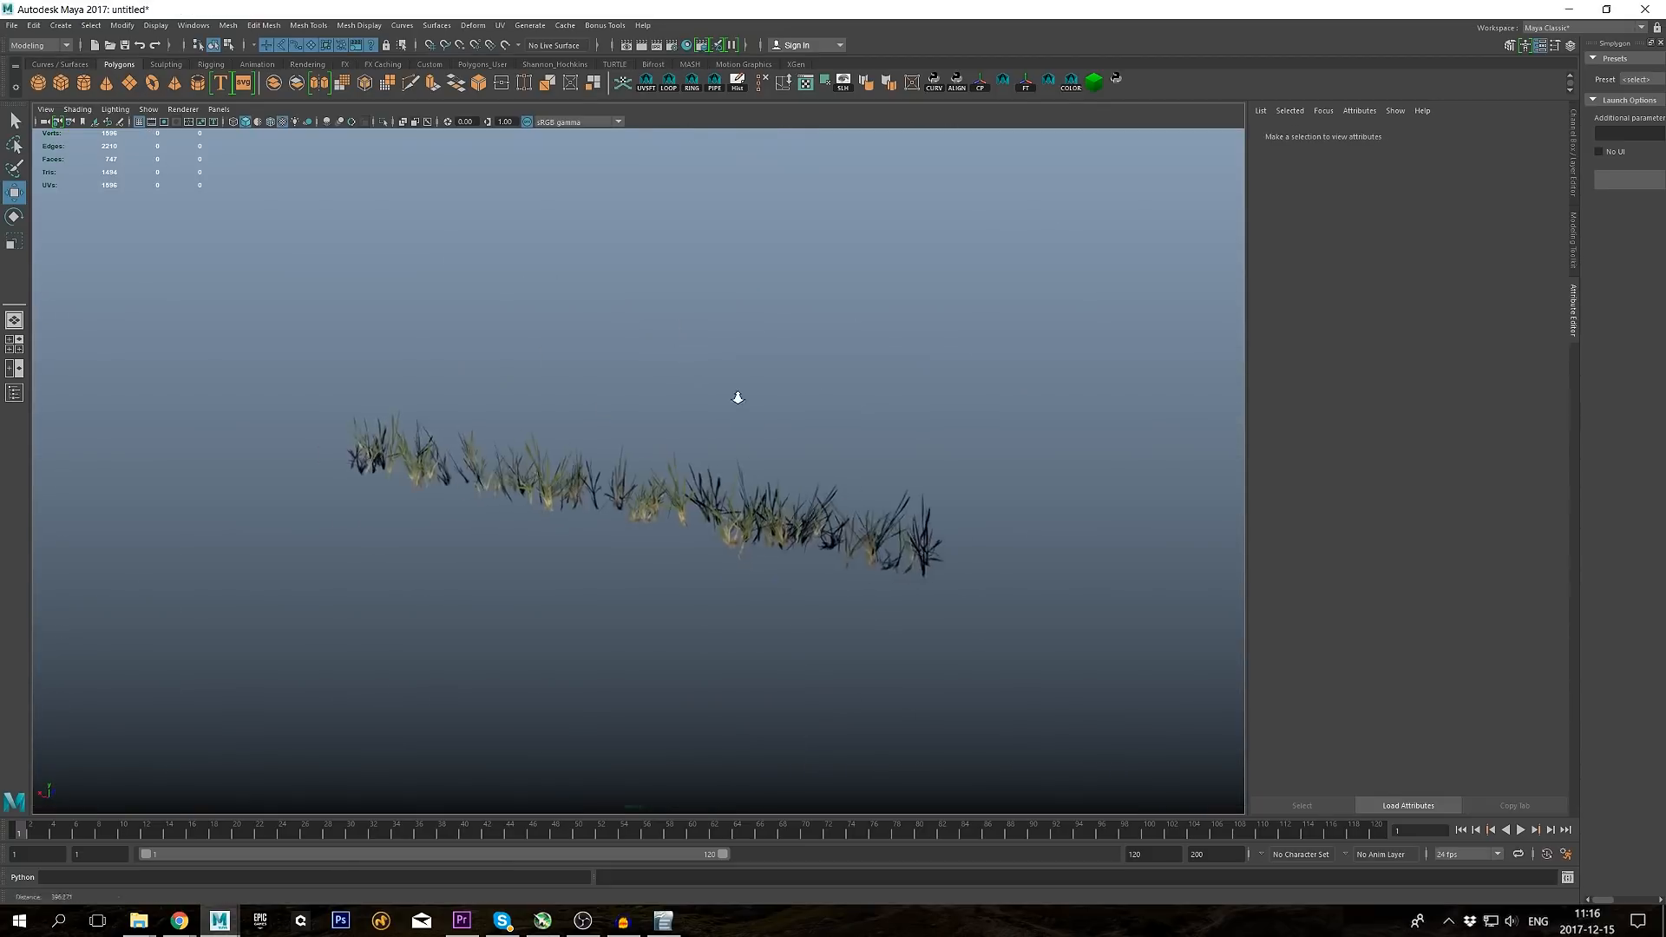
Step: Select all the grass clumps, add a lattice deformer around them and set its T divisions to 3
alt+drag(738, 397, 726, 449)
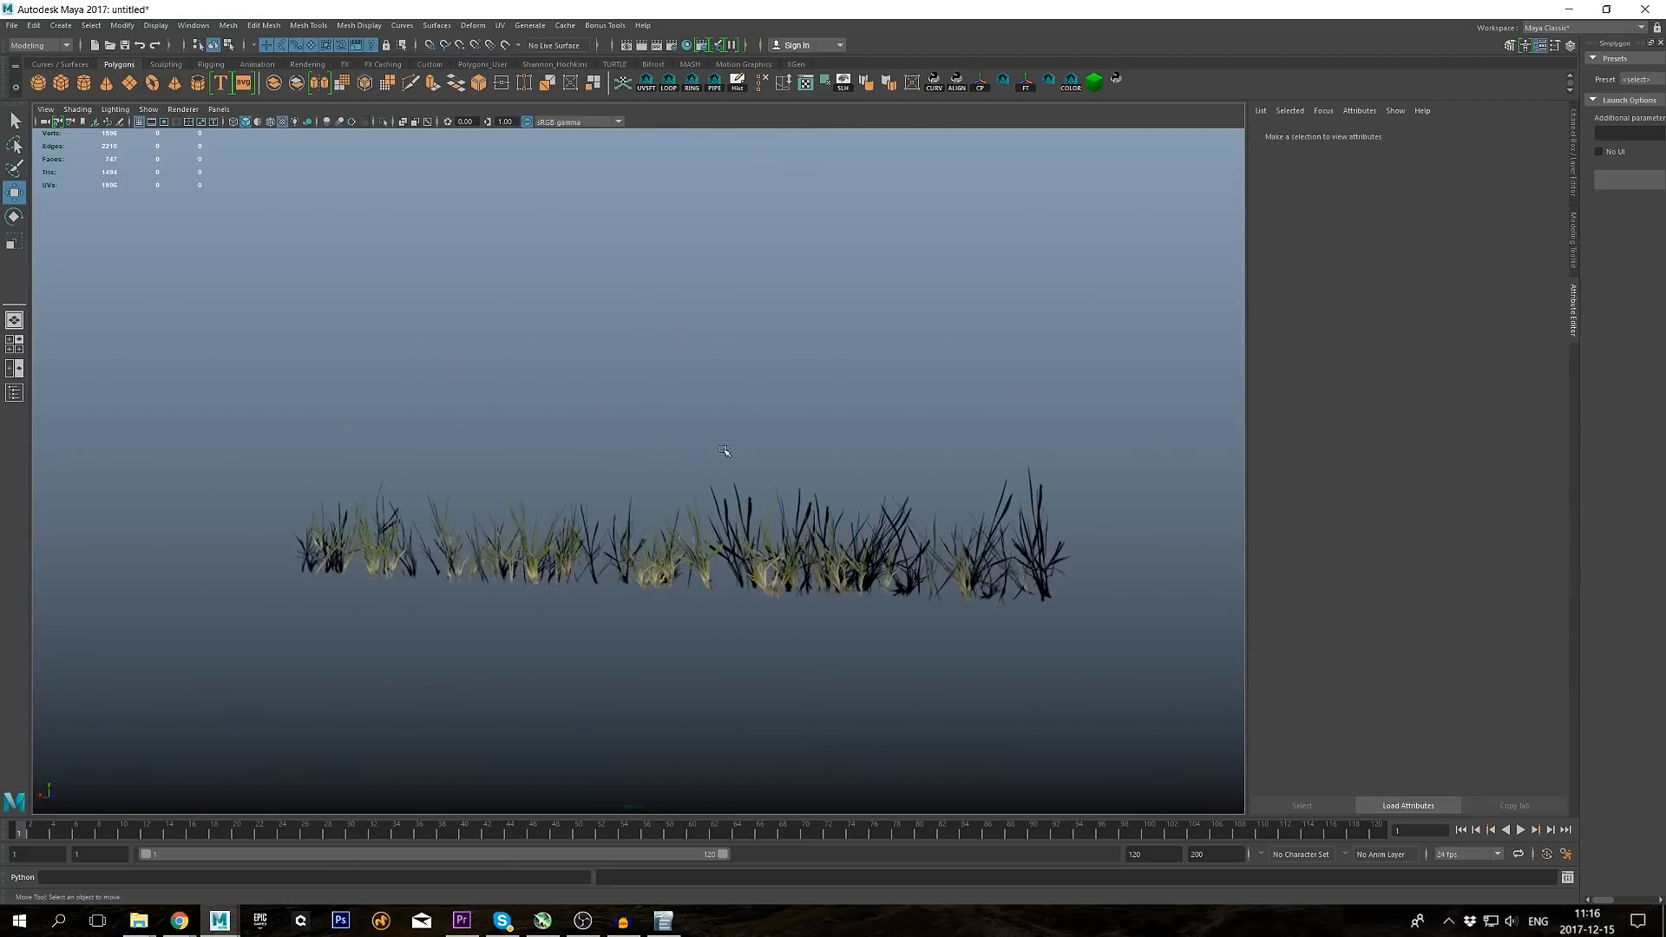
alt+right_drag(726, 450, 642, 416)
drag(937, 607, 365, 373)
alt+drag(801, 459, 608, 513)
click(473, 25)
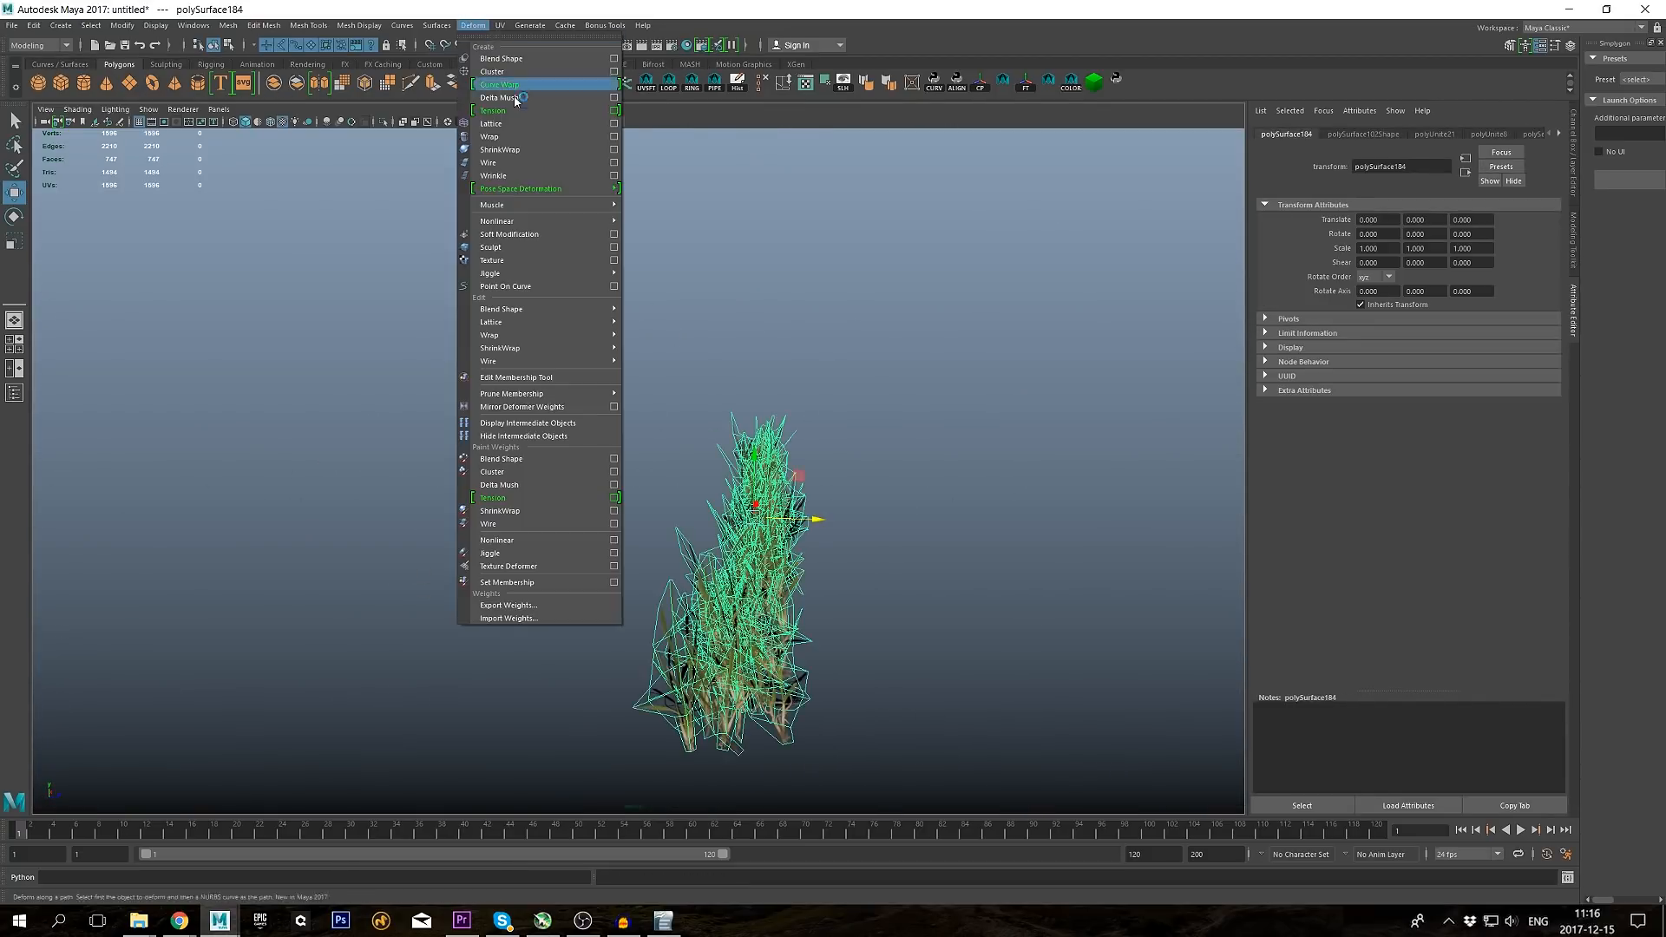
click(520, 125)
alt+drag(1237, 460, 904, 392)
key(ctrl+a)
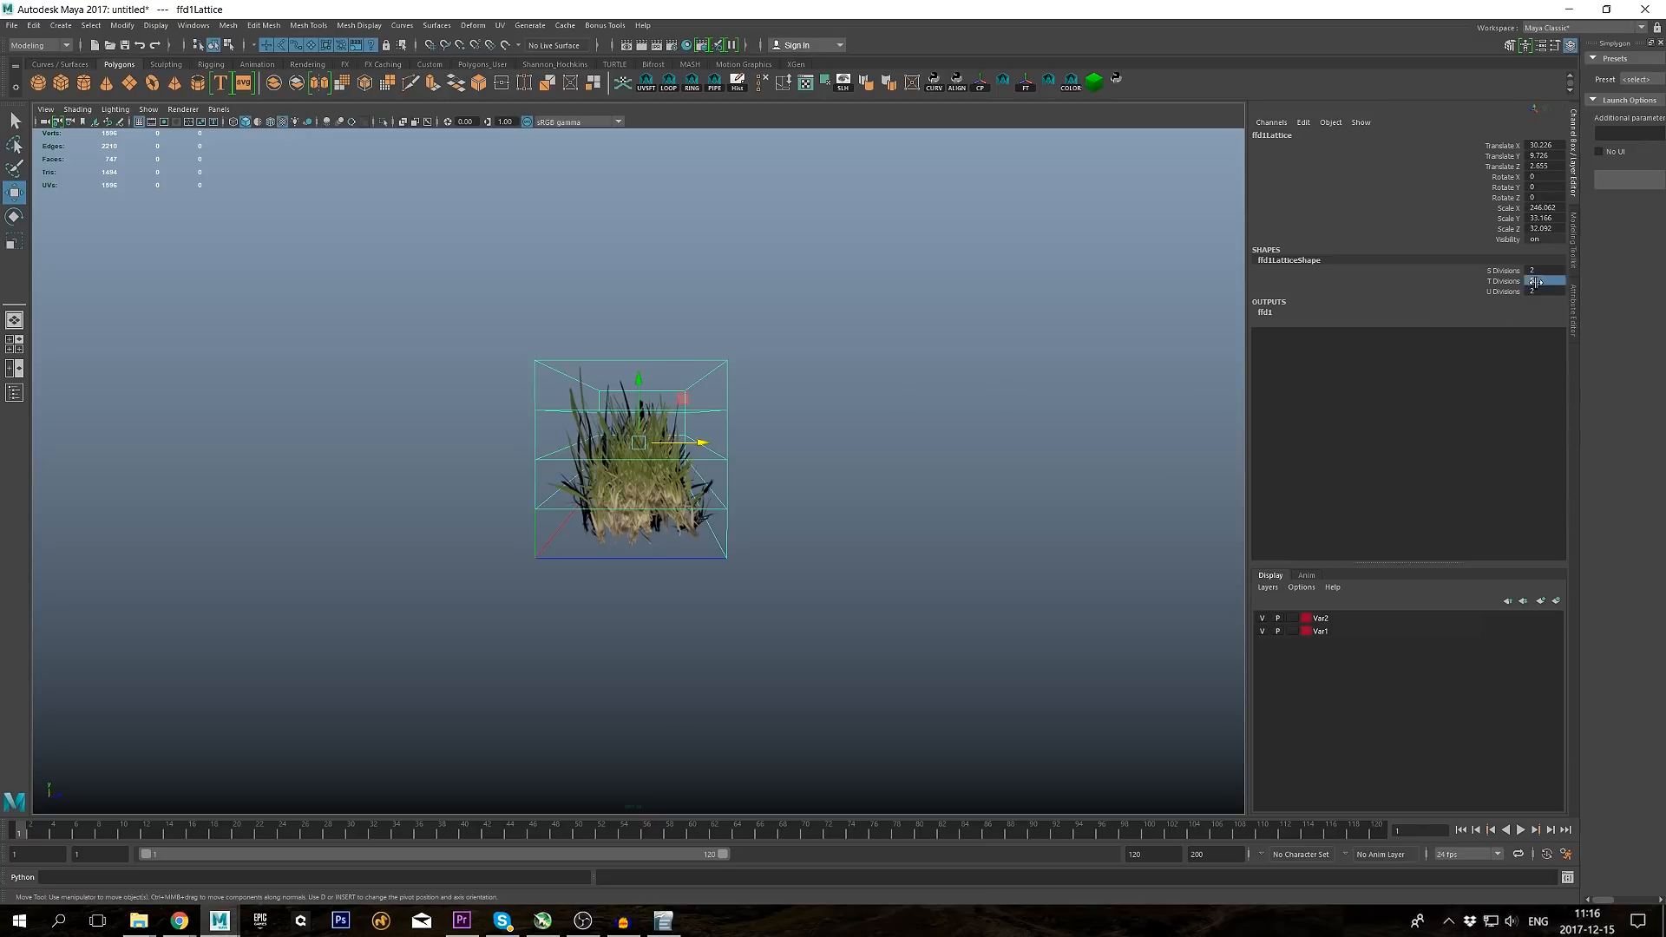
Step: Select the bottom row of lattice points in the side-on view and scale it inward to narrow the grass base
key(space)
key(space)
alt+middle_drag(498, 487, 499, 432)
key(F9)
drag(498, 569, 1084, 804)
scroll(1084, 804, up, 1)
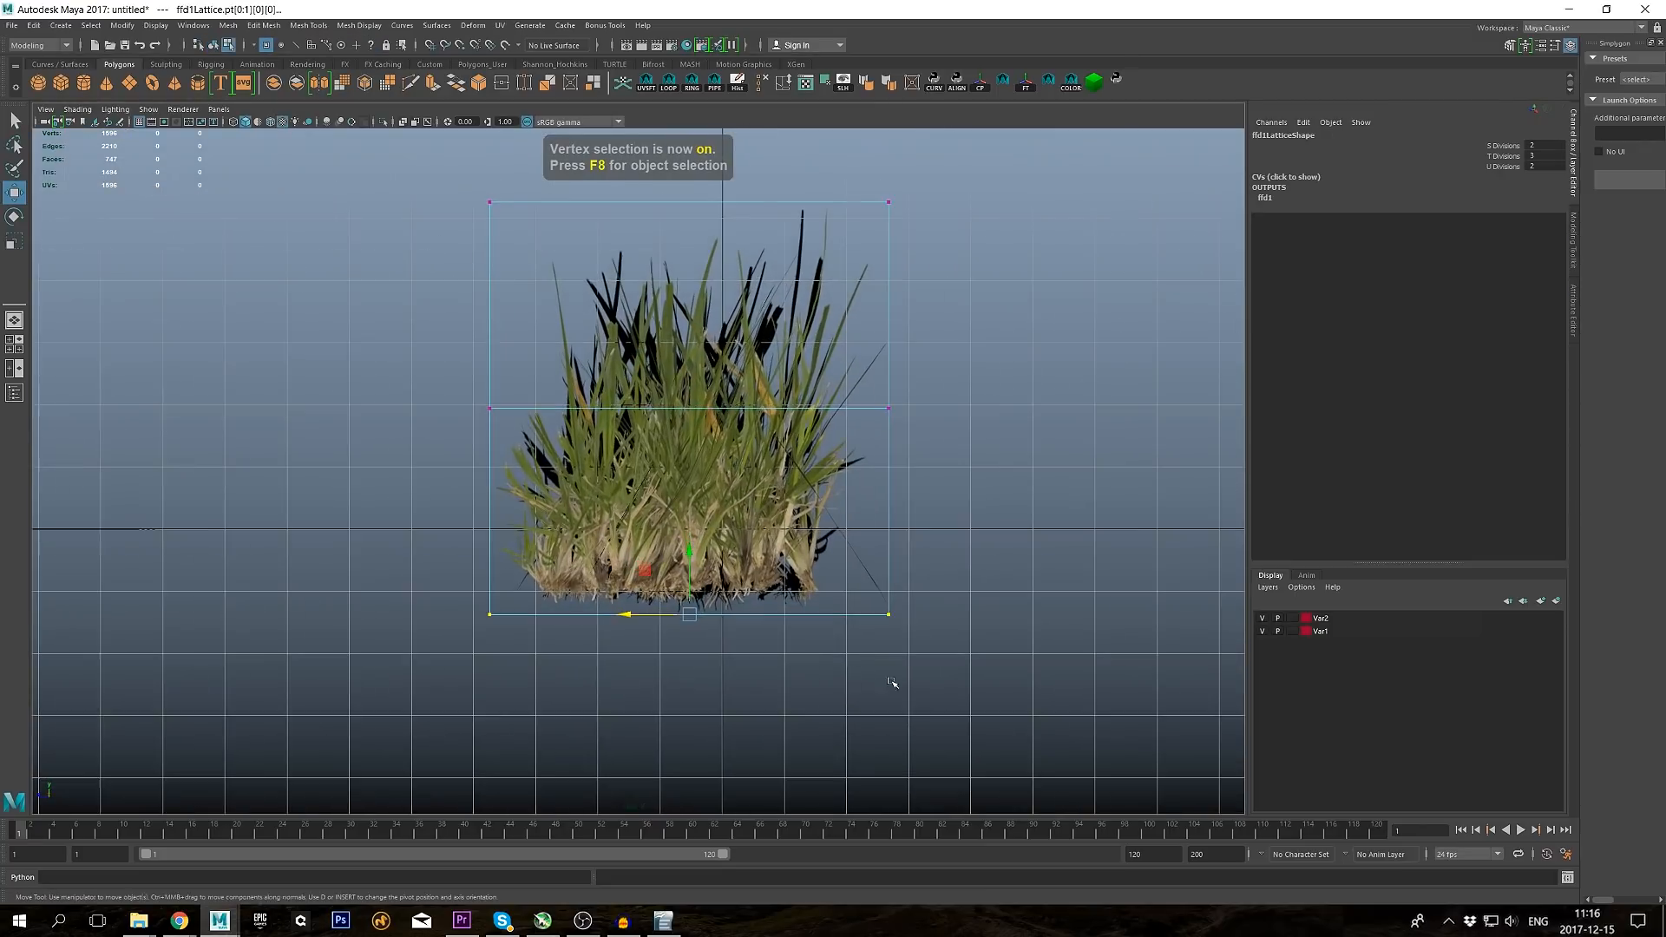
drag(668, 624, 673, 624)
Step: Scale the lattice's middle points and widen its top points so the blades flare outward toward the tips
alt+middle_drag(421, 276, 426, 435)
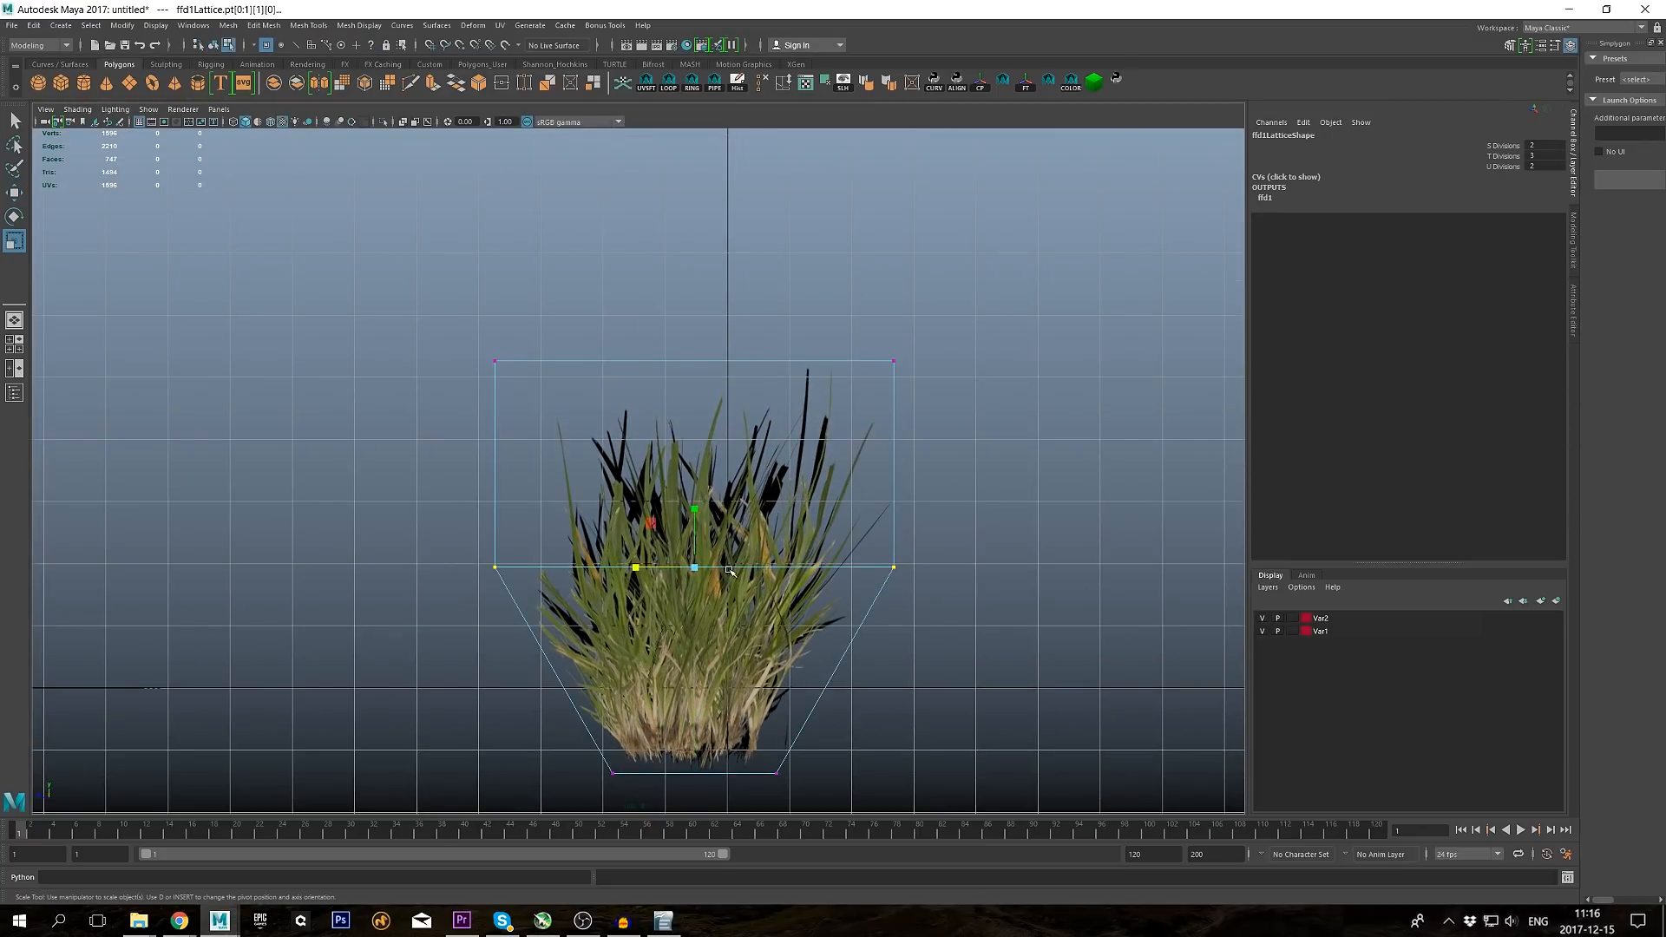
middle_drag(729, 570, 655, 571)
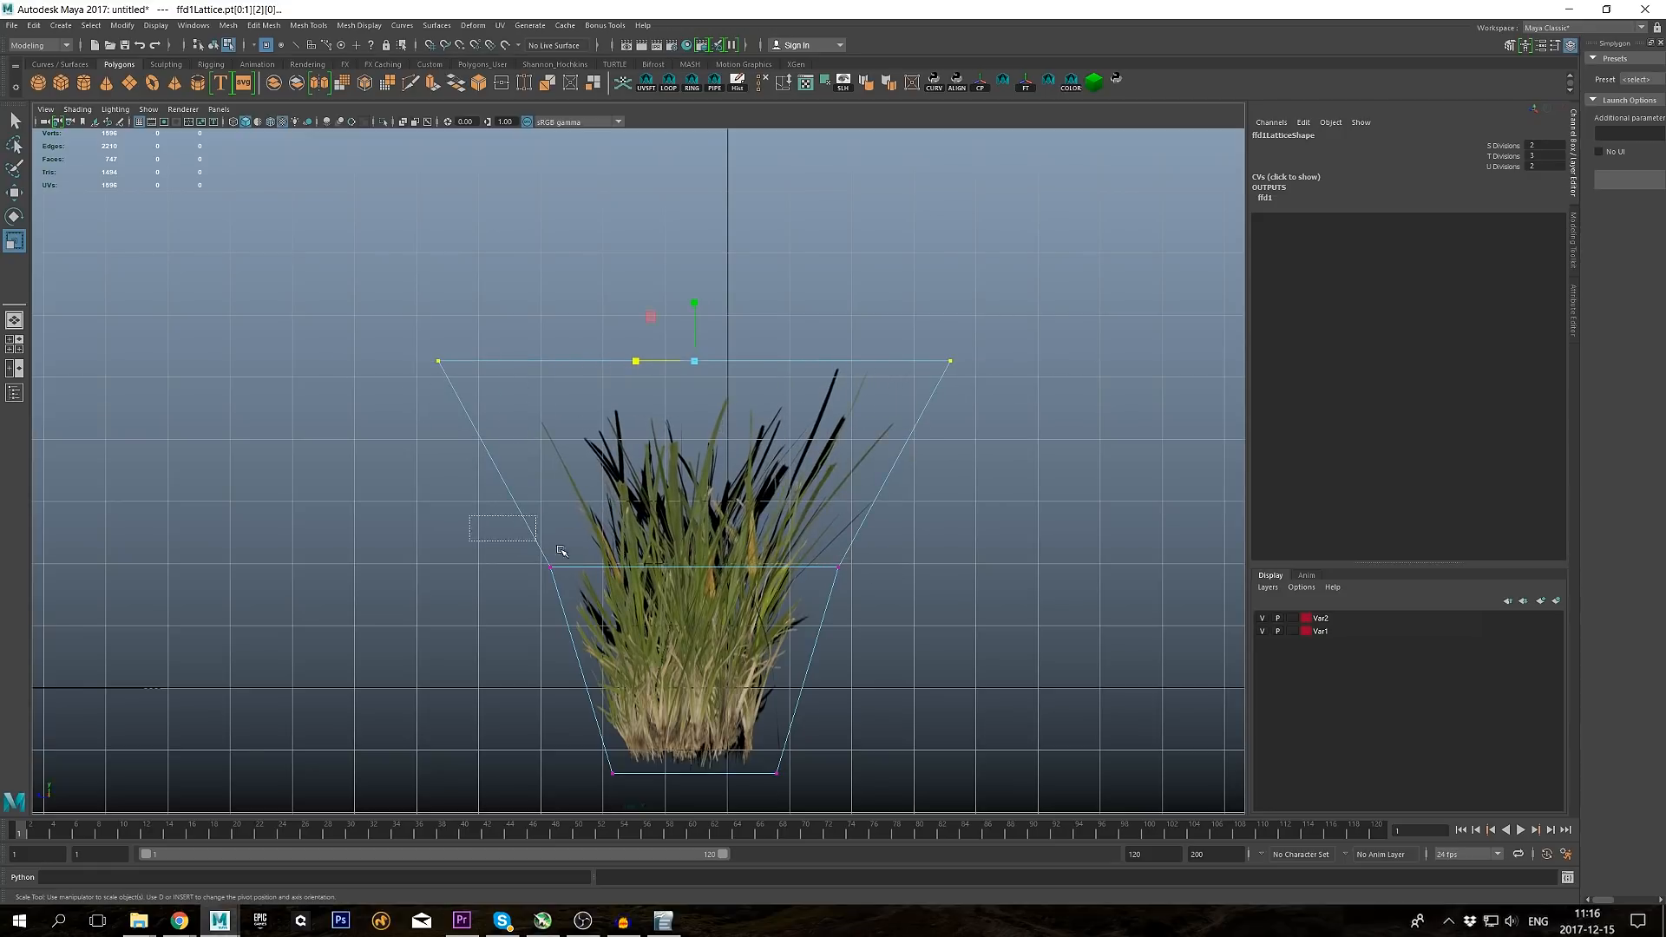
drag(562, 551, 877, 590)
middle_drag(876, 590, 982, 668)
alt+middle_drag(637, 410, 651, 423)
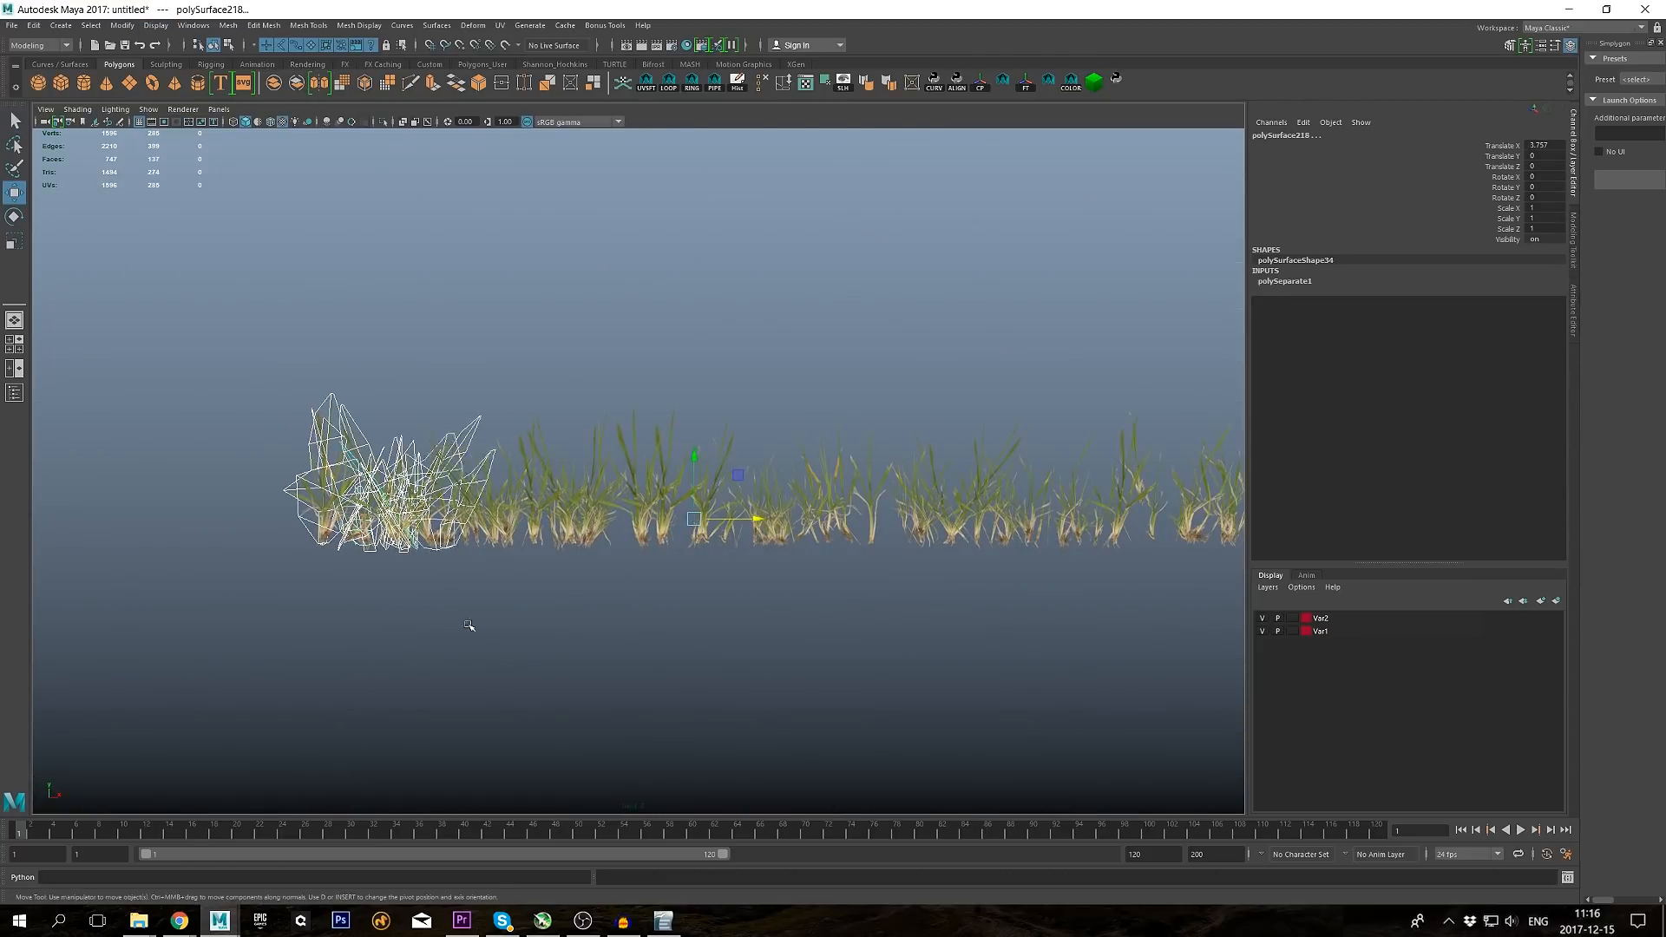
Step: Select successive clumps along the row and slide them closer together into a continuous strip
shift+drag(607, 612, 657, 521)
middle_drag(642, 660, 718, 662)
shift+drag(737, 616, 795, 520)
middle_drag(774, 647, 556, 624)
shift+drag(471, 621, 632, 520)
middle_drag(664, 617, 938, 629)
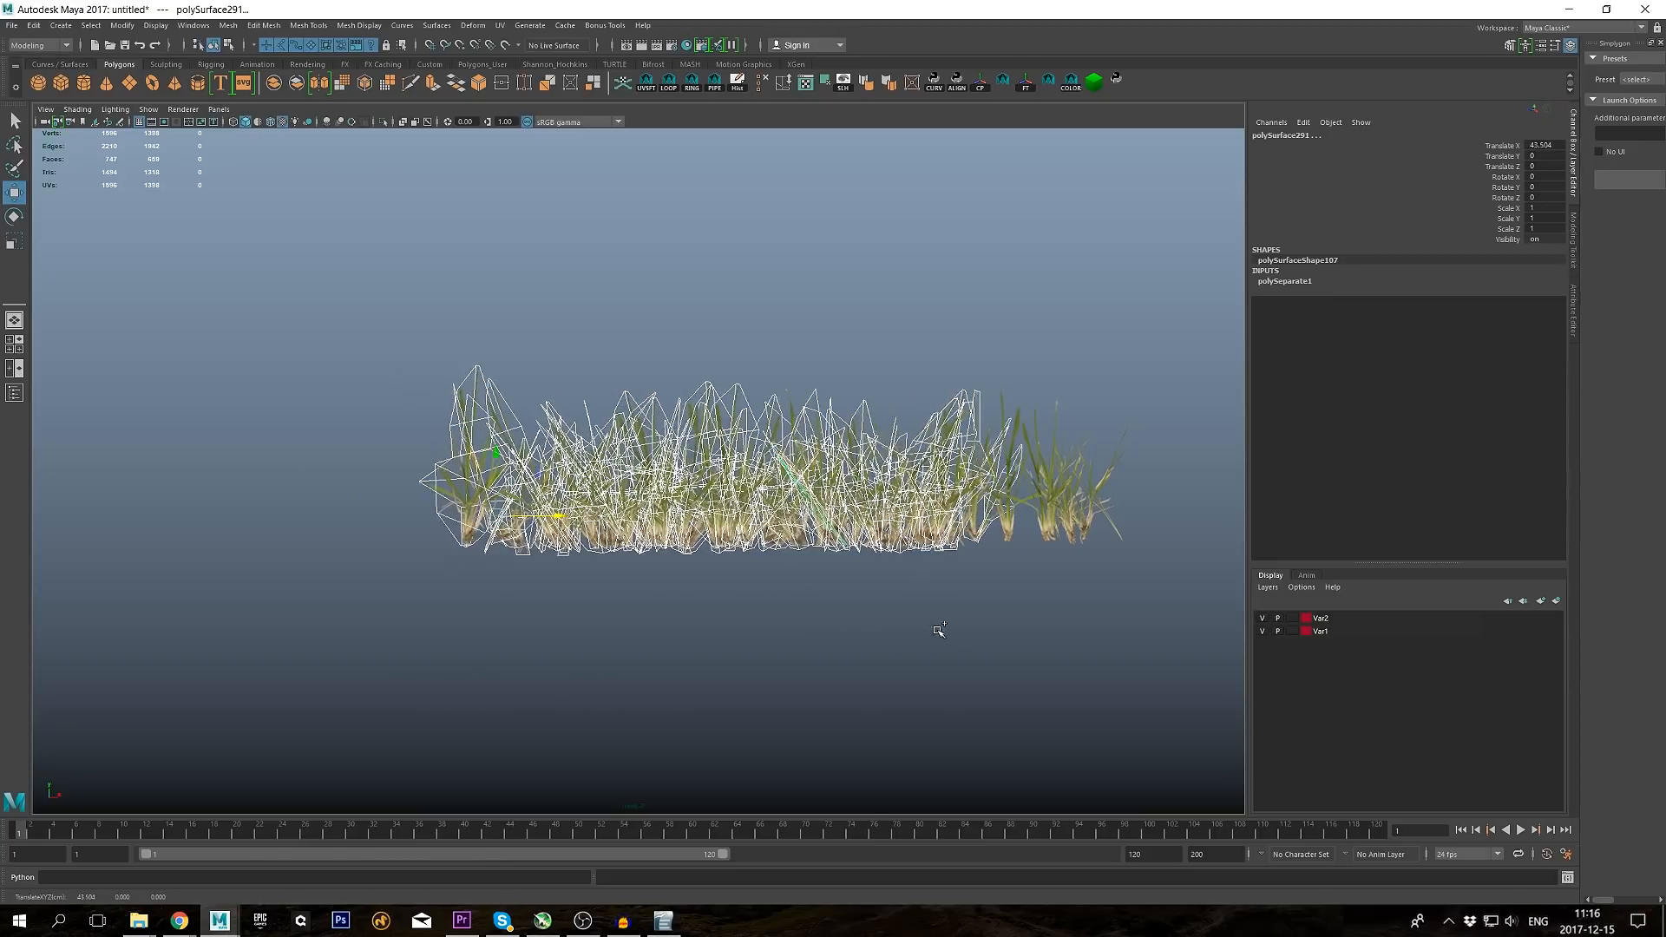
Step: Combine all the clumps into one mesh and show the grid
click(937, 642)
alt+drag(556, 365, 711, 364)
click(608, 512)
click(123, 25)
click(175, 156)
key(w)
mouse_move(555, 347)
alt+mouse_down()
mouse_move(814, 240)
mouse_move(556, 347)
alt+mouse_up()
drag(199, 373, 964, 633)
click(274, 82)
click(155, 25)
click(163, 54)
alt+drag(364, 347, 434, 347)
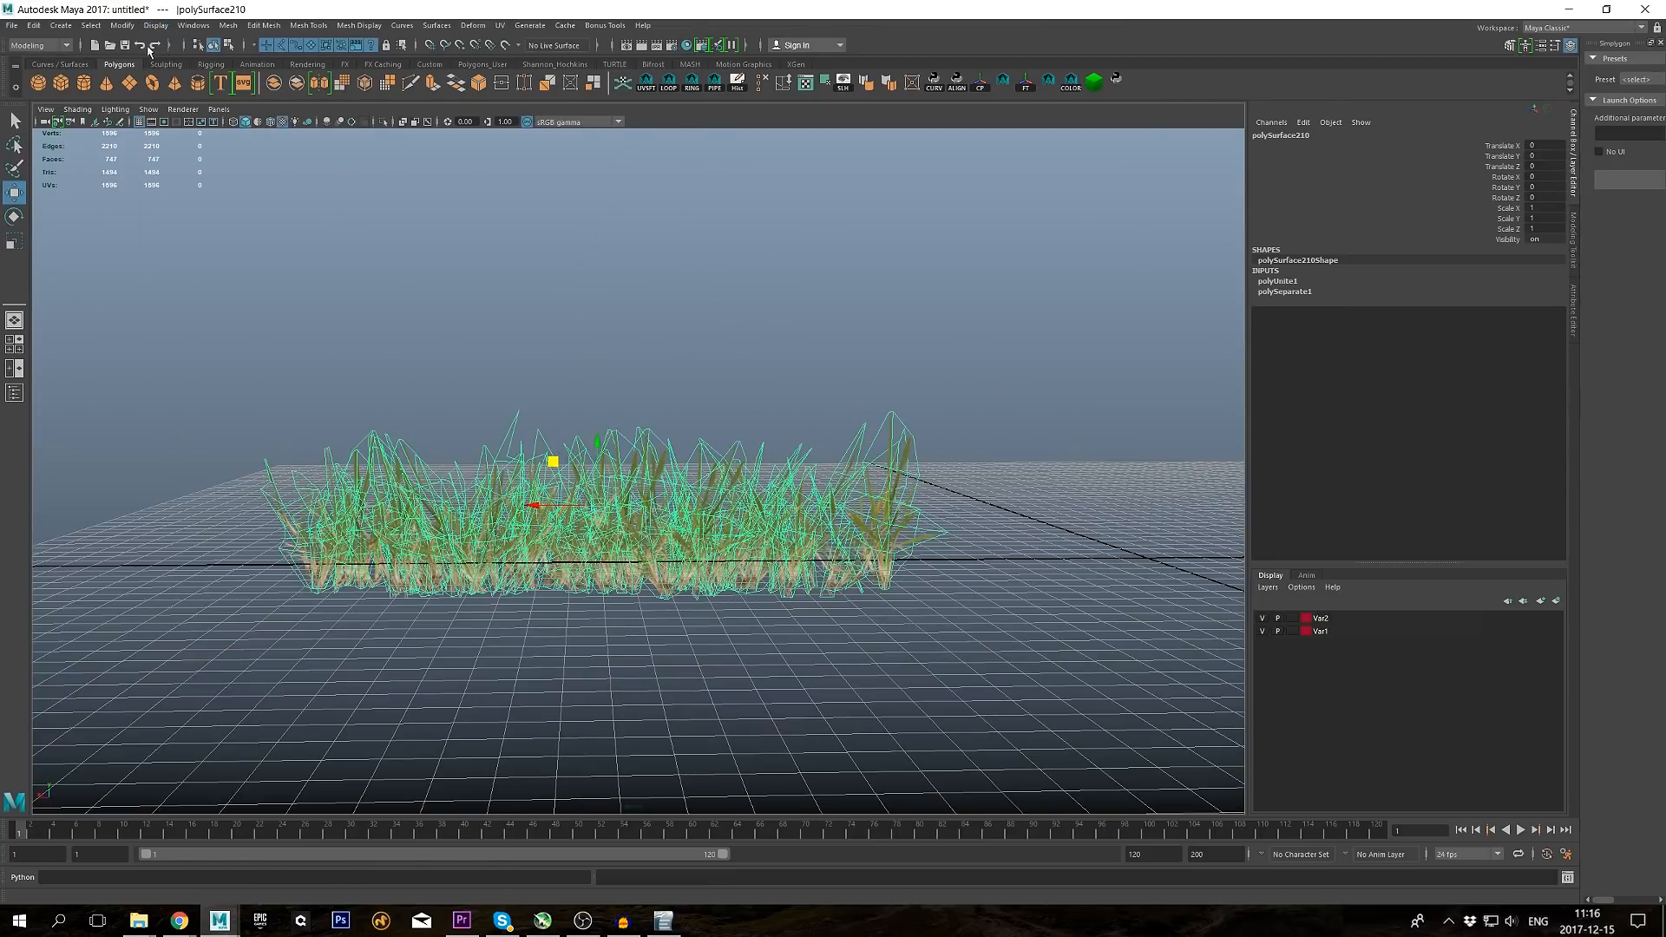
Step: Center the combined grass strip's pivot and move the strip to the grid origin
click(122, 26)
click(146, 121)
key(d)
alt+drag(599, 491, 694, 573)
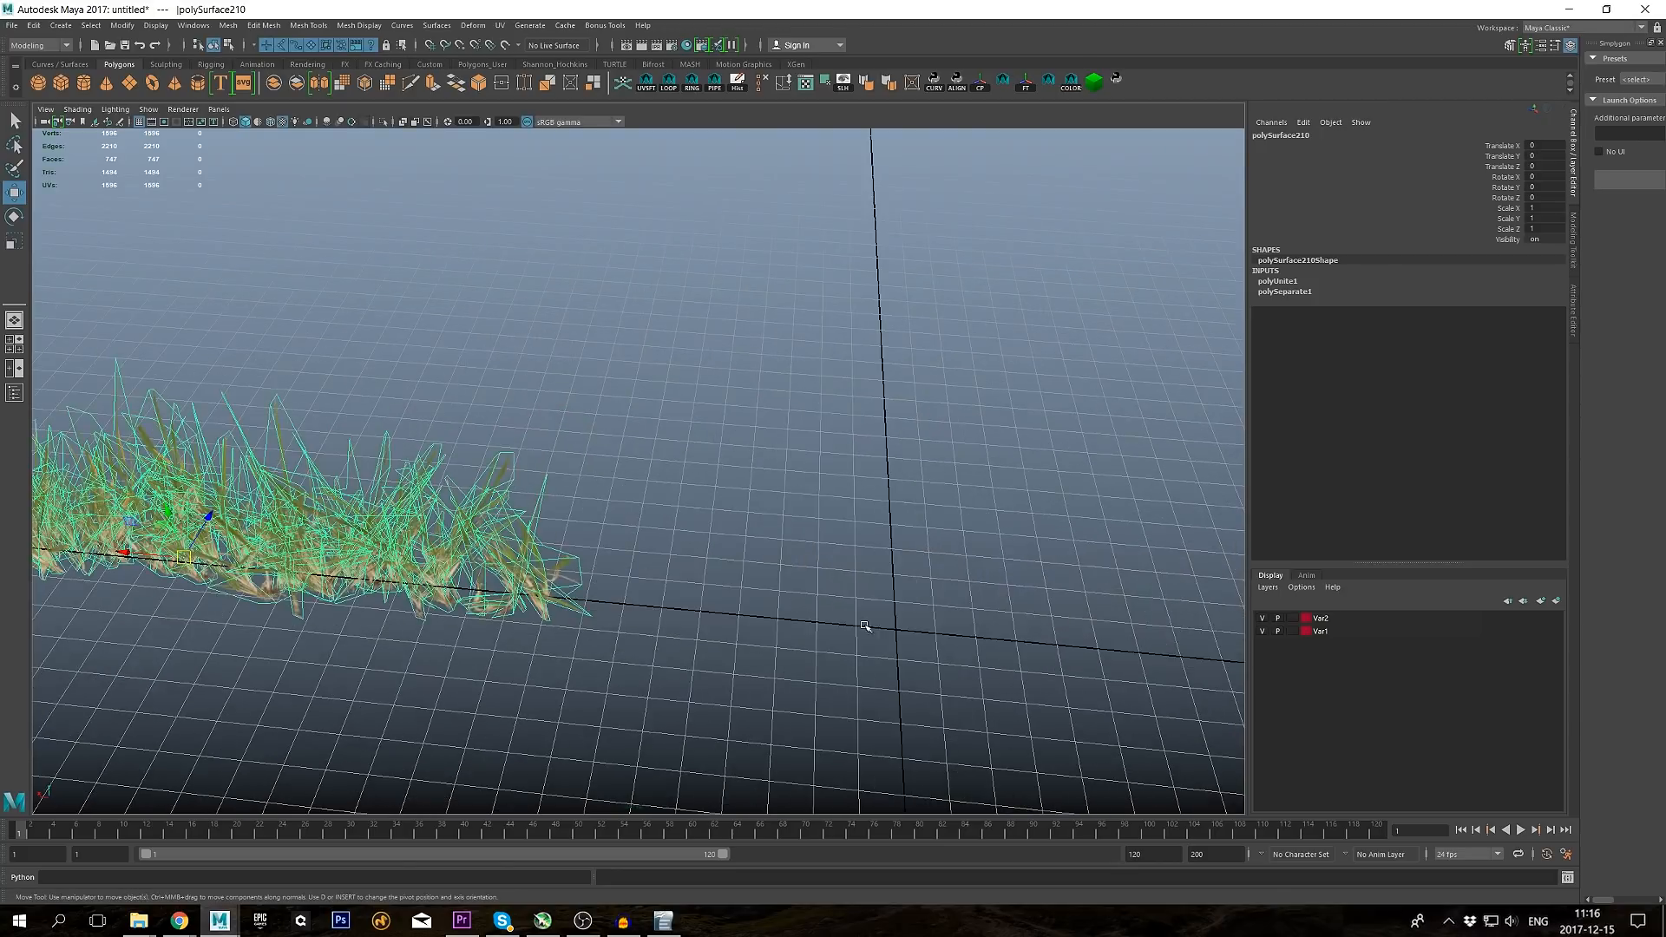
drag(299, 559, 896, 627)
alt+drag(781, 521, 660, 434)
Step: Export the grass strip as Line.obj
click(781, 261)
click(608, 512)
click(11, 26)
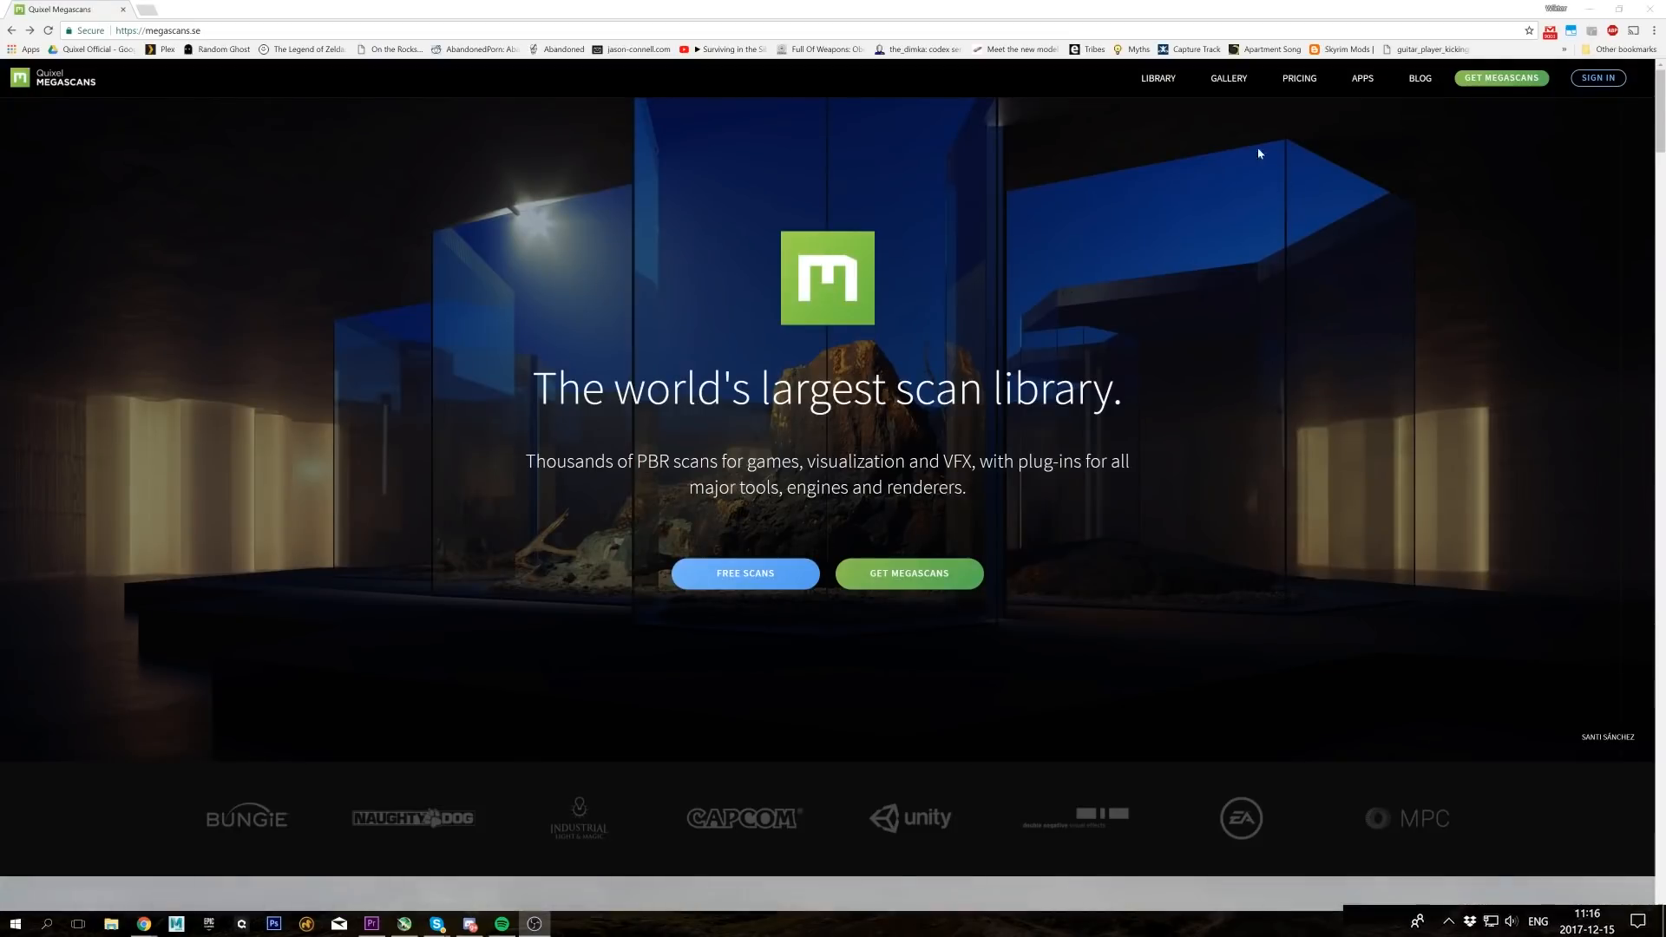
Step: Switch to the Megascans website, browse the library's latest assets and open the wild plants asset
click(1163, 80)
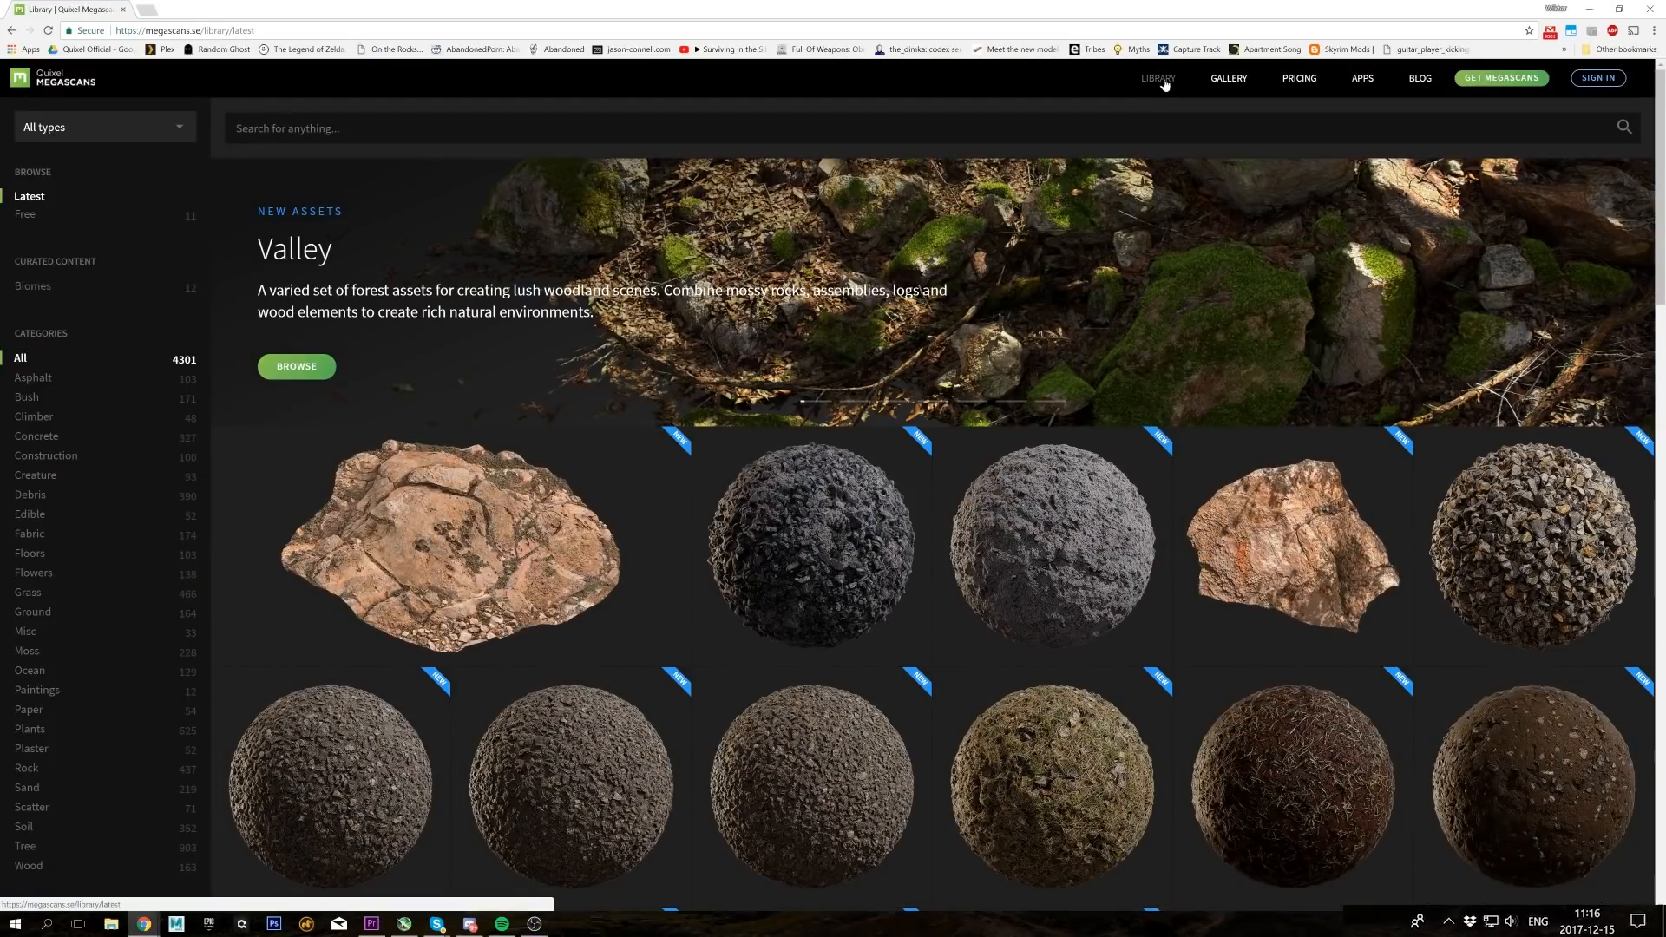
scroll(638, 590, down, 4)
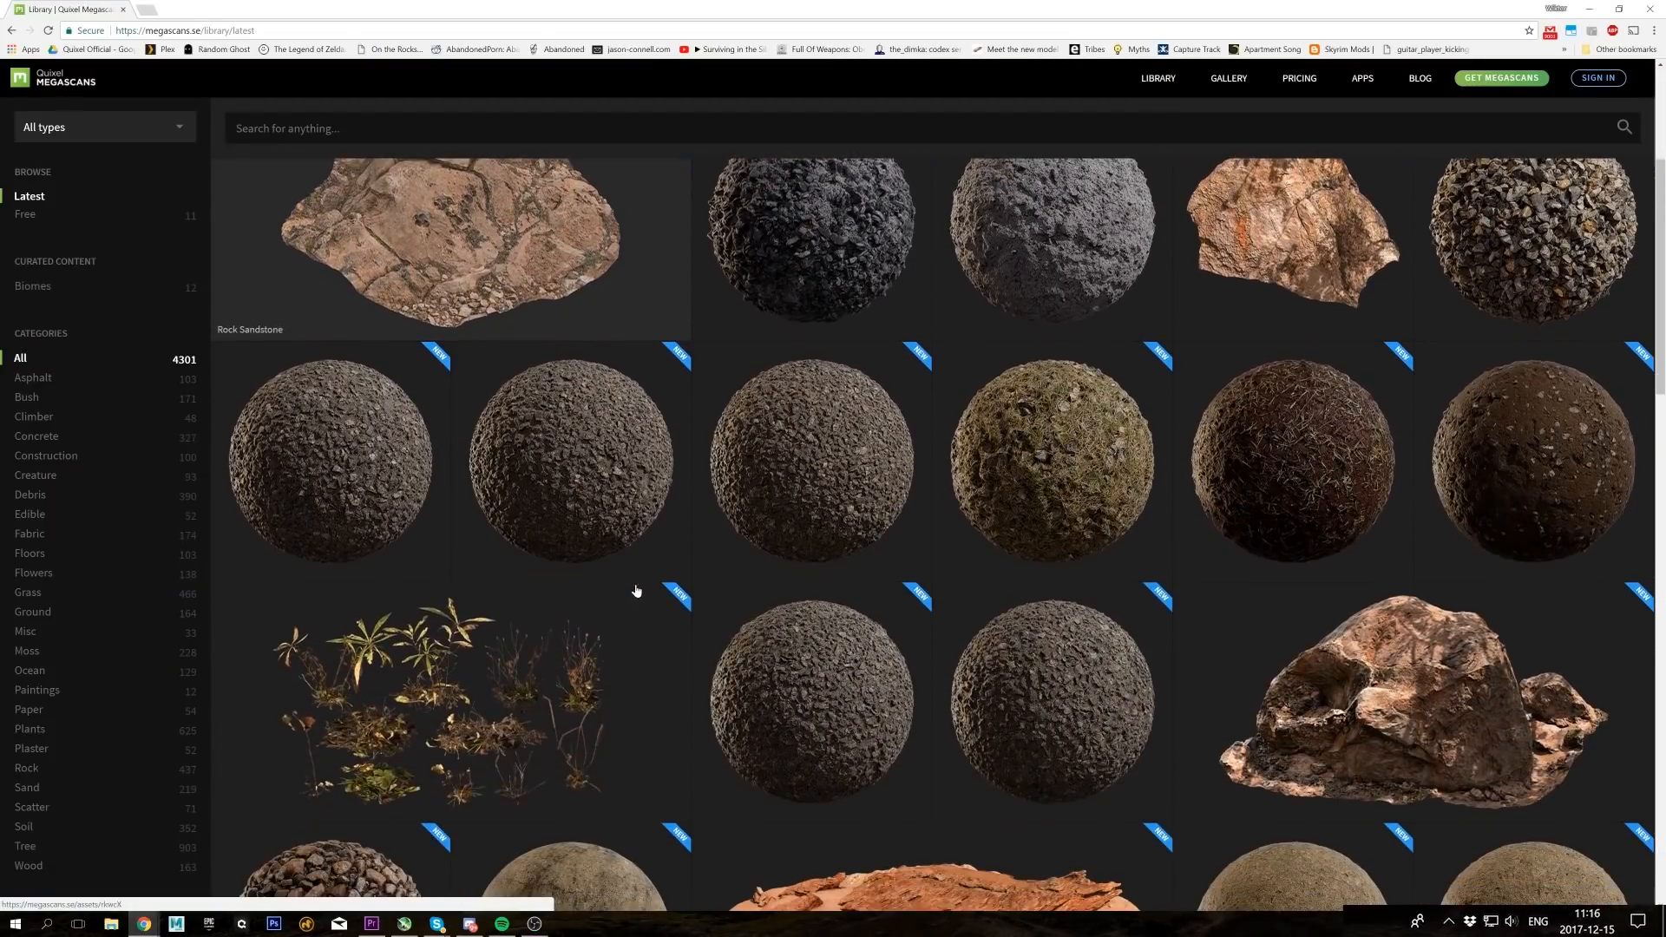
click(481, 705)
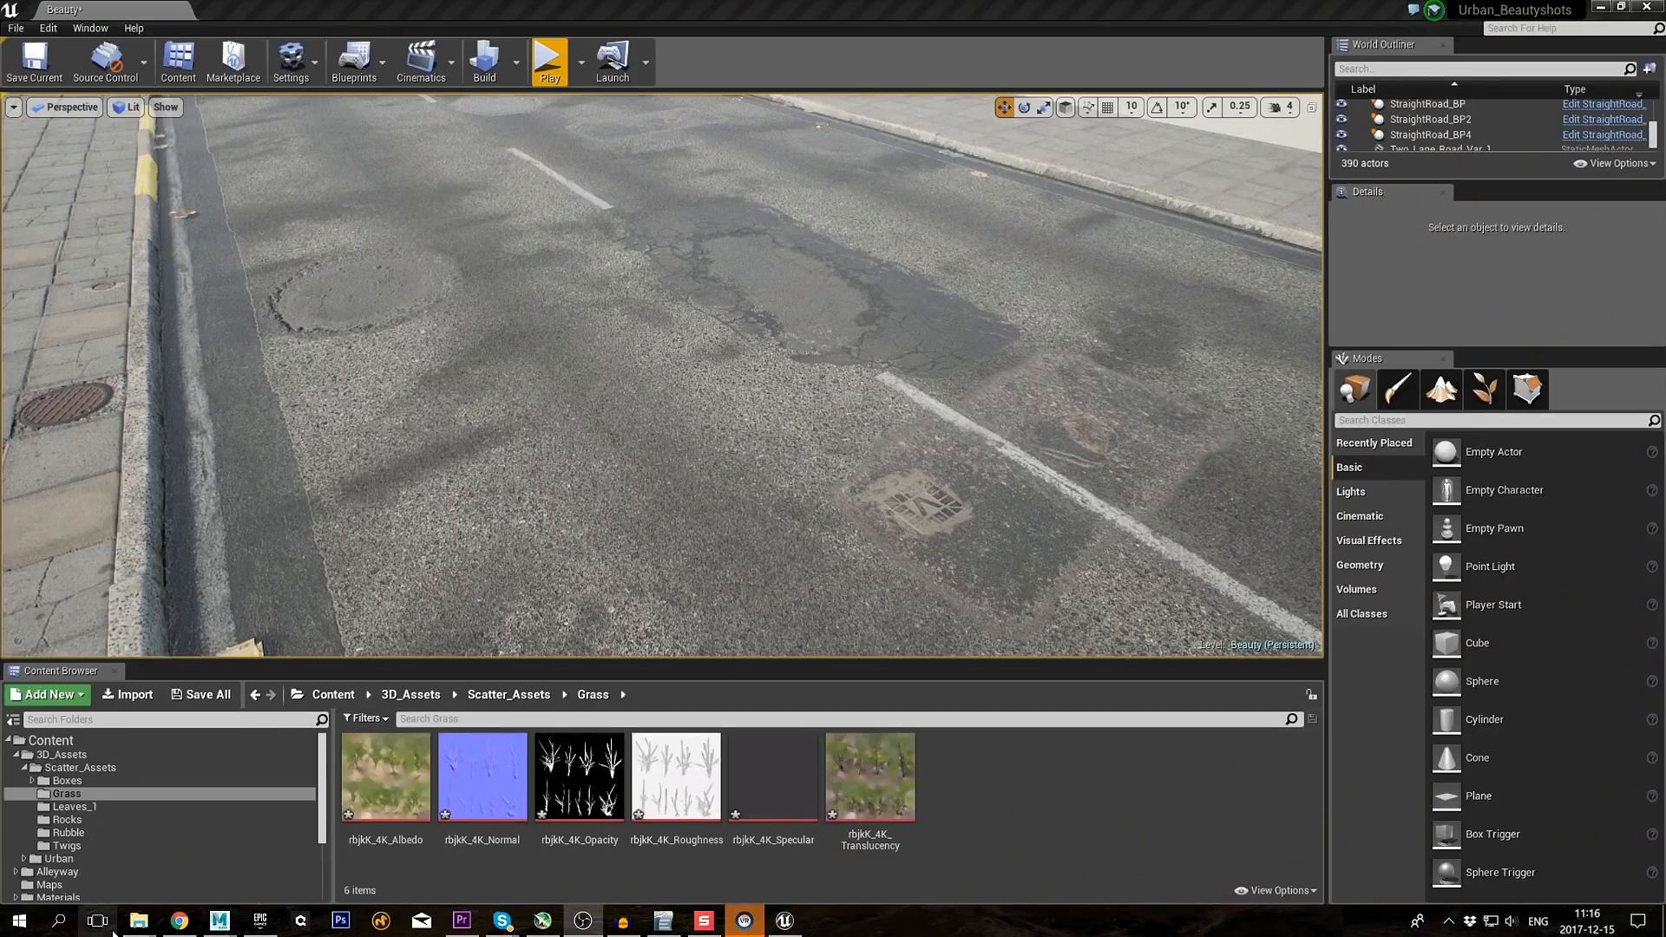
Step: In Unreal Editor, import the Line grass mesh into the Grass folder and place it on the road
mouse_move(139, 920)
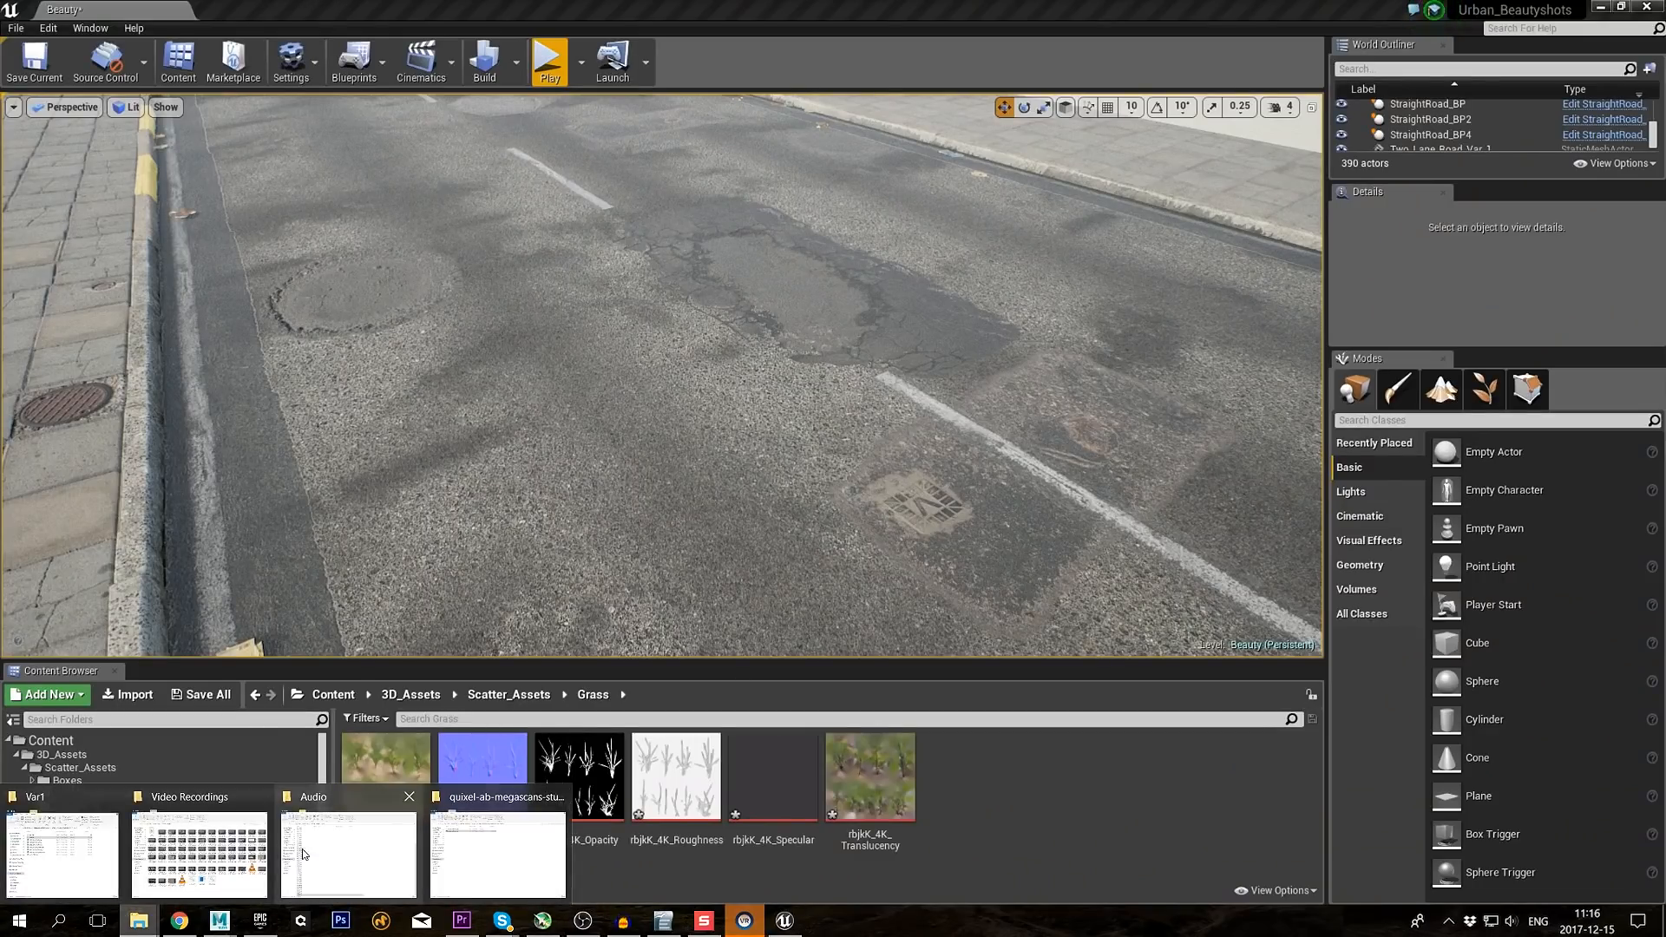
click(200, 842)
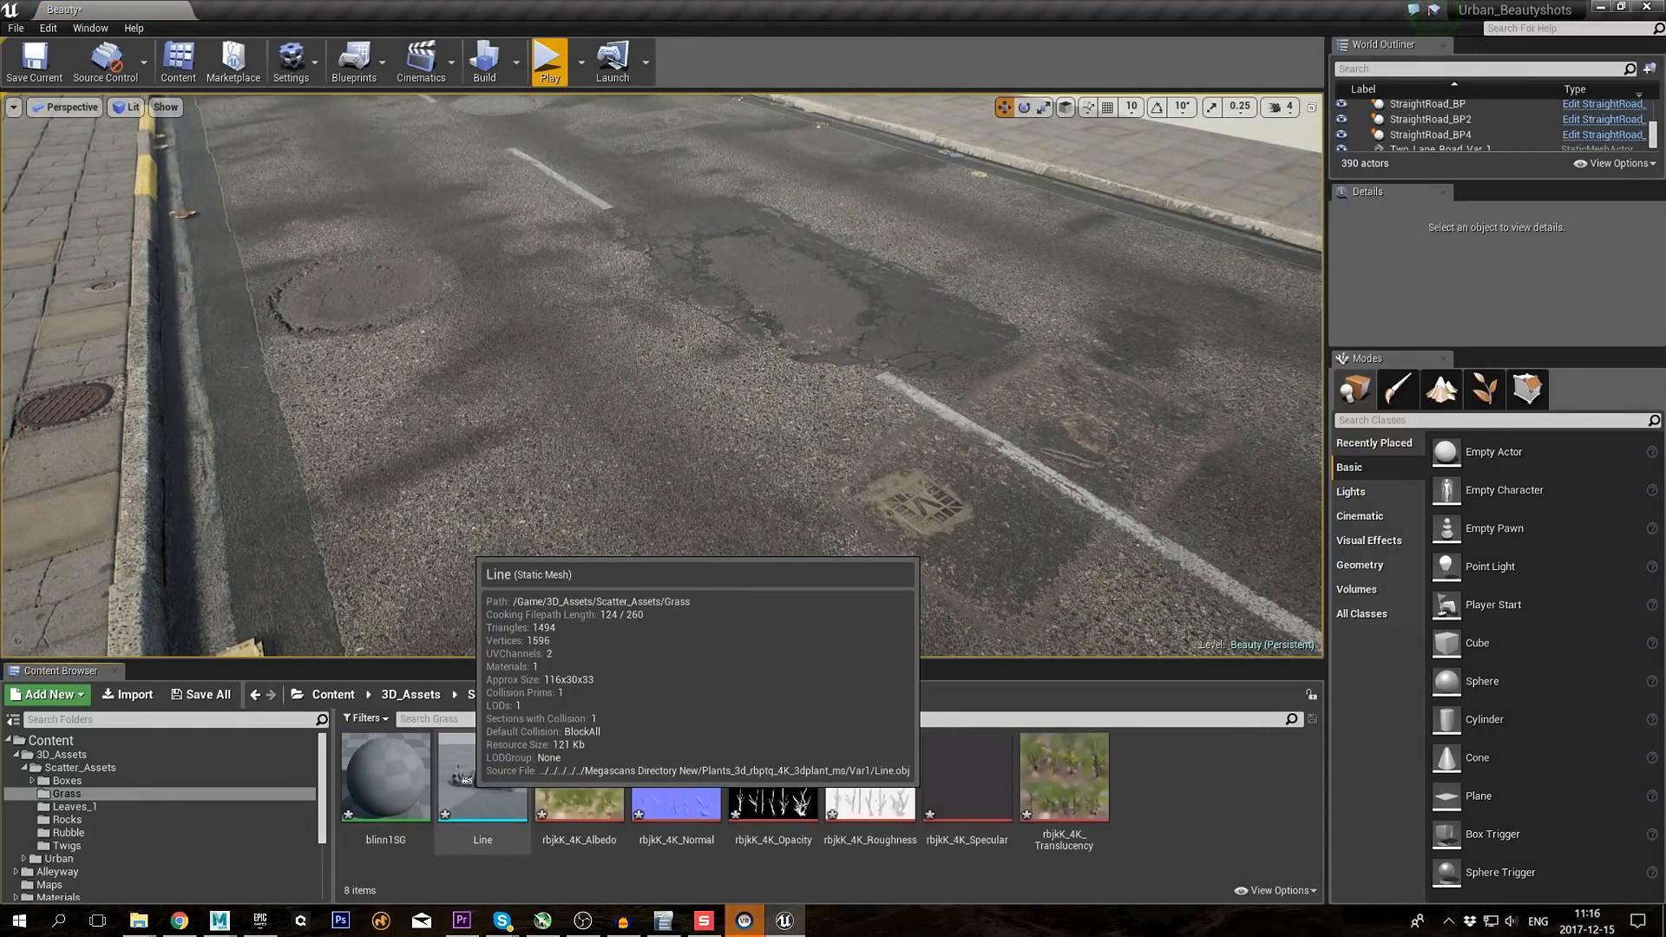
drag(482, 777, 686, 555)
key(f)
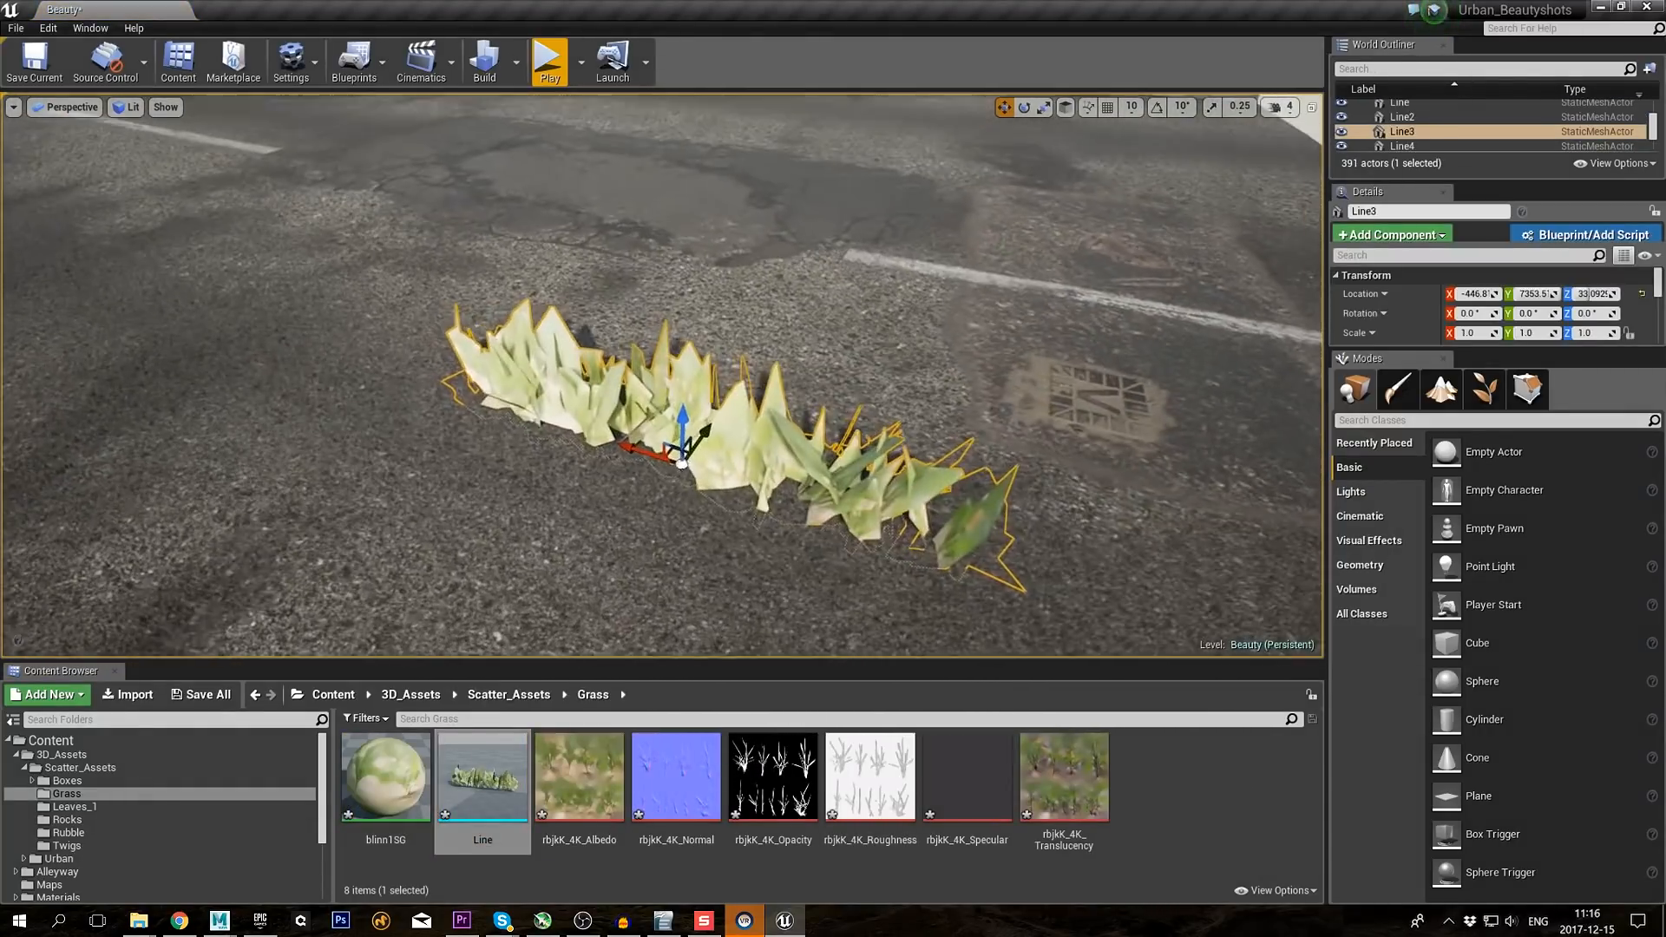
Step: Open the blinn1SG grass material, wire the opacity texture's red channel into Opacity and save the material
double_click(386, 777)
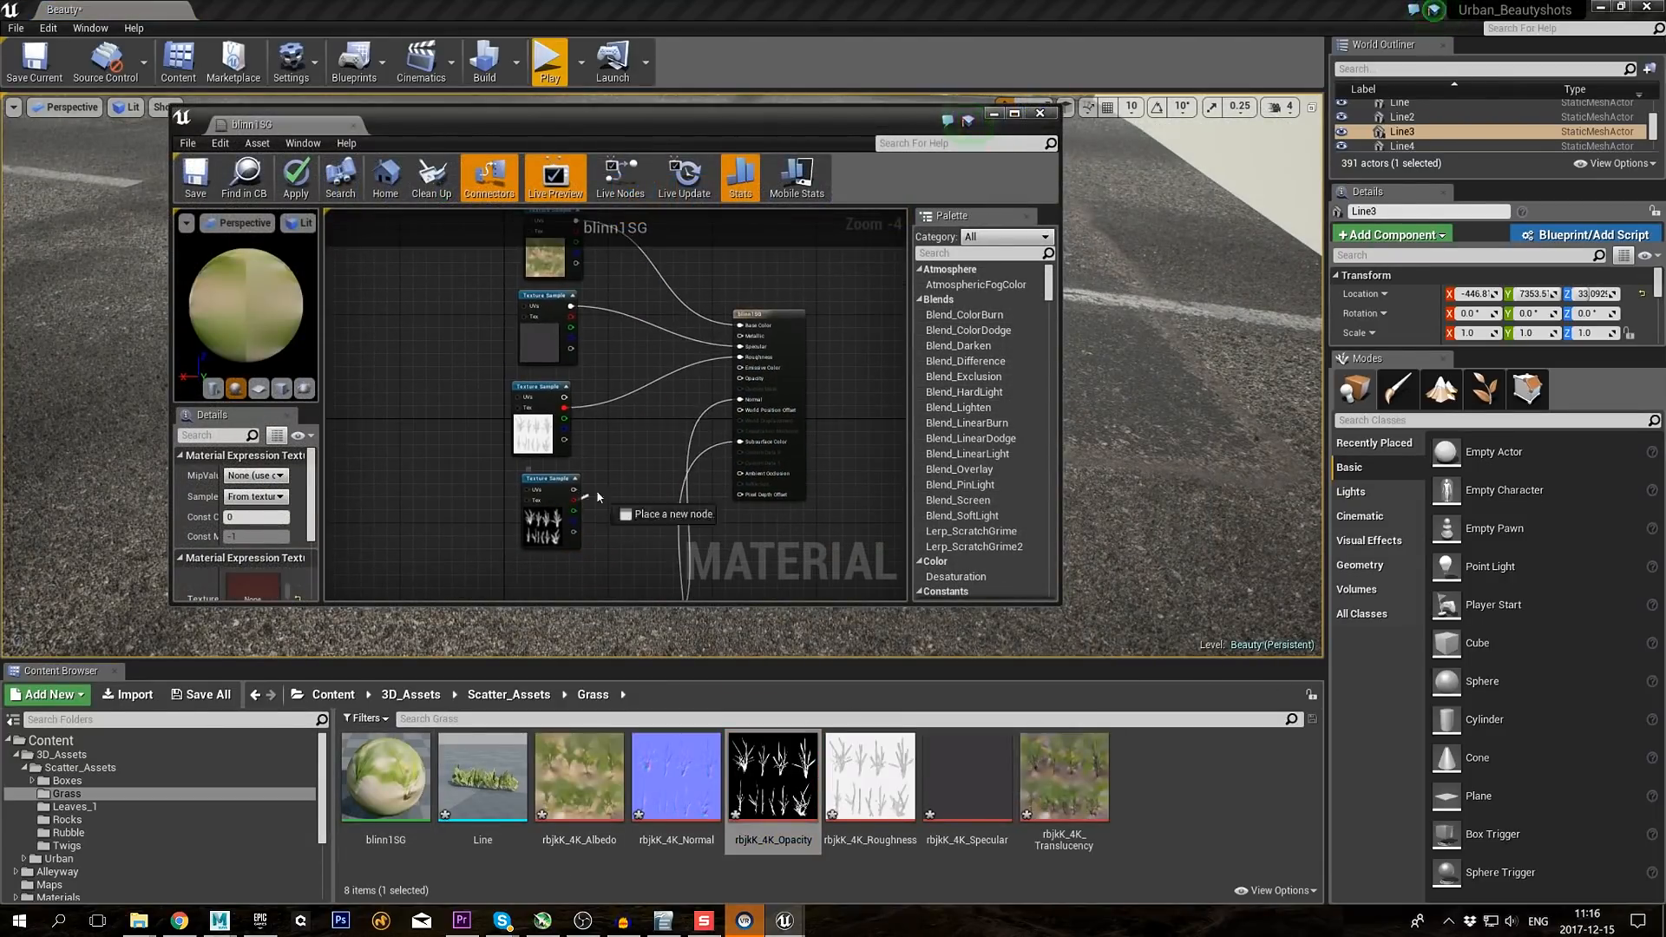
drag(422, 128, 971, 245)
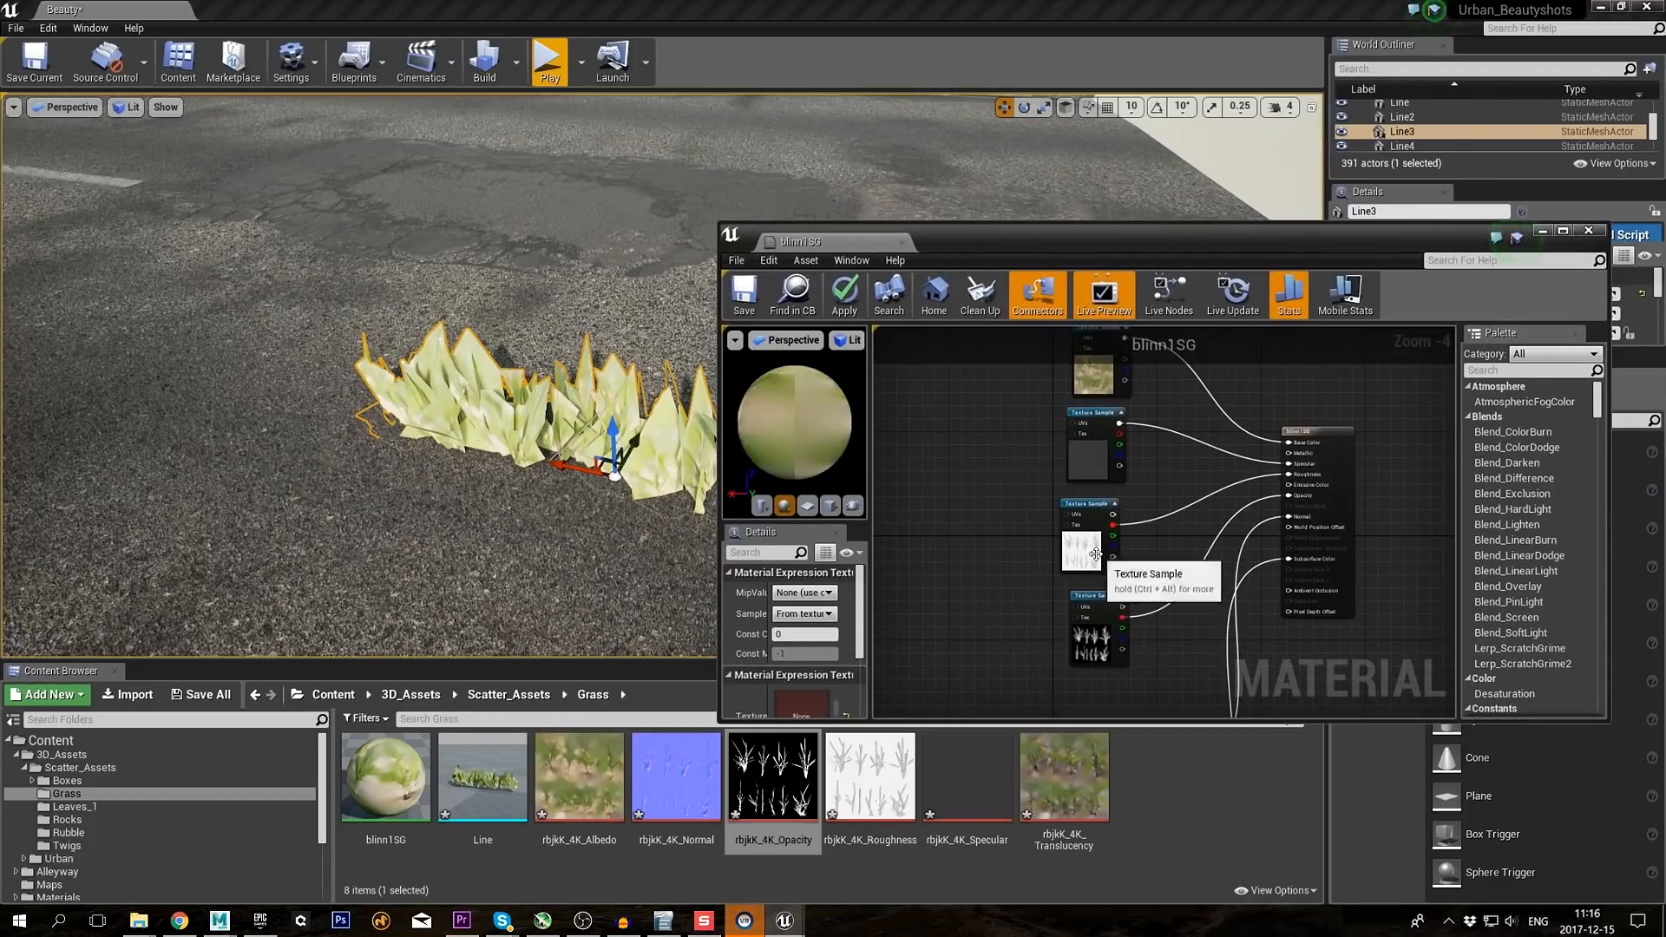
scroll(1096, 554, up, 1)
right_drag(1096, 555, 998, 524)
click(748, 295)
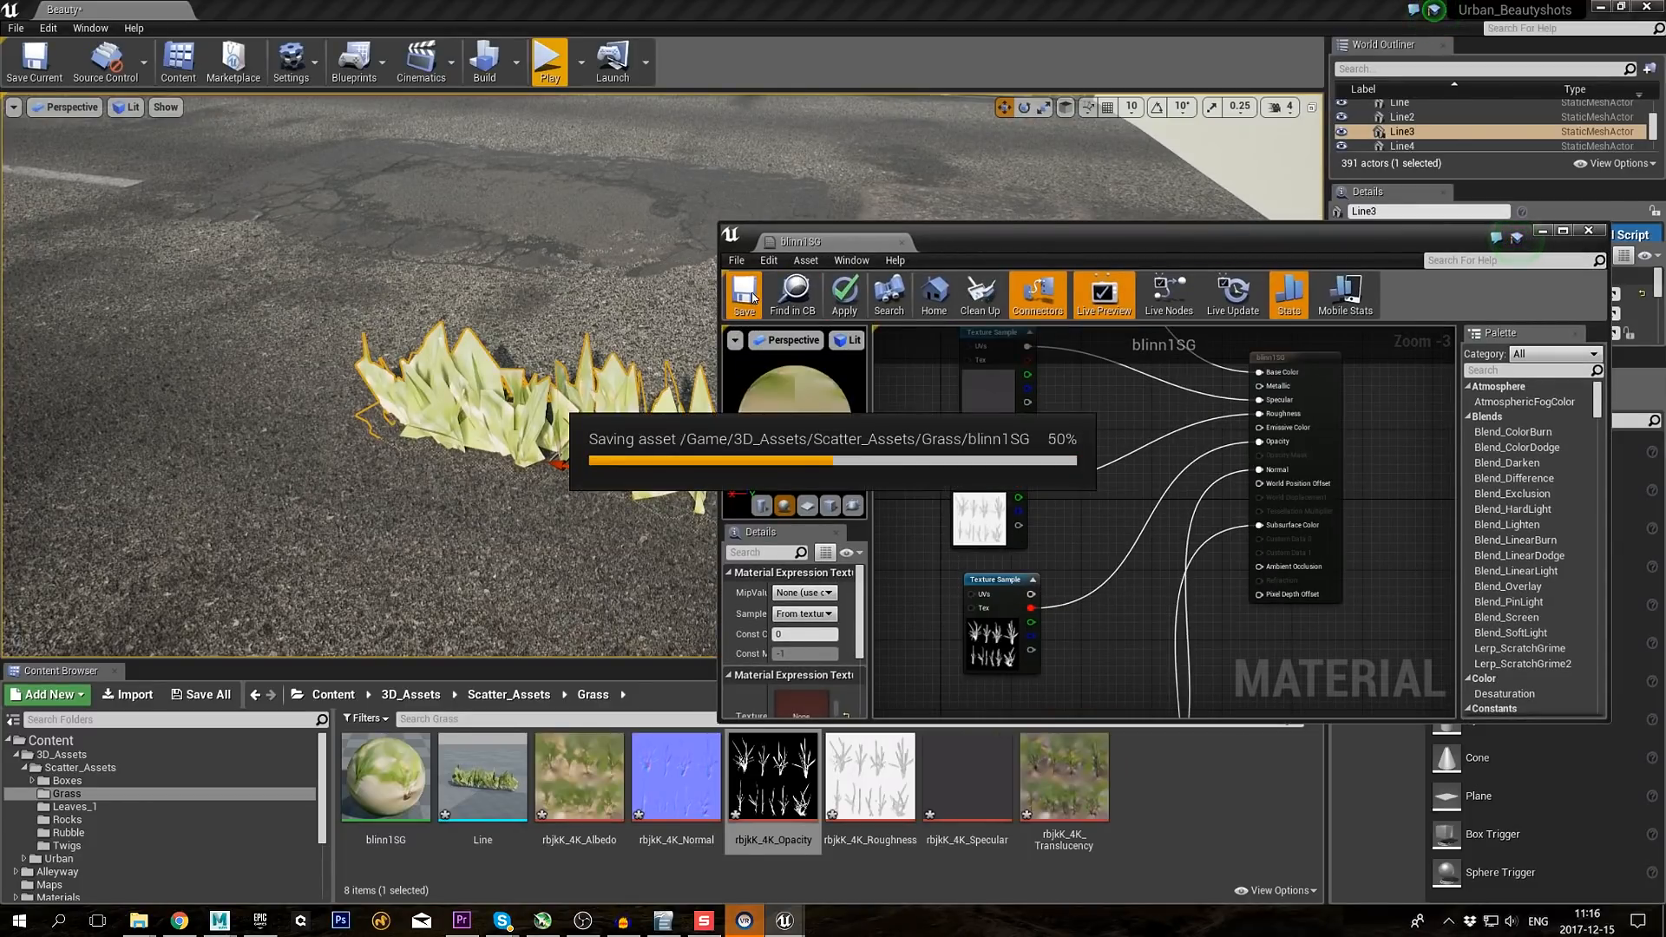
Step: Set the grass material's blend mode to Masked and save it
click(930, 550)
click(804, 700)
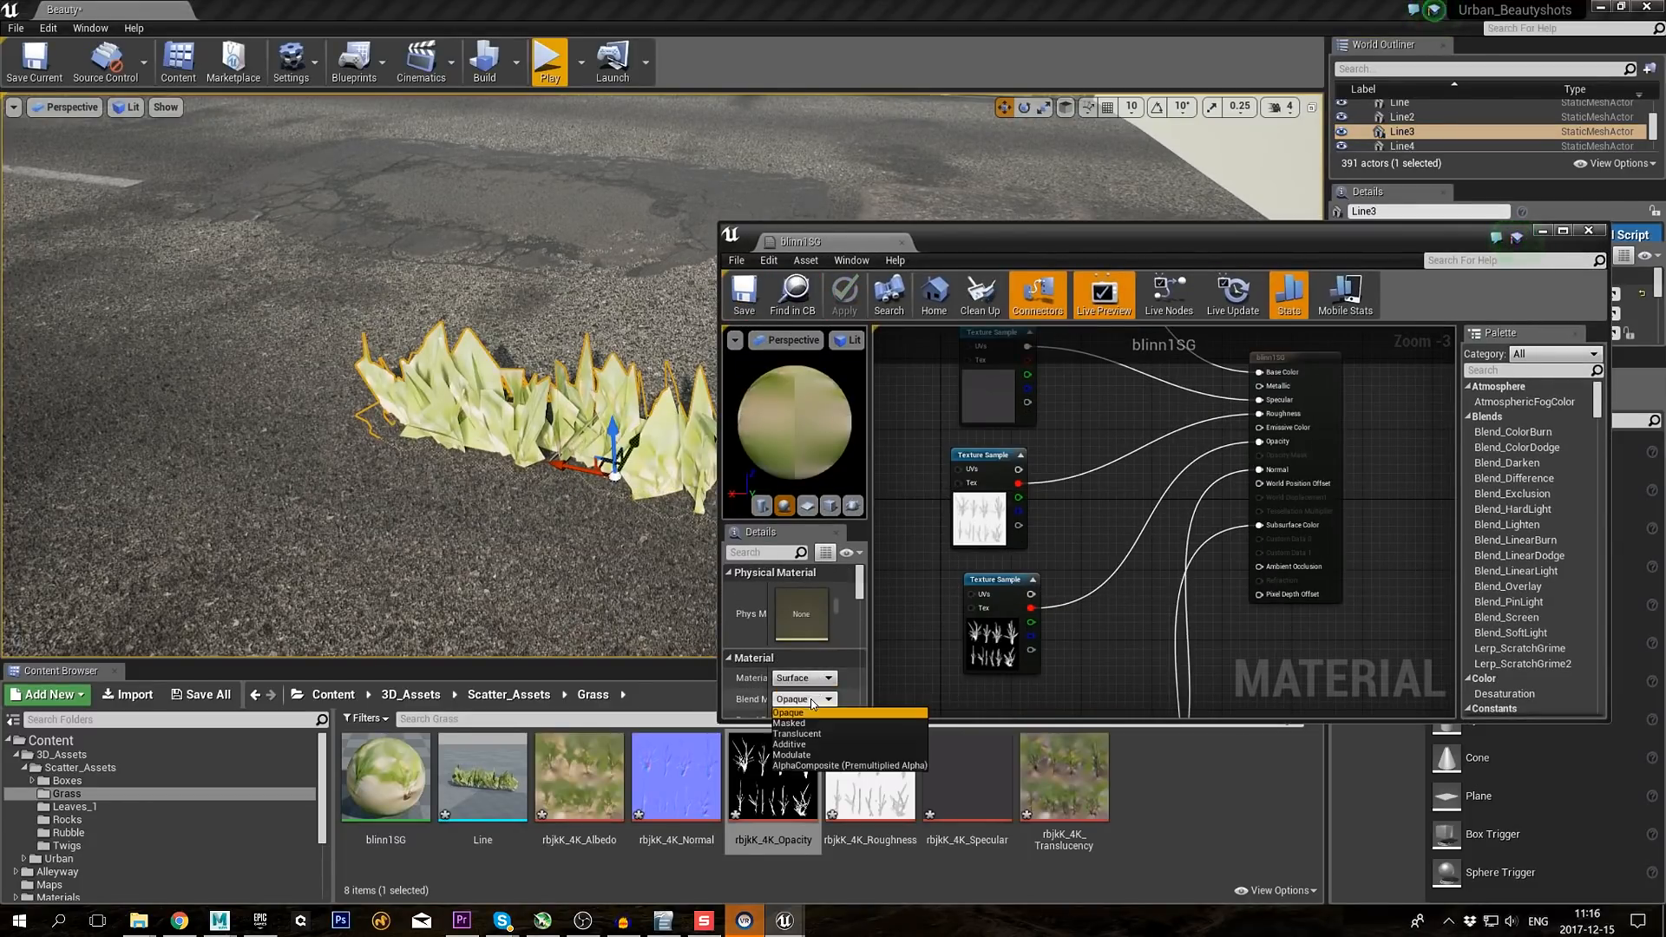
key(Down)
key(Return)
click(740, 311)
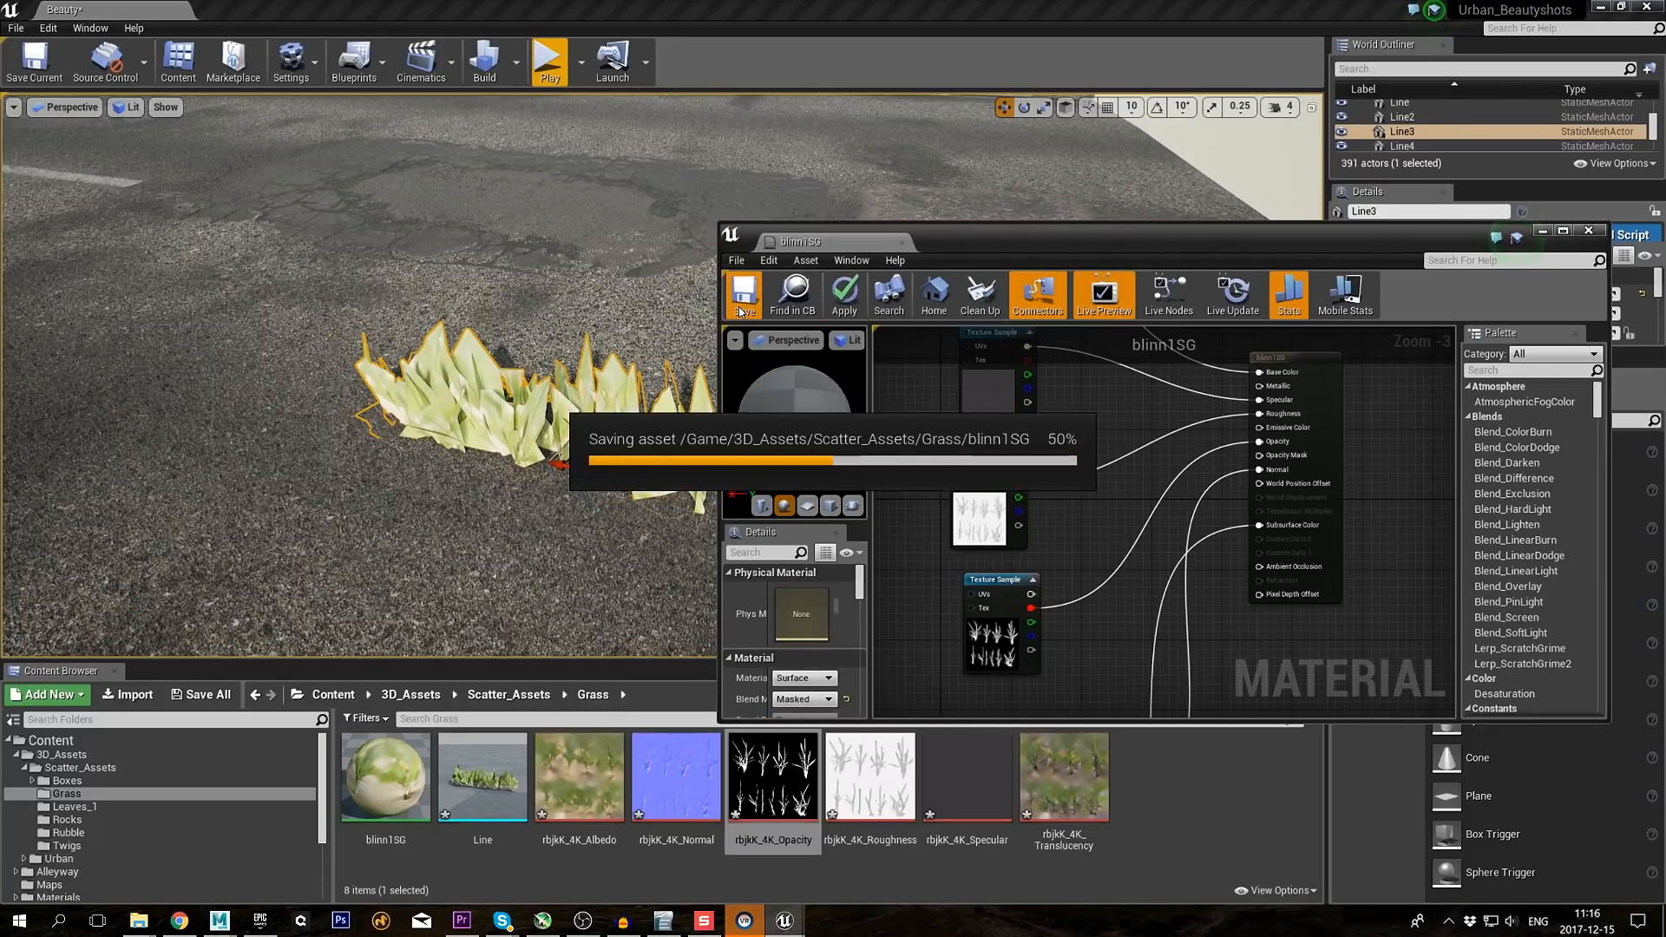
click(739, 311)
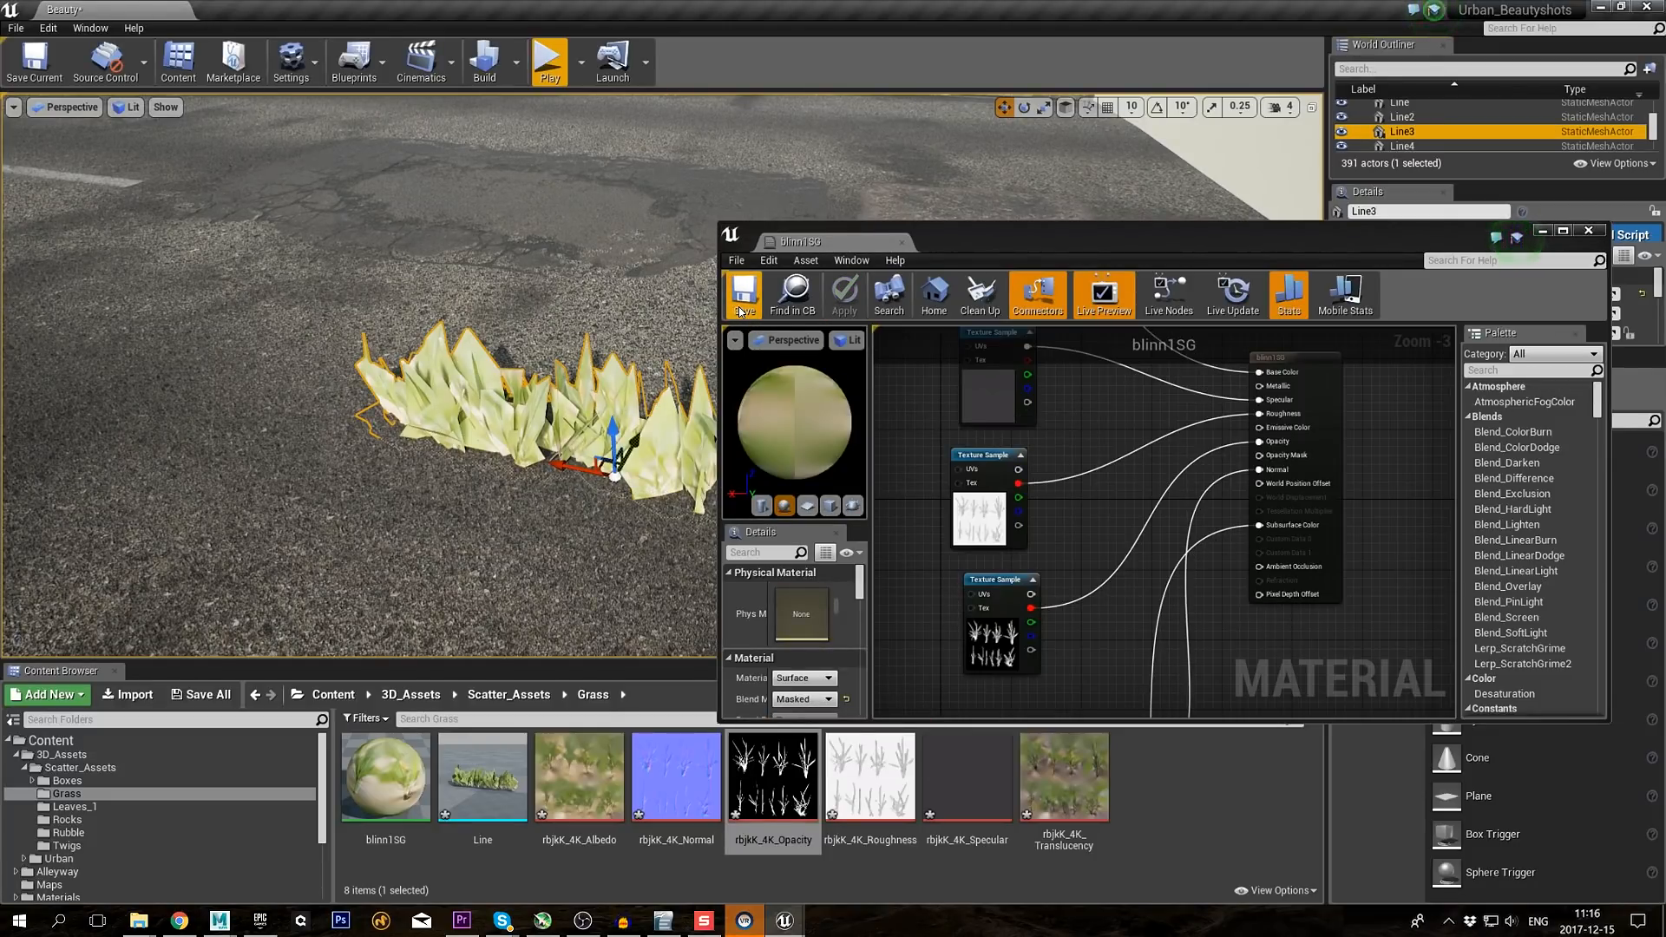
Step: Connect the opacity texture's red channel to Opacity Mask and apply the material to the grass on the road
drag(1260, 455, 1032, 607)
click(829, 306)
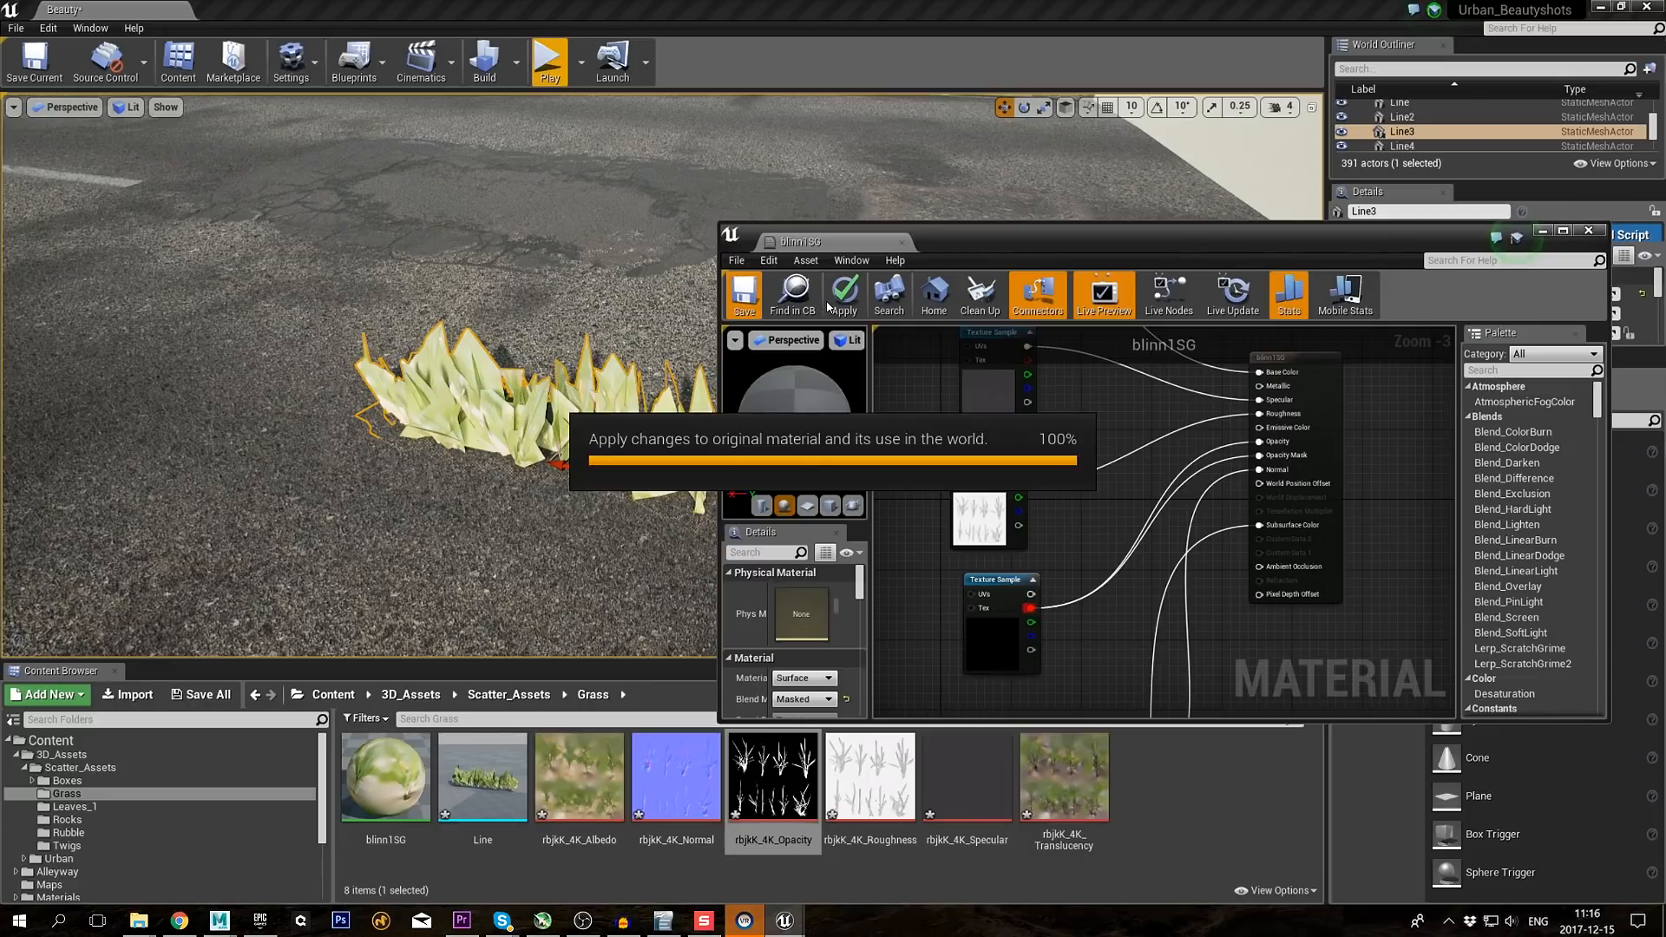
click(572, 520)
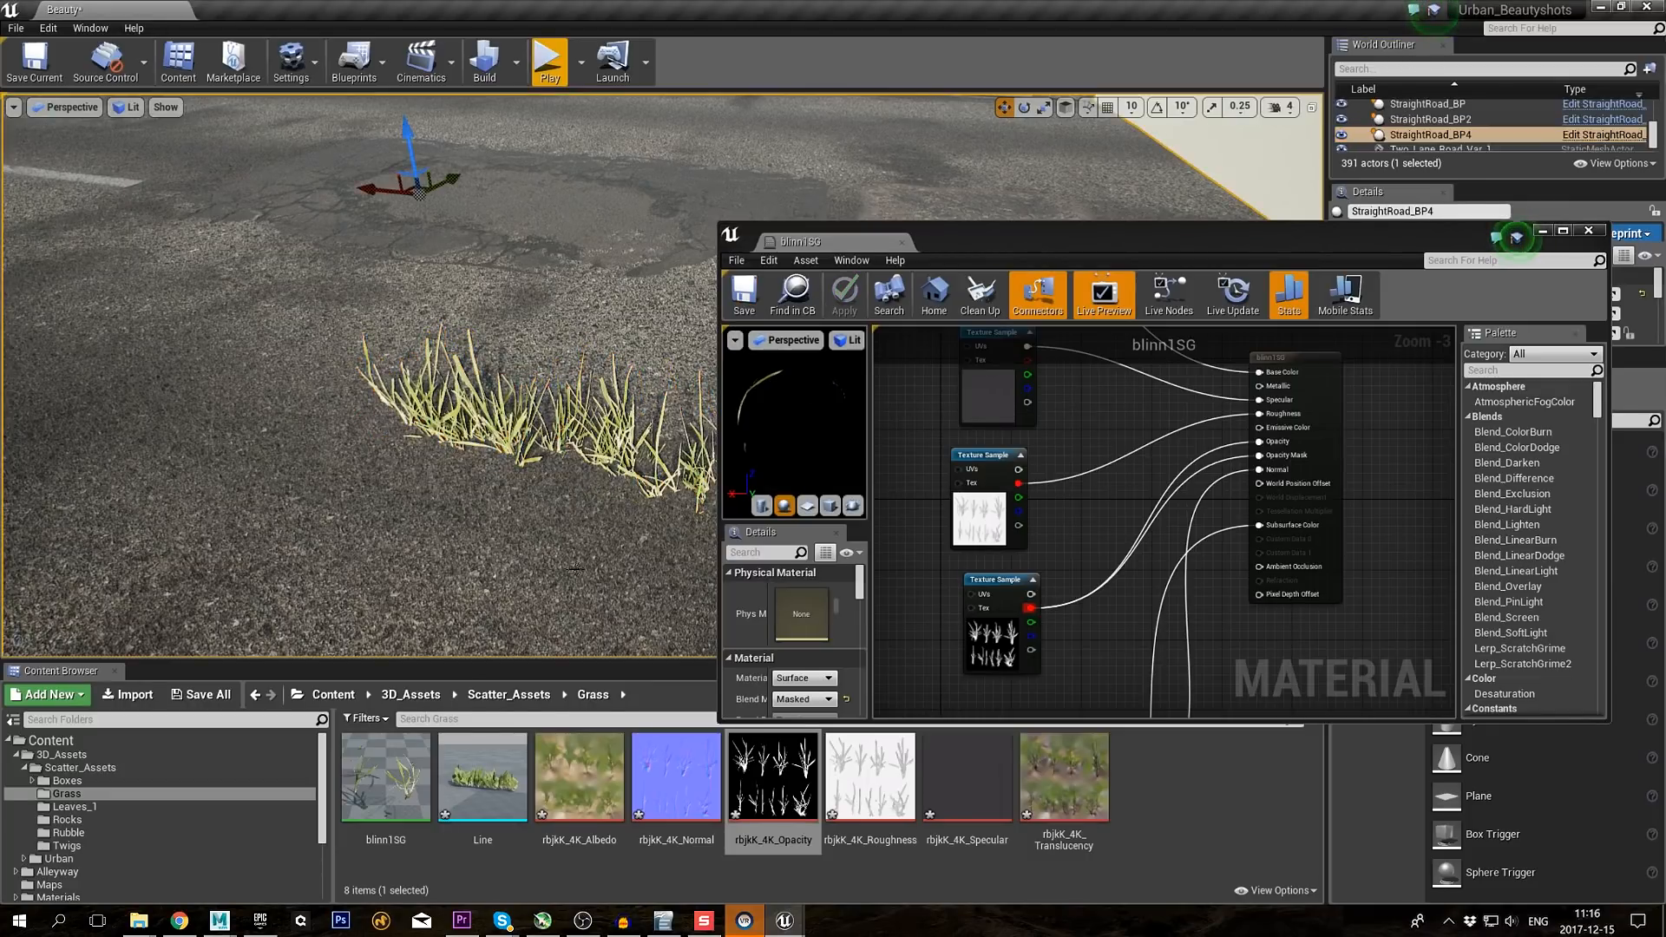
key(Escape)
mouse_move(573, 520)
right_down()
mouse_move(555, 503)
mouse_move(598, 555)
mouse_move(634, 512)
mouse_move(591, 547)
right_up()
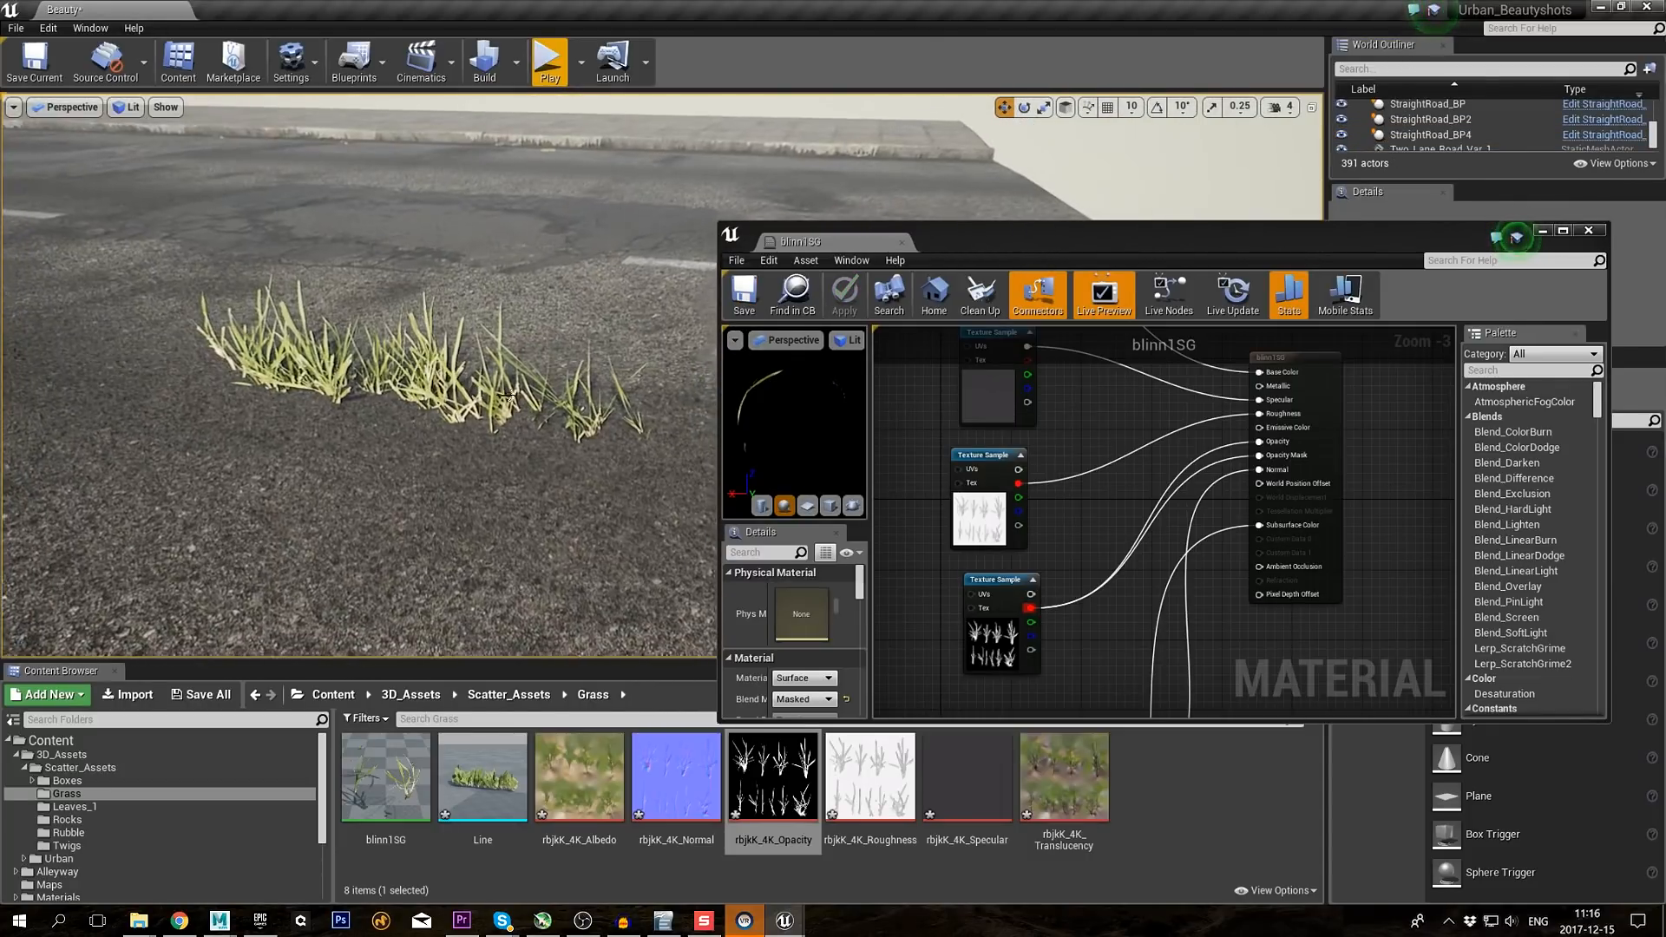
Step: Move the grass strip to the seam between the sidewalk and the curb and scale it to fit
click(428, 391)
drag(407, 386, 406, 382)
right_drag(406, 382, 685, 421)
shift+drag(686, 421, 673, 431)
right_drag(674, 431, 547, 469)
key(r)
drag(547, 472, 643, 458)
key(w)
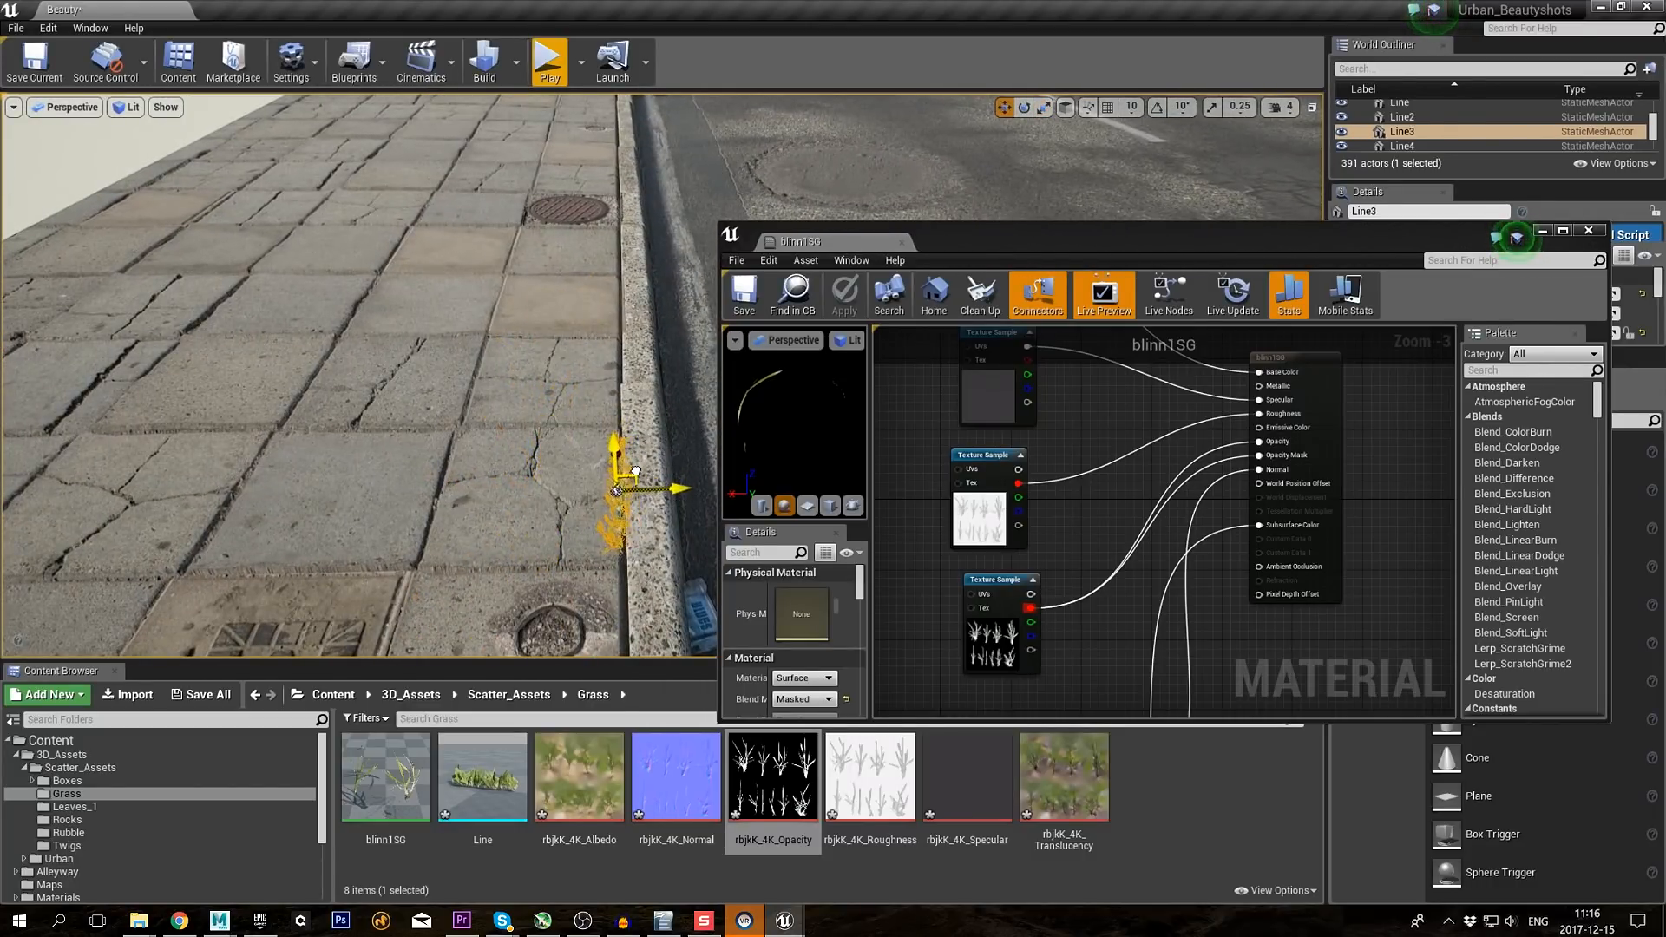
click(635, 471)
key(Escape)
Step: Multiply the albedo texture by 0.5 and feed the result into the grass material's Base Color
right_drag(635, 471, 677, 477)
drag(1025, 242, 1041, 204)
right_drag(1156, 407, 1047, 402)
key(m)
click(1081, 457)
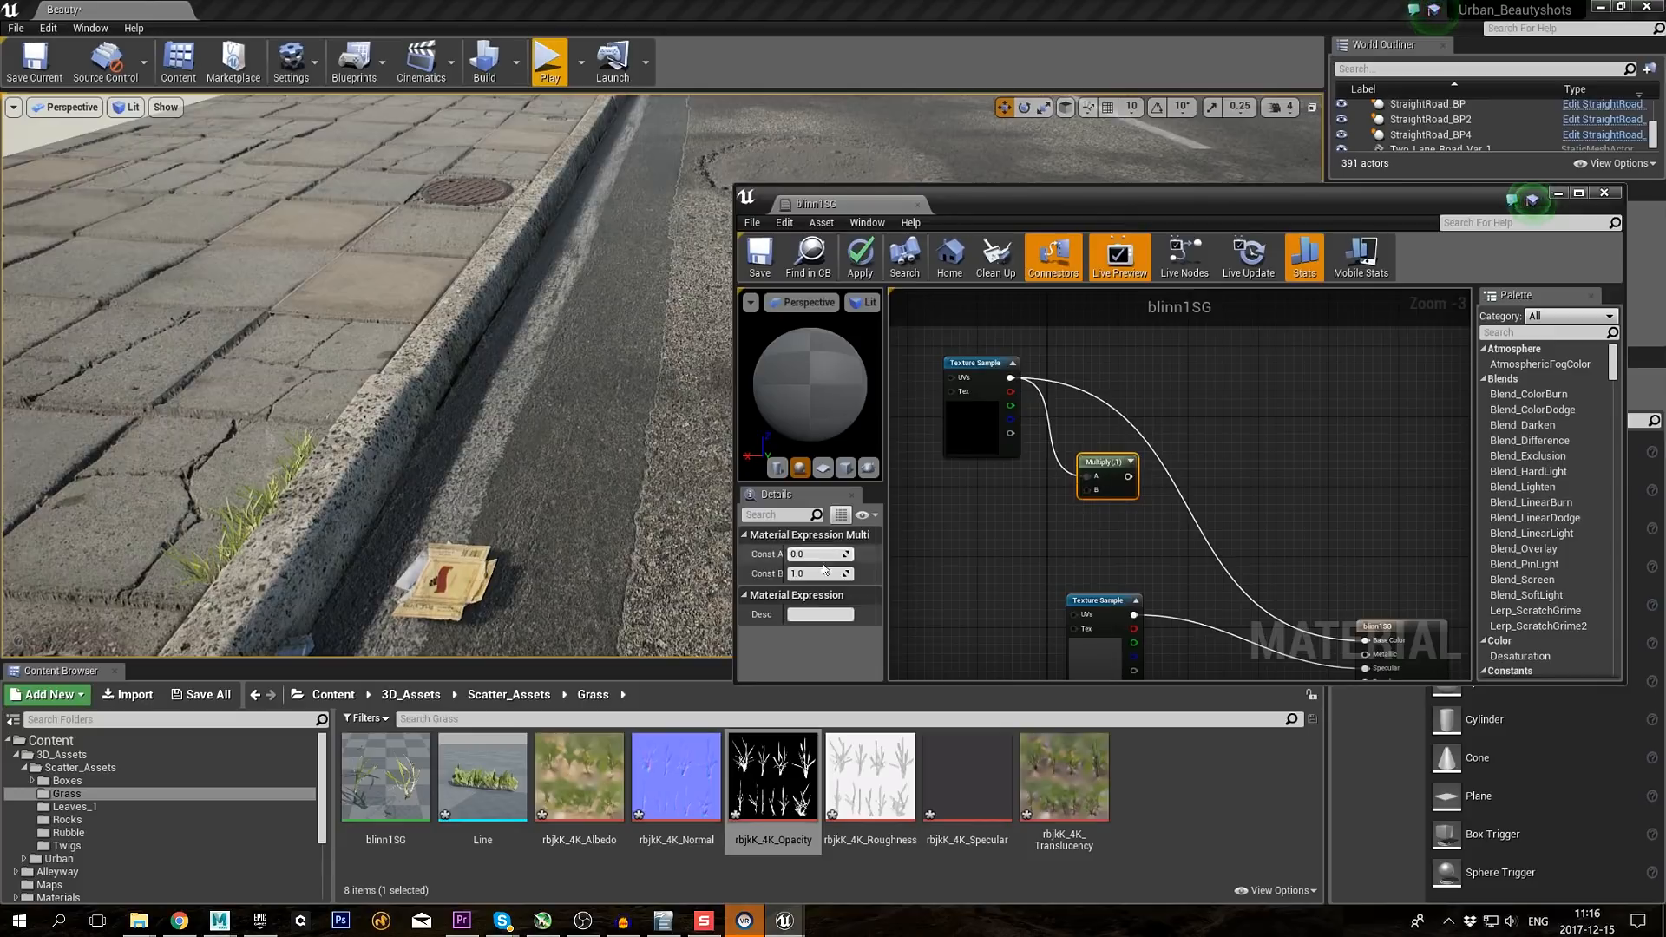
click(823, 573)
text(0.5)
key(Return)
right_drag(1383, 563, 1336, 457)
drag(1315, 533, 1318, 535)
Step: Multiply the translucency texture by 0.5, feed it into Subsurface Color and save the grass material
right_drag(1276, 556, 1249, 295)
click(996, 550)
right_drag(996, 556, 1187, 536)
key(m)
click(1230, 554)
drag(1121, 538, 1162, 538)
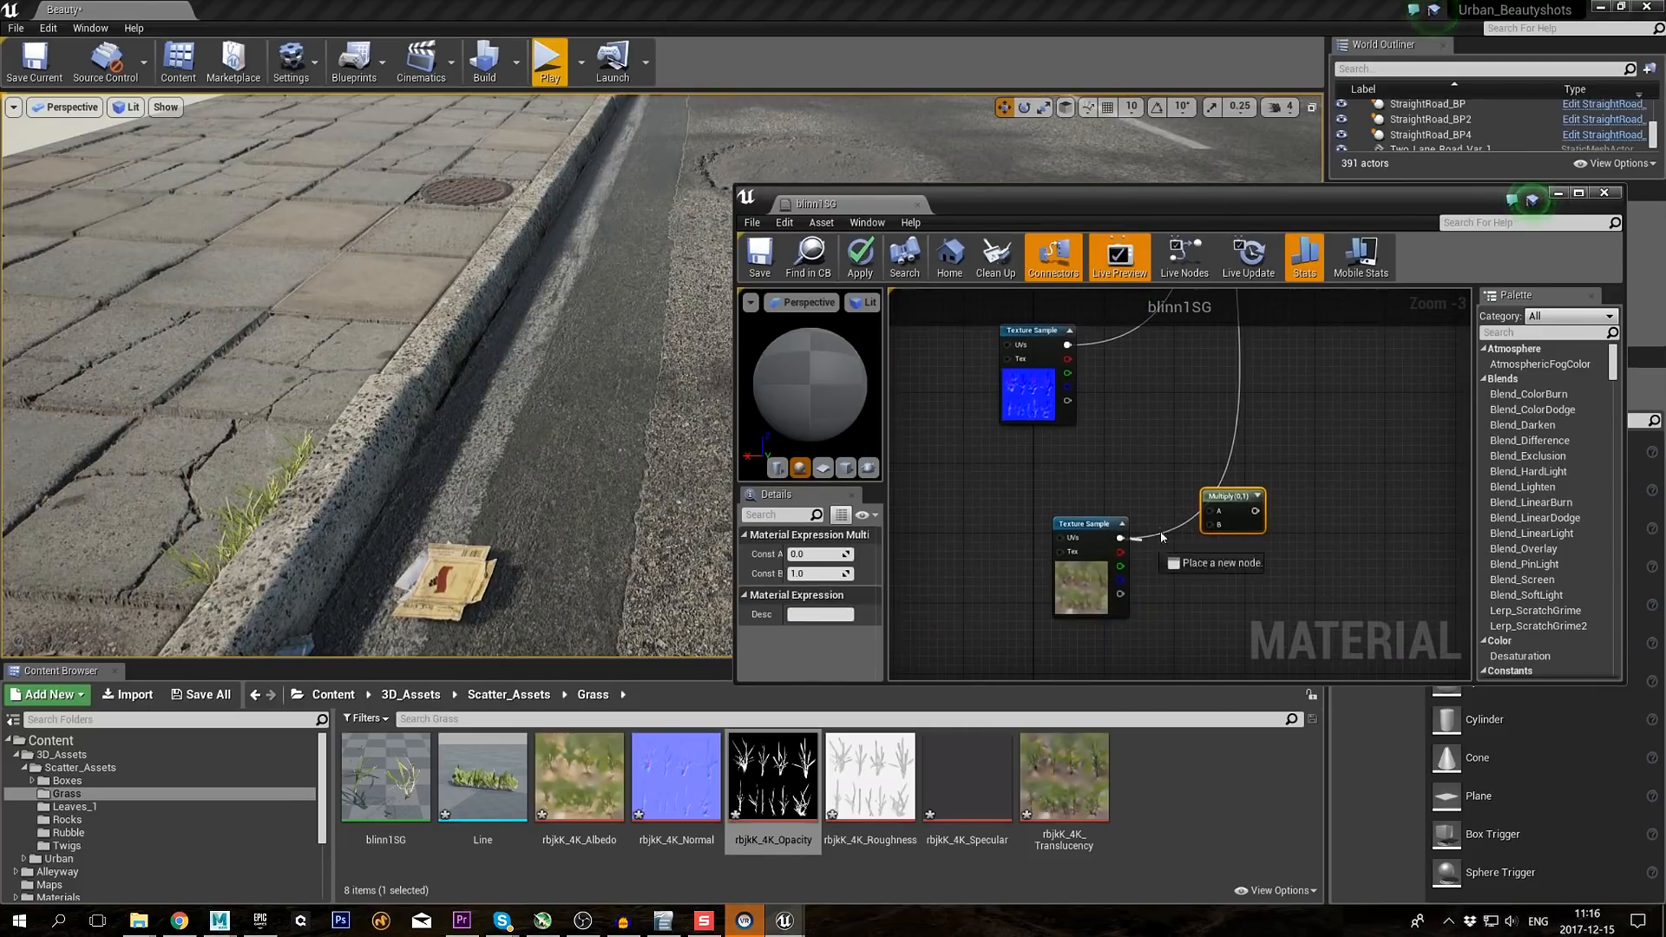
click(815, 575)
text(0.5)
key(Return)
right_drag(1267, 506, 1227, 565)
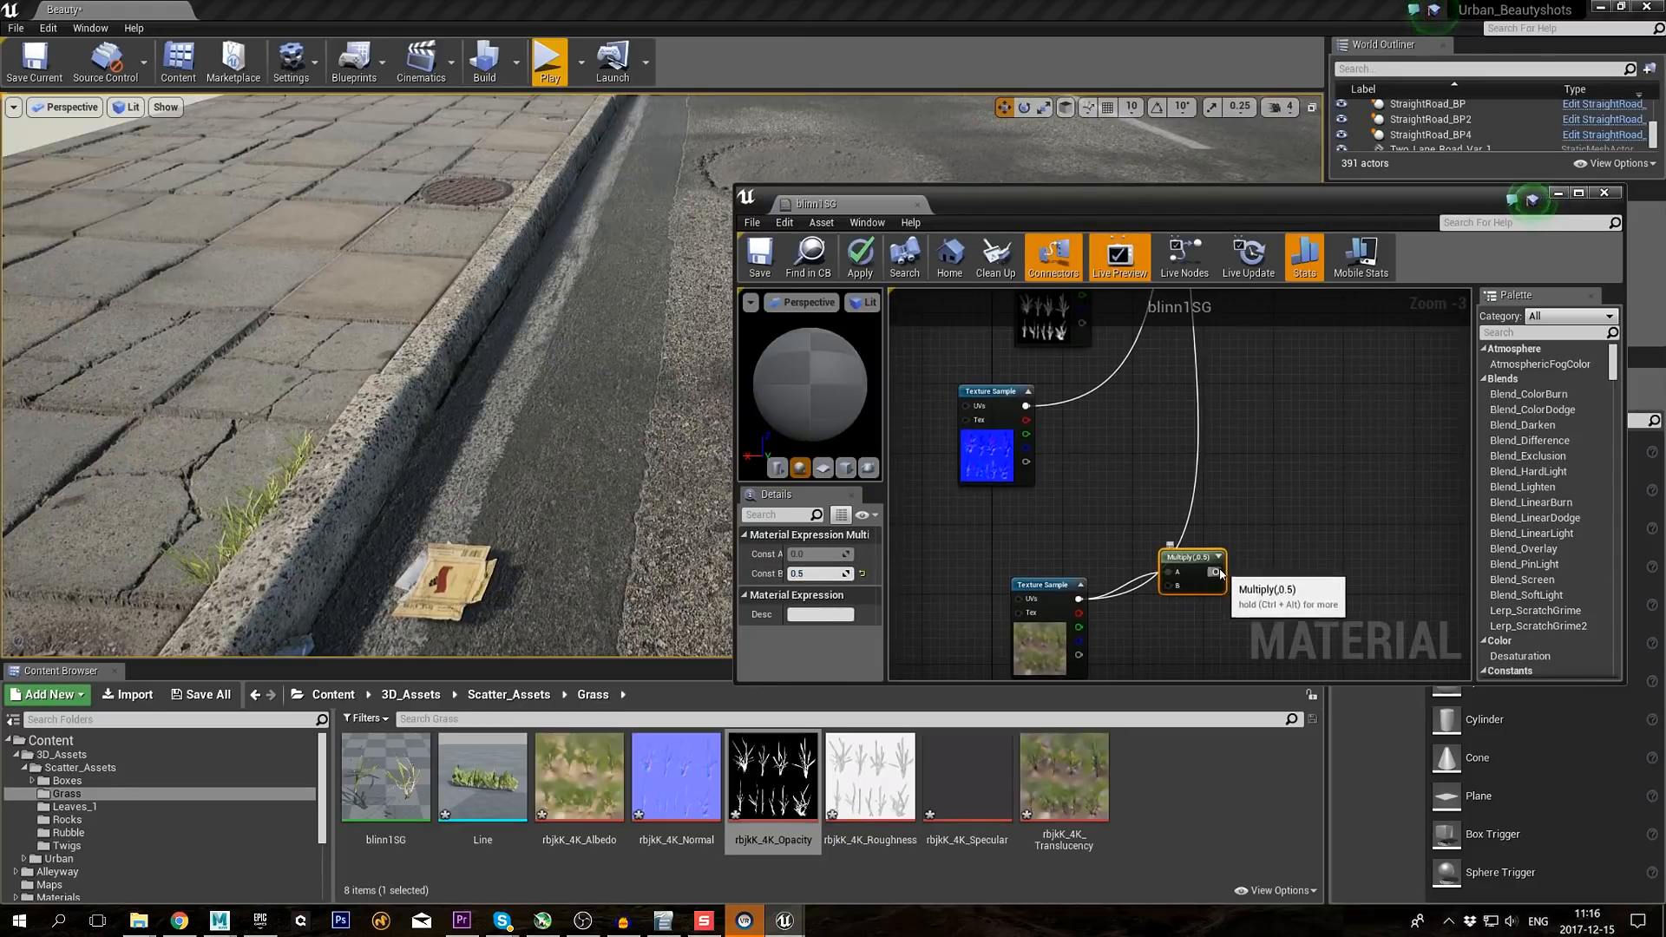
drag(1217, 572, 1309, 519)
click(1250, 491)
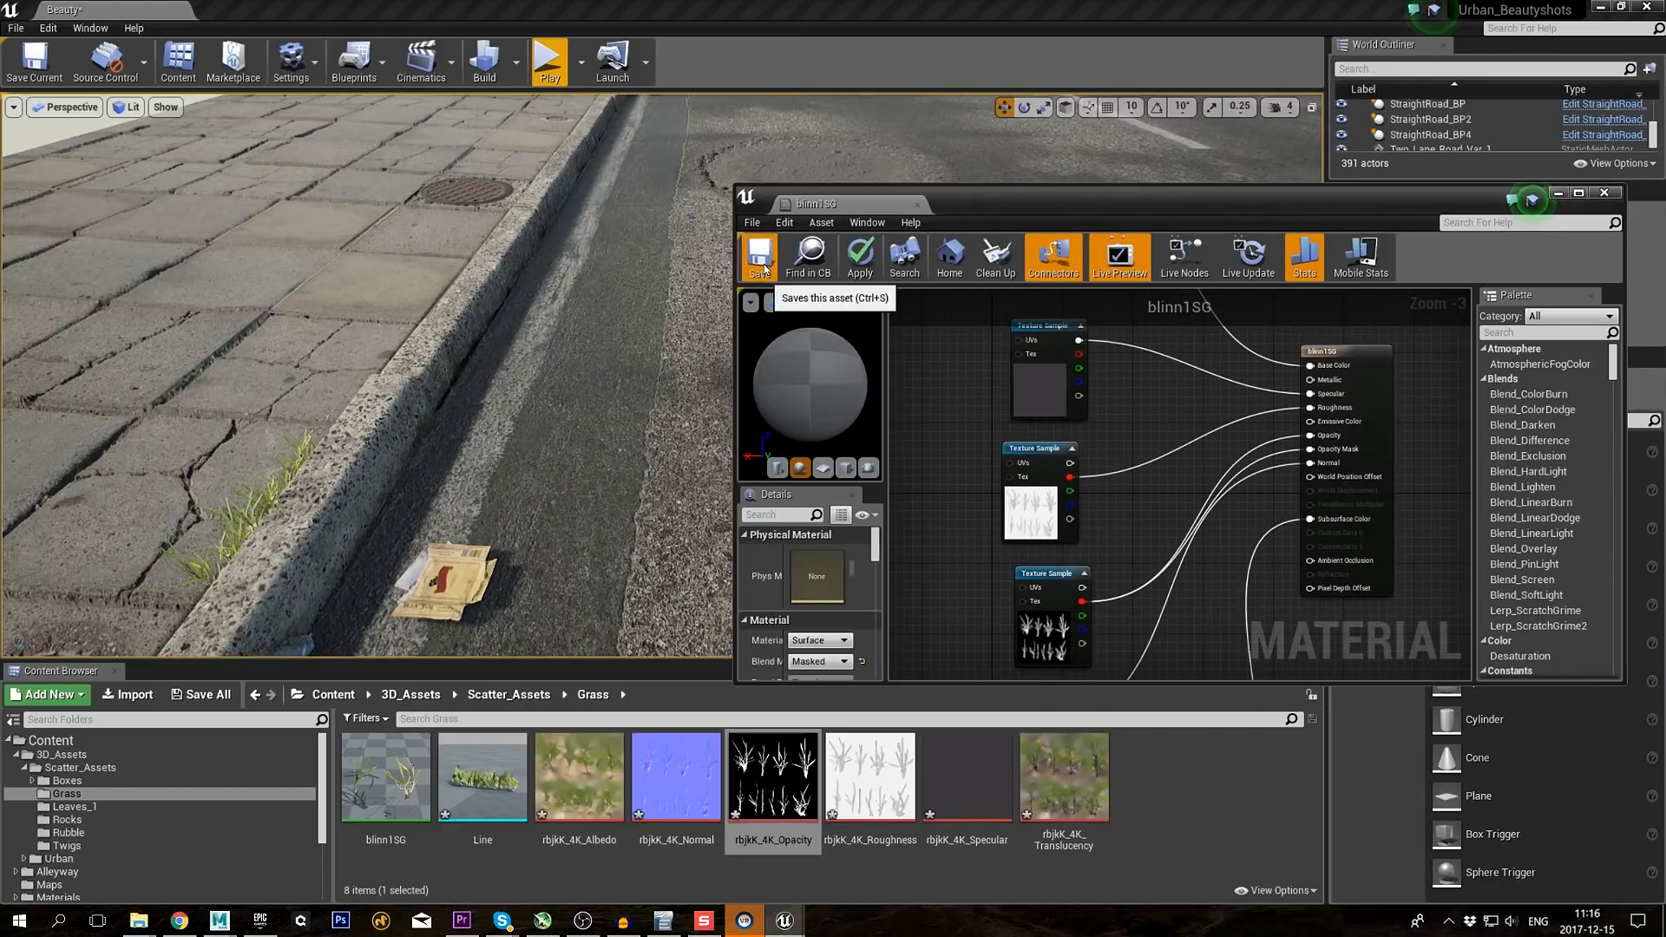
click(764, 270)
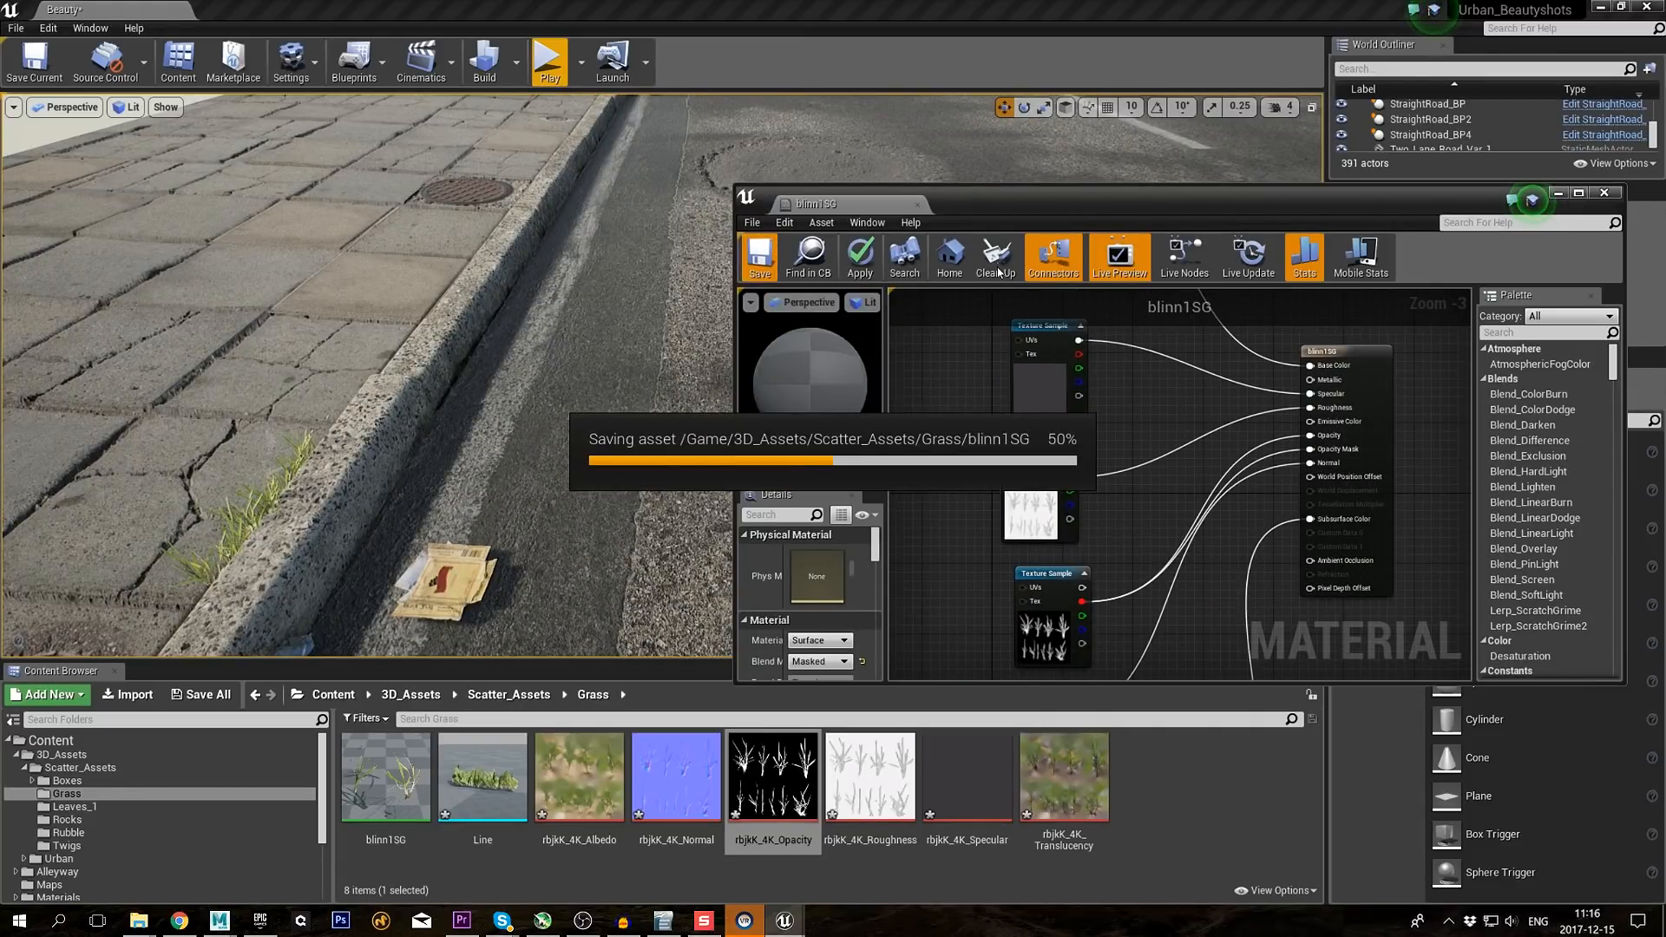
Step: Insert a Desaturation node between the albedo Multiply and the grass material's Base Color
right_drag(1202, 455, 1136, 459)
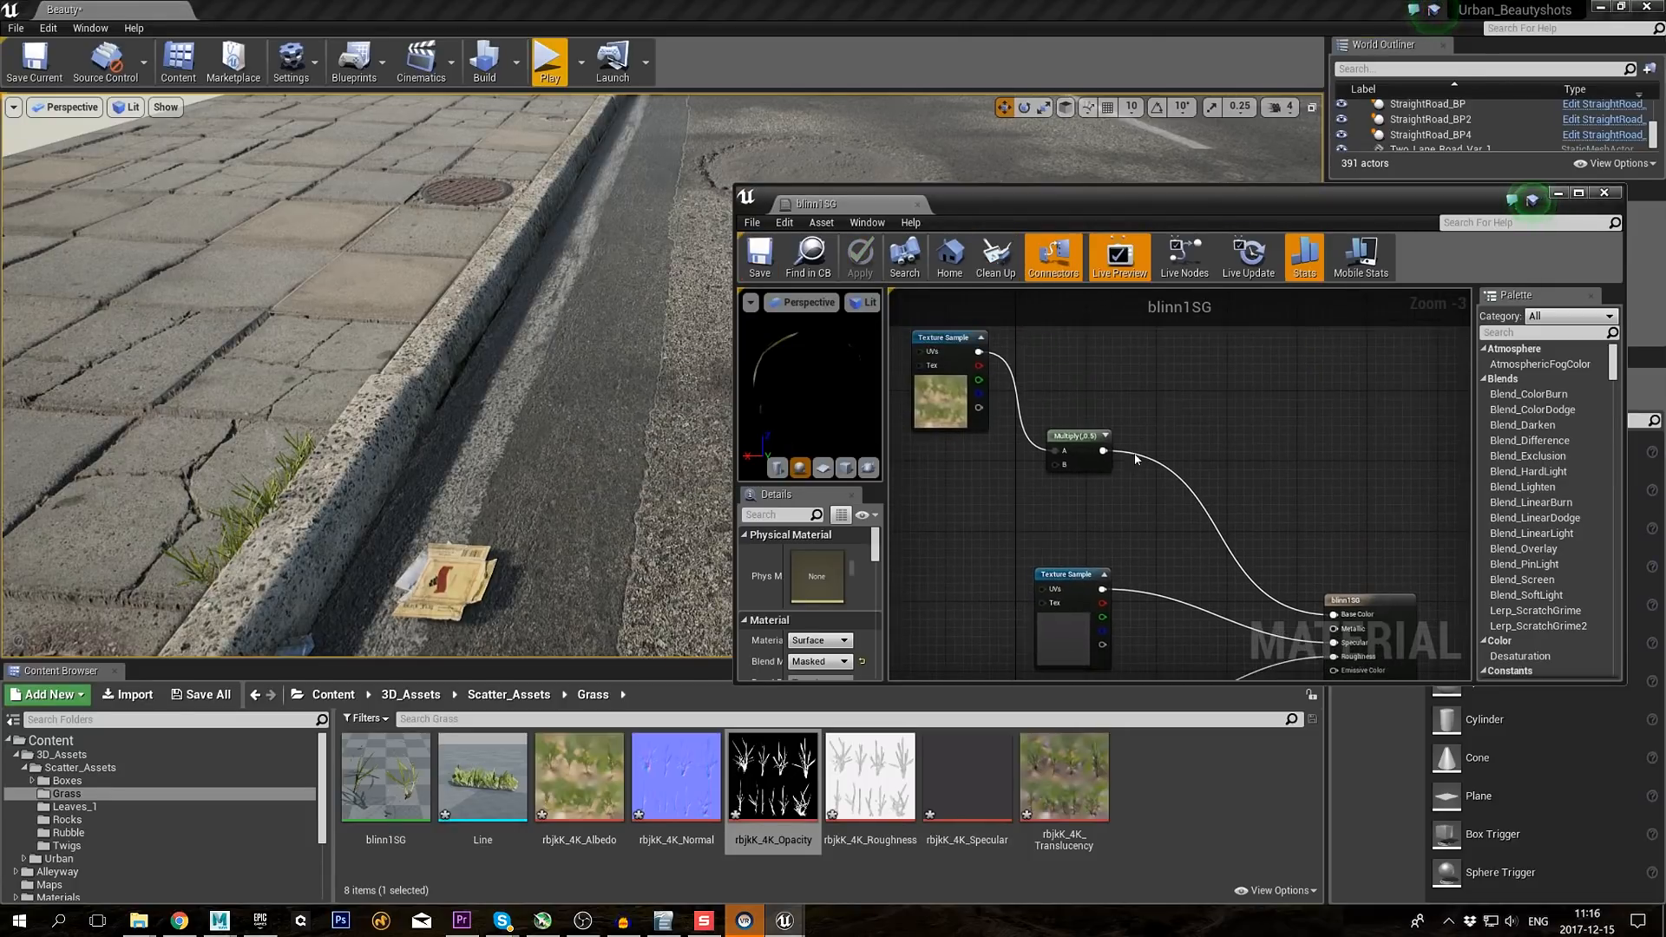
text(des)
drag(1120, 461, 1333, 614)
click(1175, 508)
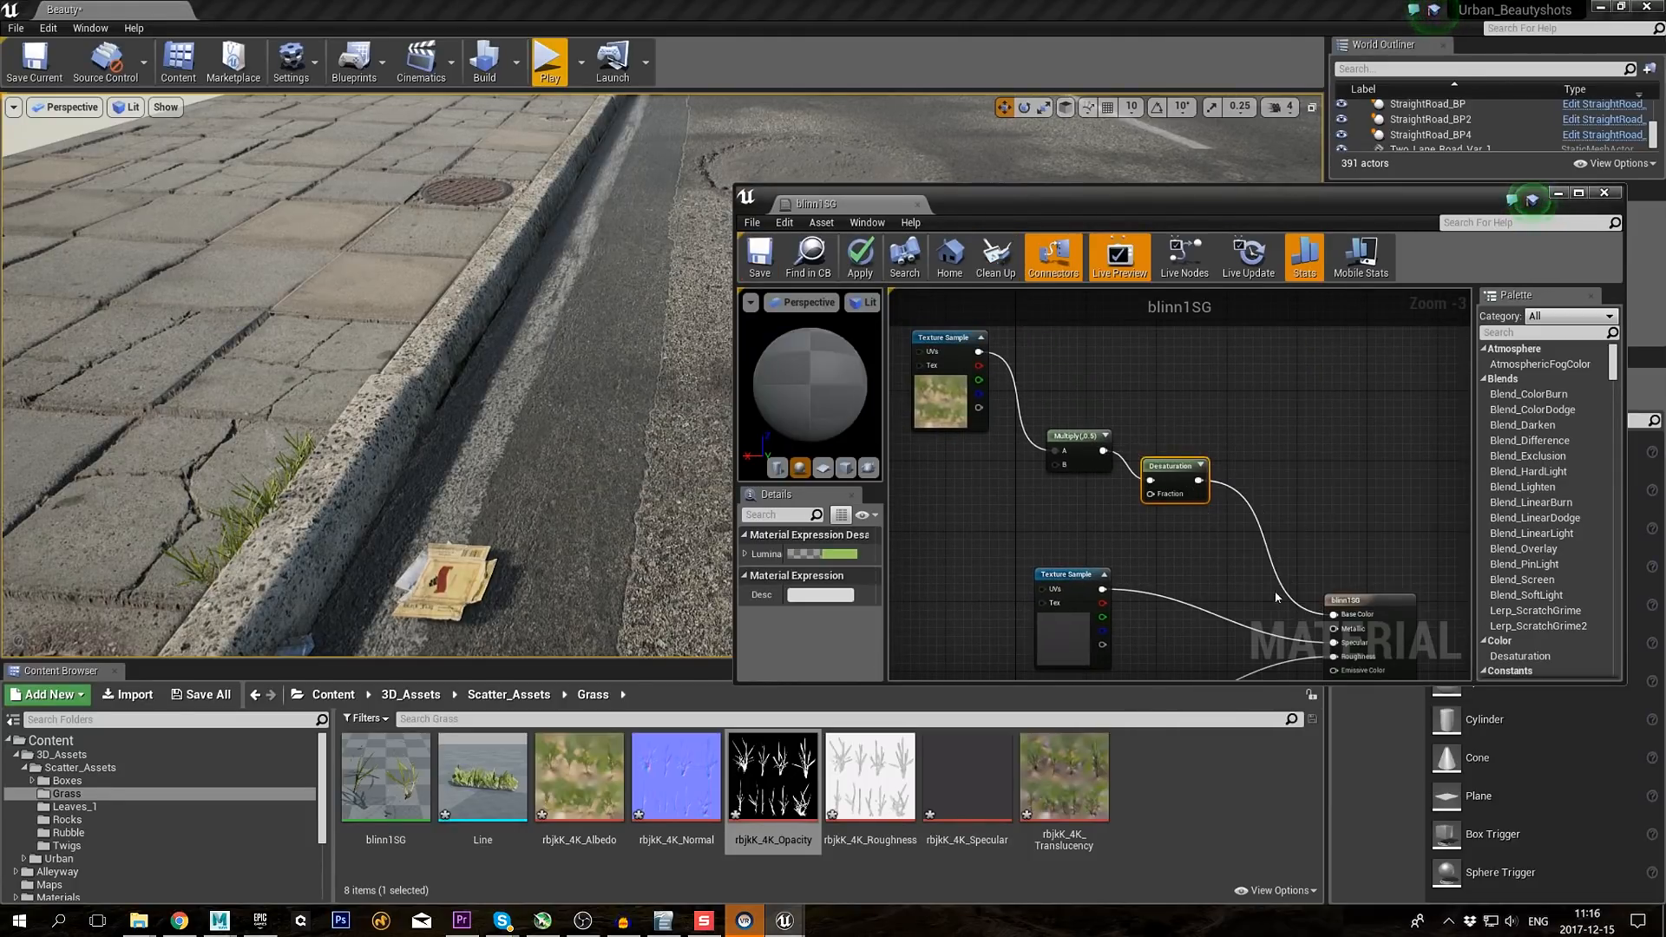
Step: Feed a 0.35 constant into the Desaturation's Fraction, then save and close the grass material
key(1)
click(1064, 504)
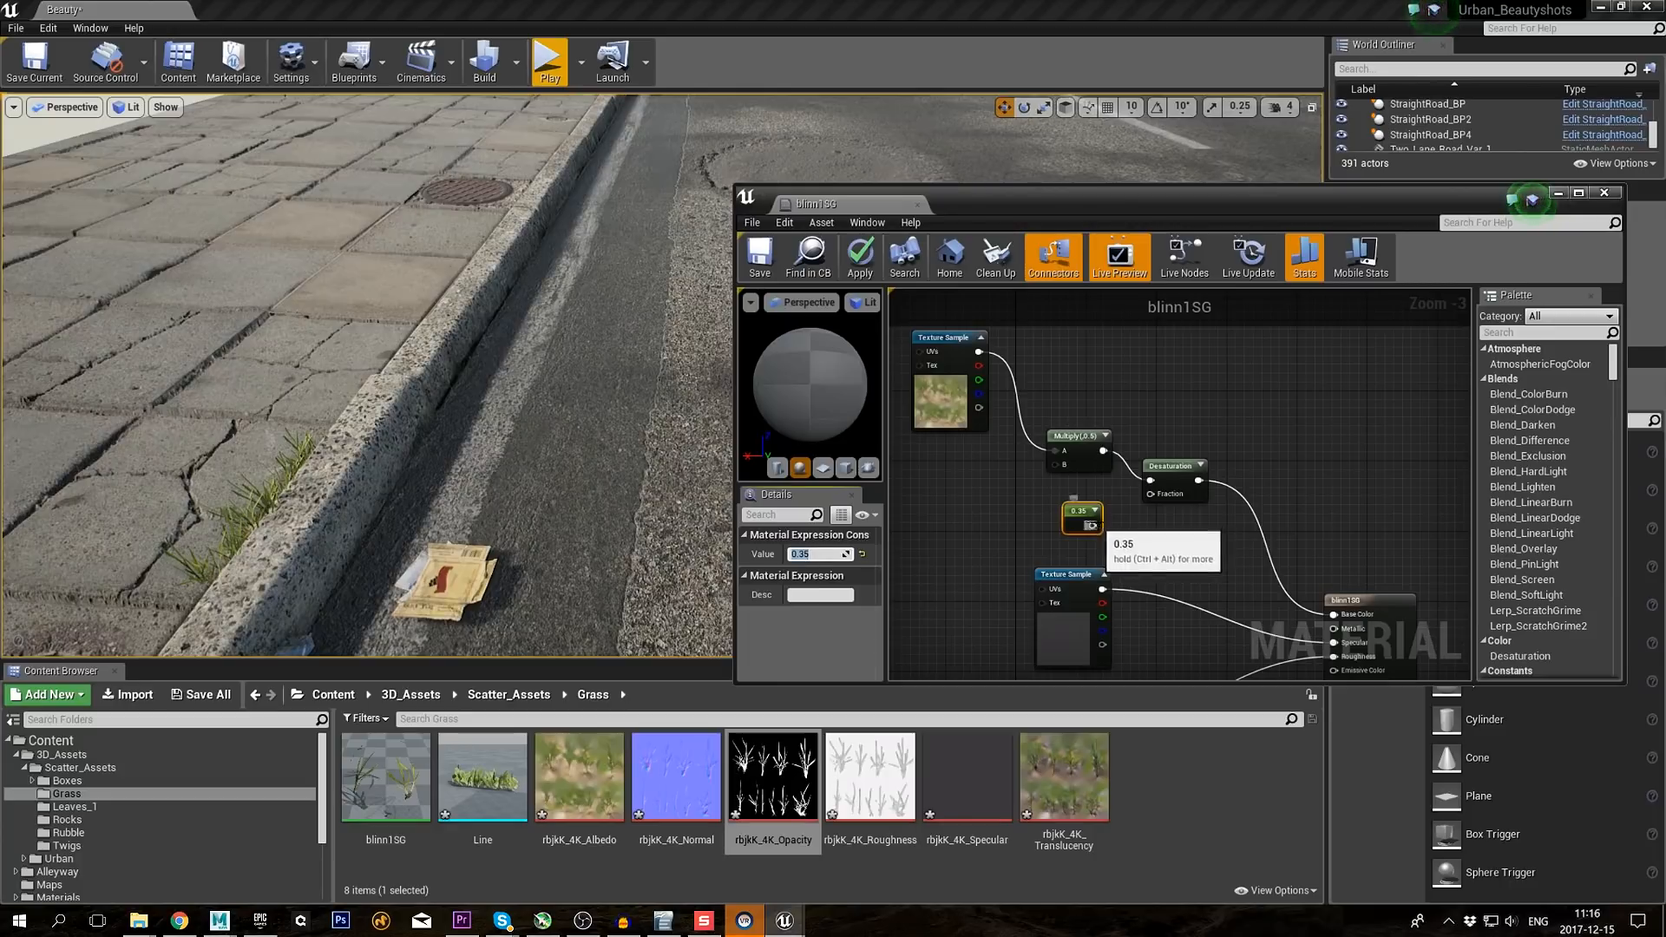
drag(1091, 525, 1151, 493)
click(765, 272)
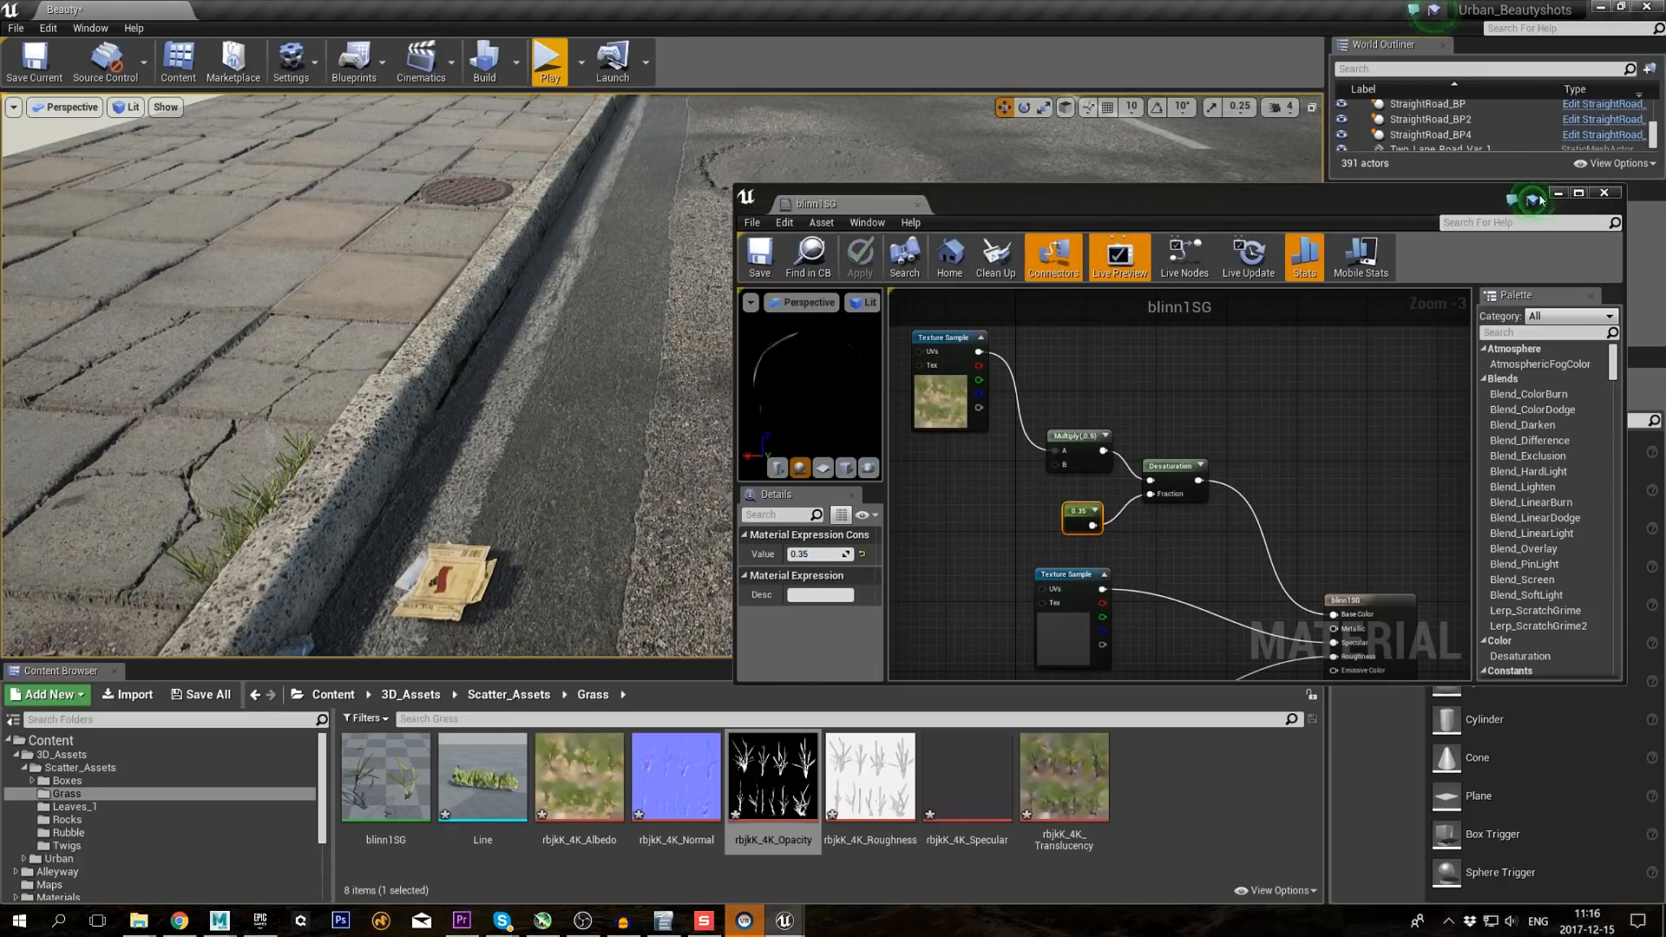
click(1604, 193)
Step: Duplicate the grass strip along the seam between sidewalk and curb, rotating and repositioning the copies for variation
right_drag(608, 391, 530, 434)
click(460, 471)
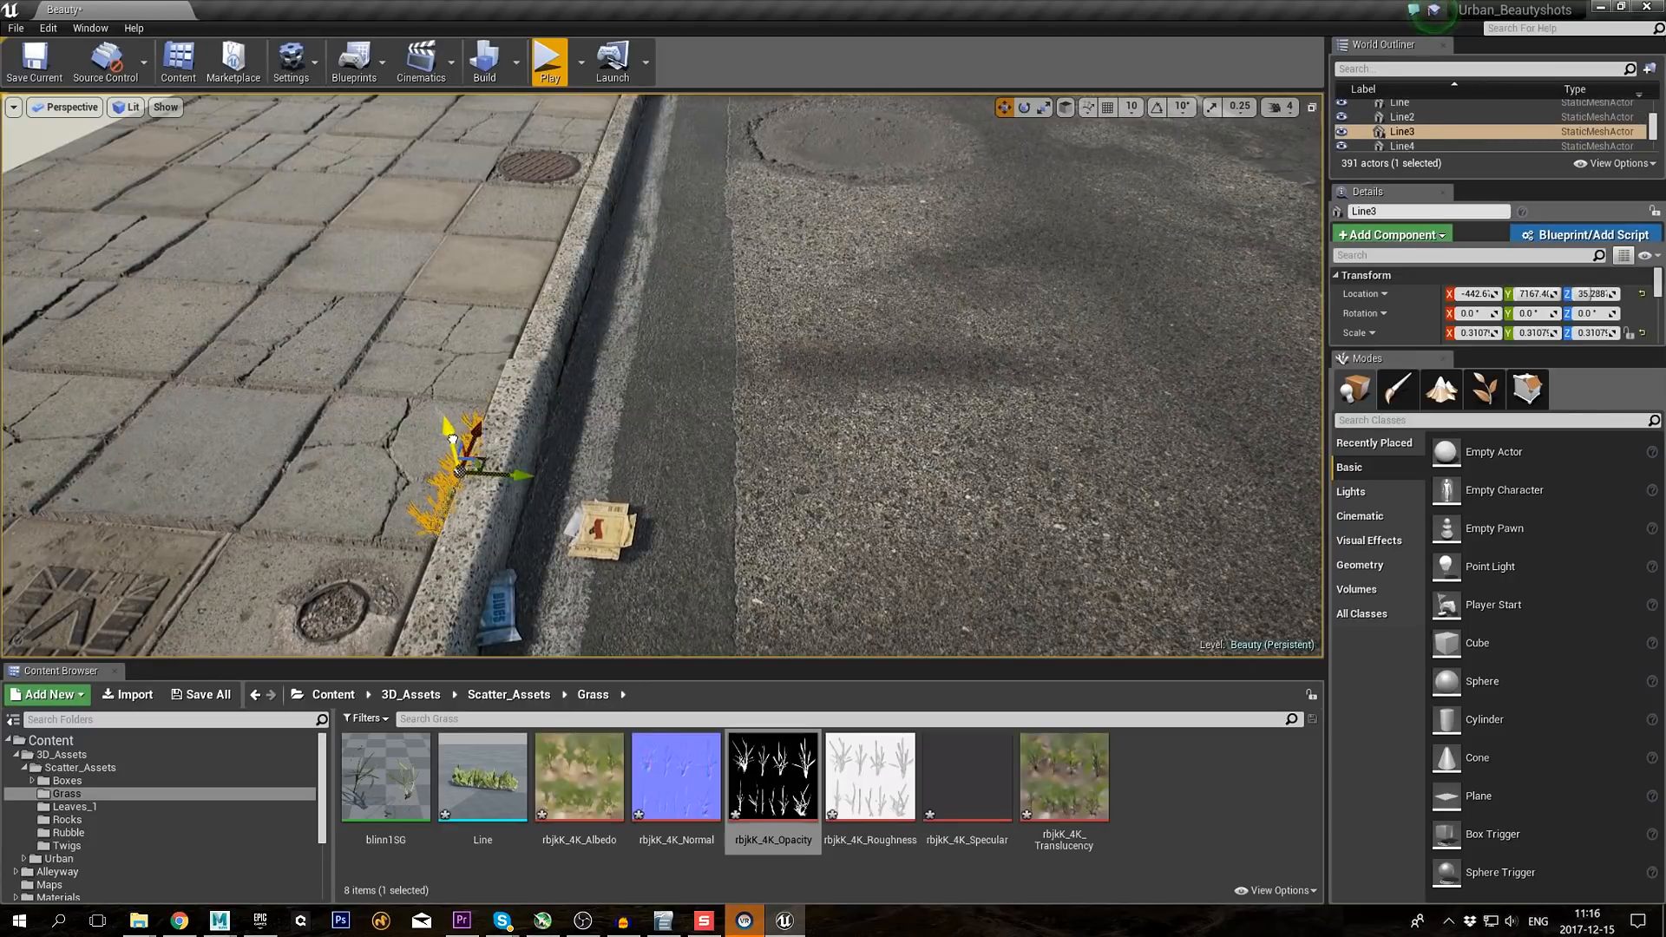
click(461, 443)
click(469, 441)
alt+drag(453, 491, 501, 378)
key(e)
drag(521, 412, 519, 340)
key(w)
right_drag(519, 340, 478, 319)
drag(592, 351, 616, 292)
drag(621, 230, 625, 215)
click(816, 250)
right_drag(816, 250, 755, 261)
Step: Duplicate the grass strip to the road side of the curb, tilt it, and repeat copies along the gutter
click(569, 442)
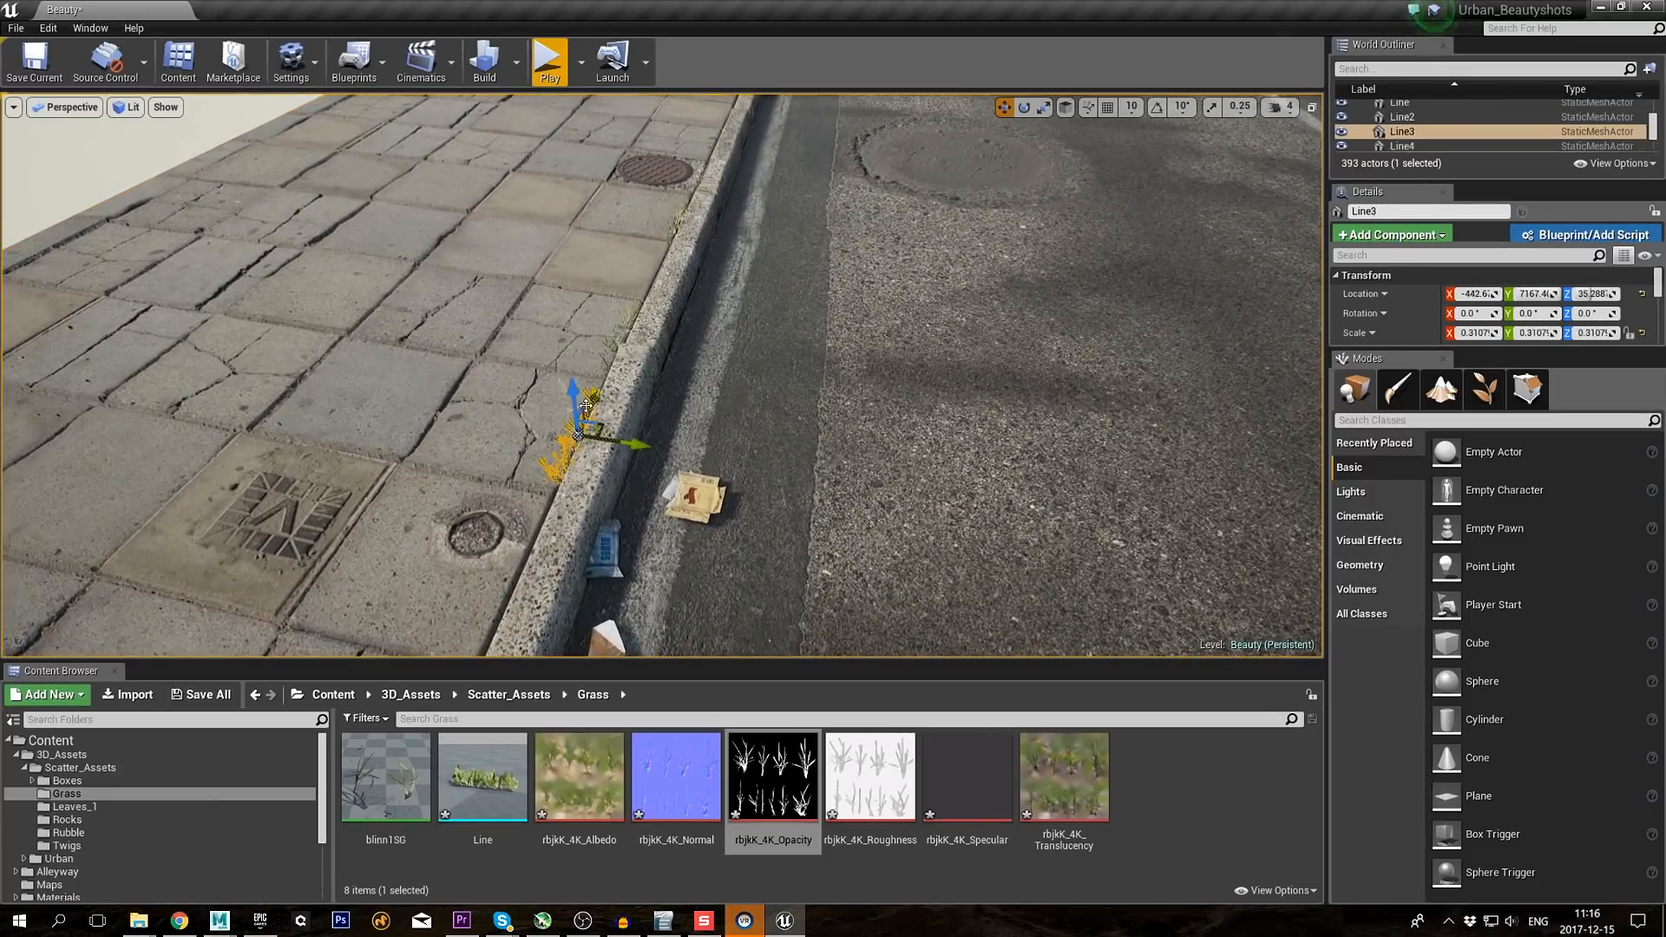
alt+drag(587, 445, 669, 344)
key(e)
right_drag(669, 344, 538, 343)
alt+drag(745, 414, 1098, 328)
alt+drag(1098, 328, 1191, 302)
right_drag(1191, 302, 1094, 295)
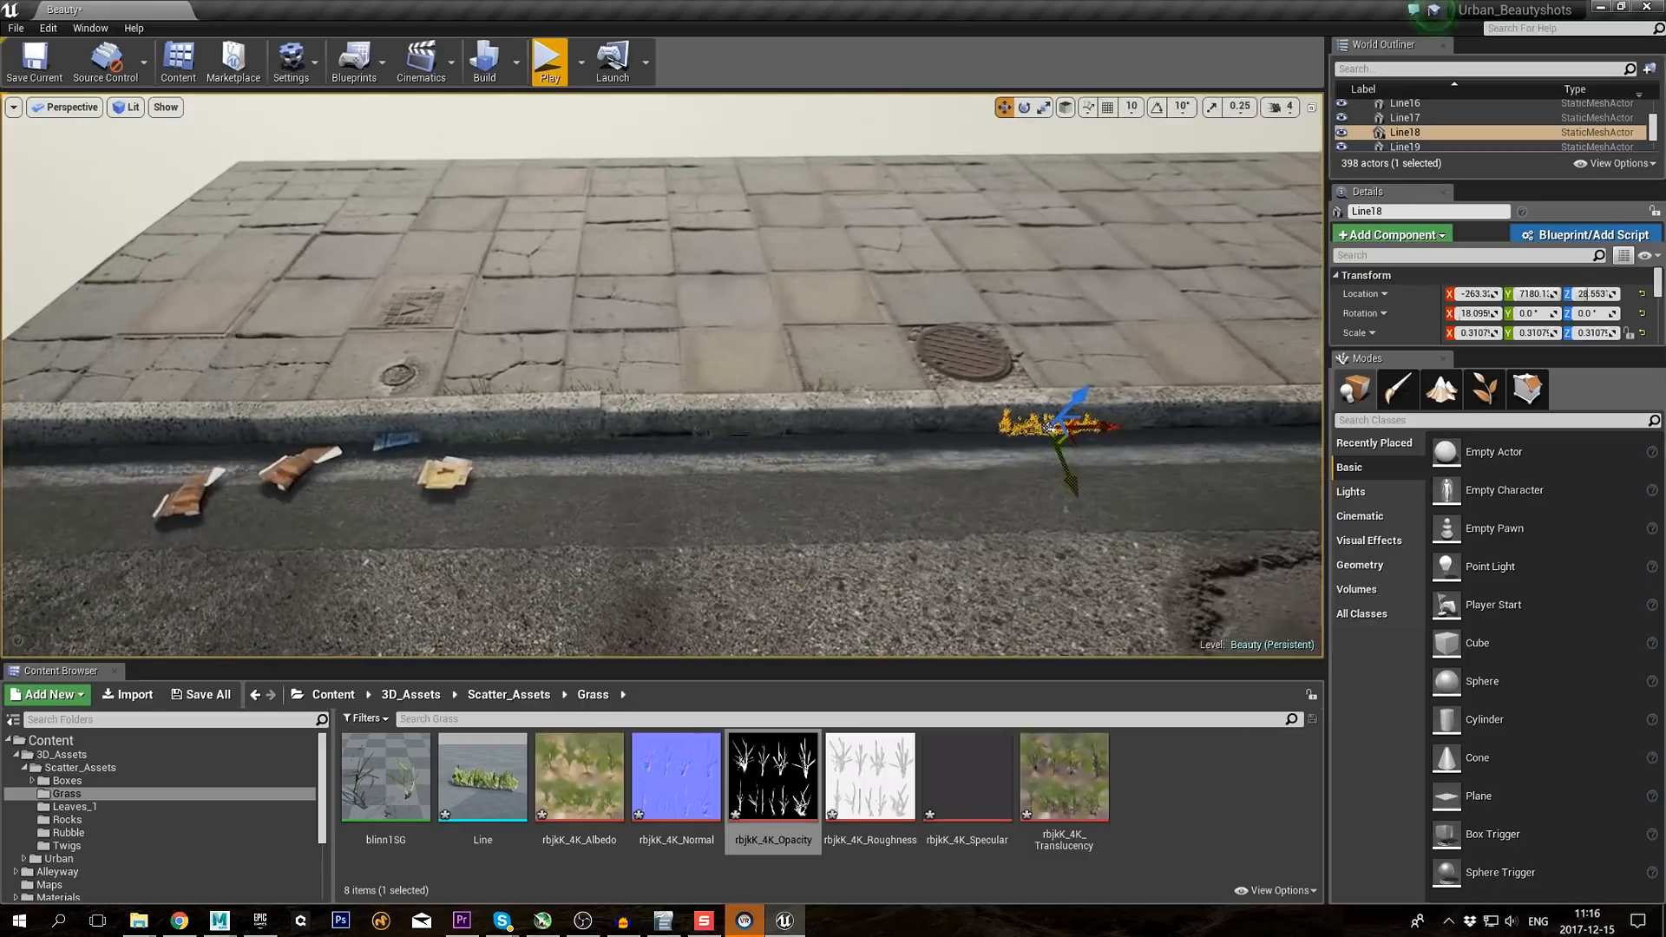
Step: Select four grass strips along the gutter and duplicate the group twice farther down the curb
ctrl+click(739, 432)
ctrl+click(561, 431)
key(ctrl+z)
key(alt+2)
ctrl+click(564, 433)
ctrl+click(494, 434)
key(alt+4)
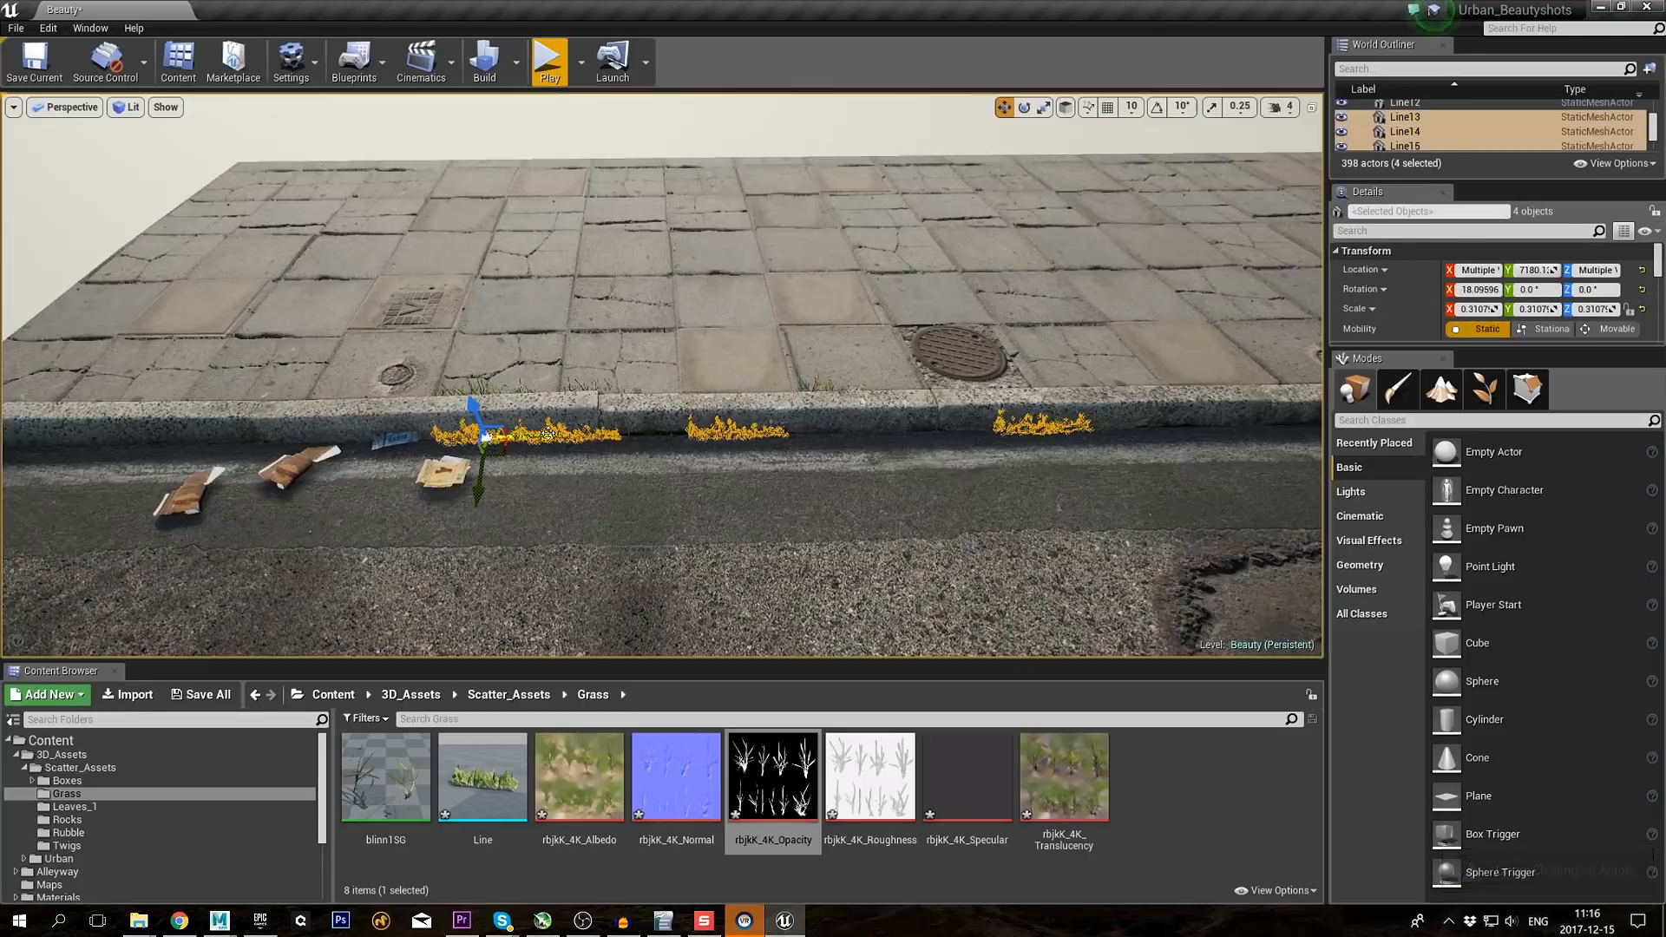
alt+drag(548, 434, 1011, 426)
right_drag(1011, 425, 1129, 434)
alt+drag(850, 360, 1132, 308)
right_drag(703, 417, 920, 460)
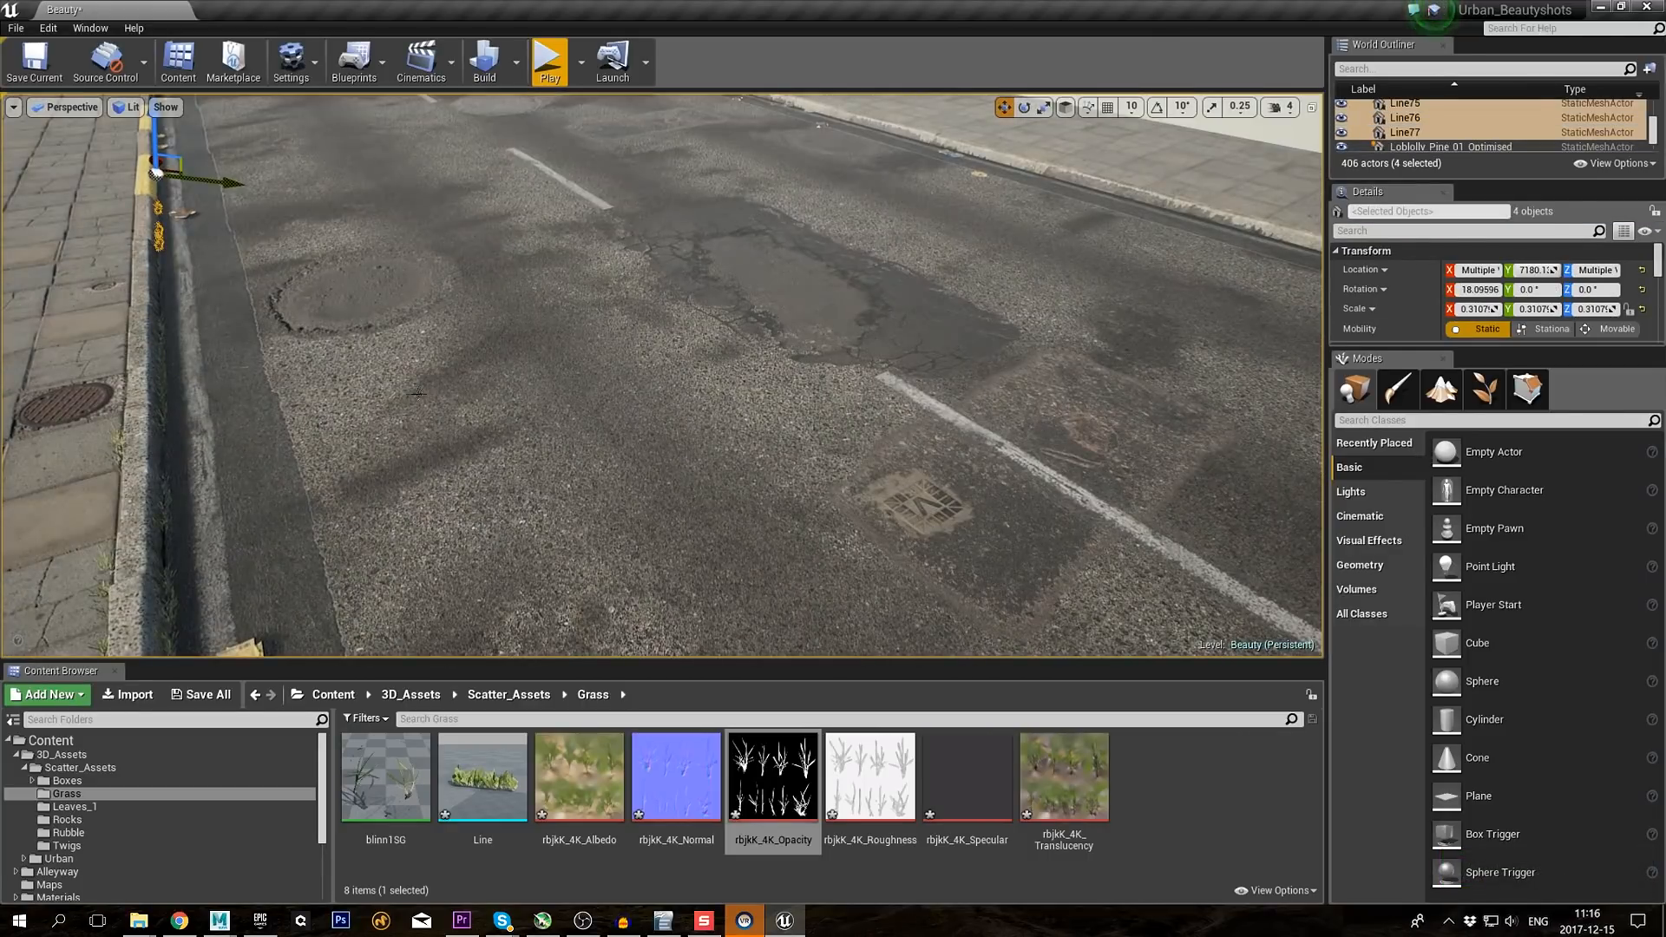
Step: Duplicate individual grass strips farther along the sidewalk seam to fill the gaps beside the curb
click(418, 394)
key(Escape)
click(118, 449)
alt+drag(116, 477, 121, 382)
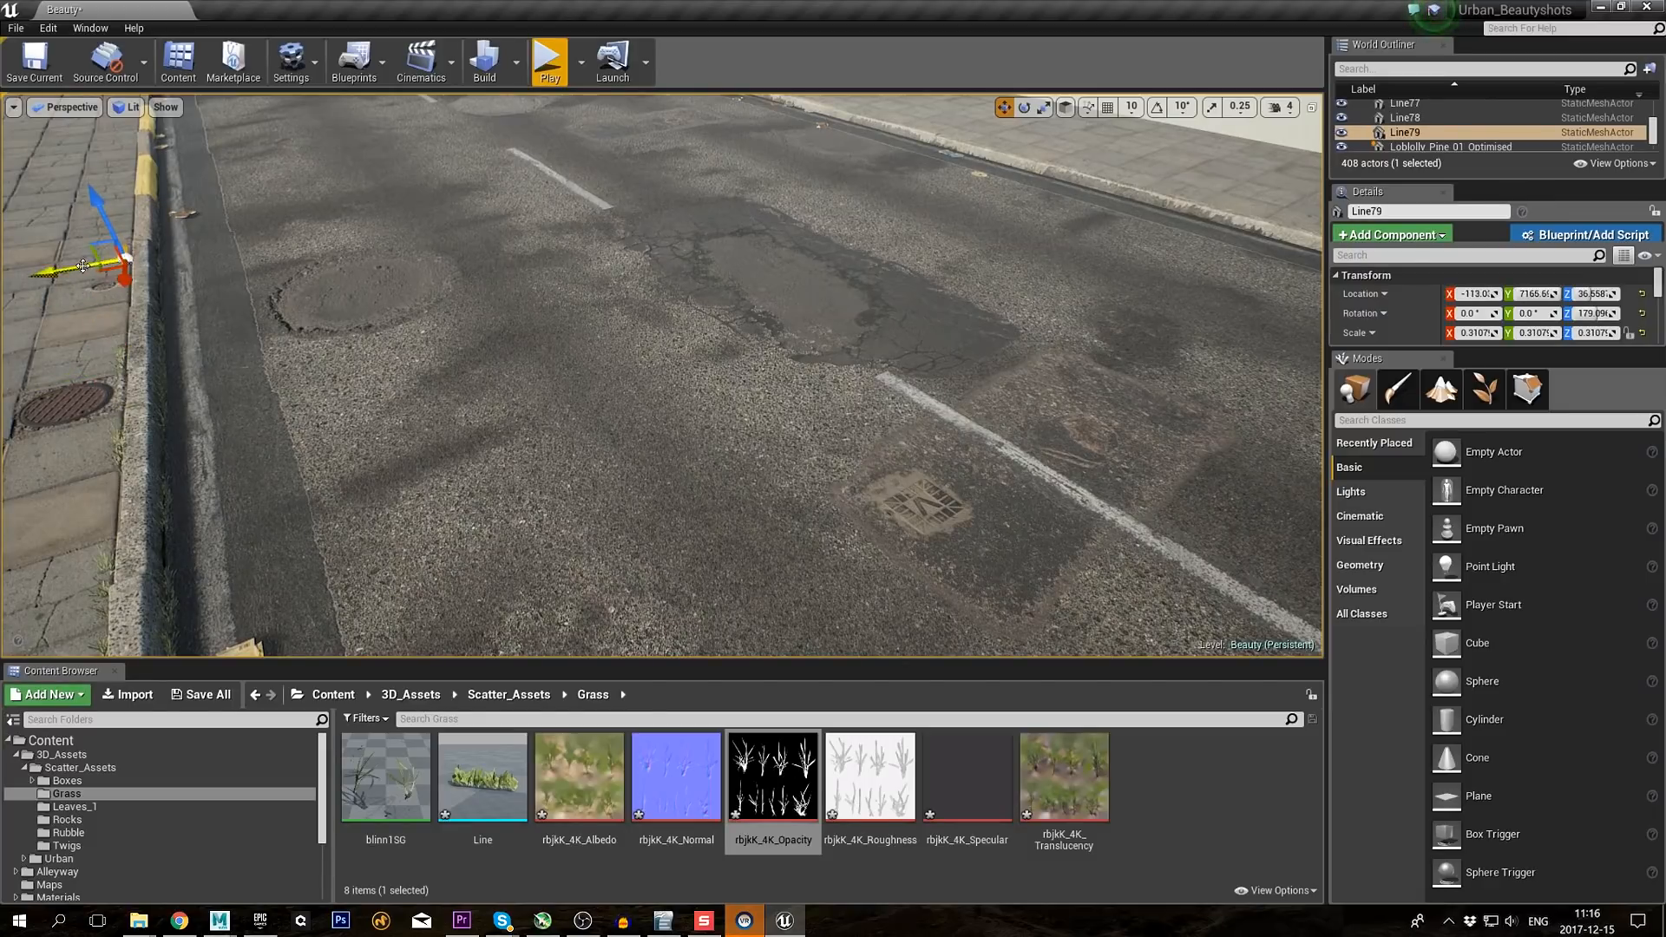
click(123, 368)
click(116, 534)
right_drag(116, 533, 94, 566)
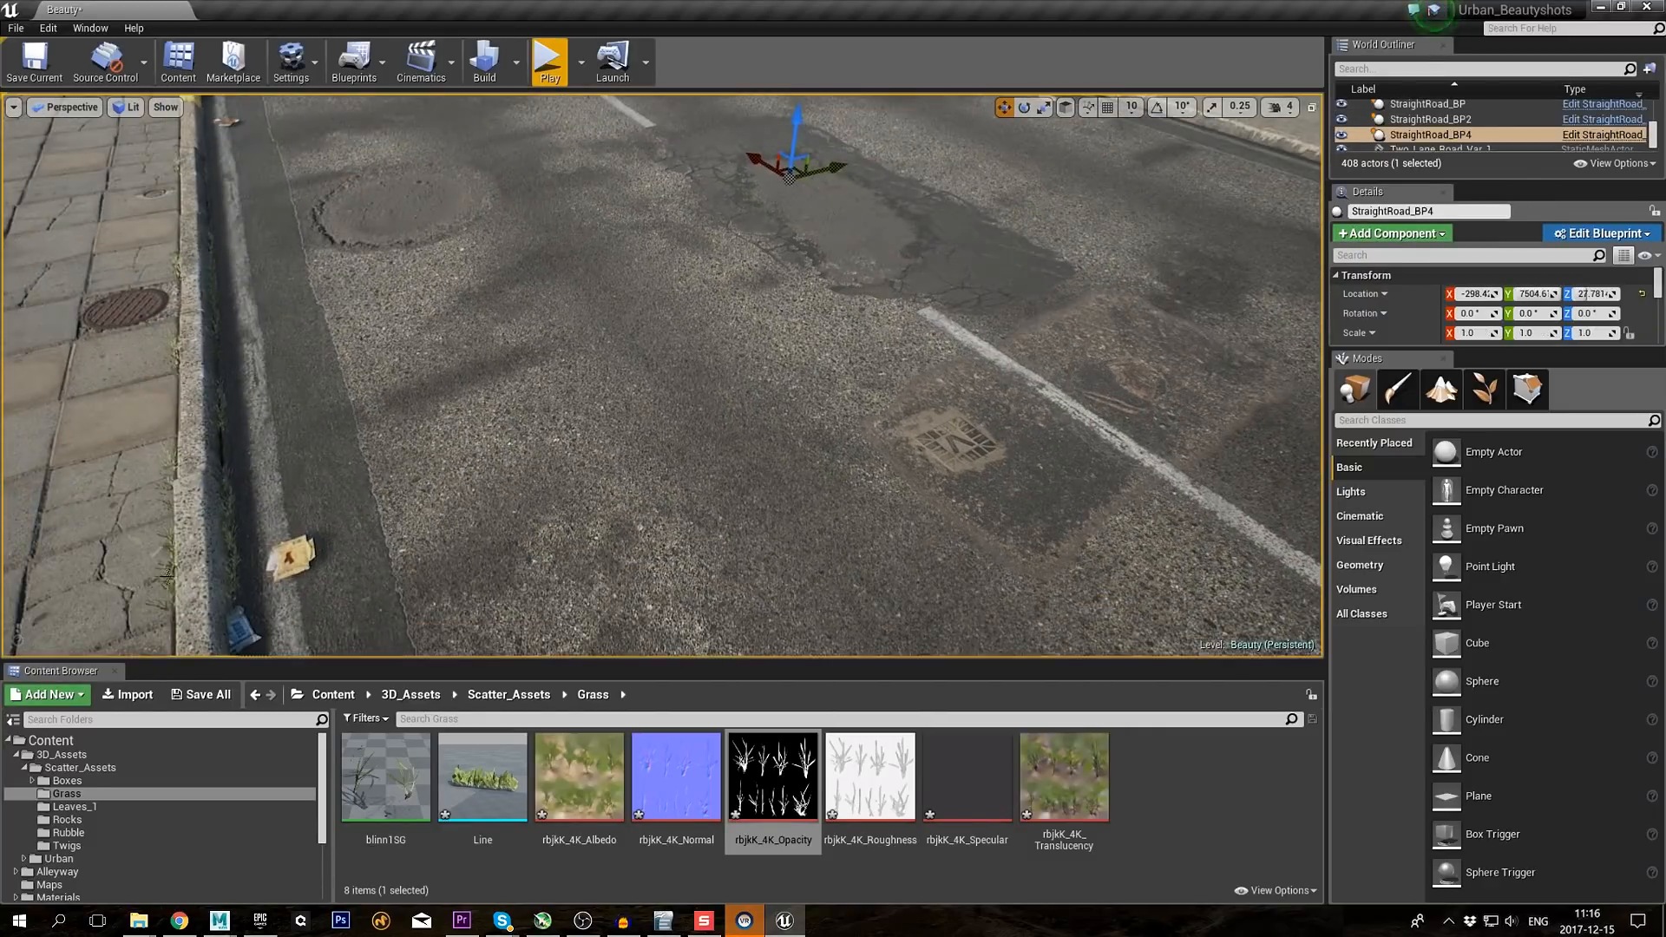
click(175, 564)
alt+drag(171, 601, 196, 361)
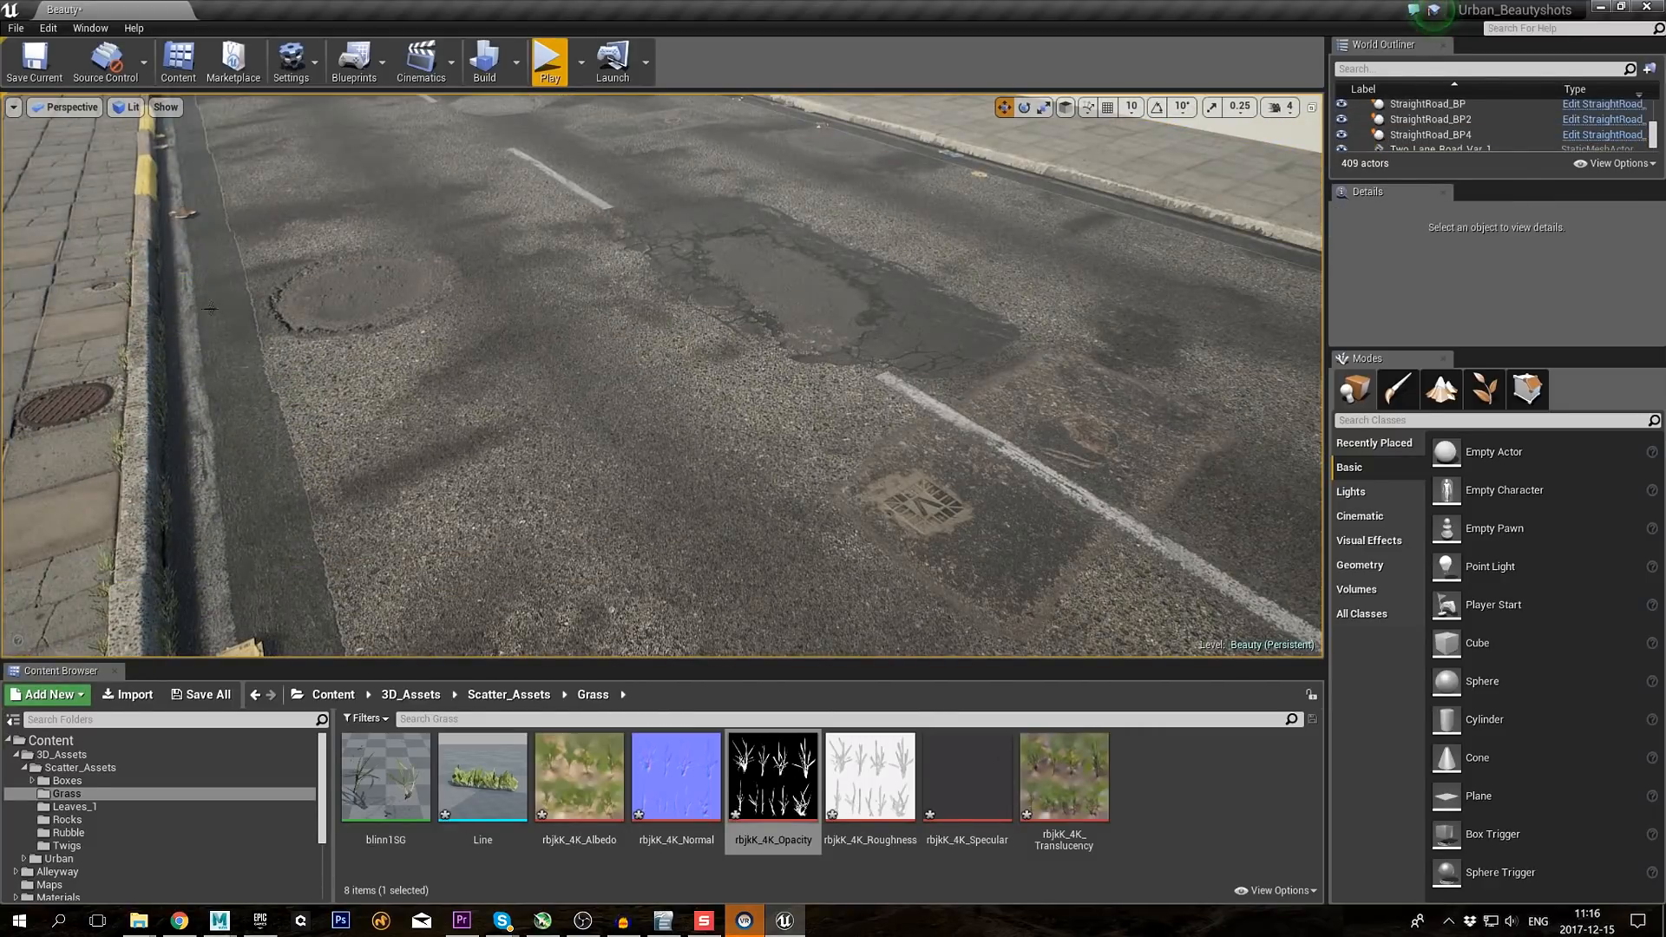
Step: Copy the grass strips to the curb on the opposite side of the road and clear the selection
alt+drag(117, 486, 111, 586)
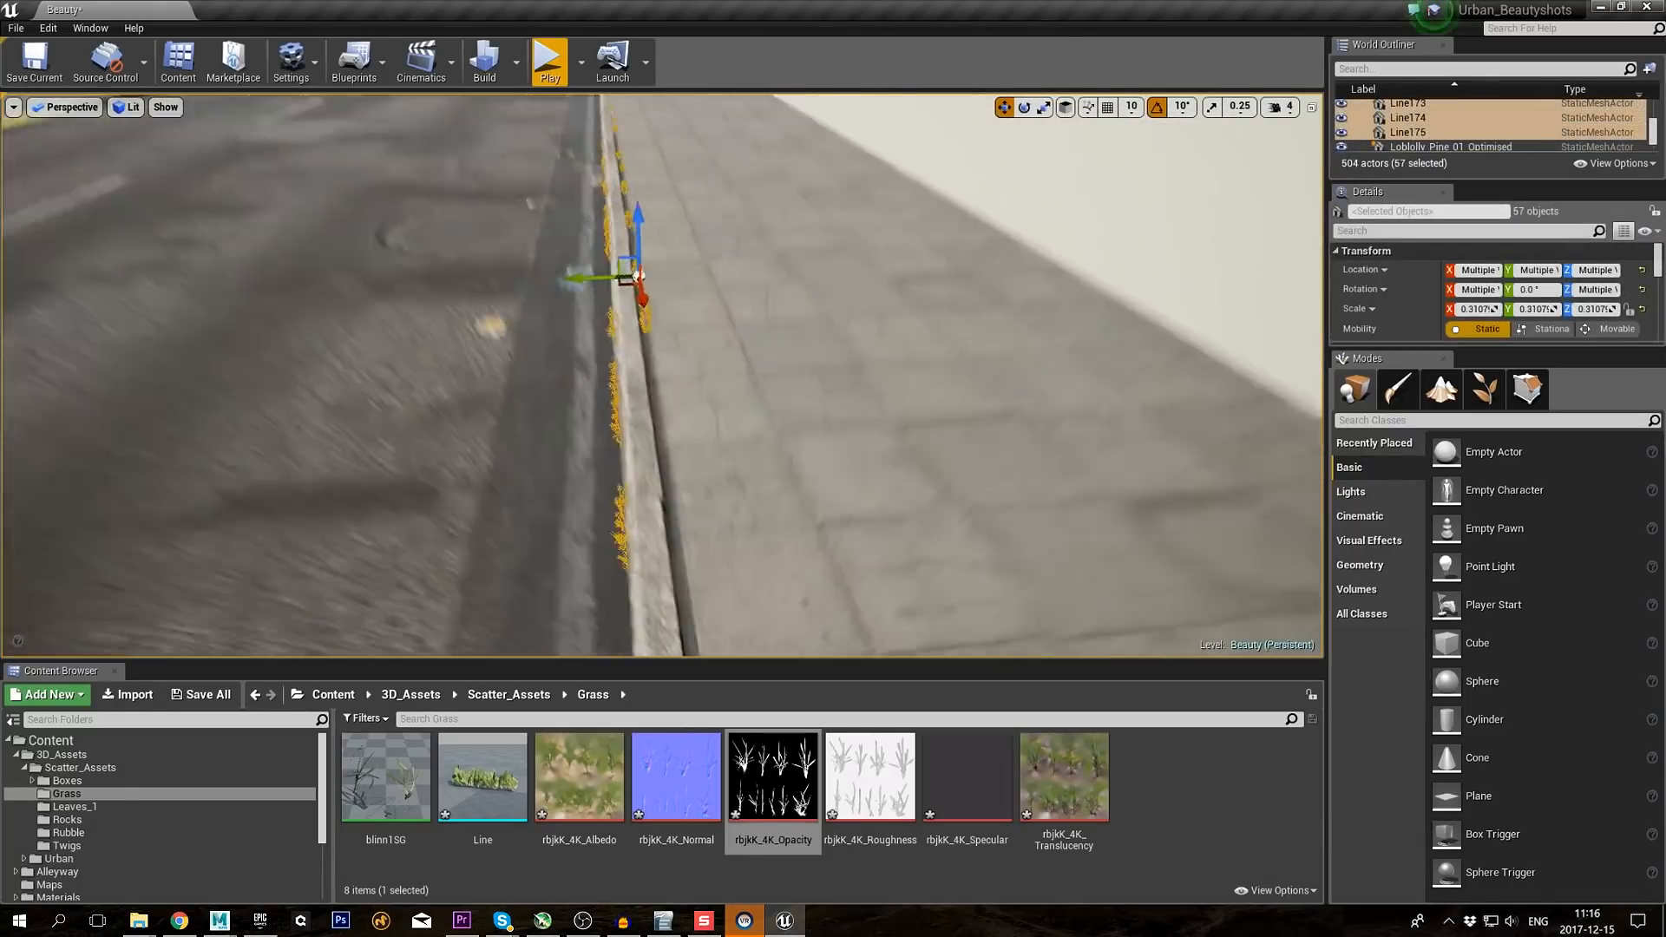
drag(481, 243, 476, 244)
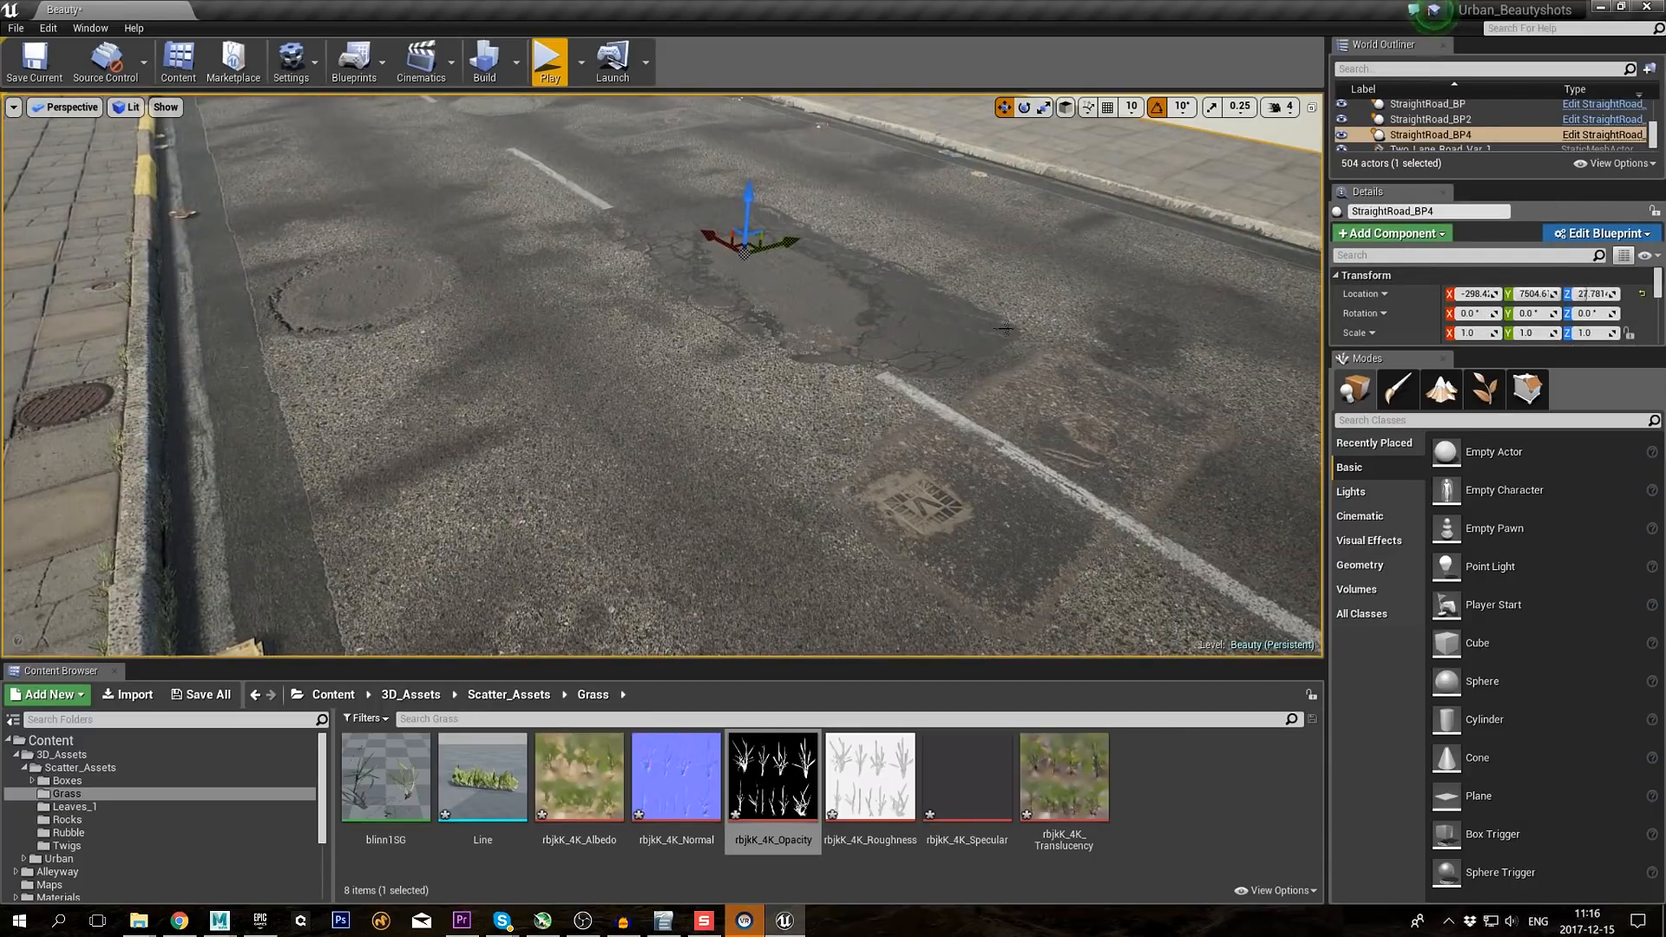
key(Escape)
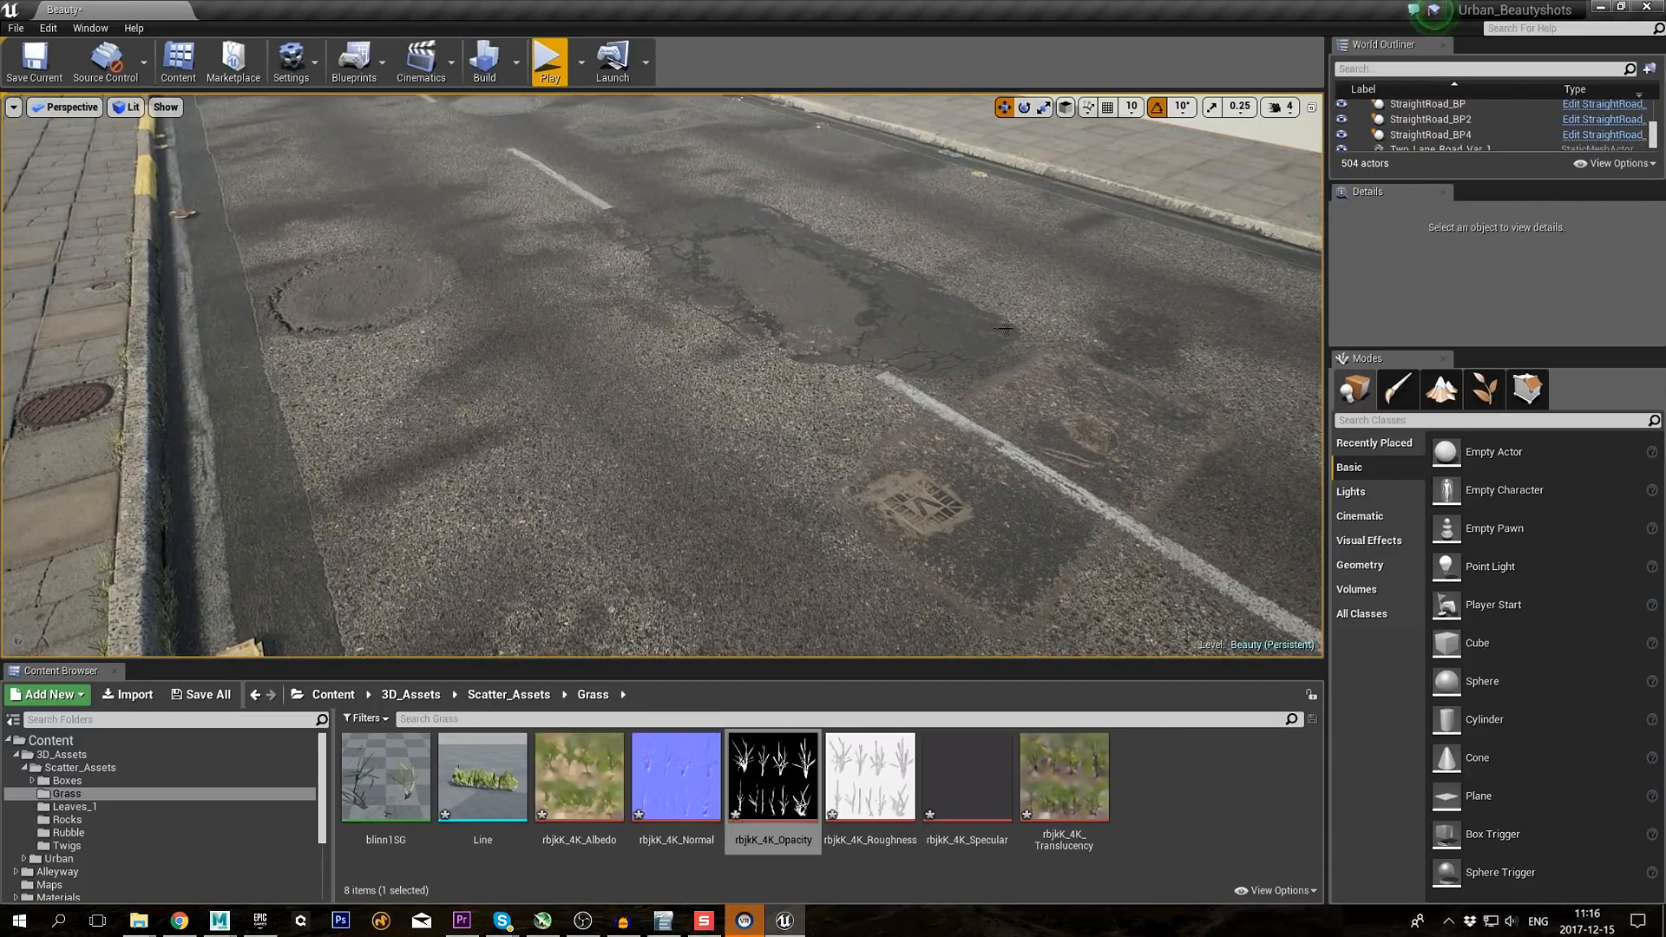
Step: Set the grass material's albedo Multiply to 0.37 and the Desaturation fraction to 0.28, then save and close it
double_click(386, 777)
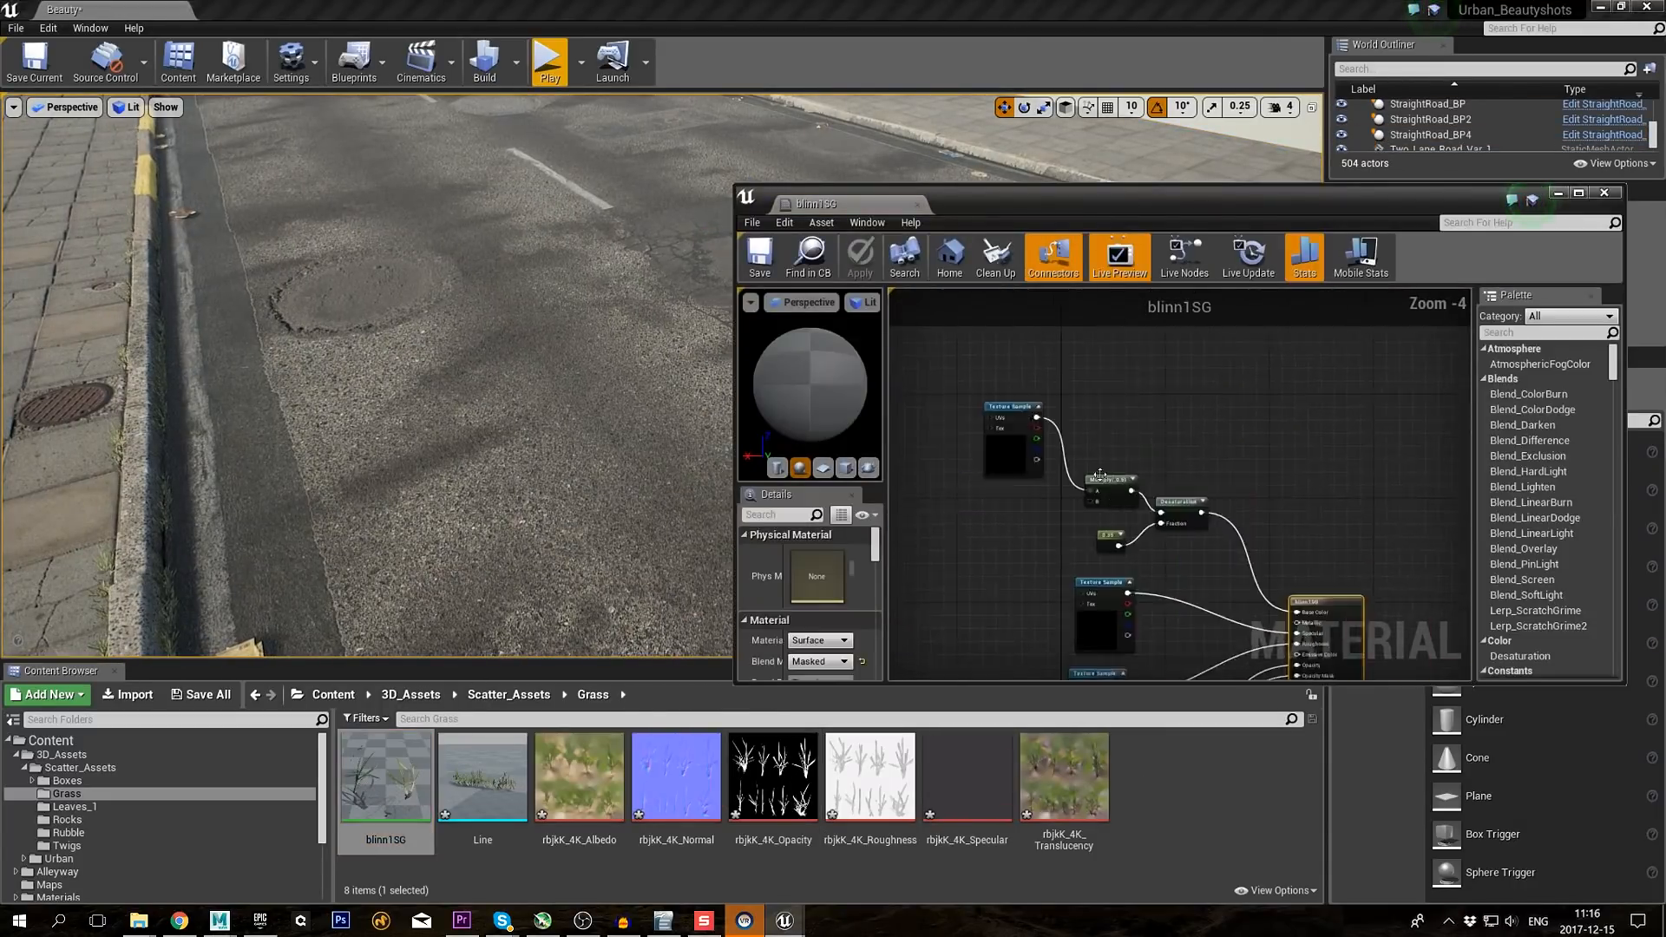
click(1120, 579)
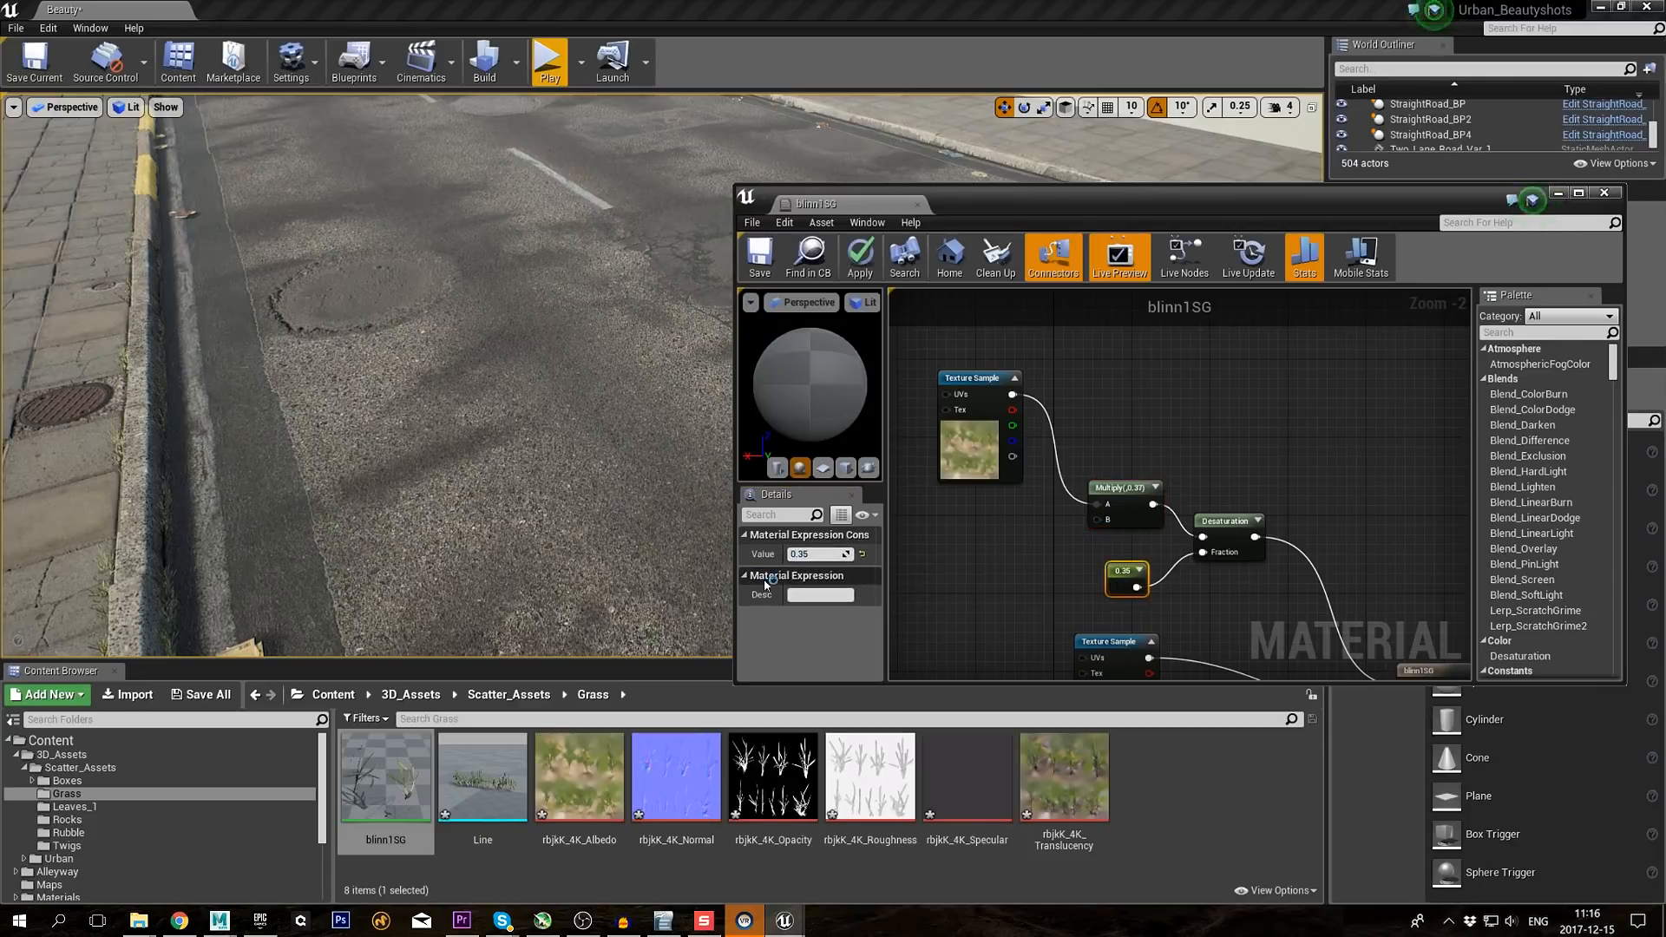
click(757, 269)
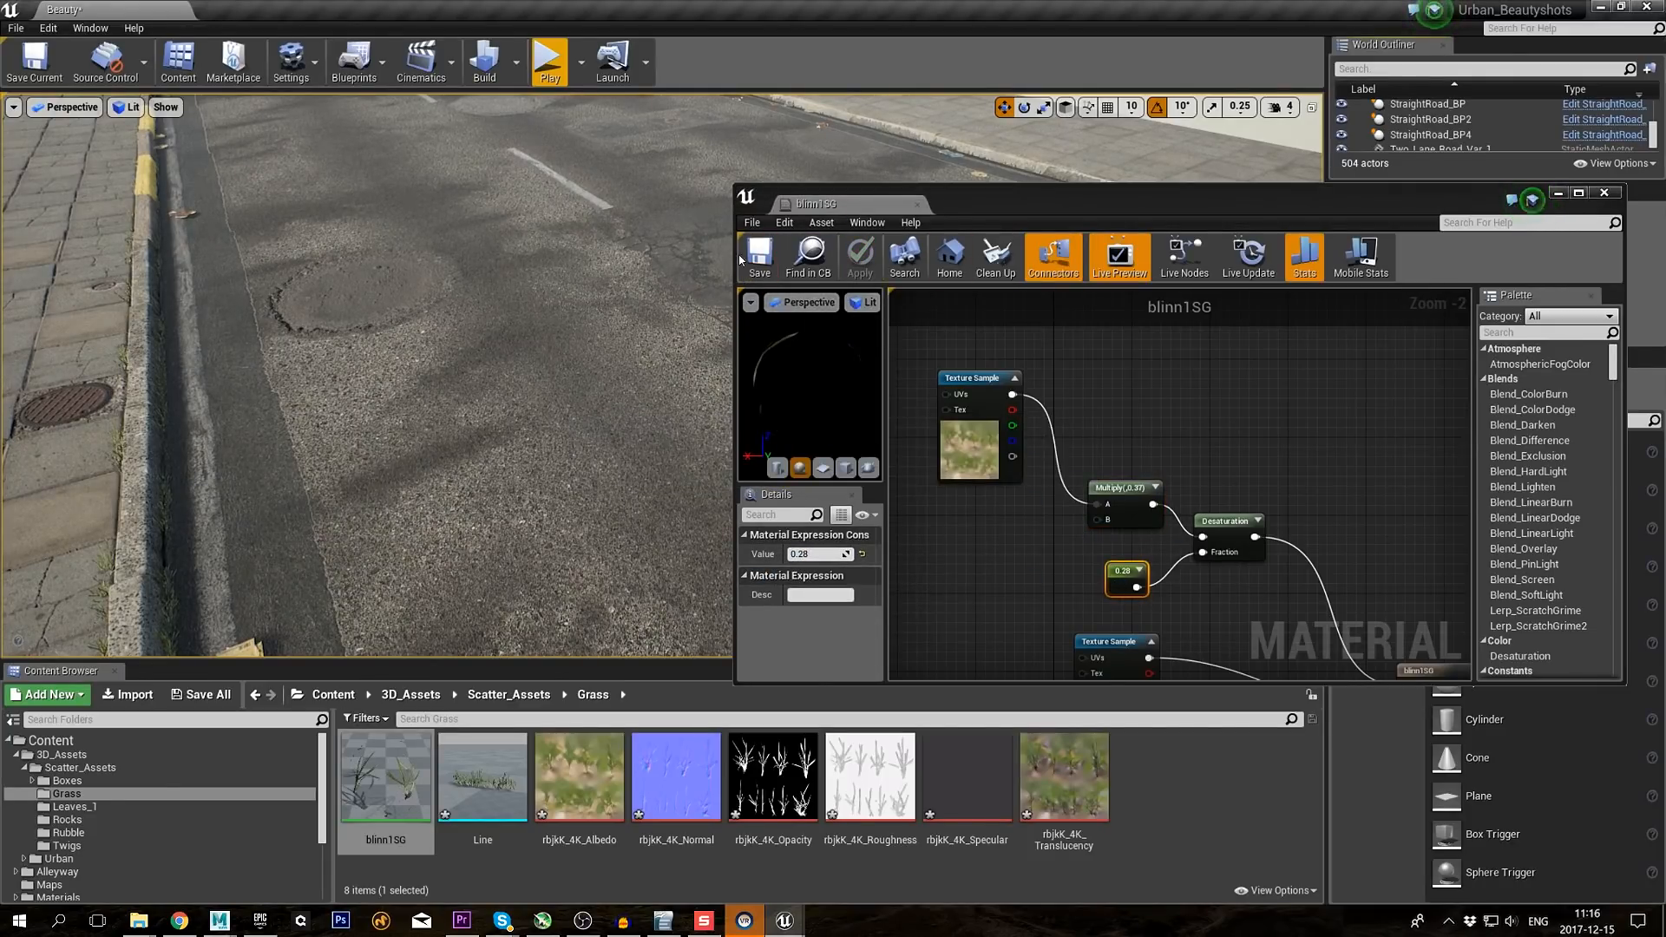
click(1604, 193)
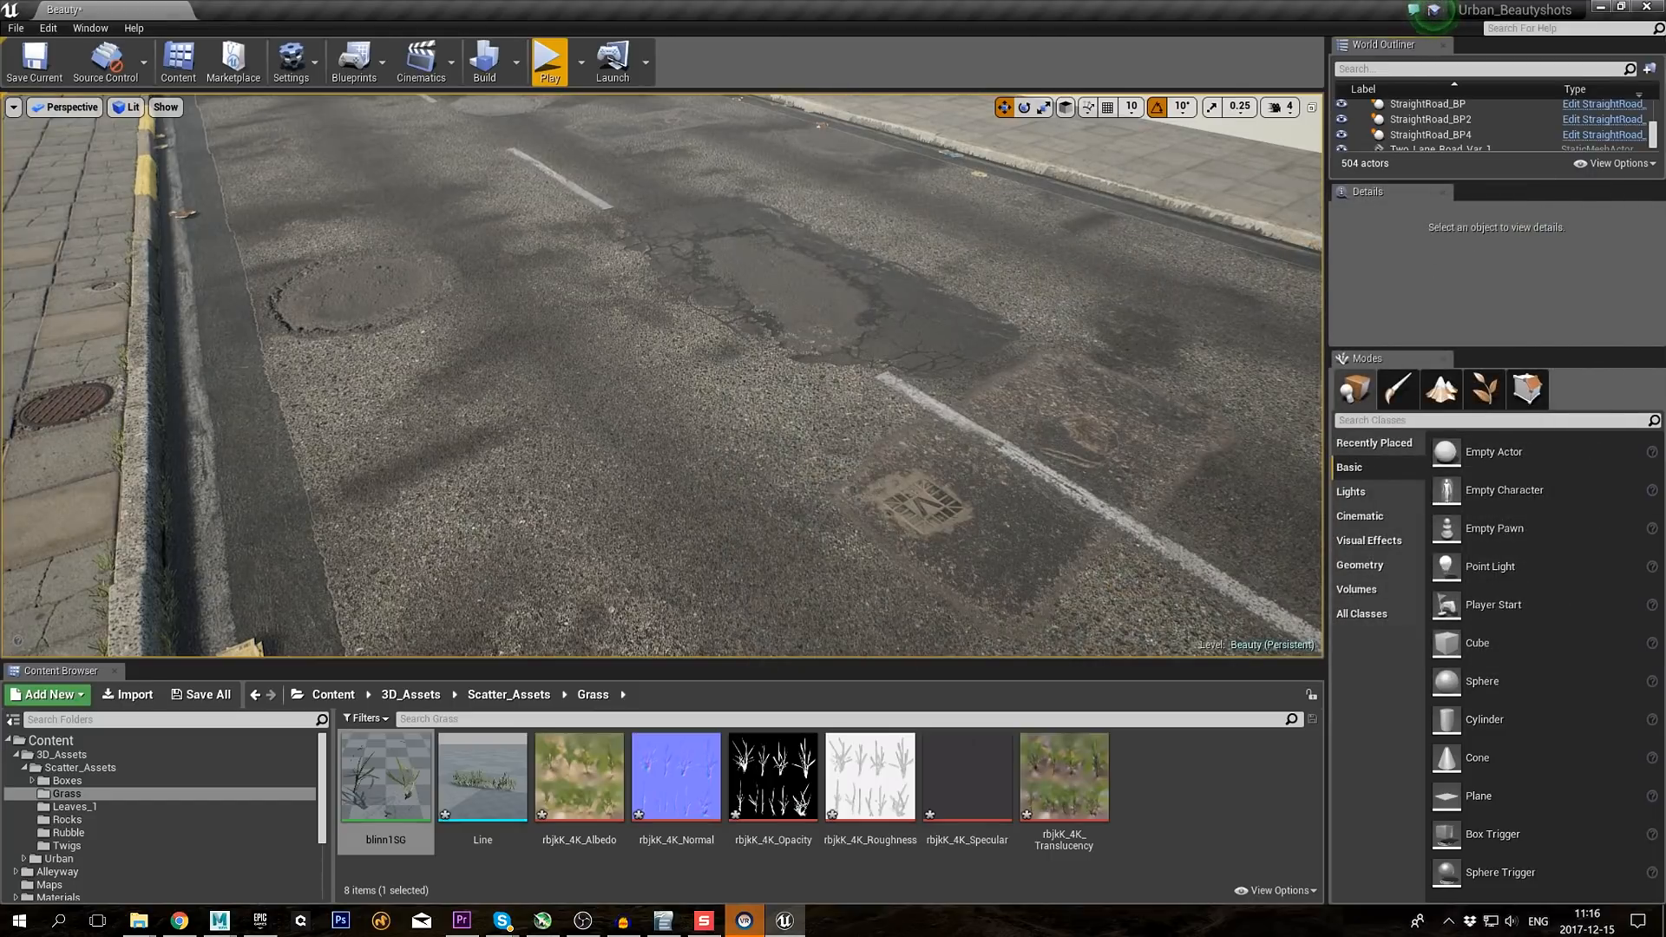
Step: Switch to the Megascans library, filter it to 3D assets in the Scatter category and browse for small rocks
key(alt+Tab)
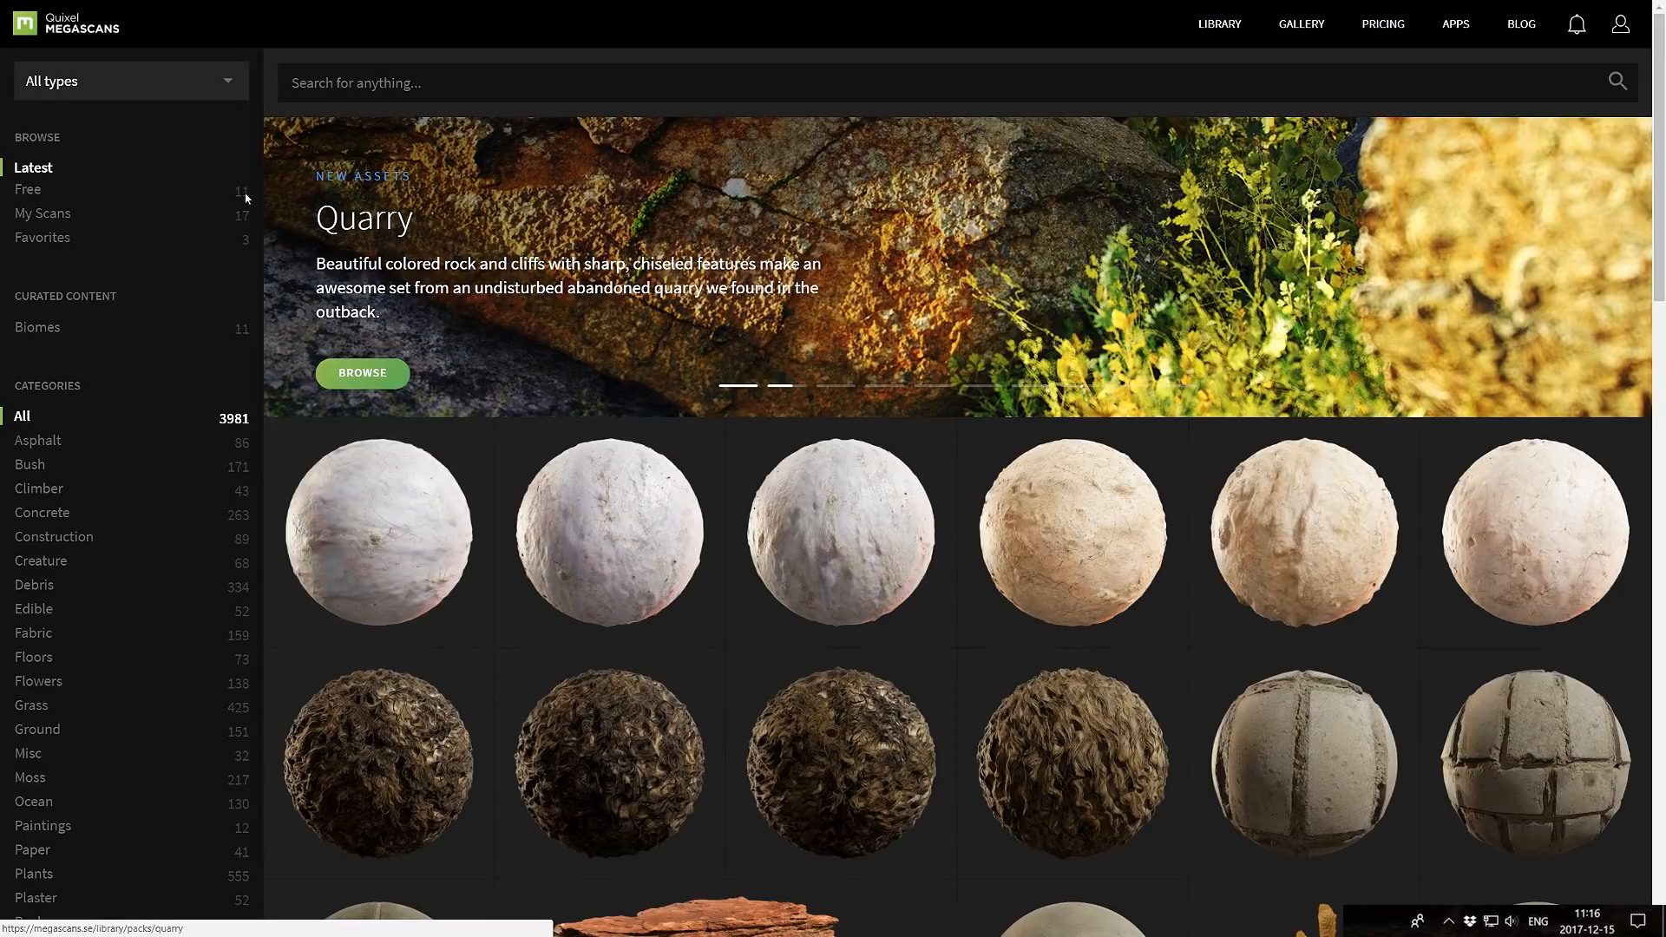
click(124, 87)
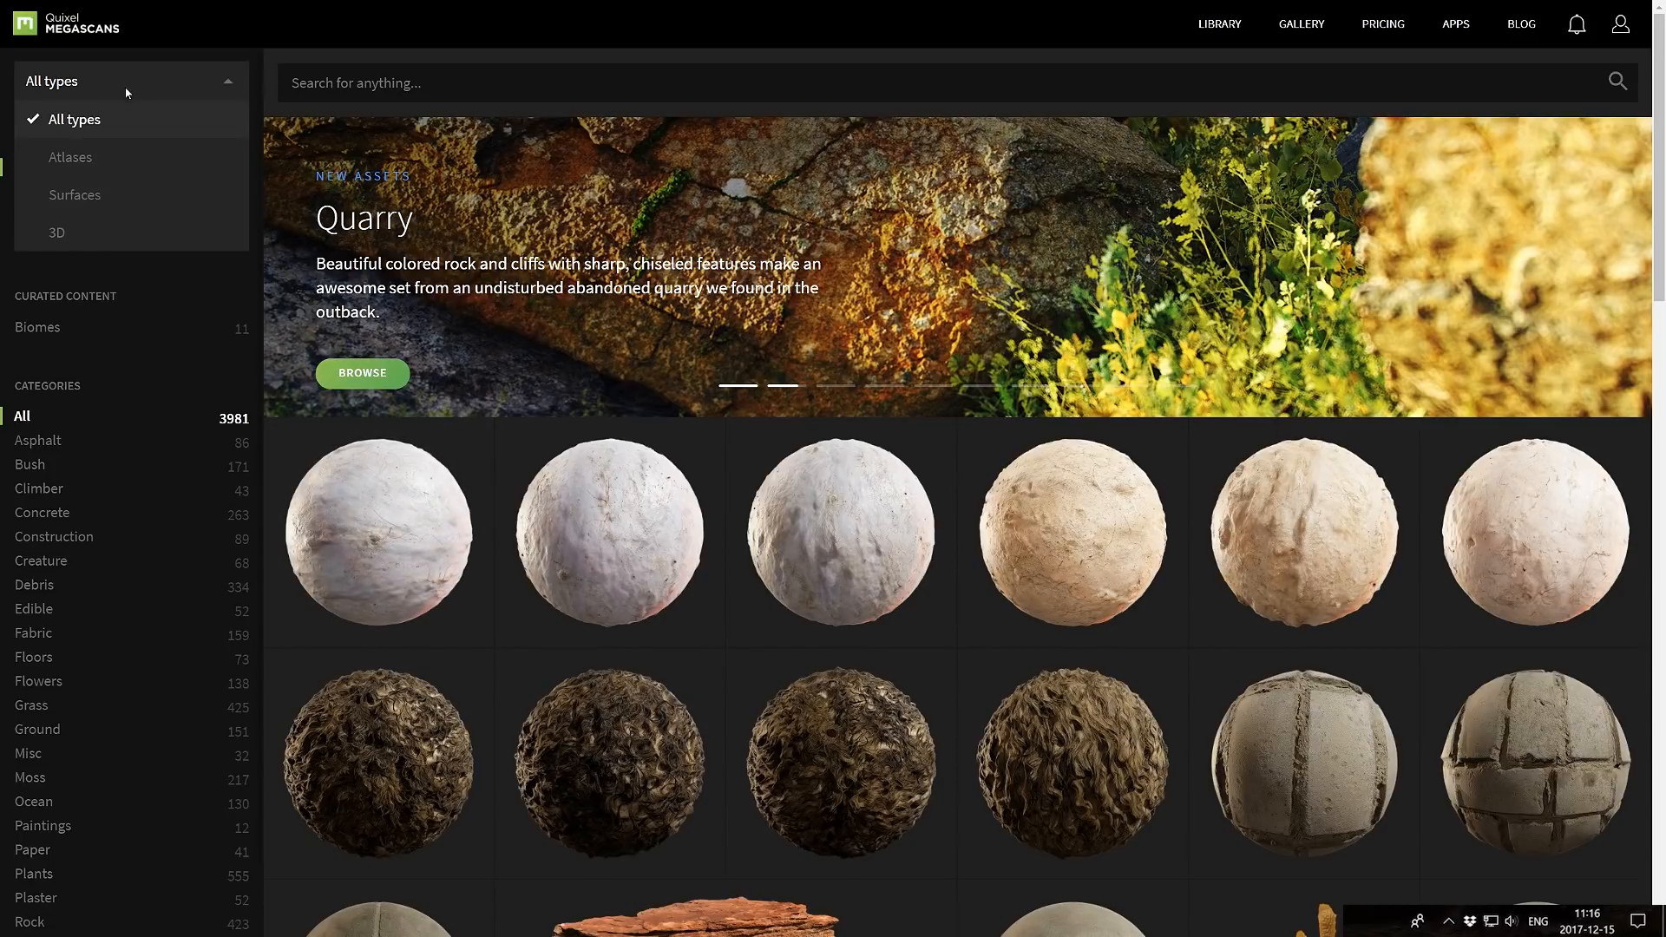
click(55, 231)
scroll(153, 644, down, 2)
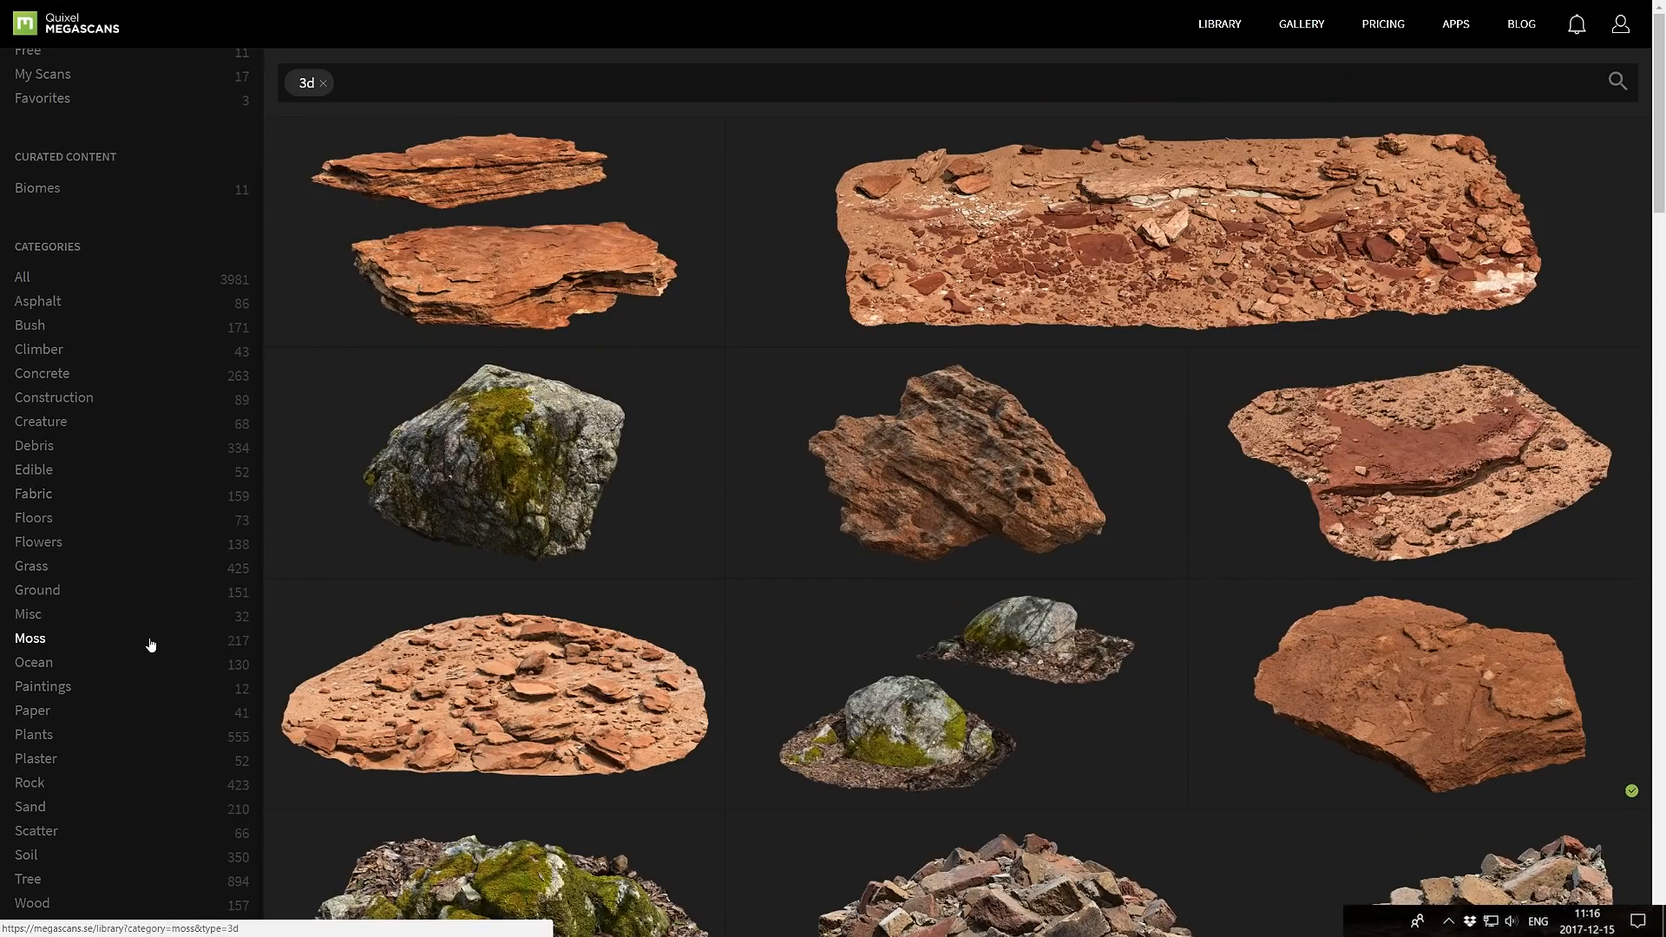
click(73, 834)
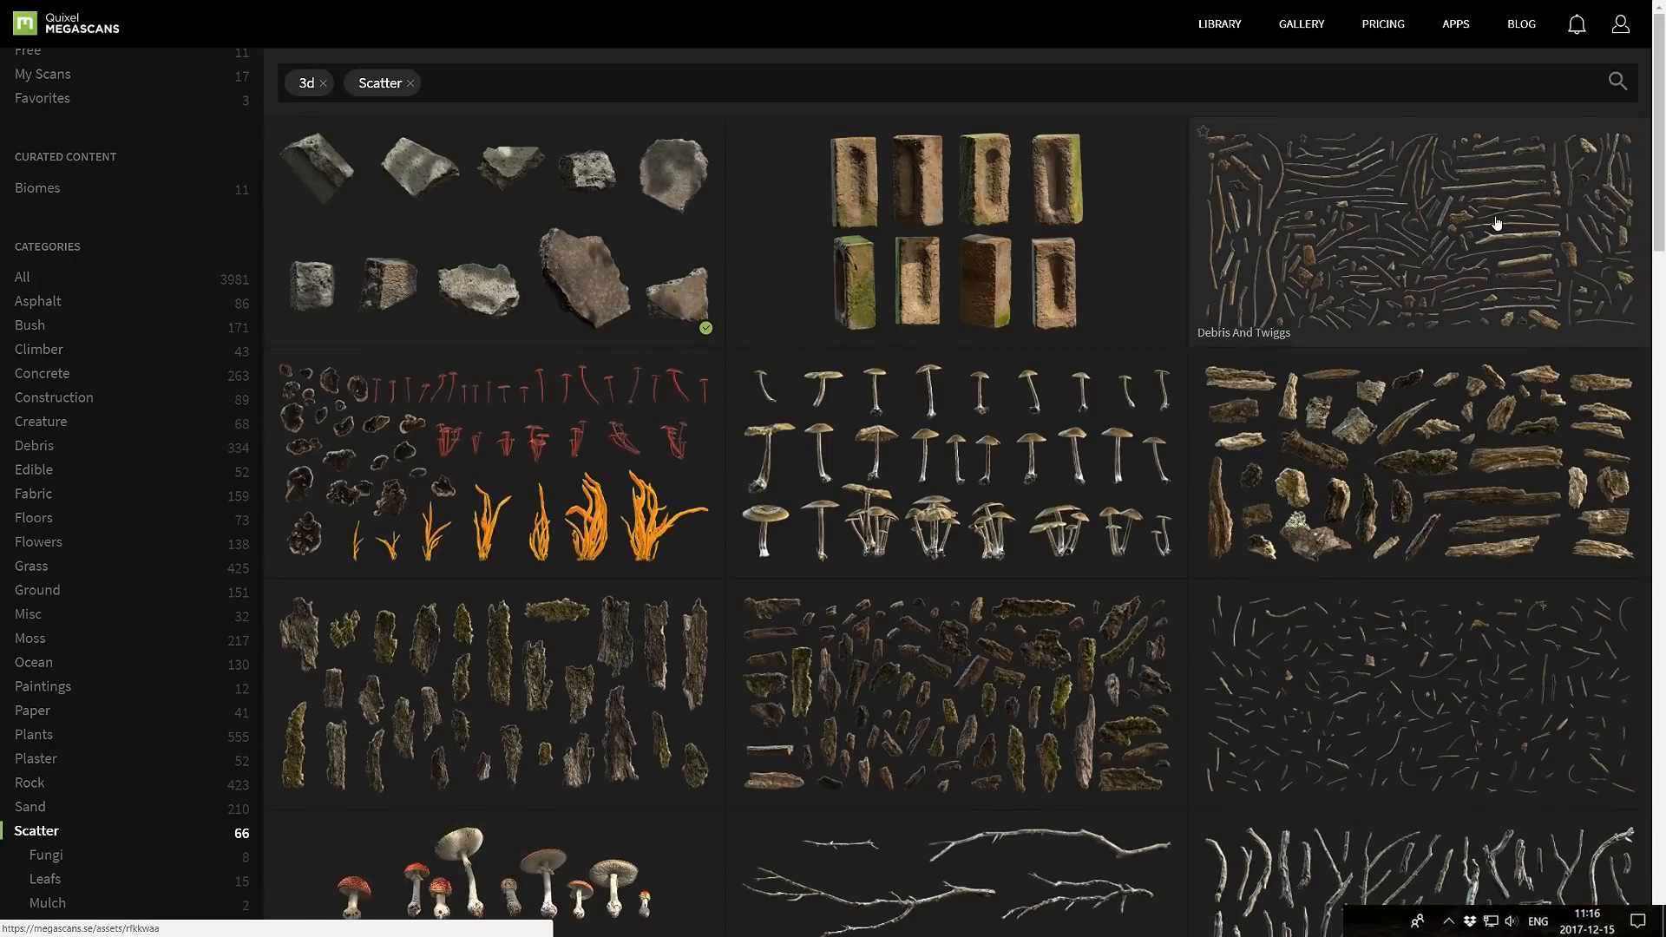
scroll(1059, 473, down, 12)
scroll(1062, 470, down, 12)
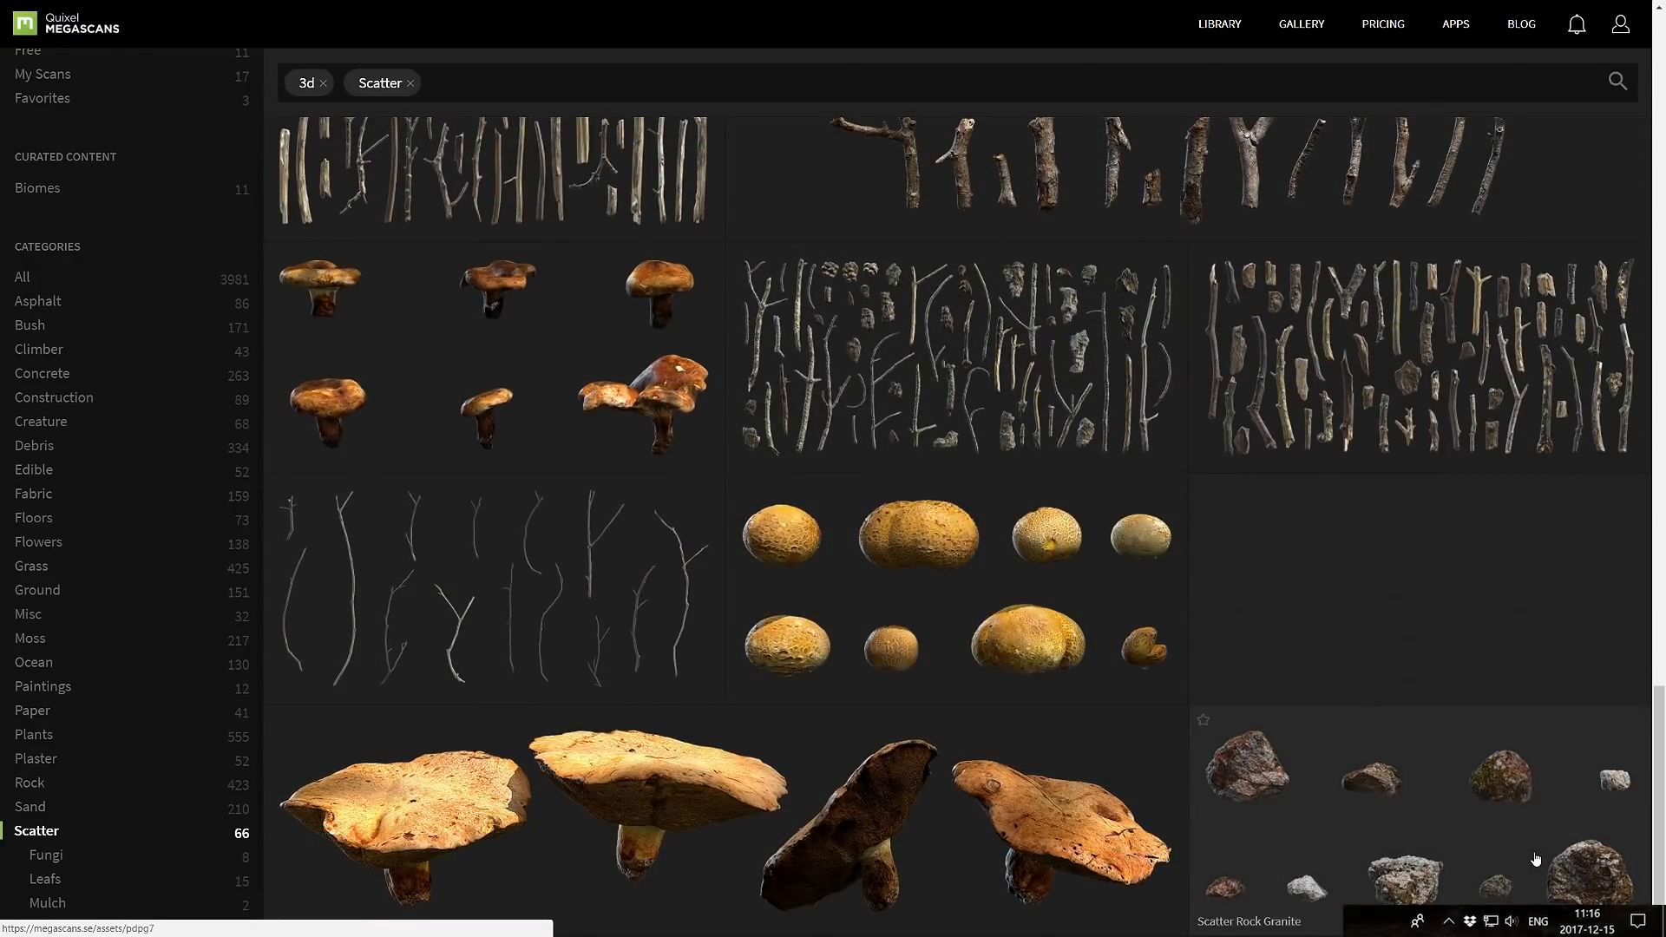
Step: Set the Scatter Rock Granite download to 2K, FBX, LOD 0 only, with just albedo, normal, roughness and specular maps
click(1534, 857)
click(392, 746)
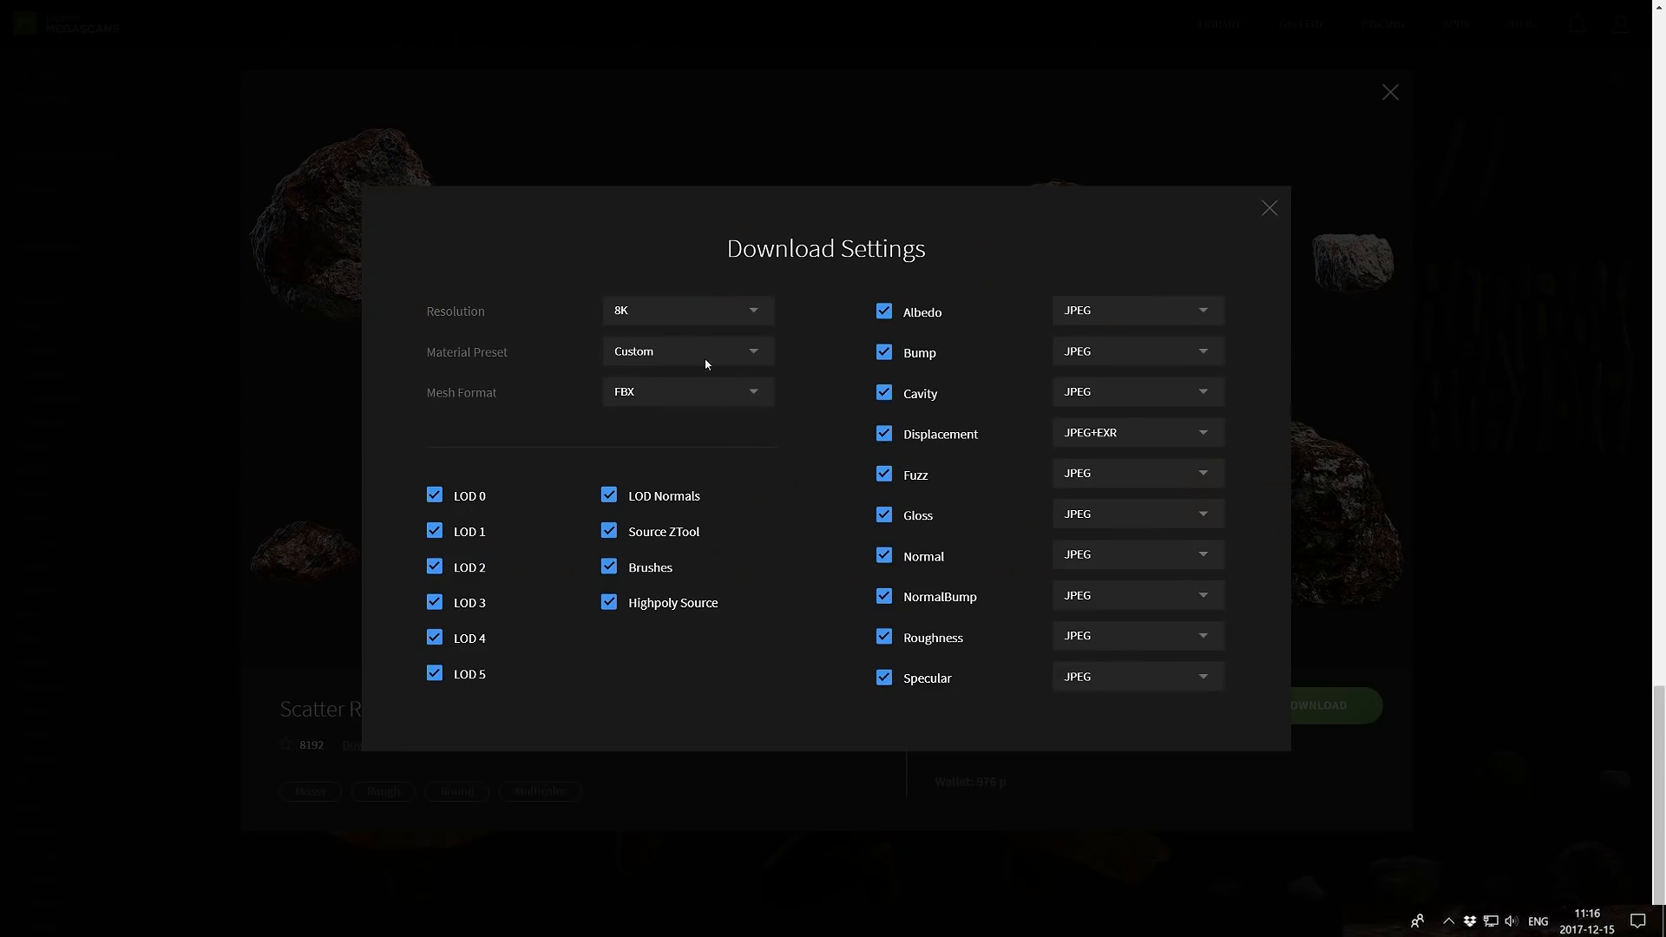
click(685, 320)
click(661, 345)
click(643, 416)
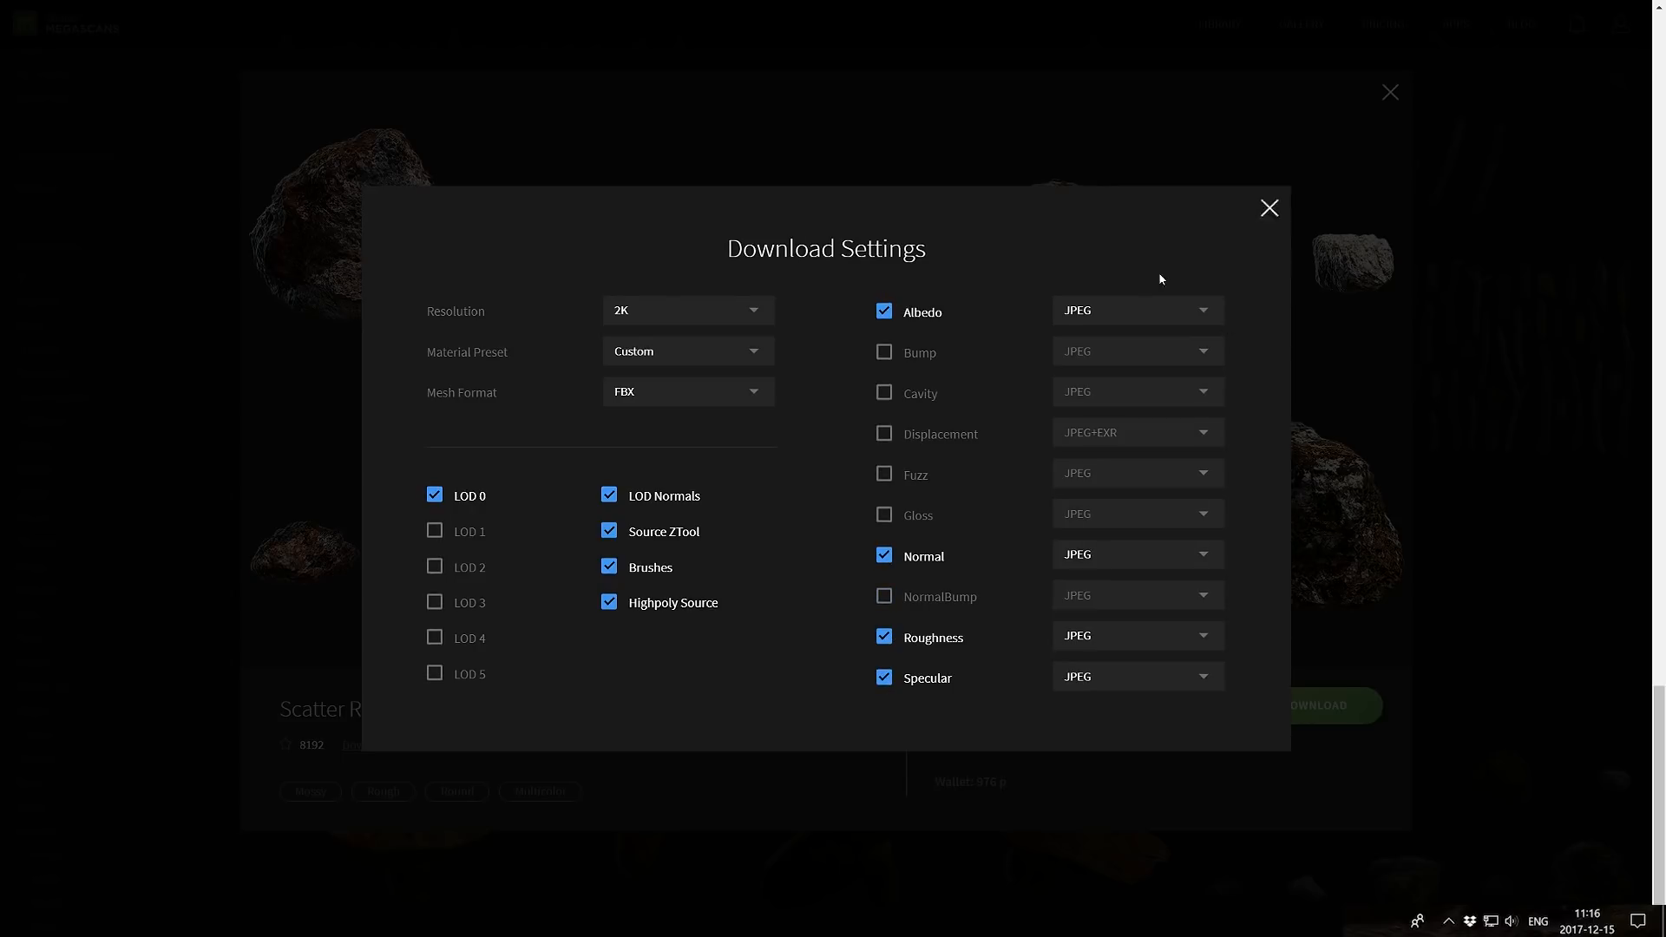
click(1272, 210)
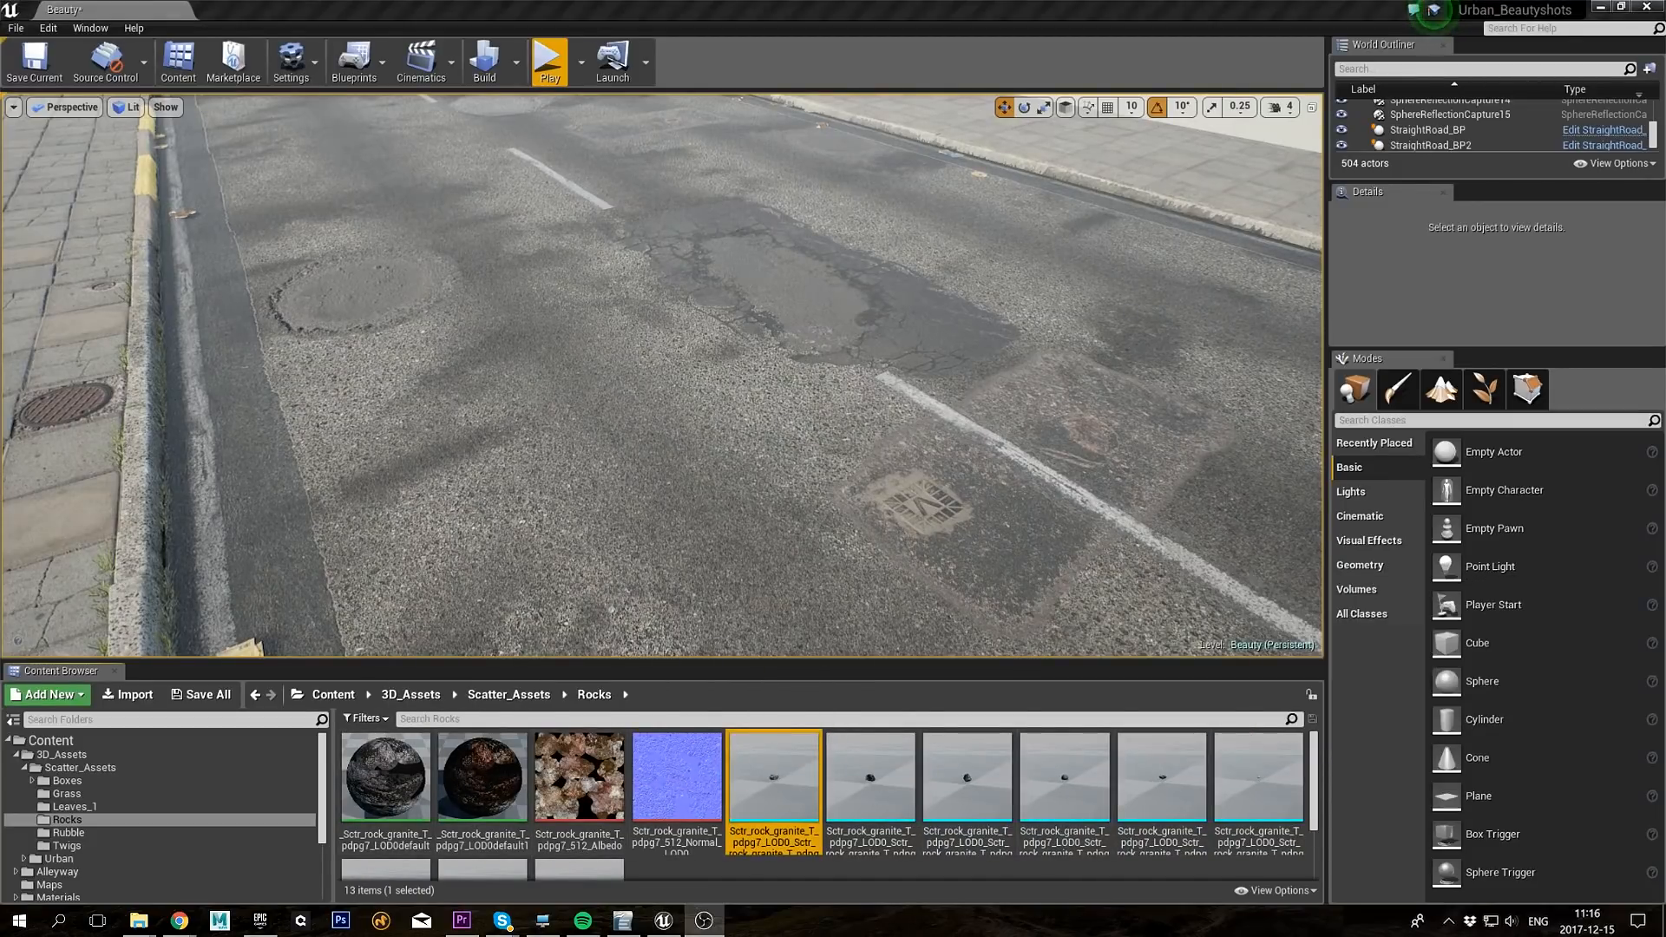
Step: In Foliage paint mode, select the nine granite rock foliage types and set their density to 2000
click(1485, 389)
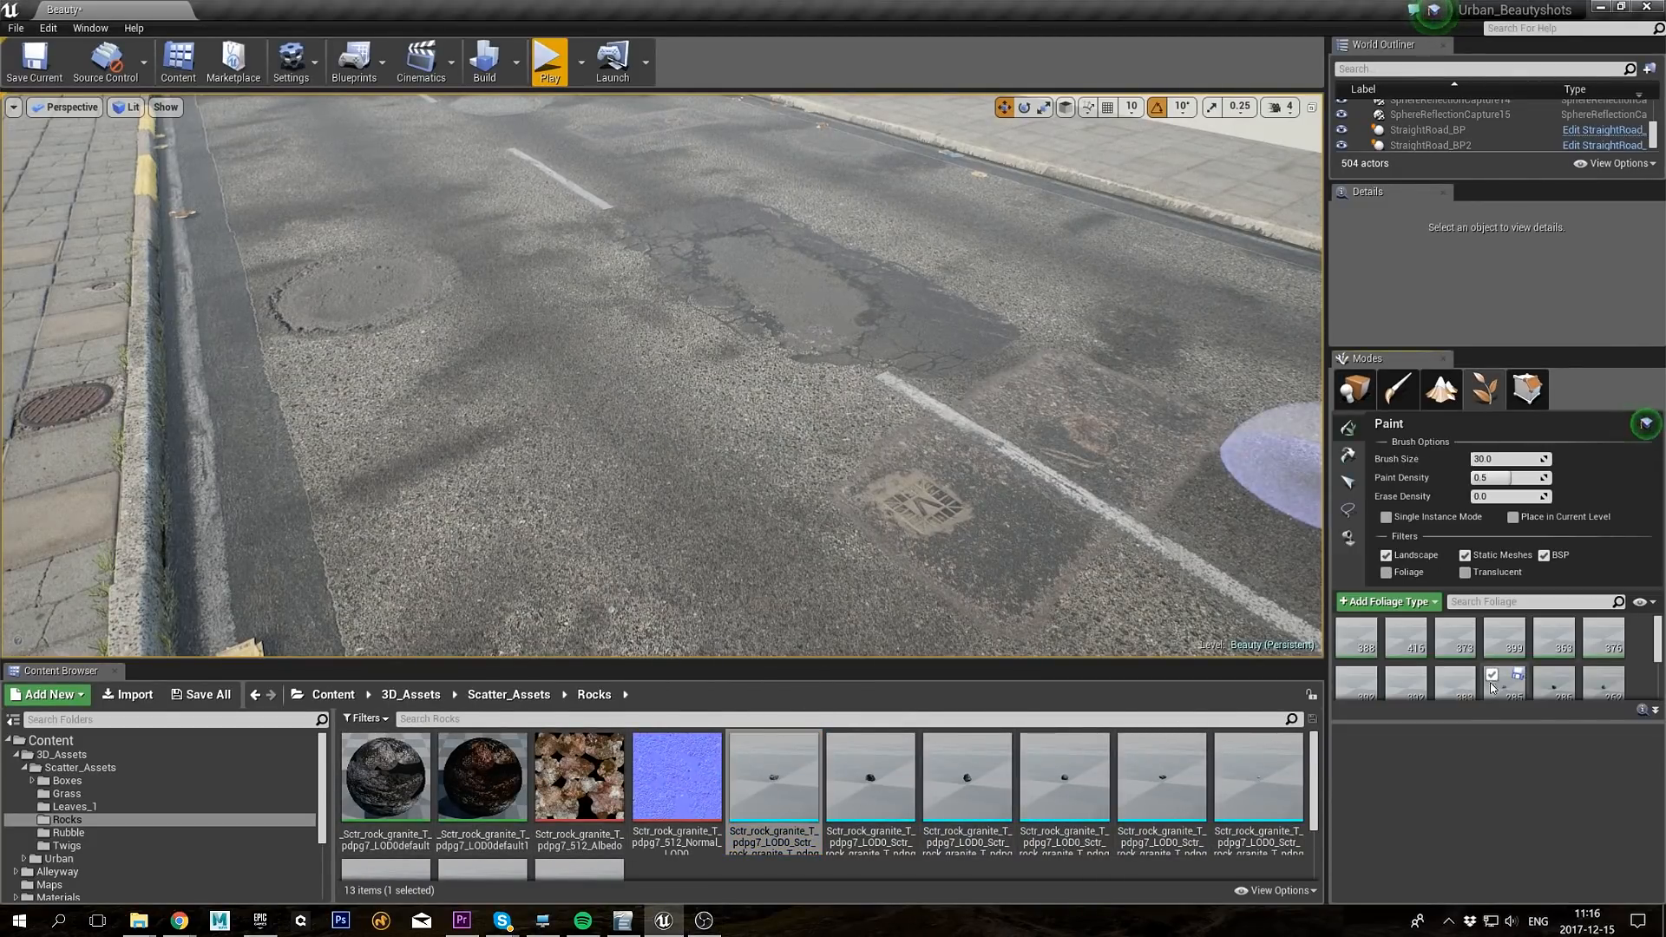
scroll(1553, 664, down, 5)
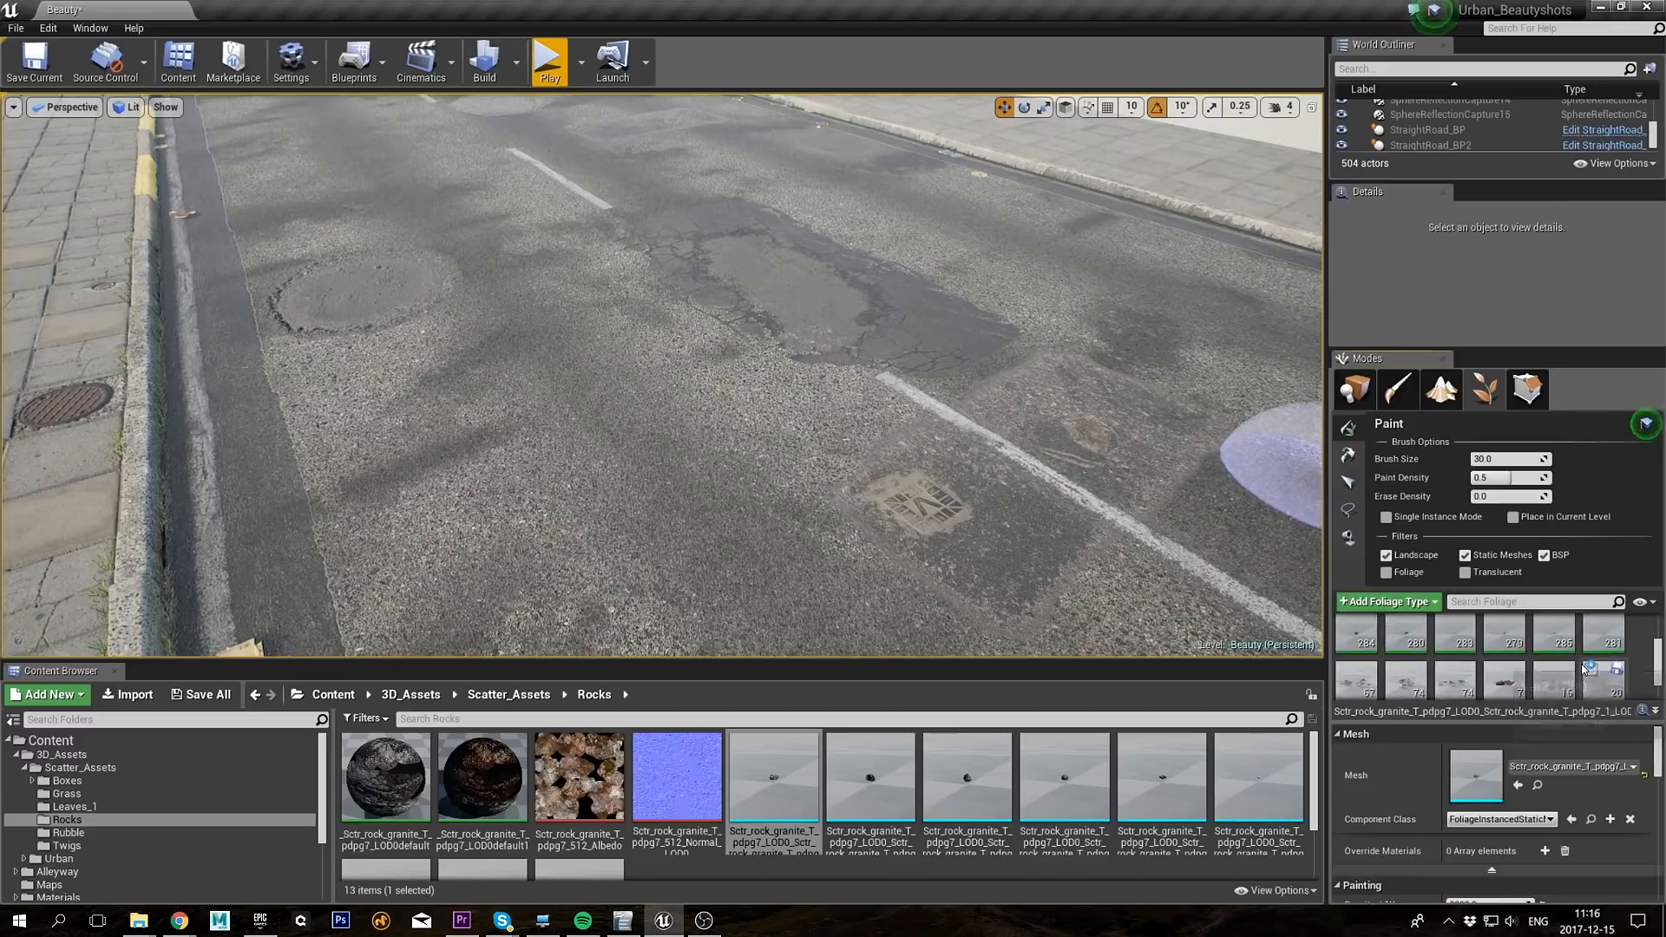
shift+click(1588, 640)
scroll(1589, 642, up, 2)
mouse_move(1658, 756)
mouse_down()
mouse_move(1661, 775)
mouse_move(1661, 760)
mouse_up()
click(1469, 852)
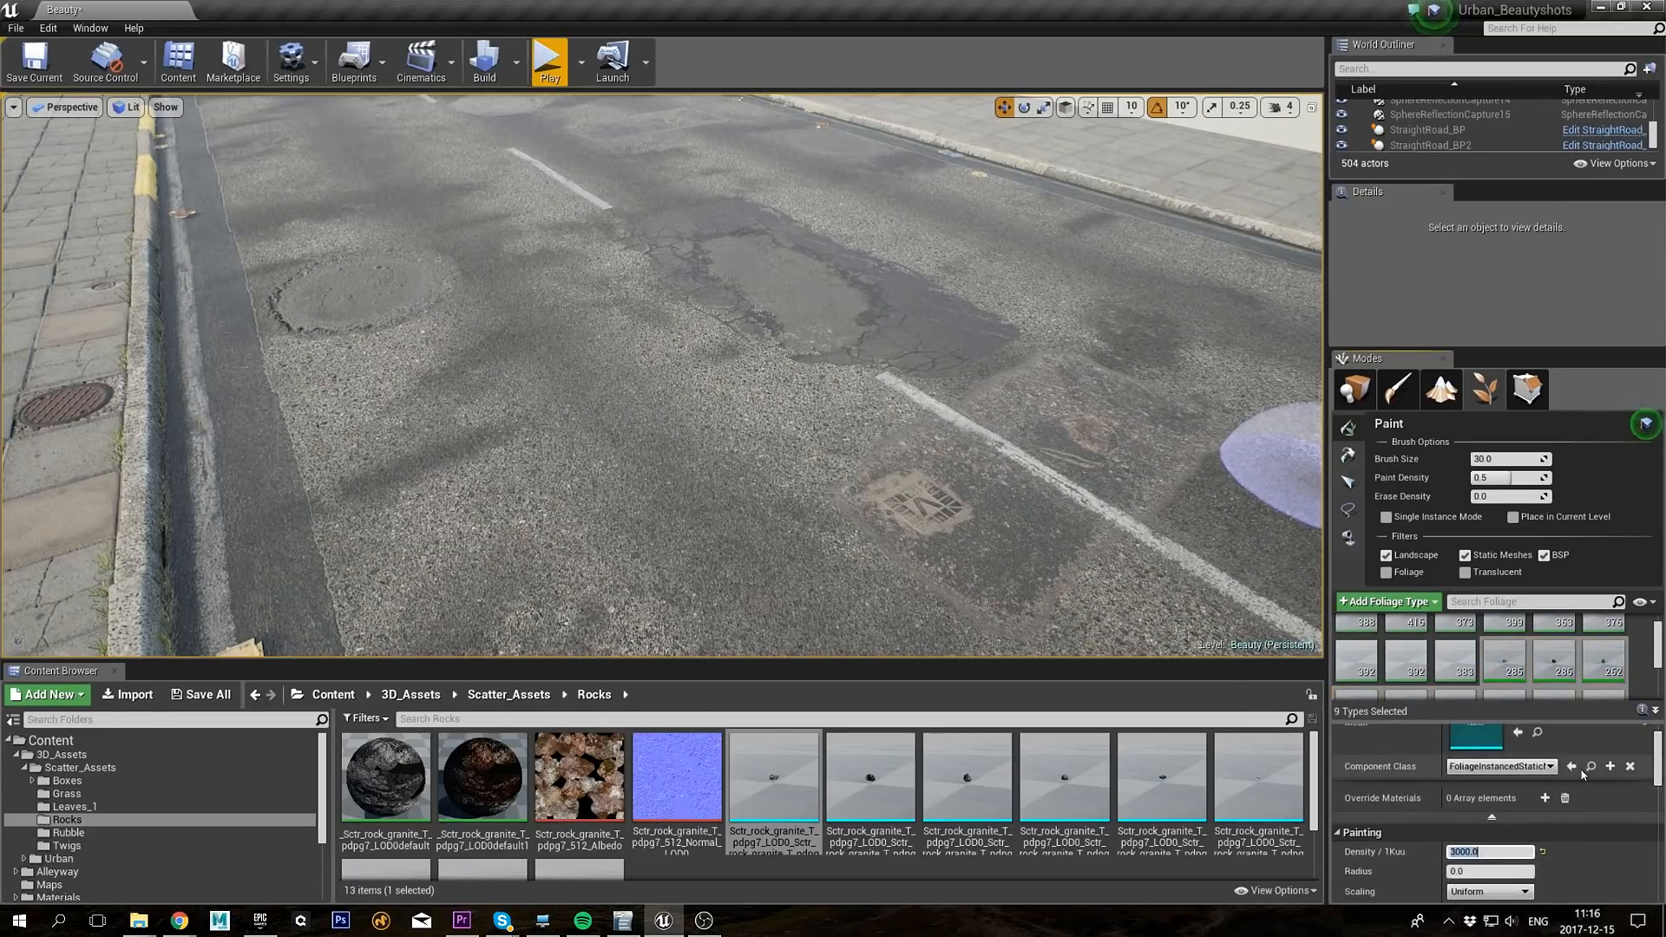
text(2000)
key(Return)
Step: Paint scattered granite rocks across the road and its patched asphalt with a foliage brush size of 65
click(1523, 457)
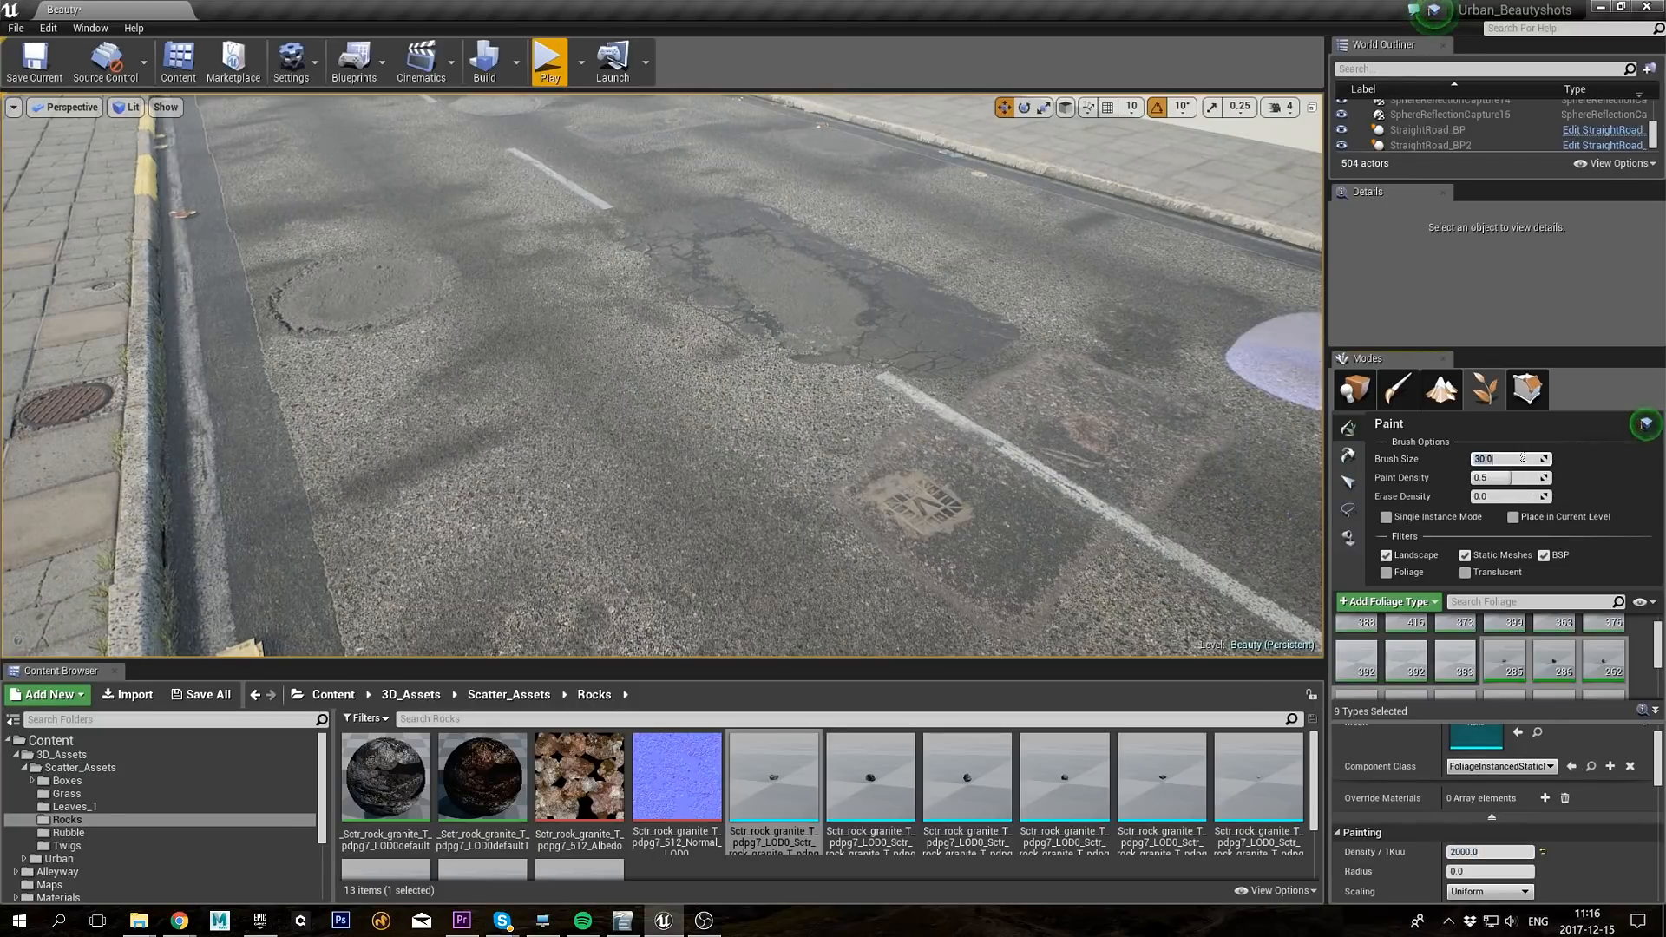
key(Return)
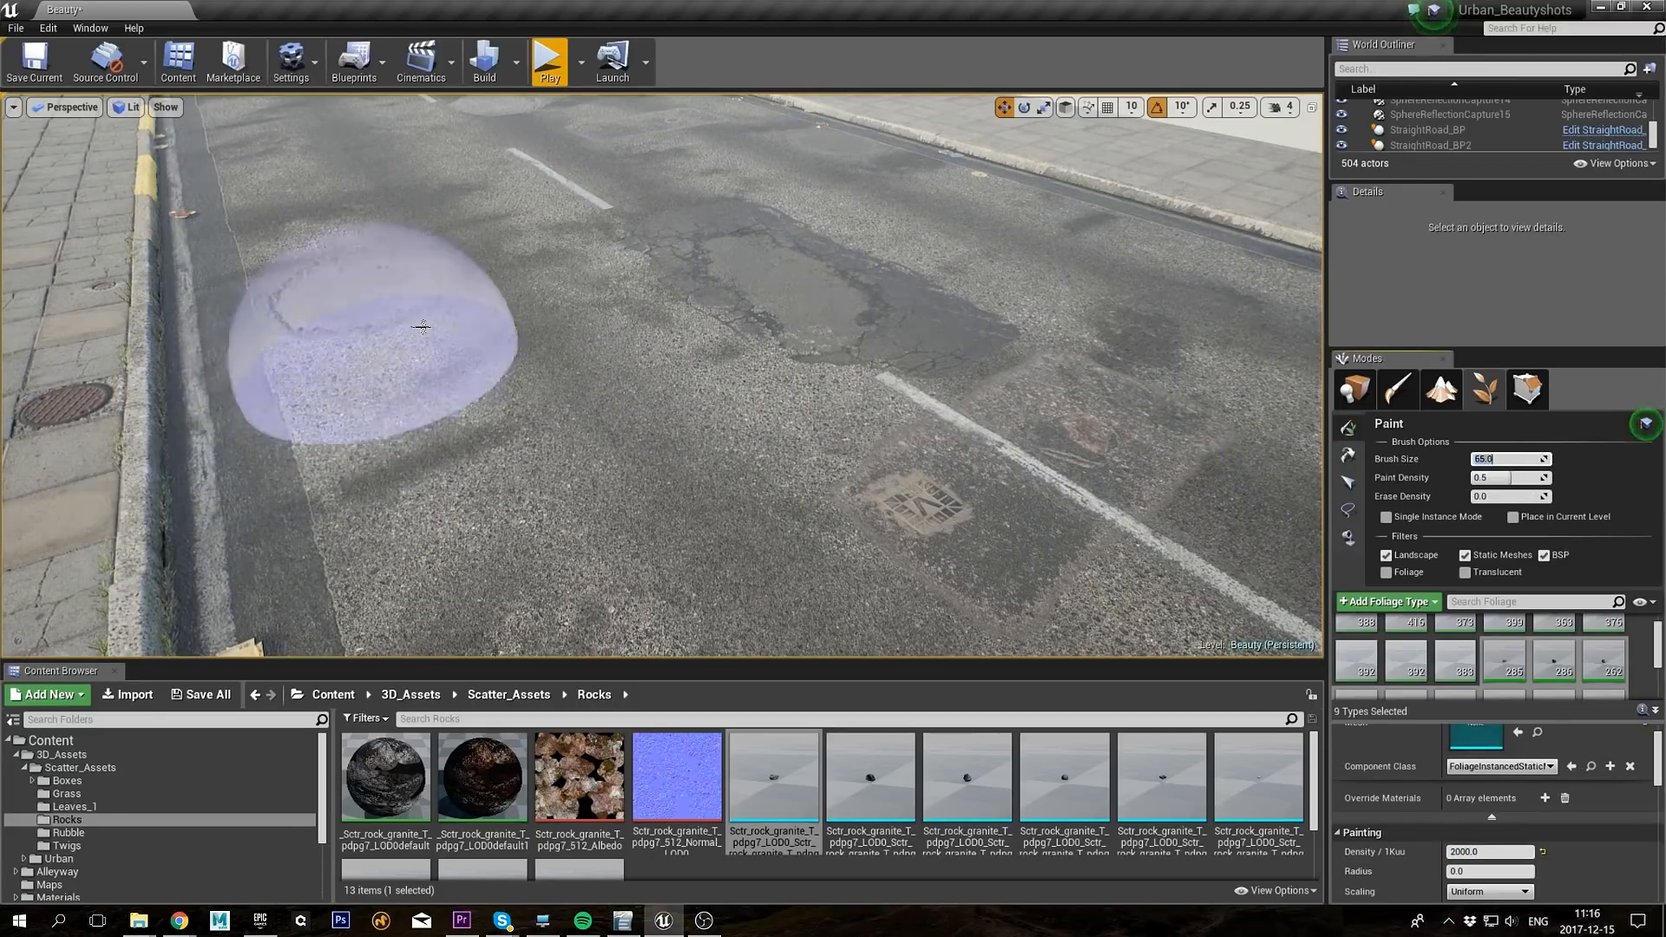
click(876, 451)
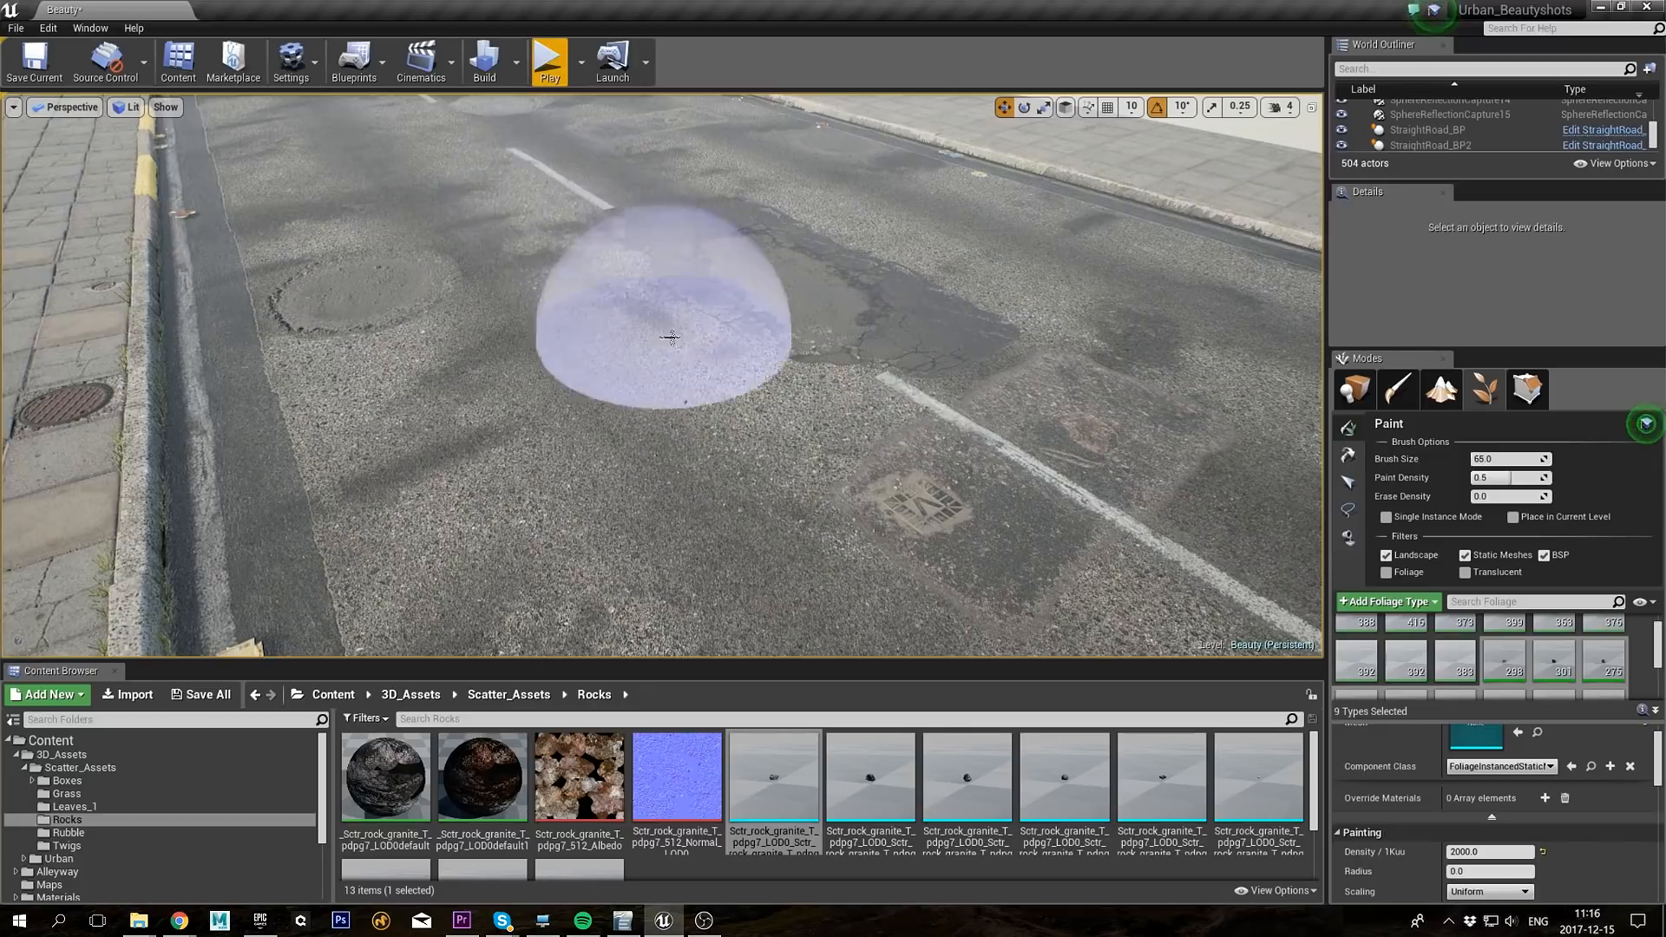
click(669, 327)
key(w)
mouse_move(608, 234)
right_down()
mouse_move(636, 242)
mouse_move(637, 339)
right_up()
scroll(795, 350, down, 5)
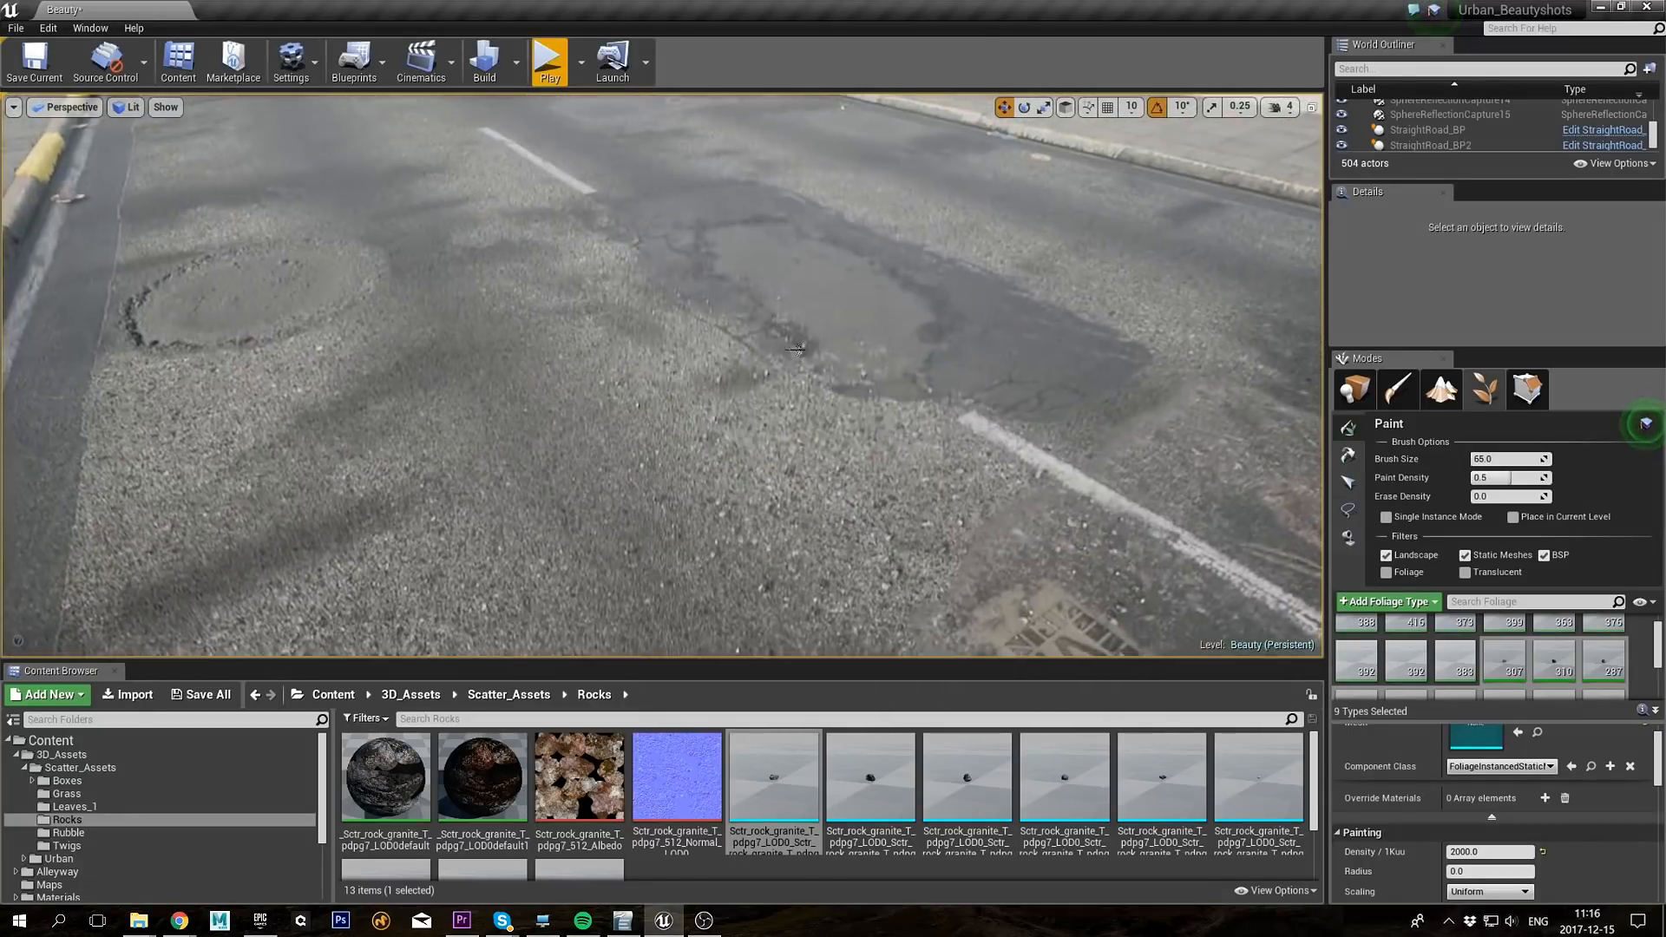
mouse_move(795, 350)
mouse_down()
mouse_move(848, 205)
mouse_move(836, 249)
mouse_move(584, 179)
mouse_move(276, 293)
mouse_move(454, 186)
mouse_move(416, 278)
mouse_move(324, 223)
mouse_move(562, 183)
mouse_up()
Step: Set the foliage brush size to 30 and paint granite rocks along the near curb gutter and adjoining asphalt
right_drag(725, 207, 352, 207)
text(30)
key(Return)
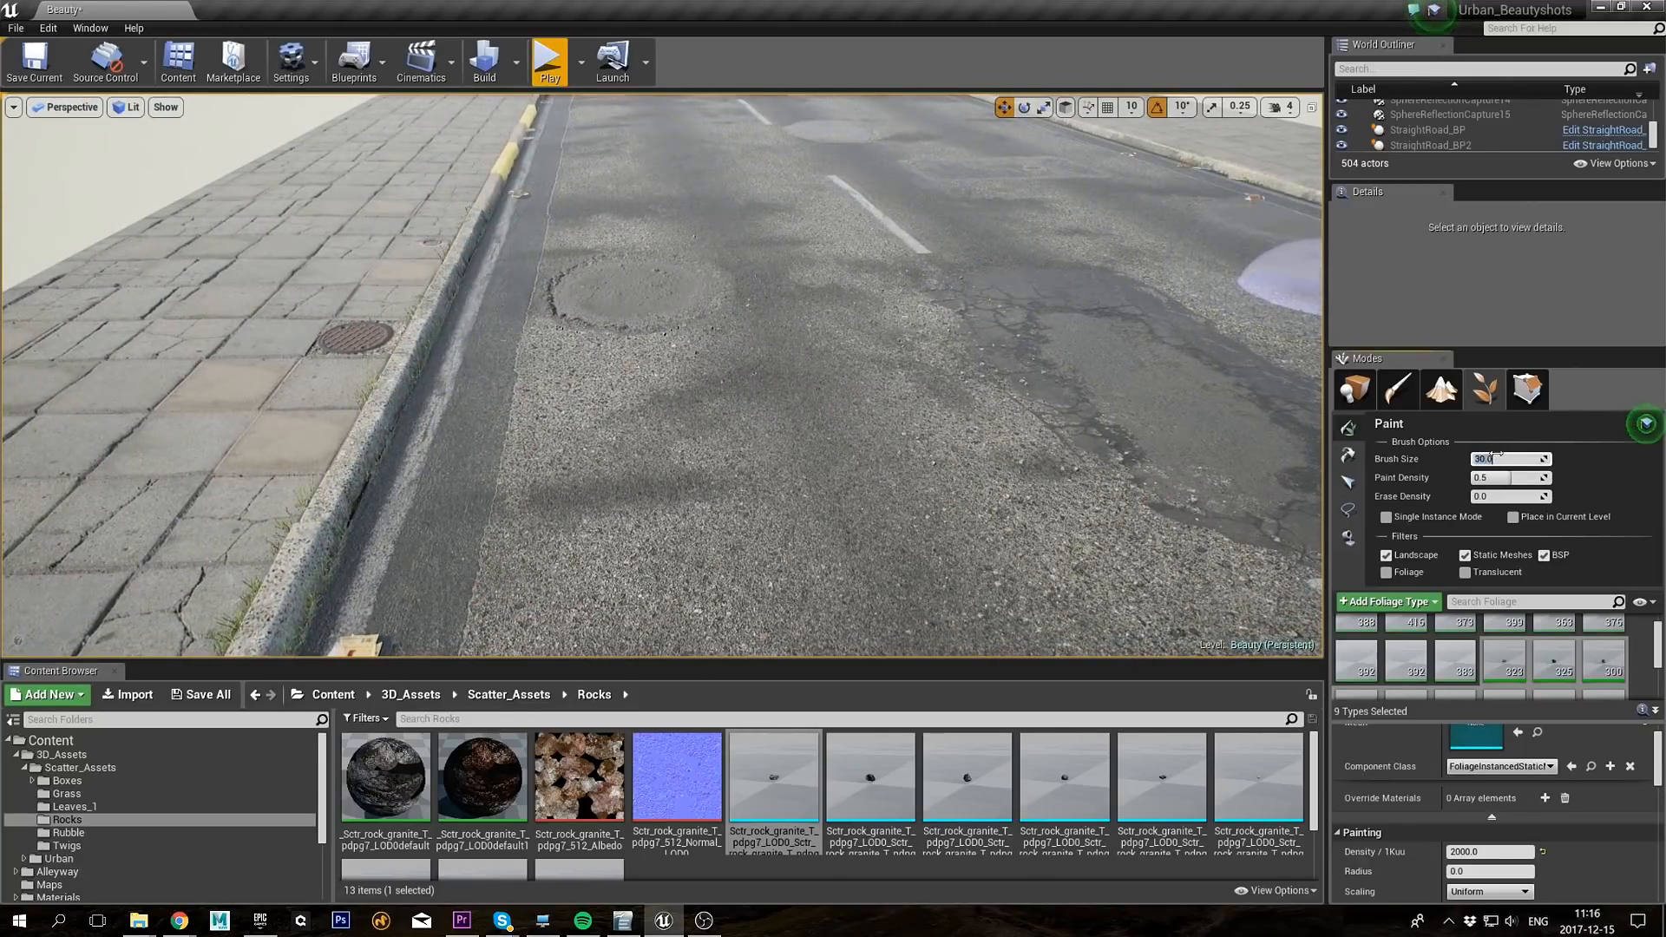
right_drag(652, 356, 651, 449)
drag(443, 373, 454, 270)
mouse_move(519, 124)
mouse_down()
mouse_move(435, 324)
mouse_move(486, 392)
mouse_up()
mouse_move(486, 393)
right_down()
mouse_move(512, 408)
mouse_move(490, 391)
right_up()
right_drag(456, 193, 576, 241)
mouse_move(574, 240)
mouse_down()
mouse_move(855, 412)
mouse_move(447, 287)
mouse_move(1099, 260)
mouse_move(725, 161)
mouse_up()
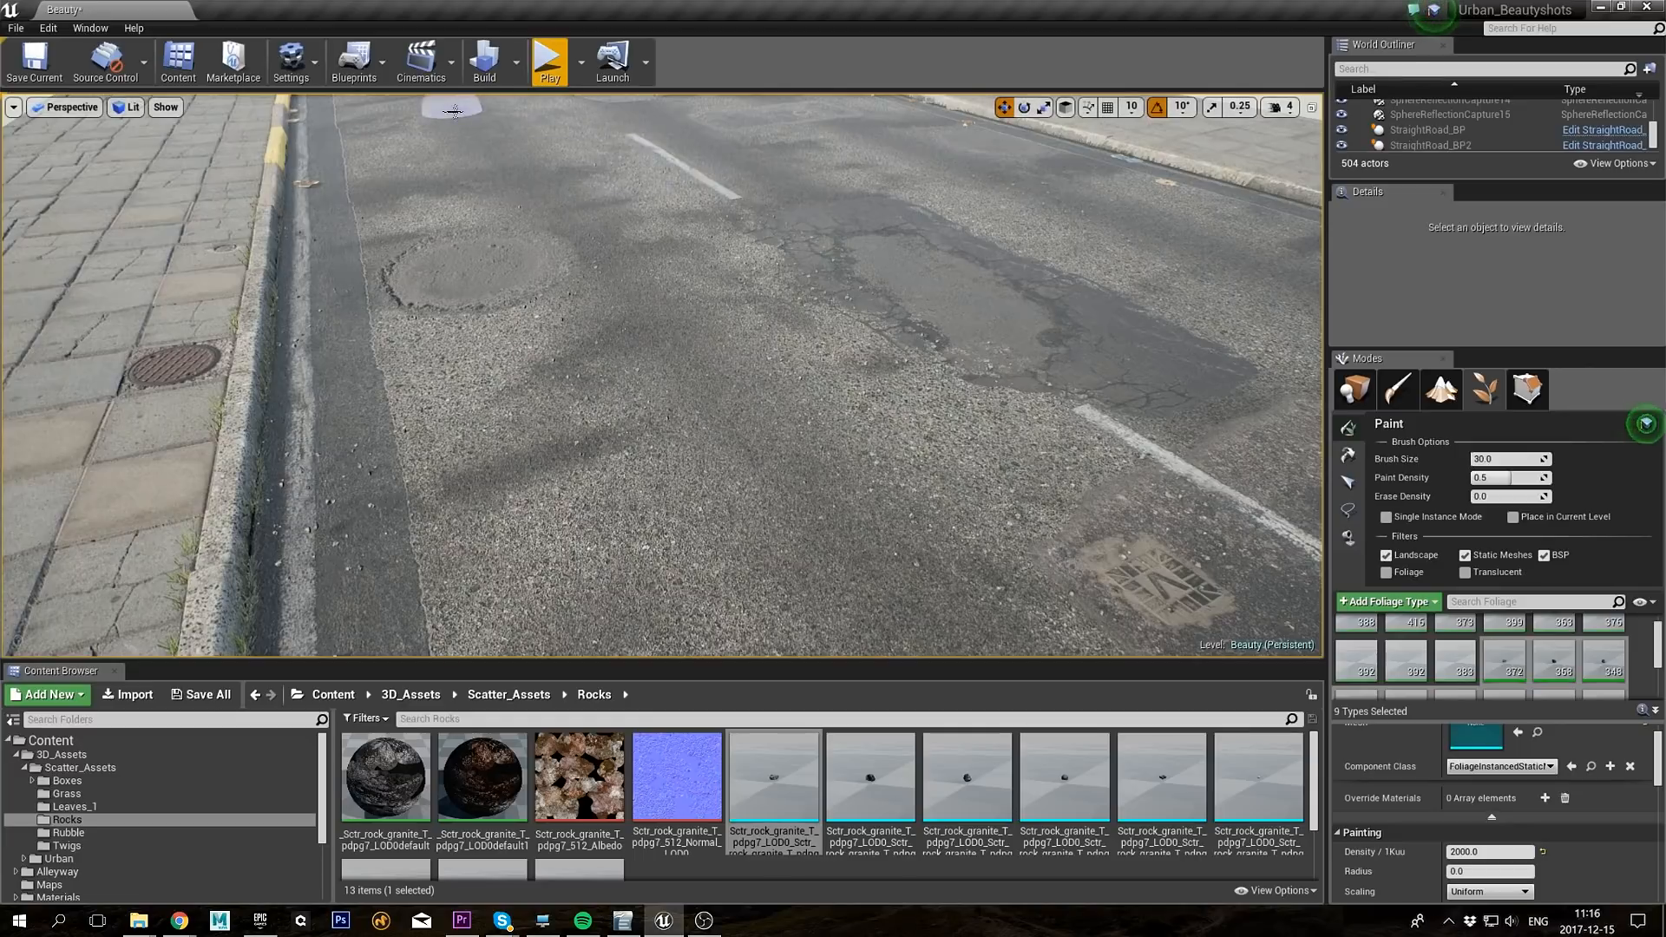
Step: Paint more granite rocks across the far lane, along the opposite curb and around the asphalt patches
mouse_move(313, 137)
mouse_down()
mouse_move(664, 391)
mouse_move(1025, 131)
mouse_up()
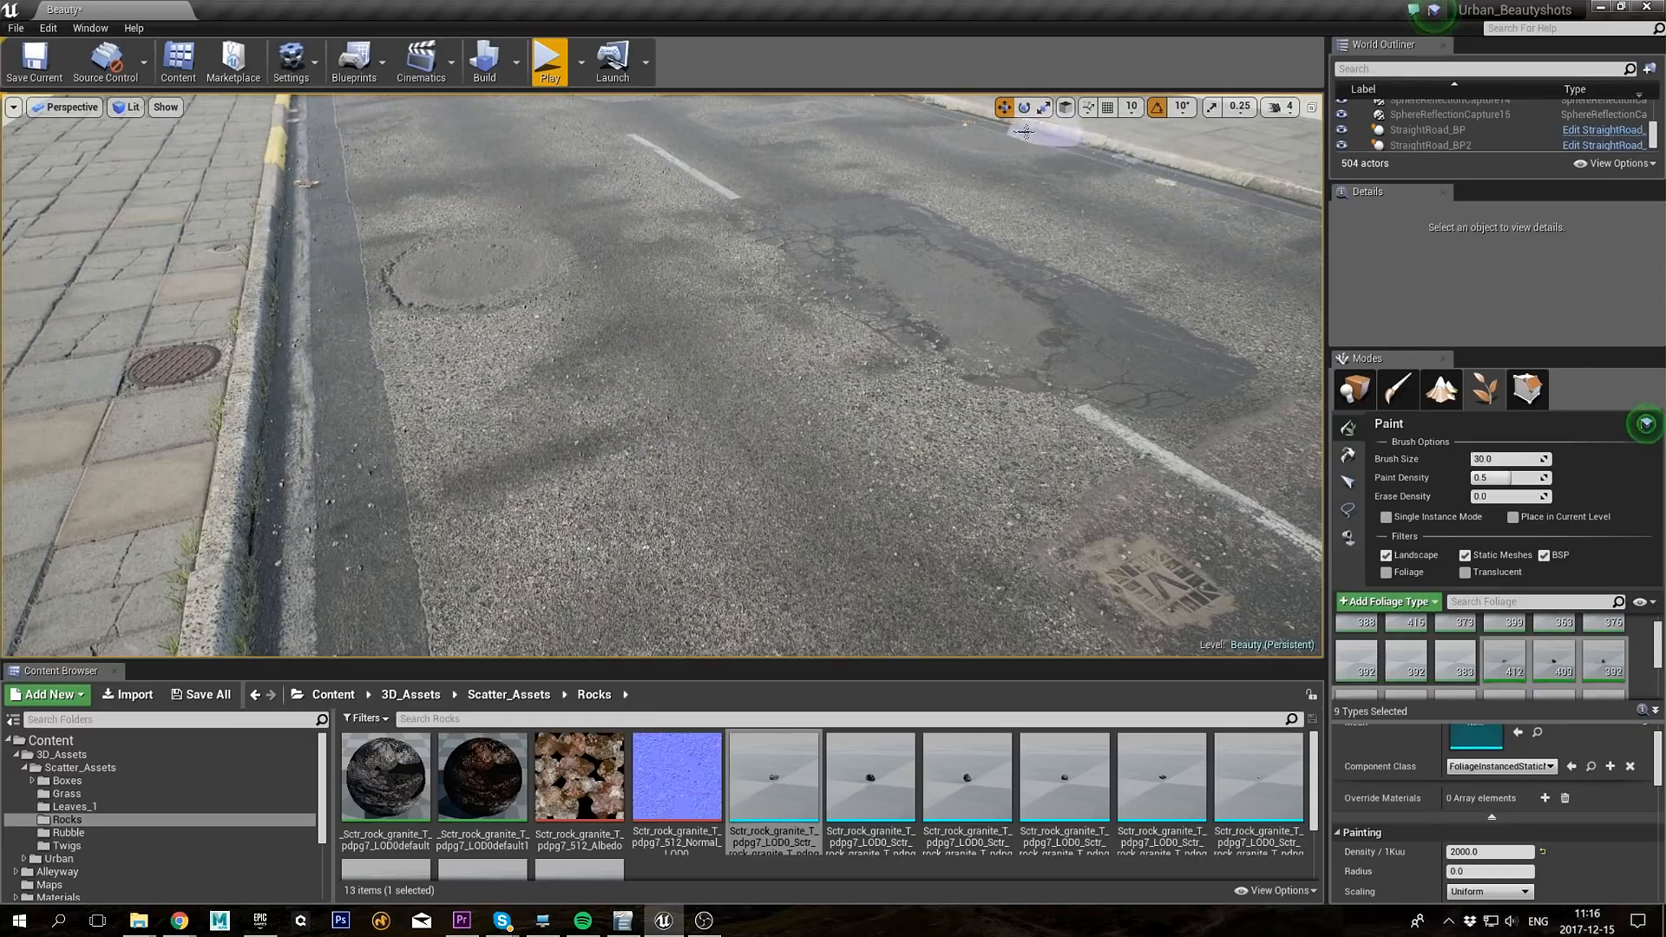
mouse_move(1140, 191)
mouse_down()
mouse_move(1265, 260)
mouse_move(1053, 275)
mouse_move(1049, 502)
mouse_move(951, 439)
mouse_up()
right_drag(951, 438, 1073, 425)
drag(1294, 480, 1263, 244)
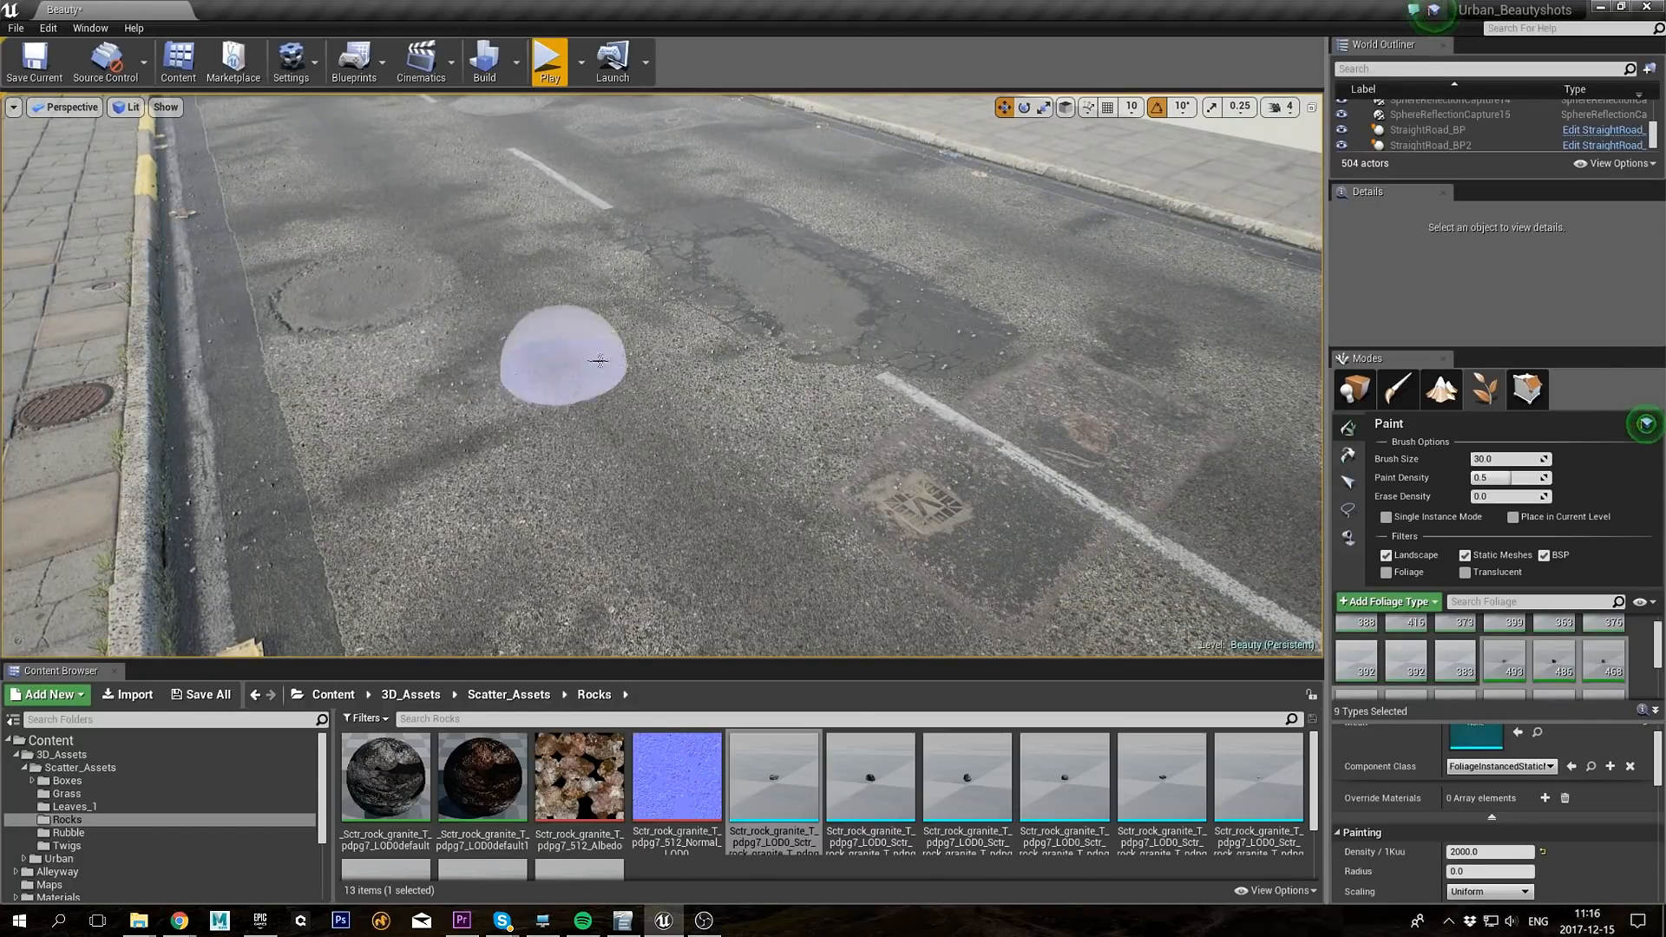
mouse_move(498, 177)
mouse_down()
mouse_move(691, 227)
mouse_move(580, 363)
mouse_move(515, 511)
mouse_move(1018, 437)
mouse_move(1227, 335)
mouse_move(960, 529)
mouse_move(1227, 543)
mouse_move(447, 247)
mouse_move(1276, 434)
mouse_move(645, 229)
mouse_move(912, 597)
mouse_move(558, 399)
mouse_move(669, 532)
mouse_move(509, 569)
mouse_move(656, 404)
mouse_move(792, 469)
mouse_move(1267, 453)
mouse_move(780, 262)
mouse_up()
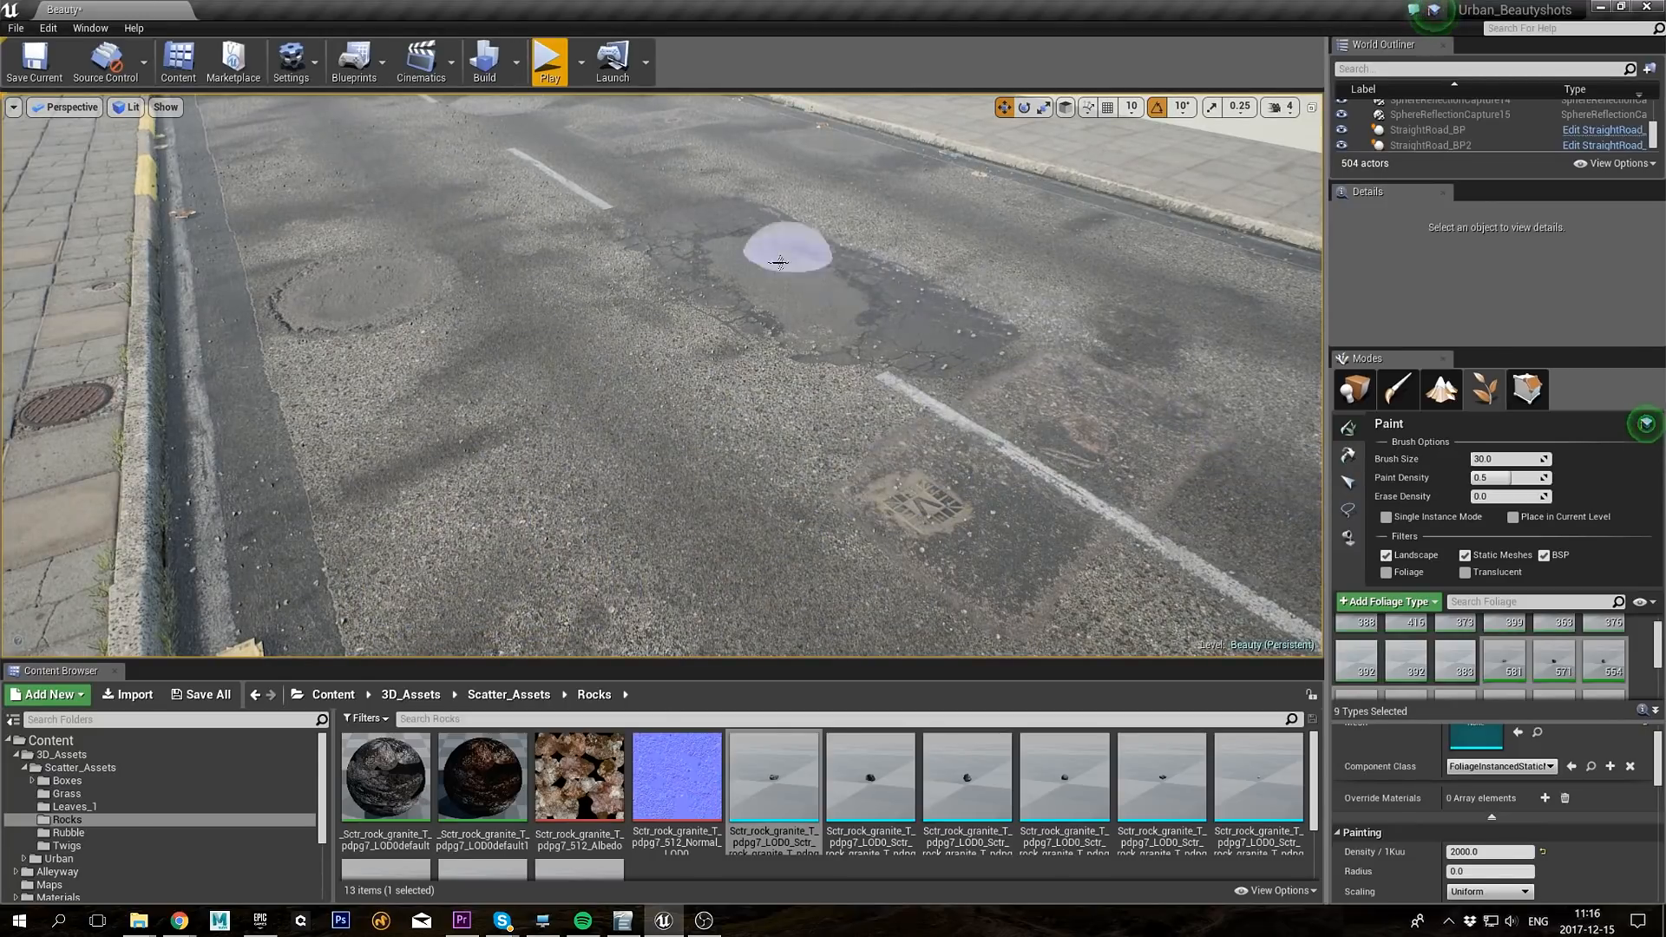
mouse_move(962, 232)
mouse_down()
mouse_move(1177, 237)
mouse_move(1293, 277)
mouse_move(653, 216)
mouse_move(901, 257)
mouse_up()
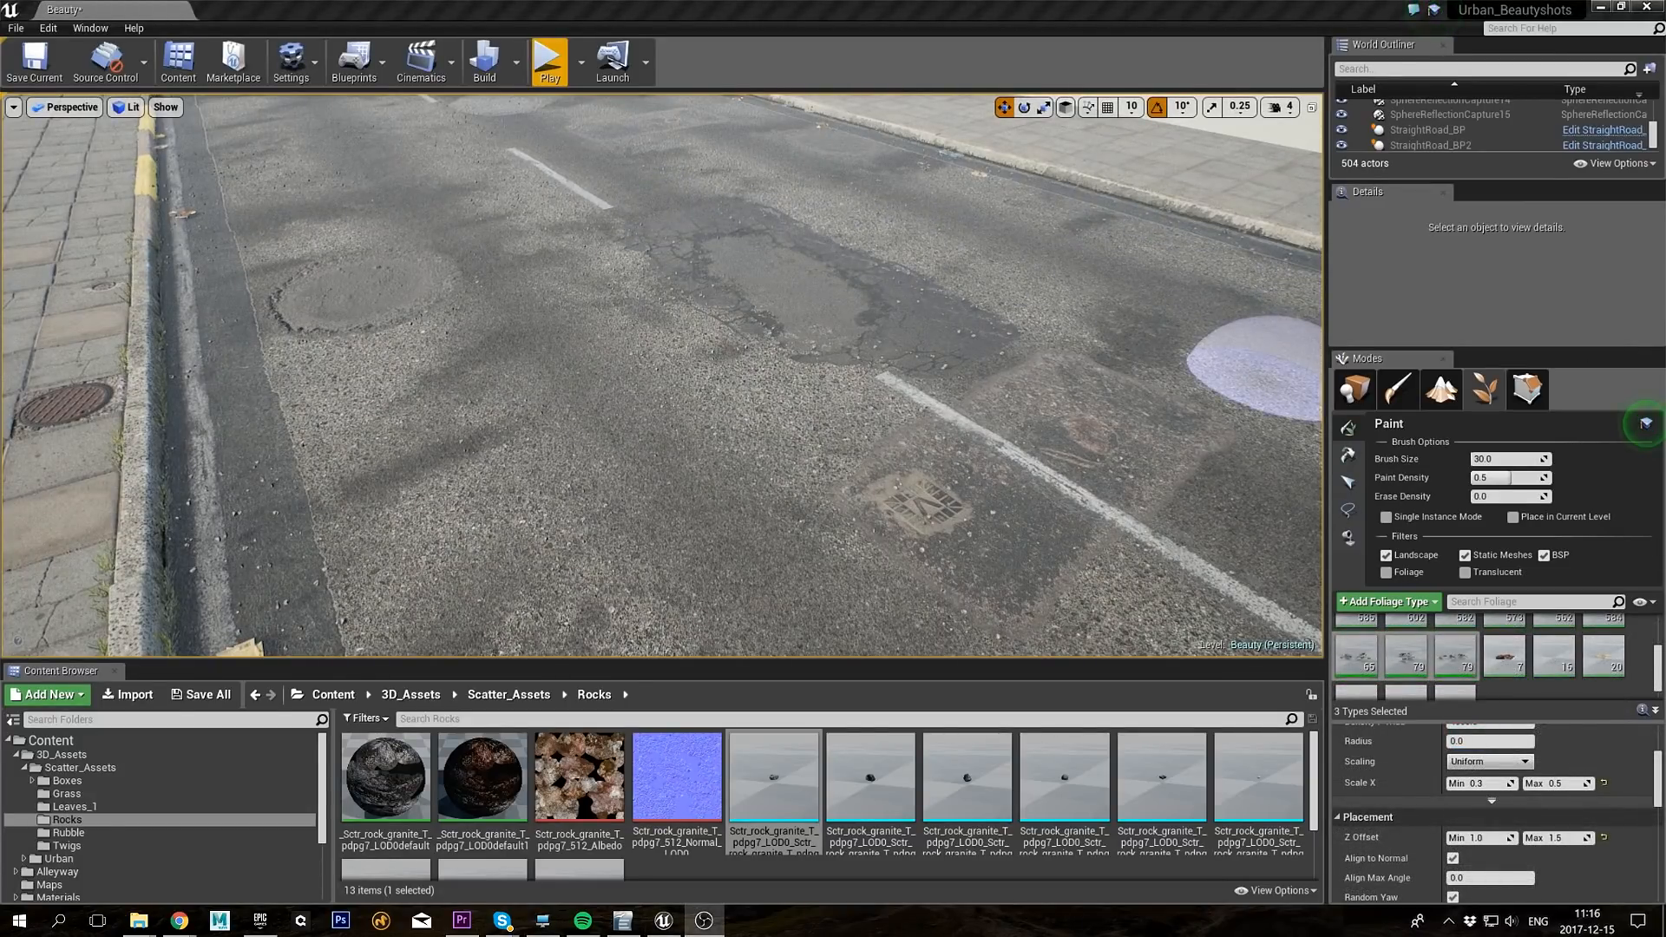
Step: Locate the Var1_LOD0_polySurface10 leaf mesh in the project content and inspect its albedo and opacity textures
click(1454, 664)
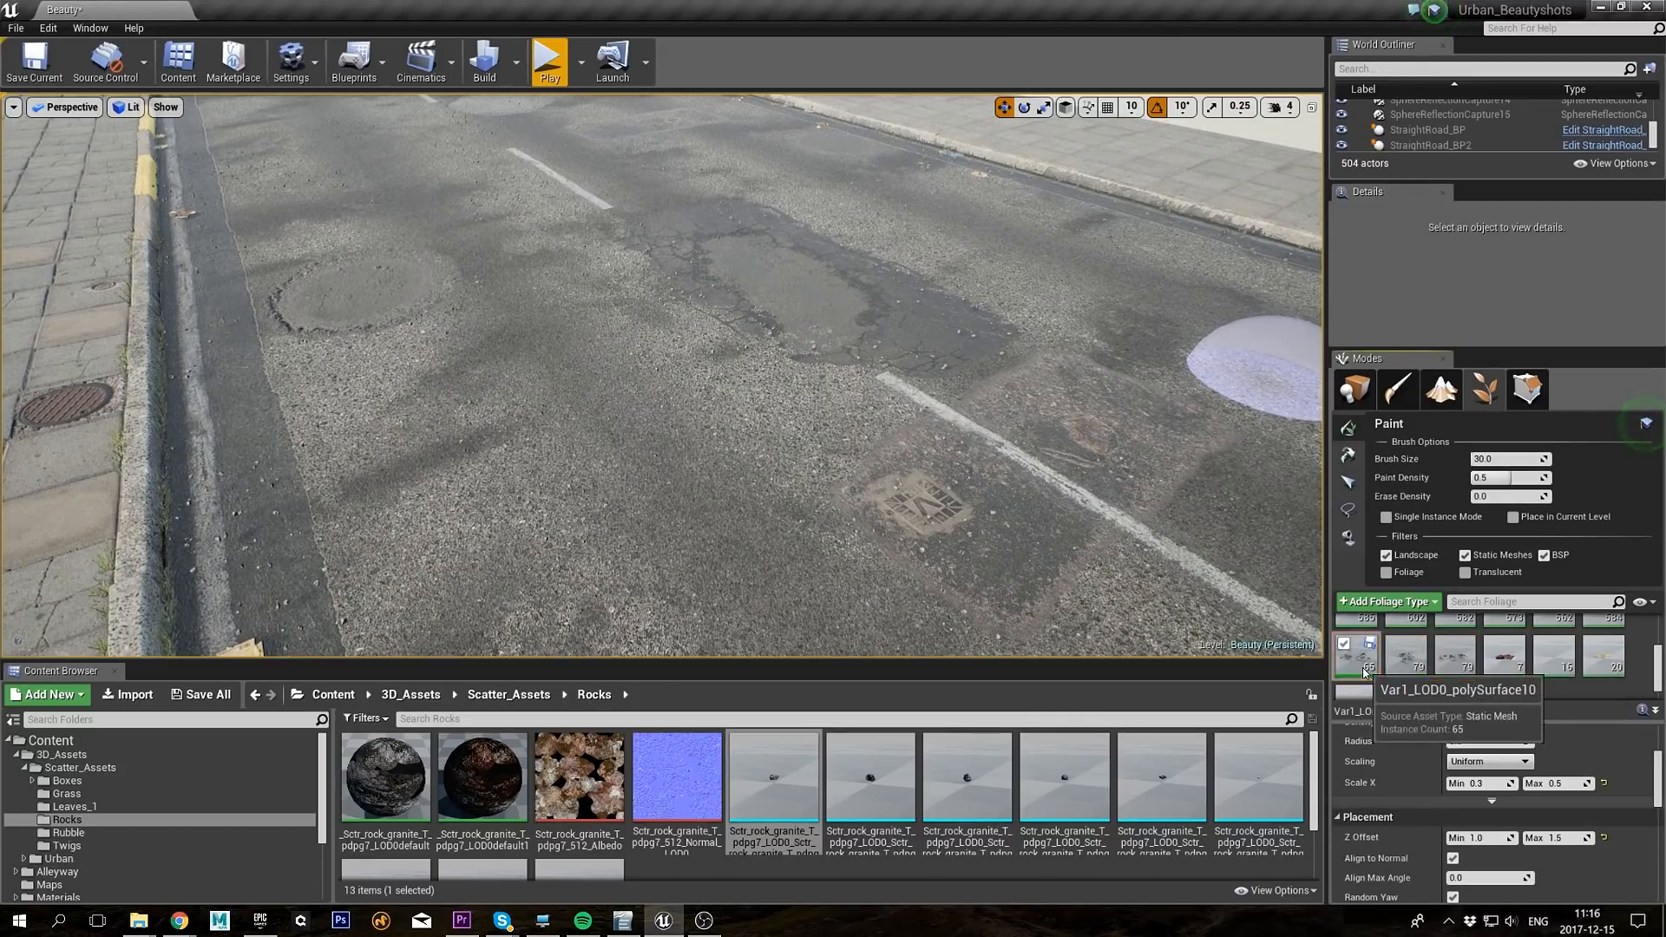
right_click(1365, 670)
click(1433, 781)
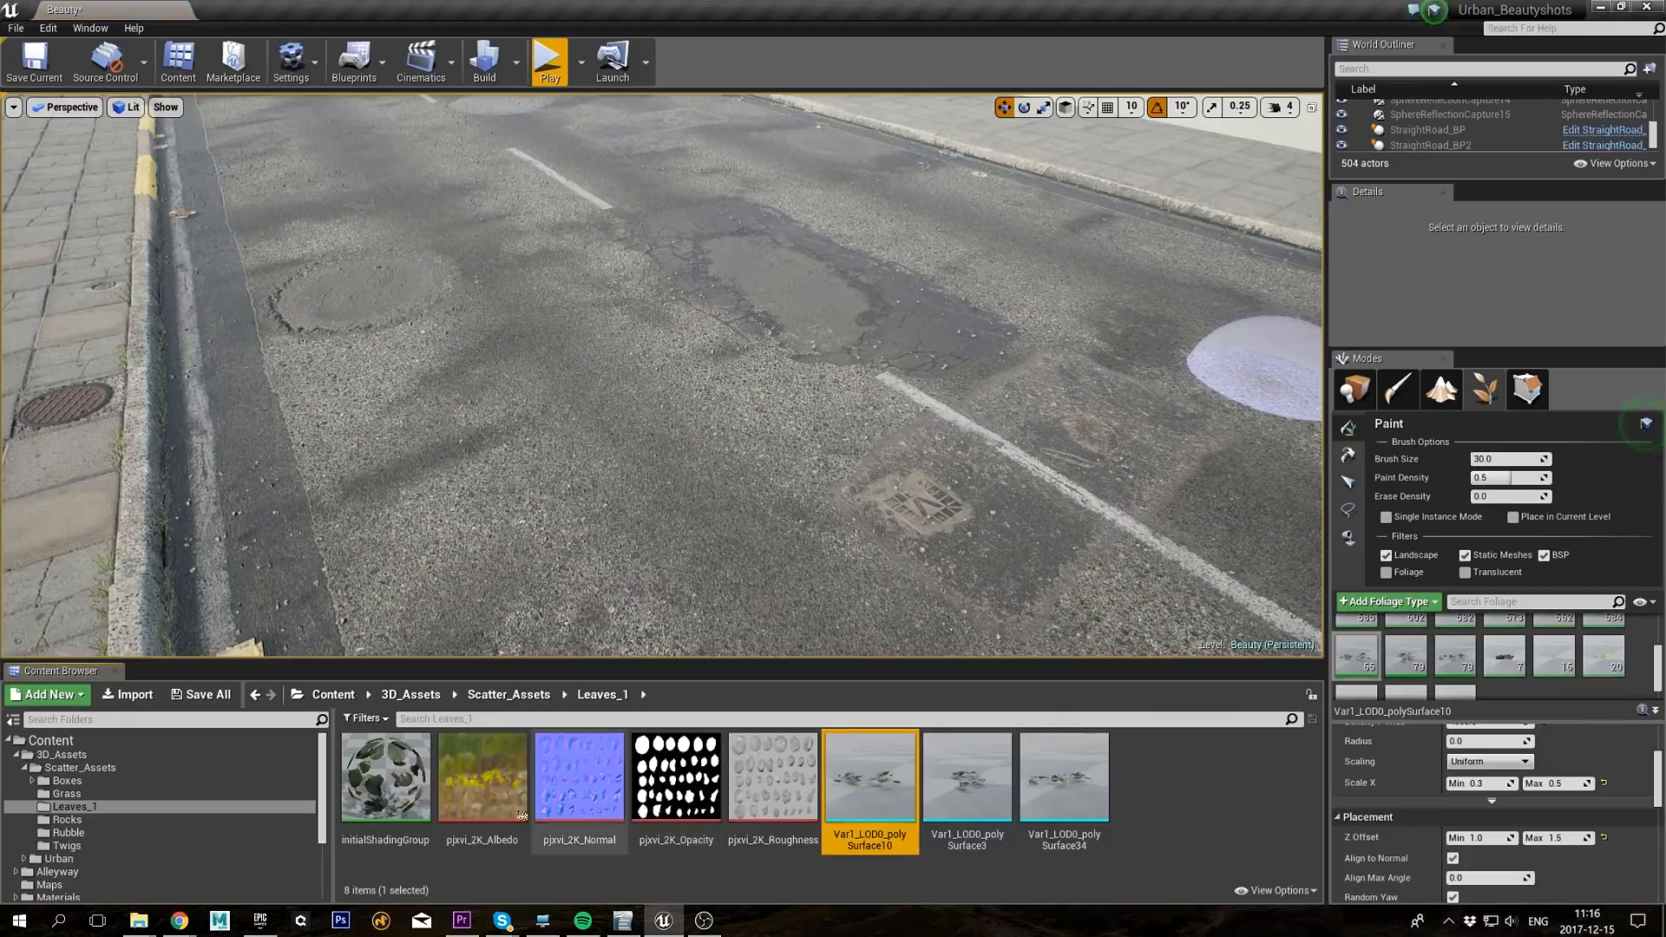
double_click(500, 811)
drag(1088, 212, 587, 186)
double_click(676, 752)
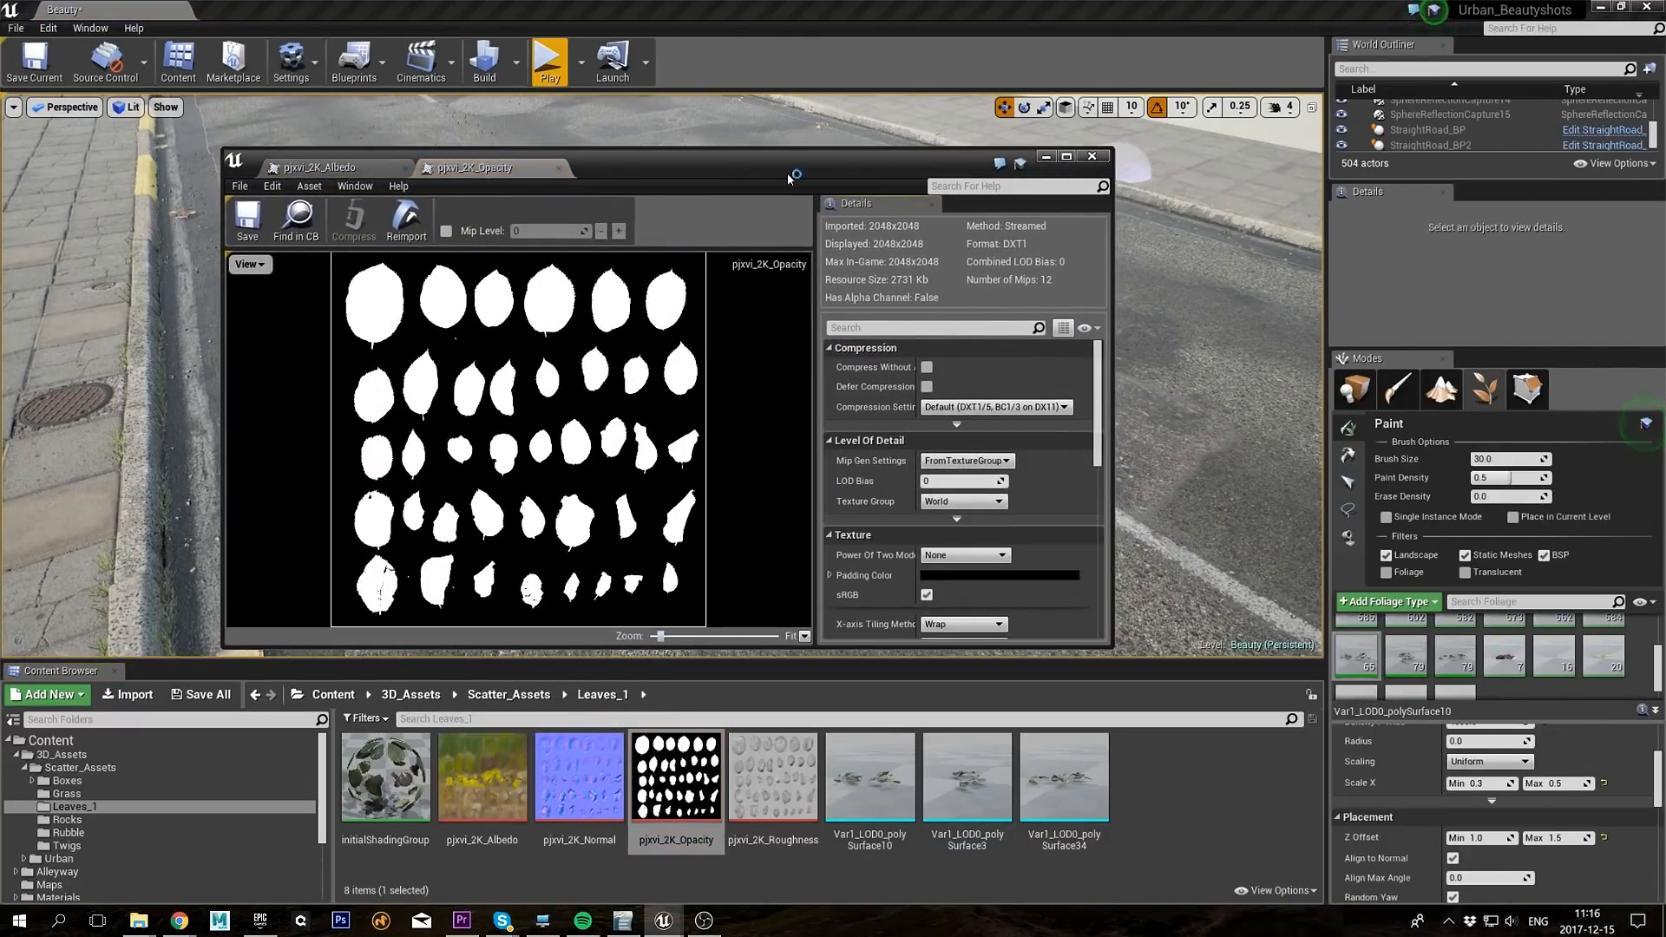
click(1092, 158)
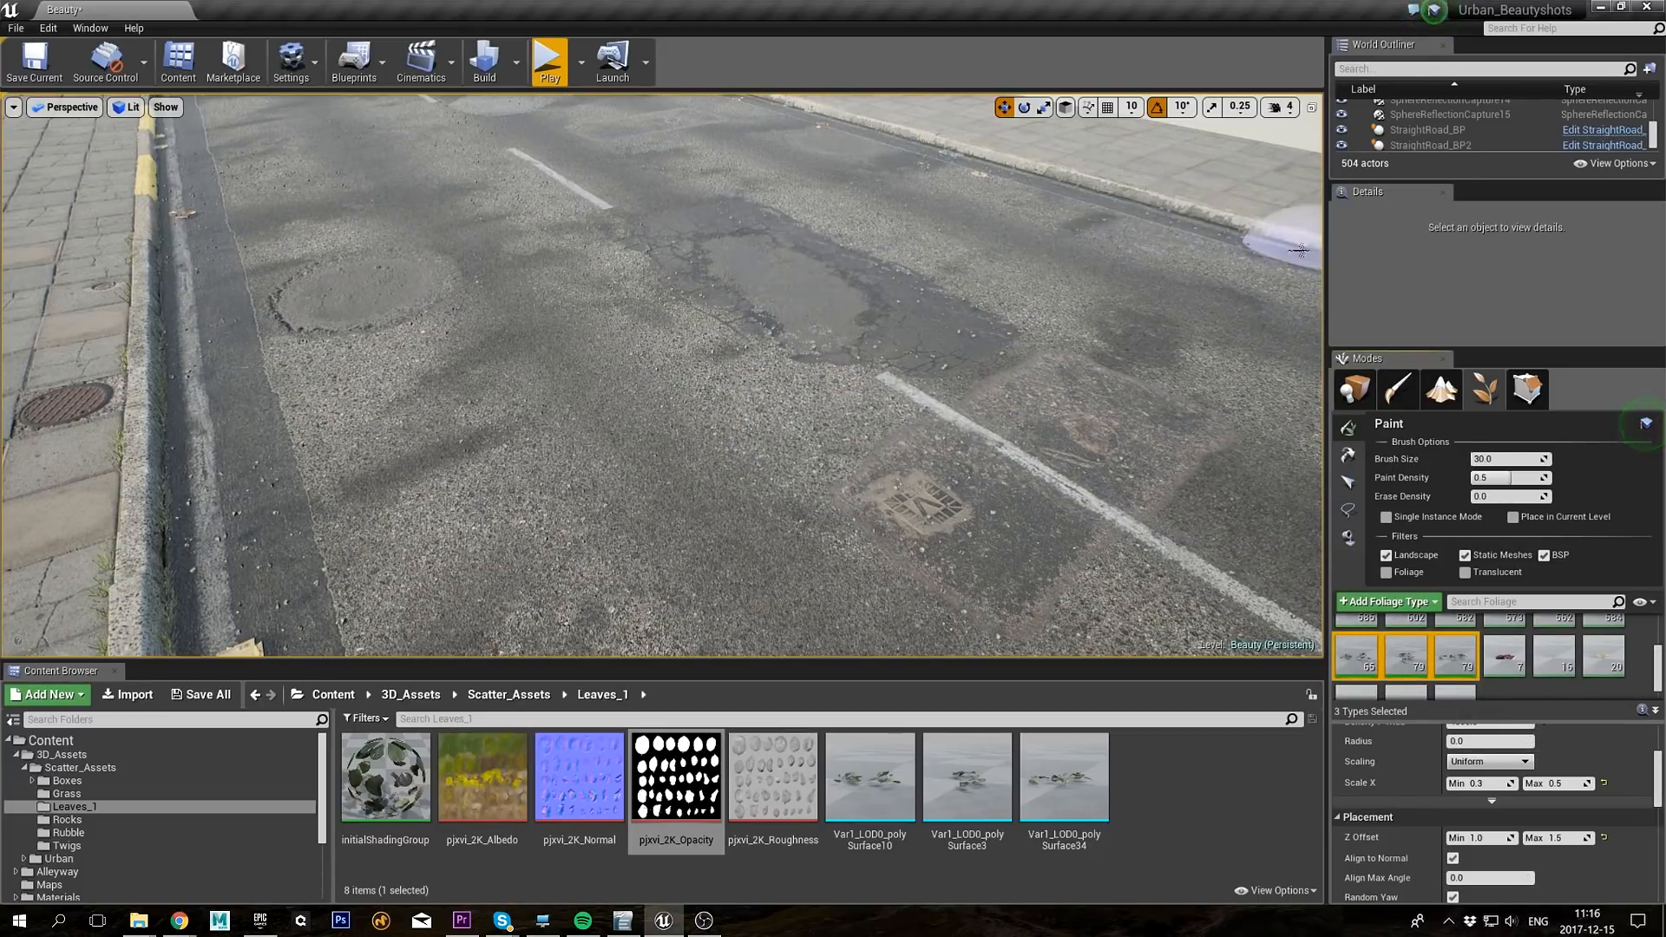
Step: Paint the three leaf foliage types along both curb gutters, erasing the excess leaves beside the far curb
drag(1254, 236, 1202, 222)
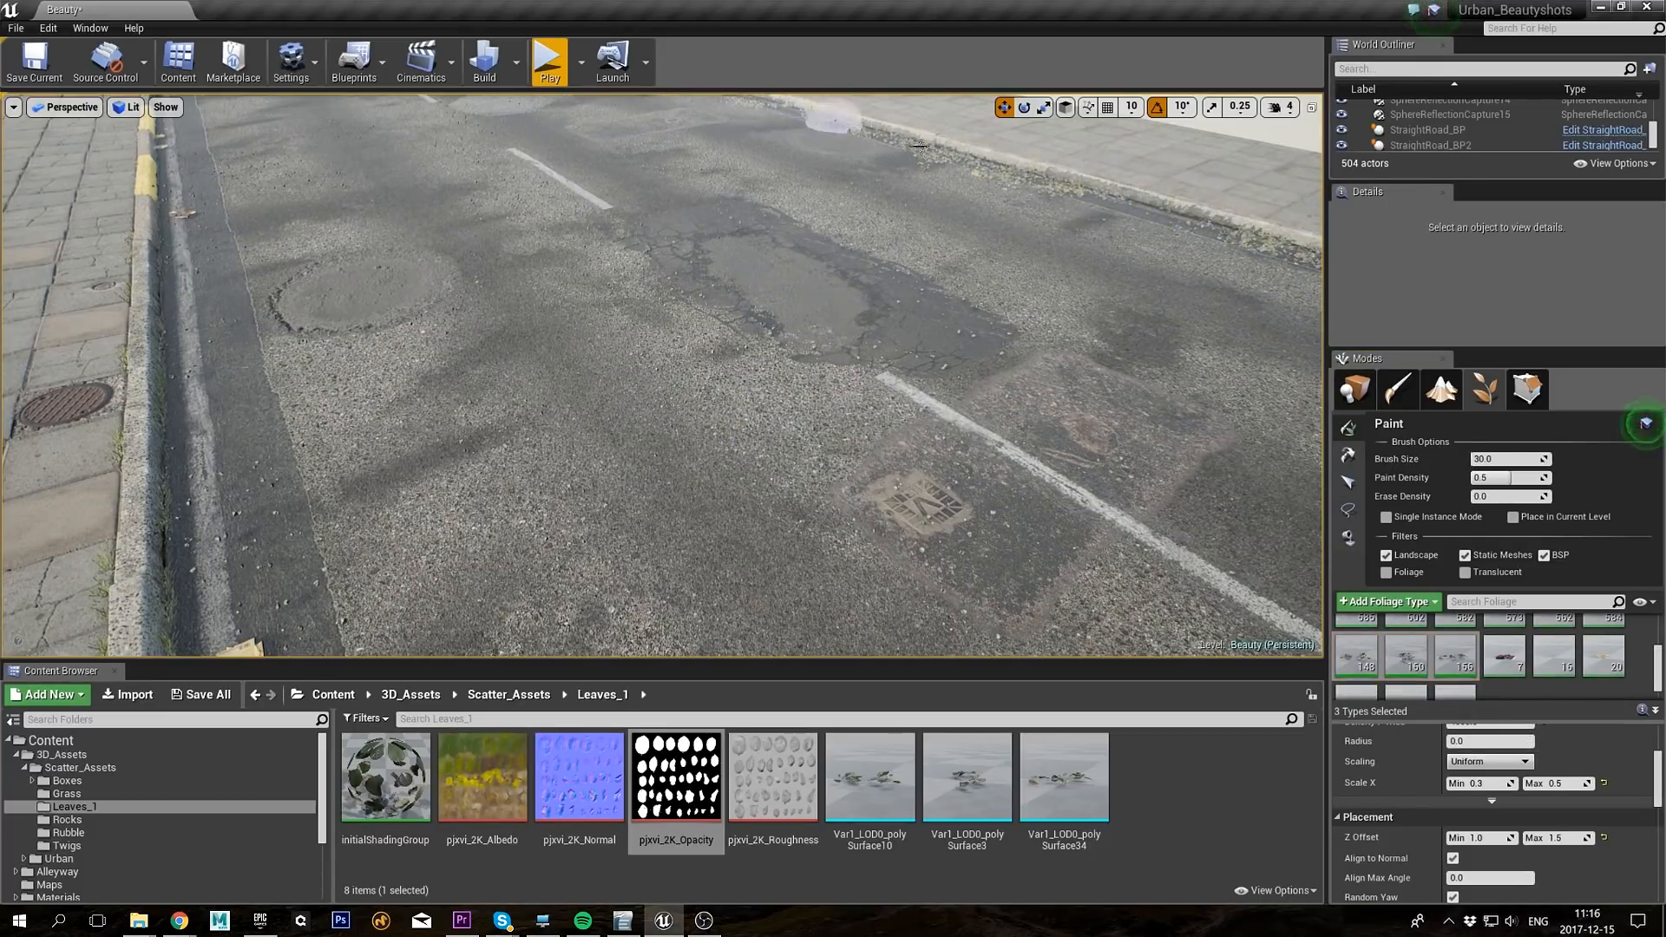
drag(920, 145, 966, 174)
mouse_move(865, 139)
shift+mouse_down()
mouse_move(1241, 260)
mouse_move(865, 162)
shift+mouse_up()
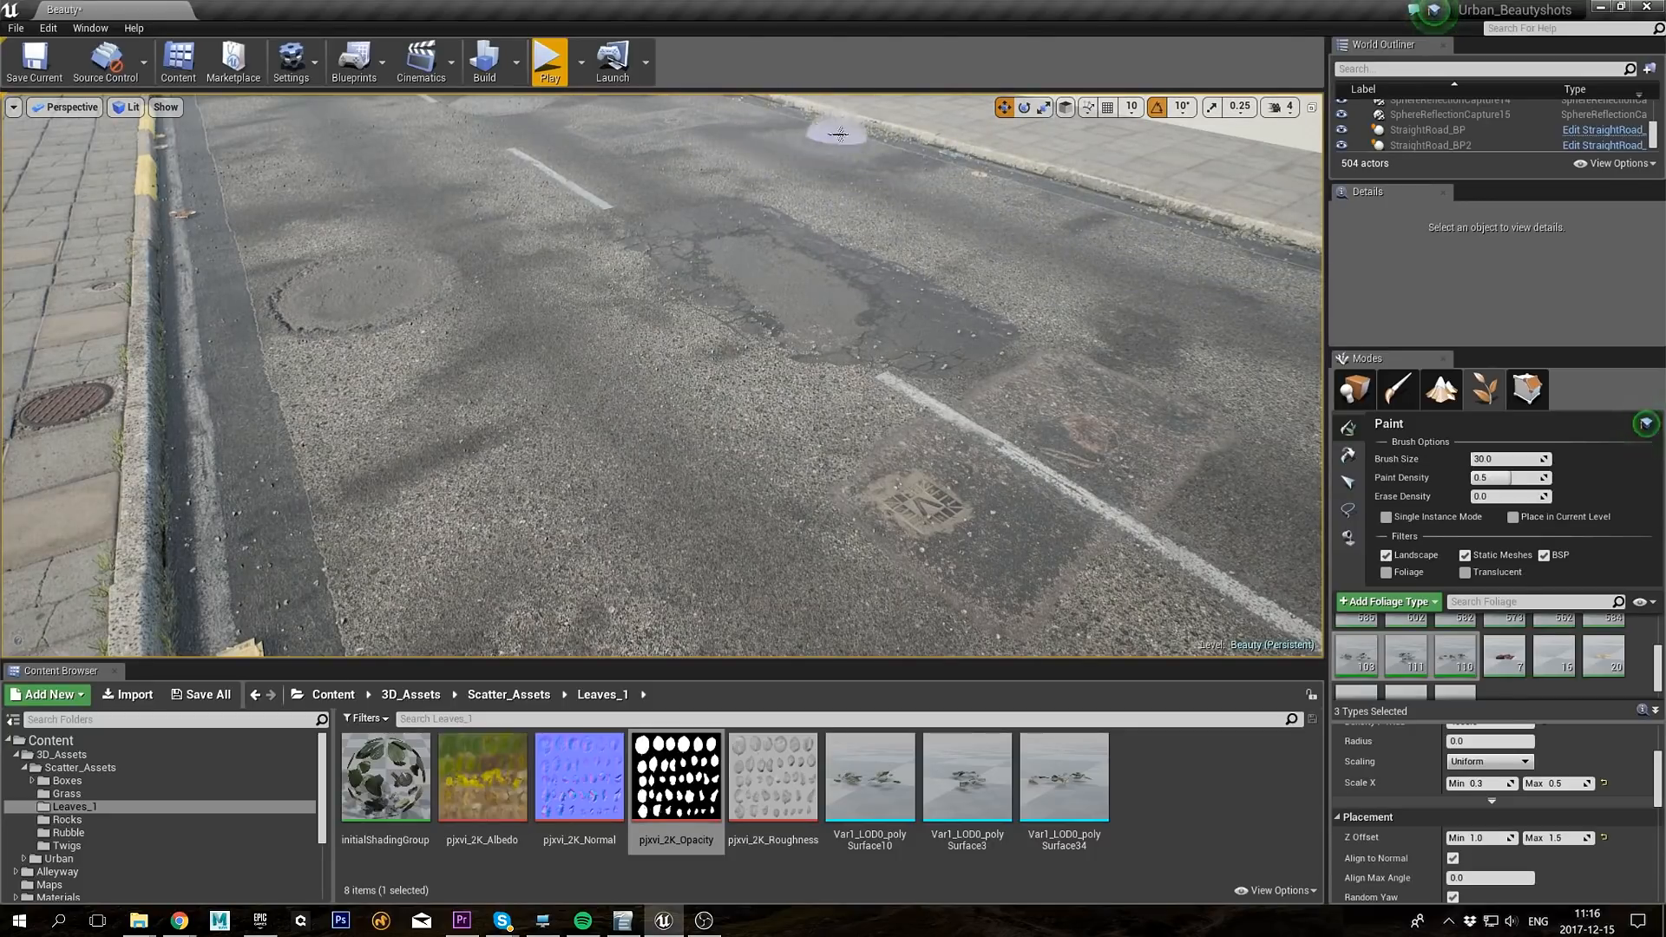
mouse_move(178, 157)
mouse_down()
mouse_move(101, 383)
mouse_move(231, 316)
mouse_move(242, 335)
mouse_move(215, 189)
mouse_move(179, 212)
mouse_move(178, 242)
mouse_move(163, 130)
mouse_up()
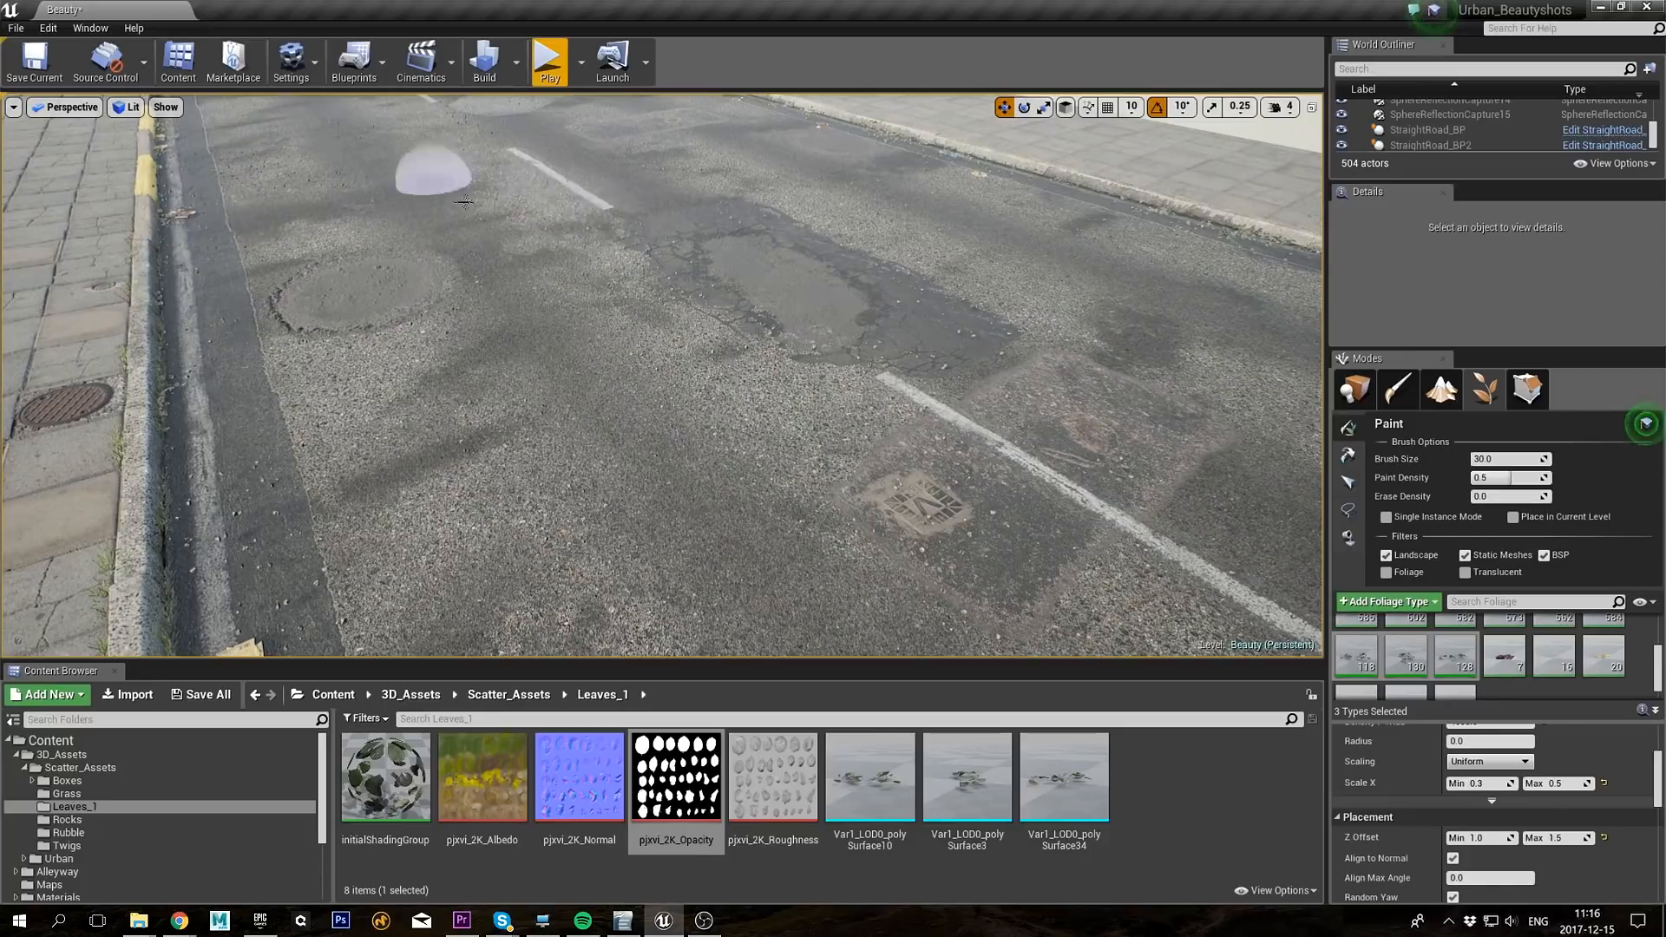
mouse_move(1176, 207)
mouse_down()
mouse_move(1085, 186)
mouse_move(1273, 260)
mouse_up()
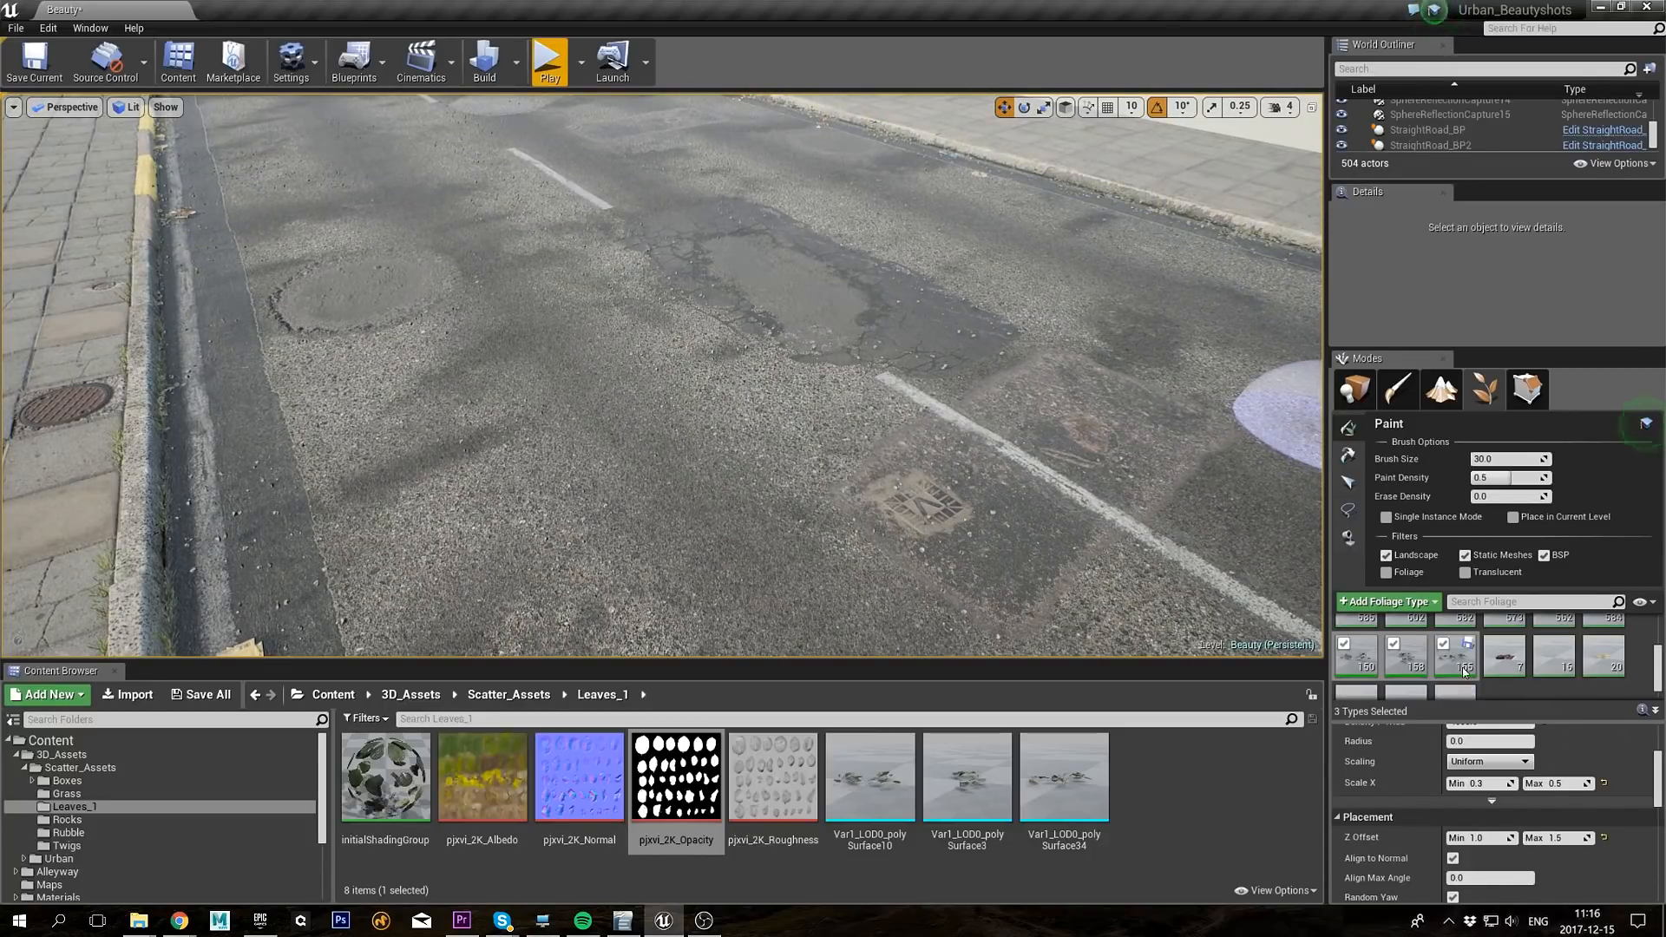
Step: Select the nine wood mulch foliage types and locate their meshes in the Twigs folder
key(ctrl+a)
scroll(1464, 672, up, 3)
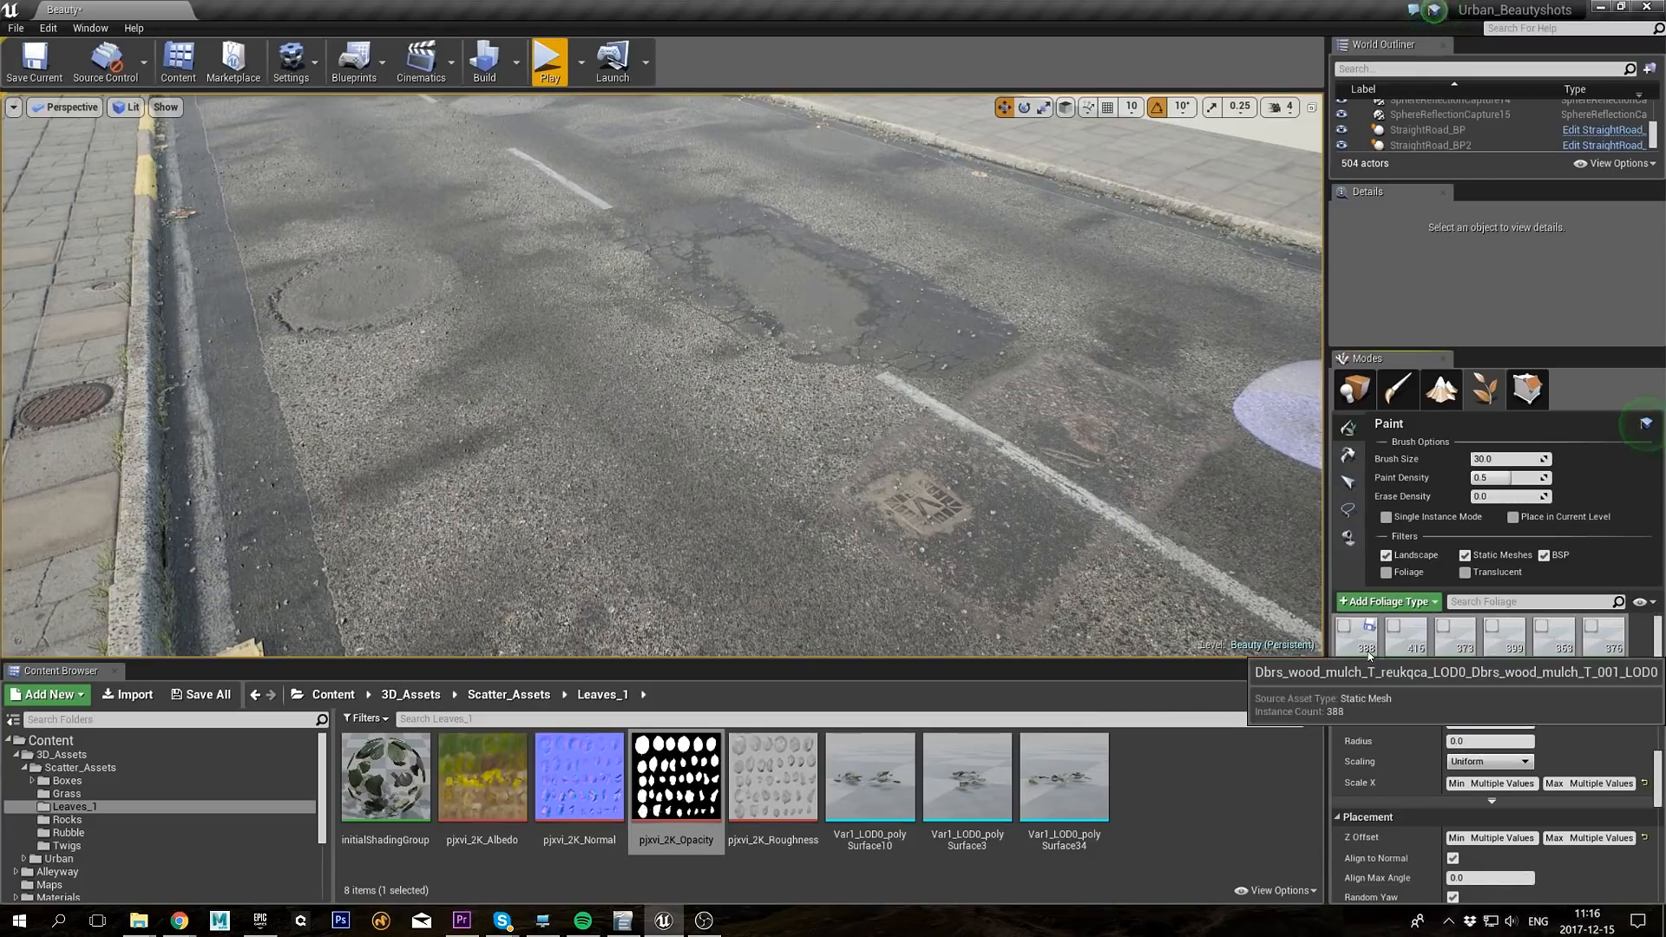
click(1369, 651)
scroll(1411, 651, down, 1)
shift+click(1459, 665)
right_click(1462, 664)
click(1538, 763)
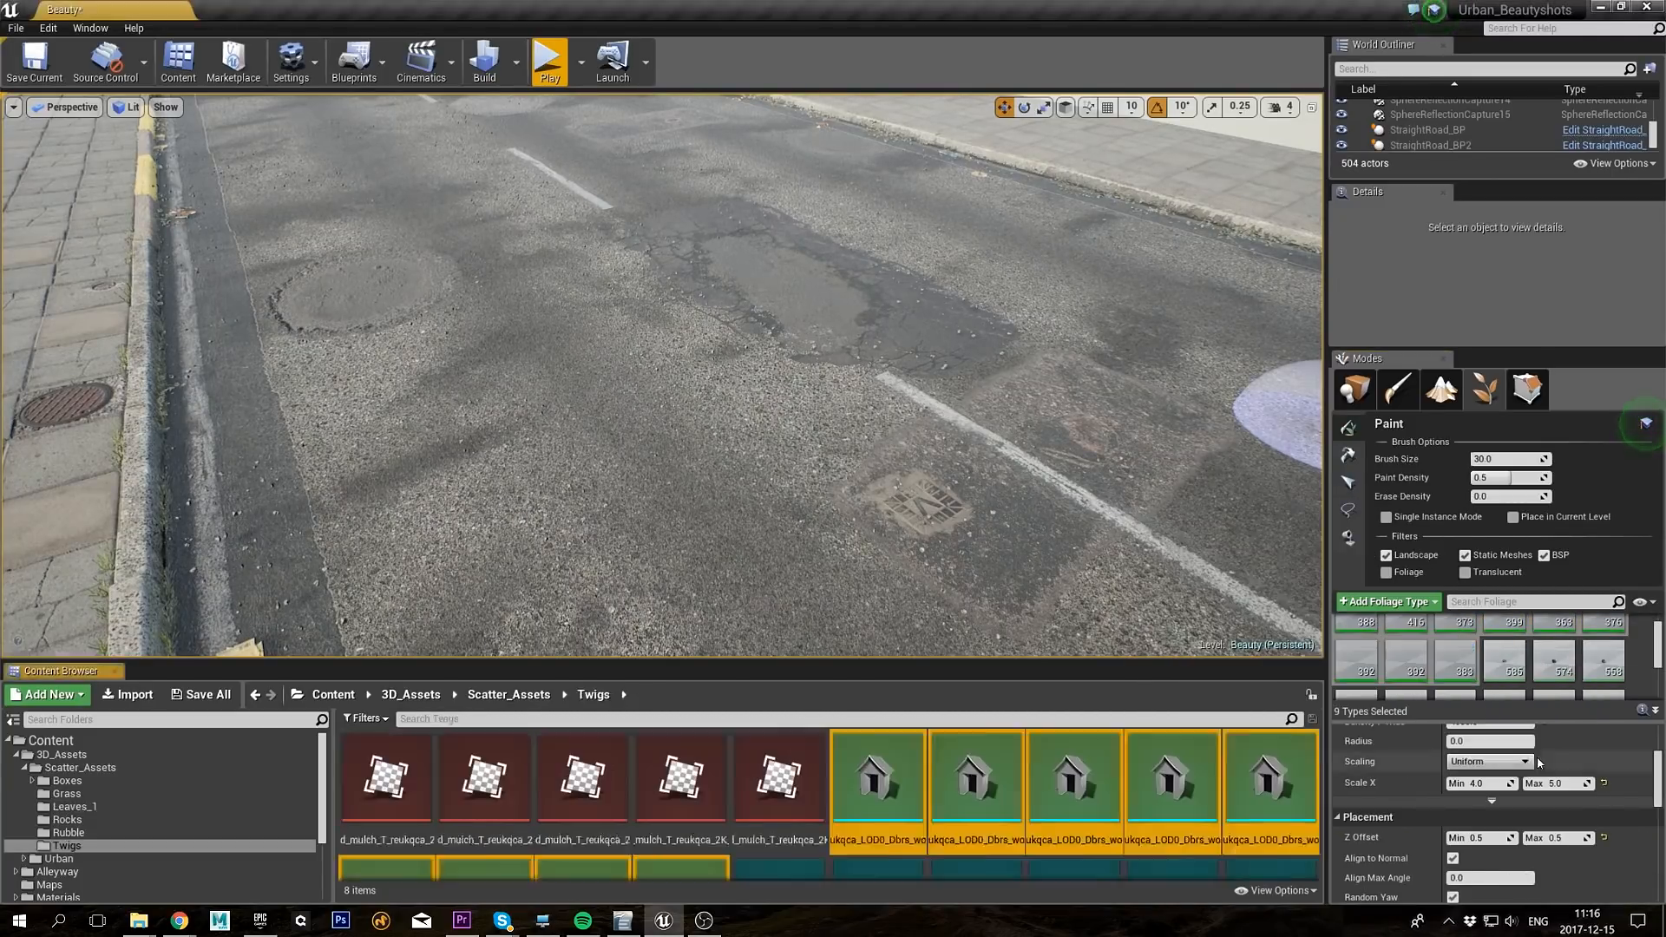
Step: Inspect the wood mulch albedo, opacity and normal textures
scroll(607, 773, up, 1)
double_click(385, 777)
double_click(578, 777)
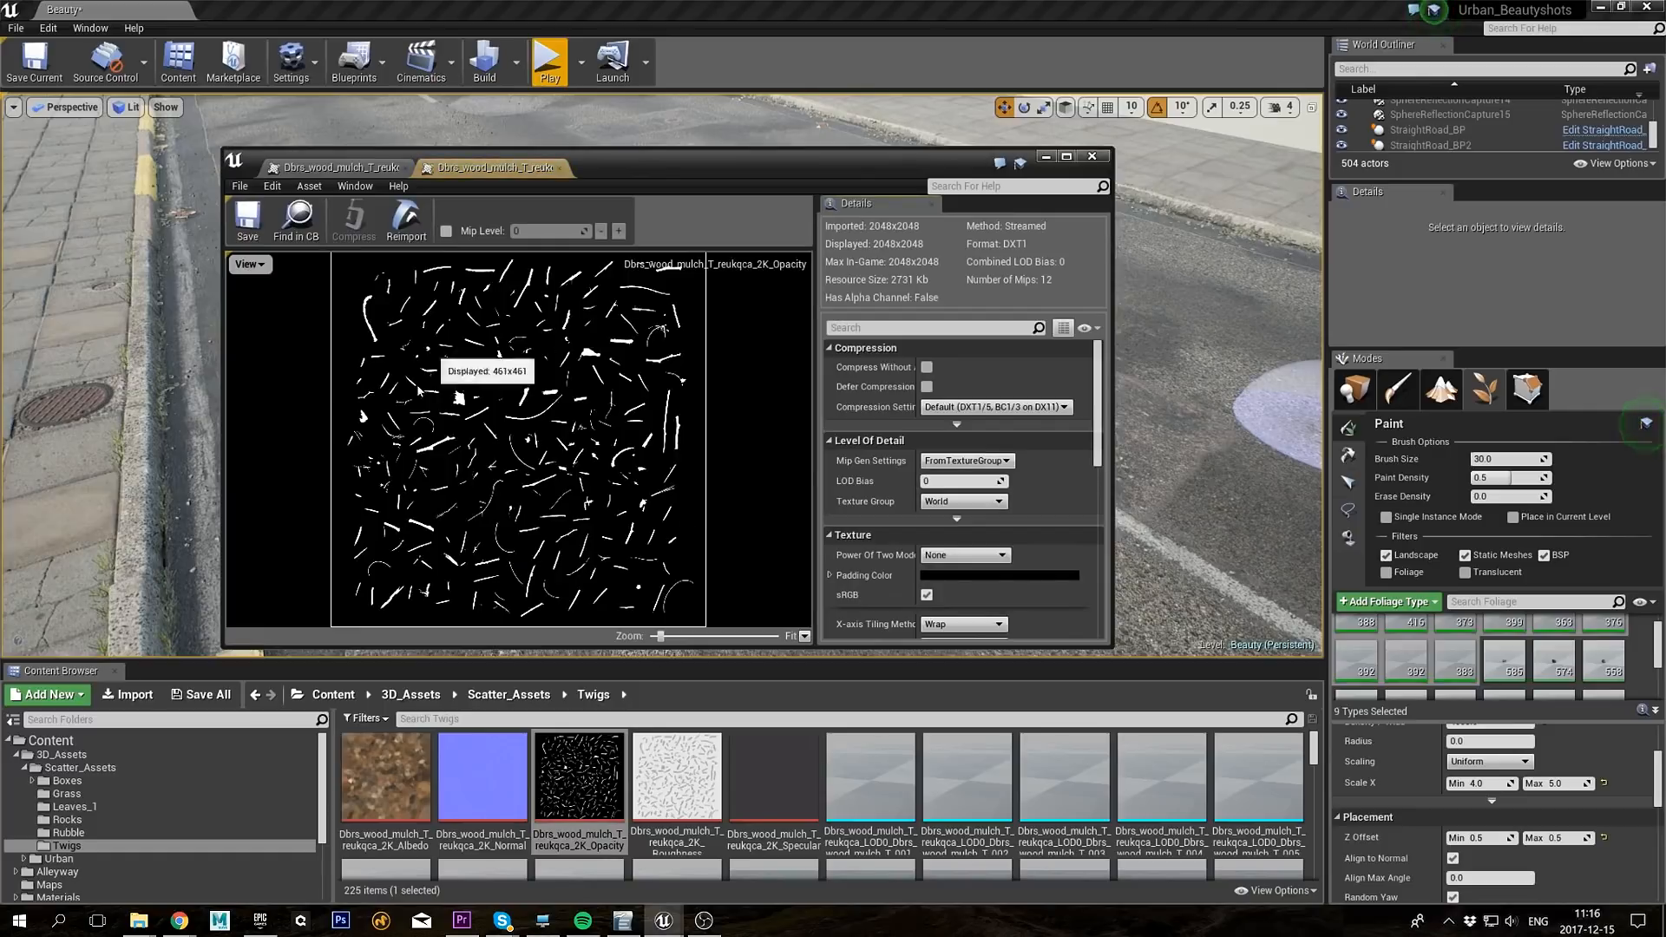
double_click(482, 775)
double_click(764, 173)
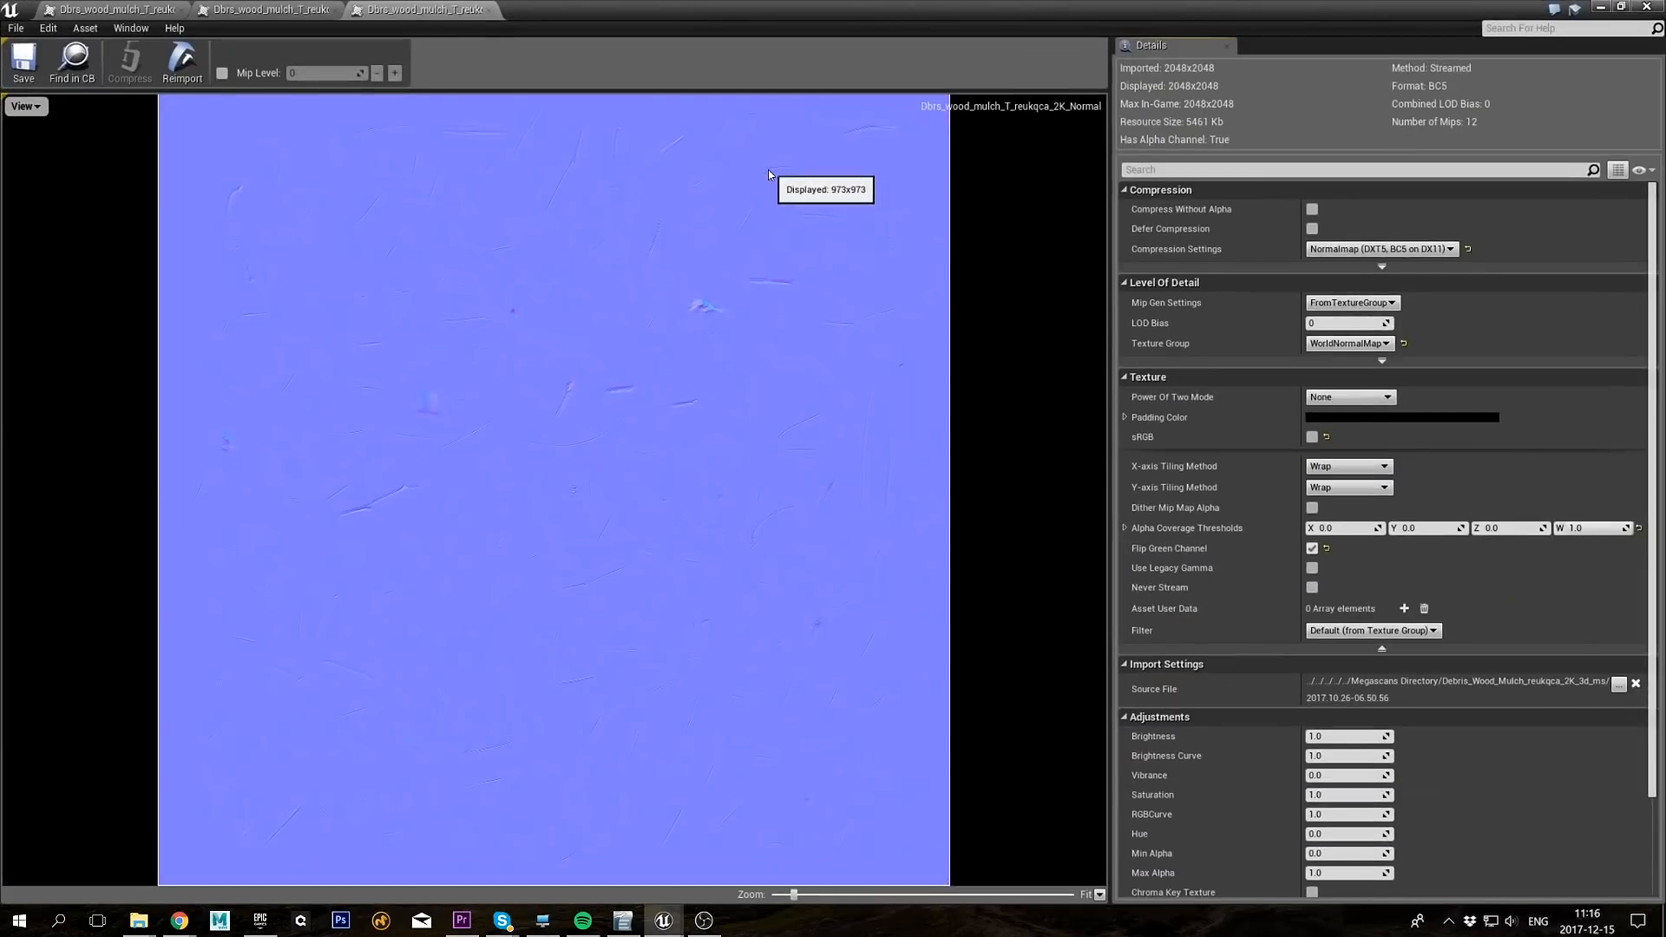
click(1659, 10)
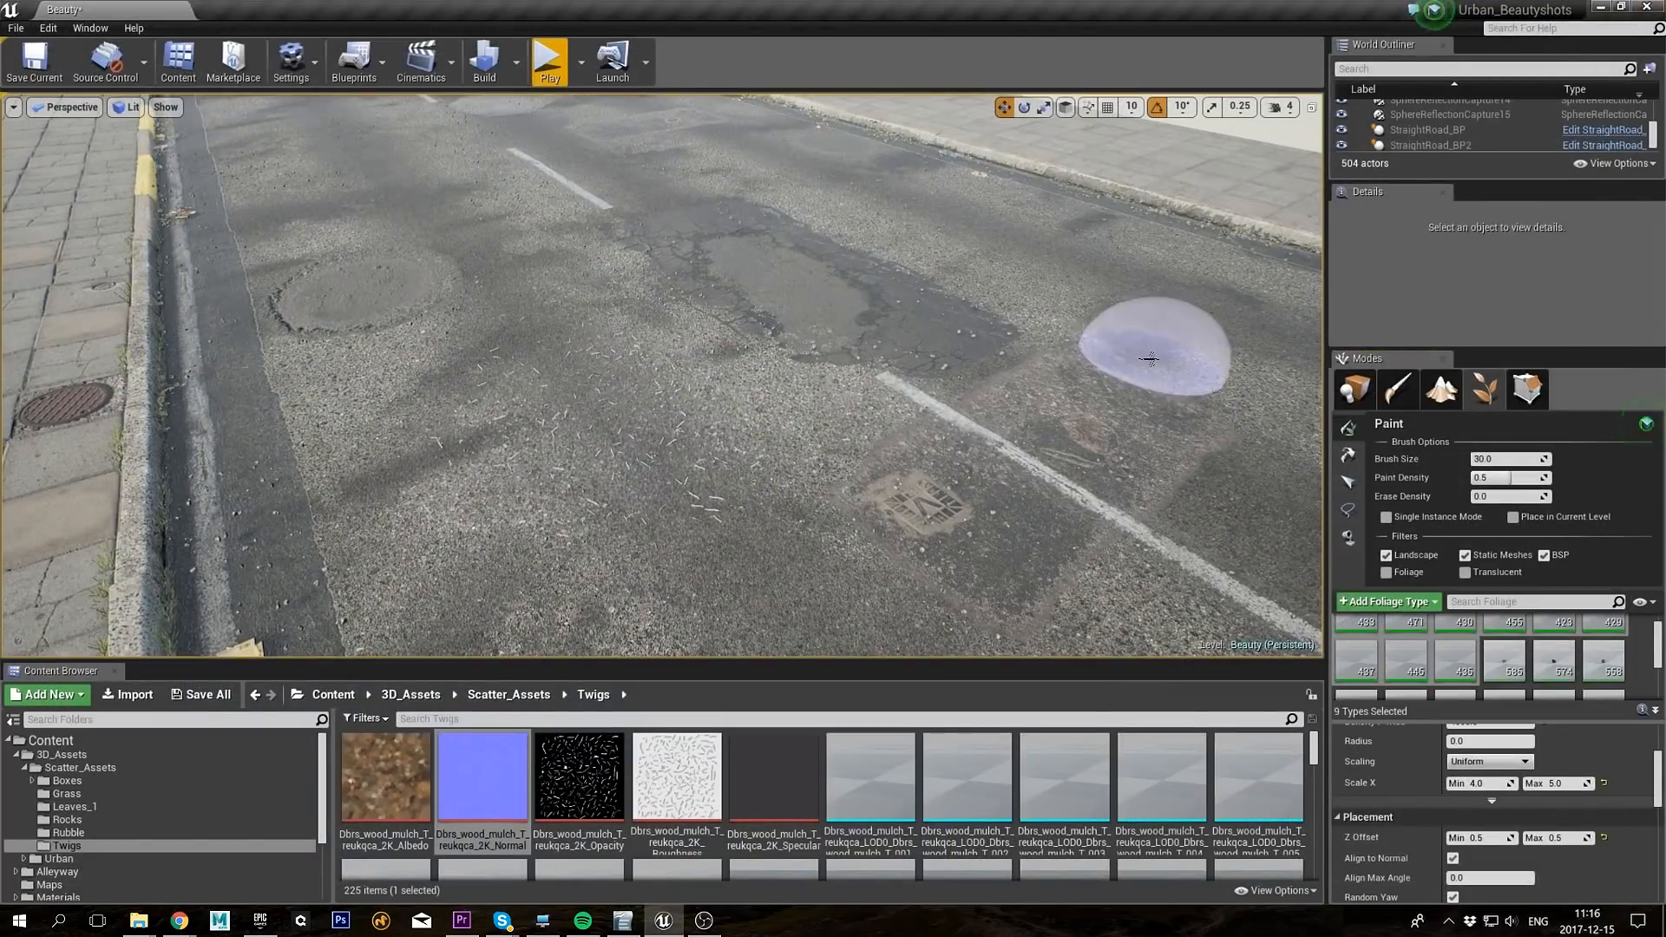
Step: Paint wood mulch twigs along both curb gutters and lightly across the road
drag(189, 428, 179, 290)
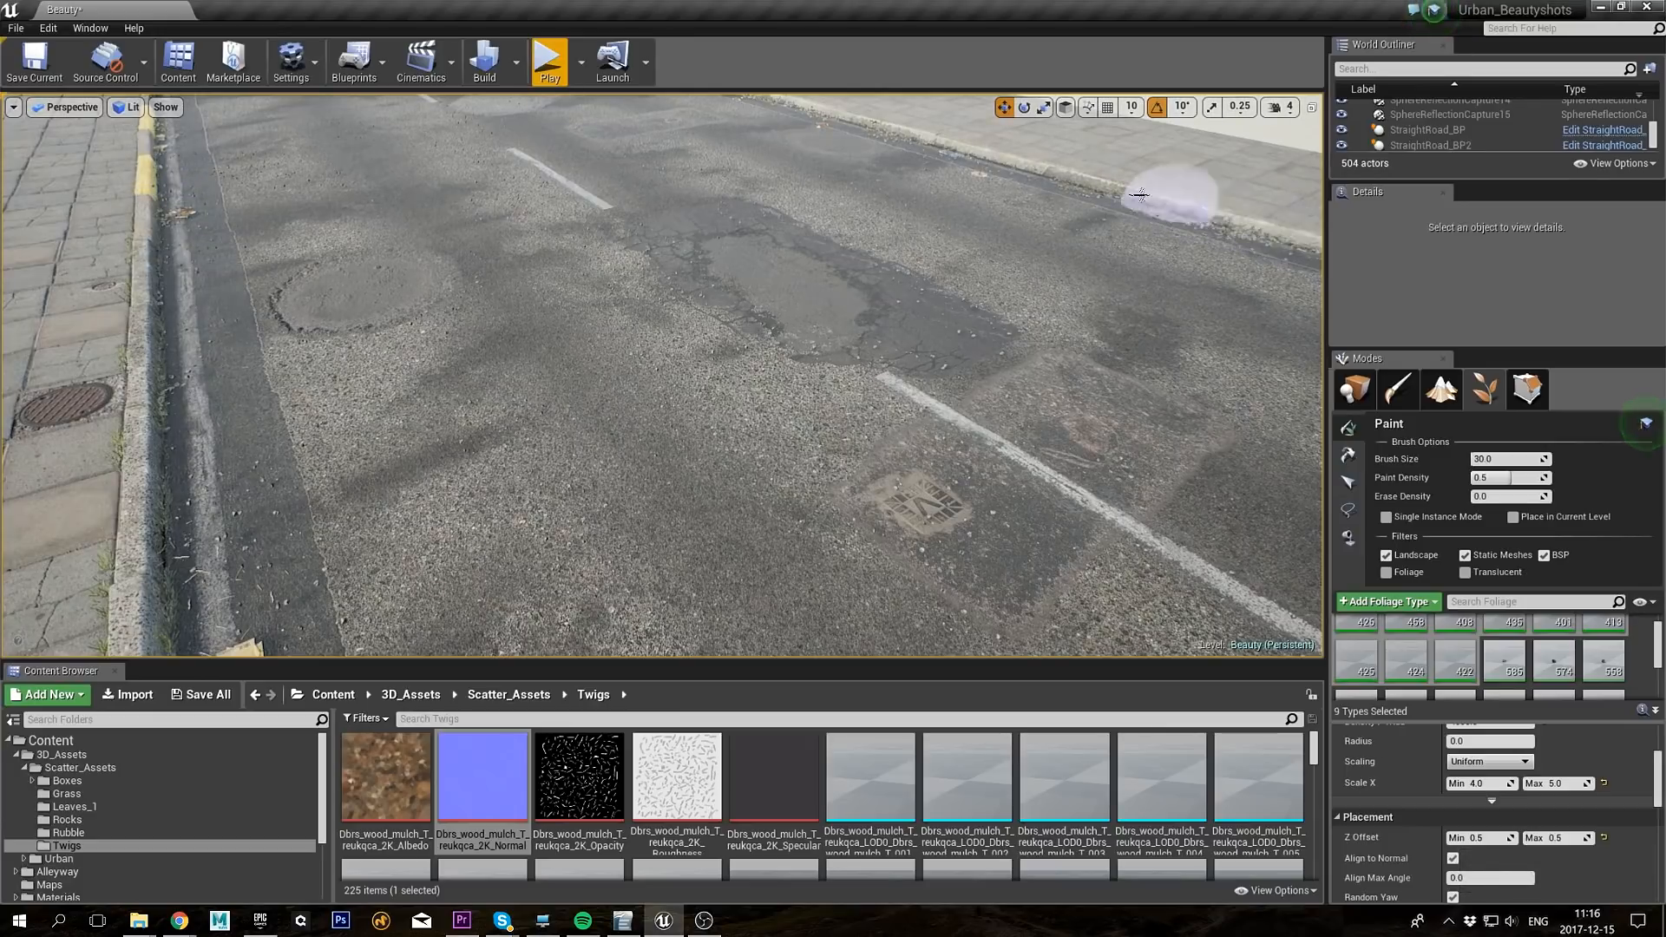
mouse_move(1184, 462)
mouse_down()
mouse_move(945, 566)
mouse_move(425, 510)
mouse_move(271, 547)
mouse_move(171, 301)
mouse_move(364, 152)
mouse_move(192, 180)
mouse_up()
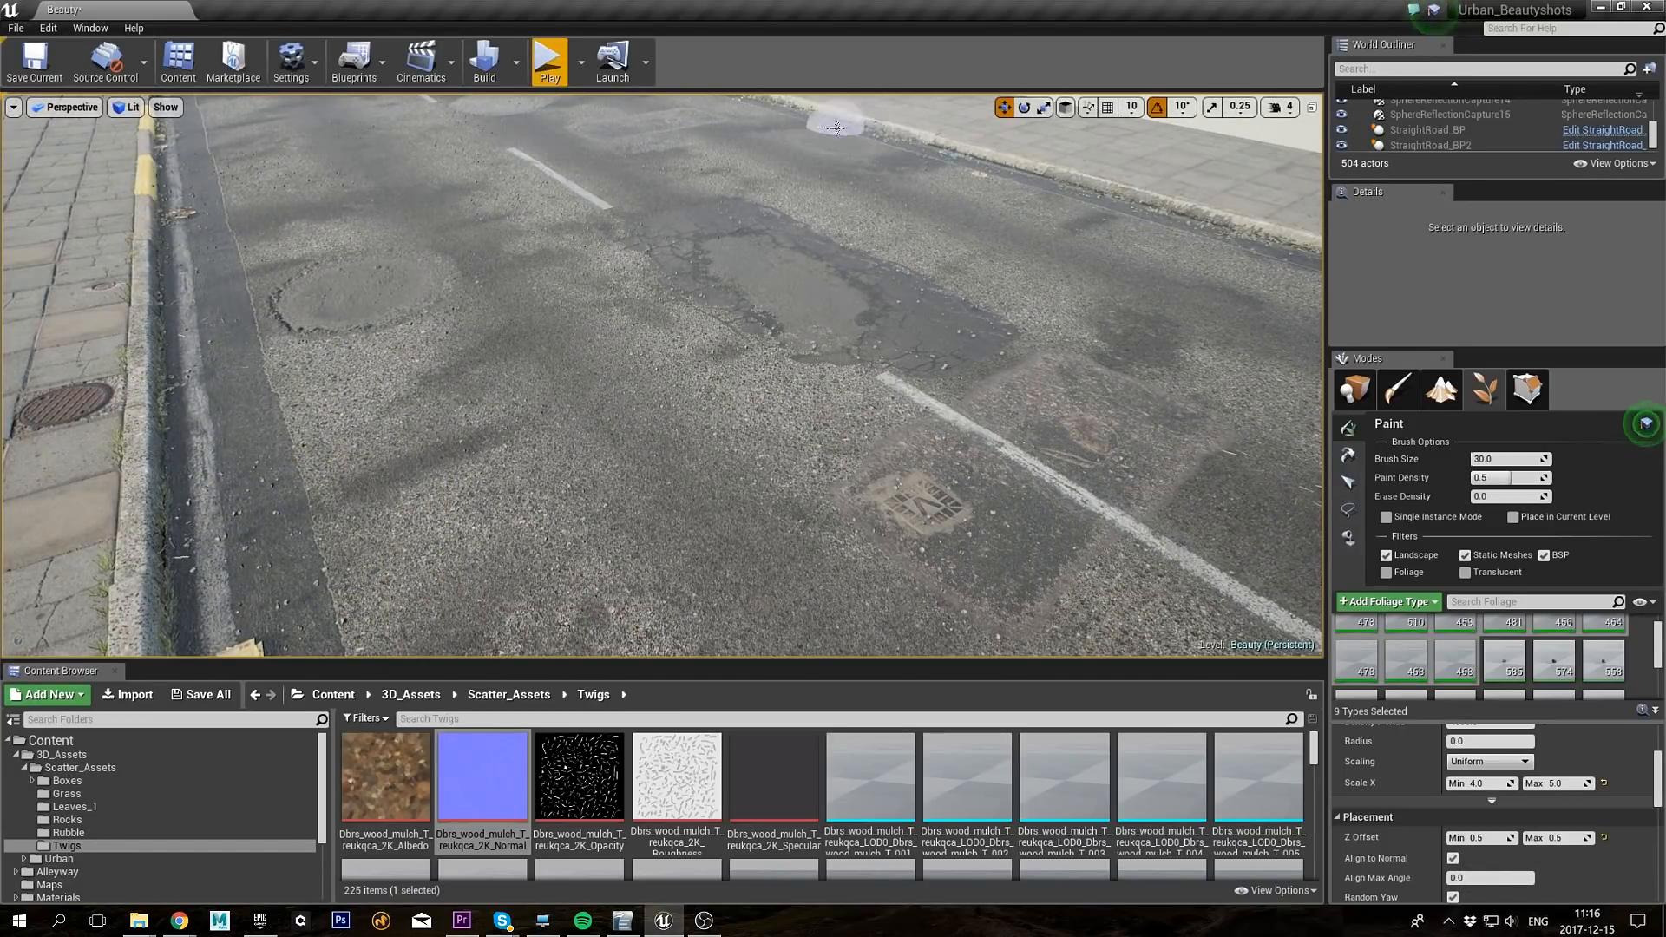
mouse_move(695, 248)
mouse_down()
mouse_move(1294, 327)
mouse_move(268, 394)
mouse_move(327, 416)
mouse_up()
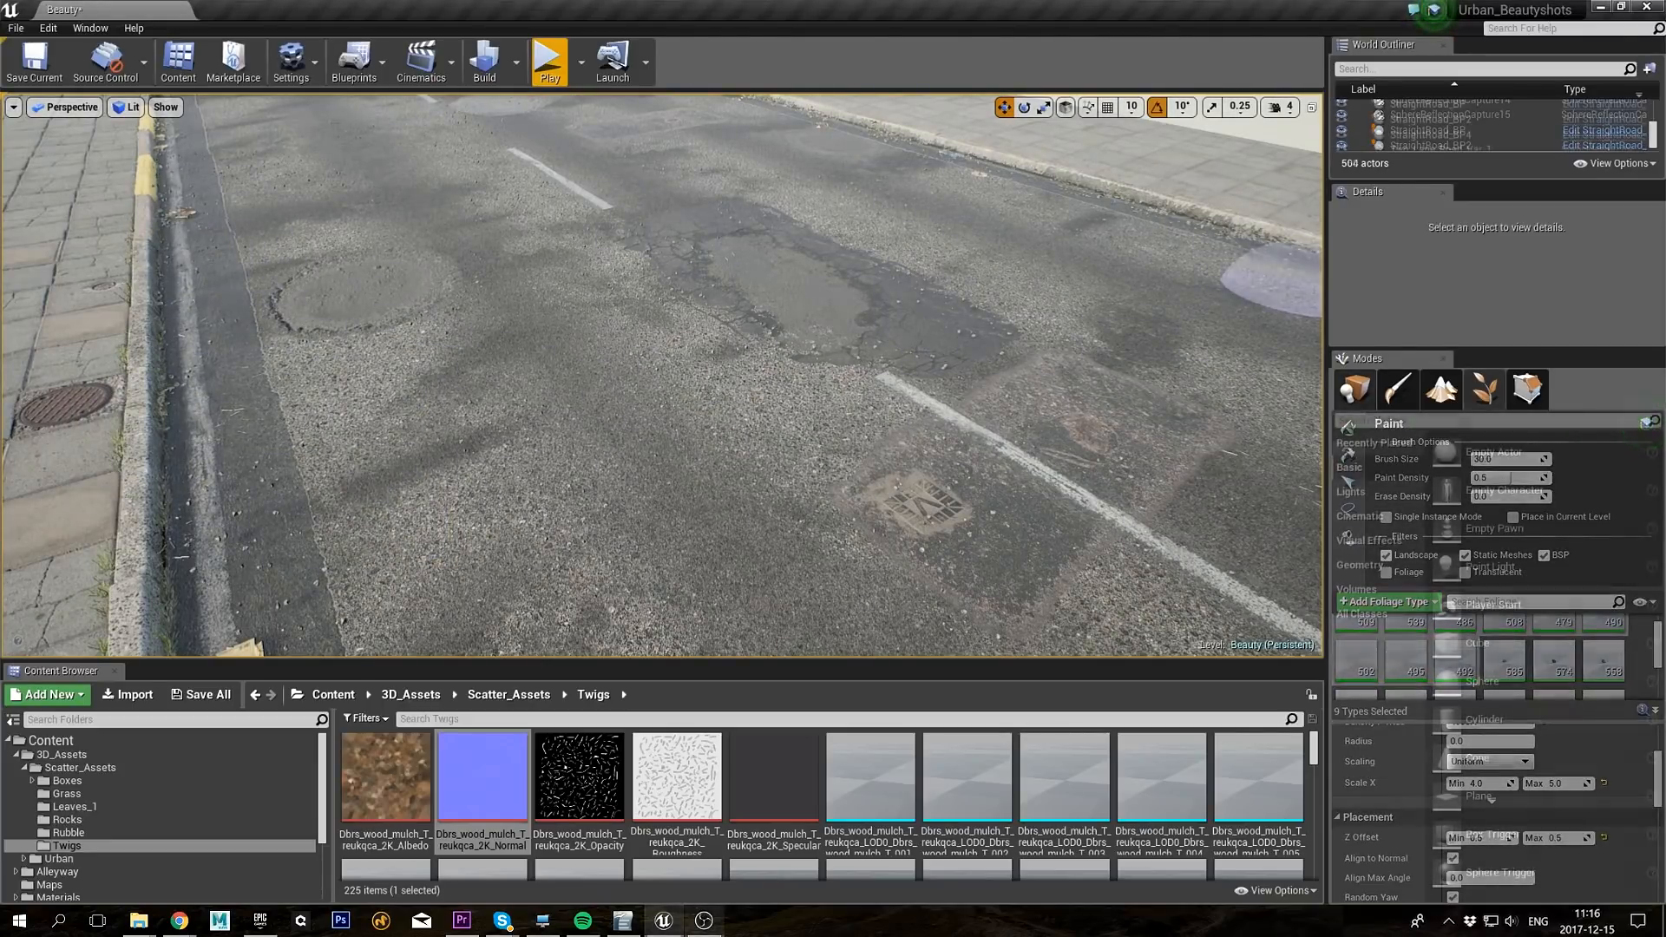
Step: Switch from foliage painting to Place mode and examine the scattered rocks, leaves and twigs on the road
key(shift+1)
click(564, 358)
key(Escape)
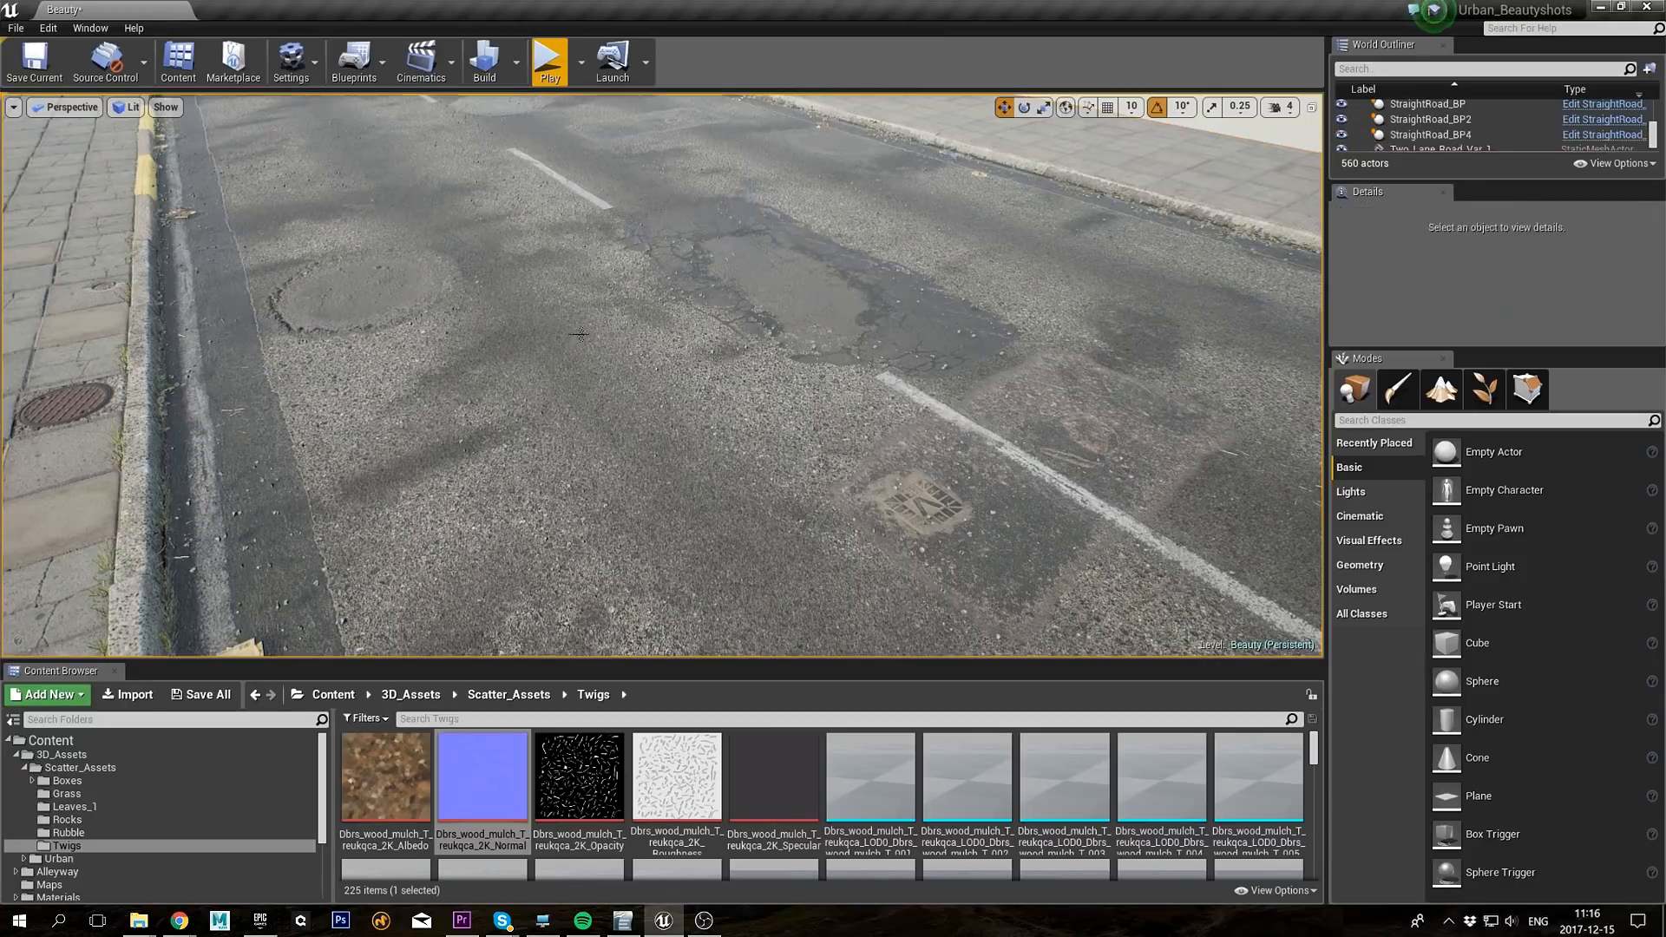
key(s)
right_drag(565, 358, 538, 391)
key(w)
key(w)
right_drag(785, 282, 732, 239)
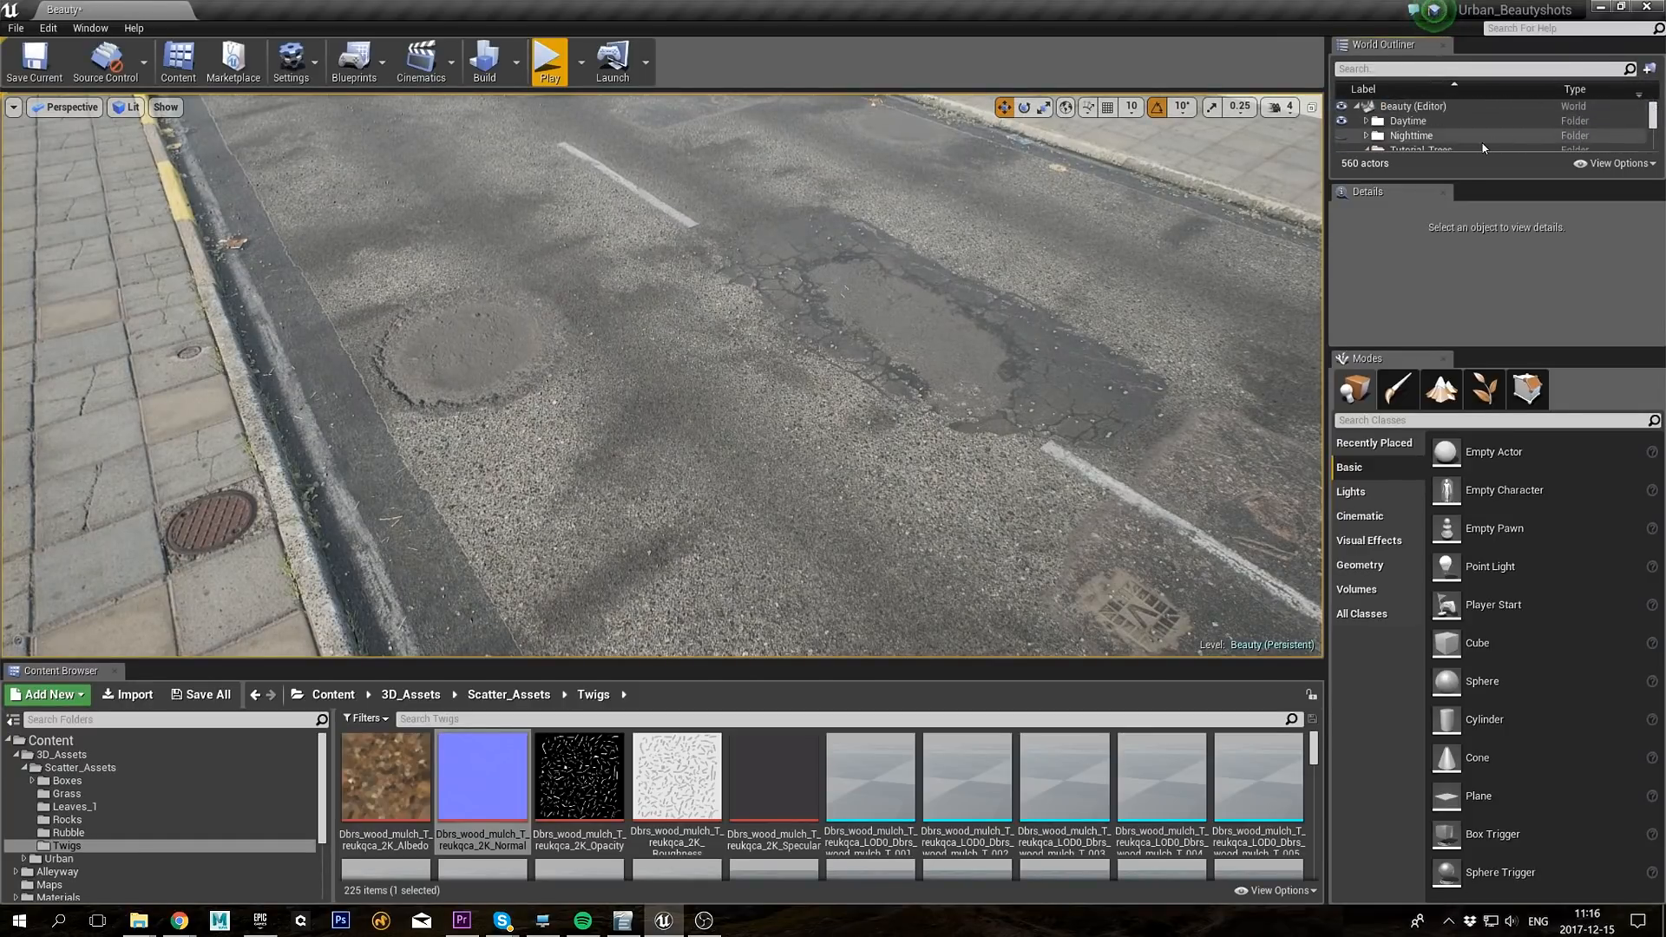
Step: Make the Tutorial_Trees folder visible to cast tree shadows on the road, comparing the scene with and without it
click(1439, 127)
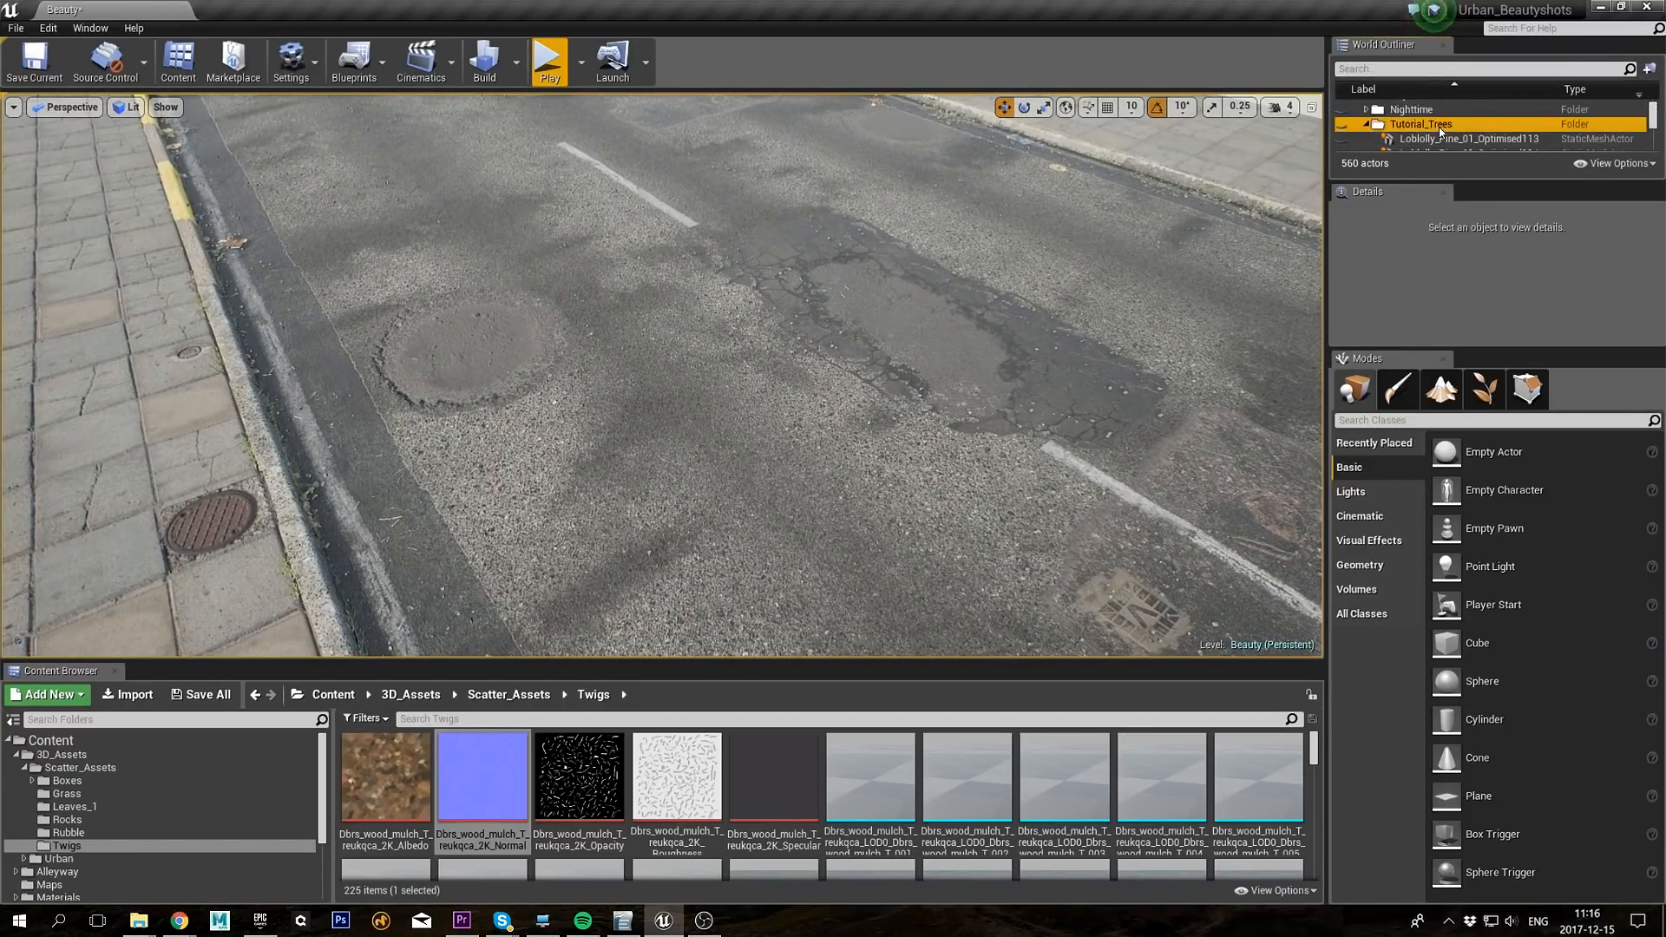
click(1341, 124)
mouse_move(773, 338)
right_down()
mouse_move(764, 286)
mouse_move(712, 282)
mouse_move(685, 251)
mouse_move(799, 260)
mouse_move(877, 330)
mouse_move(868, 373)
mouse_move(767, 326)
right_up()
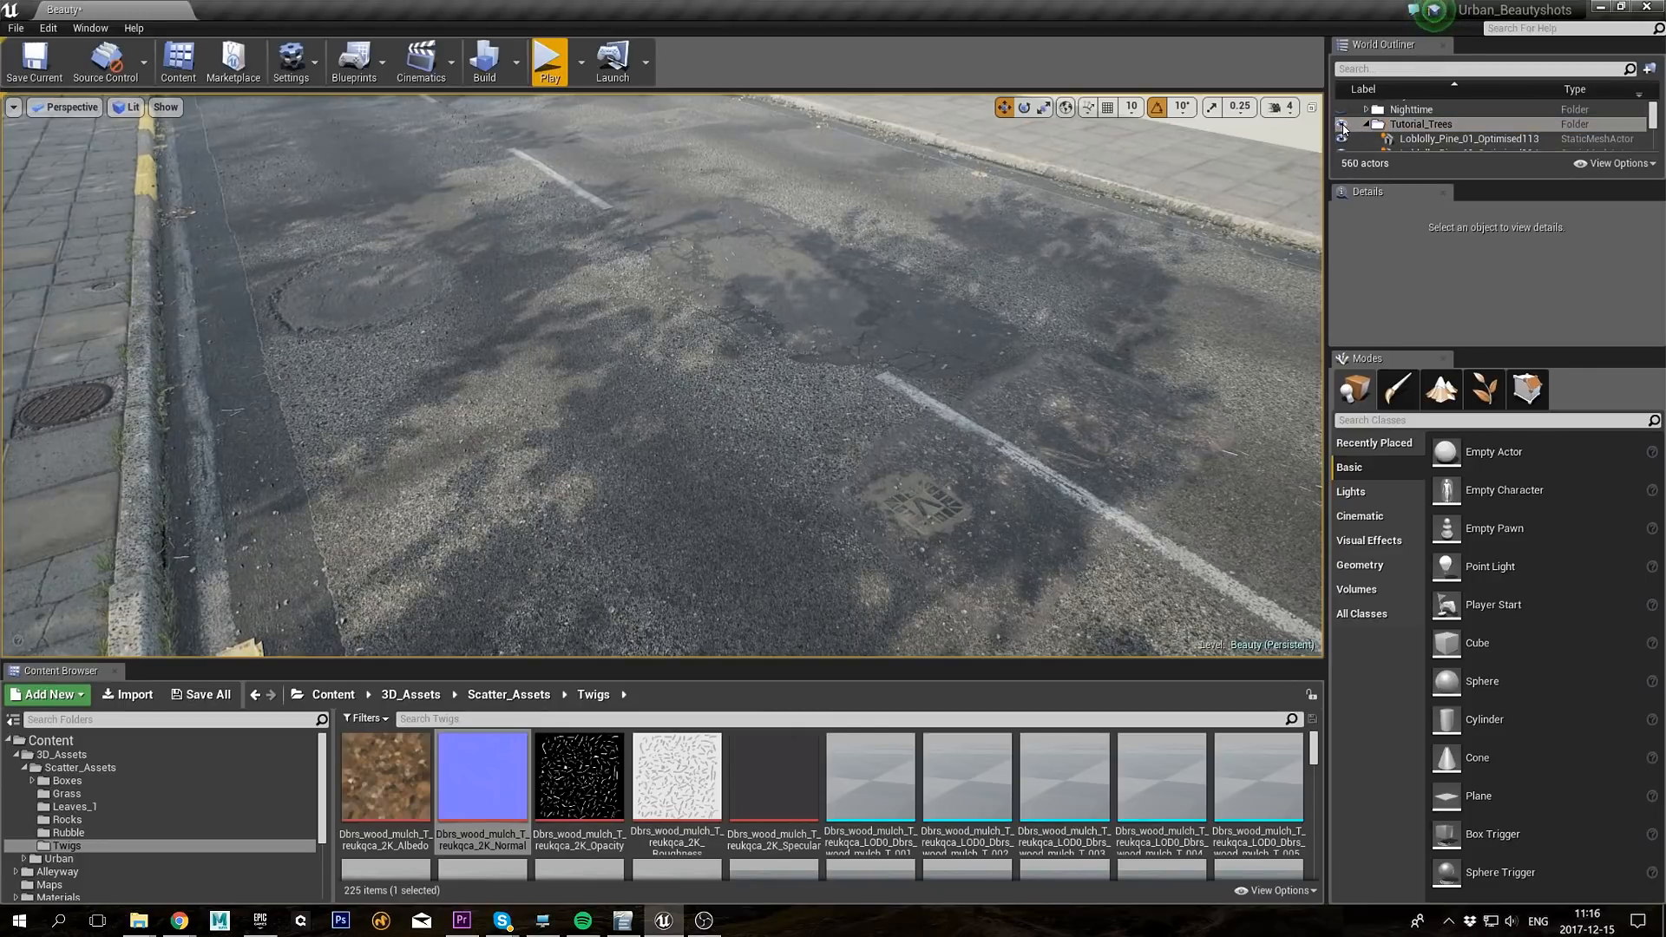
click(1343, 127)
click(1342, 126)
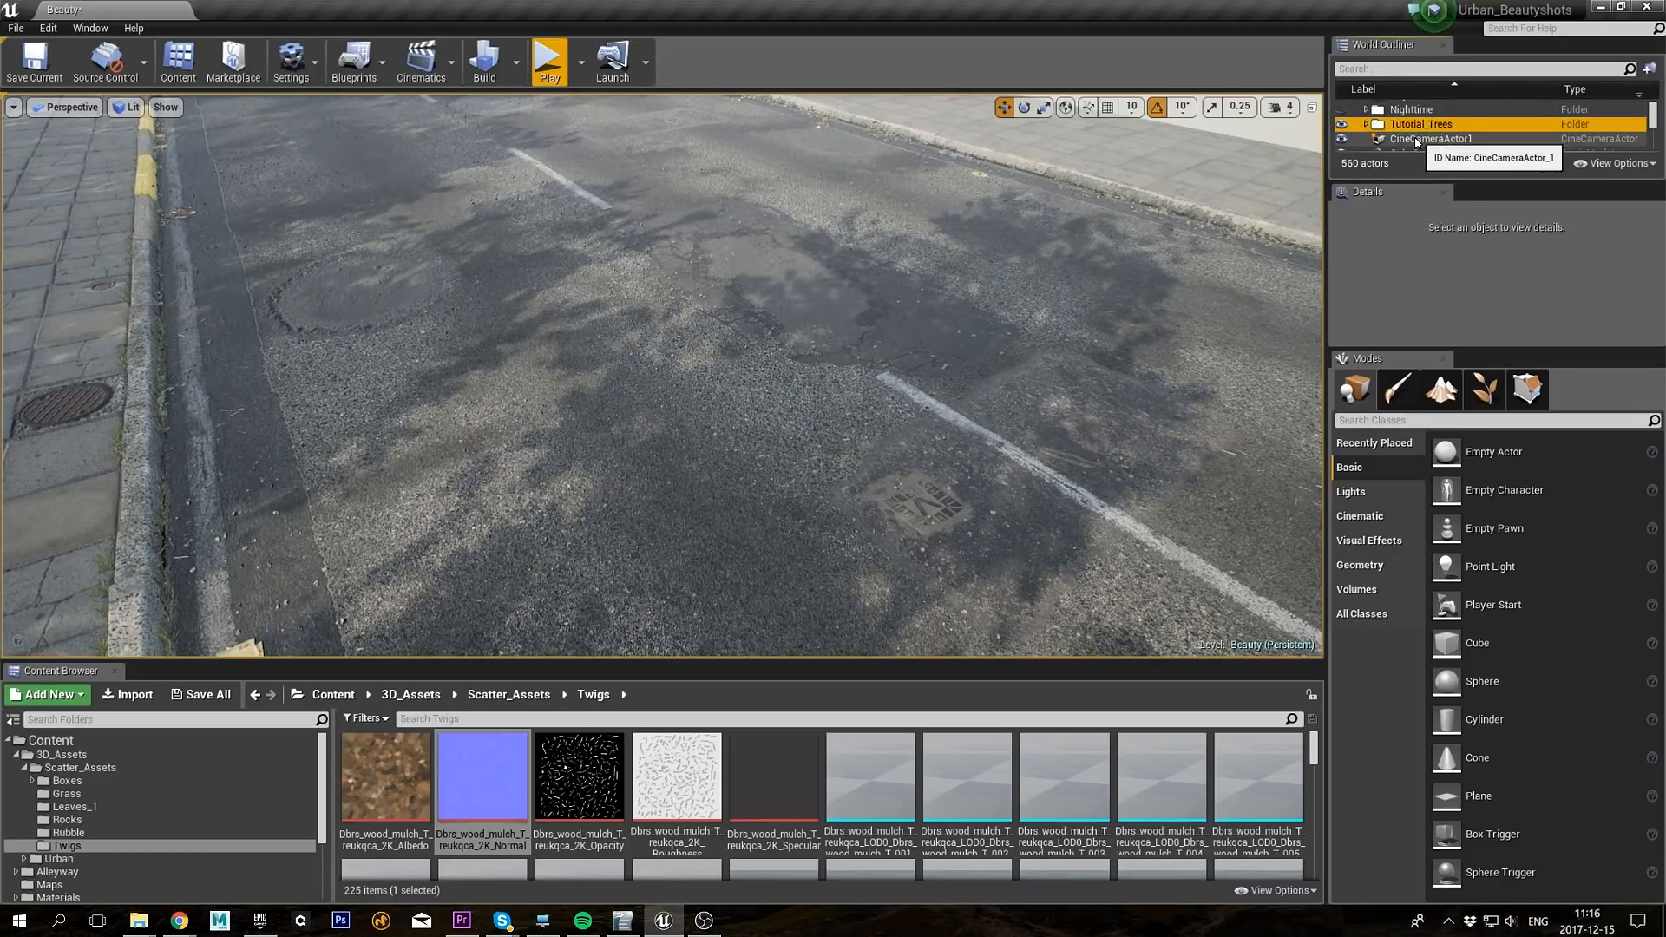
Step: Pilot CineCameraActor1, reframe it on the curb, manhole and patched road, and preview the shot full screen
click(1416, 141)
right_drag(930, 283, 930, 283)
key(ctrl+shift+p)
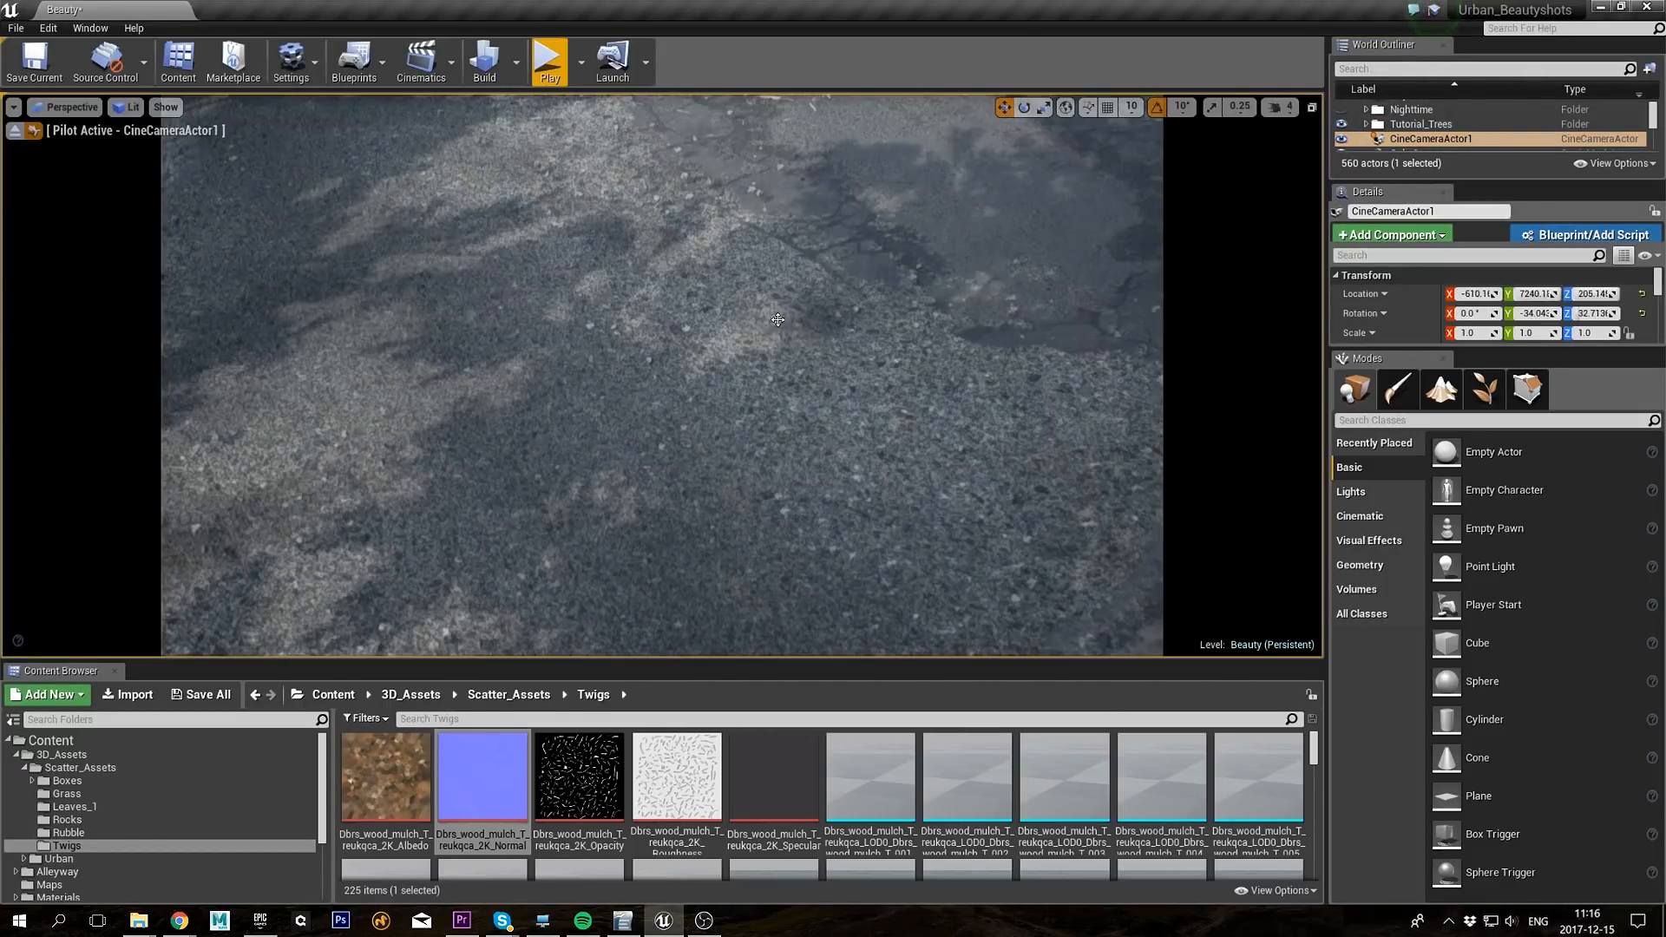
mouse_move(777, 319)
right_down()
mouse_move(677, 243)
mouse_move(660, 269)
mouse_move(679, 286)
mouse_move(694, 265)
mouse_move(757, 273)
mouse_move(817, 300)
mouse_move(800, 299)
right_up()
key(s)
key(F11)
key(F11)
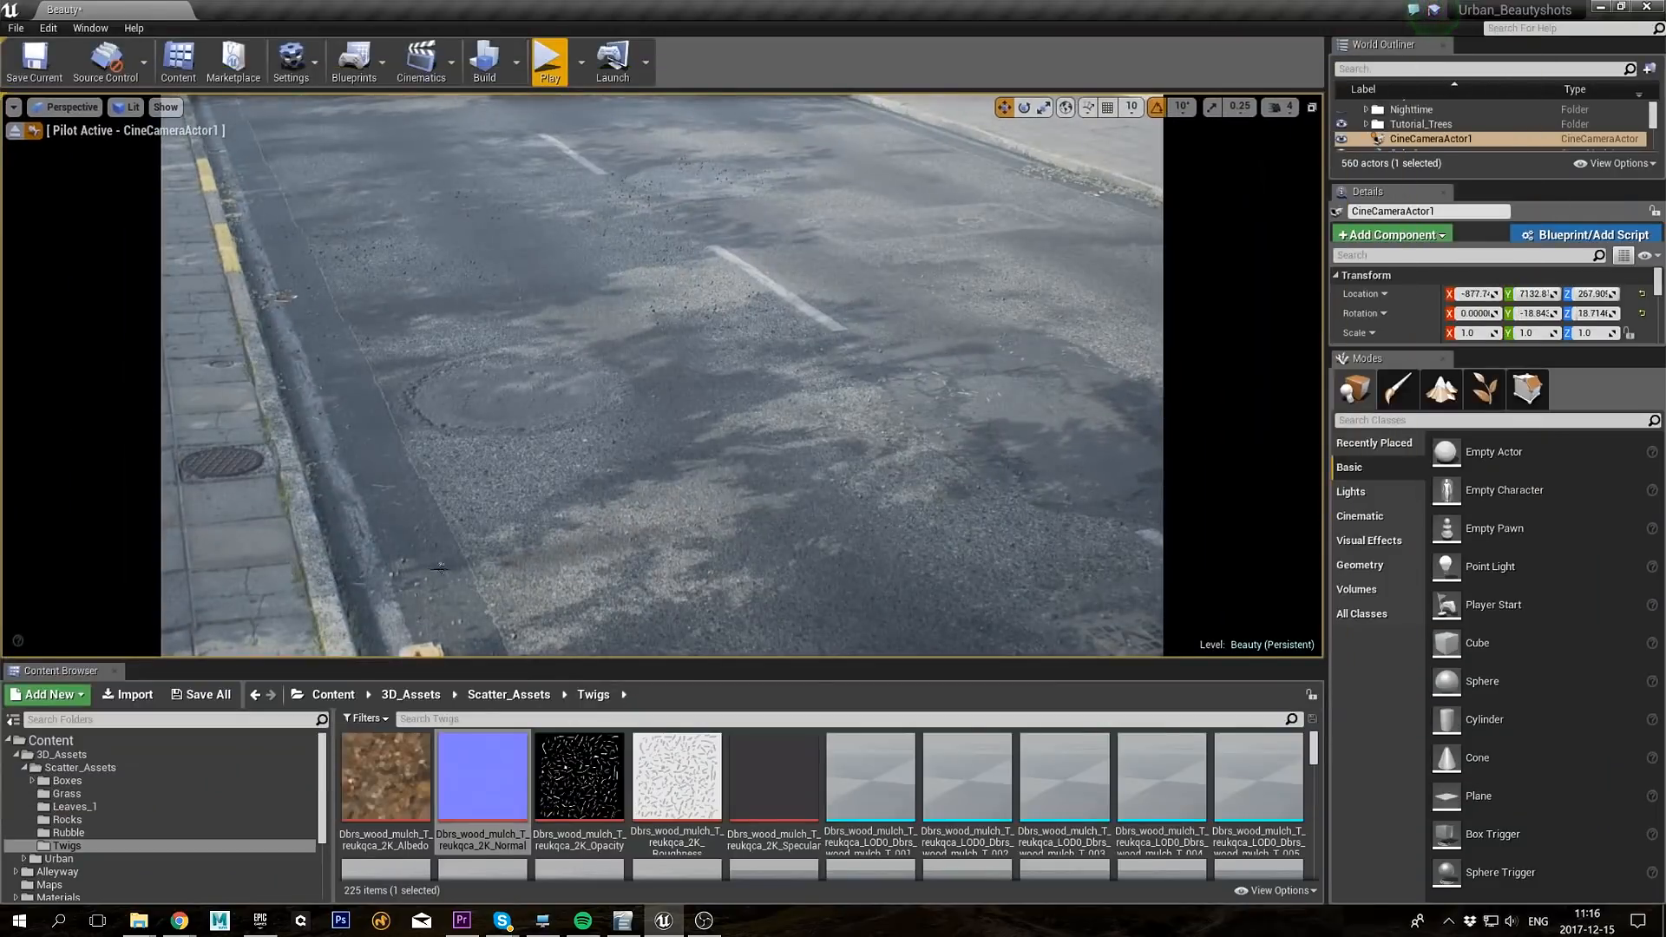
Step: Check CineCameraActor1's manual focus with the debug focus plane, turn the plane off, and review the focal length and aperture
drag(1437, 348, 1439, 494)
scroll(1497, 363, down, 10)
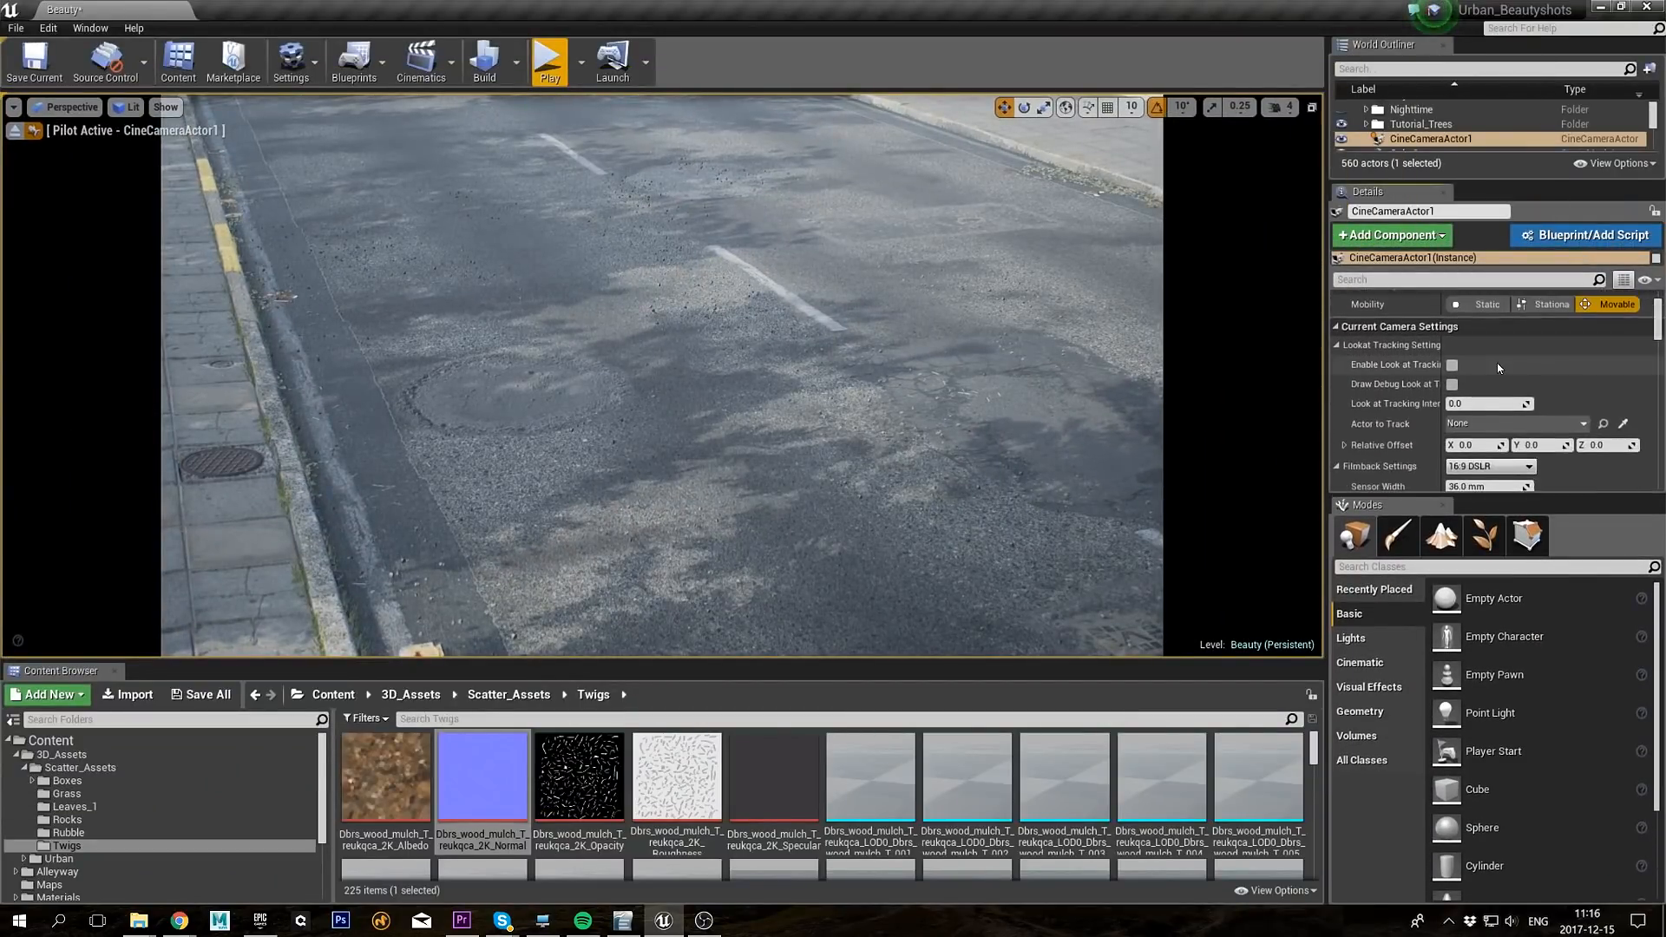
scroll(1508, 369, down, 1)
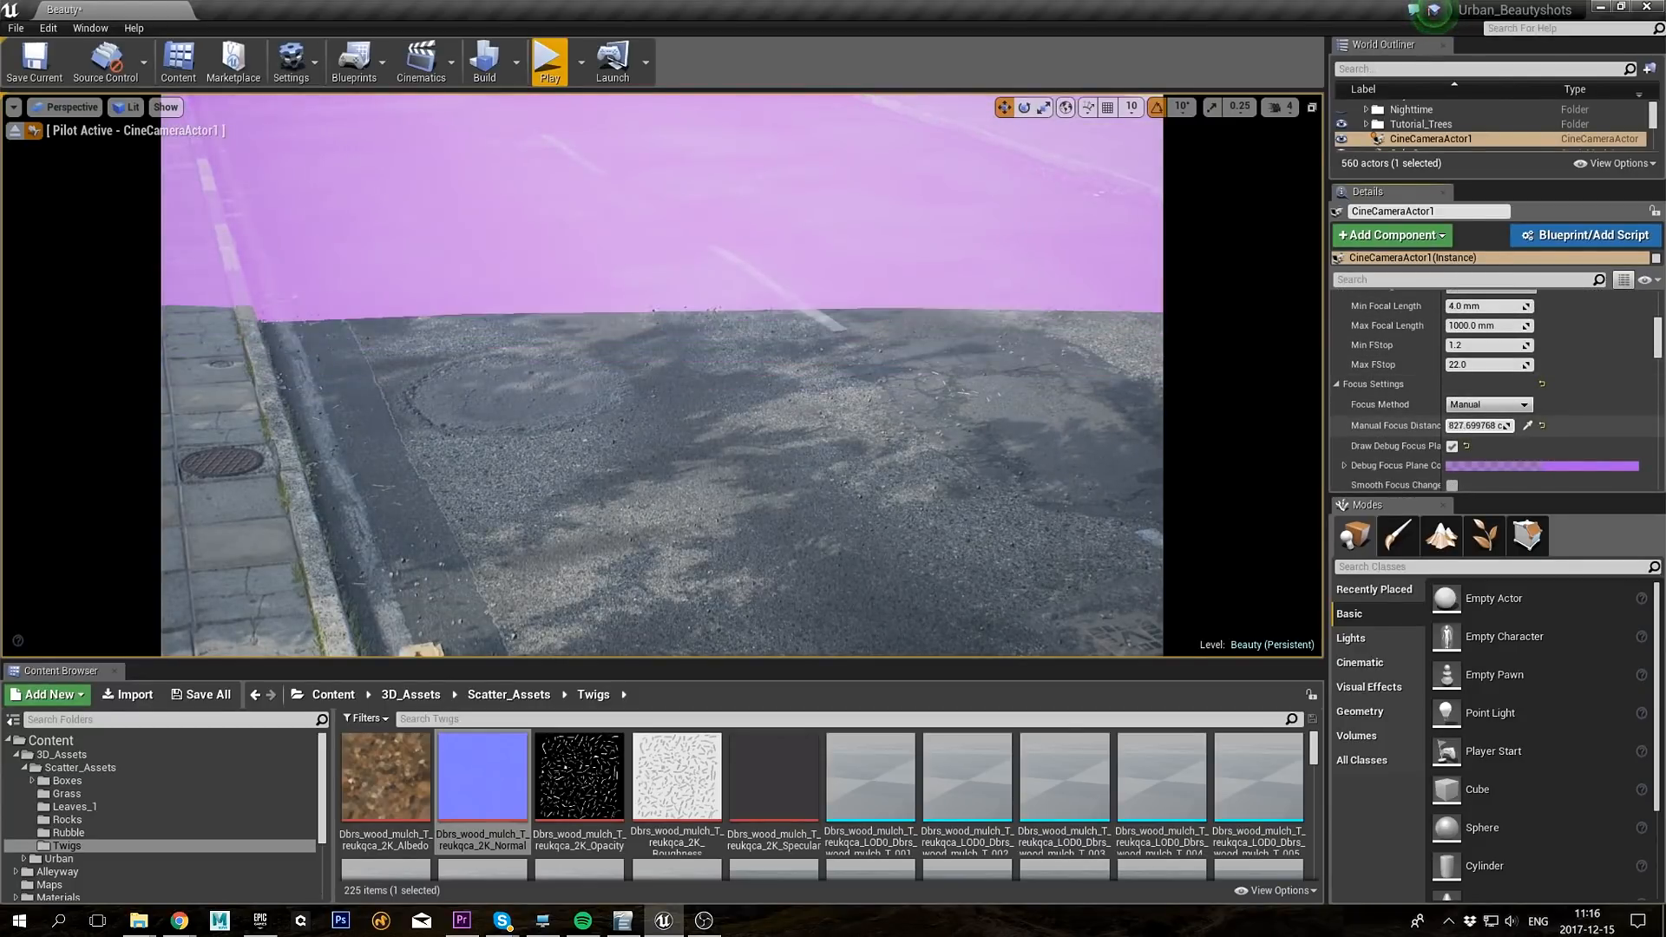
click(1452, 446)
scroll(1463, 438, down, 5)
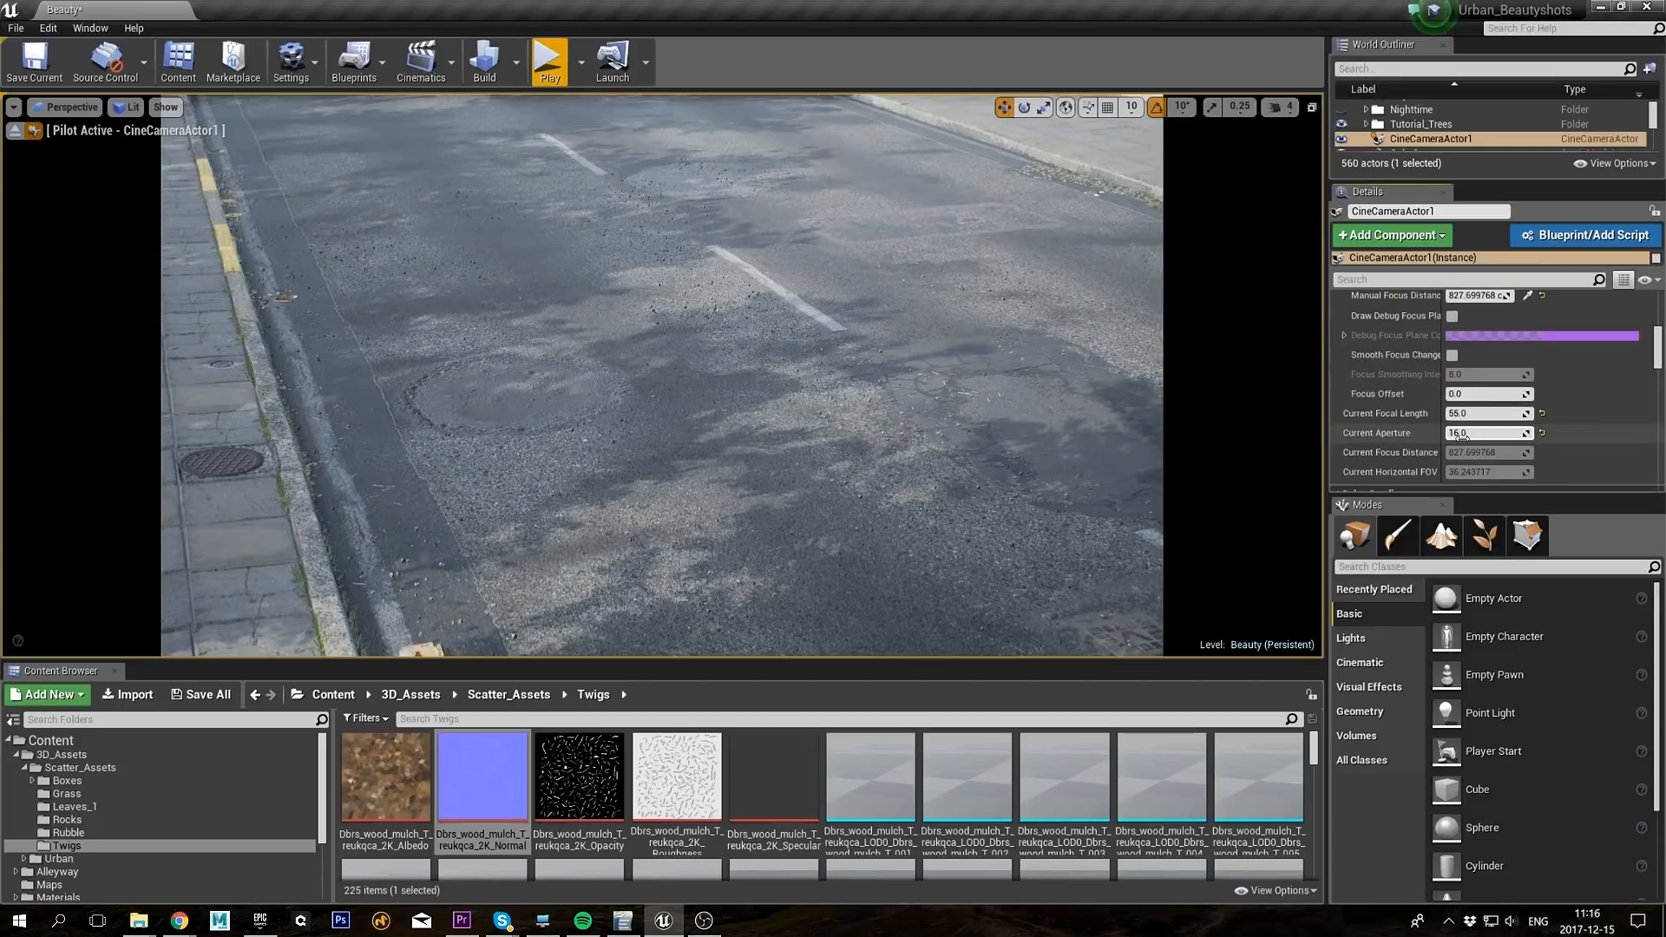
click(938, 423)
key(Escape)
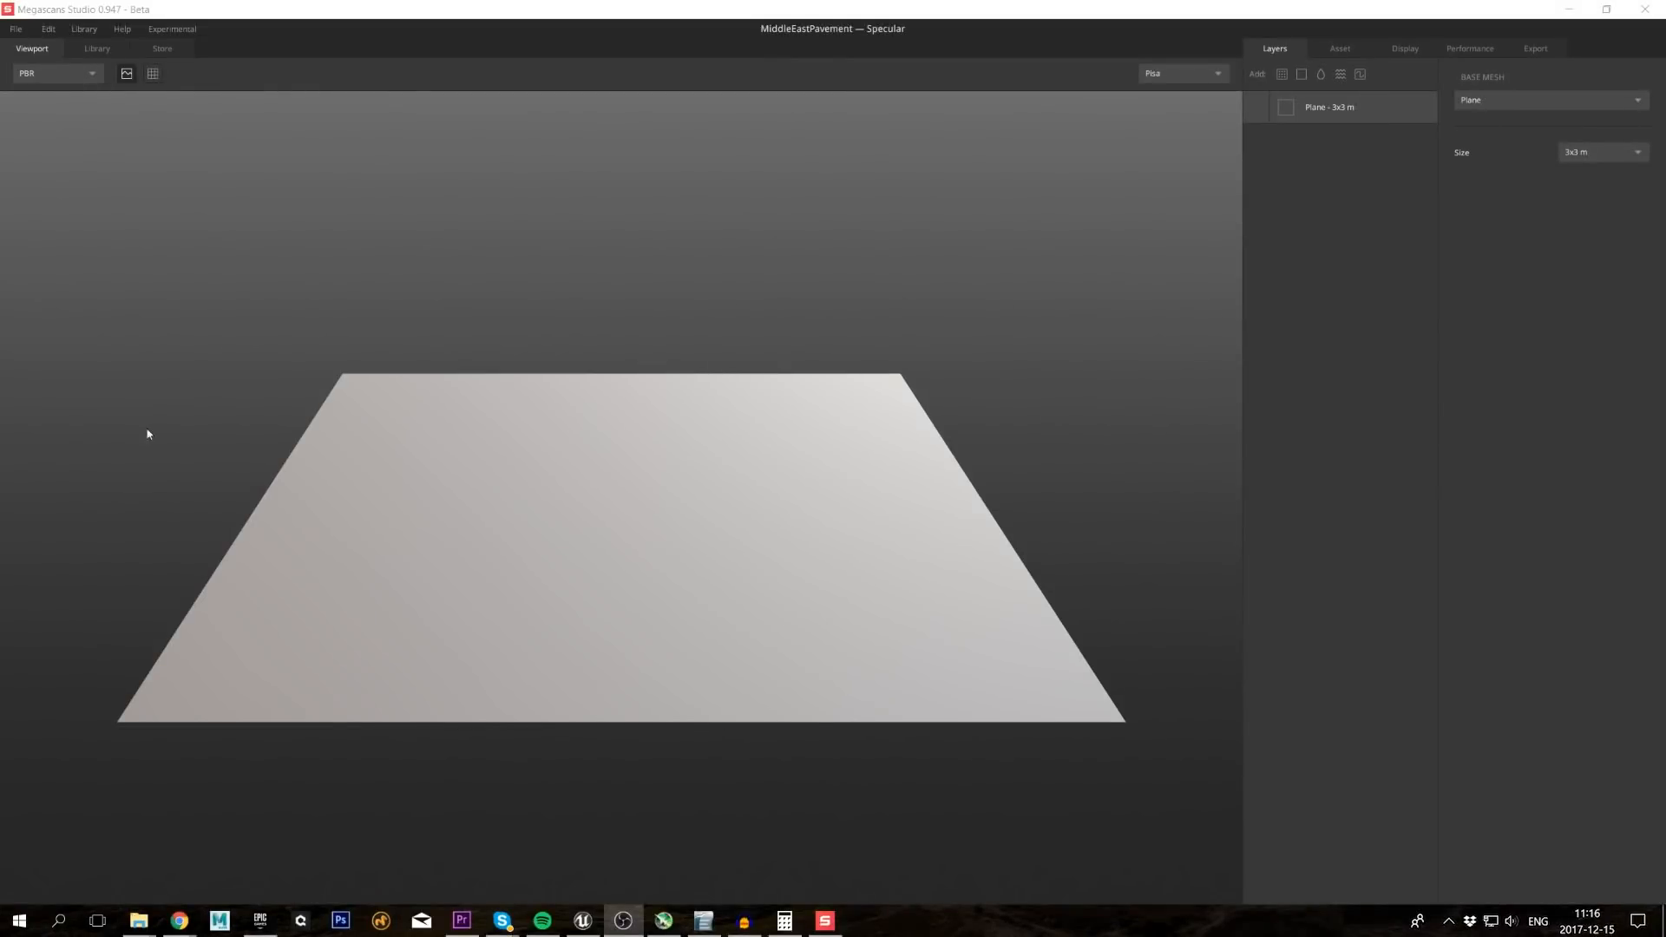
Step: Add the Pavement surface from the library to the 3x3 m plane and set its repetitions to 1
drag(733, 545, 678, 489)
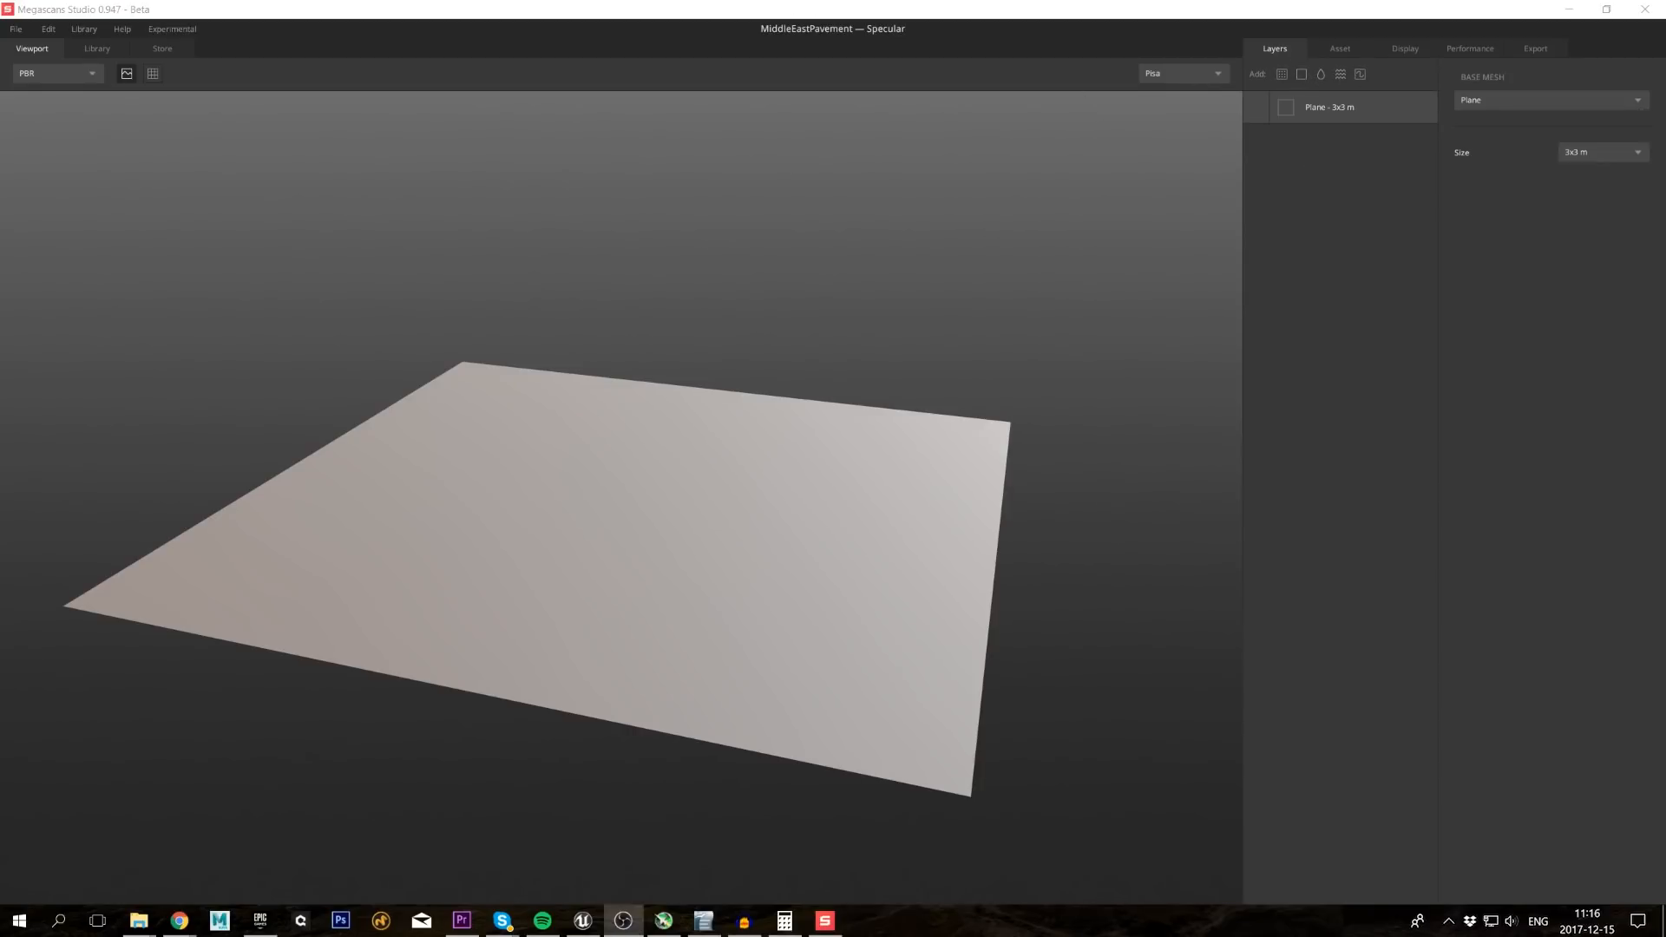
mouse_move(887, 349)
mouse_down()
mouse_move(877, 375)
mouse_move(894, 372)
mouse_up()
click(1283, 76)
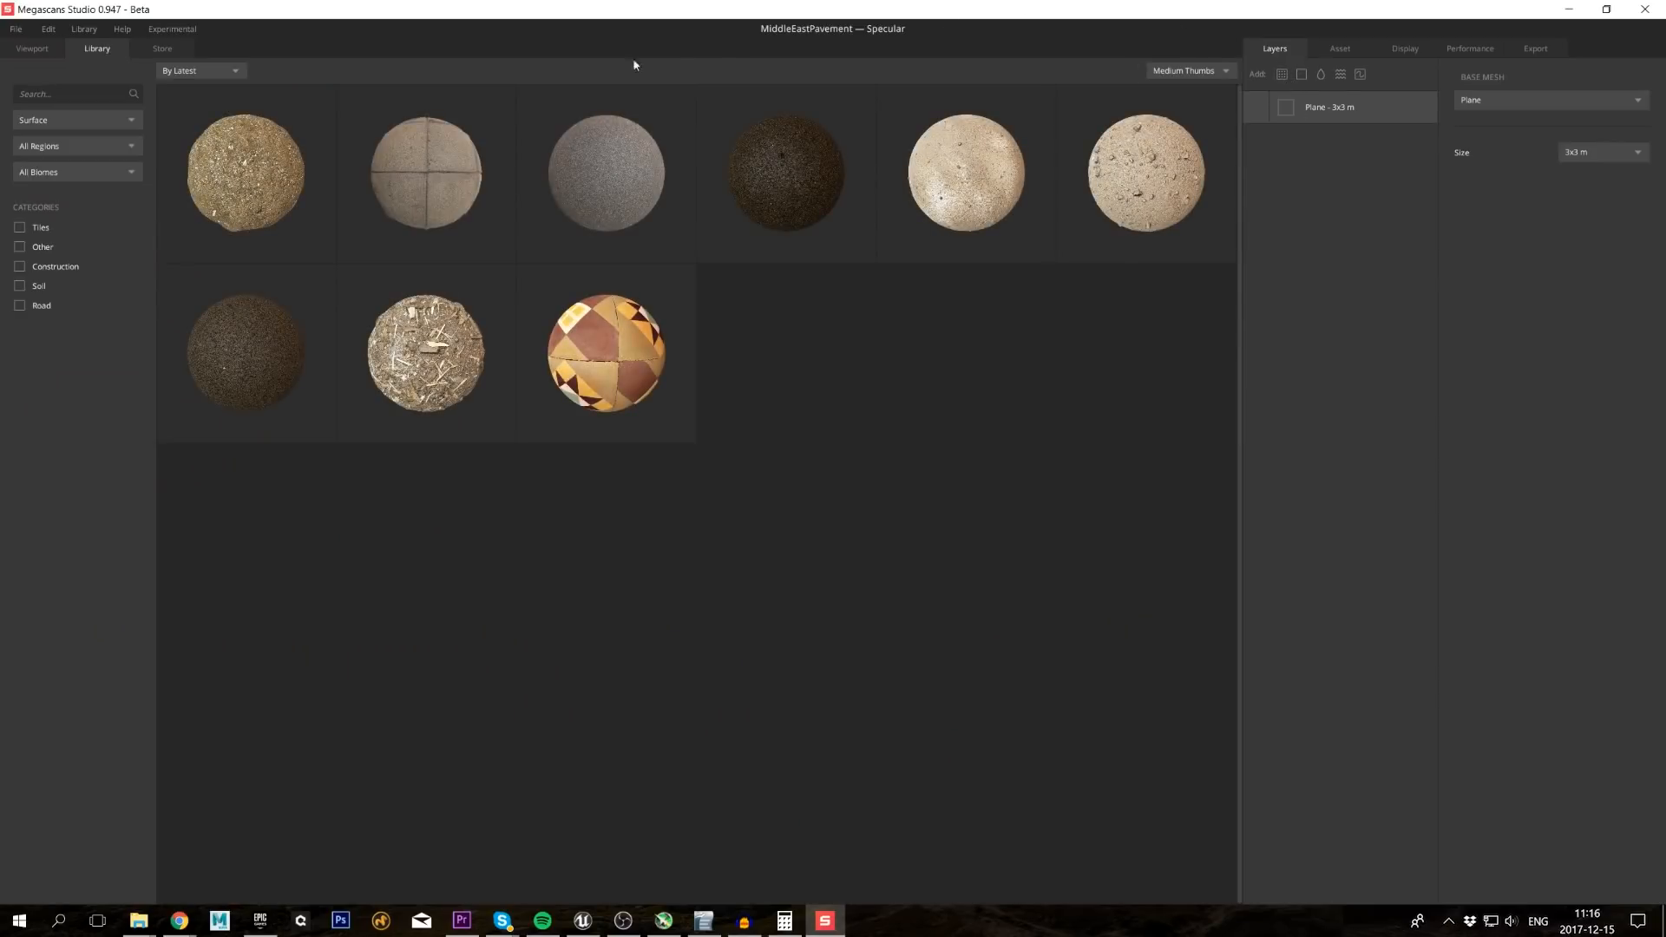
click(445, 184)
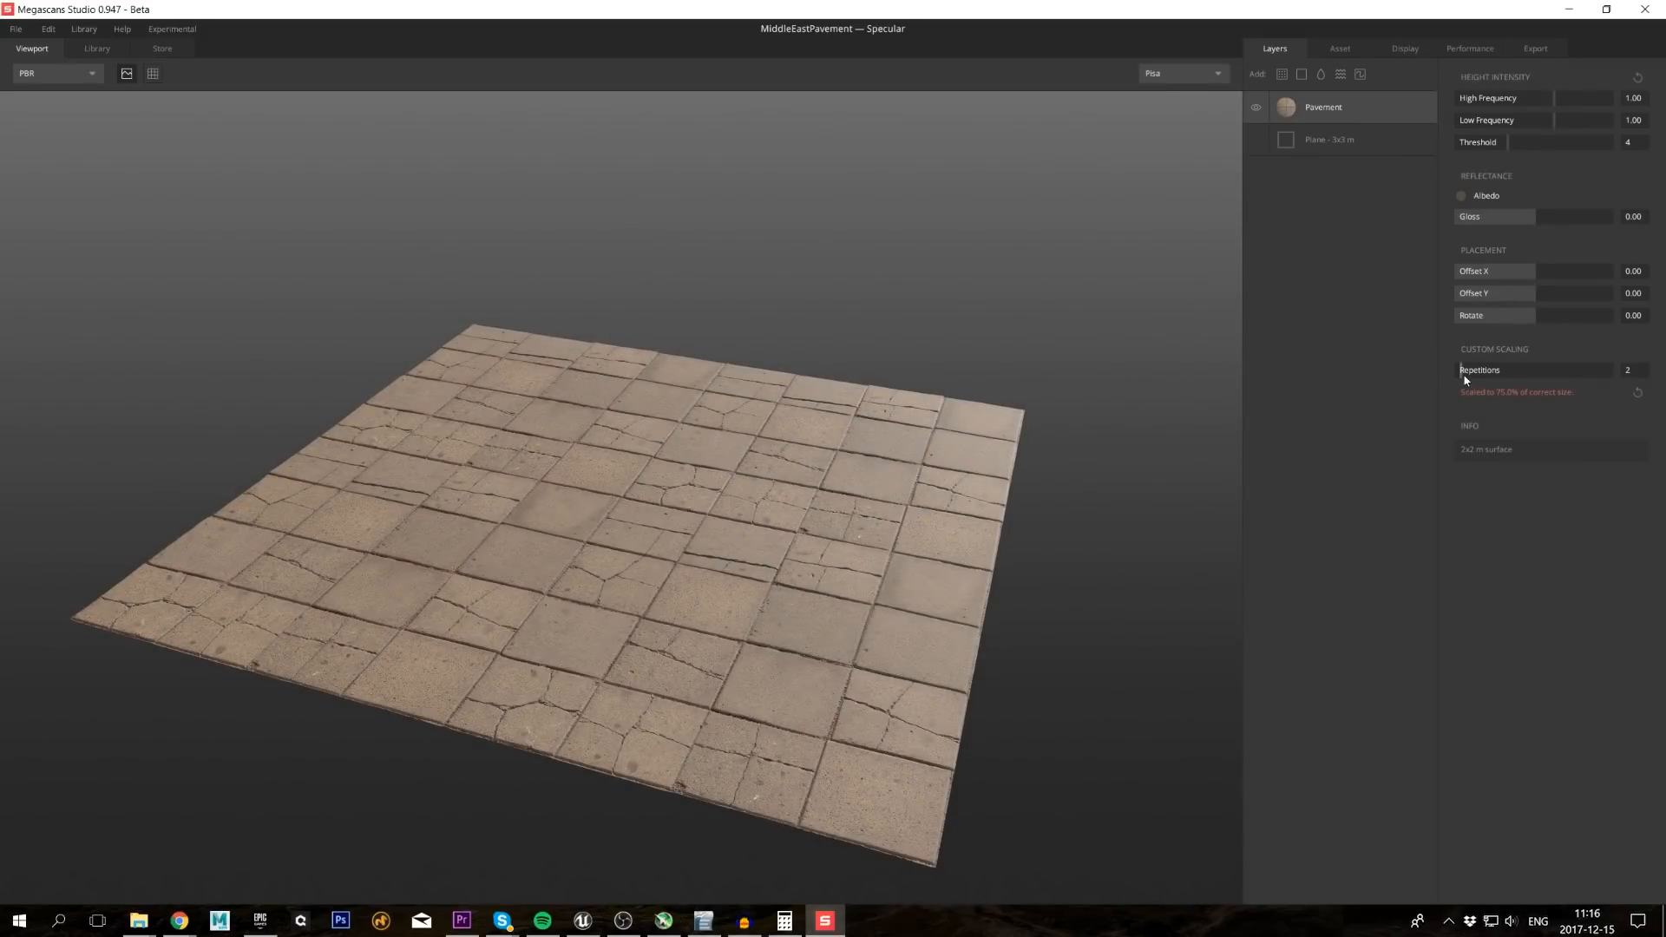
drag(1466, 380, 1447, 381)
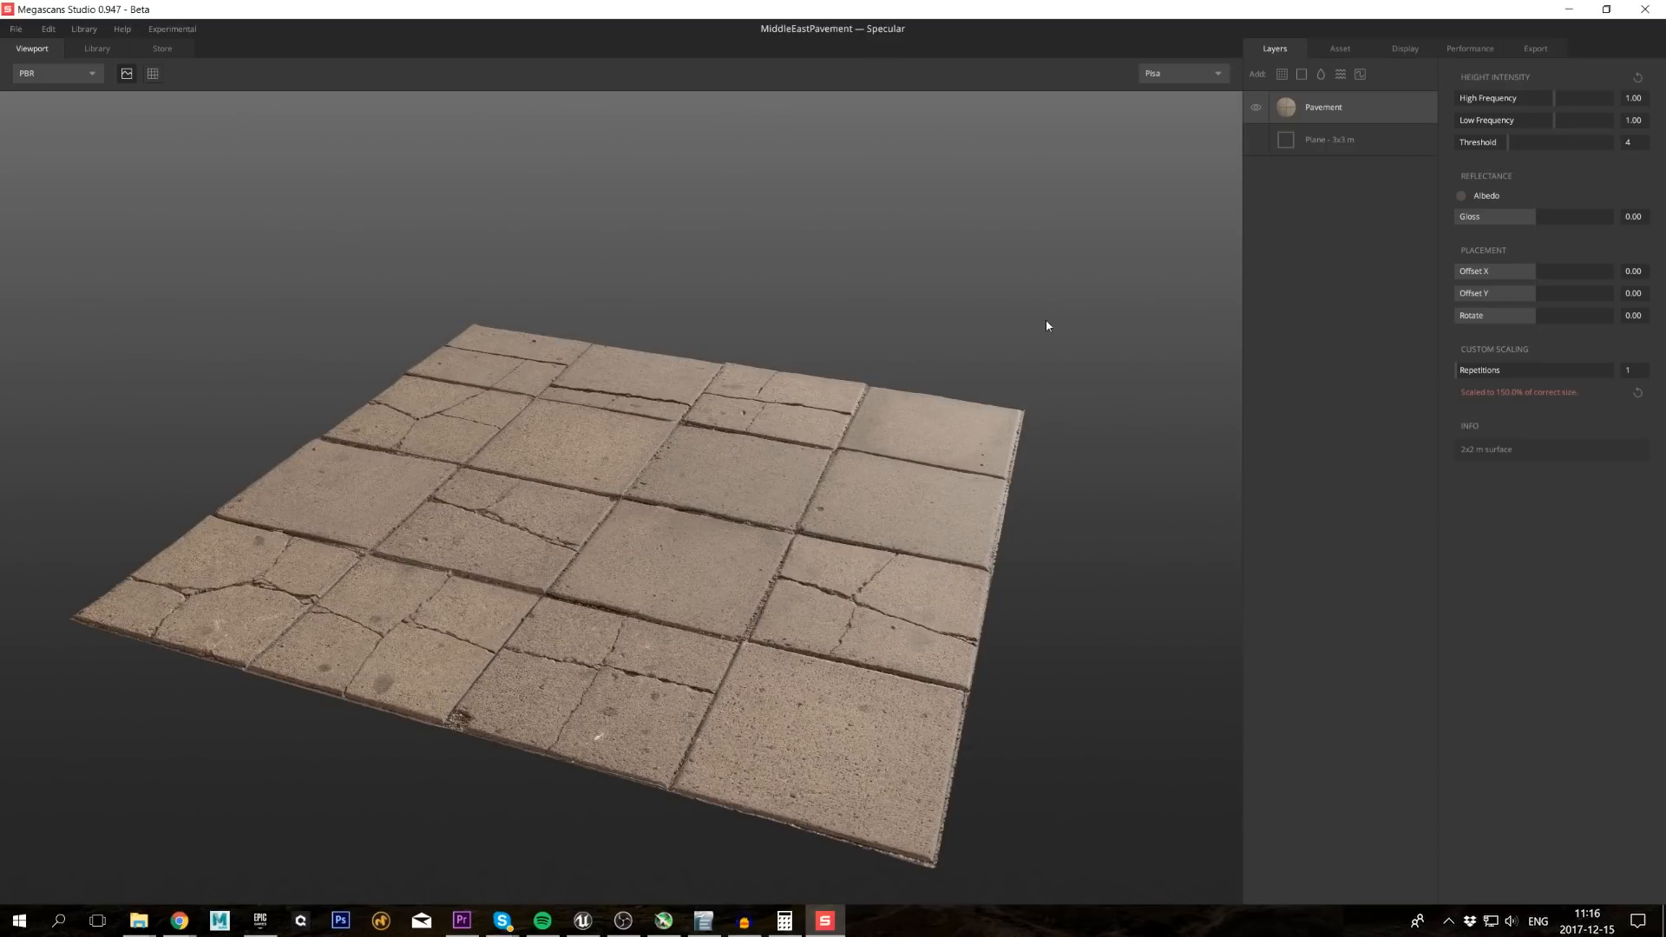
Step: Add the patterned Tiles surface with 2 repetitions and set its mask radius to 0.00 and threshold to 0.02
drag(1047, 325, 980, 330)
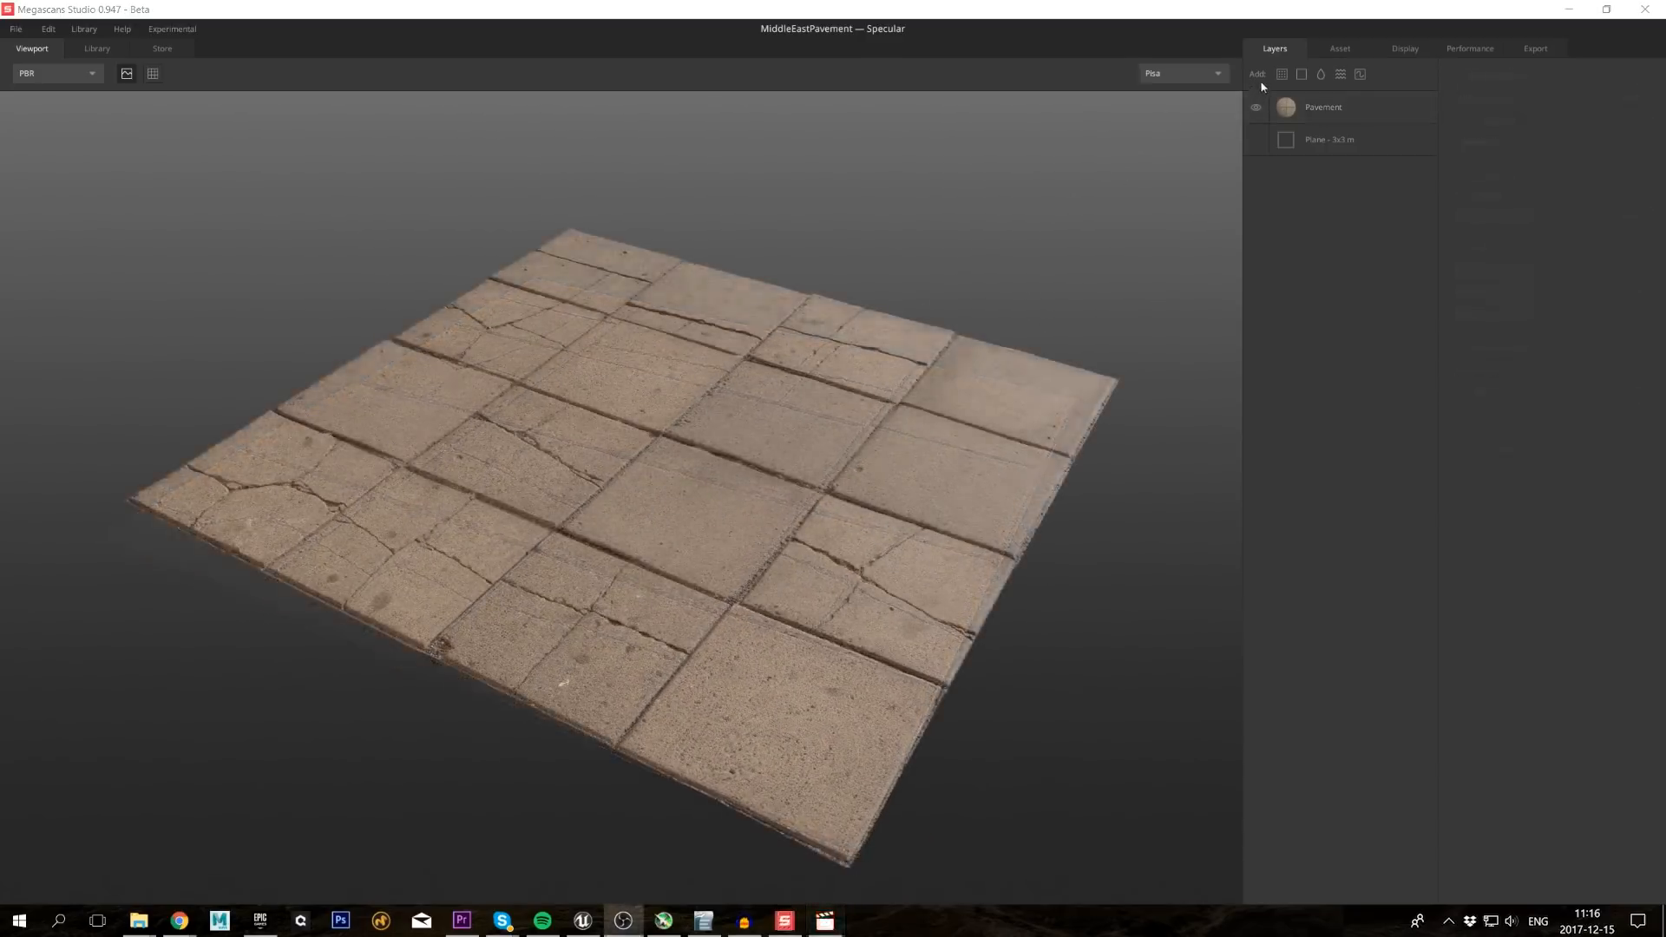
click(1282, 75)
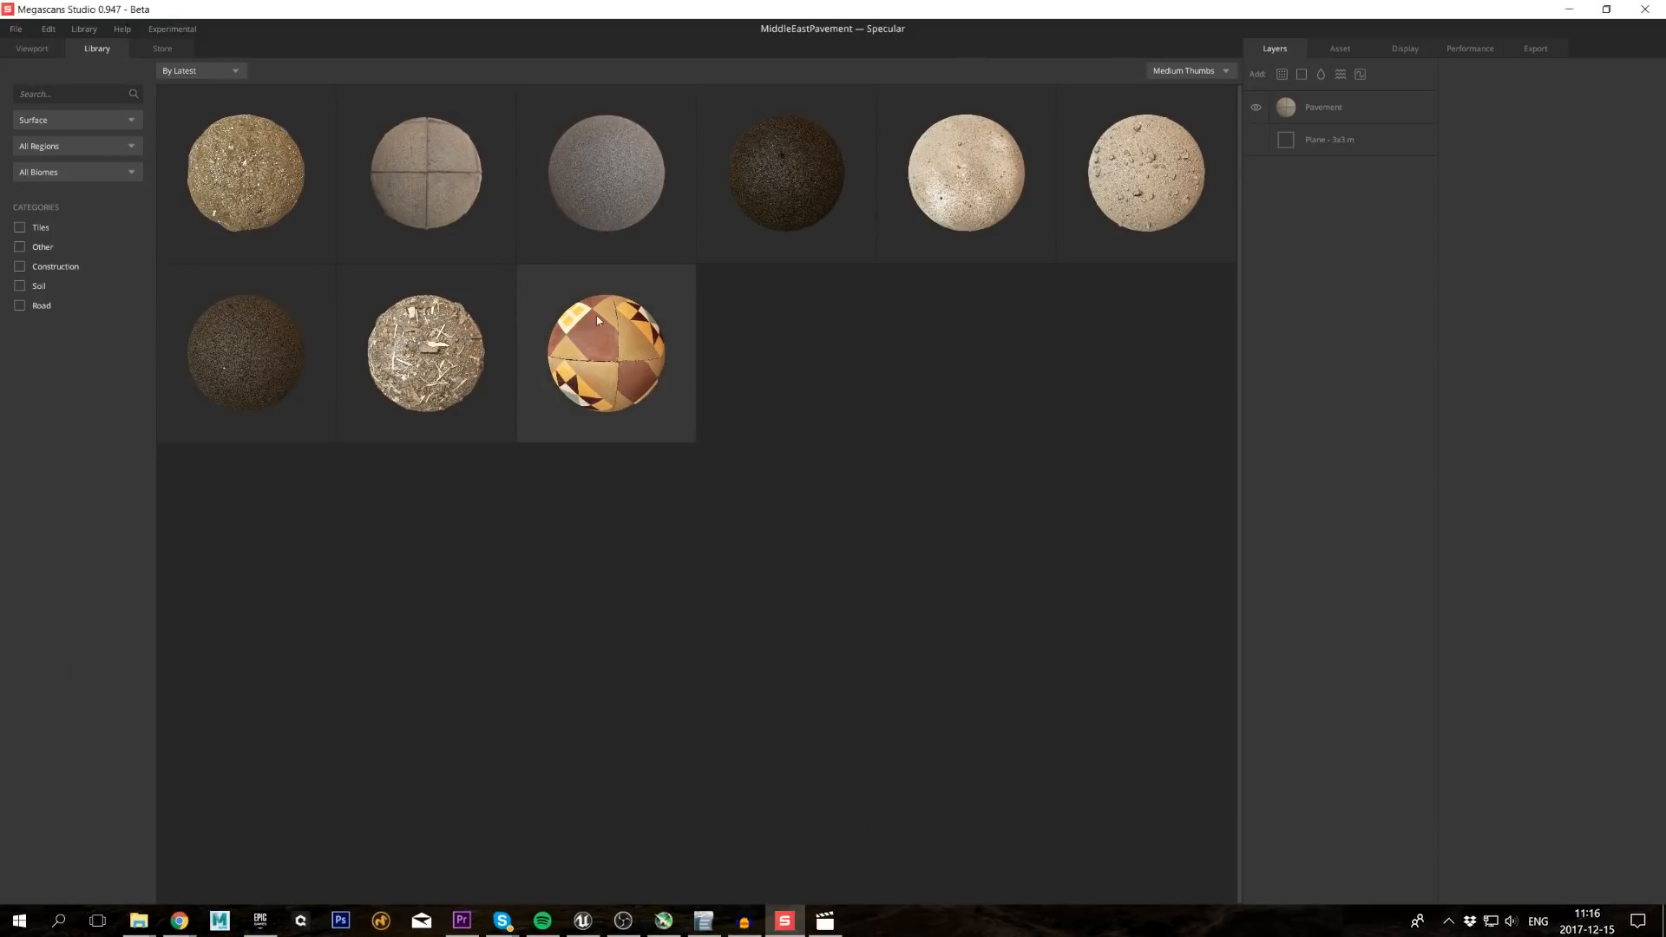
click(620, 359)
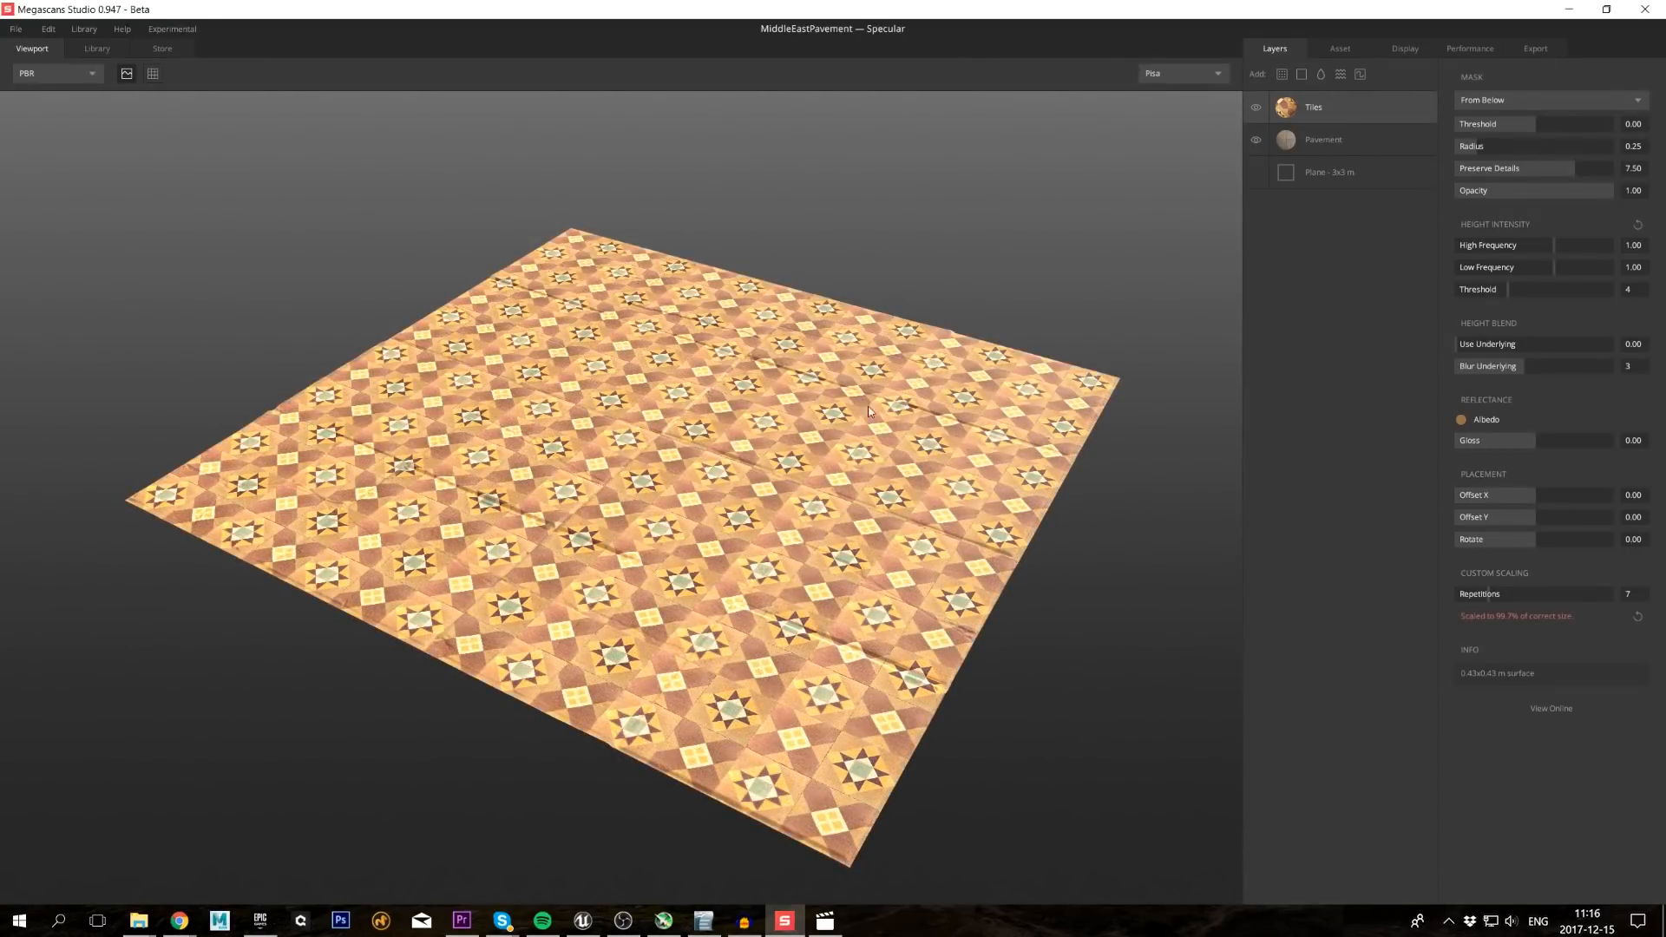
drag(1487, 597, 1464, 597)
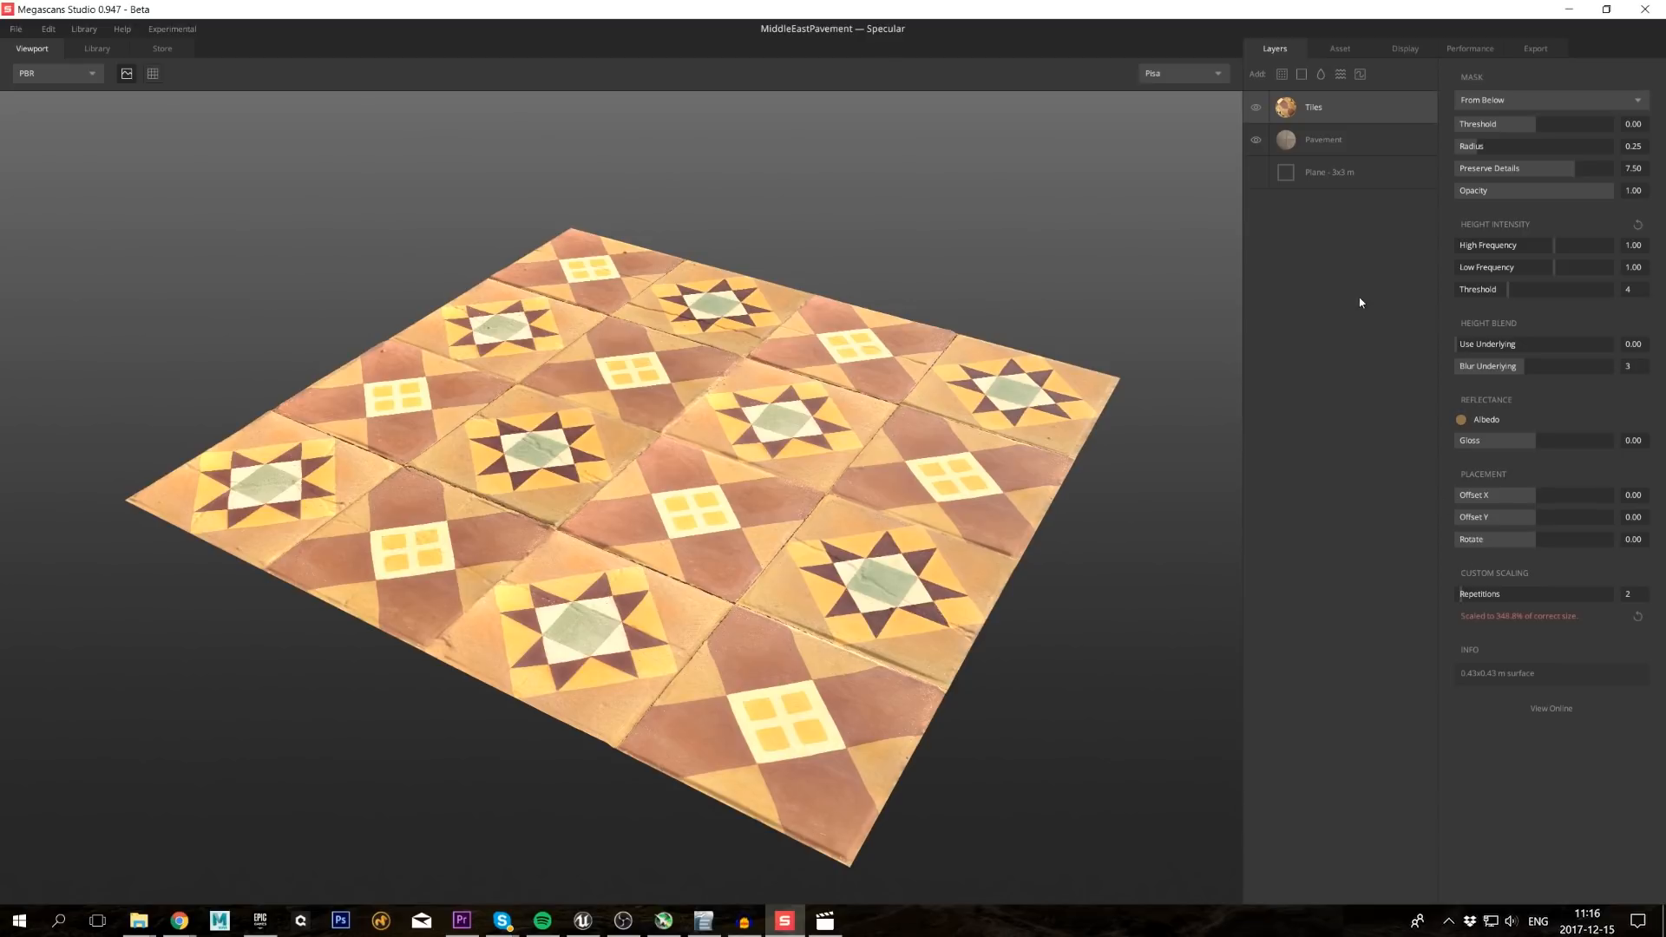
drag(1445, 146, 1538, 132)
drag(1537, 132, 1536, 132)
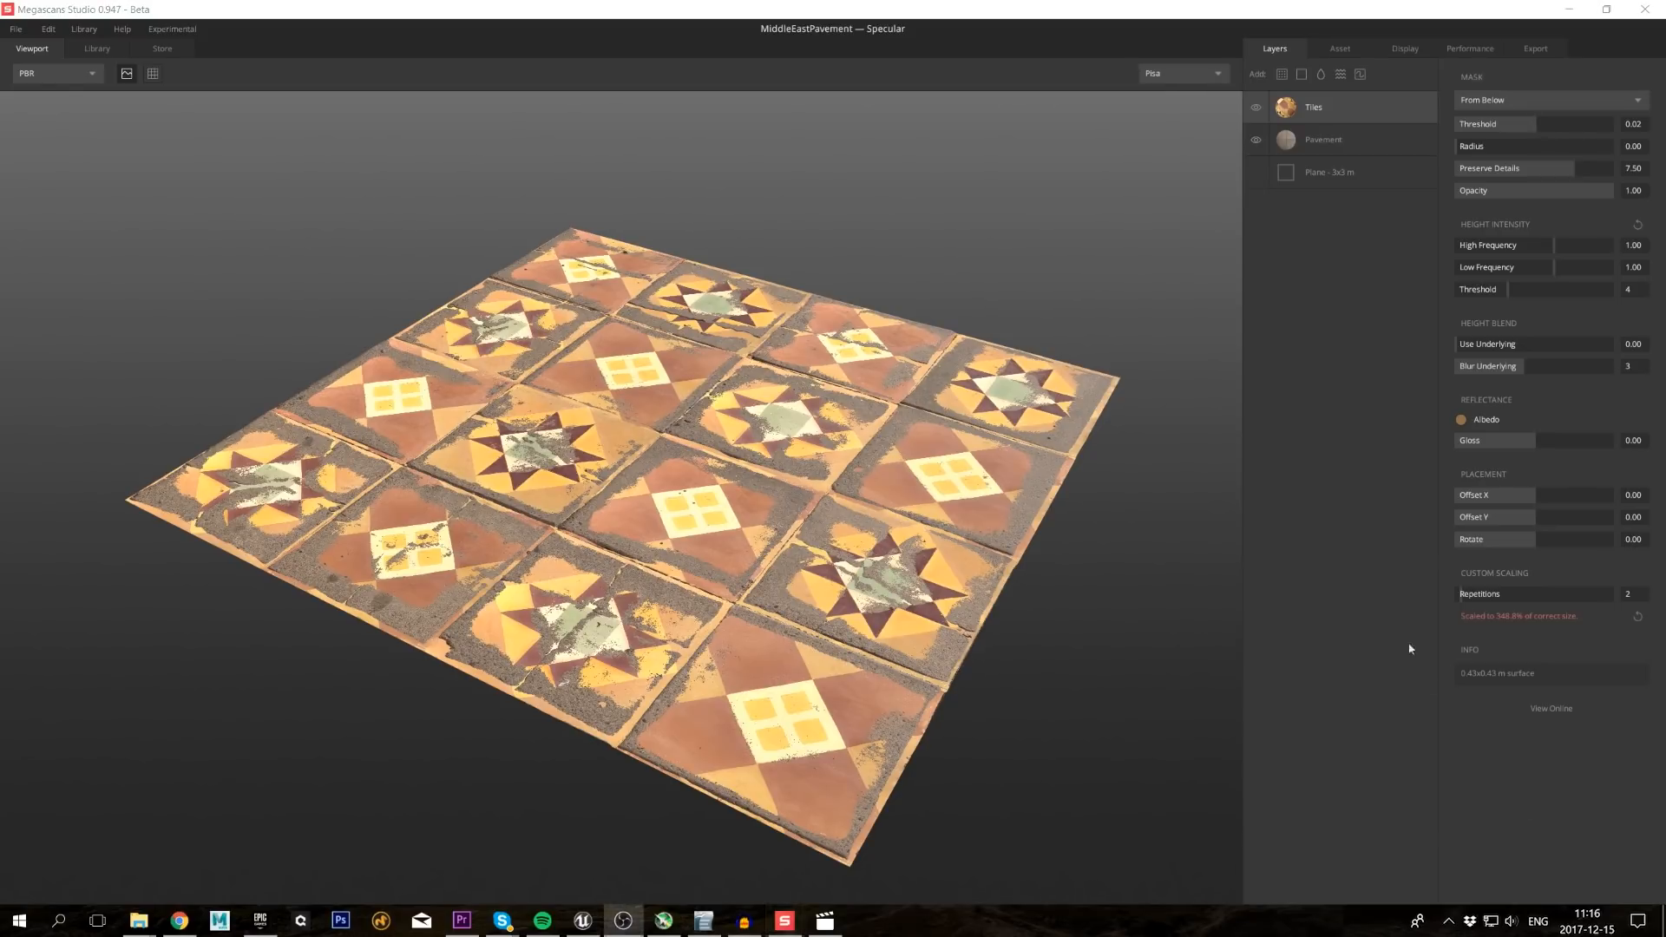
Step: Add the Soil Dirt surface, mask it From Above, and adjust its mask radius and threshold so it settles between the tiles
click(1283, 76)
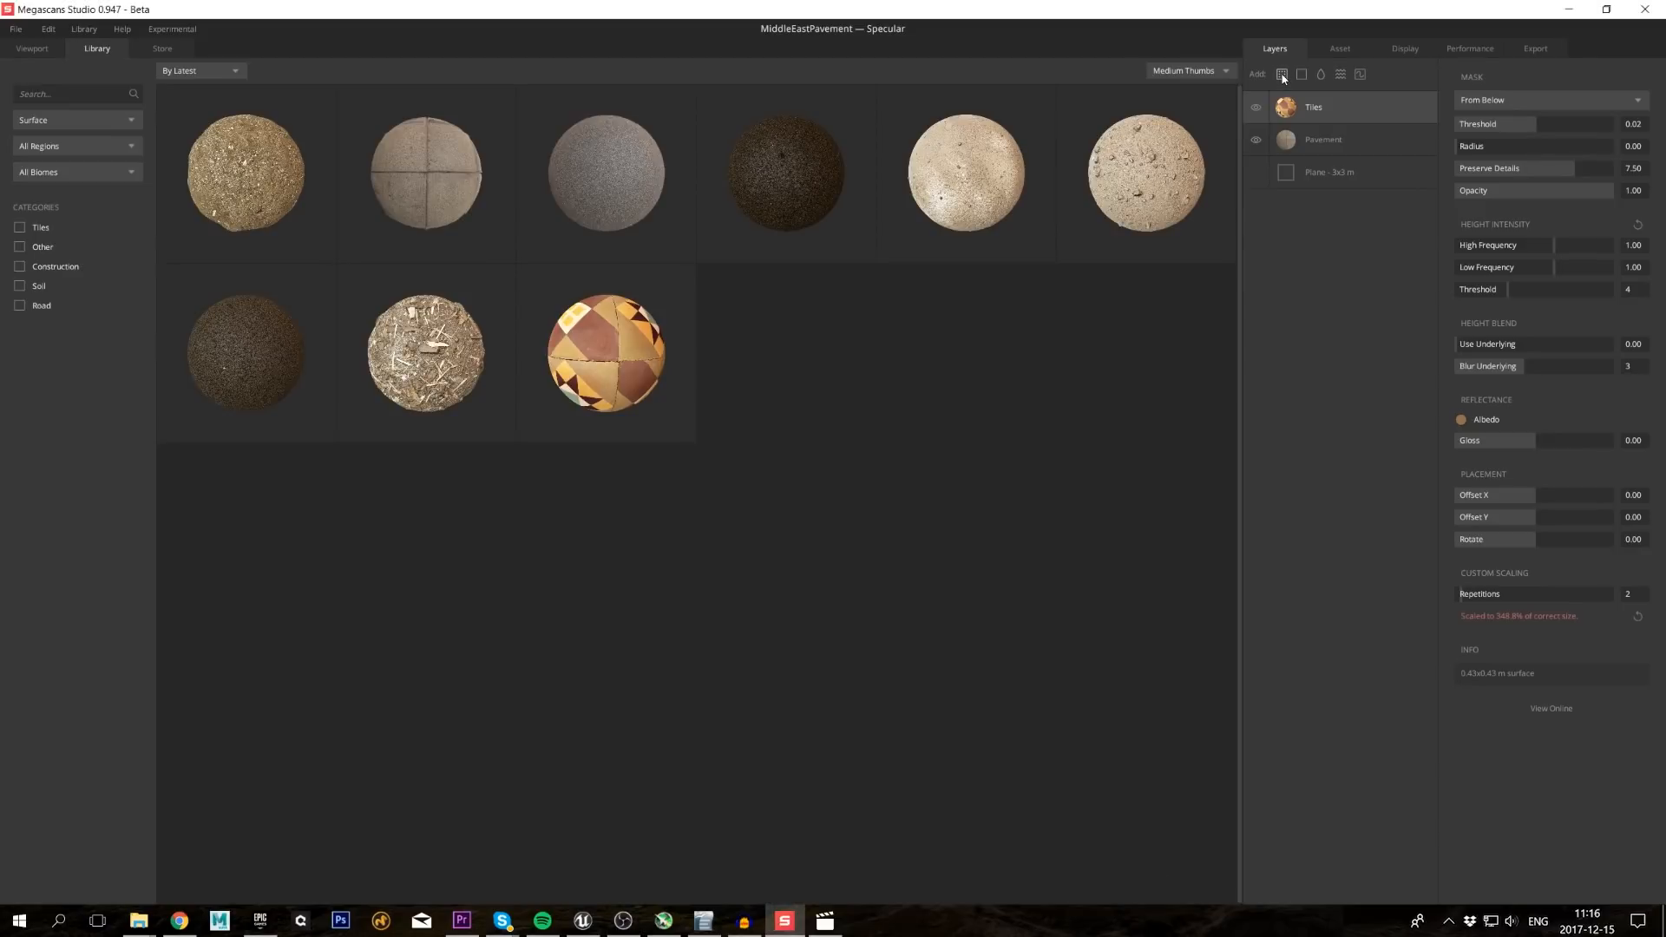
click(247, 184)
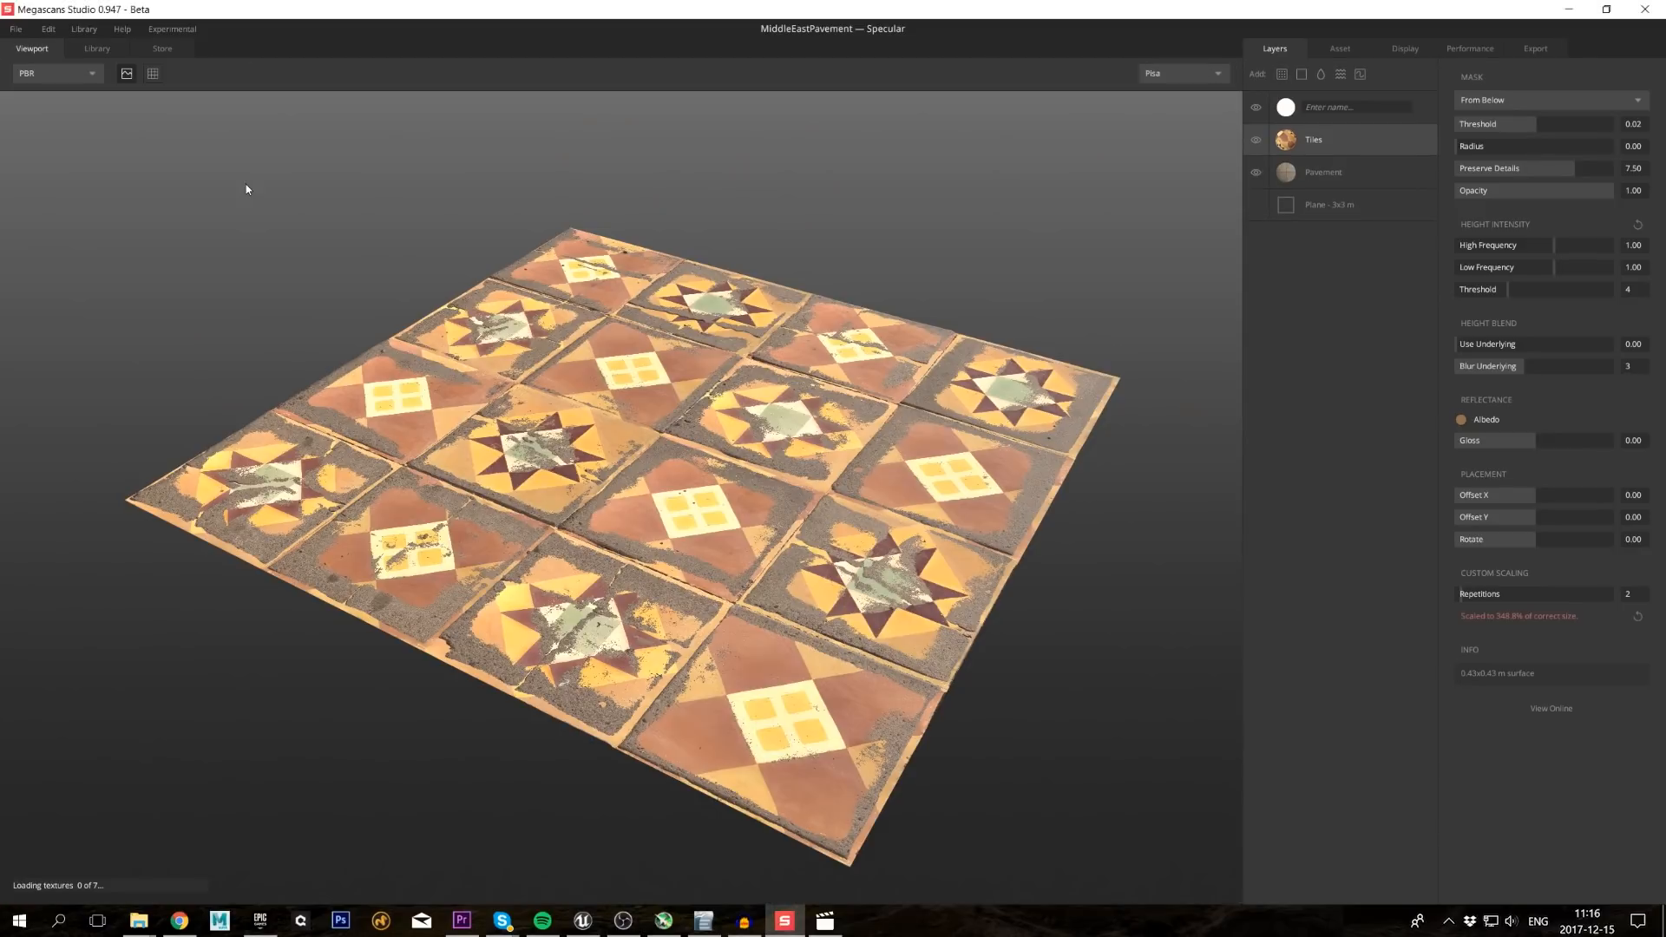
click(1512, 107)
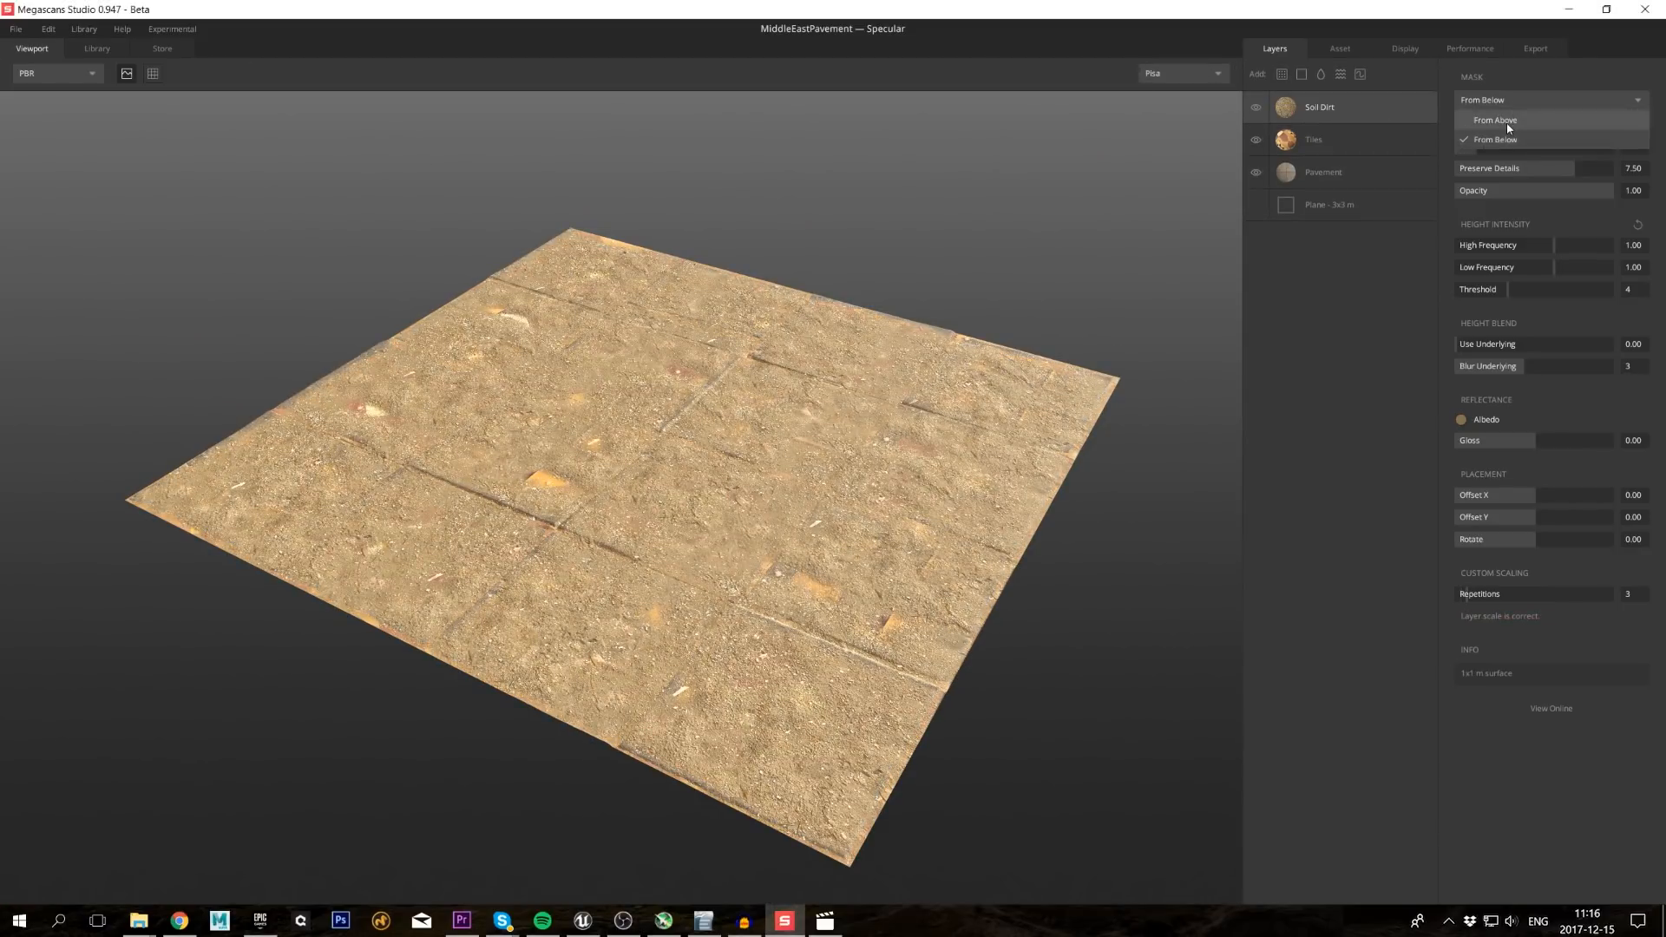
click(1506, 123)
click(1472, 147)
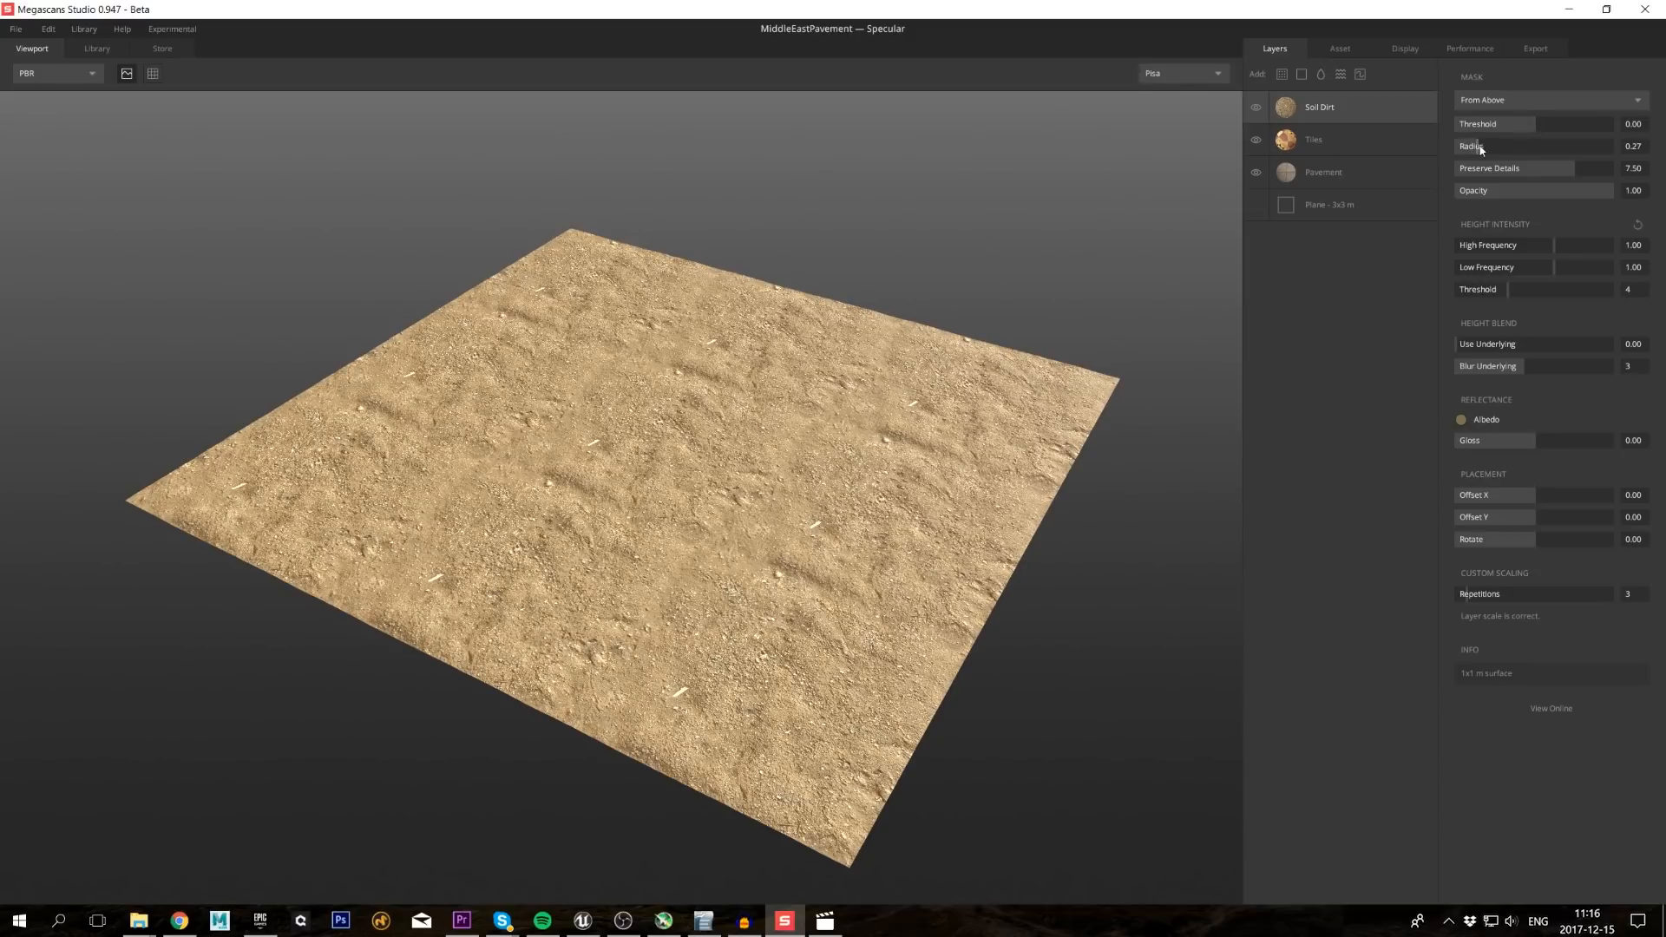
click(1522, 124)
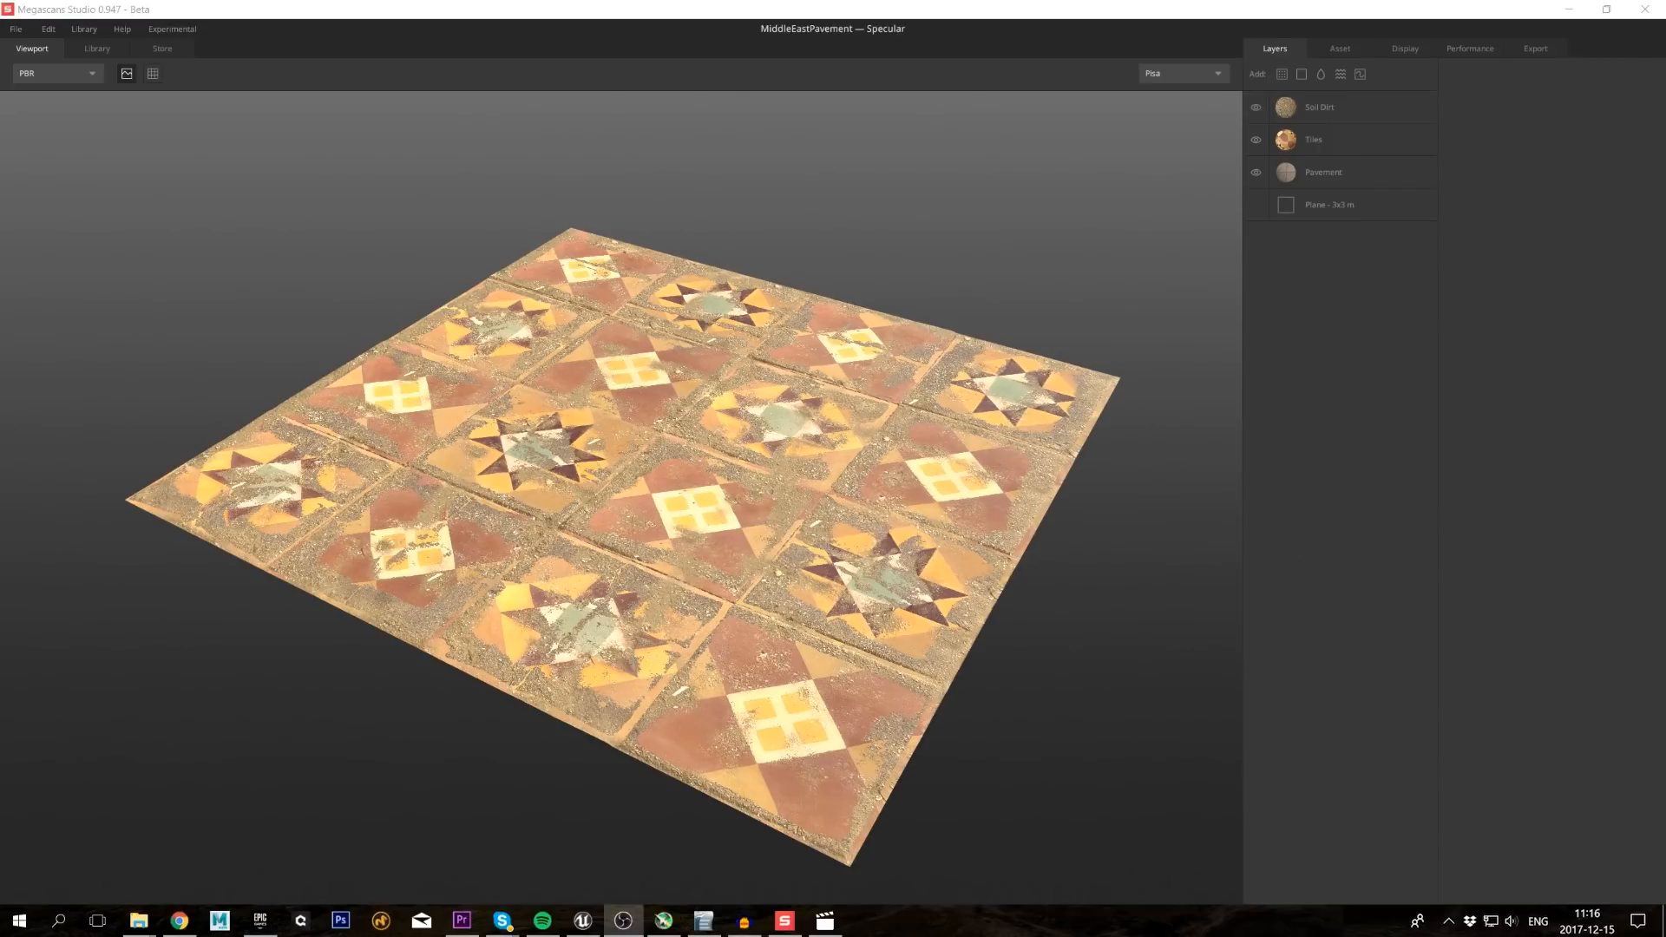
click(1410, 365)
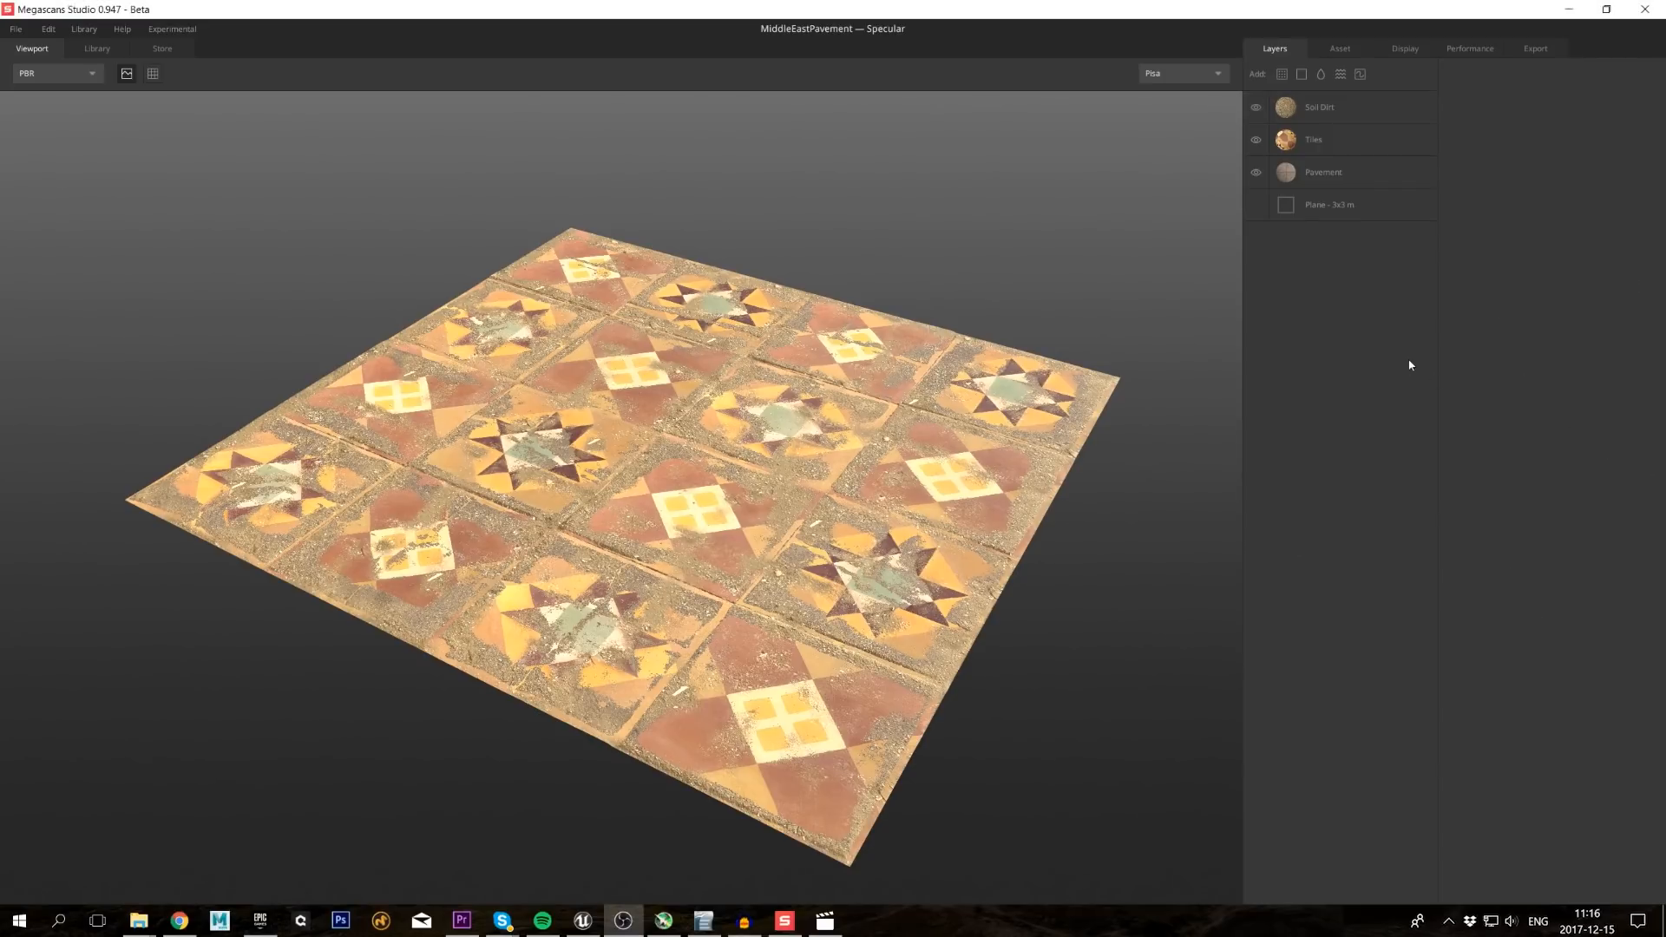
Step: Add a Noise layer above the dirt with amplitude 0.83 and frequency 0.78, and inspect the pavement from another angle
click(1341, 75)
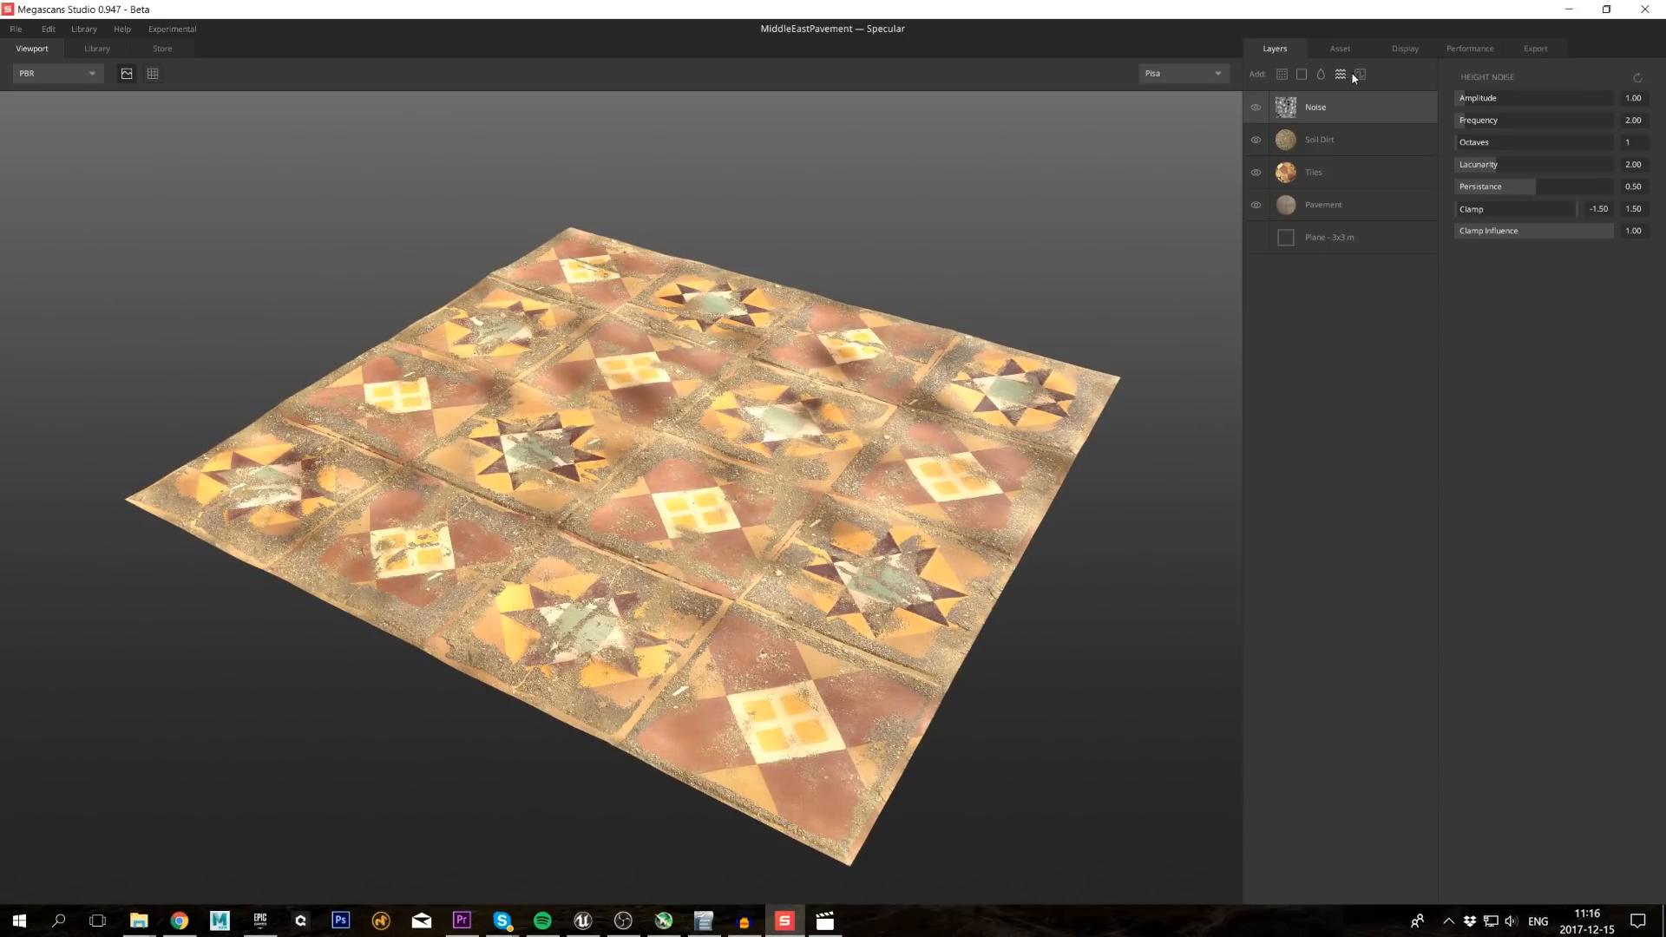
drag(1464, 101, 1459, 126)
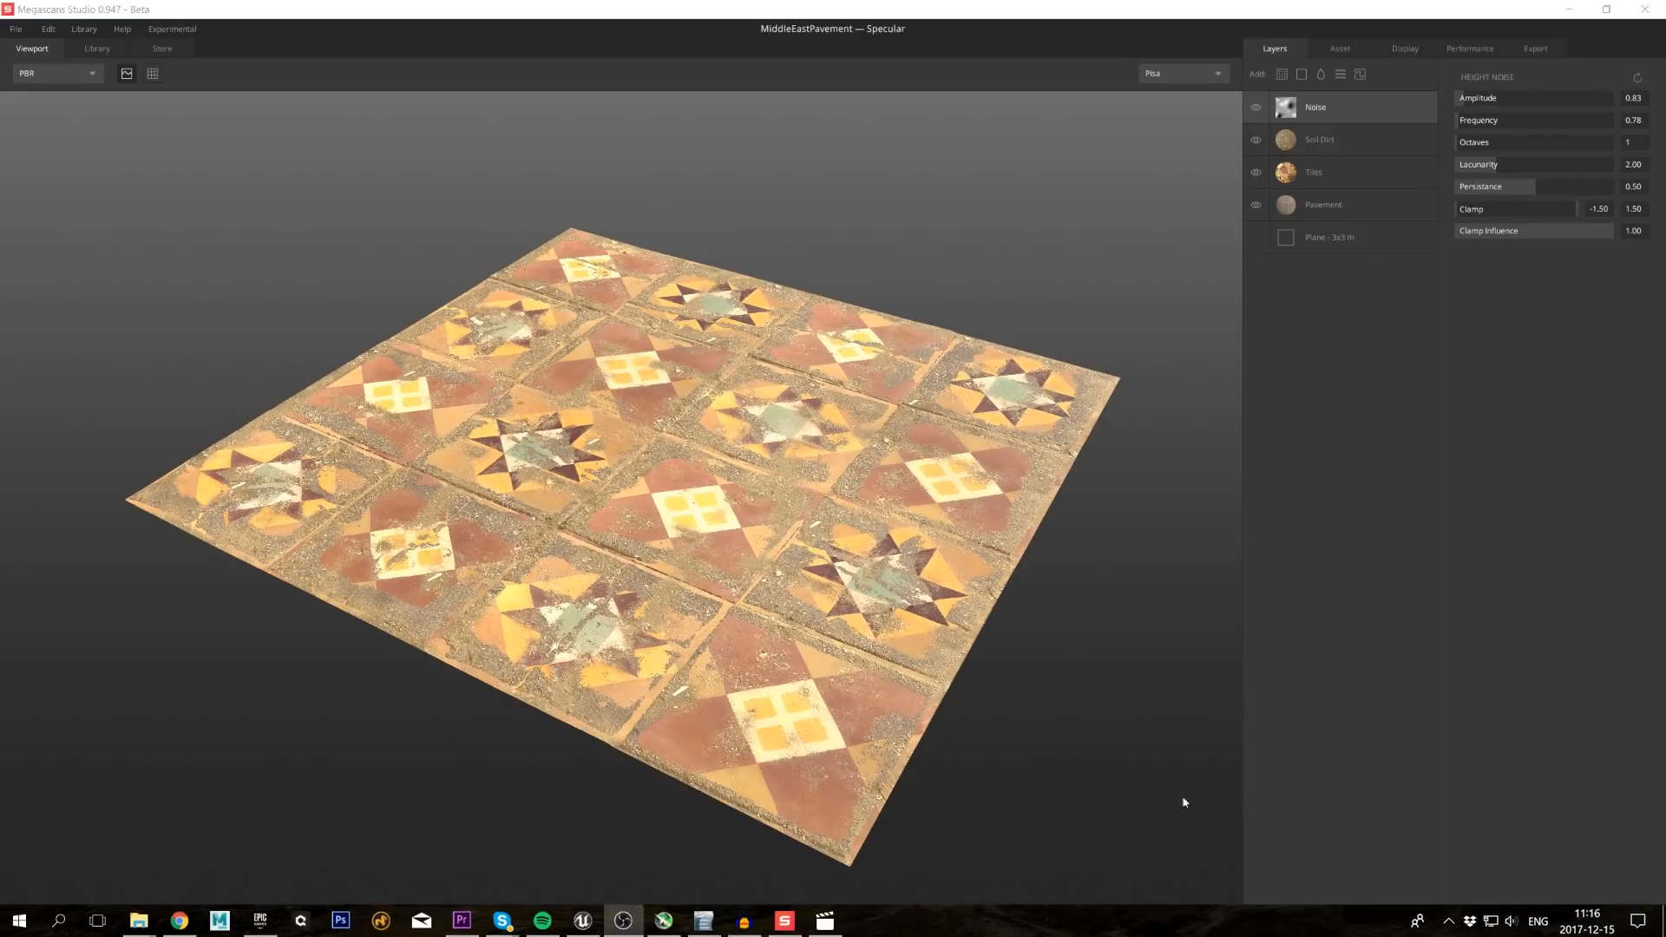
right_drag(1132, 762, 1042, 692)
drag(912, 618, 893, 670)
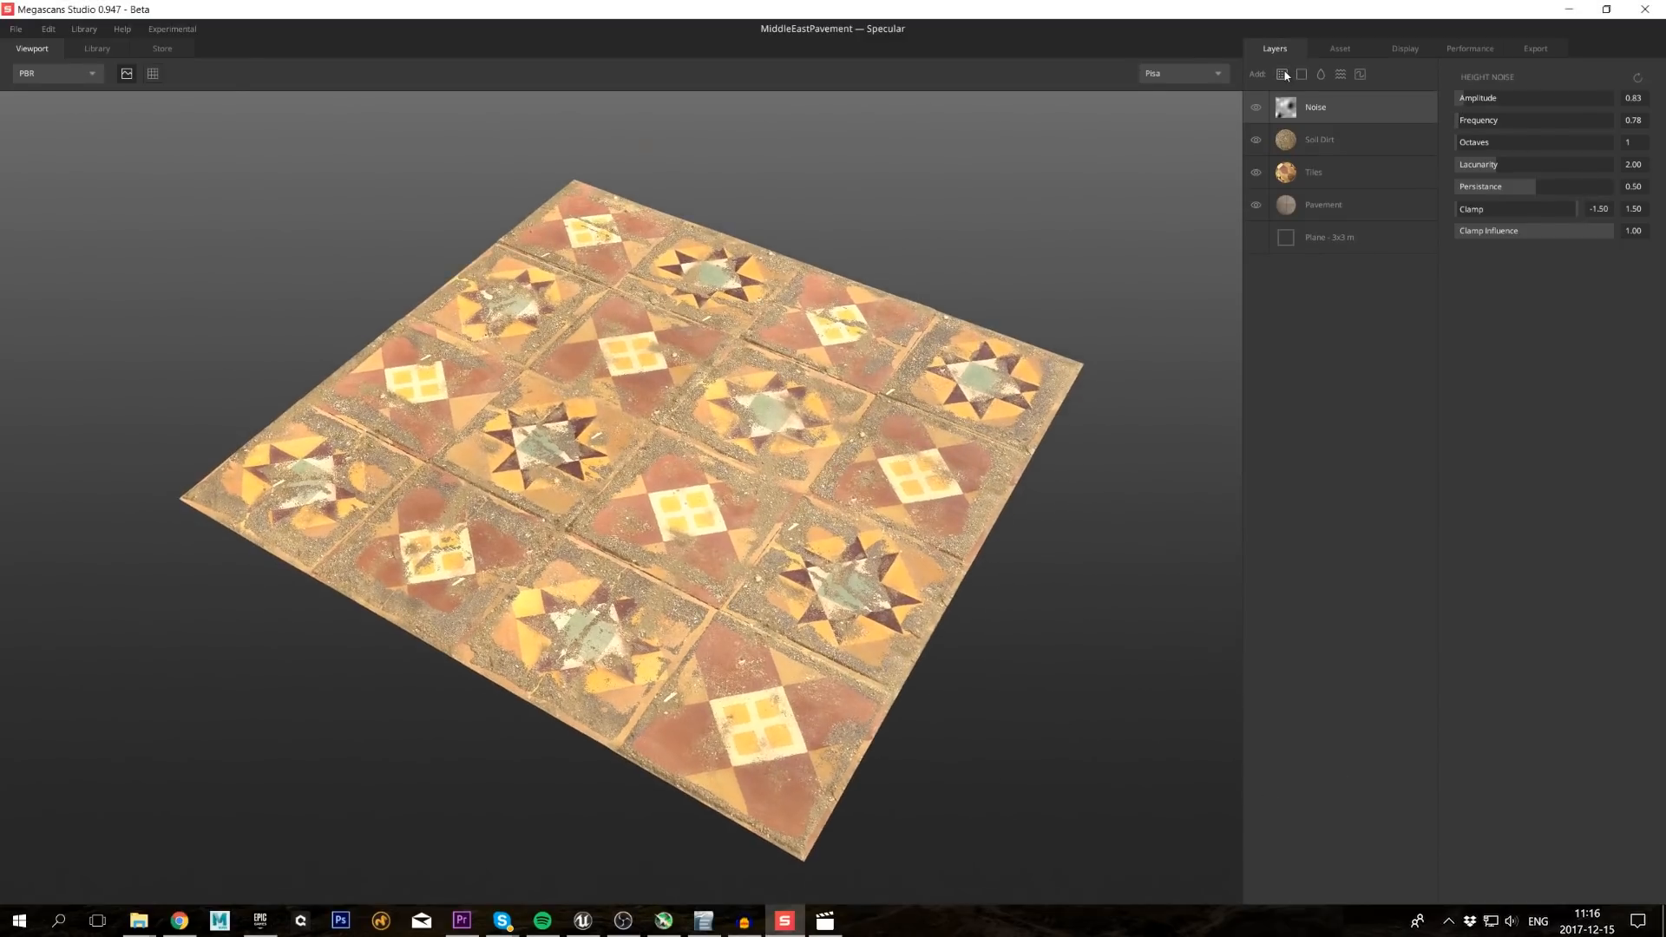
Step: Add the pale beige Other surface above the noise and darken its albedo to a muted grey-brown
click(1286, 76)
click(977, 193)
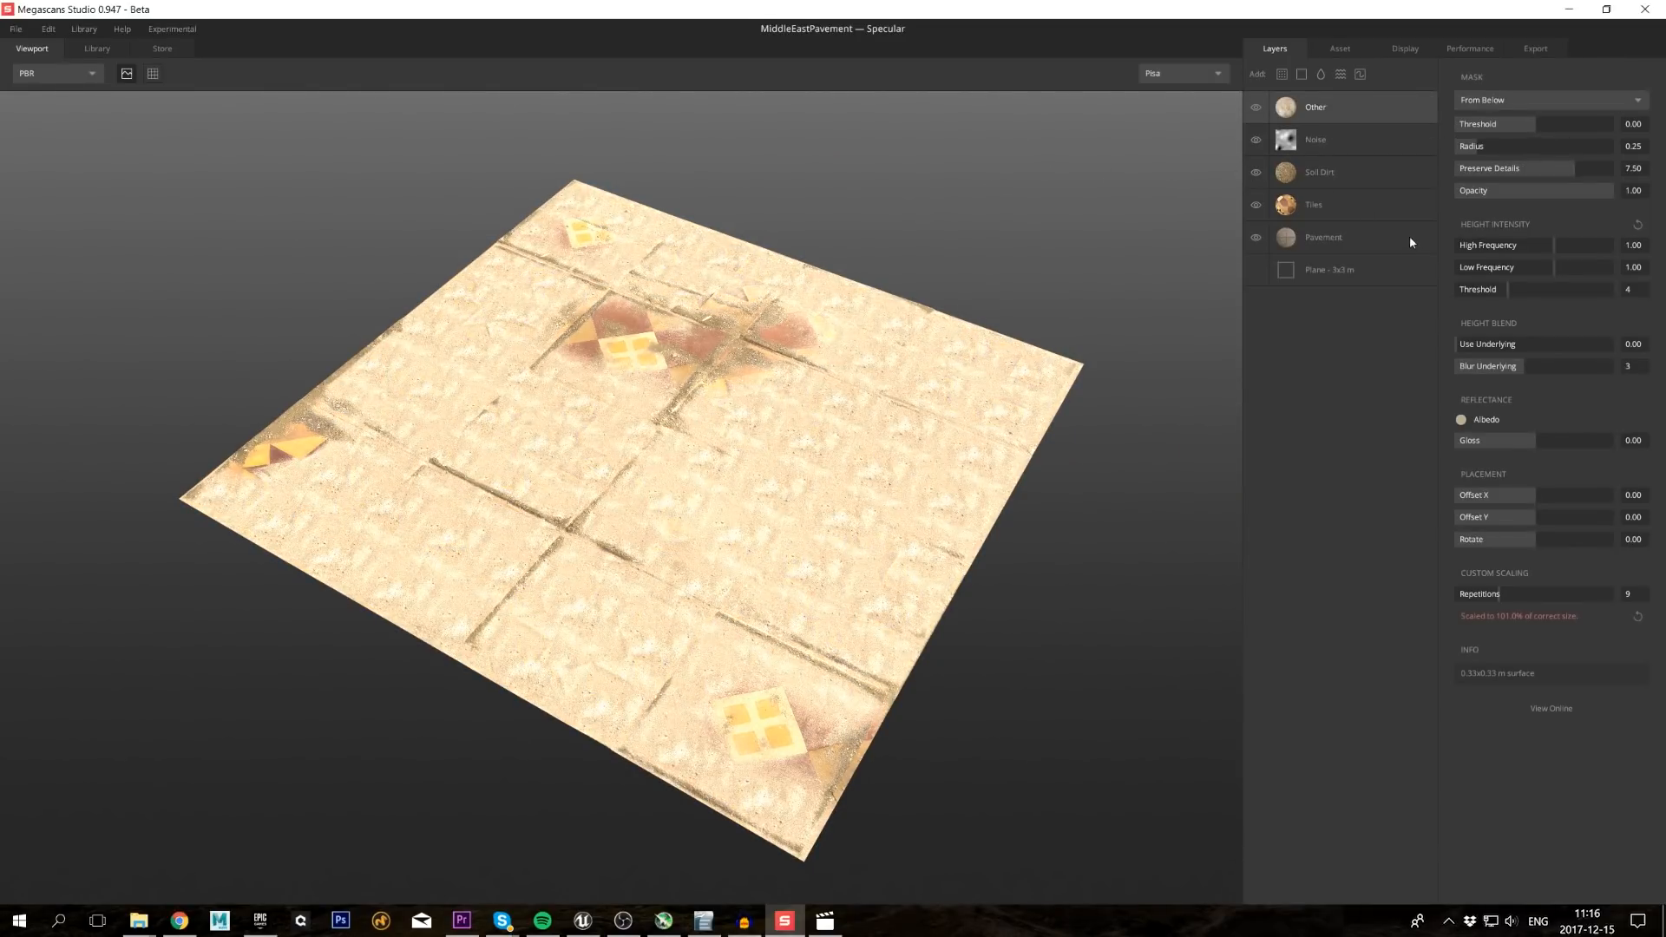
click(1461, 419)
click(867, 452)
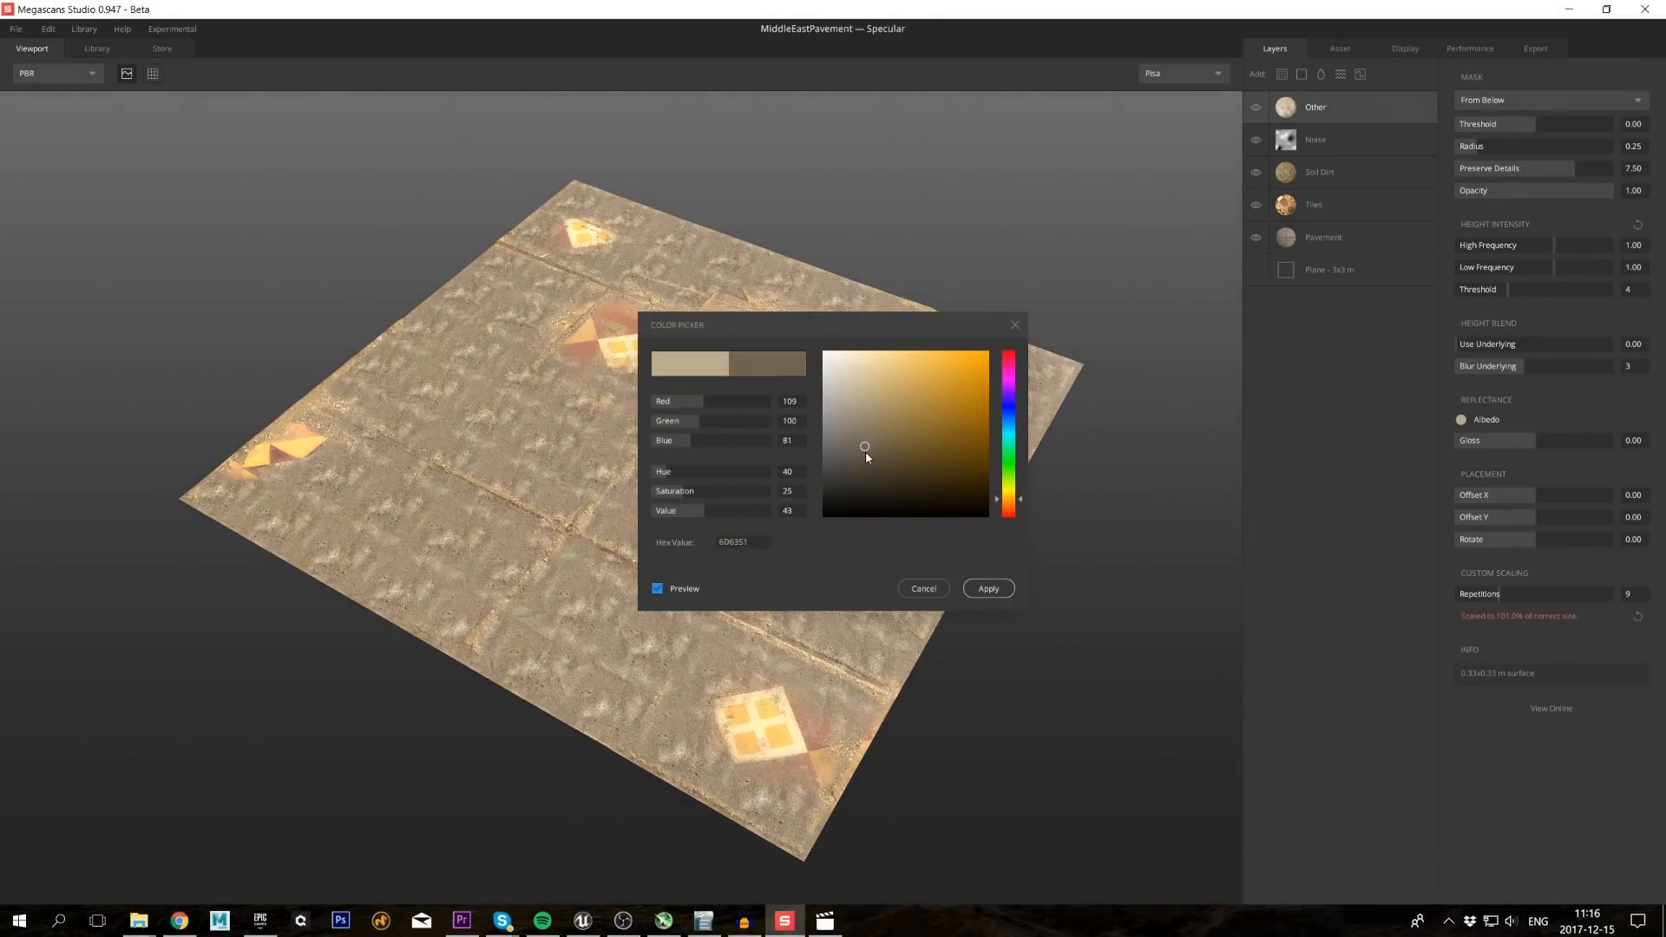
click(872, 452)
click(989, 589)
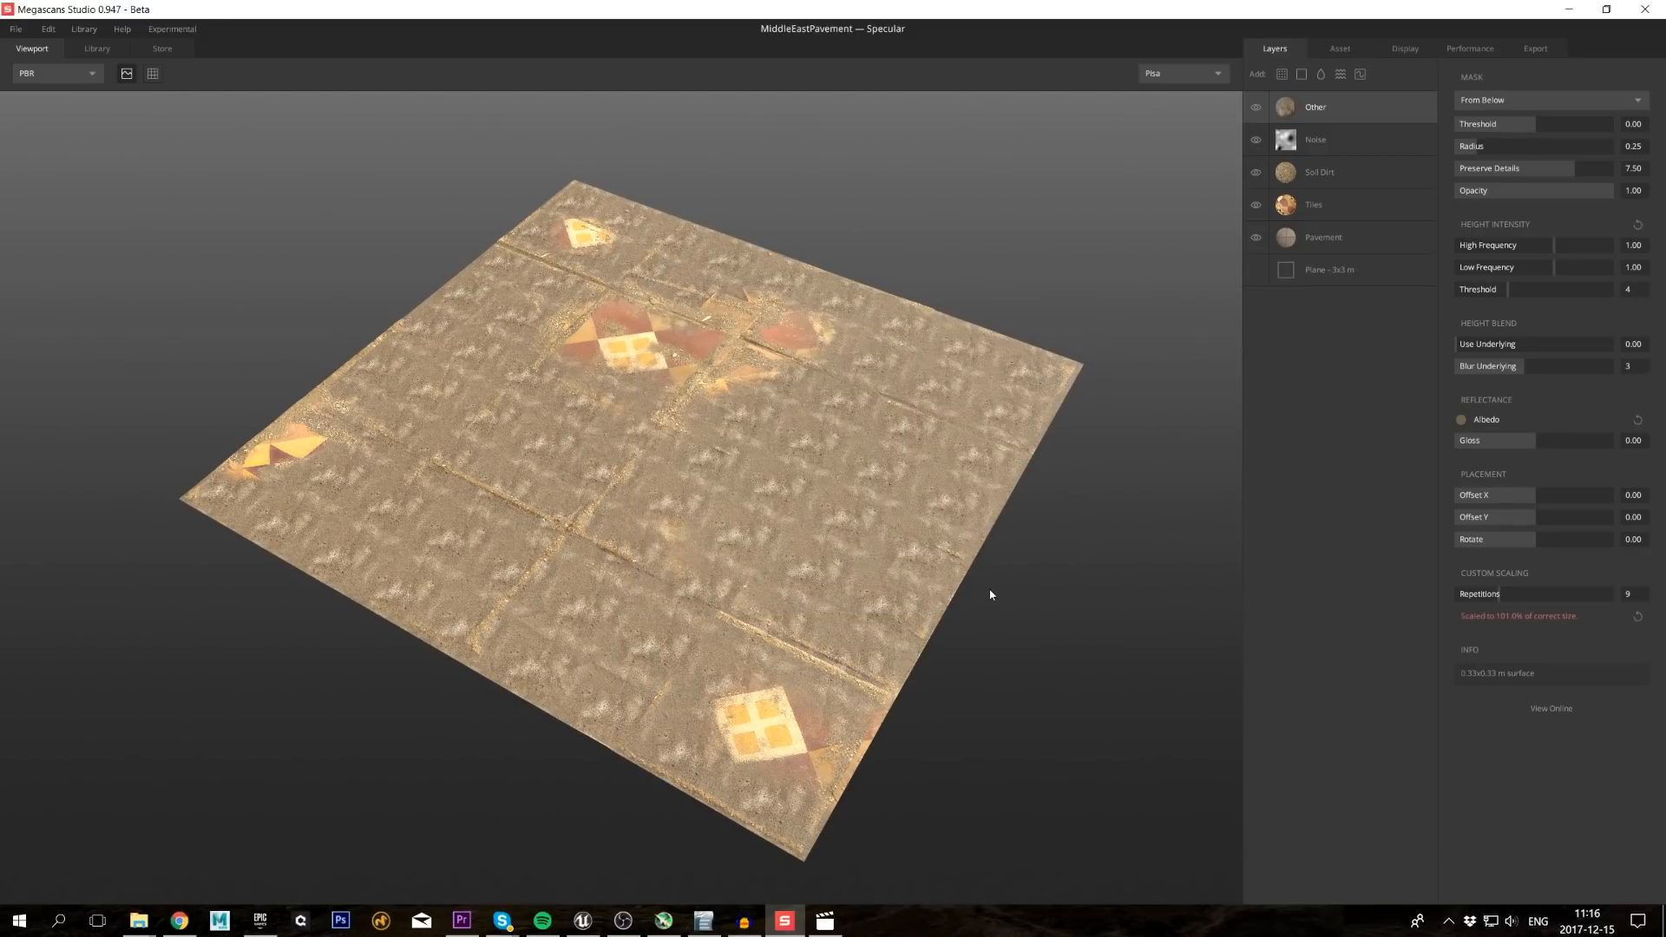
Step: Mask the Other layer From Above with threshold -0.41 and a larger radius, and lower its repetitions
click(1494, 95)
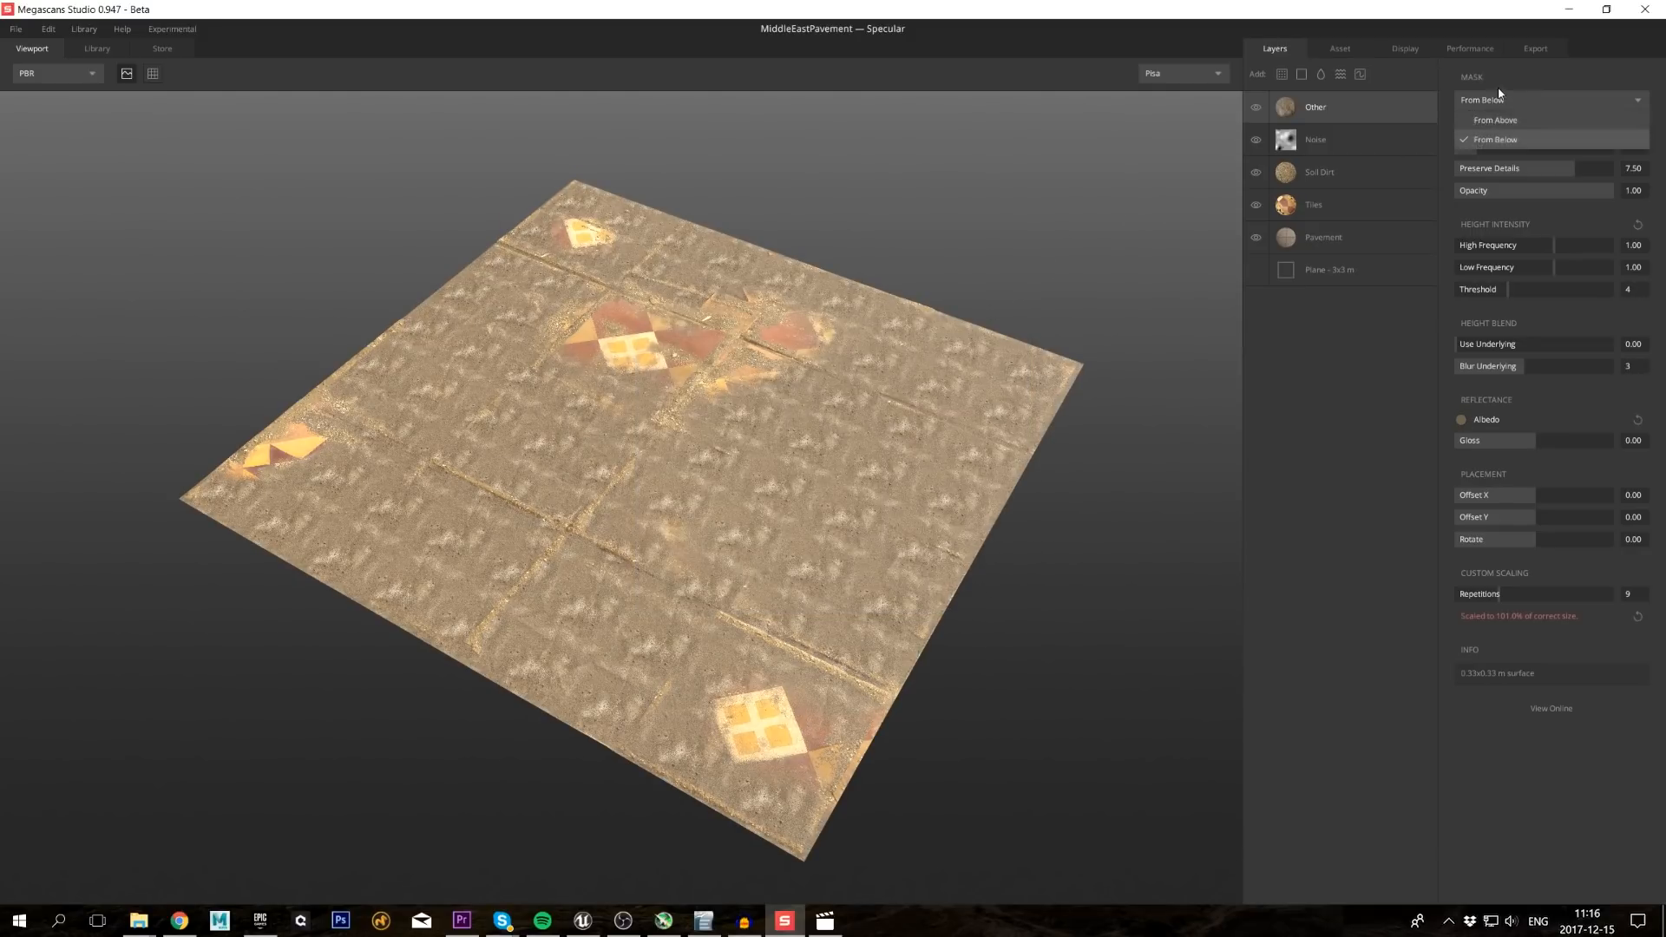
click(1506, 121)
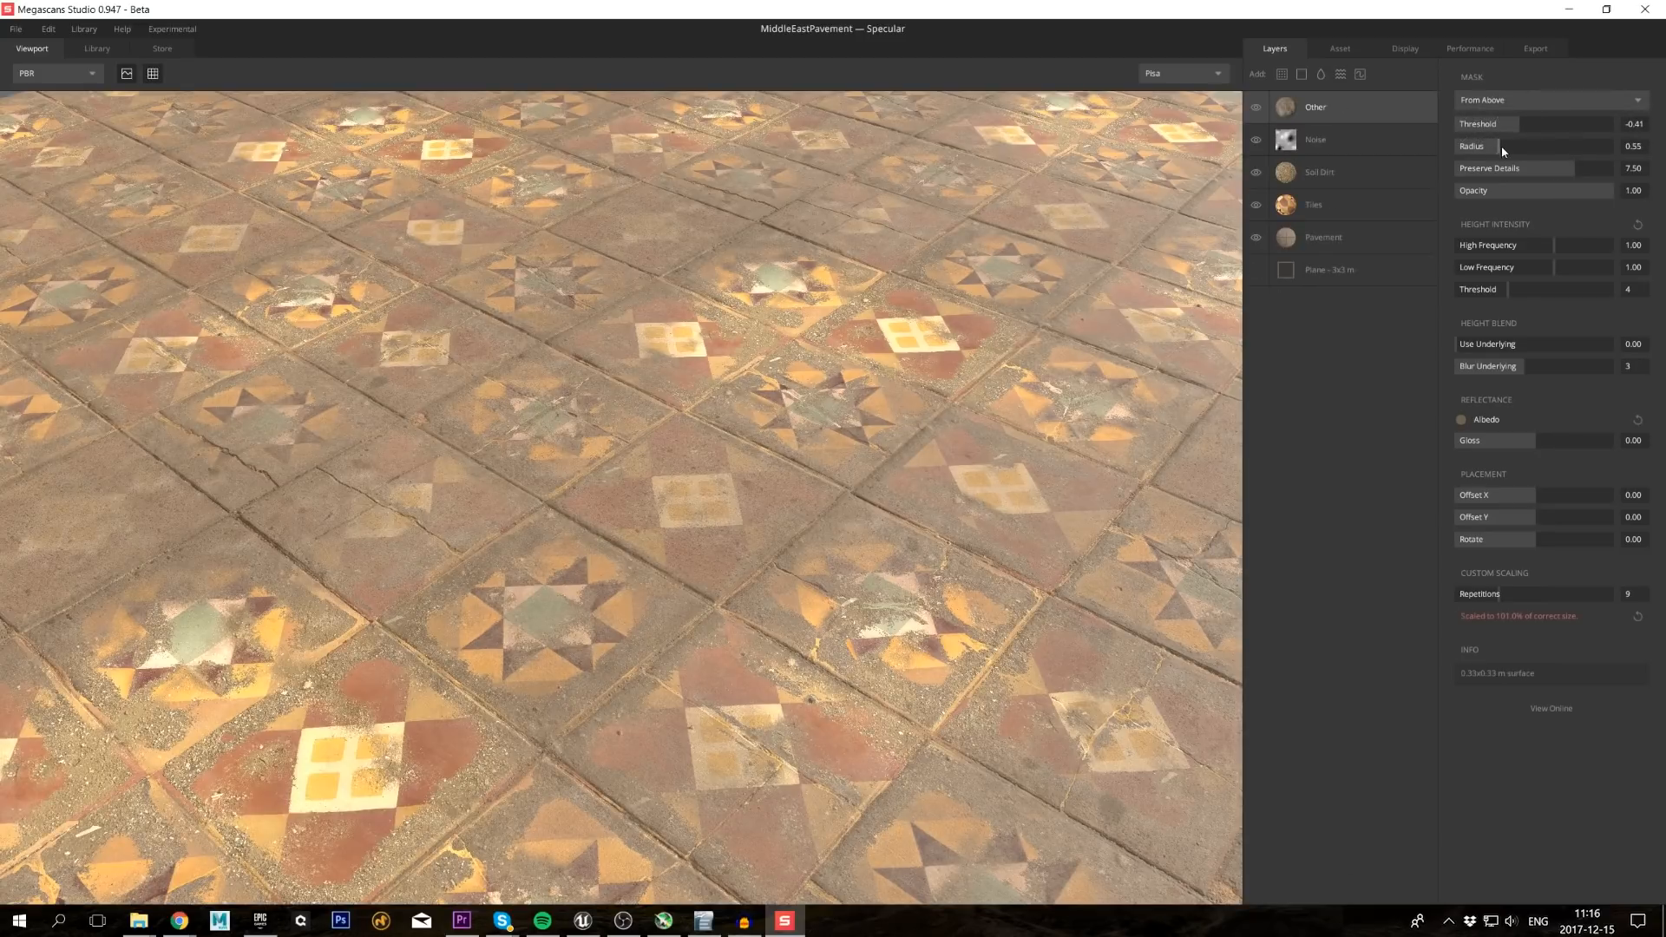
drag(1502, 146, 1511, 151)
drag(1500, 597, 1486, 597)
Step: Add a second Pavement layer on top, masked From Above with threshold -0.54, radius 1.10 and opacity 0.65
click(1282, 73)
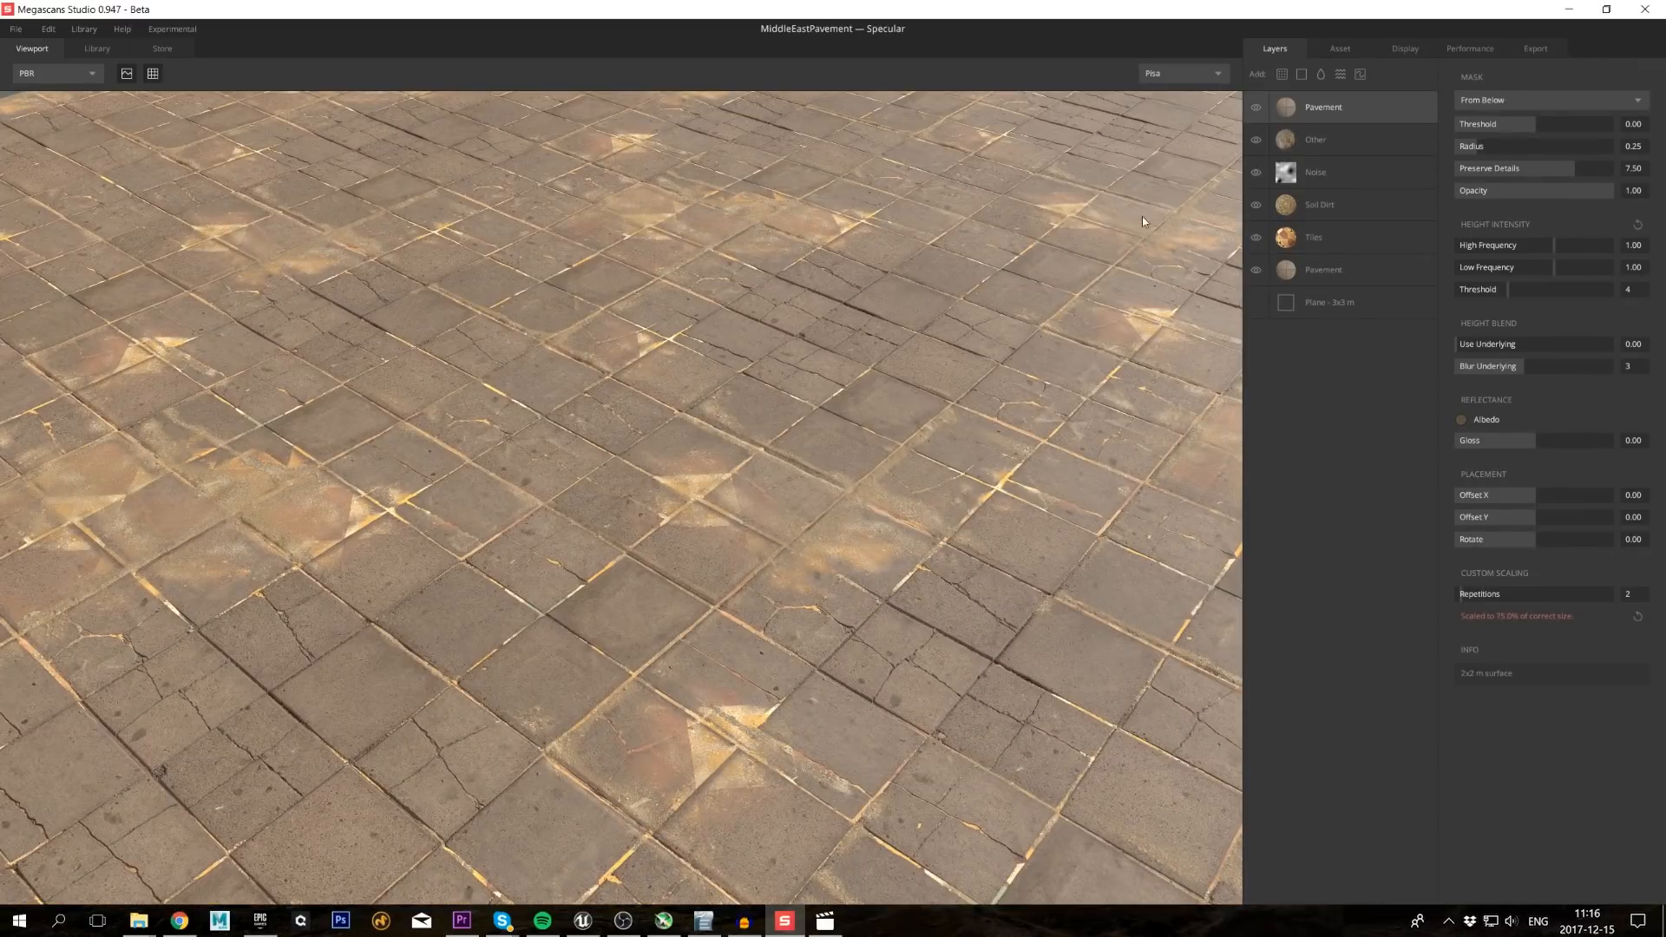
click(1525, 102)
click(1506, 122)
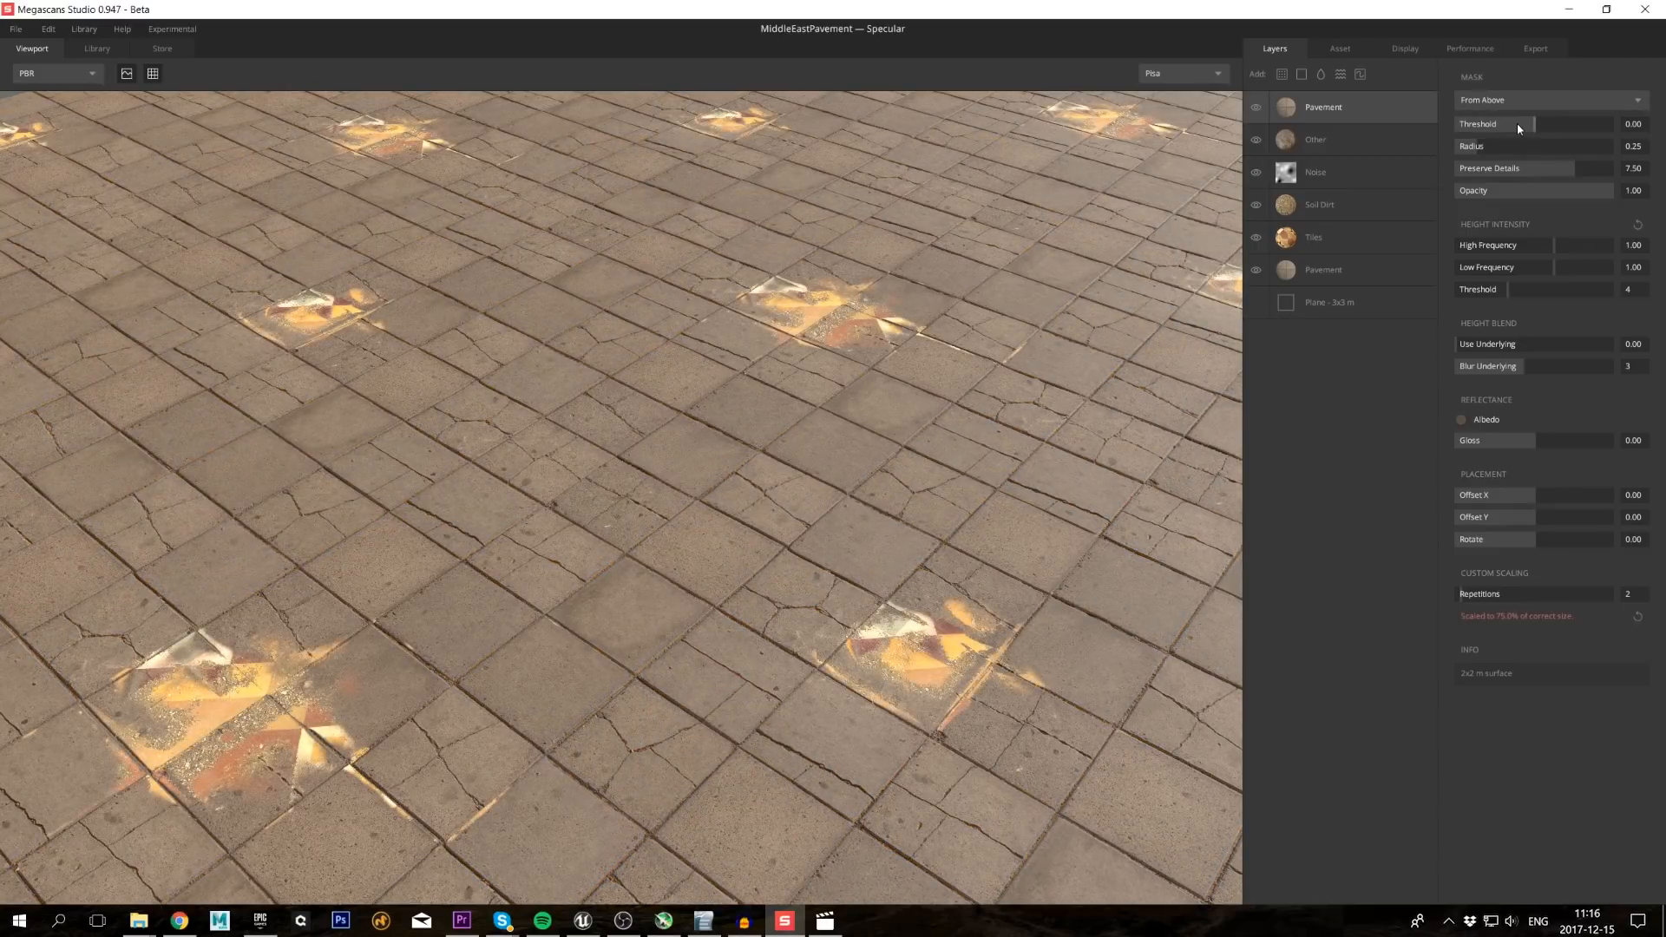
mouse_move(1538, 126)
mouse_down()
mouse_move(1483, 146)
mouse_move(1545, 148)
mouse_up()
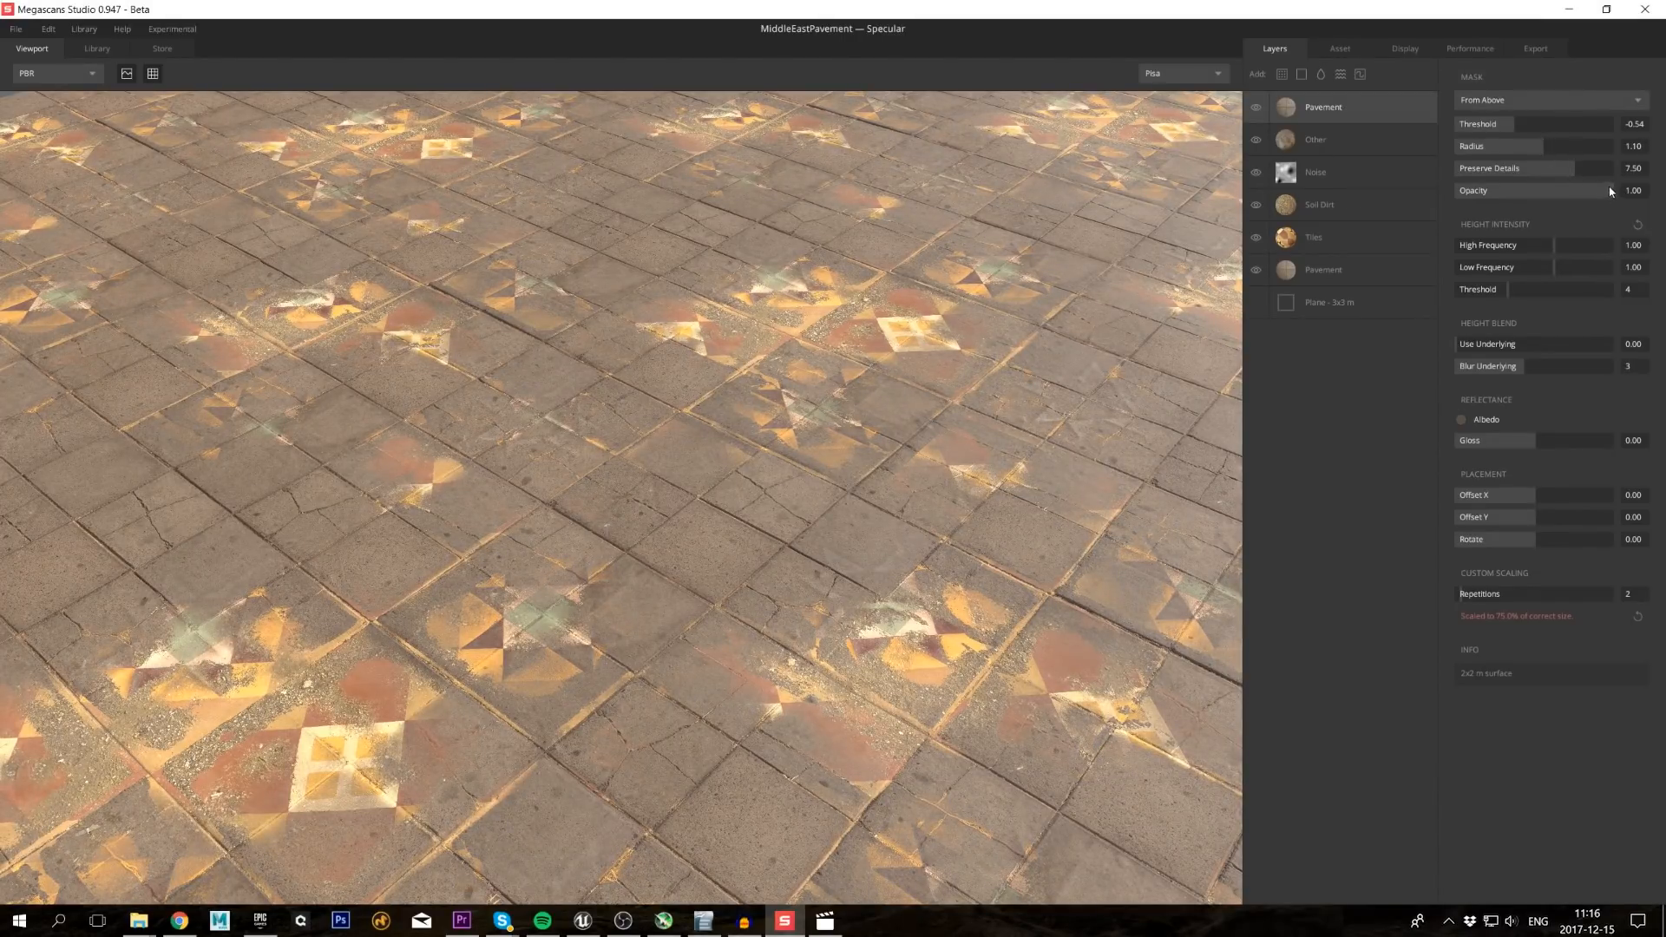
drag(1610, 188, 1560, 184)
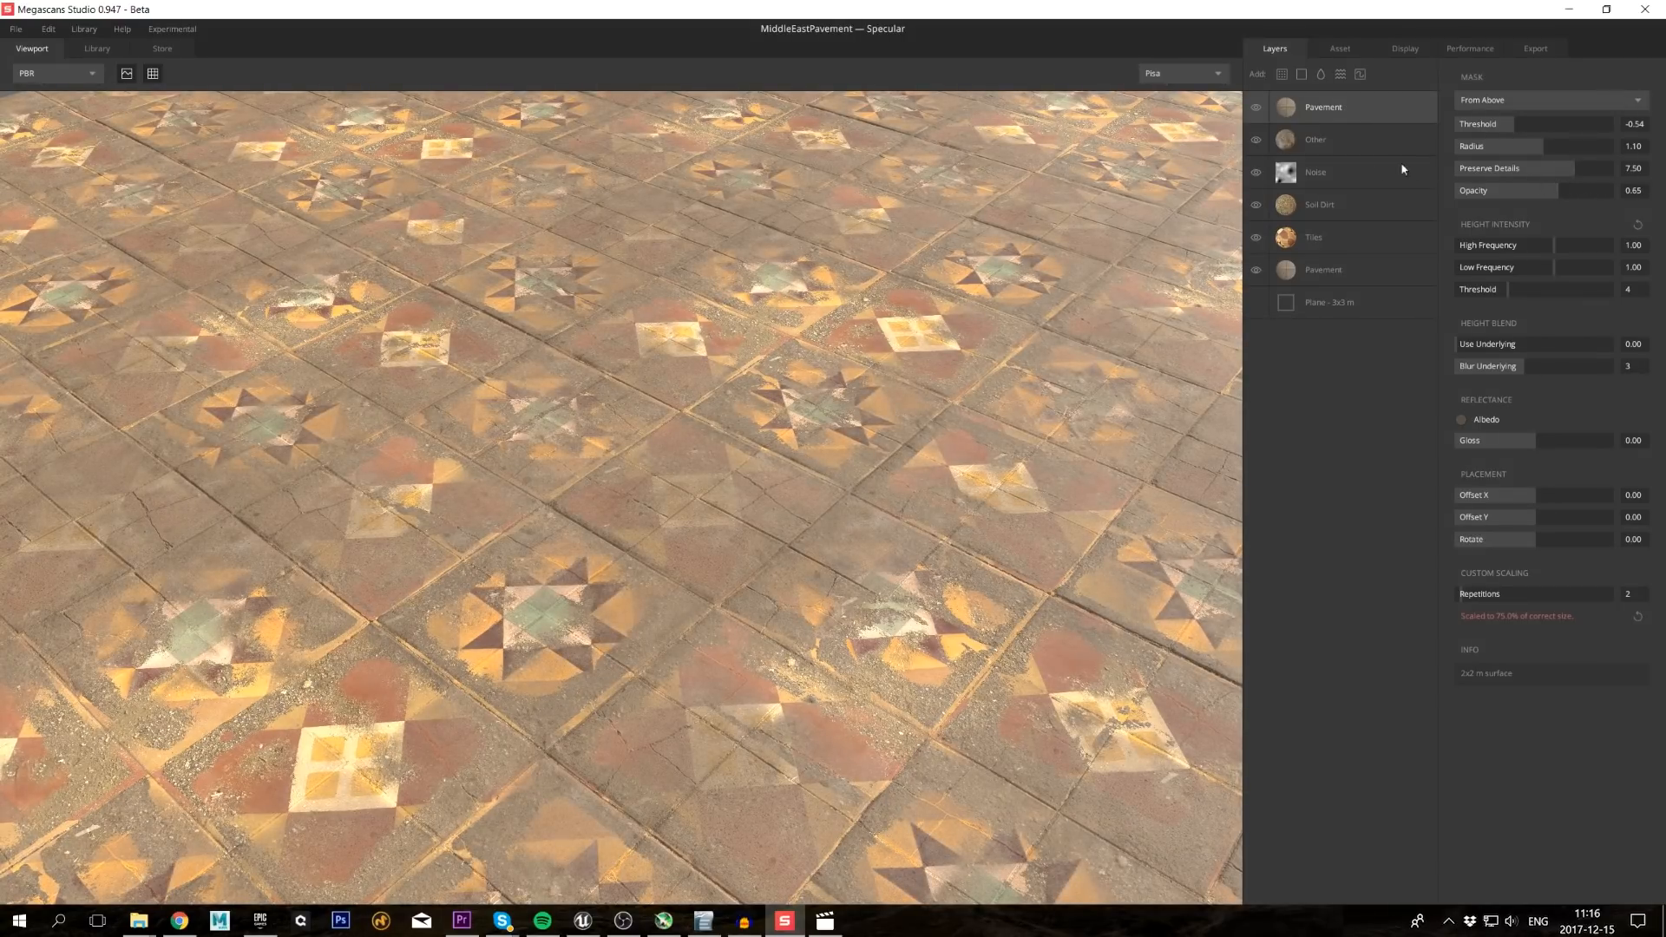
Step: Set the Noise layer's frequency to 0.65 and lower the repetitions of the uppermost Pavement layer
click(1372, 175)
drag(1460, 104, 1456, 126)
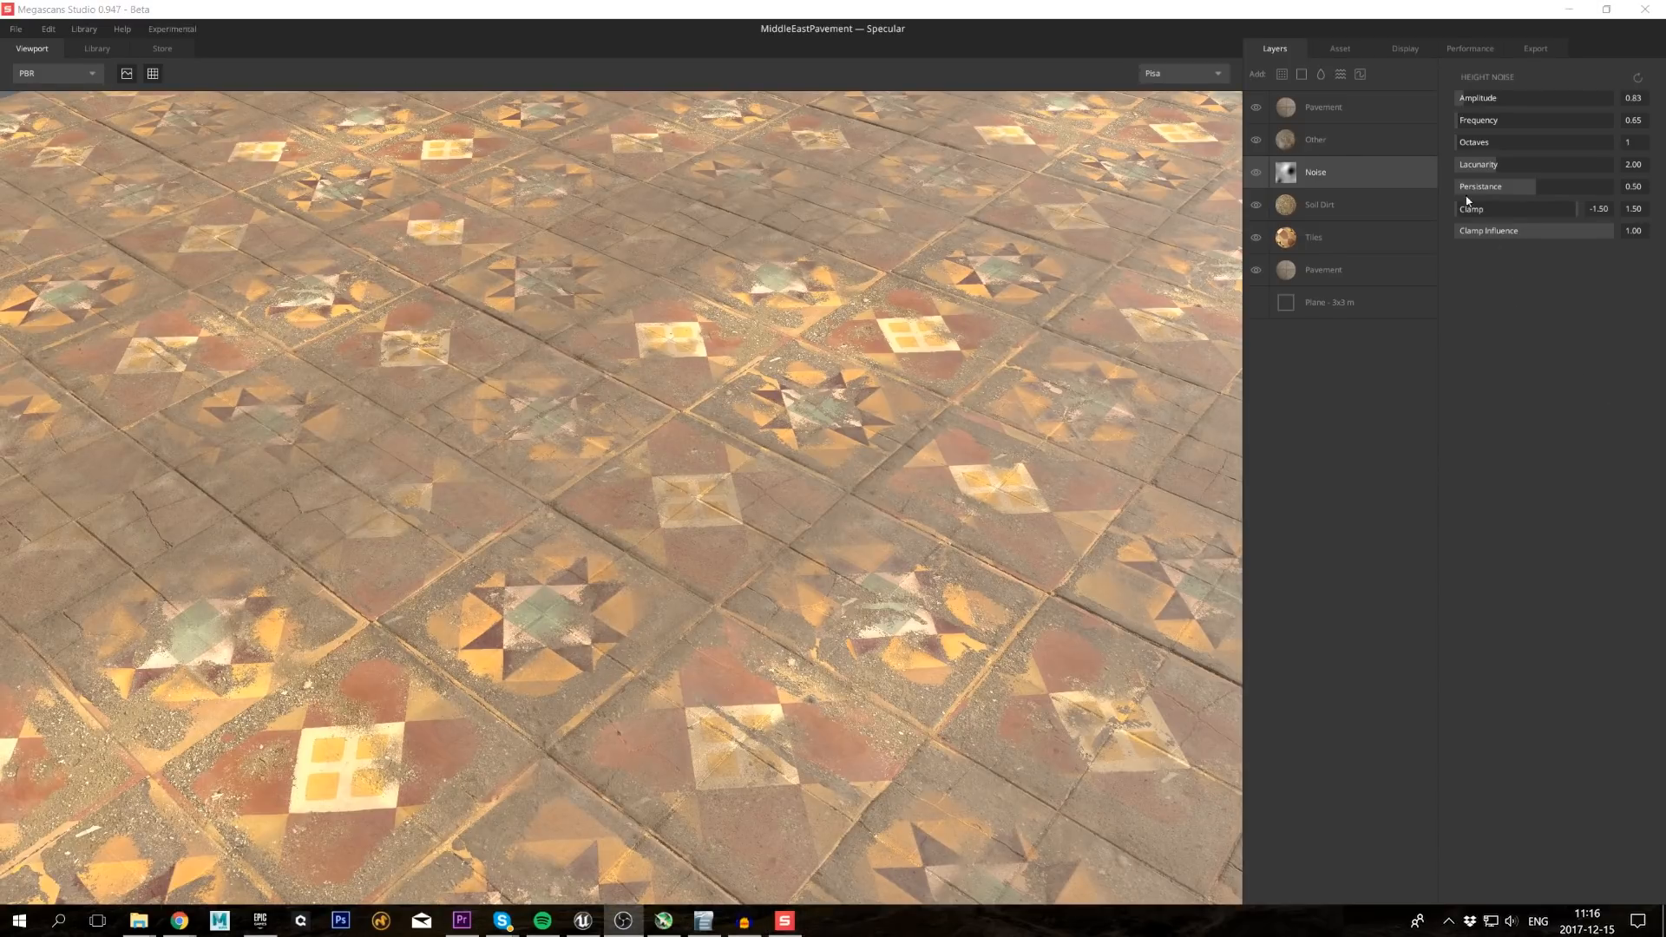
click(1392, 111)
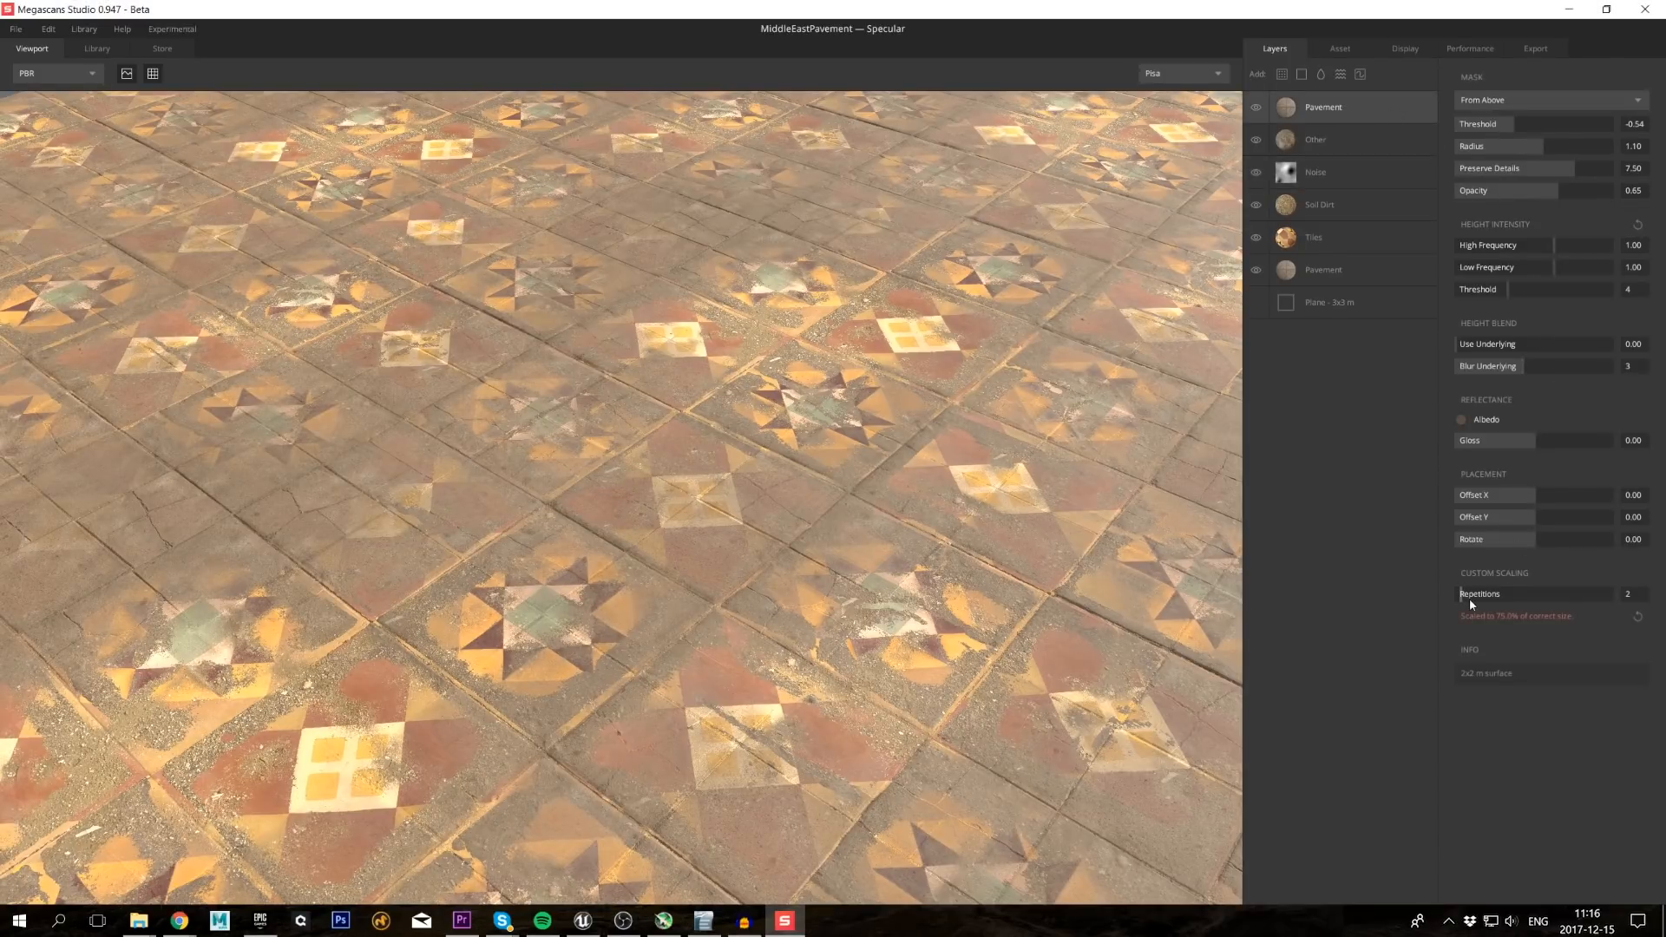
drag(1470, 597, 1452, 599)
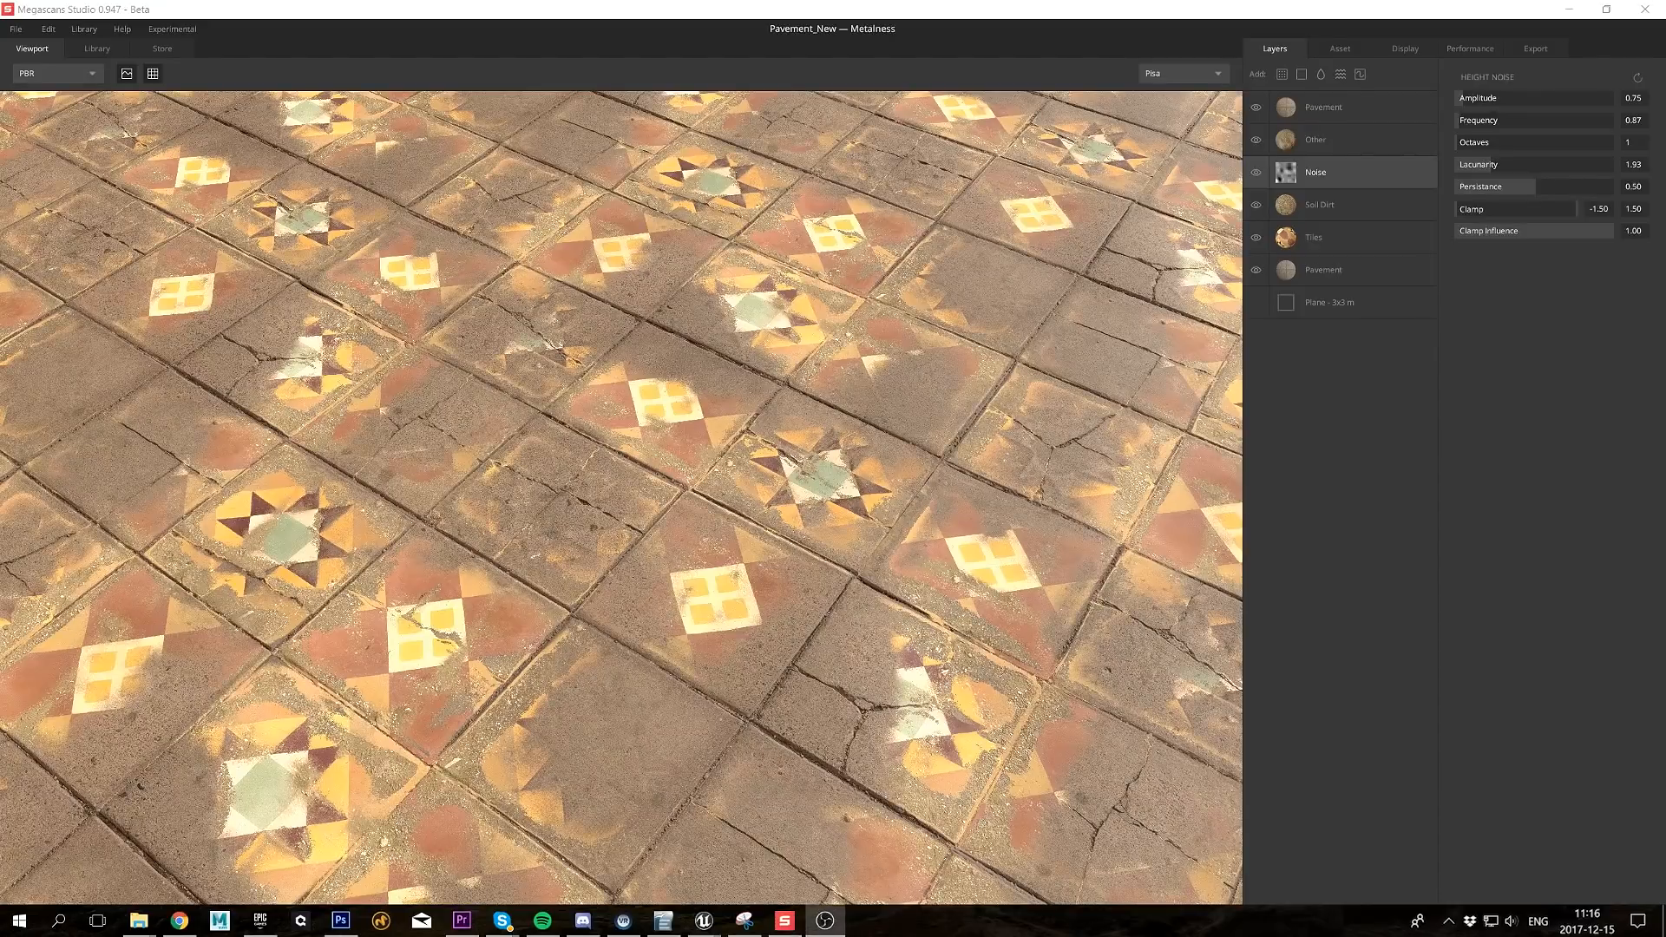
Step: Configure the Pavement_New export for 4096 px resolution and TGA format, and review the maps to export
click(1534, 50)
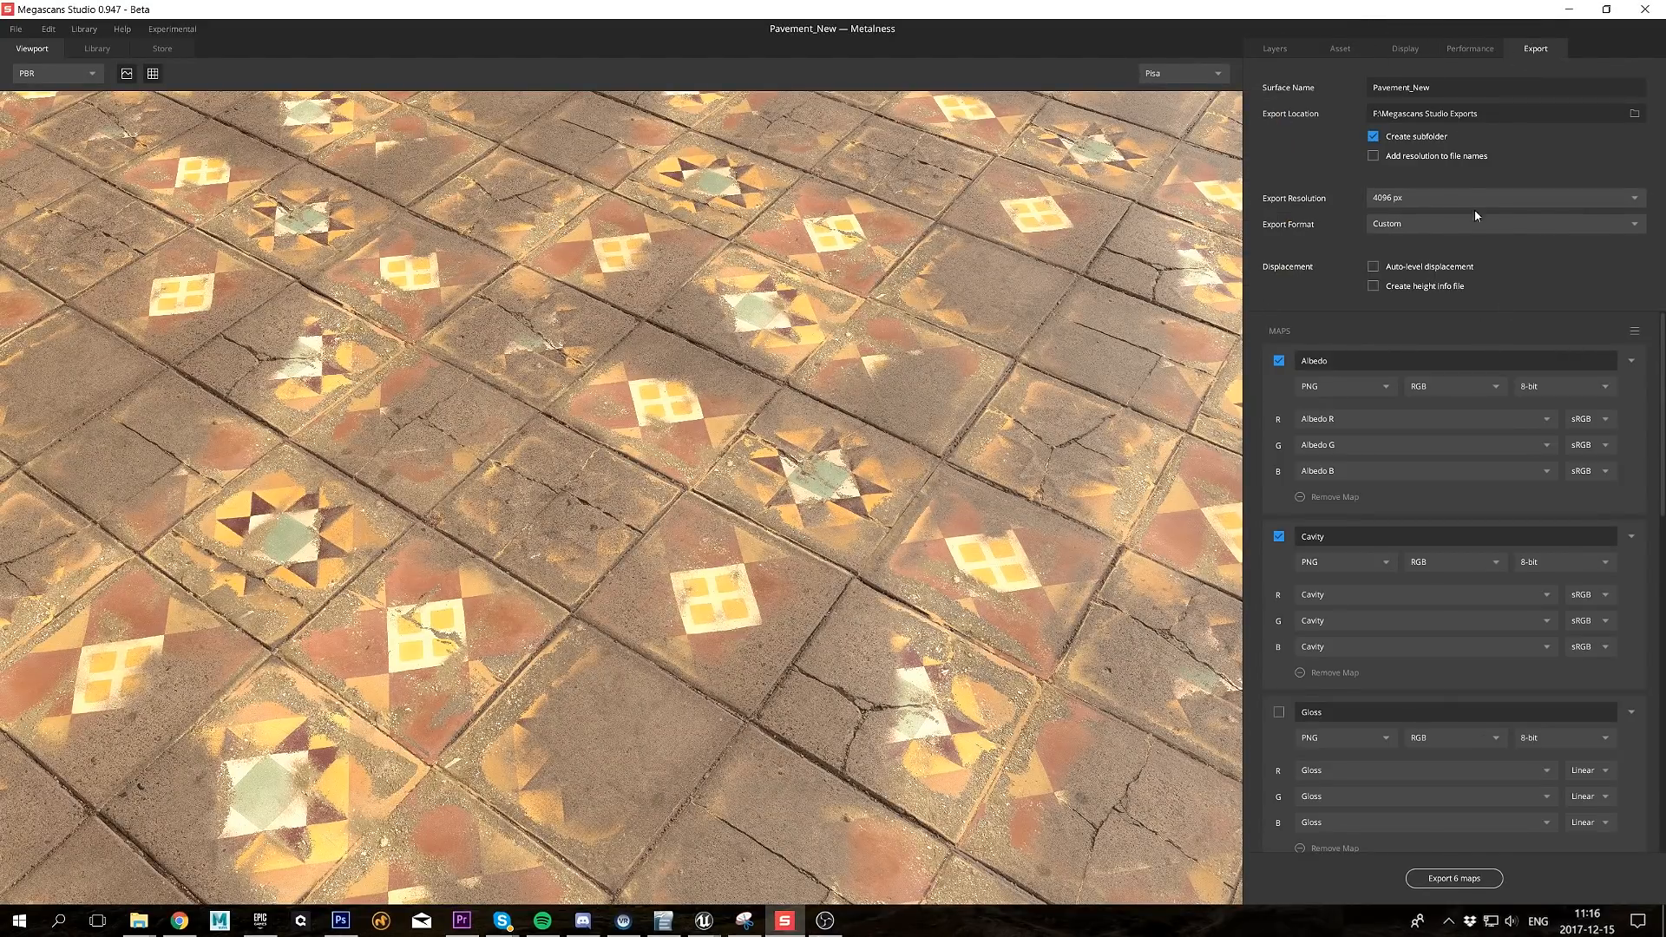
click(1456, 194)
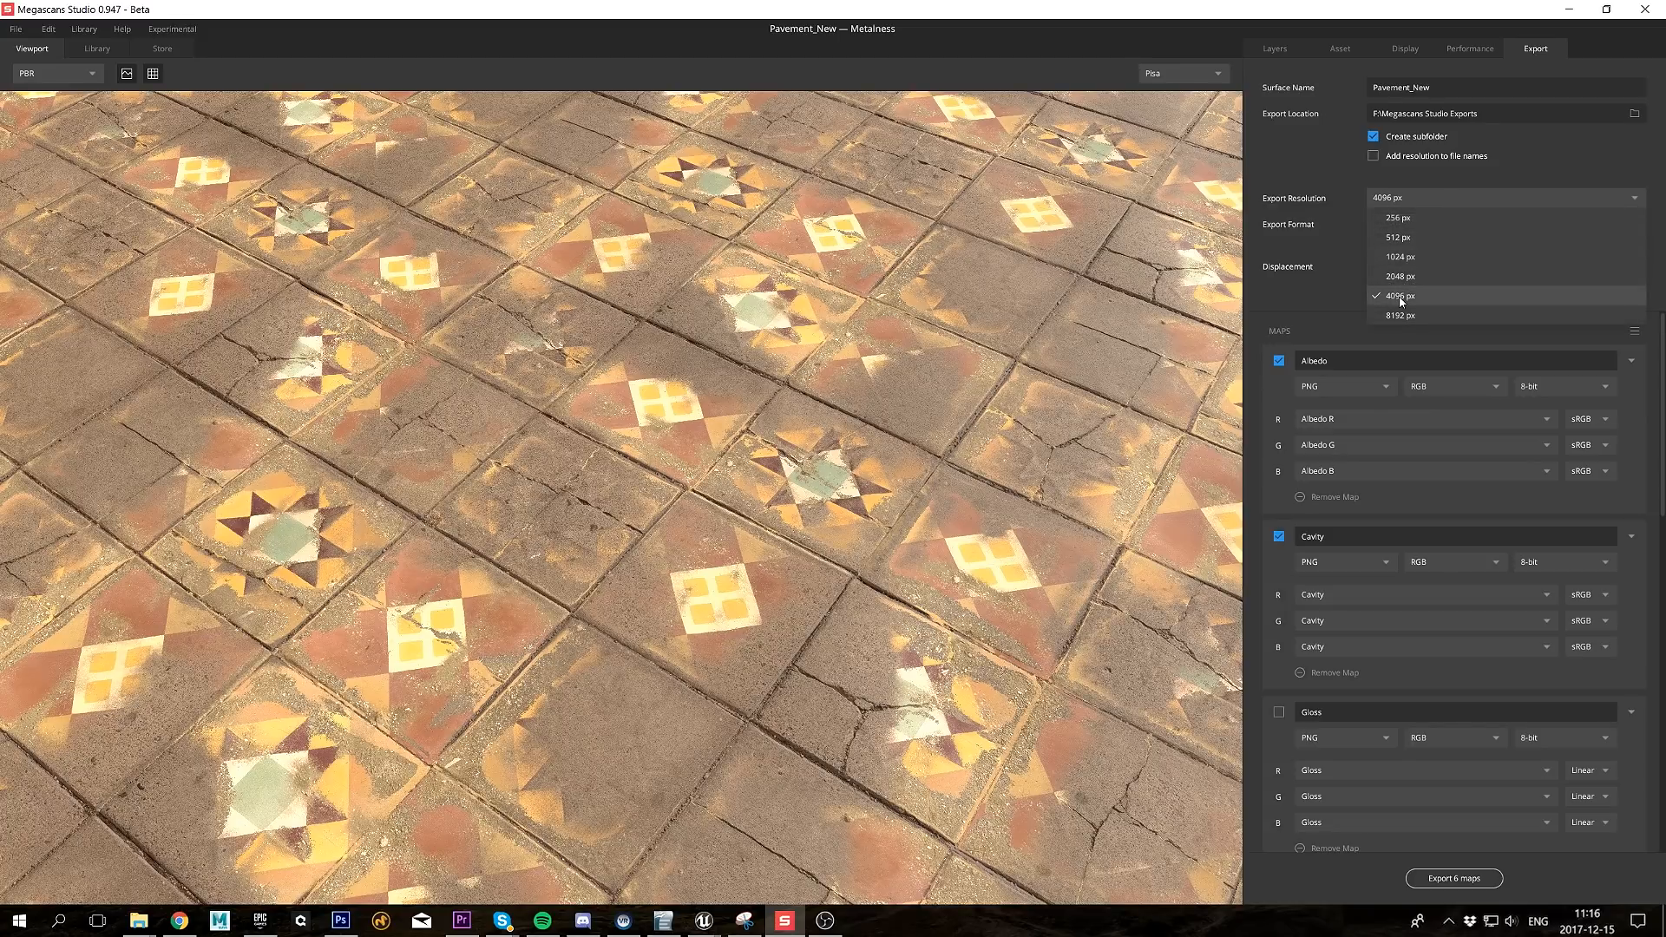
click(1399, 298)
click(1391, 228)
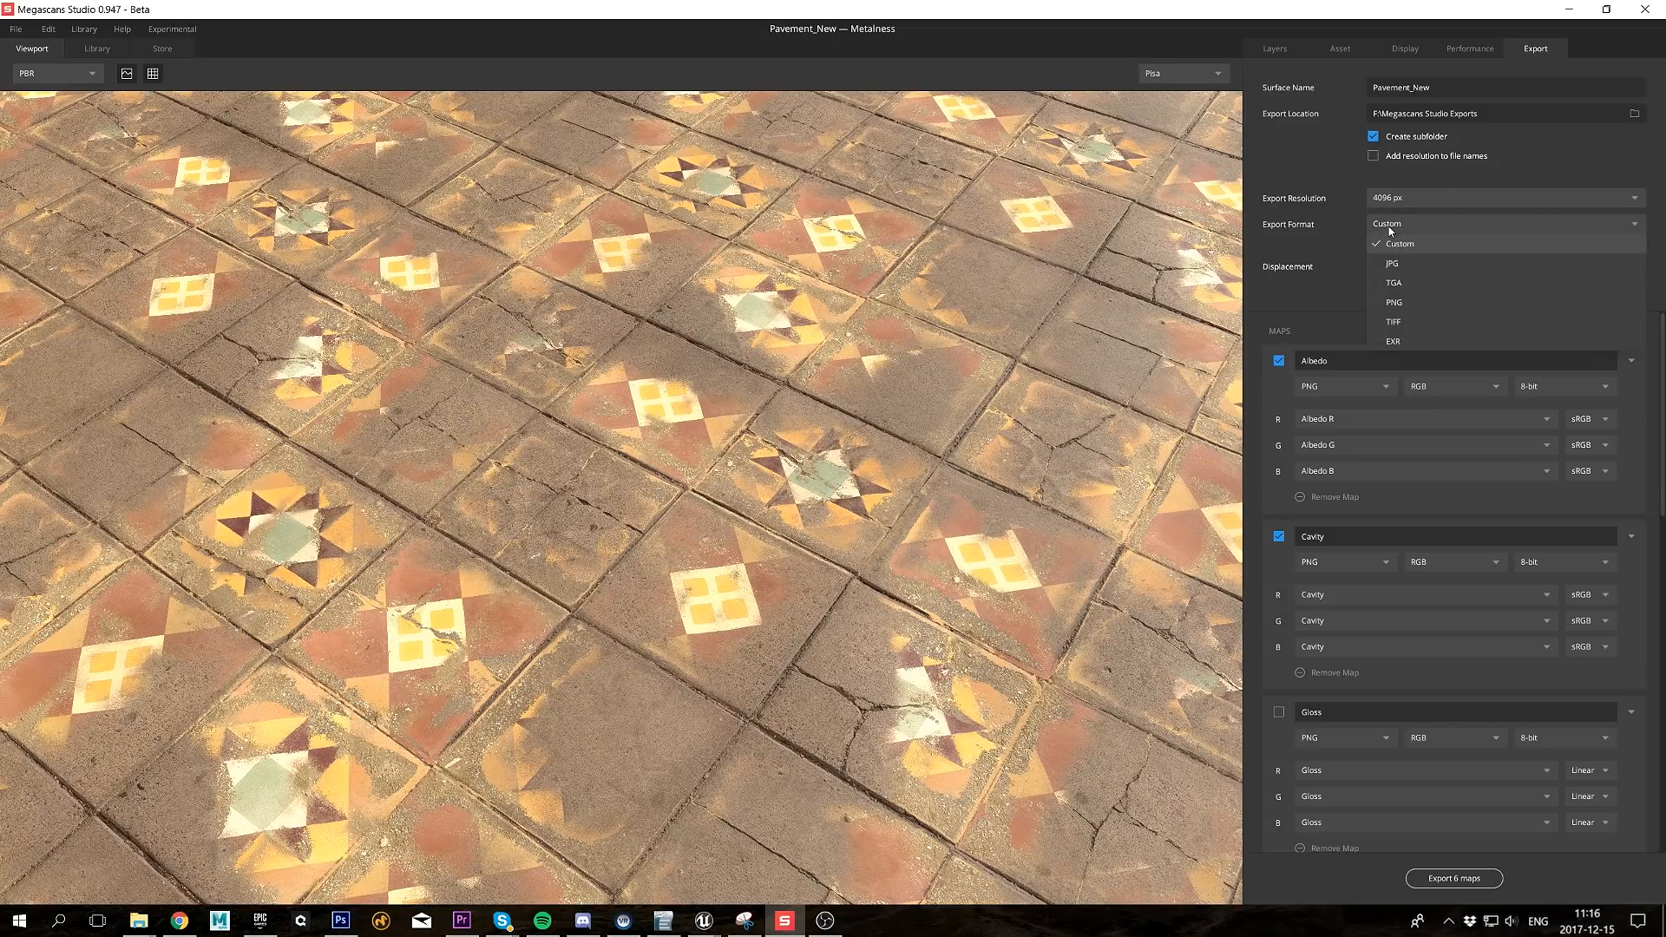
click(1408, 283)
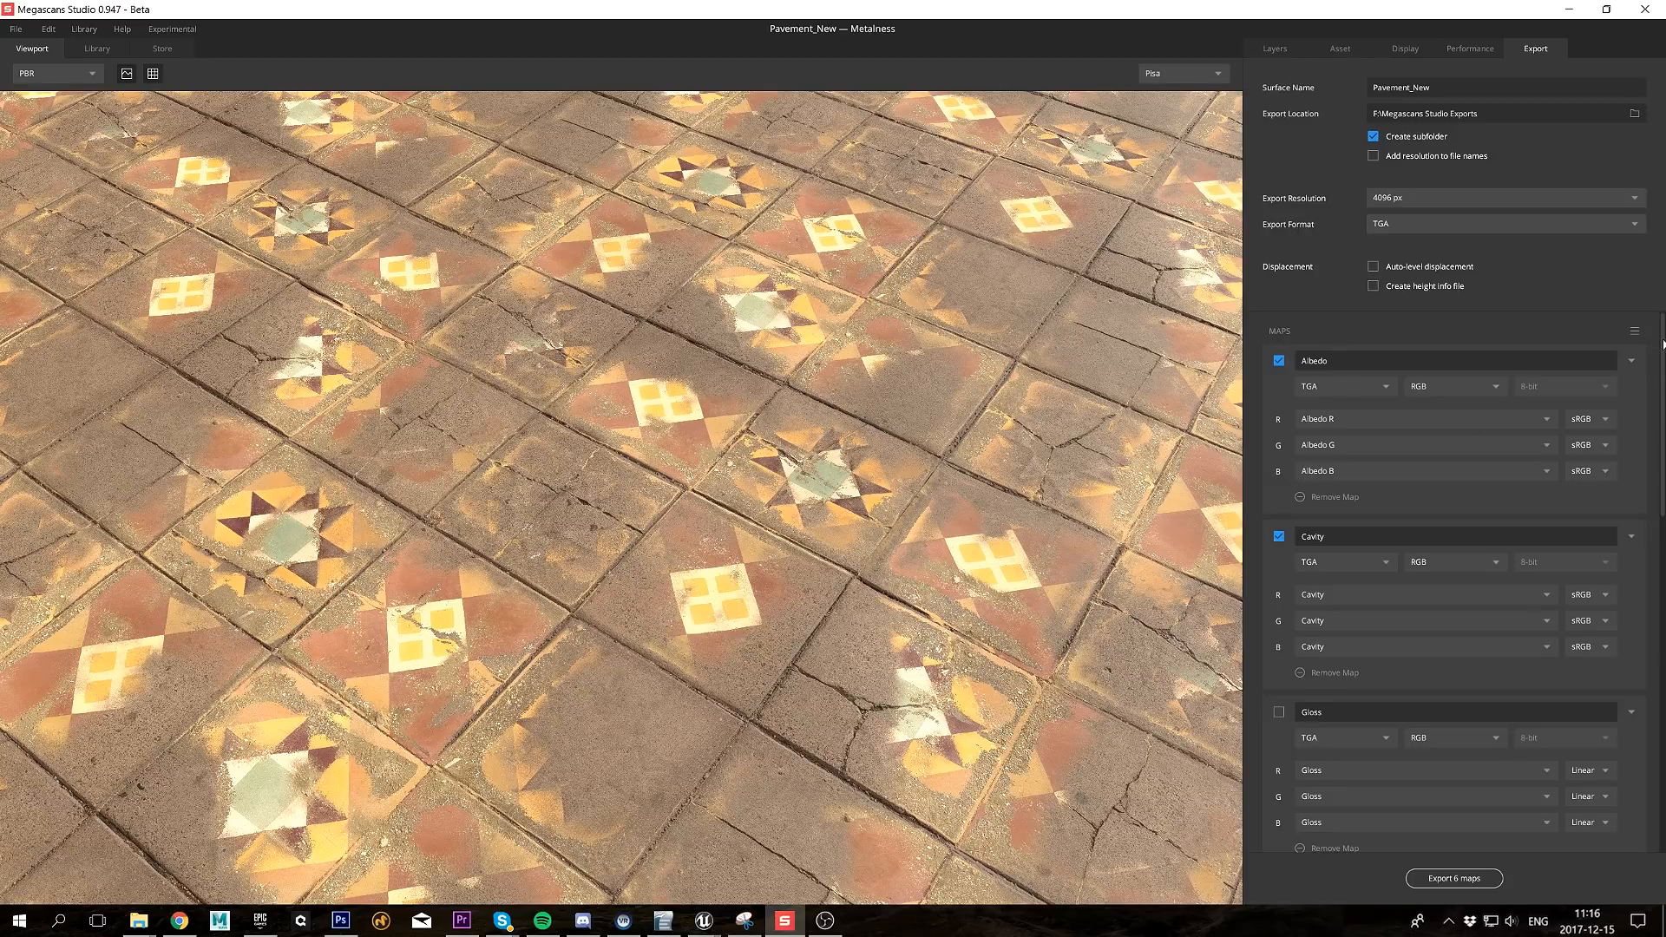
drag(1663, 345, 1641, 516)
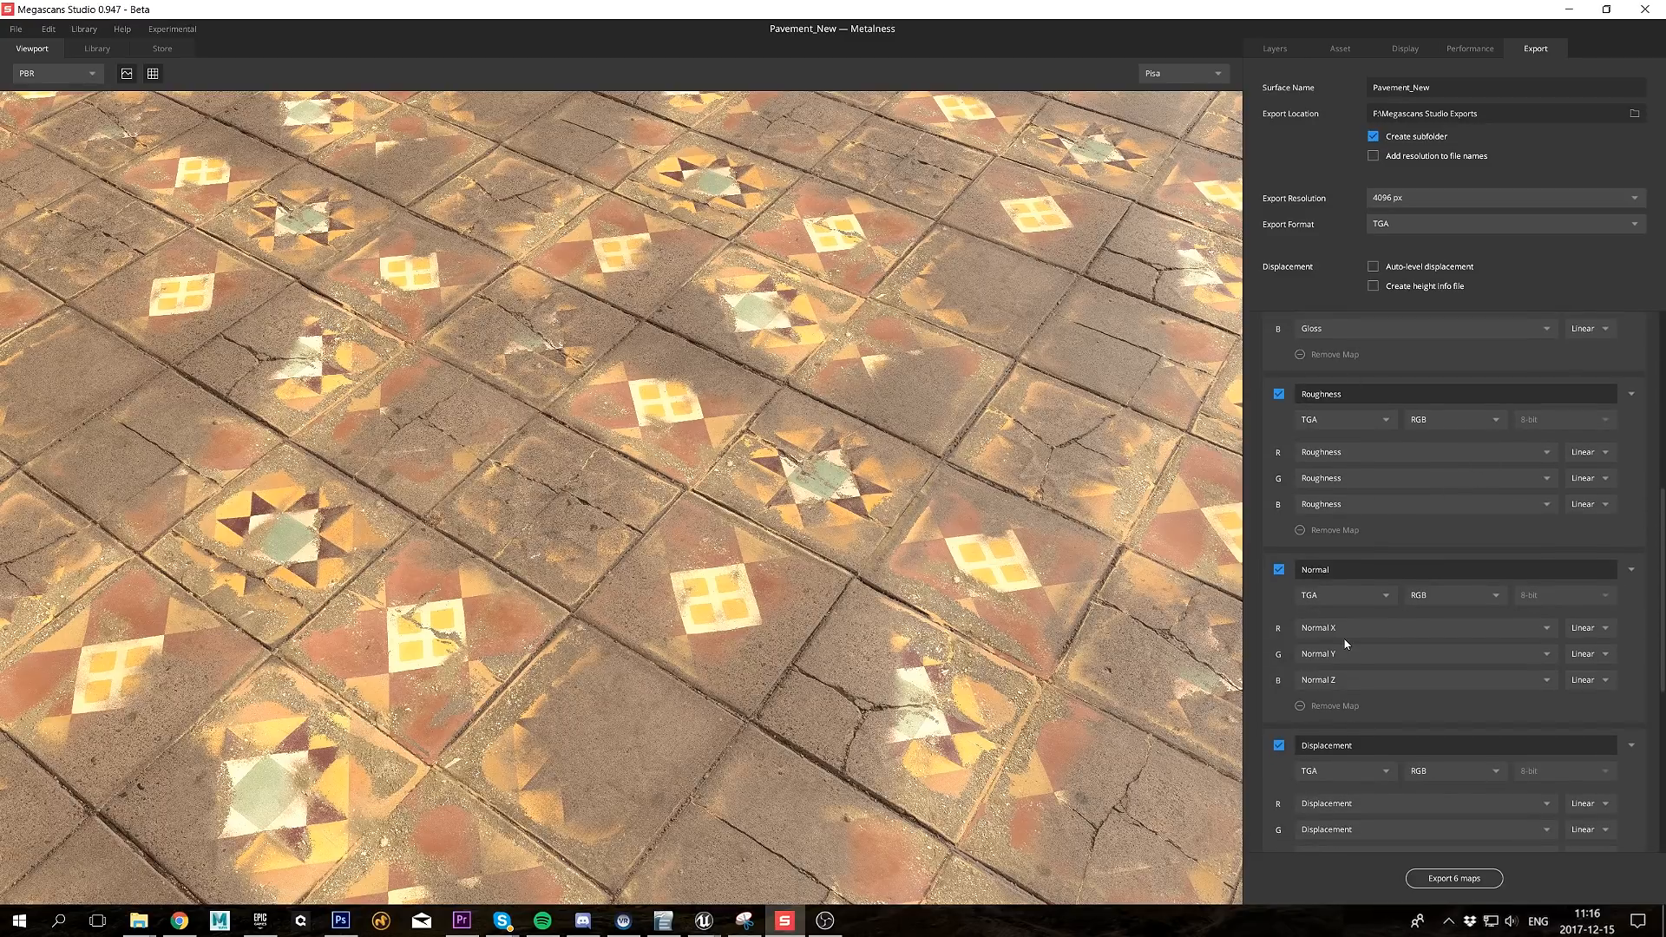
Step: Review the source options for the Normal map's green channel
click(1510, 657)
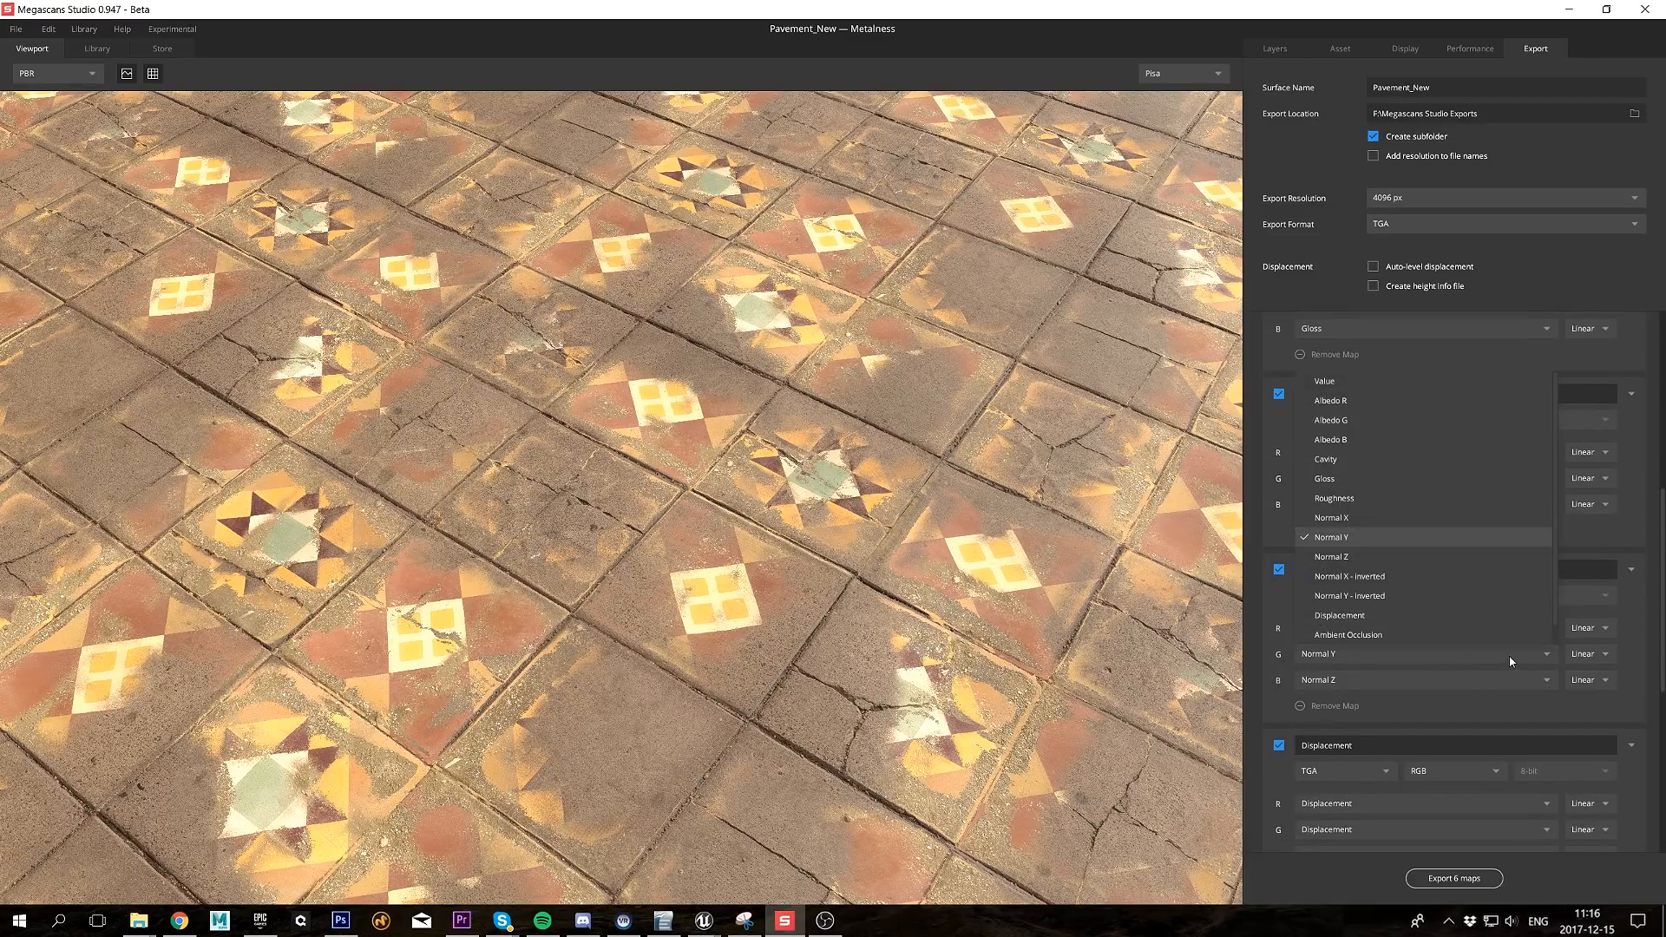
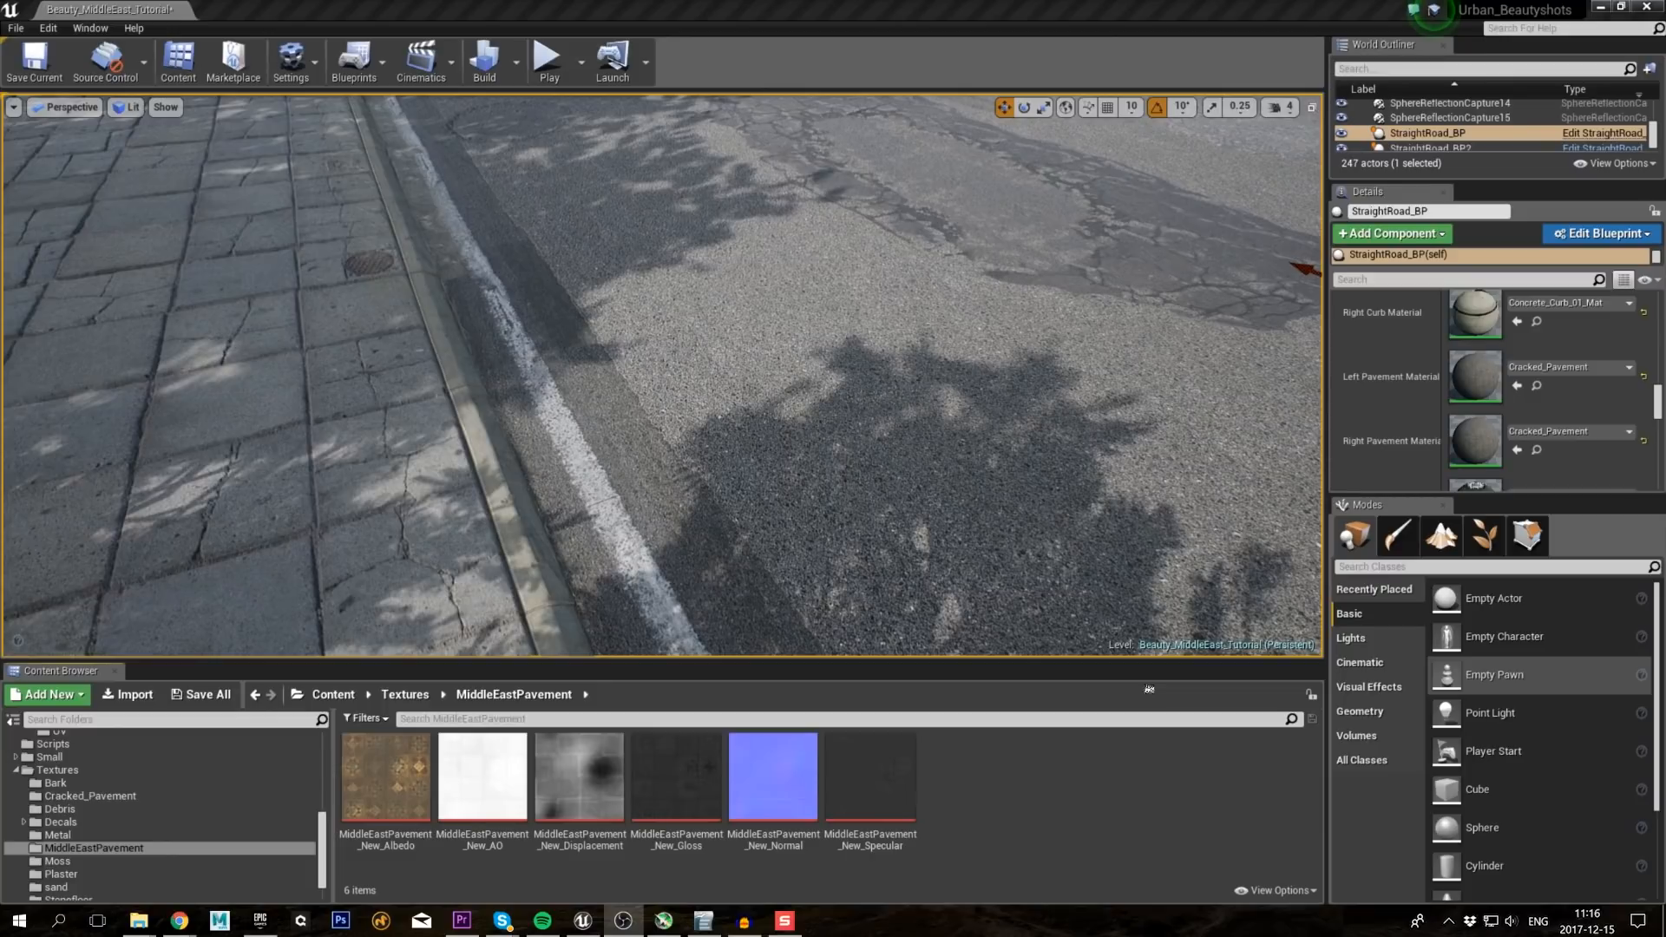
Step: In Unreal Editor, copy the Cracked_Pavement material instance into the MiddleEastPavement texture folder
mouse_move(670, 489)
right_down()
mouse_move(798, 290)
mouse_move(824, 306)
mouse_move(625, 347)
mouse_move(659, 391)
mouse_move(720, 408)
mouse_move(690, 482)
mouse_move(663, 486)
right_up()
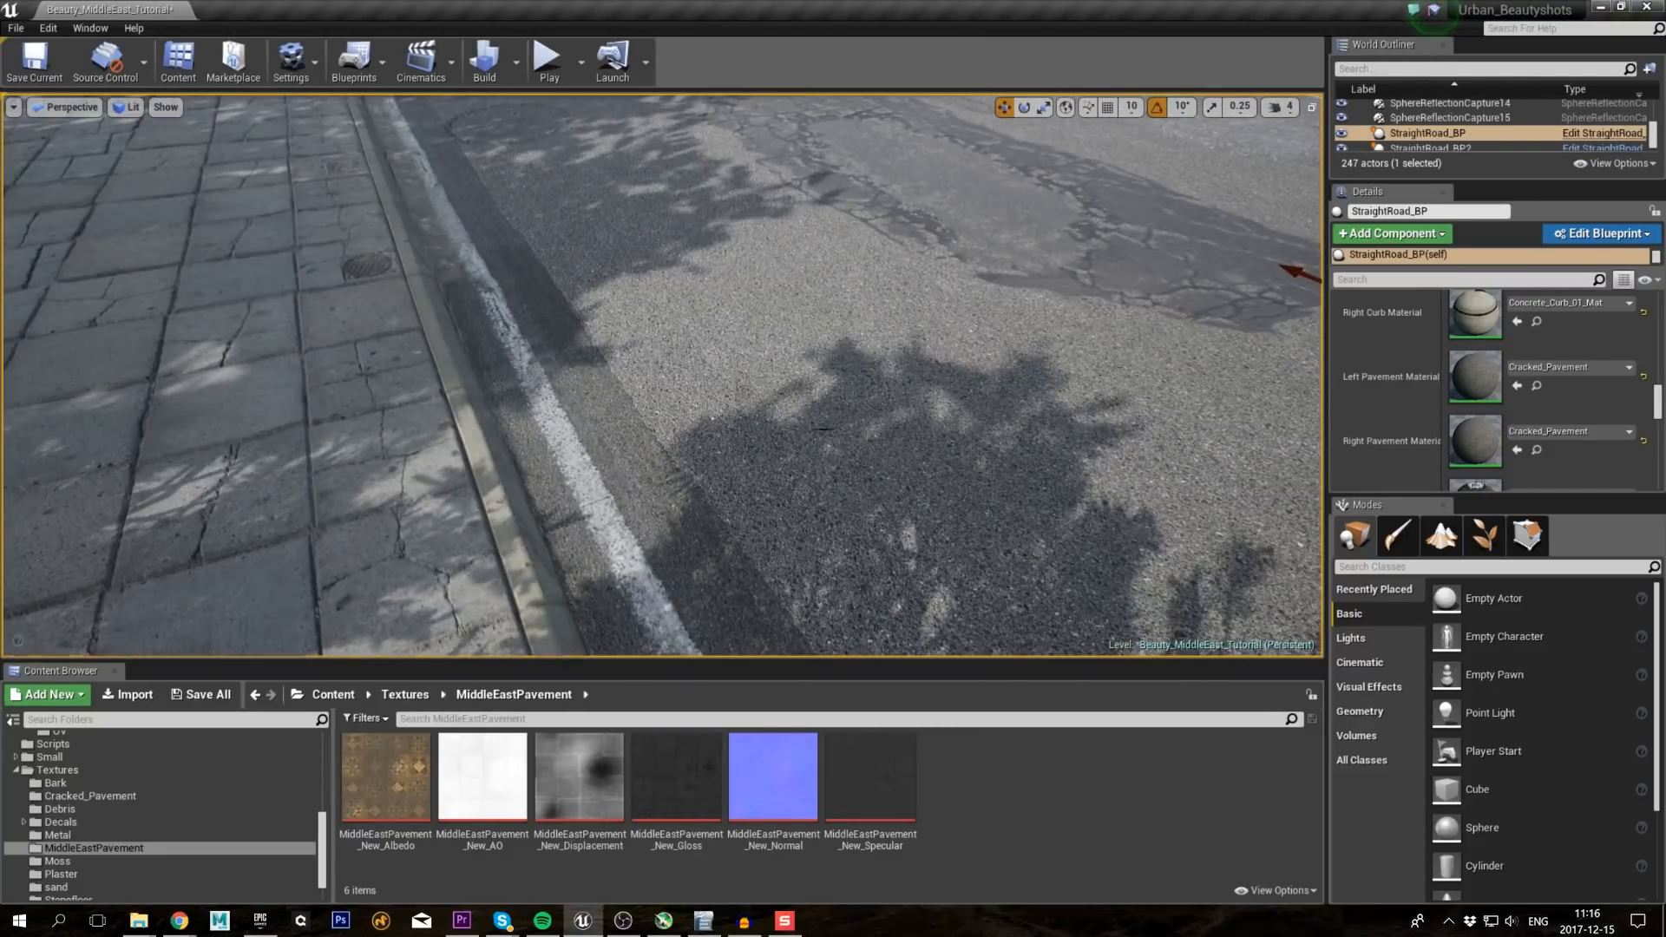
click(90, 795)
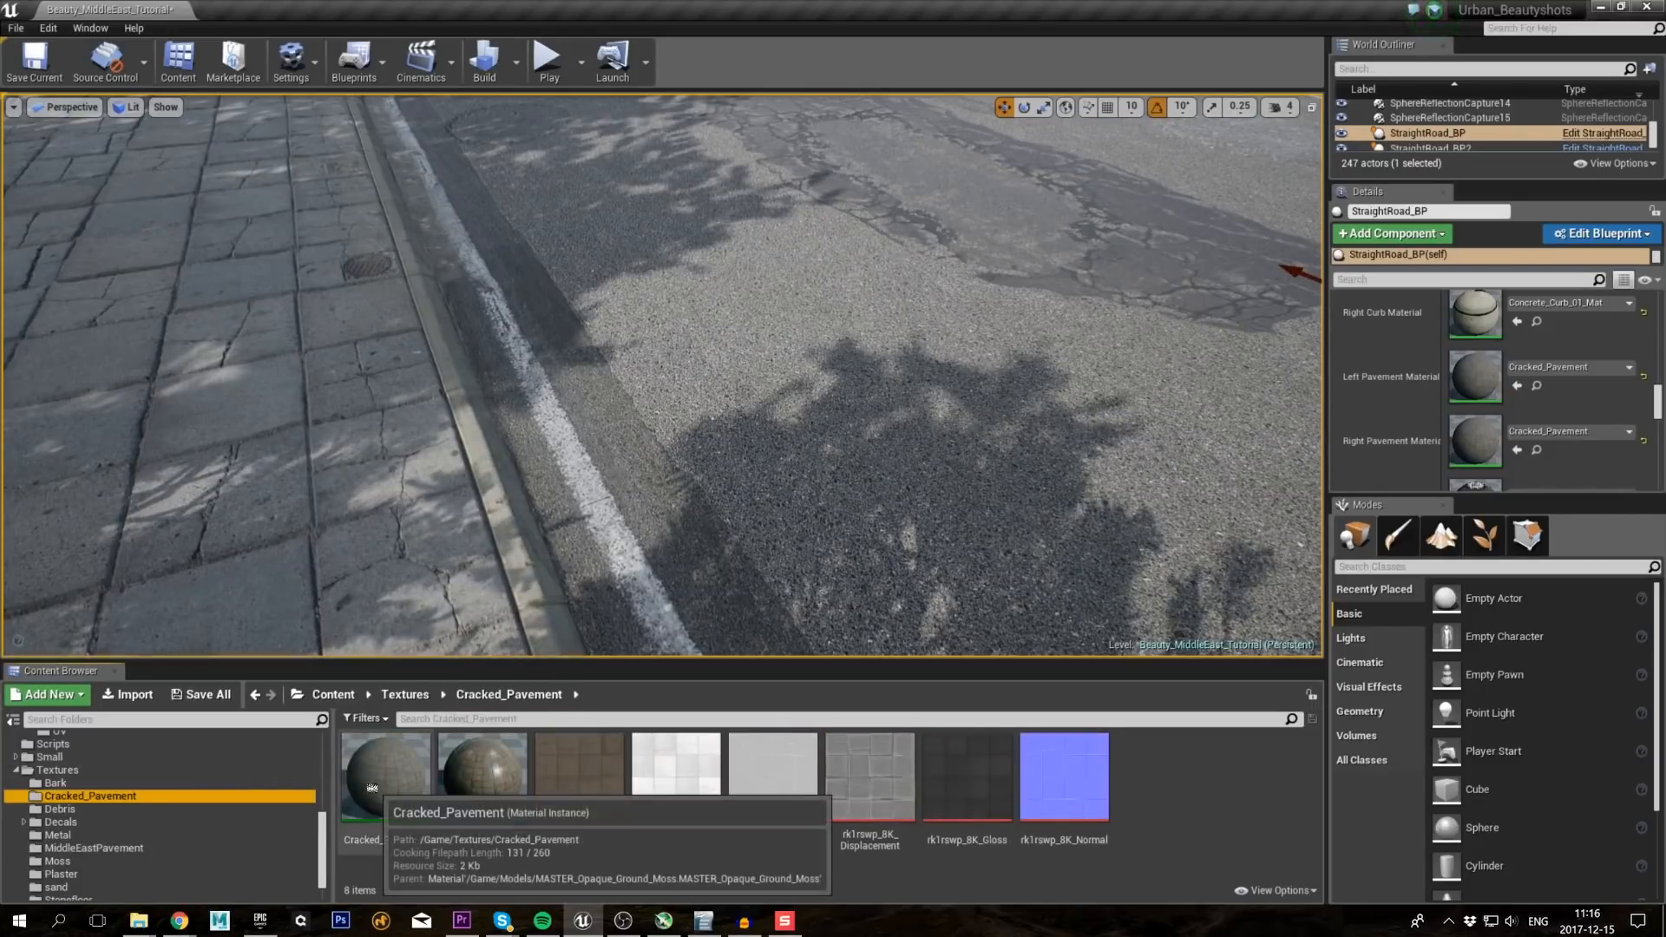
drag(372, 788, 112, 848)
click(143, 857)
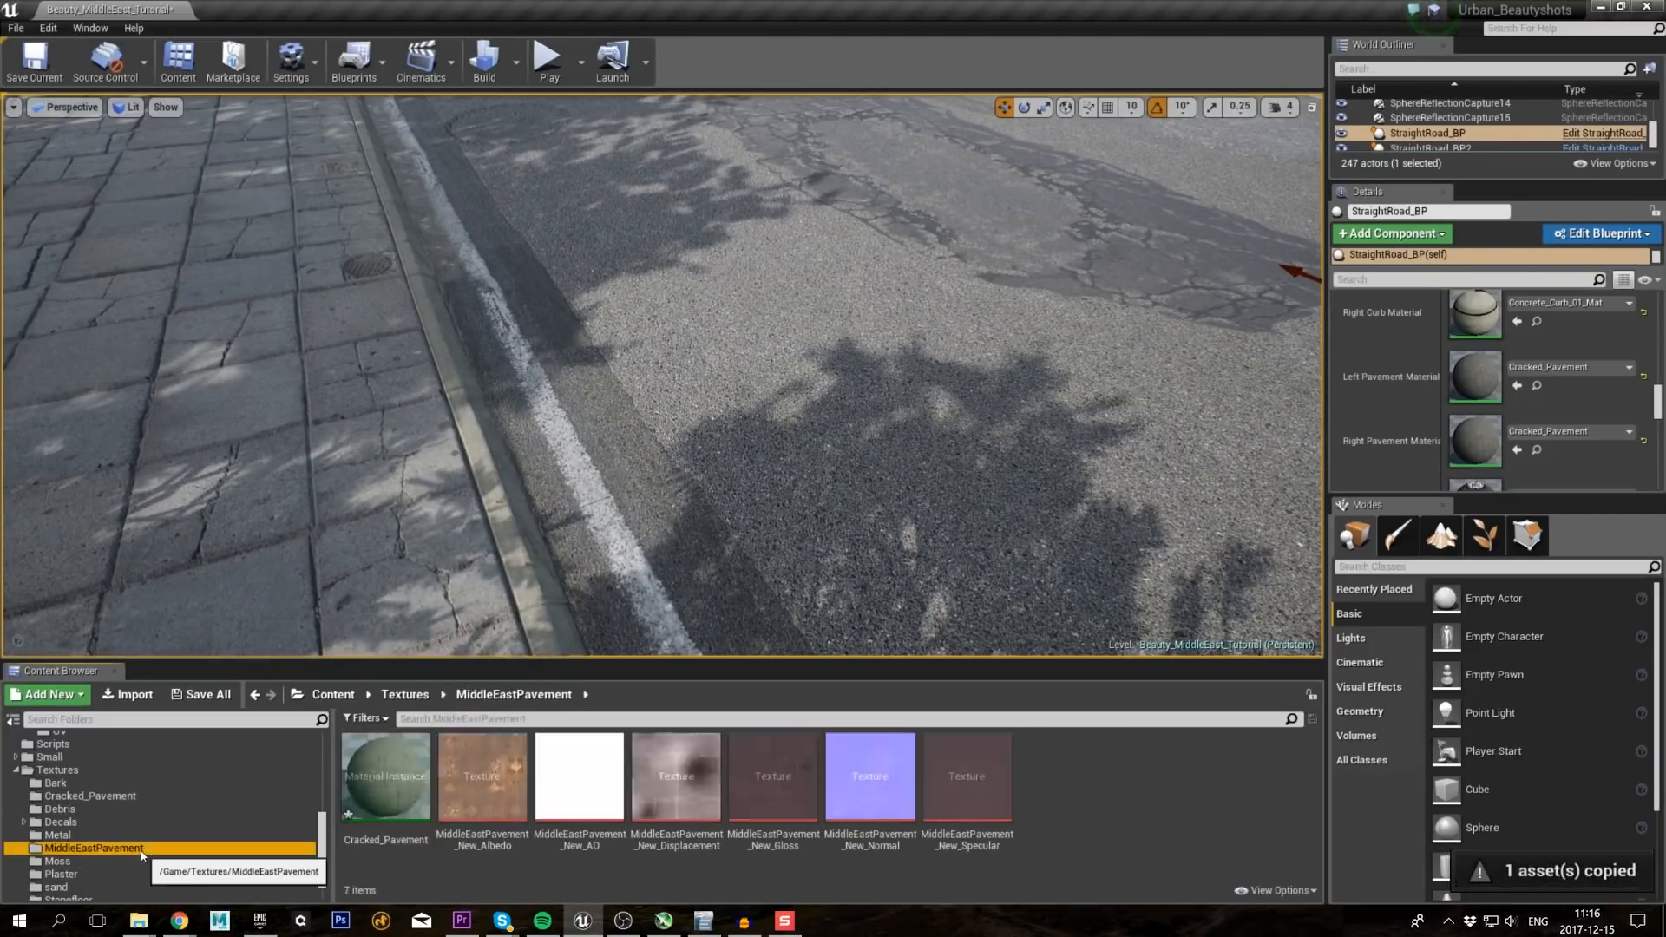
Step: Rename the copied material instance as MiddleEastPavement_Material
click(386, 777)
key(F2)
text(MiddleEastP)
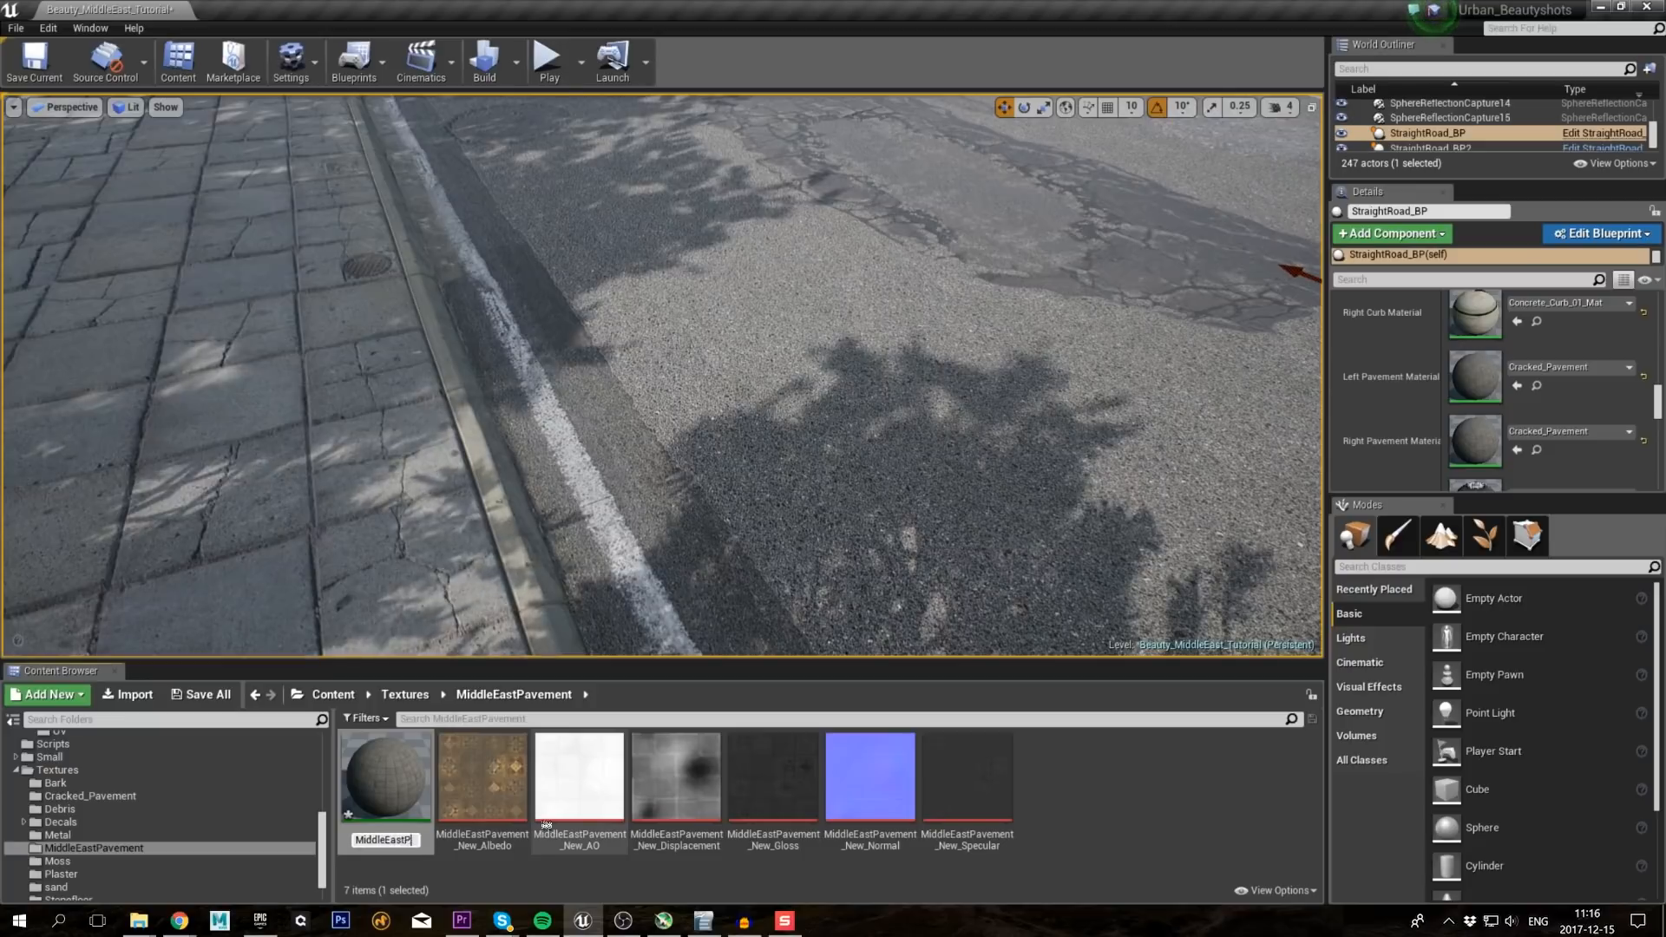
text(avement_Material)
key(Return)
click(1129, 775)
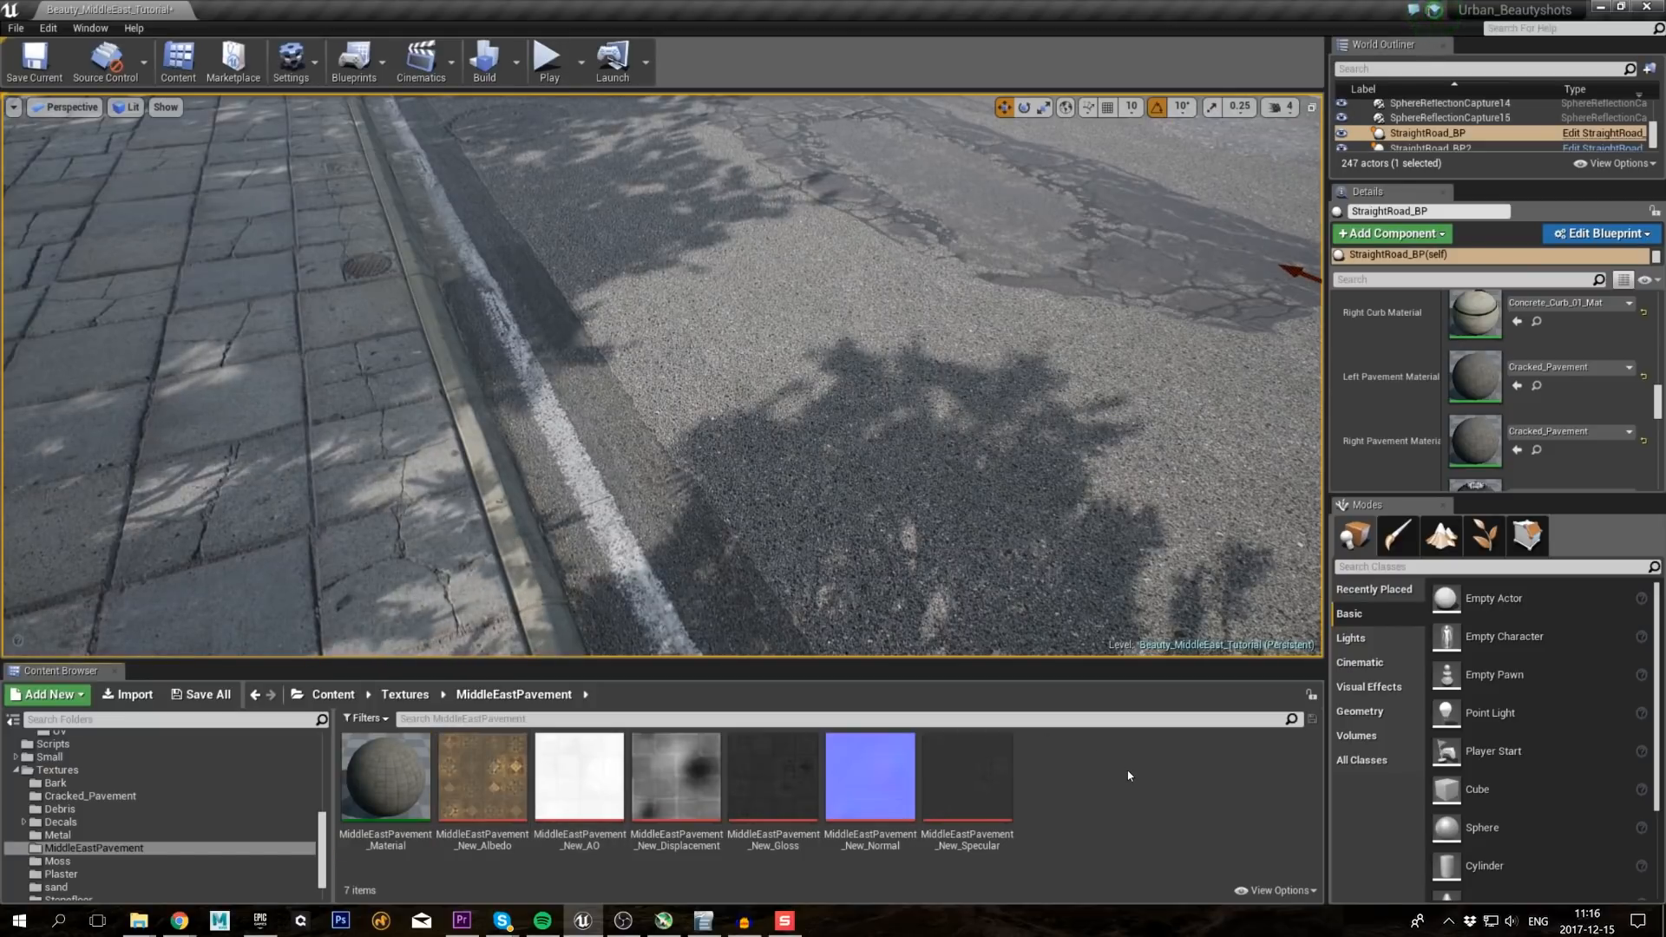
Step: Replace the texture maps in MiddleEastPavement_Material with the MiddleEastPavement_New maps, including the albedo and normal
double_click(386, 777)
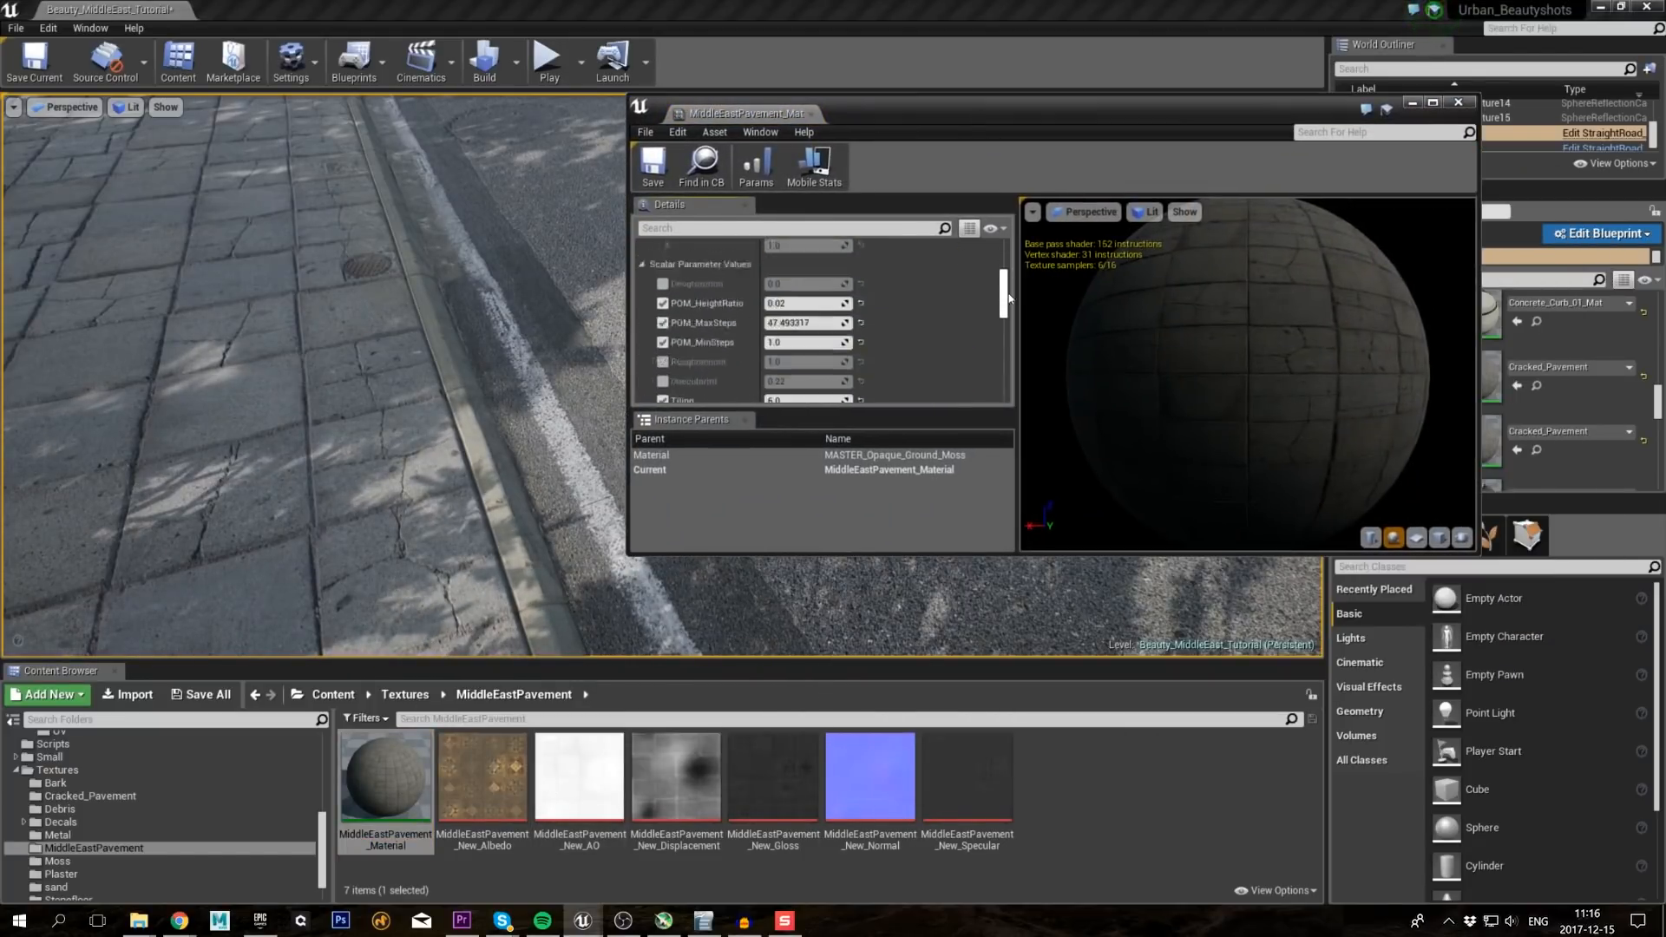
drag(1009, 299, 1008, 314)
drag(482, 777, 816, 286)
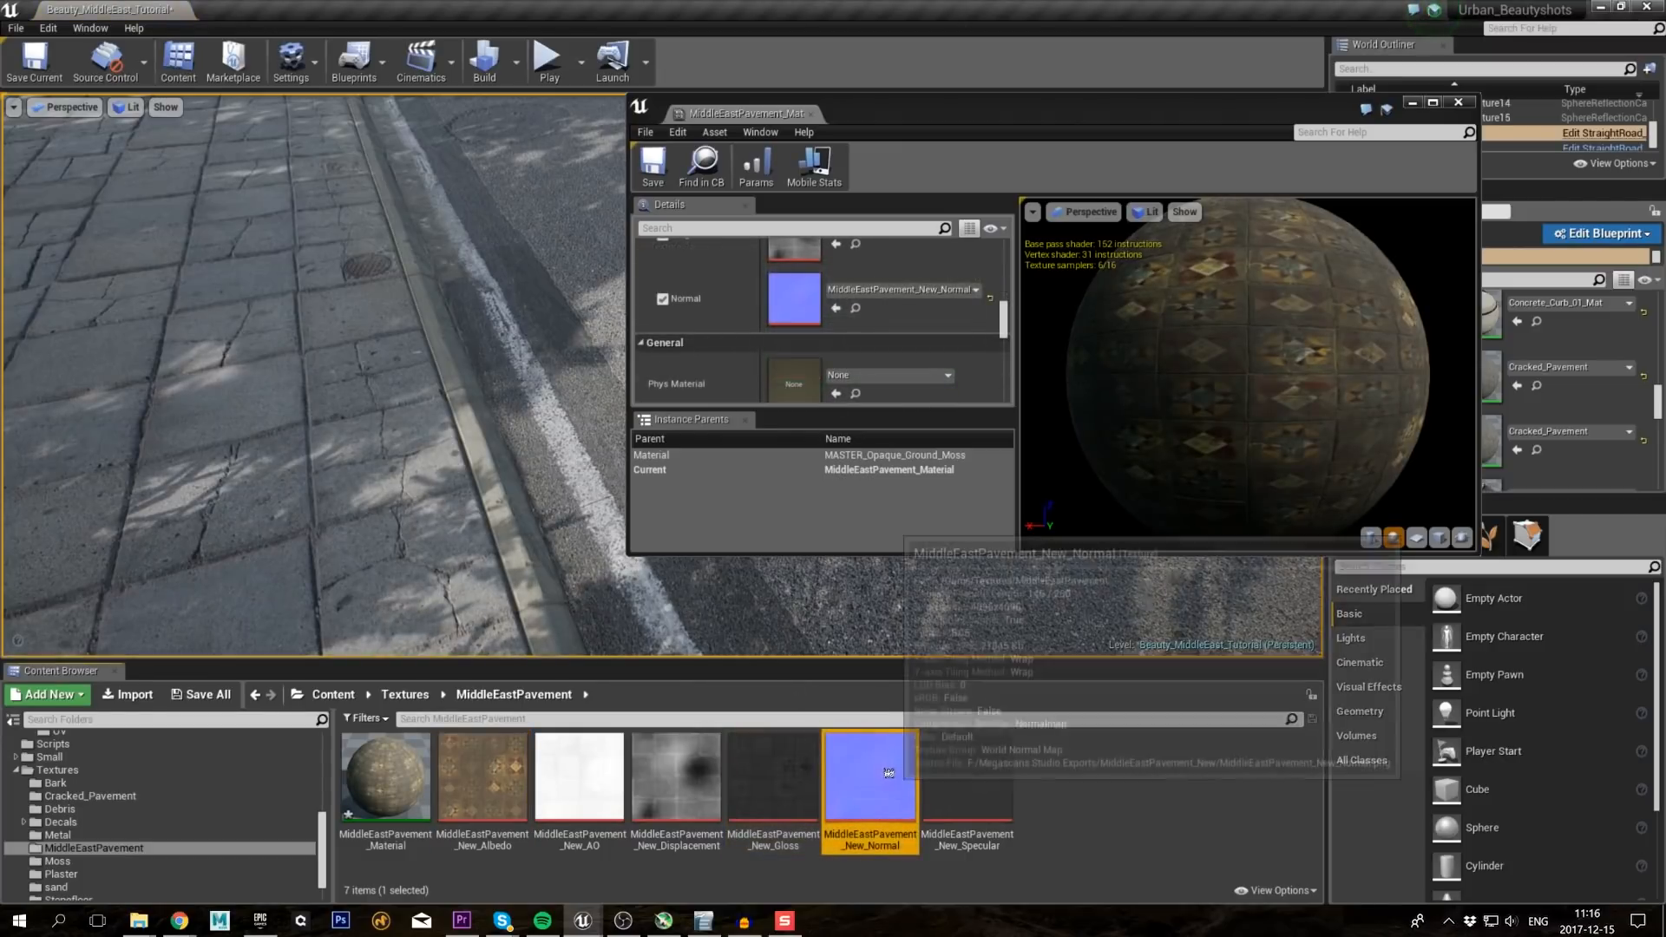
Step: Inspect the MiddleEastPavement_New_Normal texture and its compression, level of detail and texture settings
double_click(888, 773)
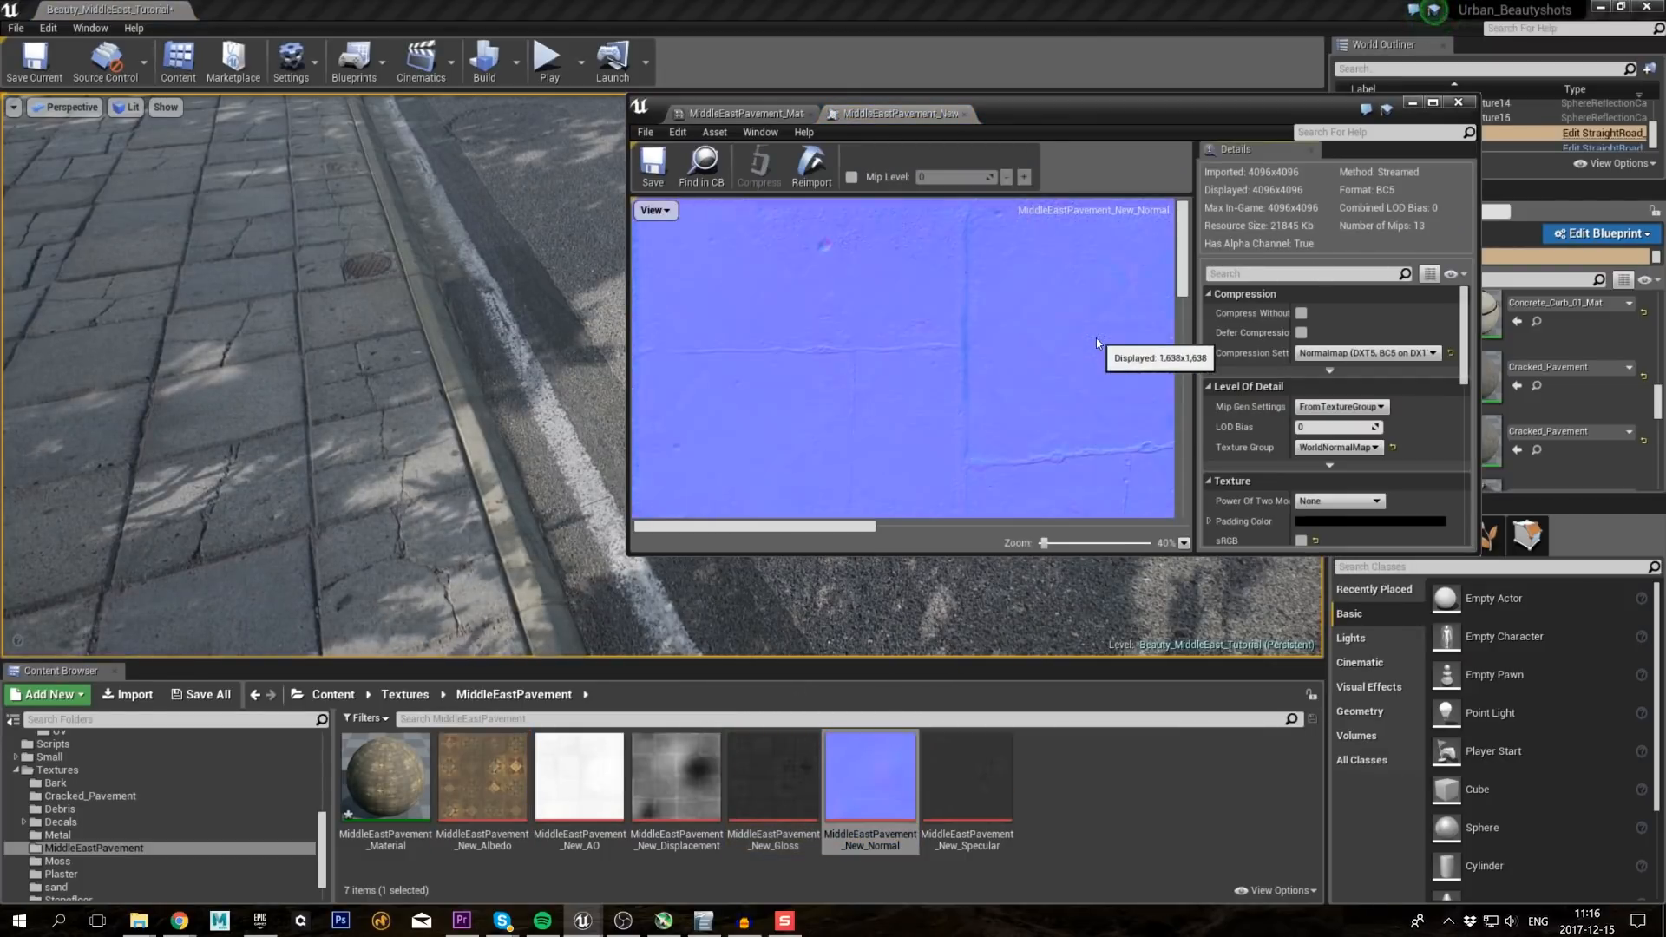
scroll(1096, 339, down, 4)
scroll(960, 341, up, 4)
drag(1182, 315, 1184, 390)
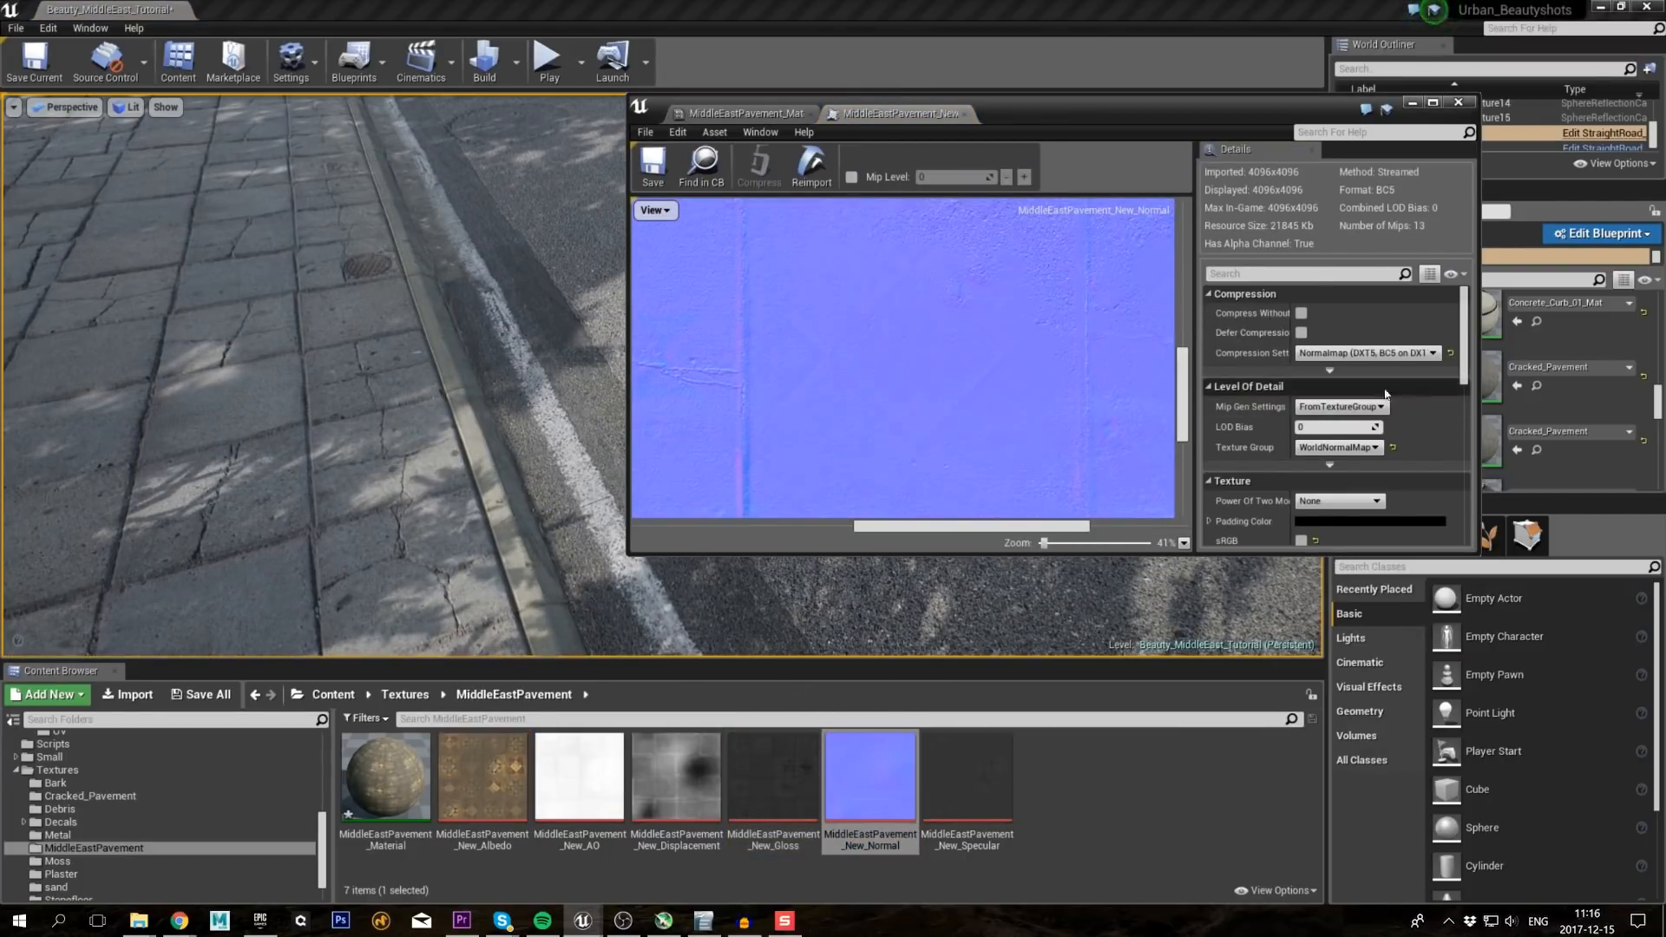
scroll(1386, 394, down, 4)
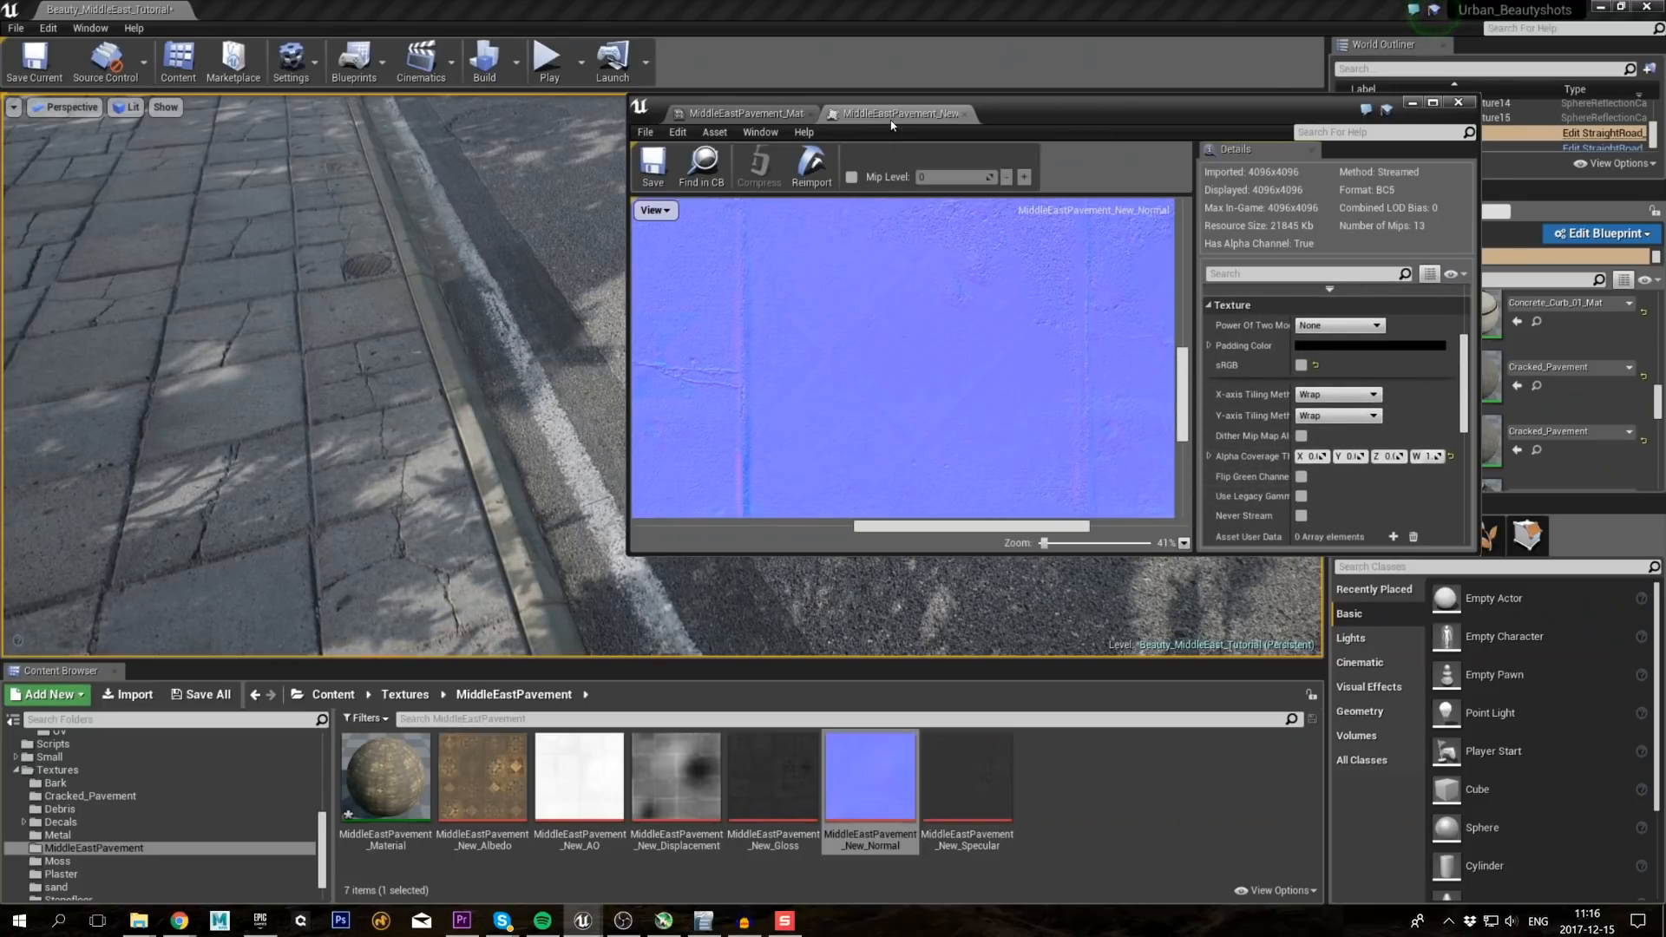
click(969, 113)
click(1459, 102)
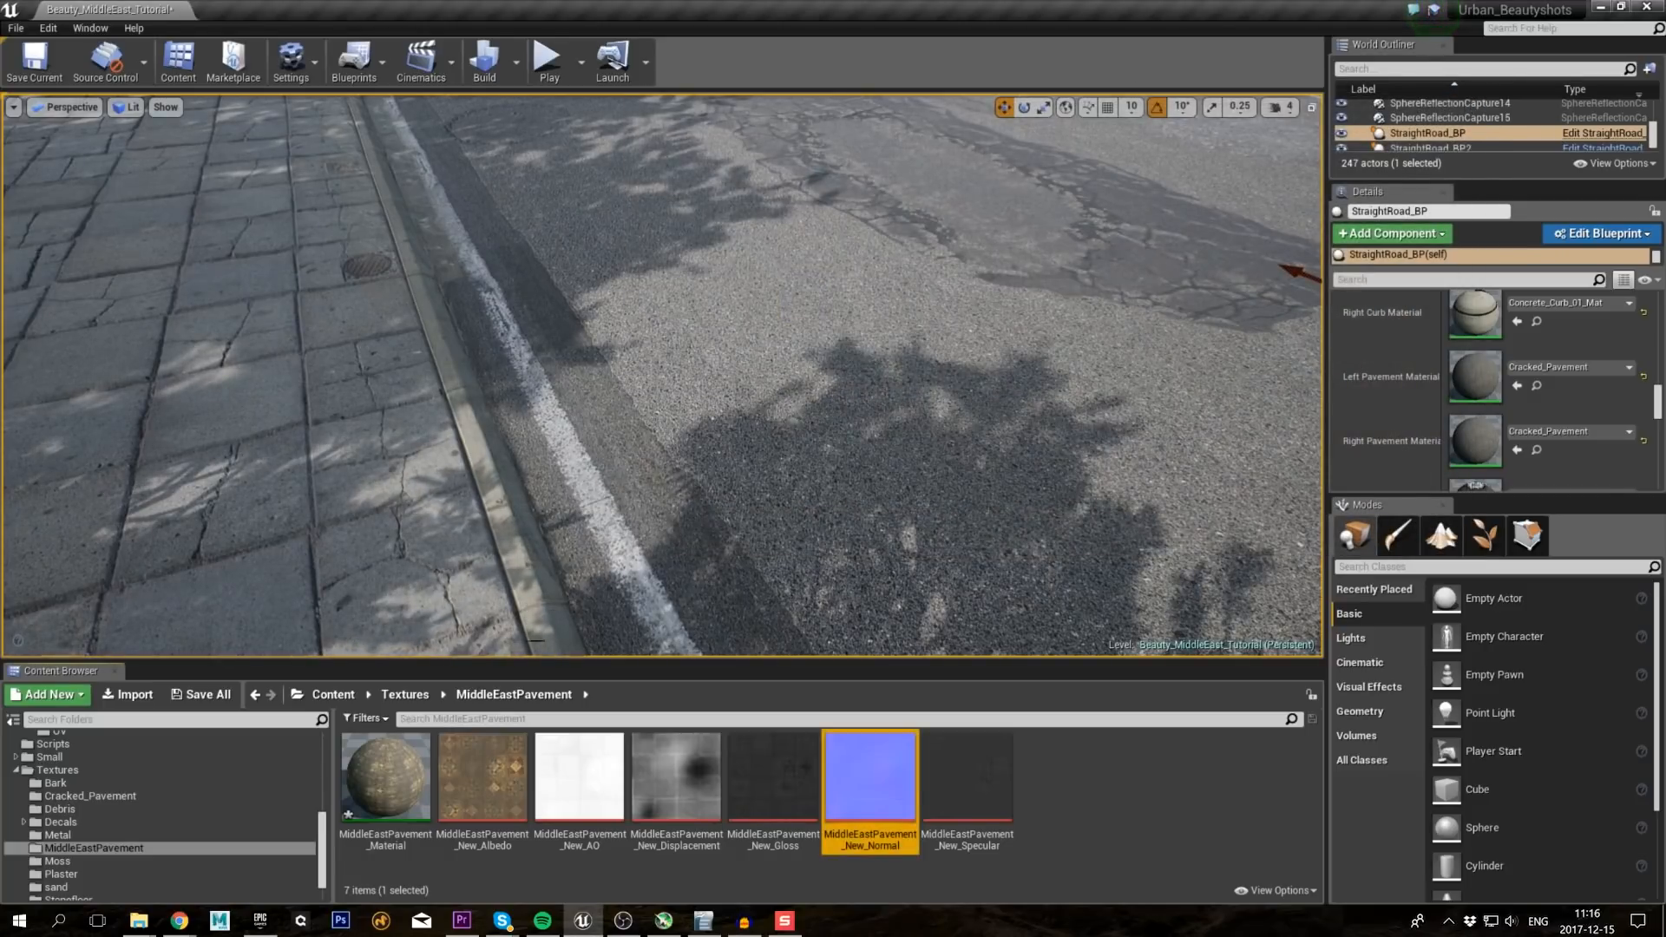
Step: Assign MiddleEastPavement_Material as the left and right pavement material of StraightRoad_BP, and deselect the road
drag(385, 775, 1476, 440)
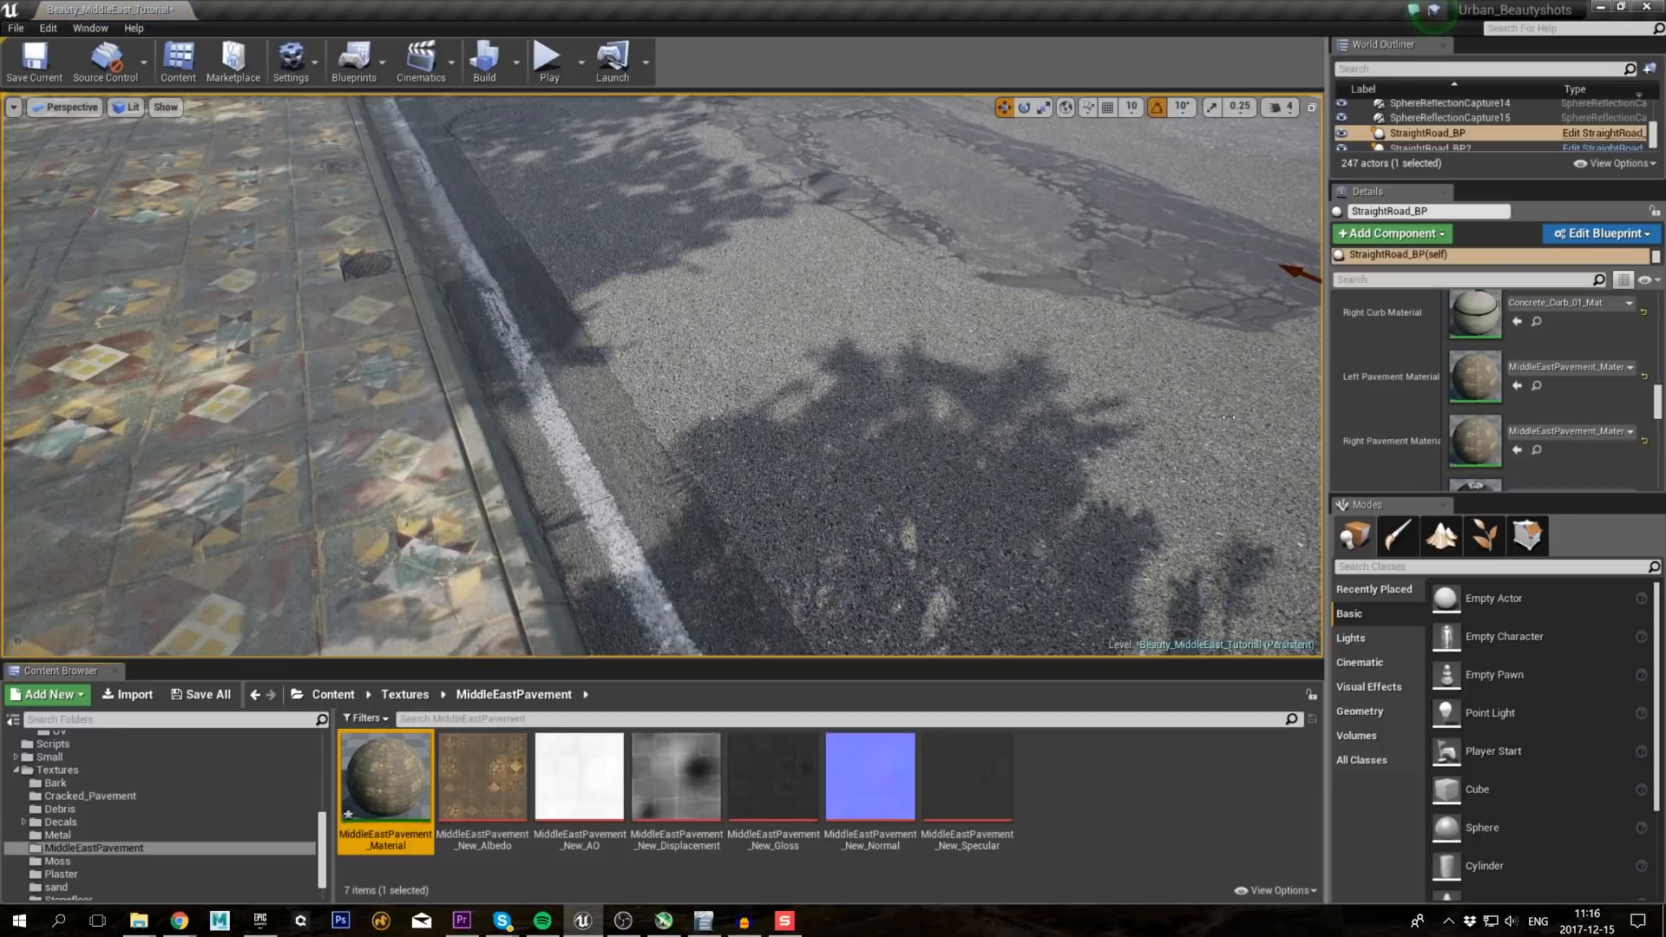
click(1229, 416)
key(Escape)
right_drag(771, 419, 737, 451)
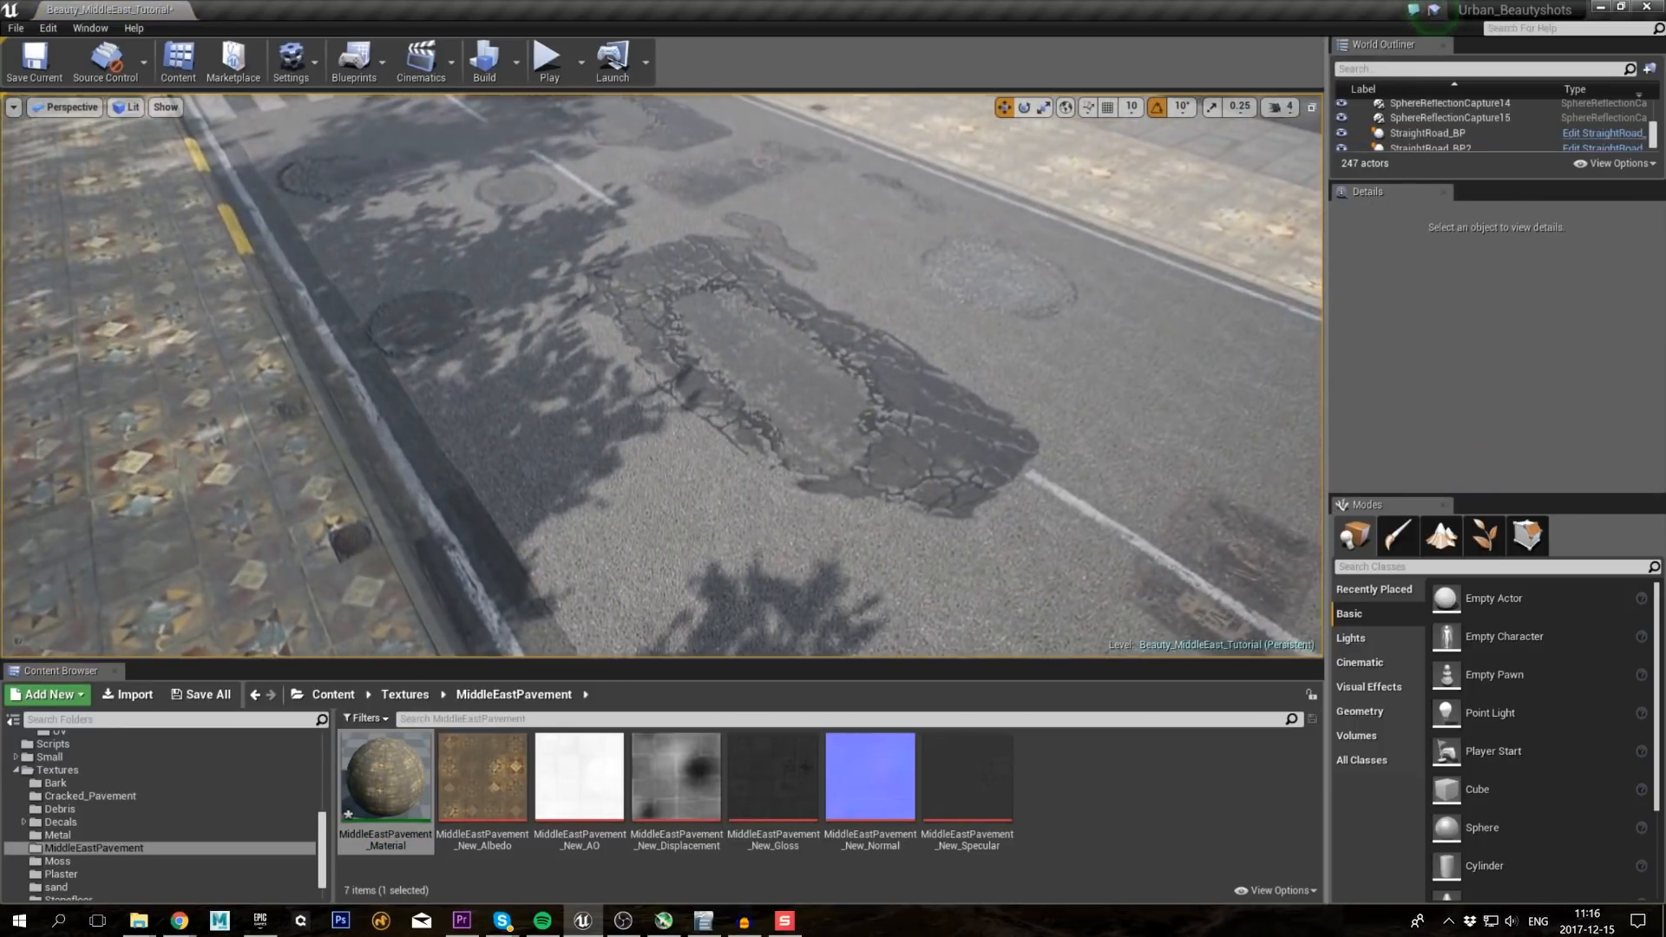
right_drag(1159, 568, 1129, 590)
Step: Duplicate the side stripe decals' Decal_01_Inst material as SideStripe_Yellow and assign it to all actors from Decal_01_Inst5 through Decal_01_Inst69
scroll(1445, 139, up, 15)
click(1445, 139)
scroll(1445, 139, down, 8)
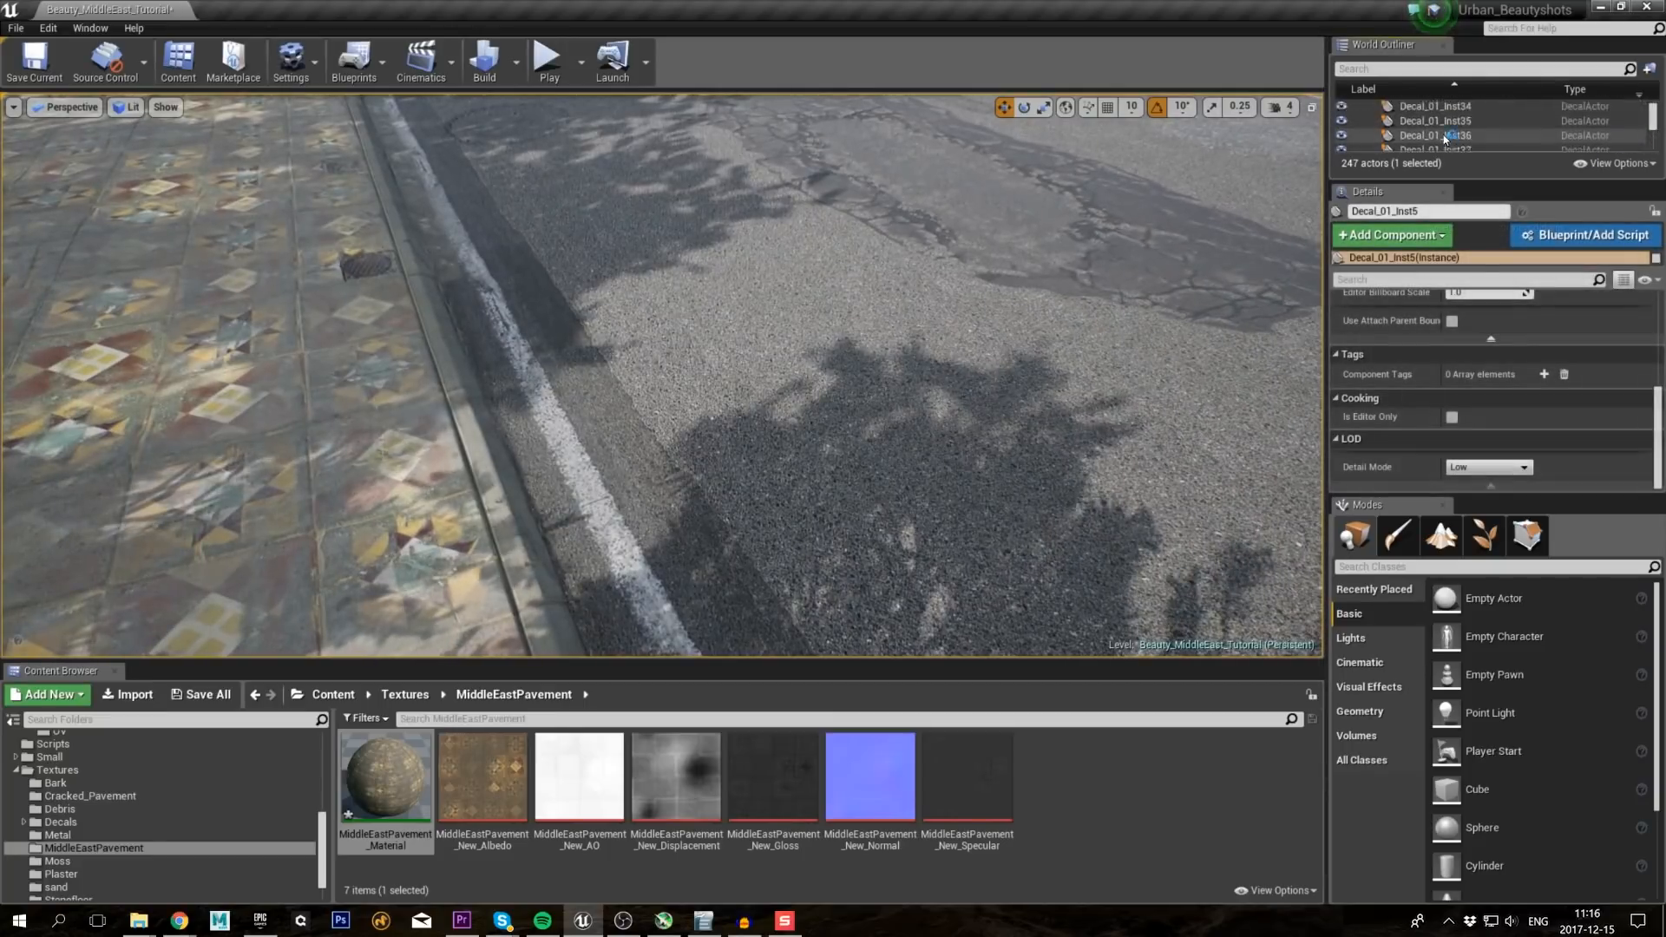
scroll(1445, 139, down, 10)
shift+click(1445, 122)
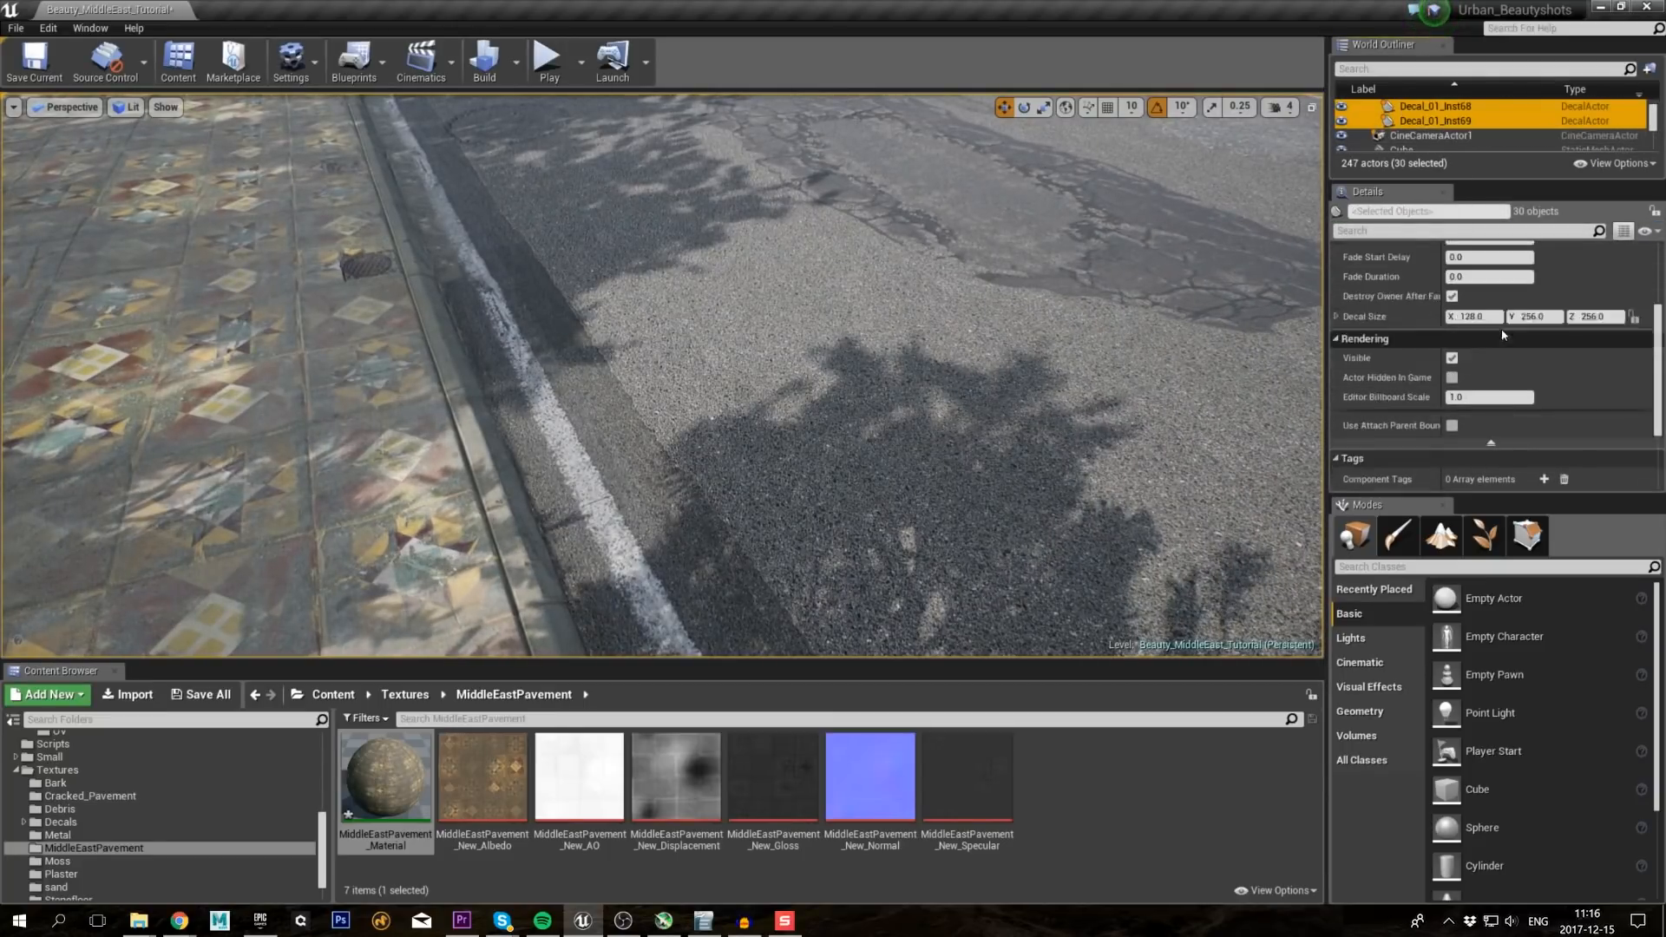
scroll(1503, 334, up, 4)
click(1536, 342)
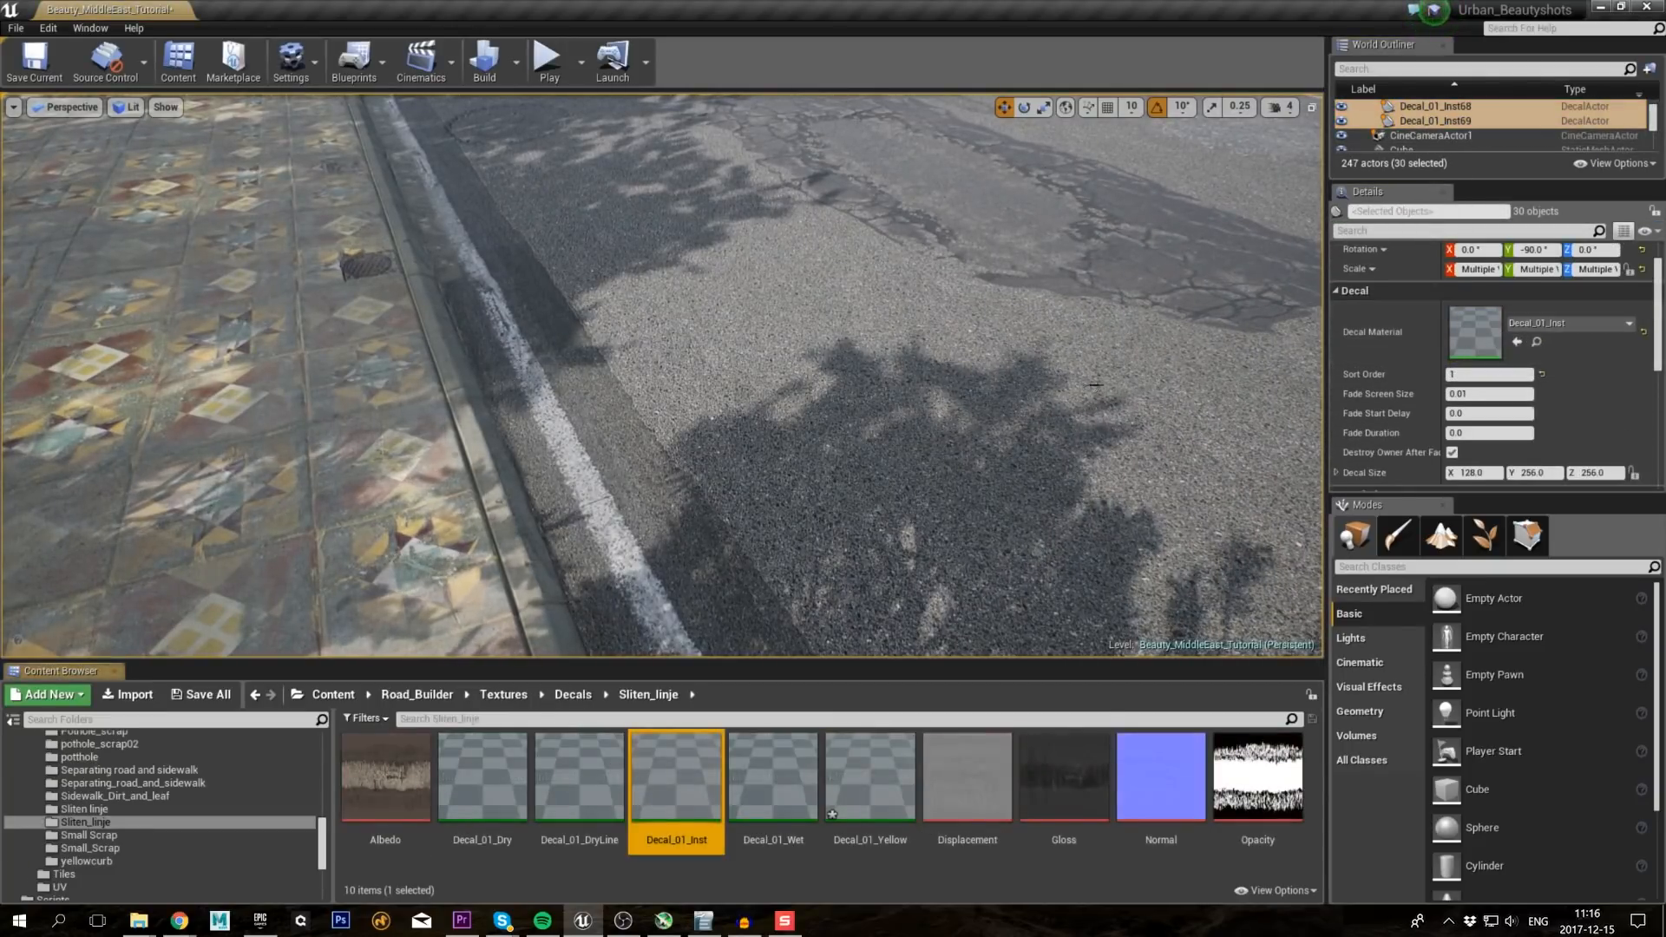
key(ctrl+w)
text(SideStripe_Yellow)
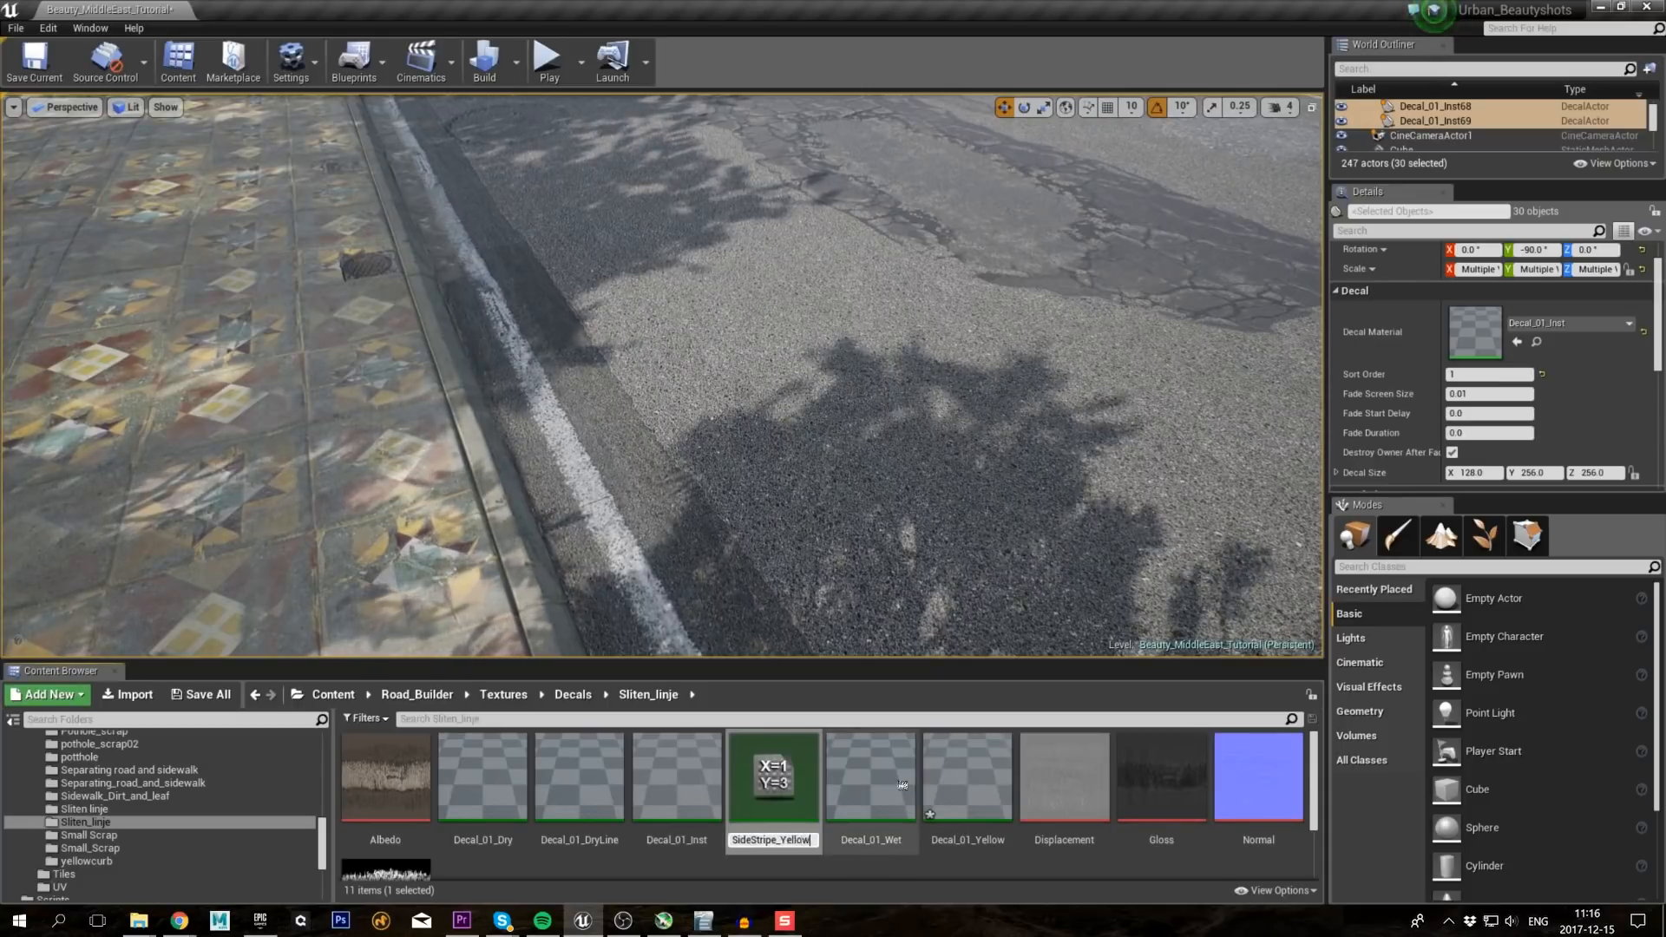
key(Return)
click(1515, 341)
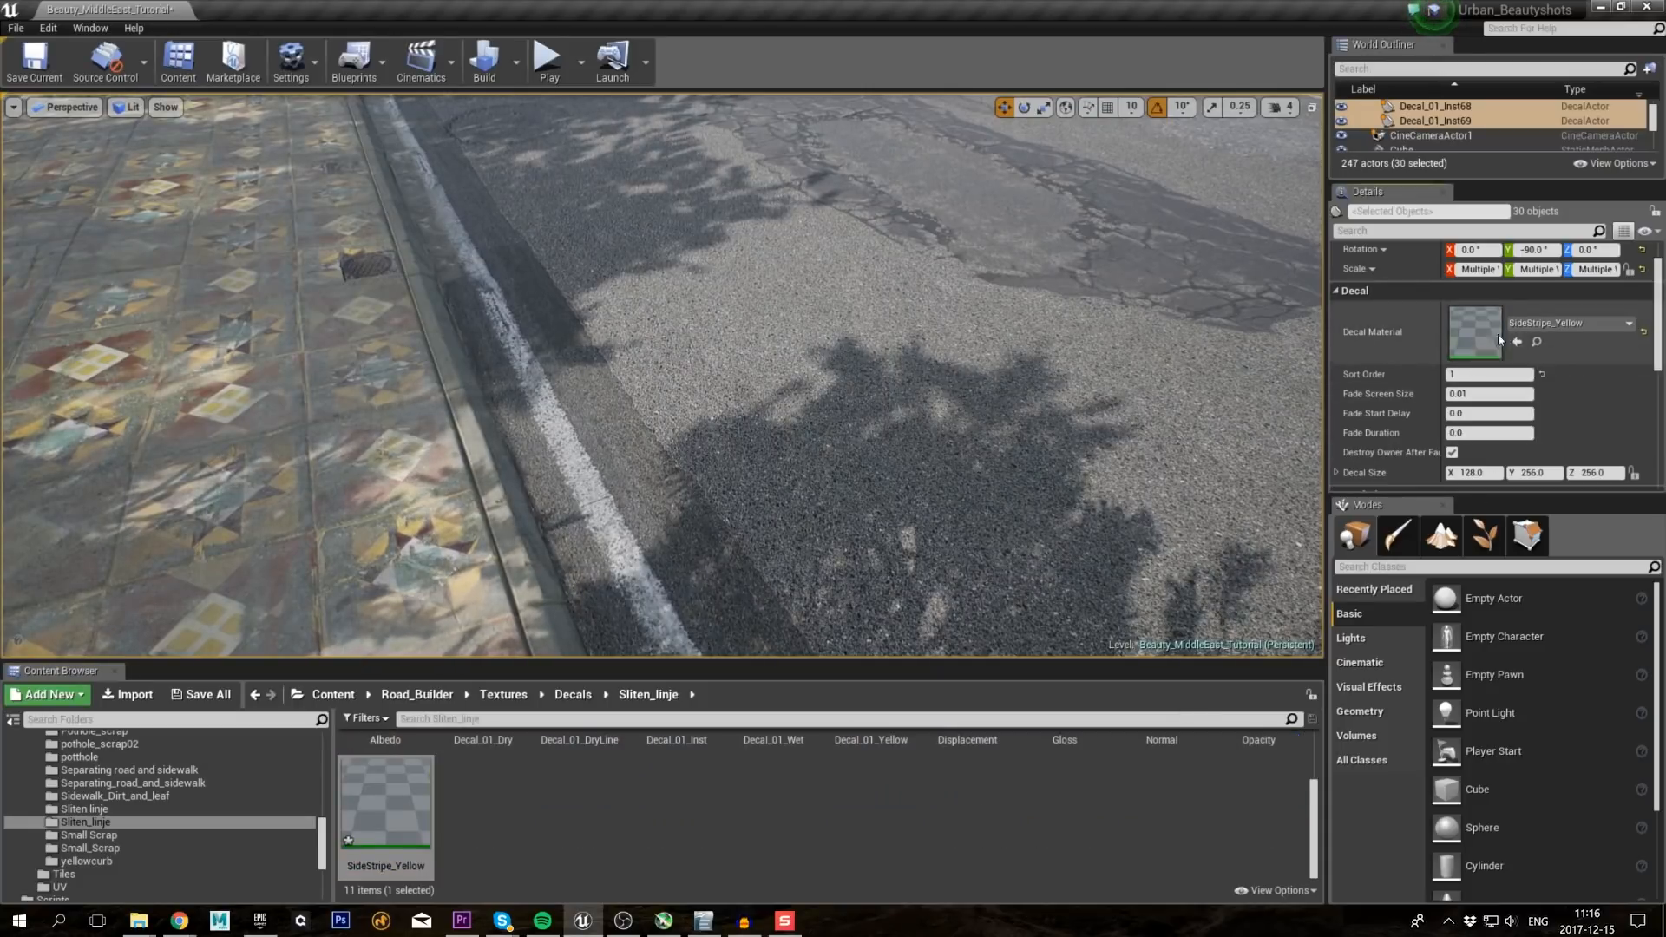
Step: Enable the Tint parameter of SideStripe_Yellow and set it to a yellow with saturation 0.855 and value 0.705
double_click(1498, 333)
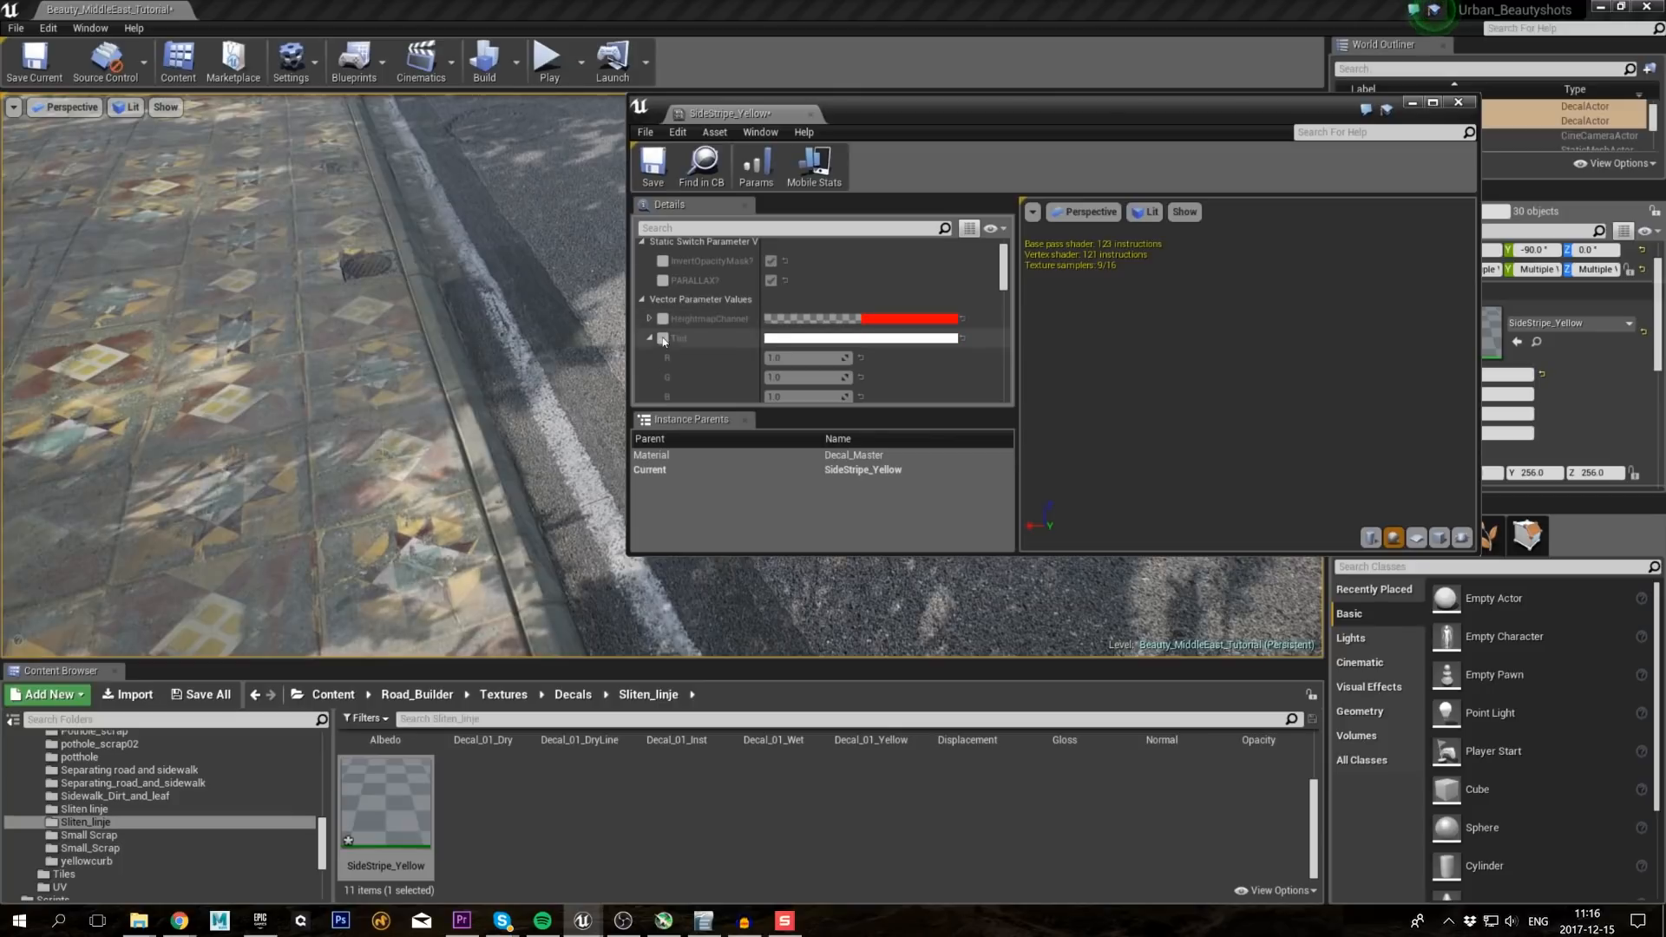
click(663, 339)
click(859, 338)
drag(918, 473, 946, 519)
click(991, 416)
click(1026, 441)
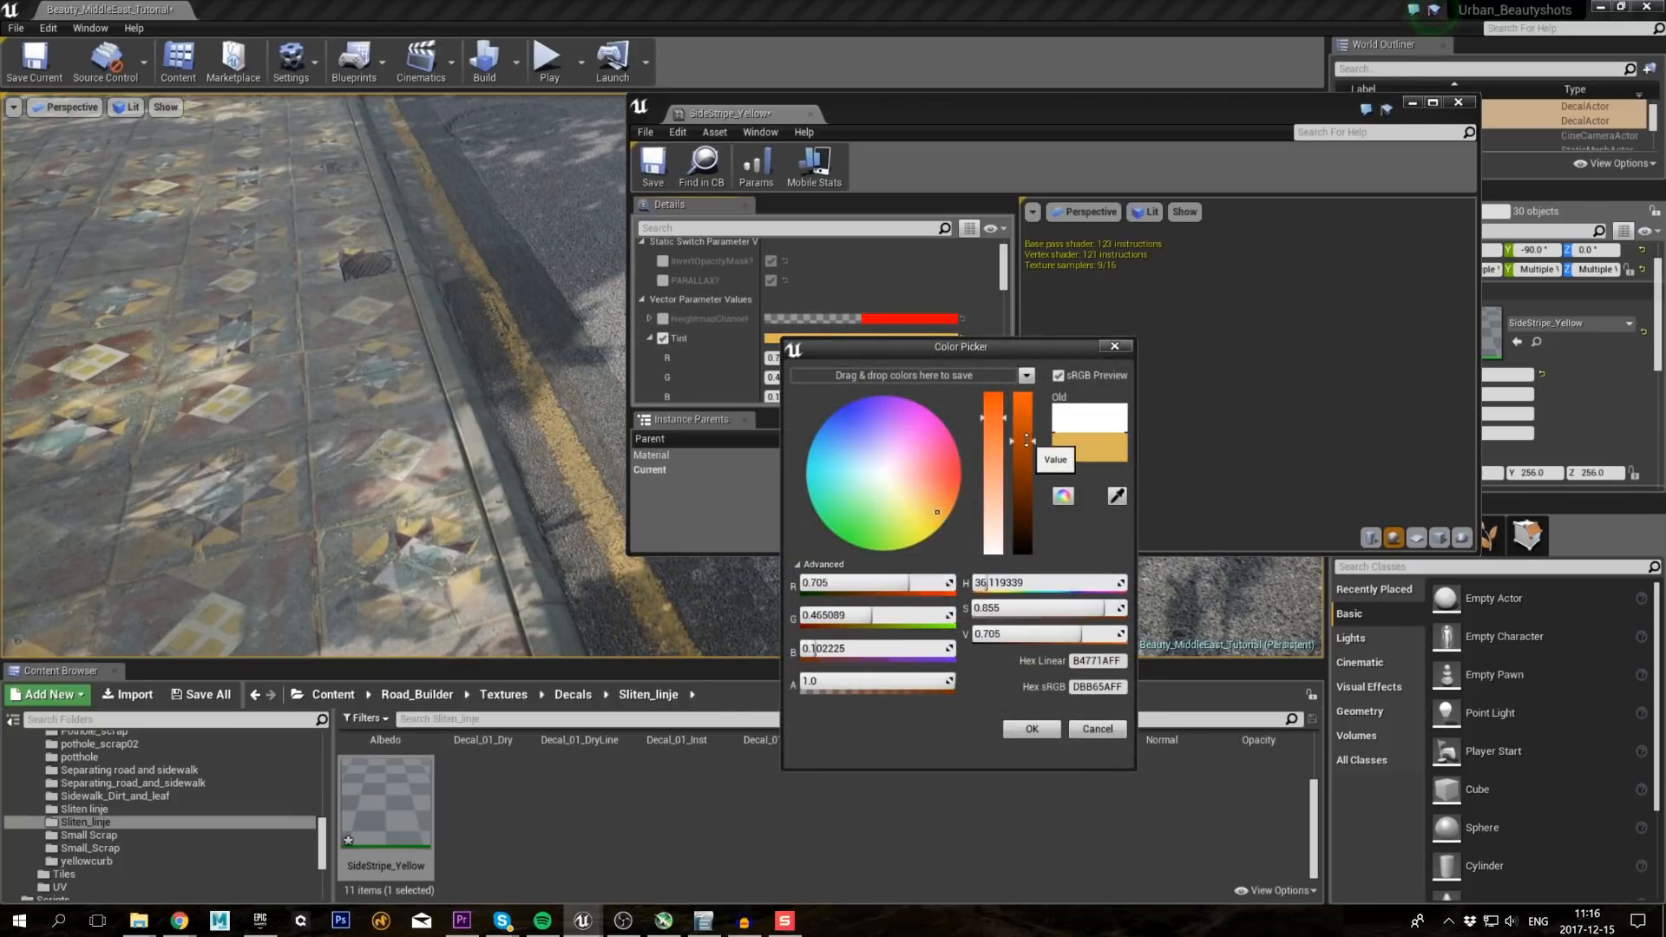
click(1114, 347)
click(1458, 101)
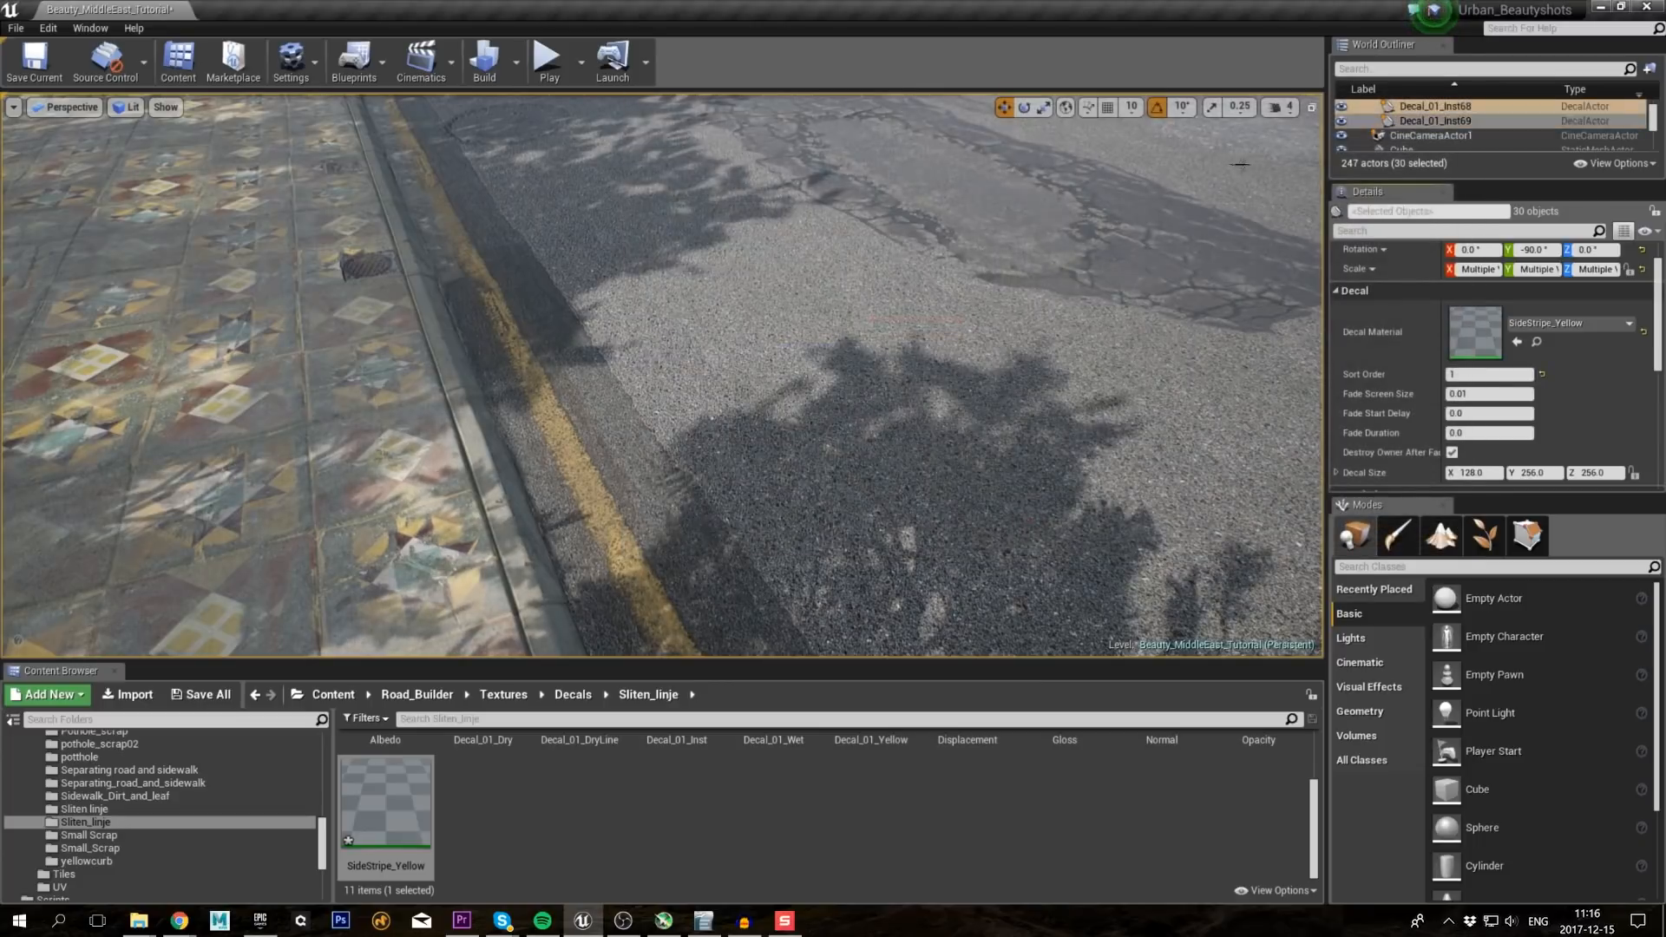
Step: Set the road material of StraightRoad_BP to Asphalt_01_Dry
click(1241, 164)
scroll(1535, 425, down, 5)
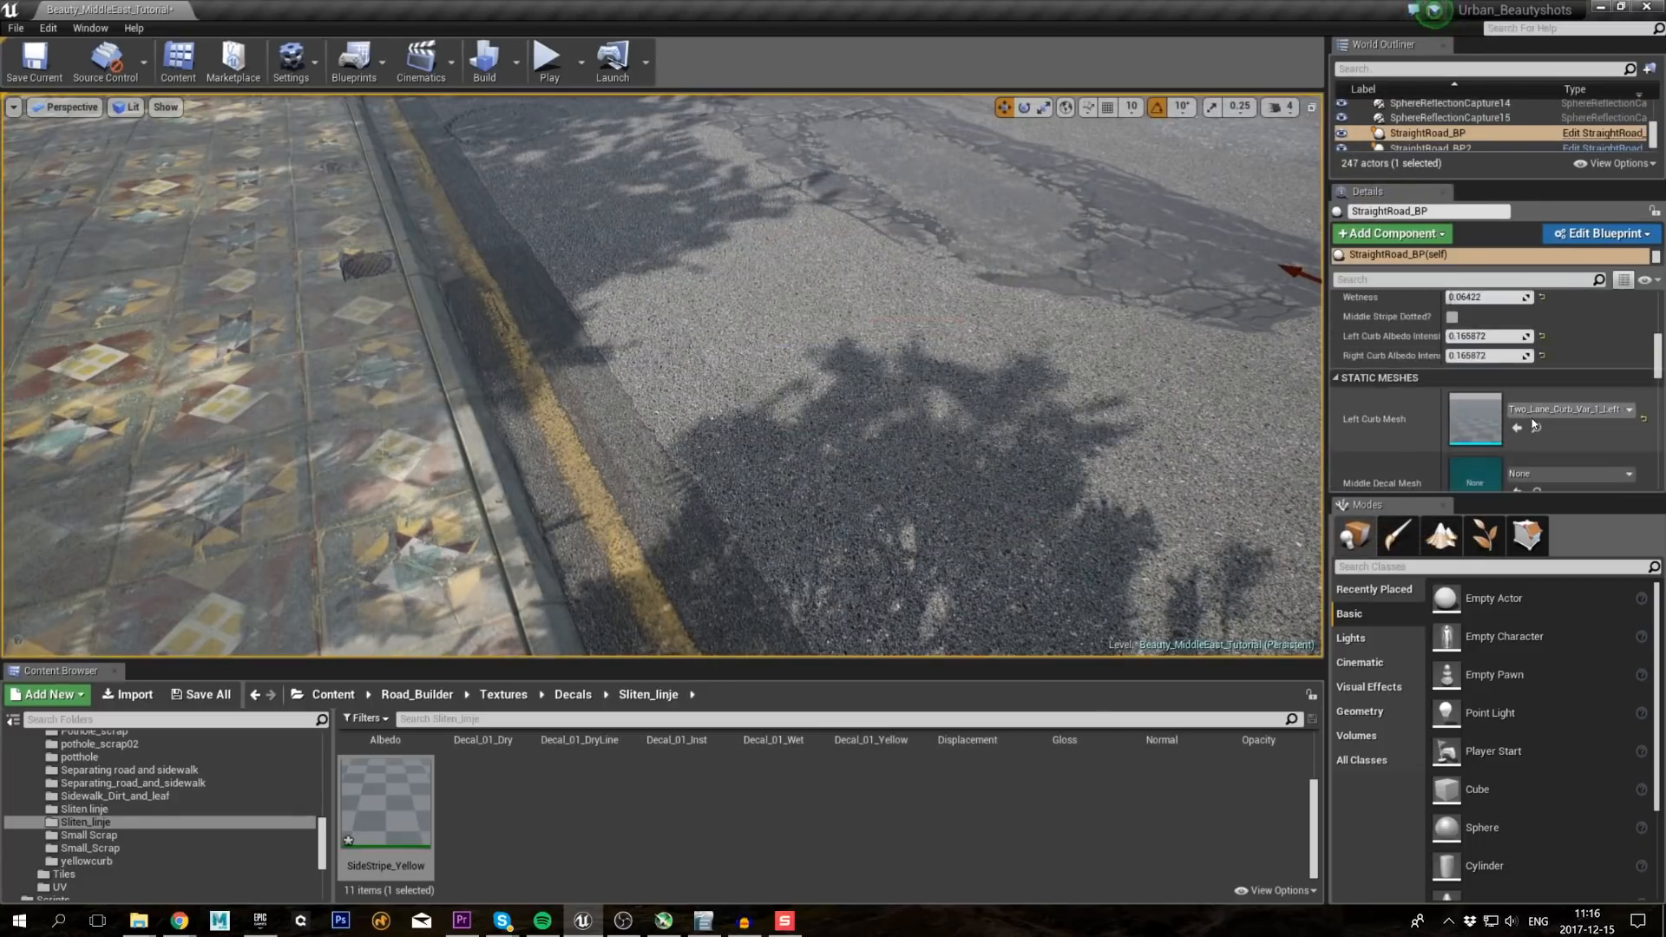
scroll(1534, 425, down, 5)
click(1536, 389)
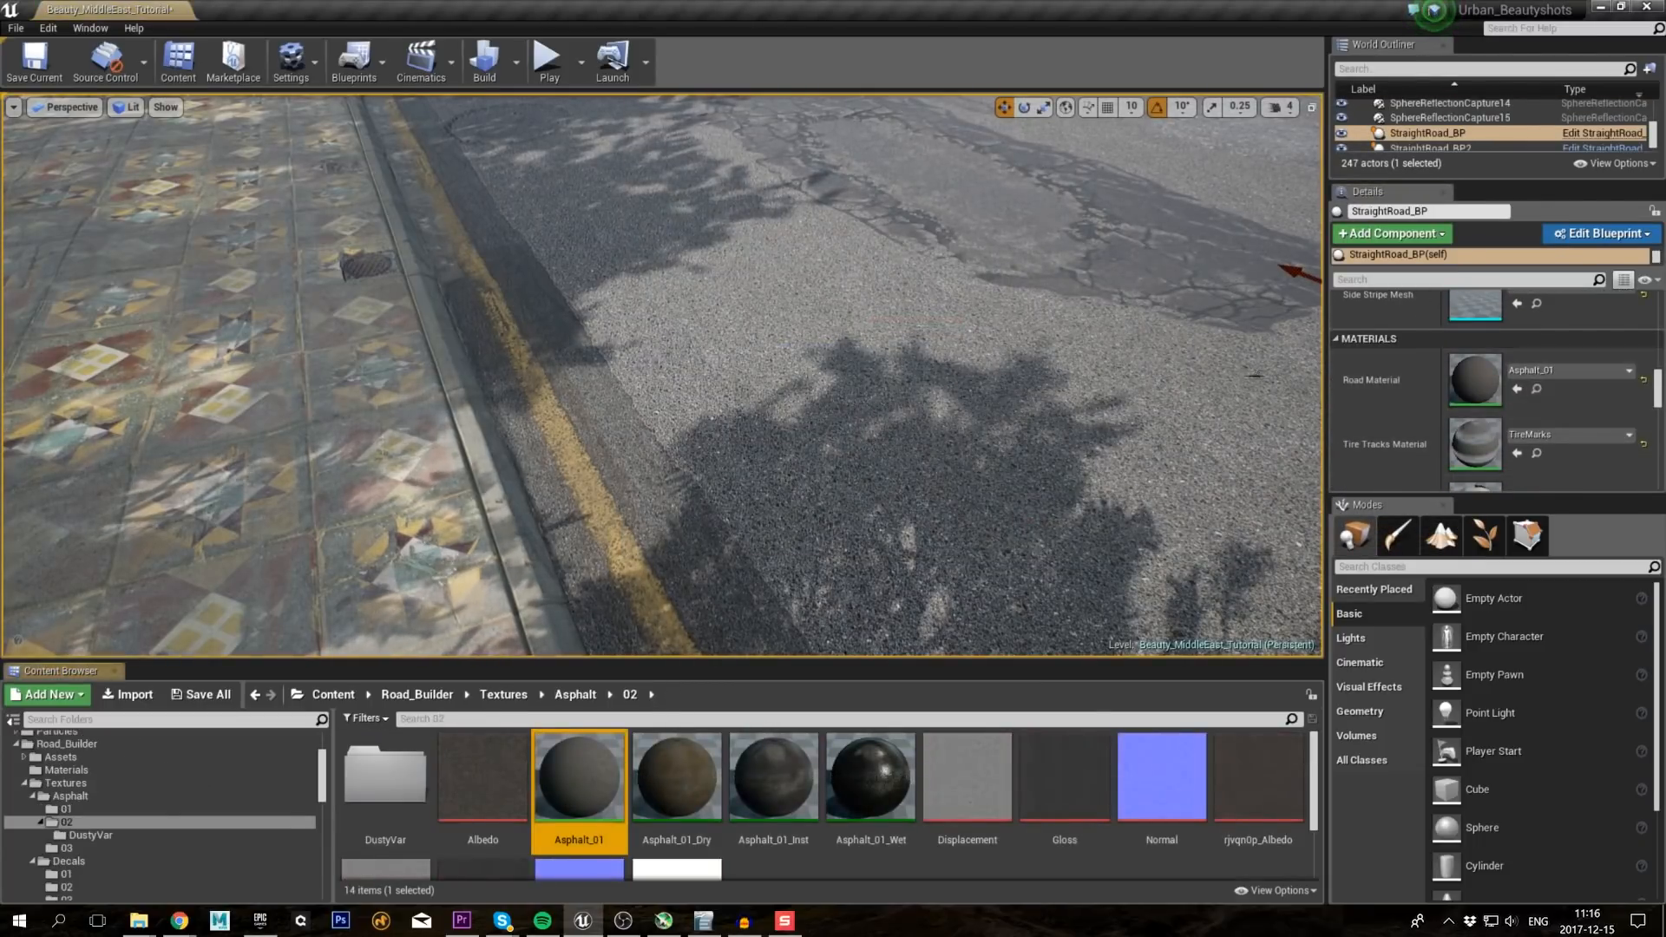
drag(677, 781, 1464, 389)
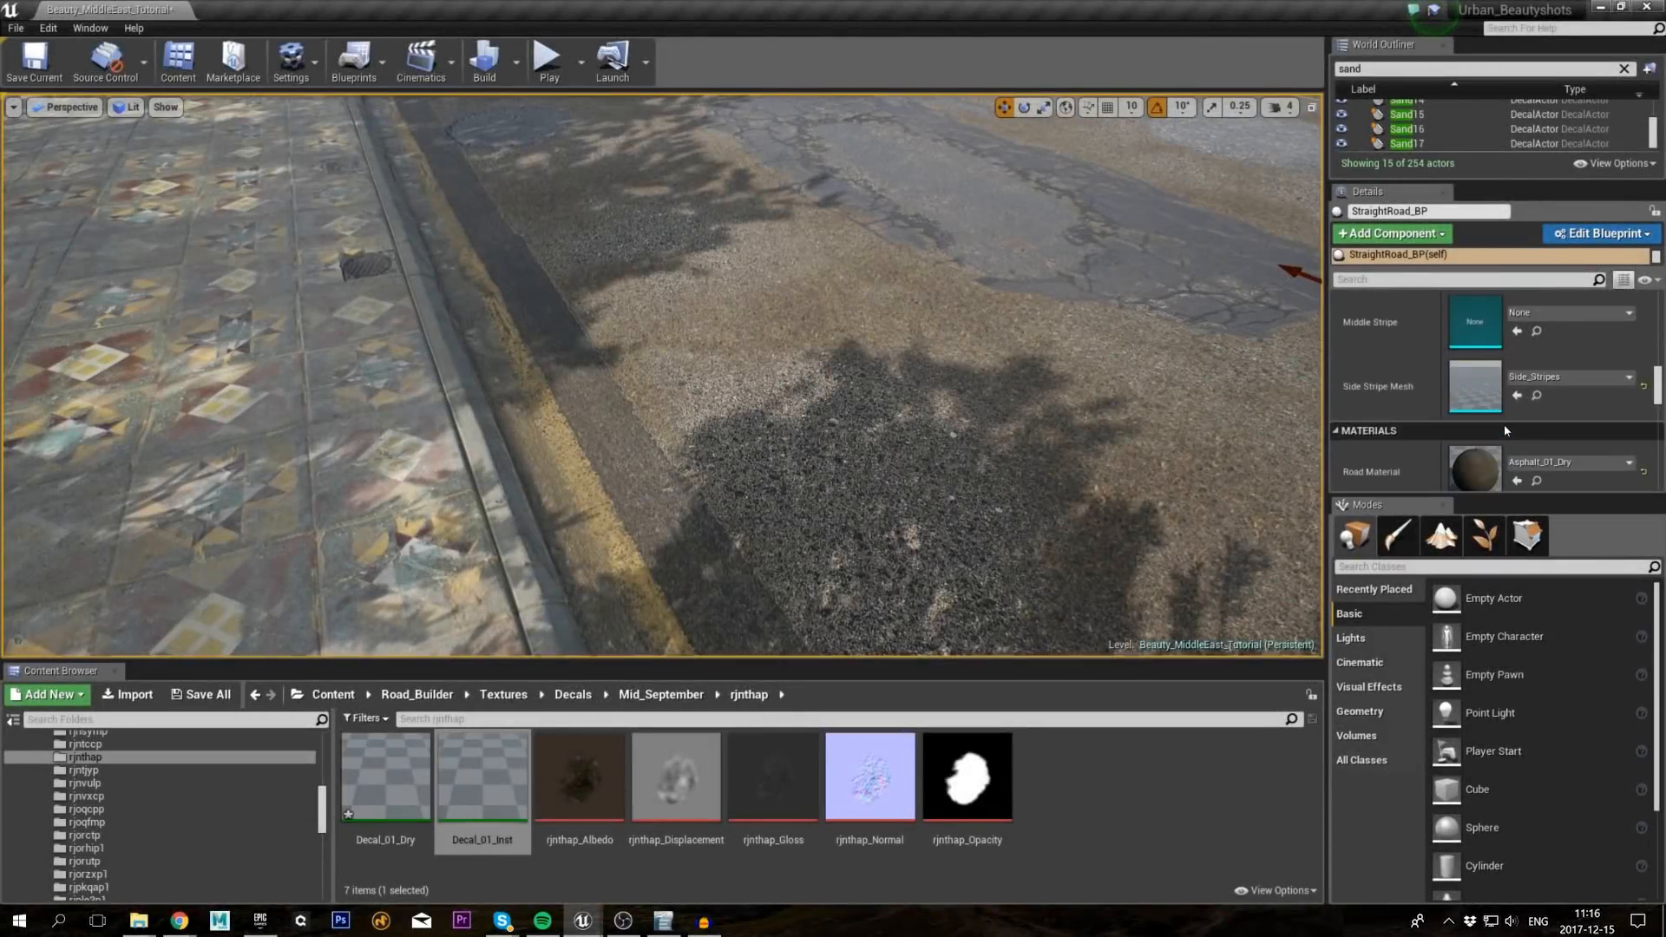
Step: Set the AlbedoTint of MiddleEastPavement_Material to a warm off-white with hue 45, saturation 0.085 and value 0.925
scroll(1503, 425, down, 5)
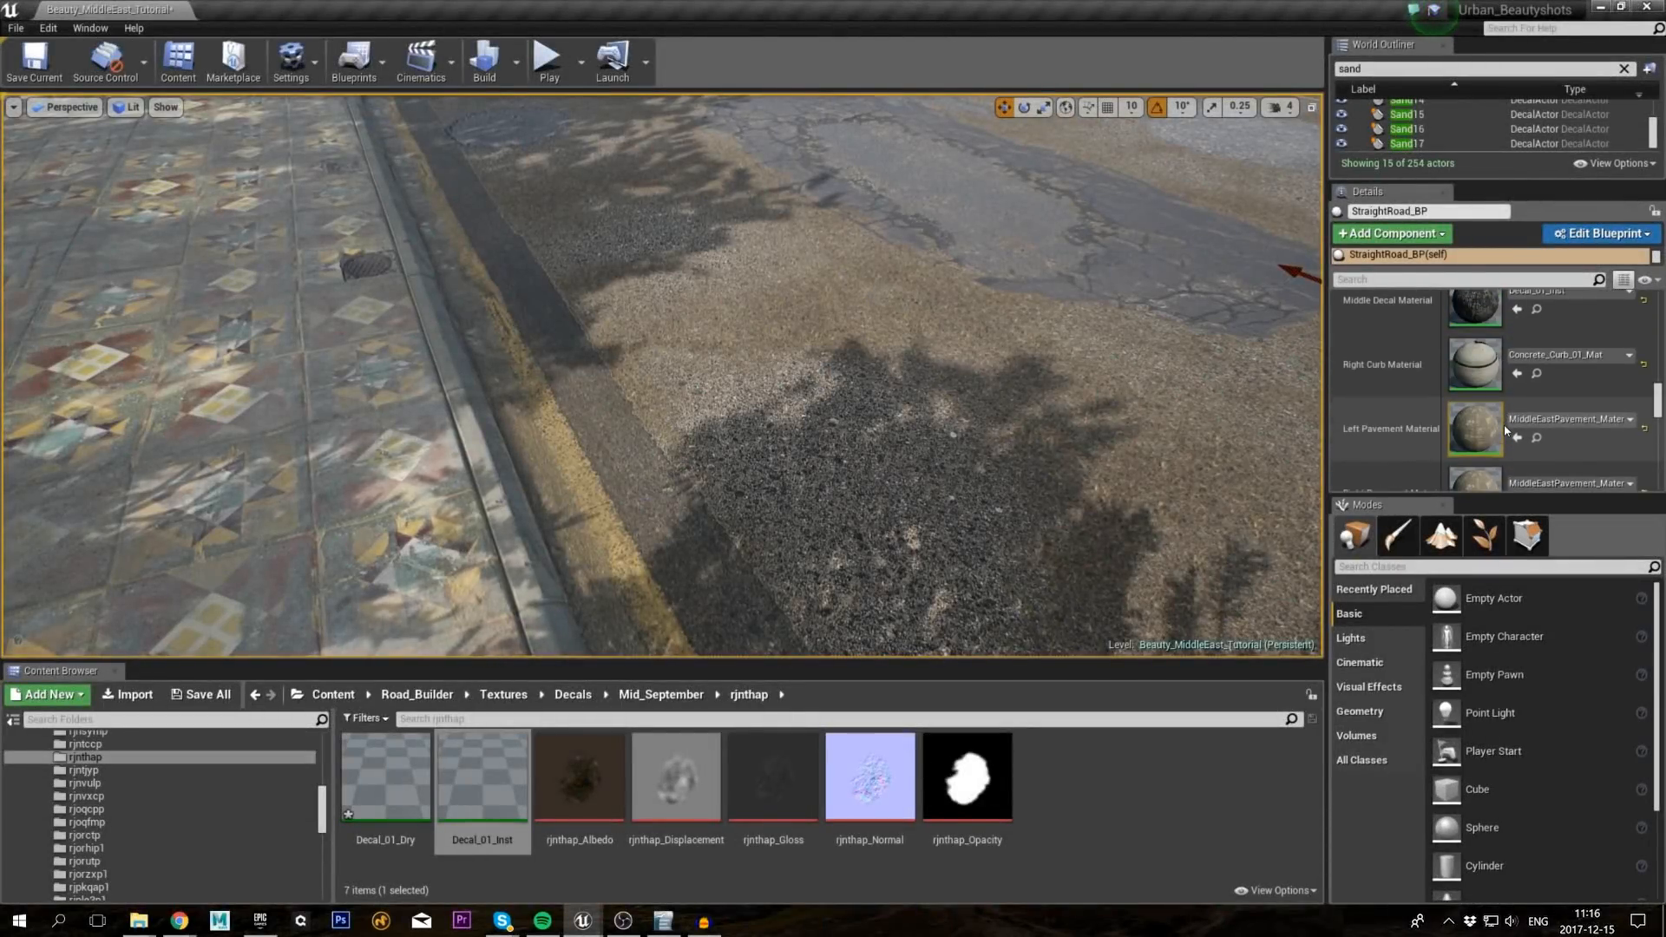
double_click(1504, 424)
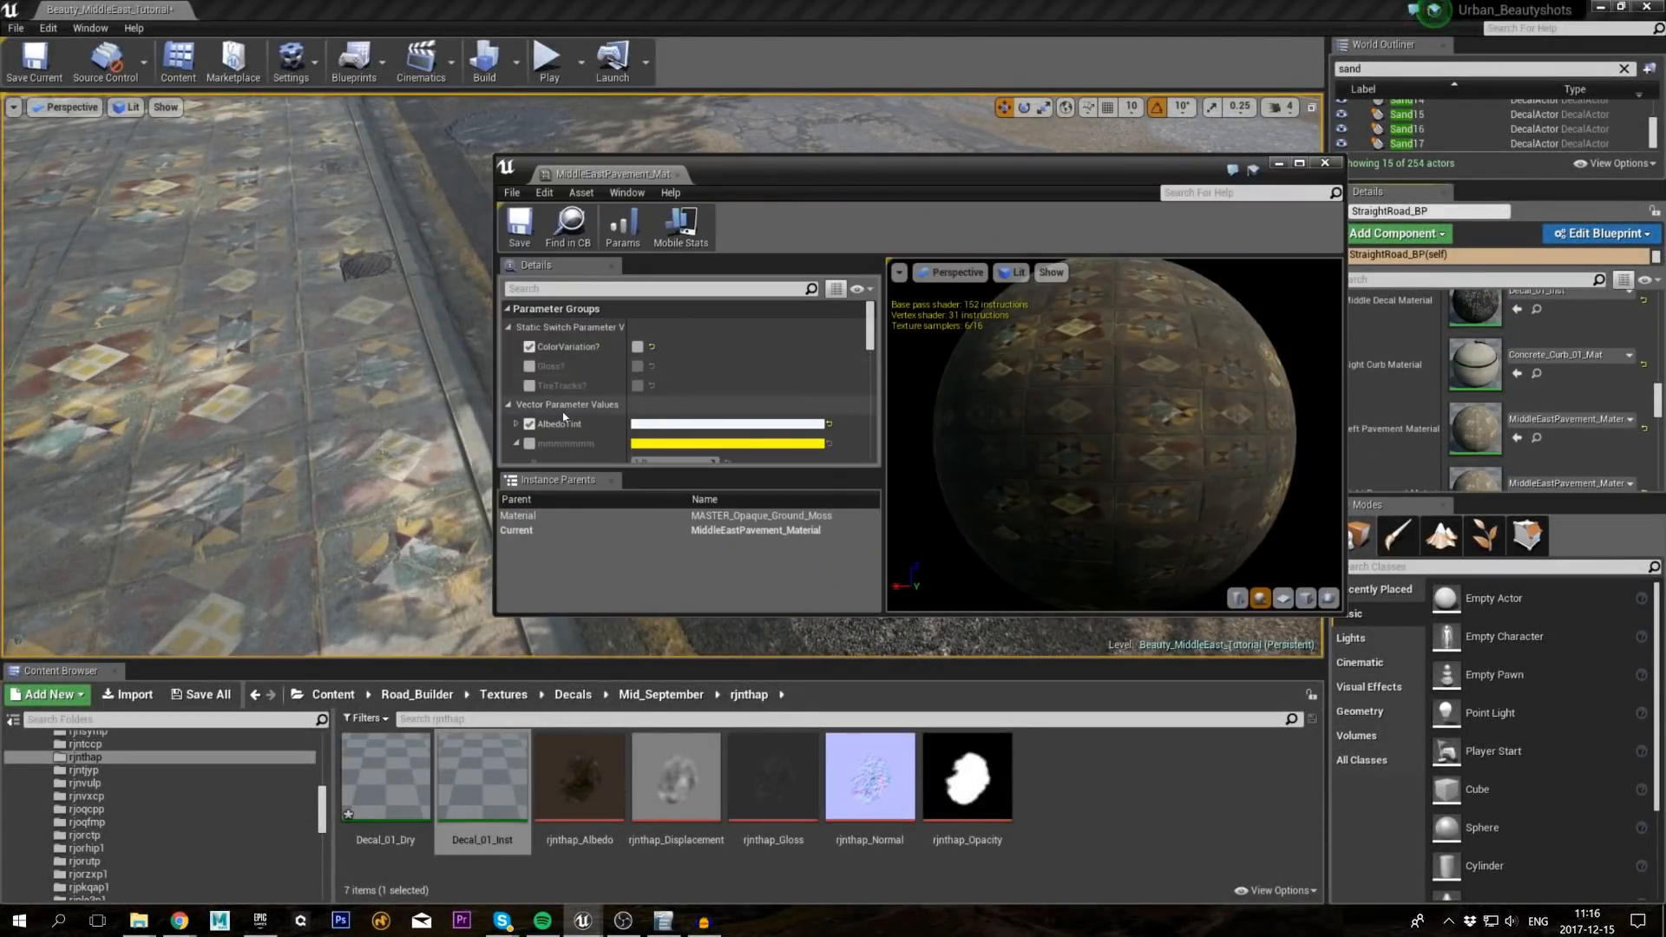
click(652, 425)
drag(857, 610, 869, 659)
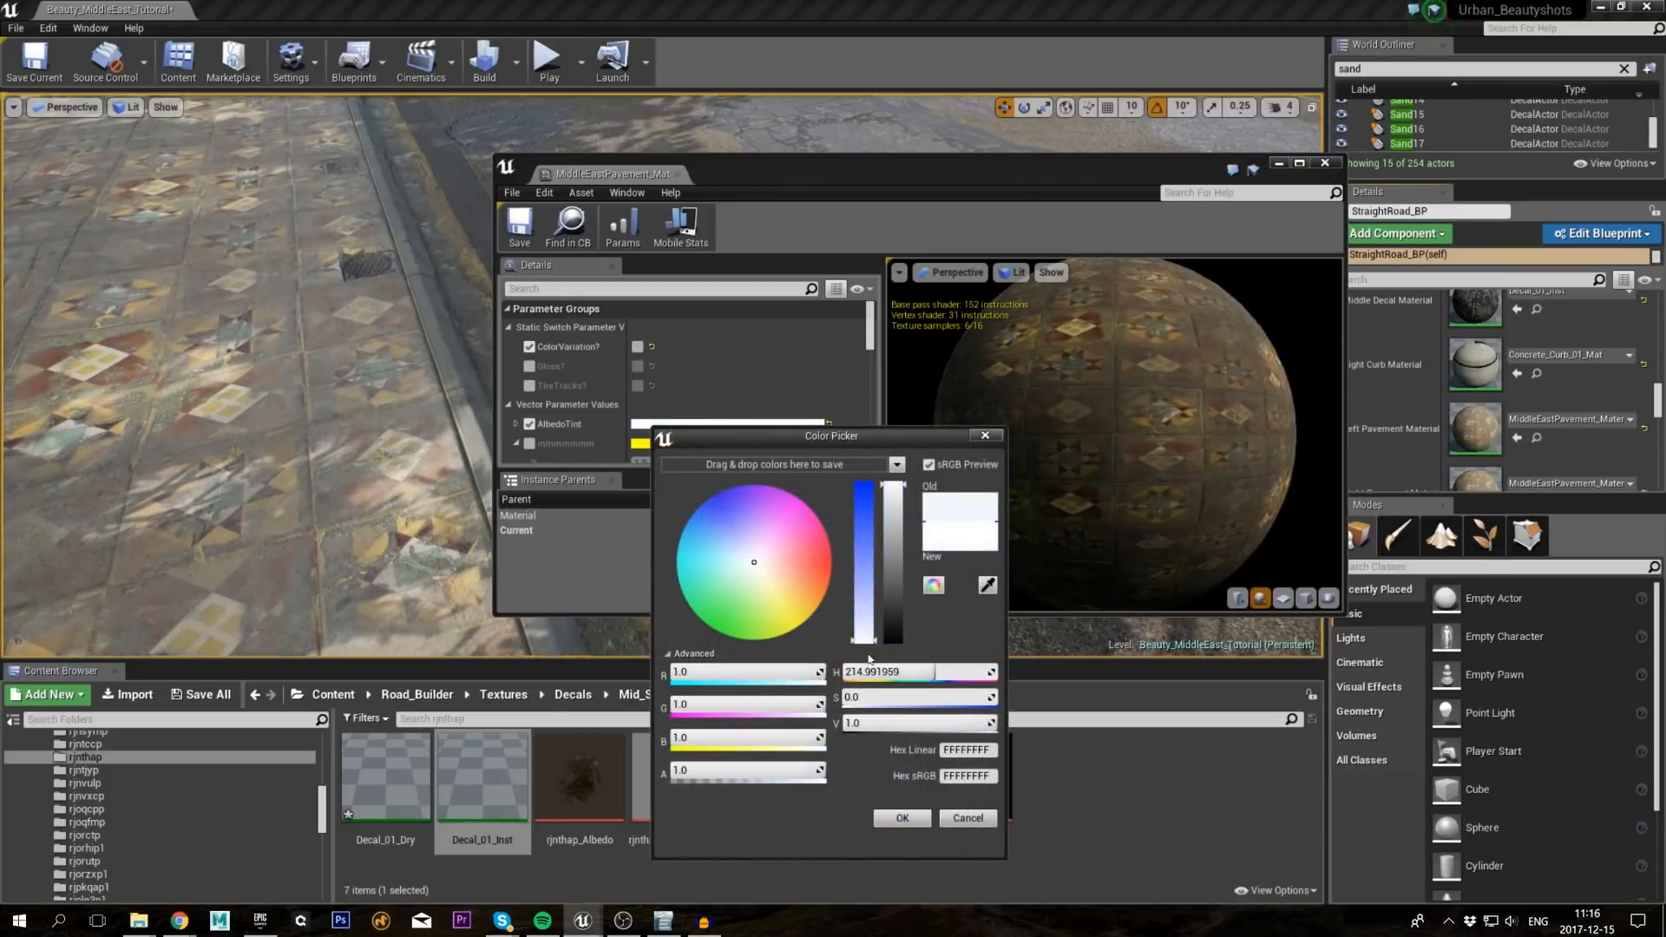
drag(733, 566, 758, 573)
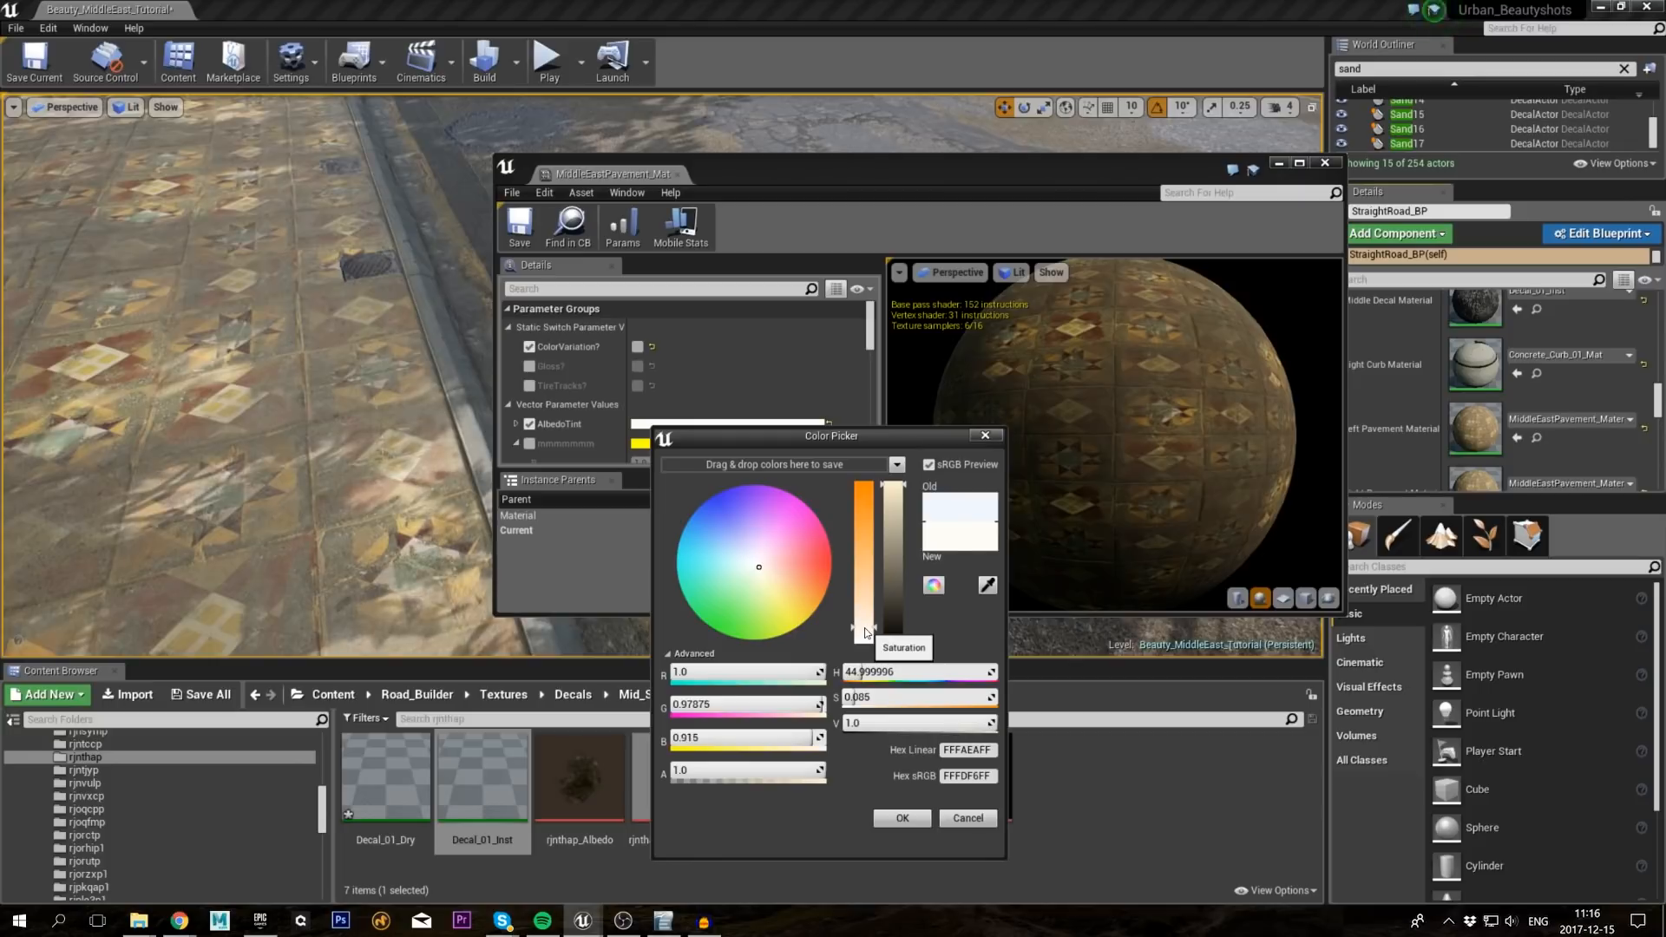
click(985, 435)
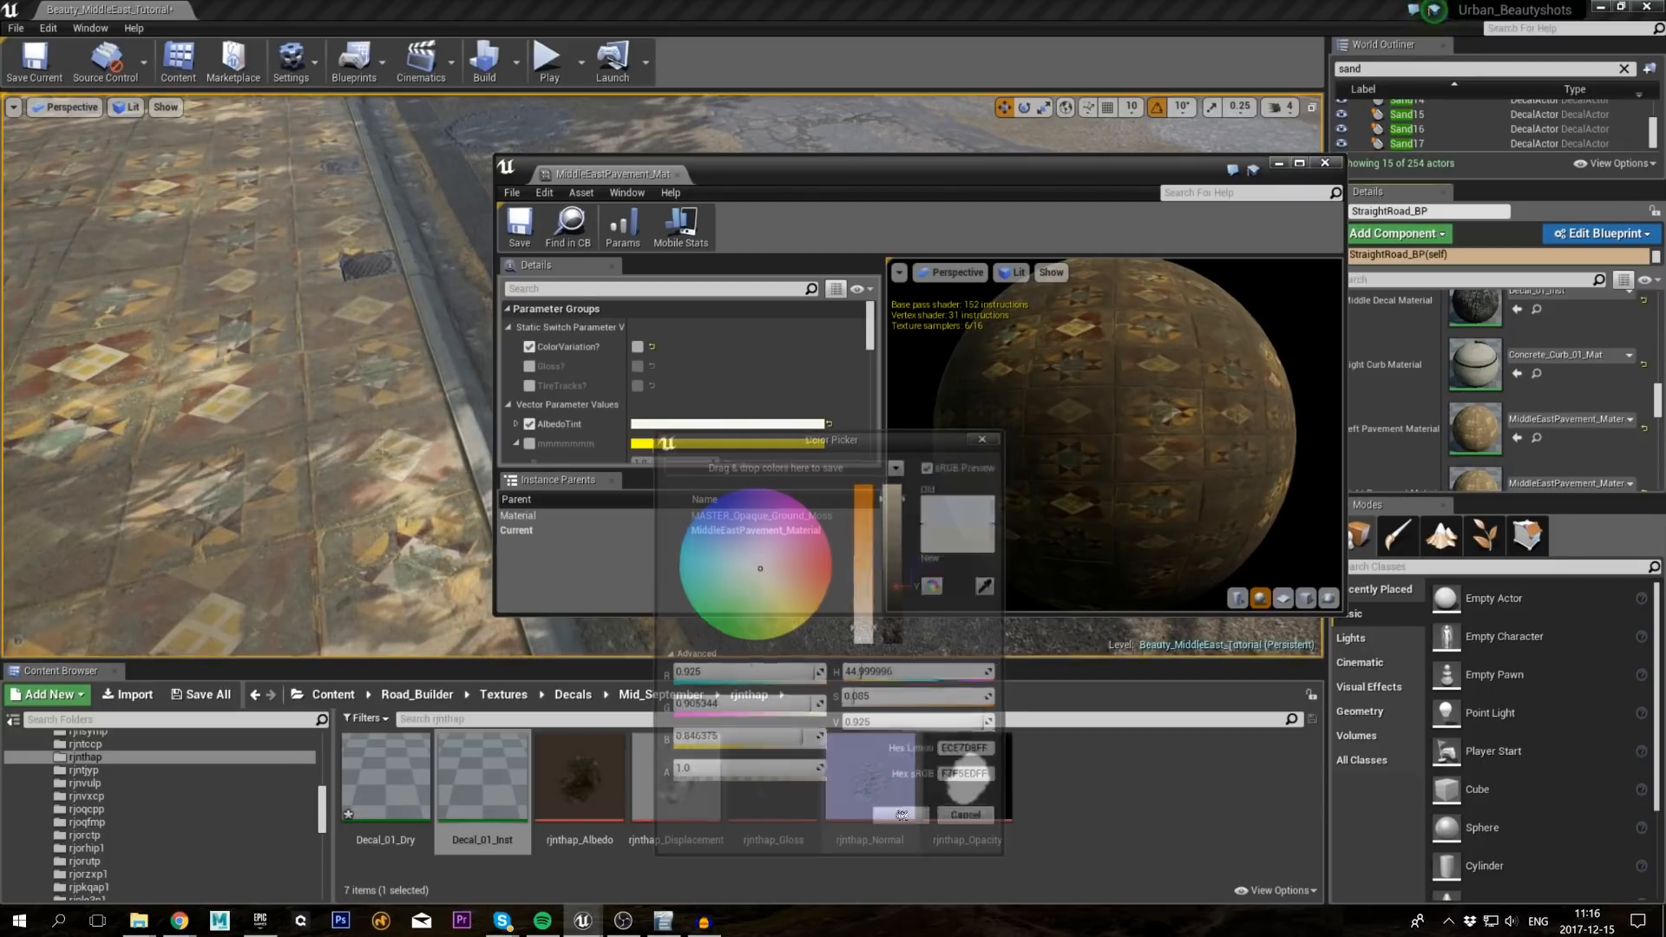
click(1326, 163)
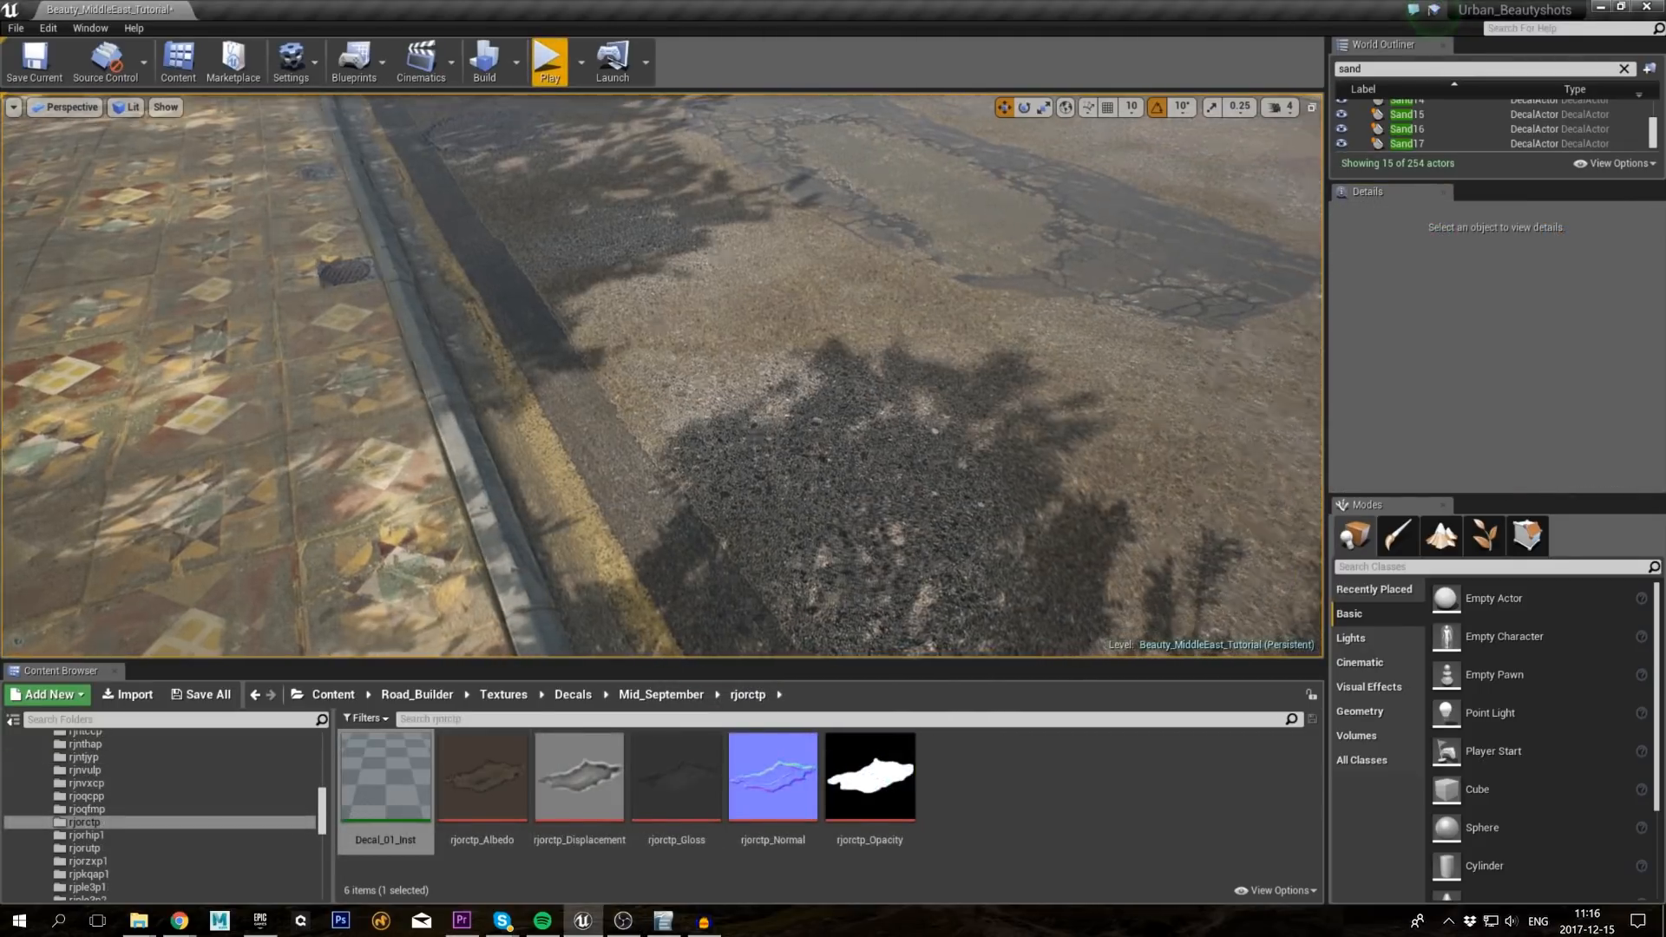
Step: Paint scatter foliage meshes along the curb and across the tiled pavement with brush size 30 and paint density 0.5
right_drag(662, 375, 748, 276)
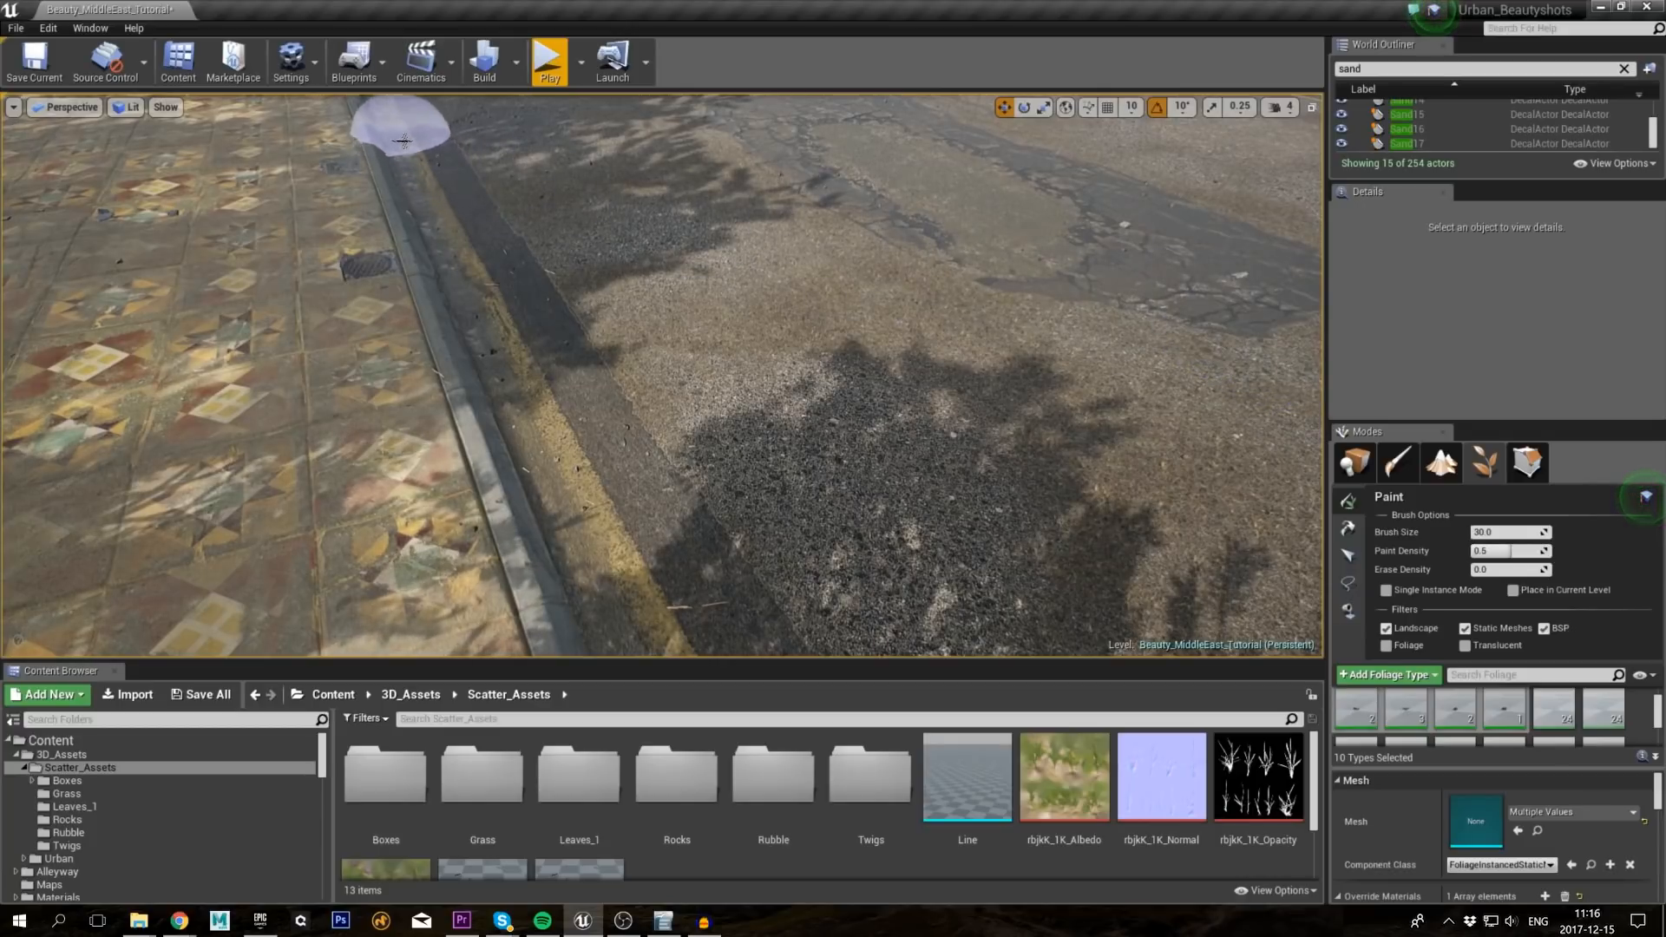
mouse_move(402, 133)
mouse_down()
mouse_move(588, 218)
mouse_move(519, 390)
mouse_up()
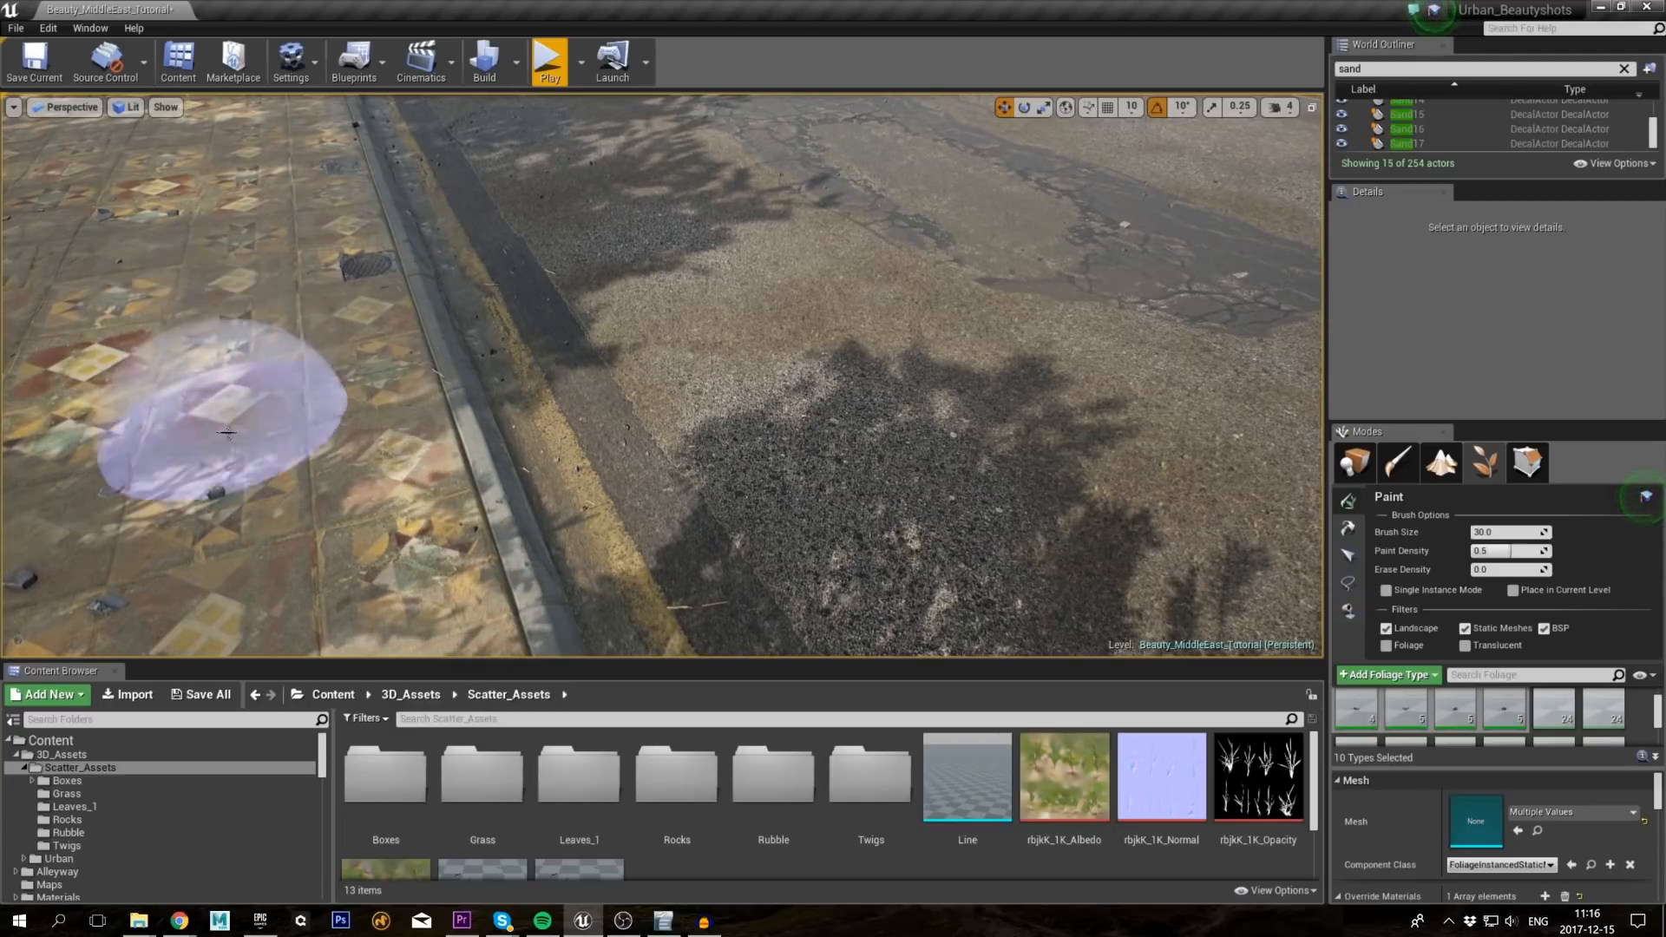
mouse_move(251, 235)
mouse_down()
mouse_move(319, 217)
mouse_move(246, 301)
mouse_move(304, 245)
mouse_up()
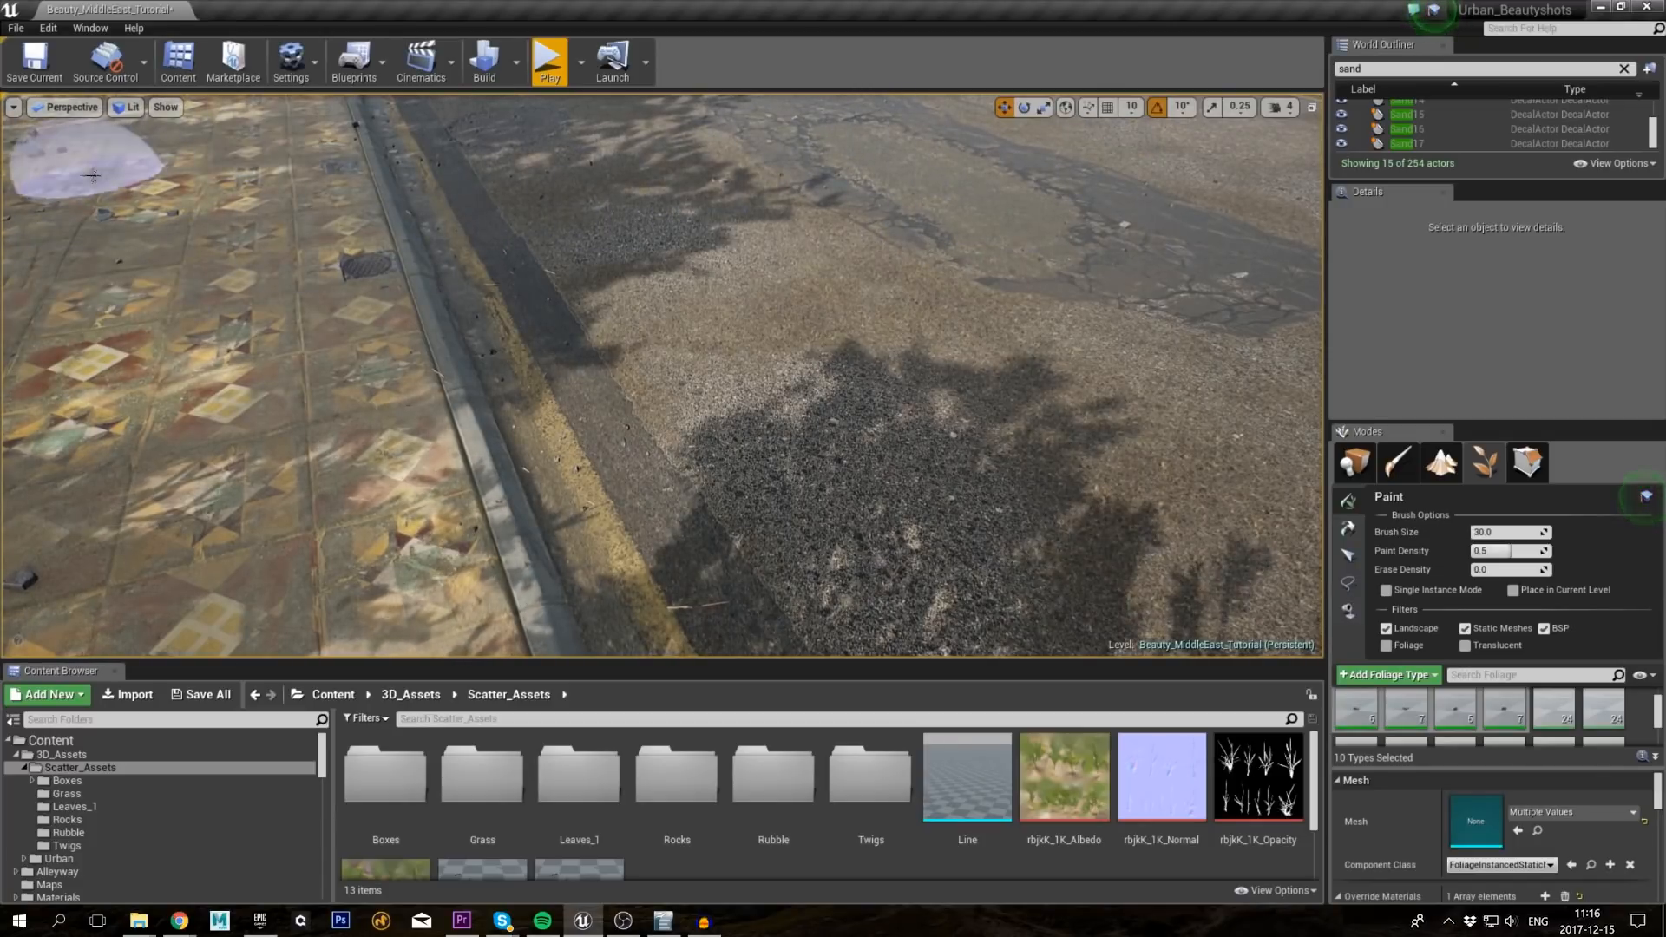
drag(86, 158, 42, 129)
mouse_move(979, 128)
mouse_down()
mouse_move(394, 147)
mouse_move(1020, 223)
mouse_move(1150, 312)
mouse_up()
Step: Set the constant B of the second Multiply node in the rubble material to 0.29 and save the material
click(139, 830)
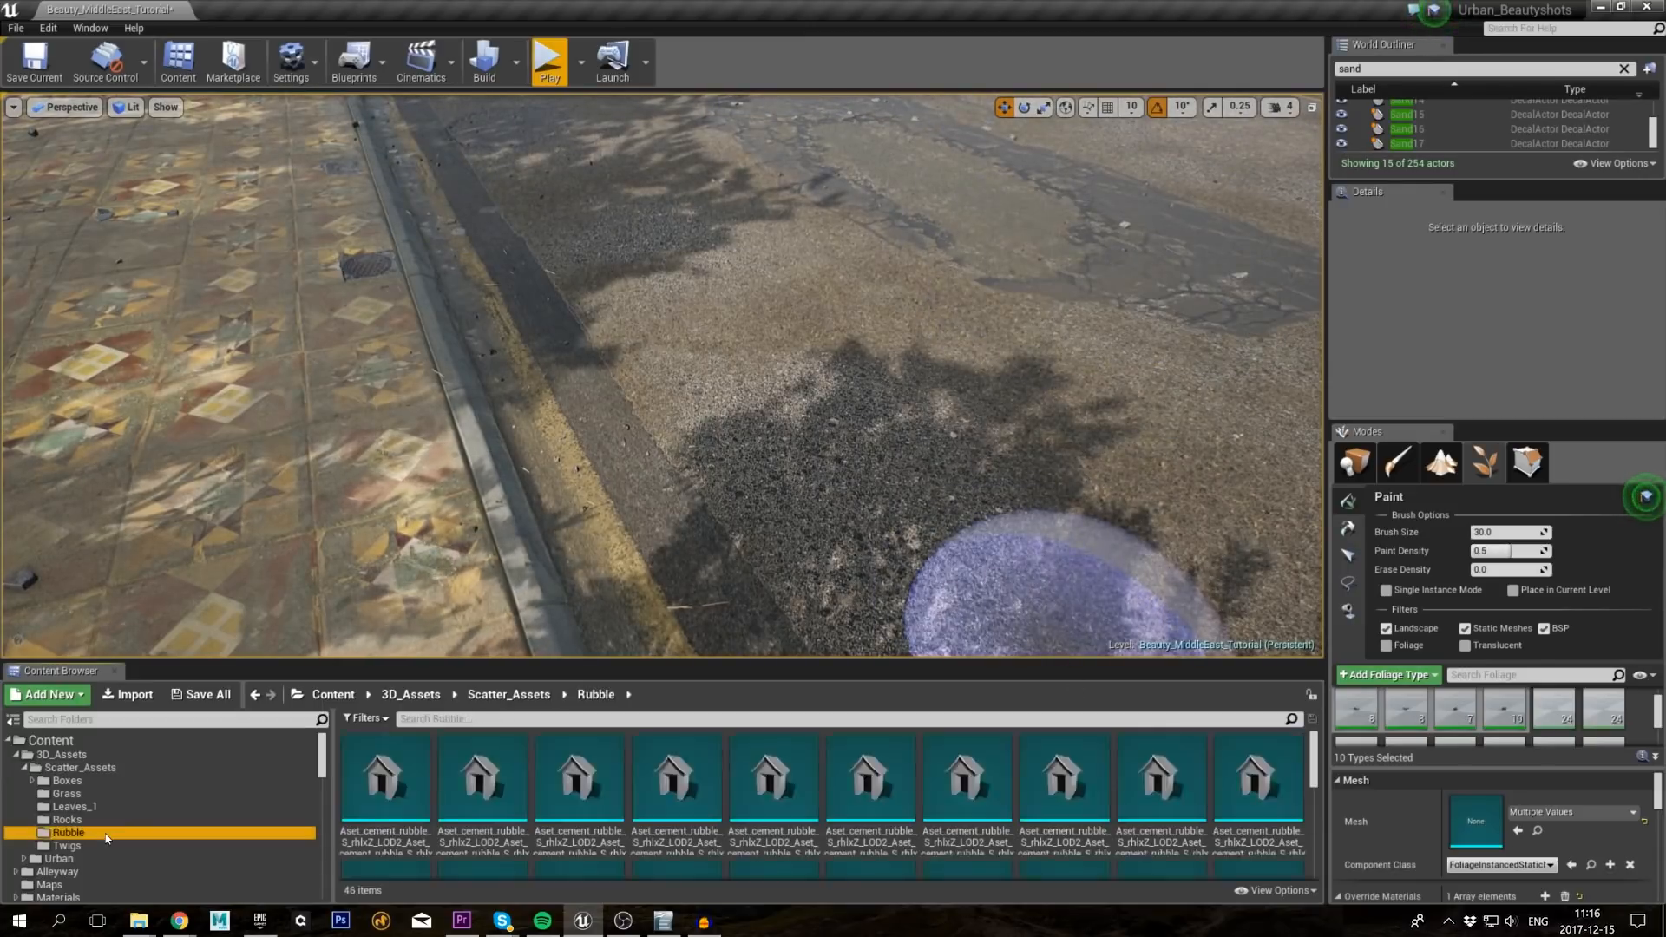
double_click(872, 816)
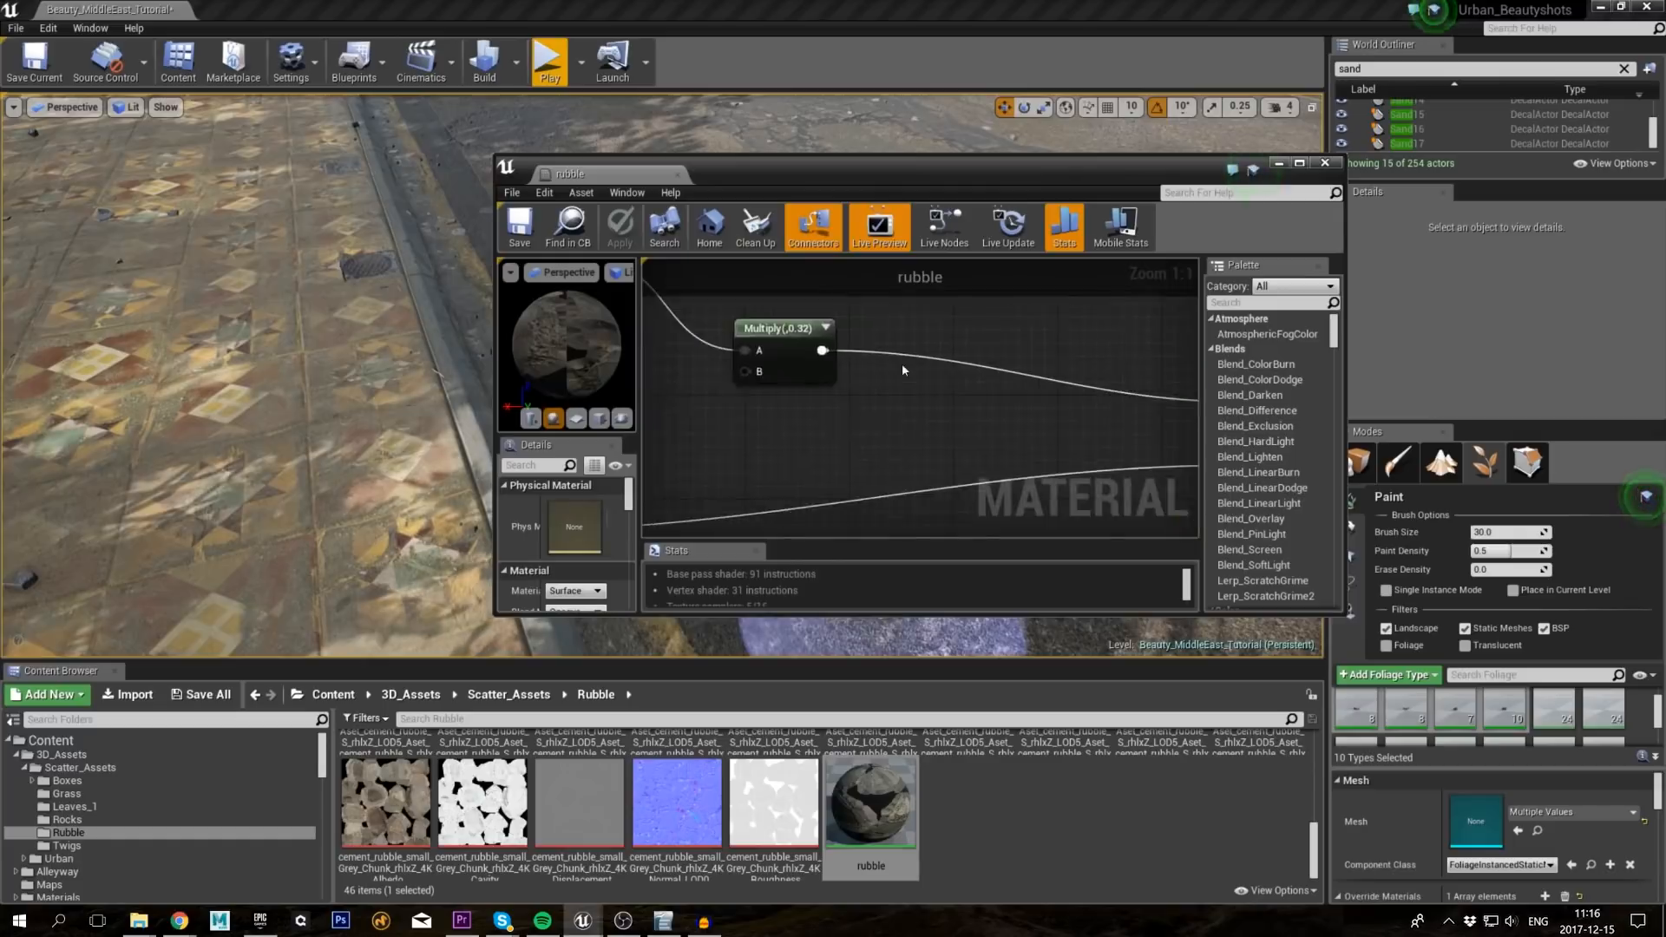
click(816, 365)
scroll(816, 364, down, 2)
right_drag(738, 407, 855, 462)
text(0.)
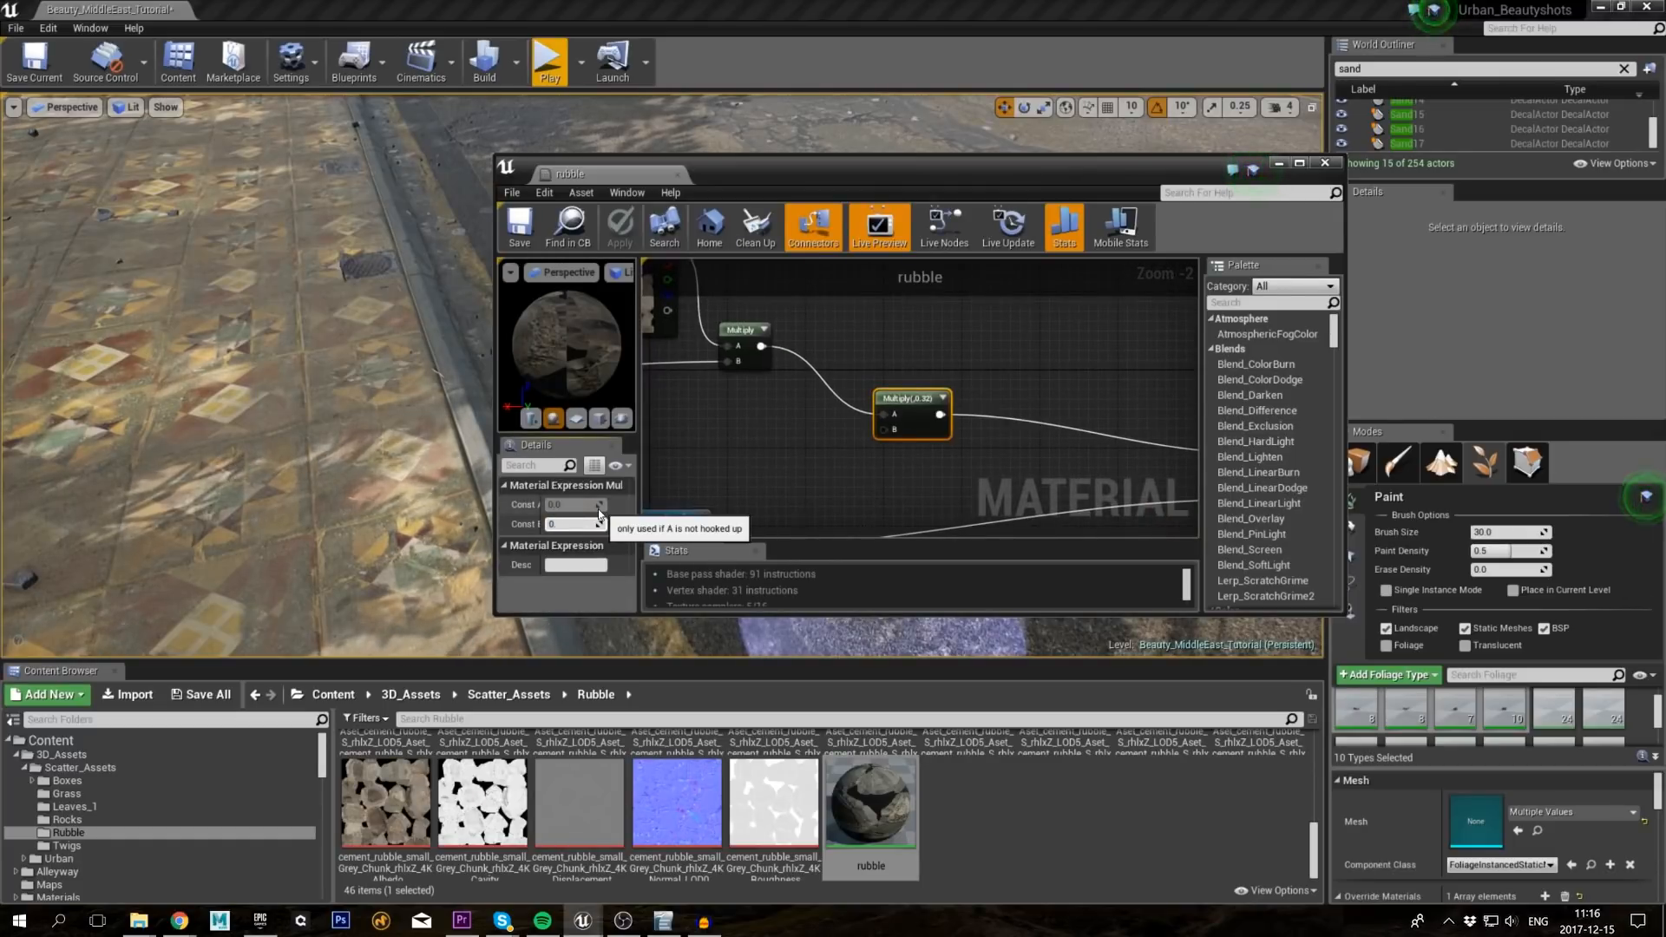
text(29)
key(Return)
key(ctrl+s)
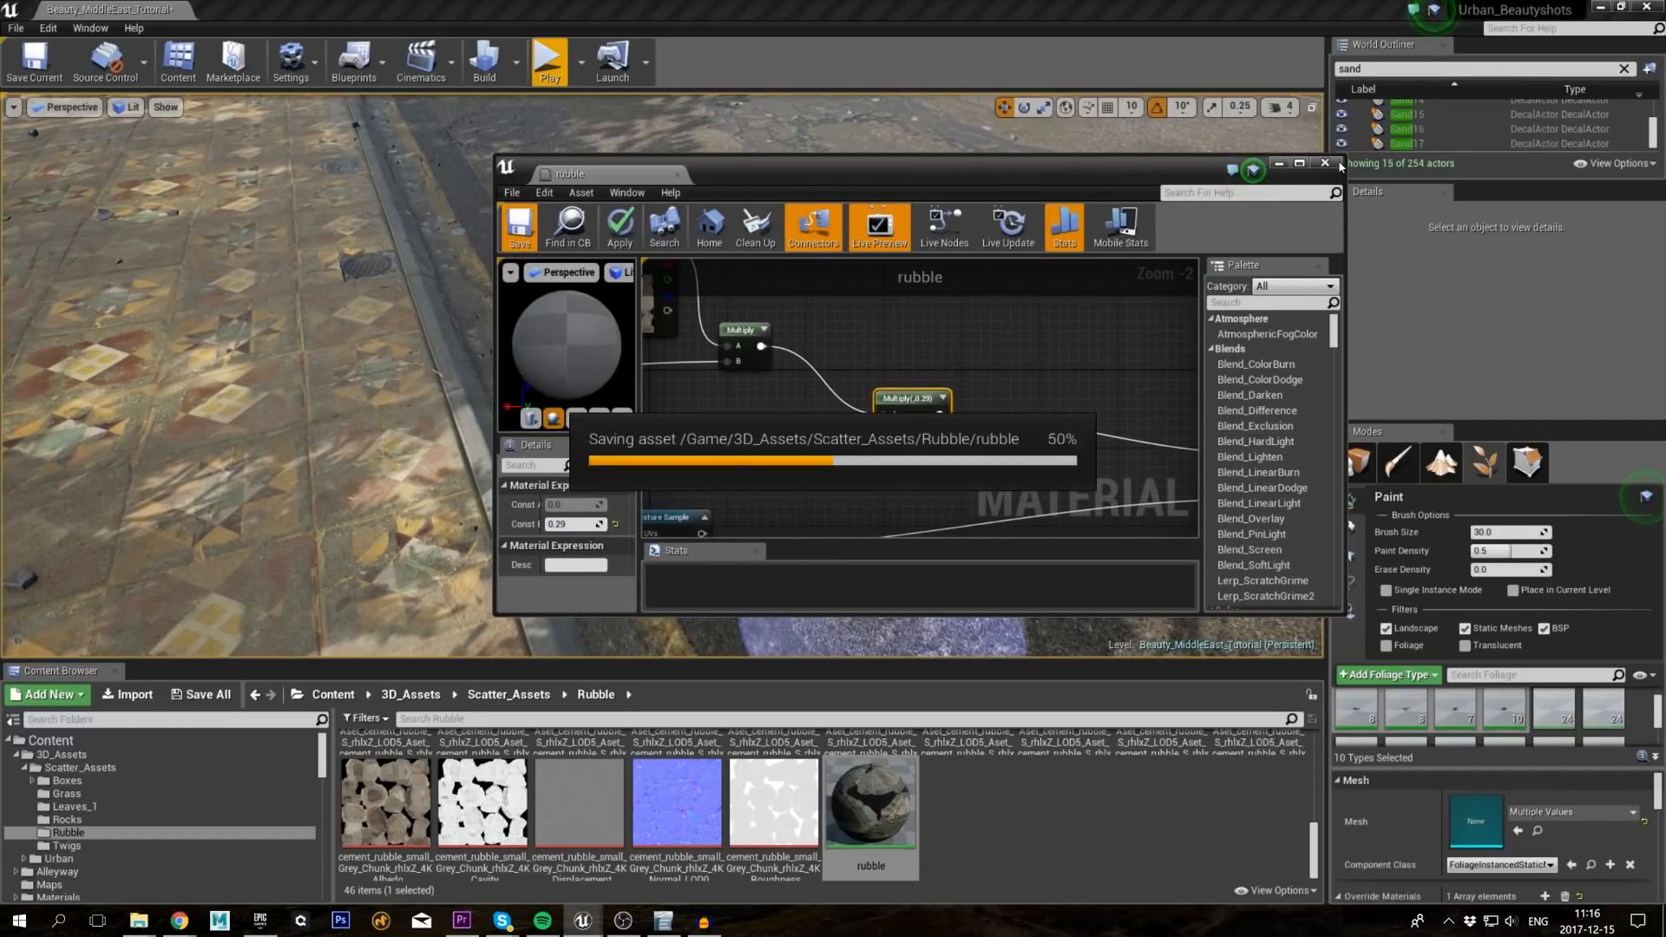
Step: Raise the rubble material's second Multiply constant to 0.4, save it and close the material
right_drag(826, 329, 1009, 353)
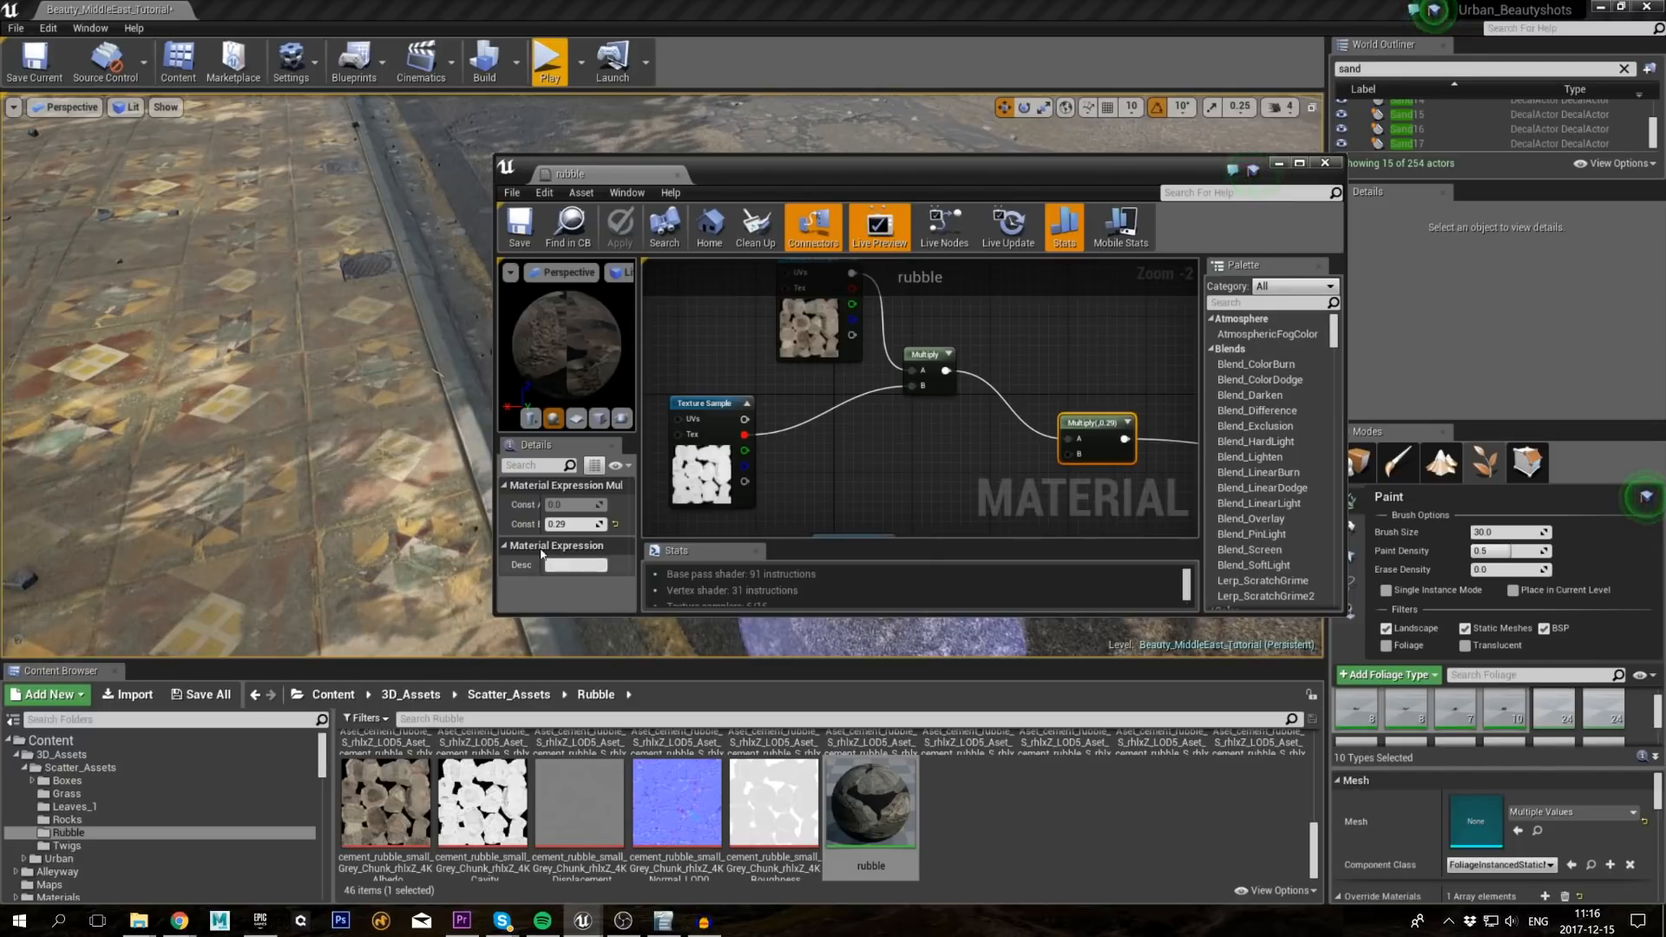
click(573, 524)
text(0.4)
key(Return)
key(ctrl+s)
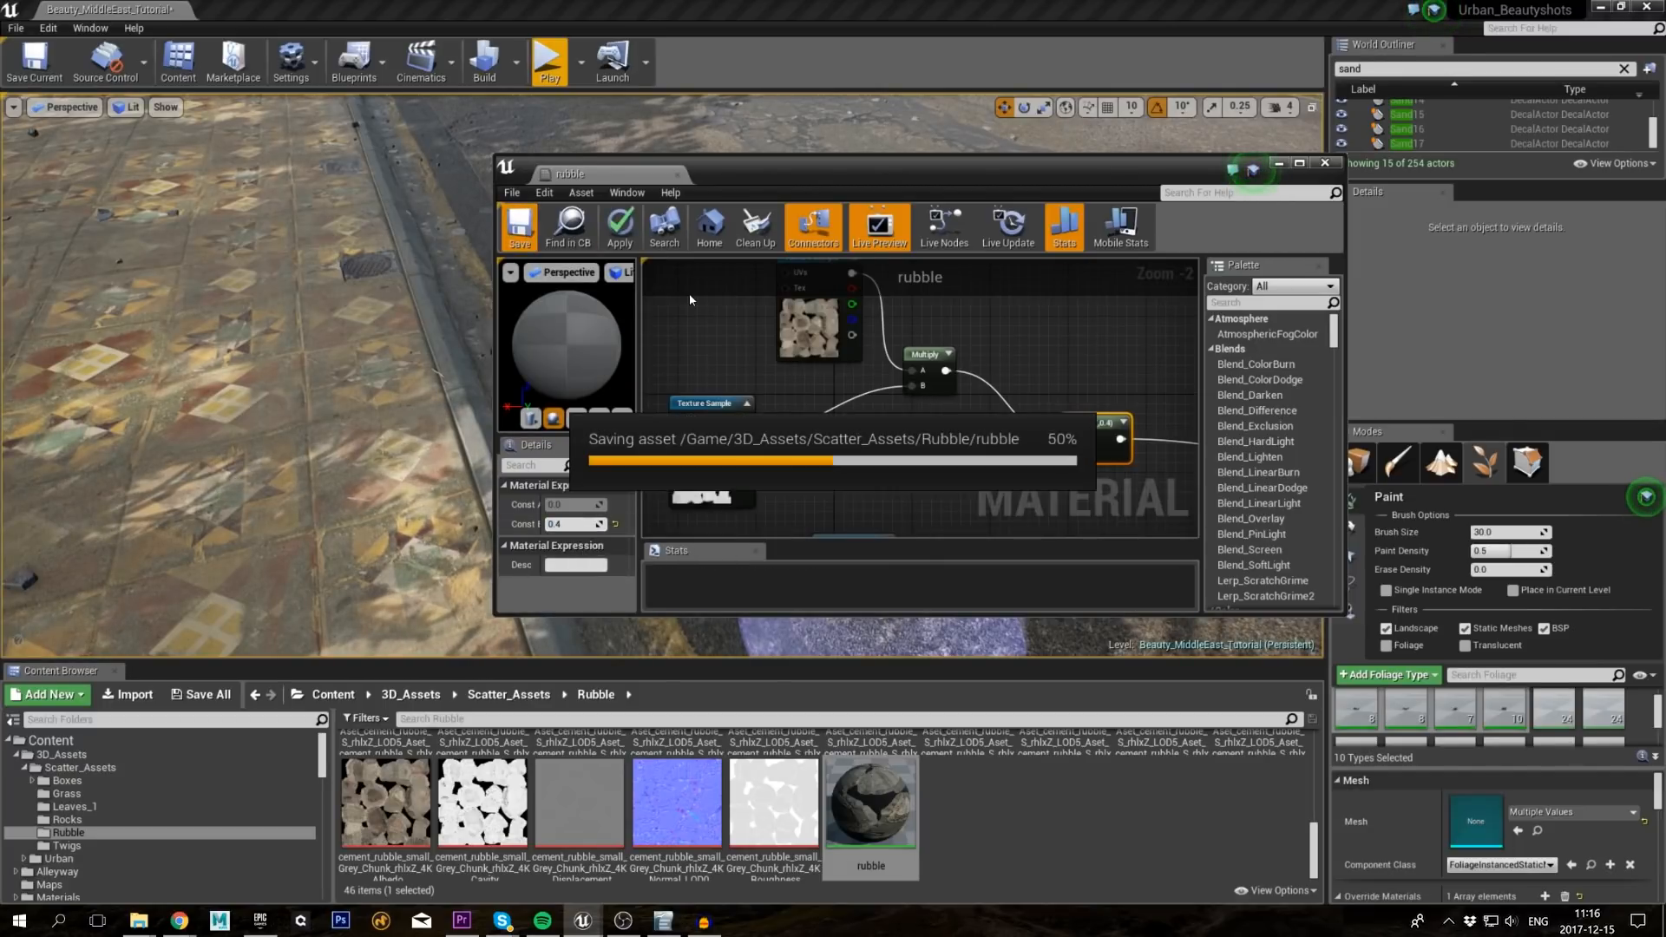
click(1325, 164)
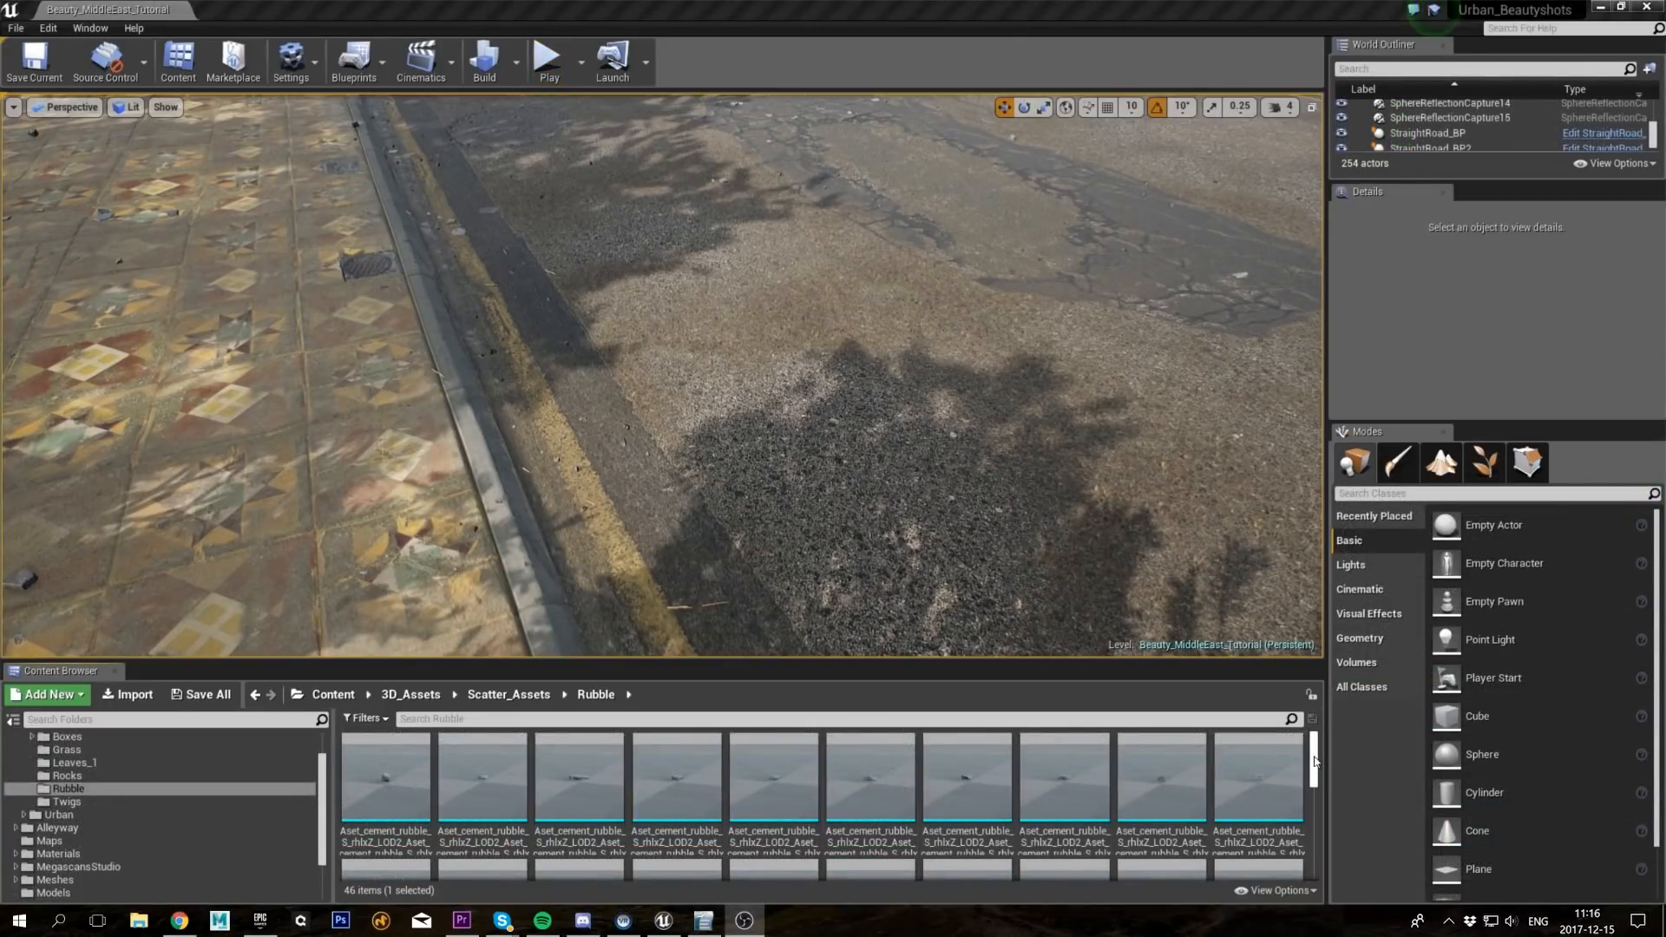
Step: Reopen the rubble material and set the constant B of the Multiply node feeding Desaturation to 0.44
drag(1315, 762, 1323, 859)
double_click(893, 786)
right_drag(1024, 517, 1224, 574)
right_drag(792, 461, 919, 502)
click(990, 431)
click(598, 590)
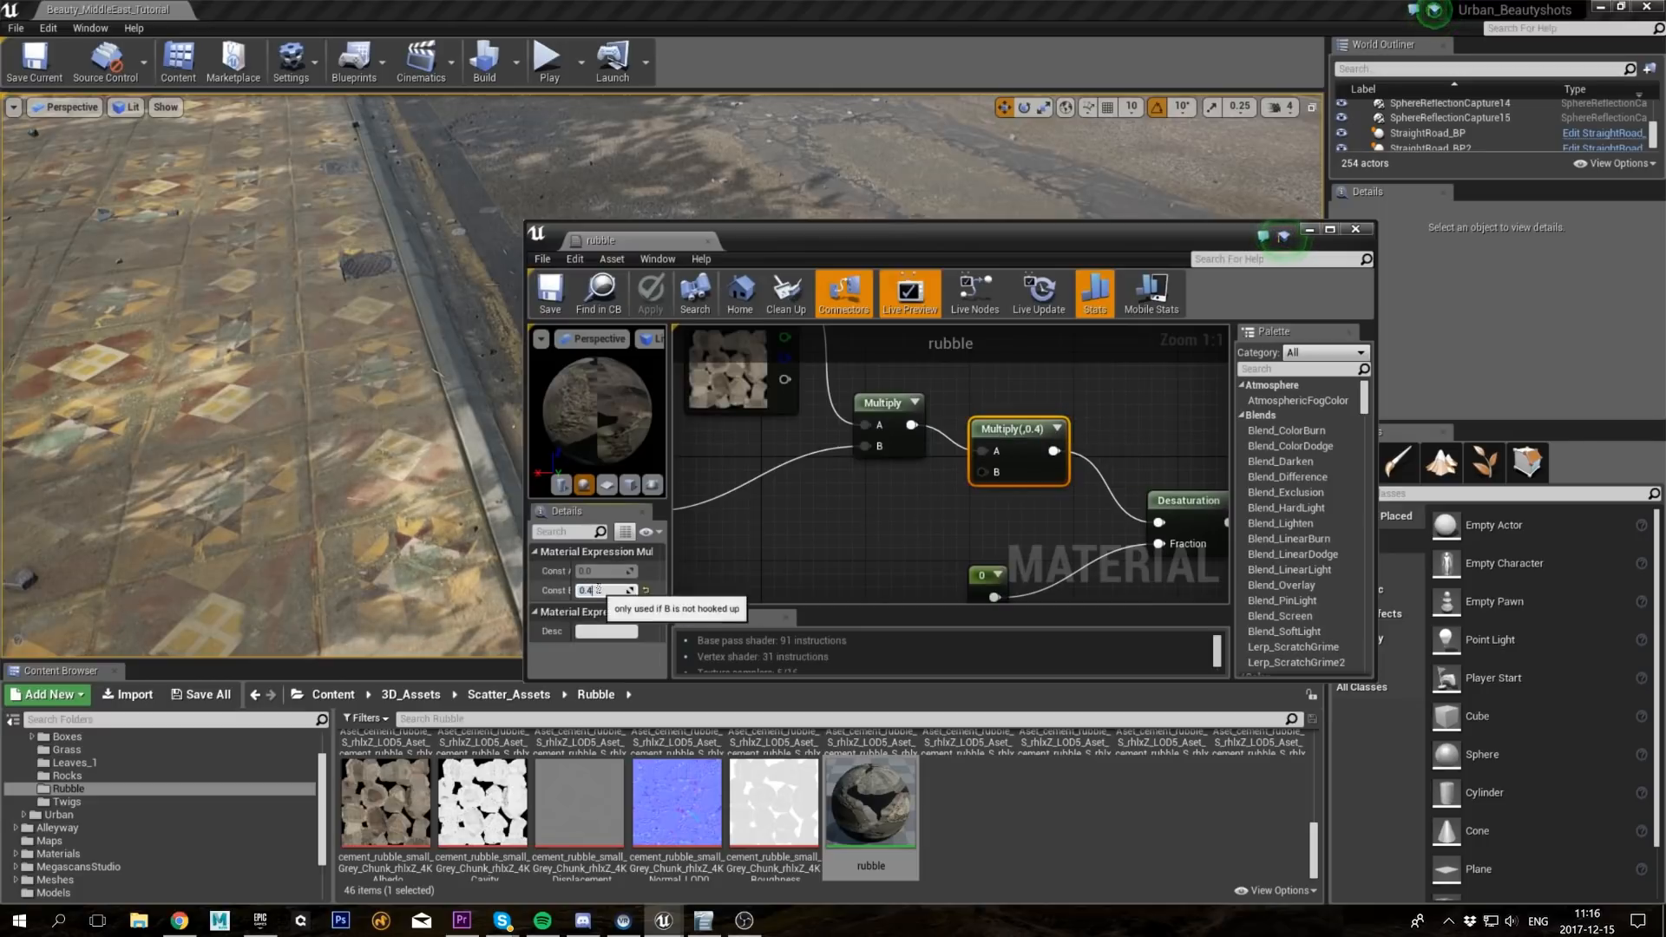
text(4)
Step: Set the Desaturation fraction constant of the rubble material to -0.45, then save and close the material
right_drag(991, 597, 889, 519)
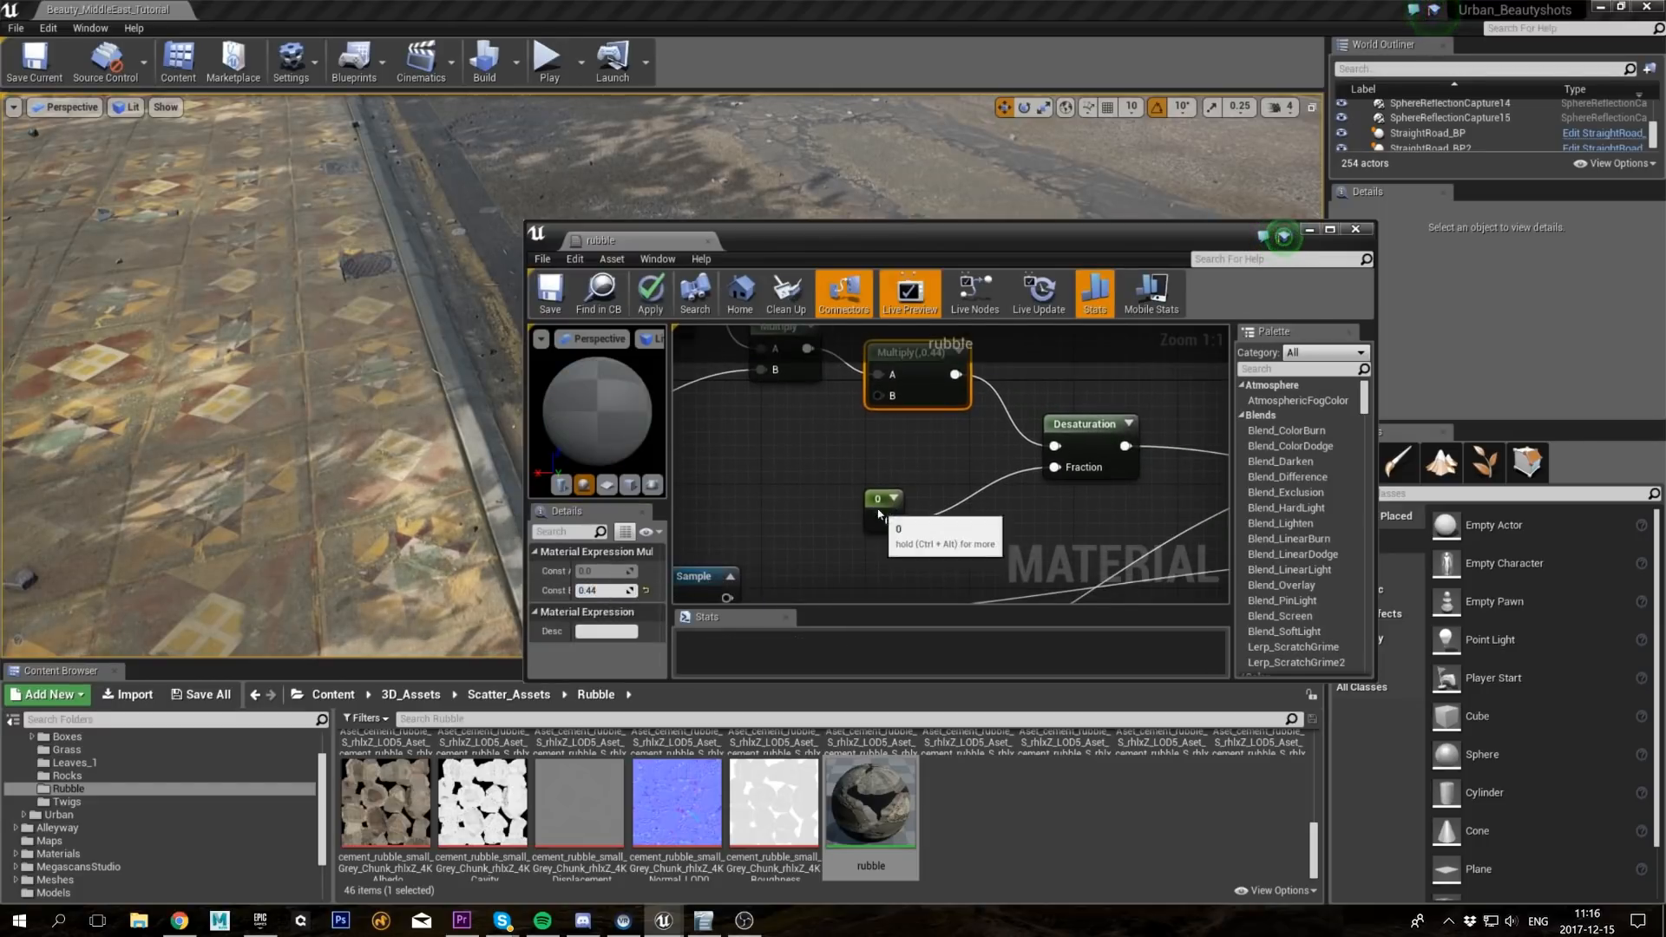
click(883, 503)
click(599, 571)
text(-0)
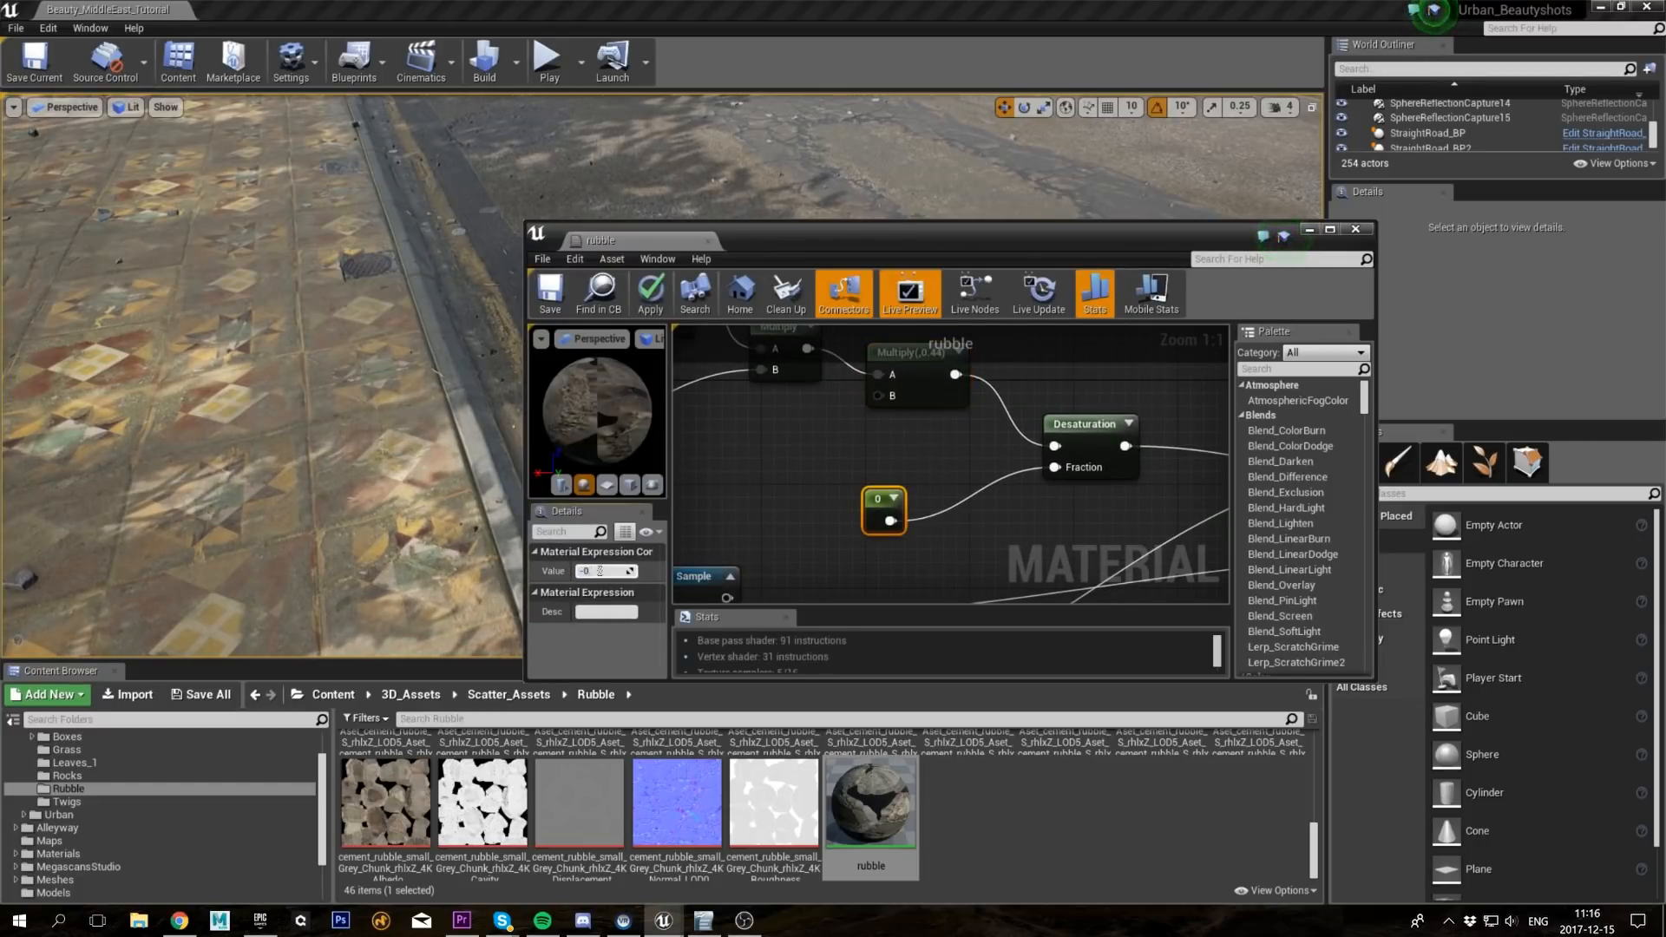
text(.45)
key(Return)
scroll(954, 453, down, 2)
right_drag(1154, 391, 1060, 428)
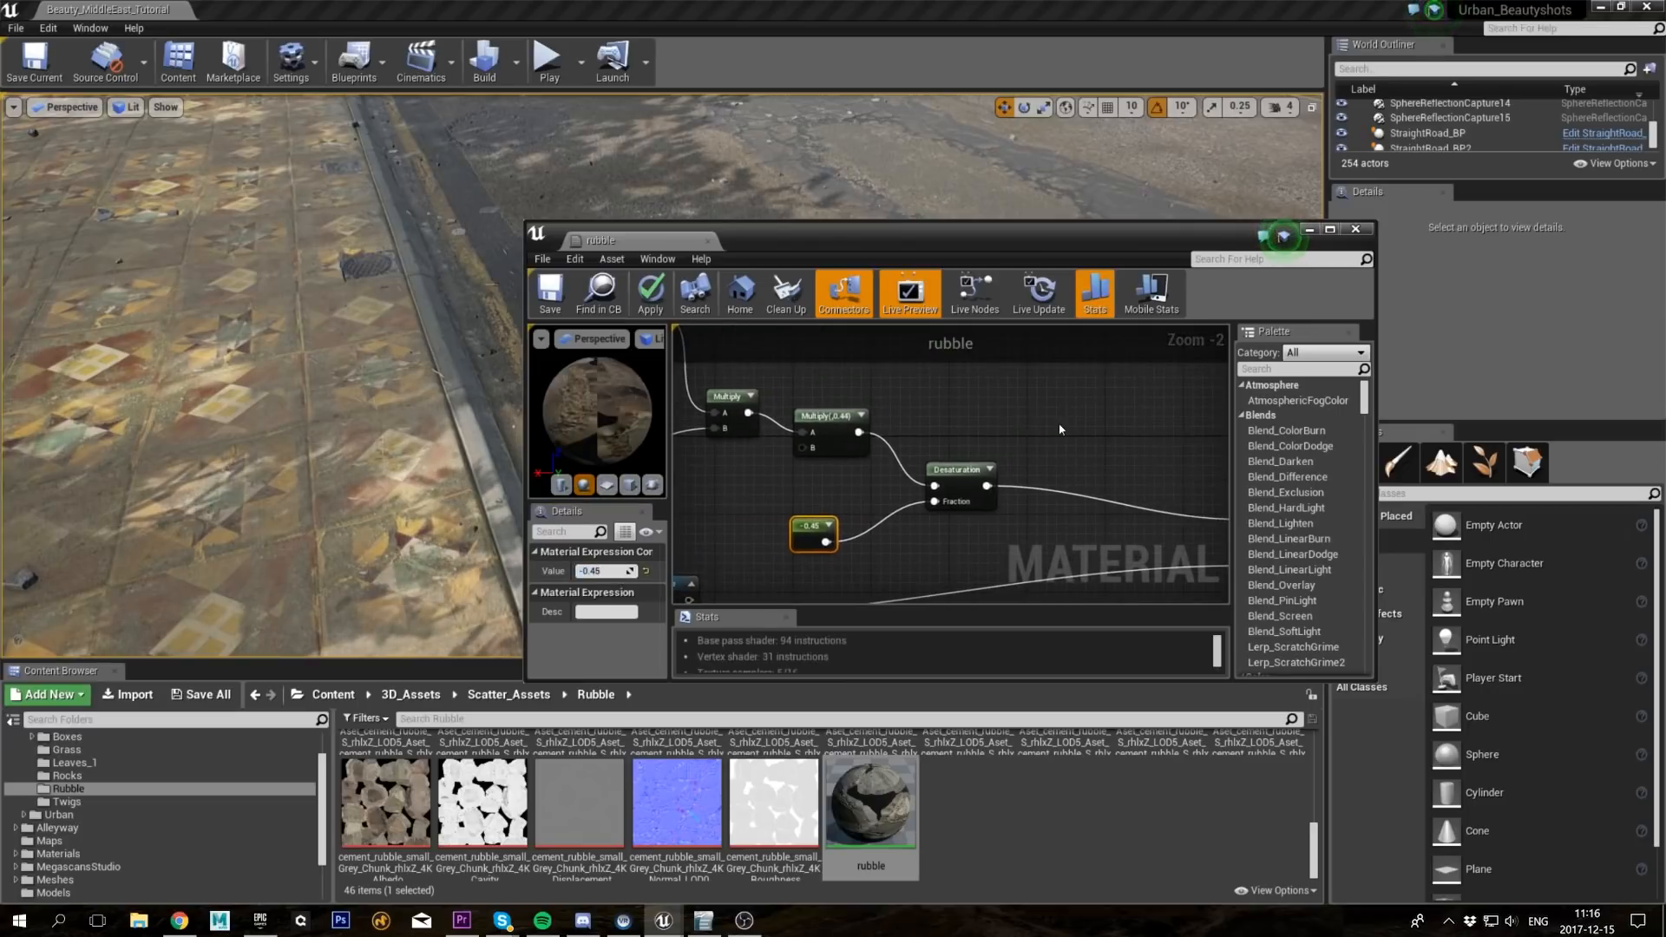
click(1060, 428)
click(560, 303)
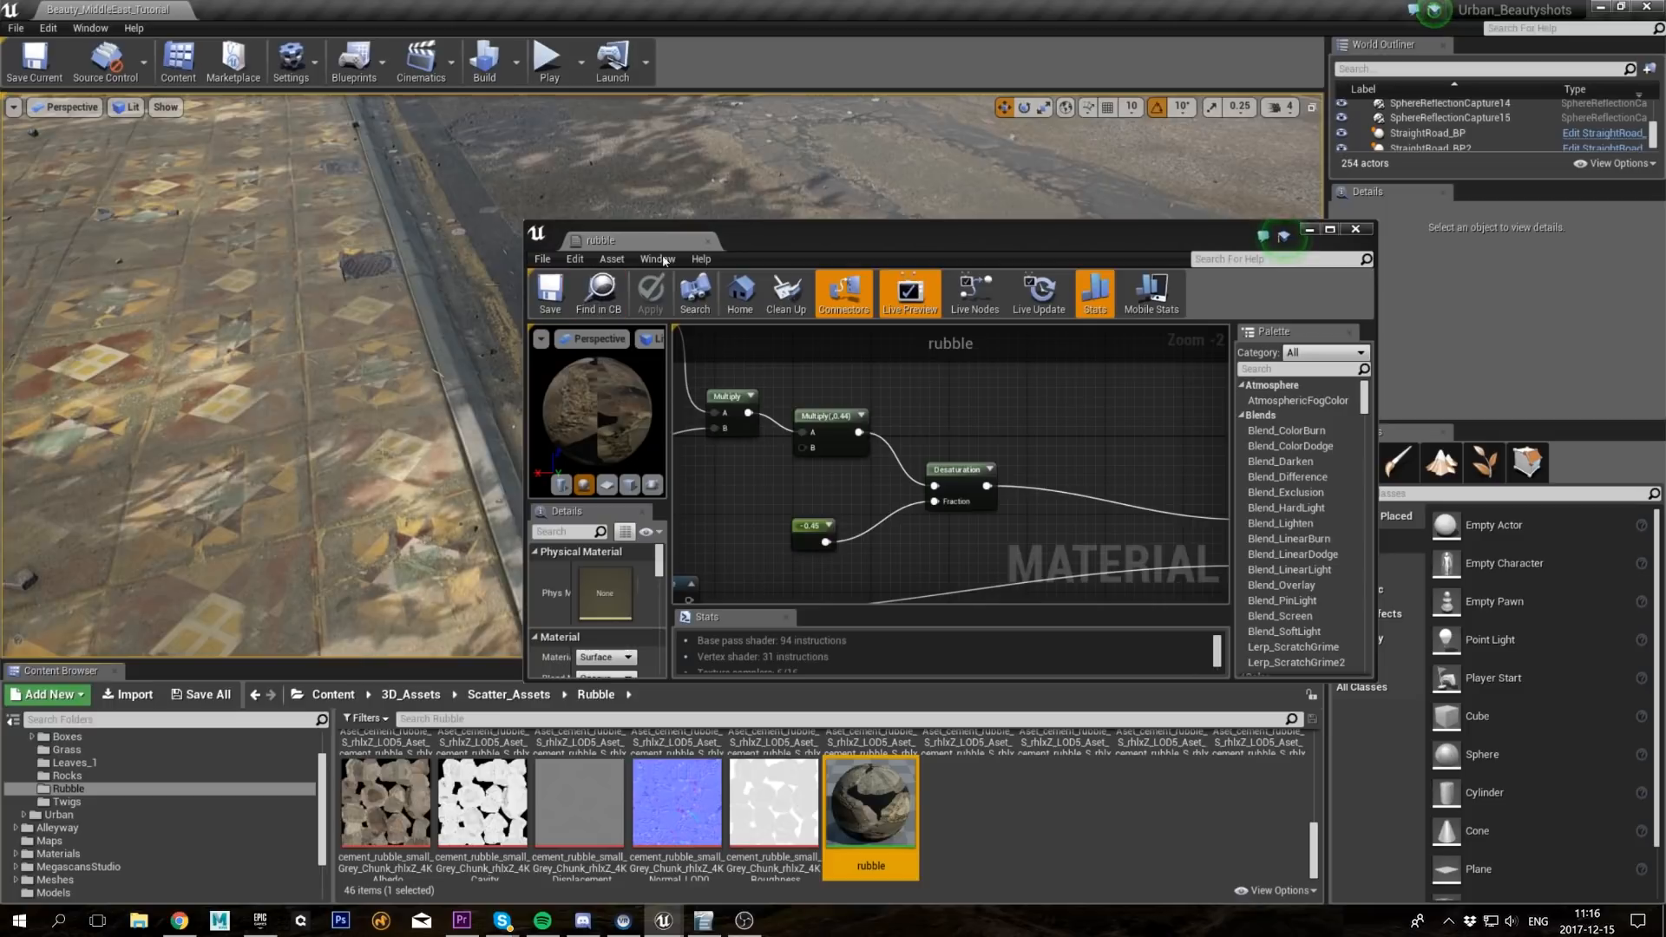
click(1356, 229)
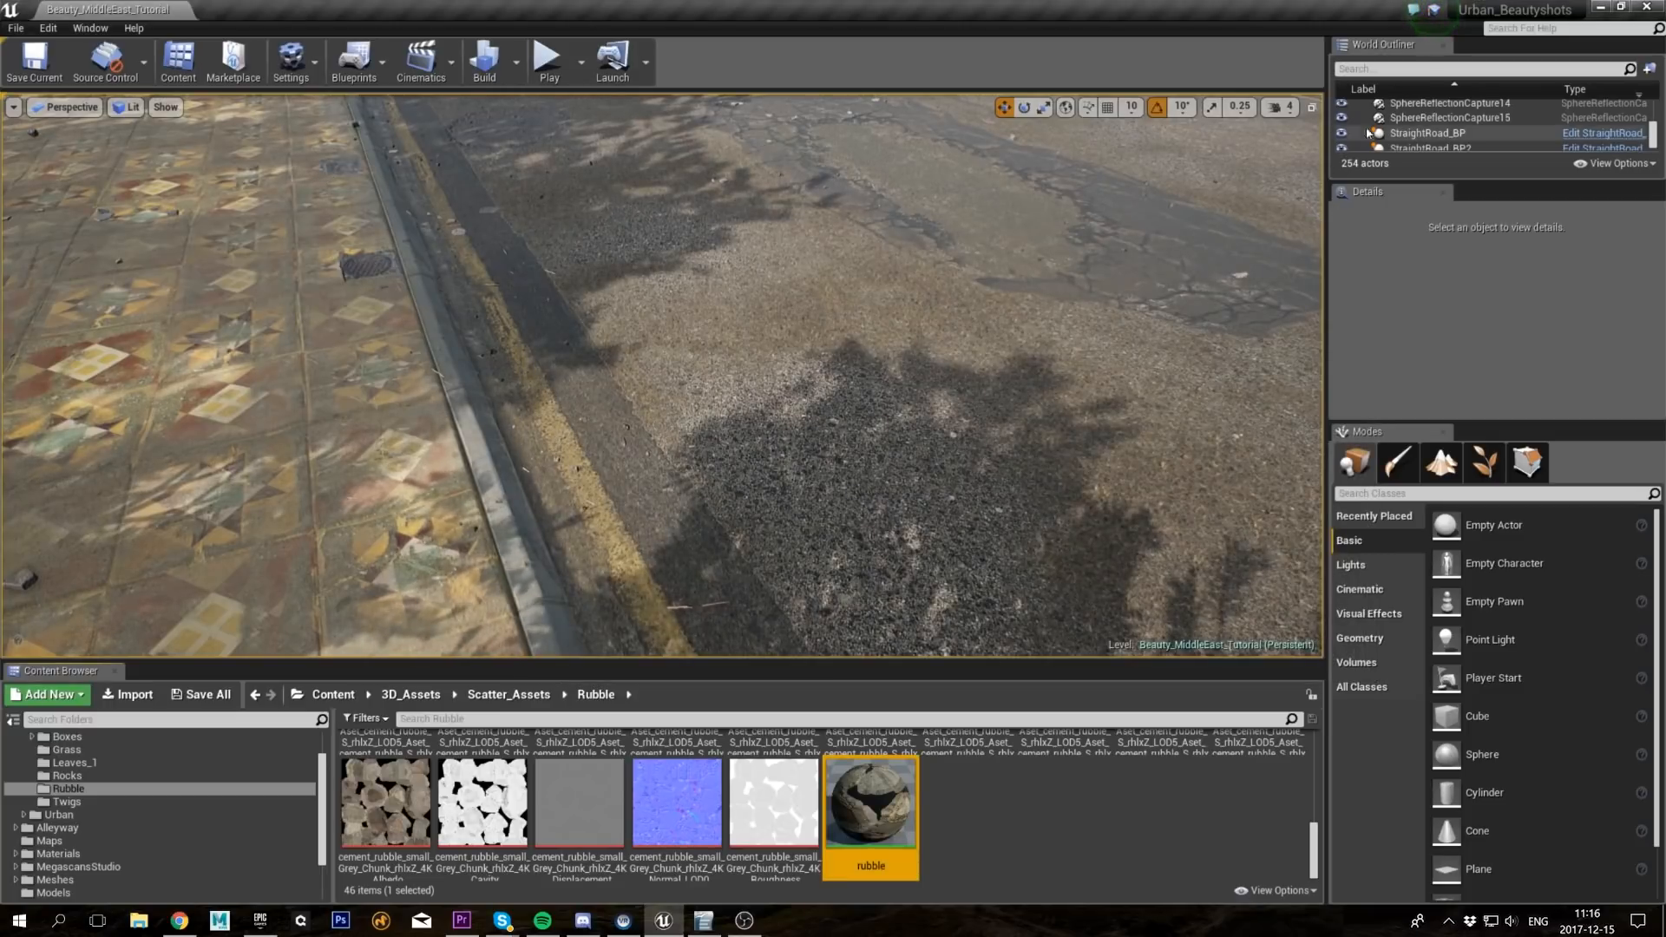
Step: Find CineCameraActor1 by searching the scene actors for "camera" and pilot it in the viewport
scroll(1441, 128, up, 5)
click(1409, 69)
text(camera)
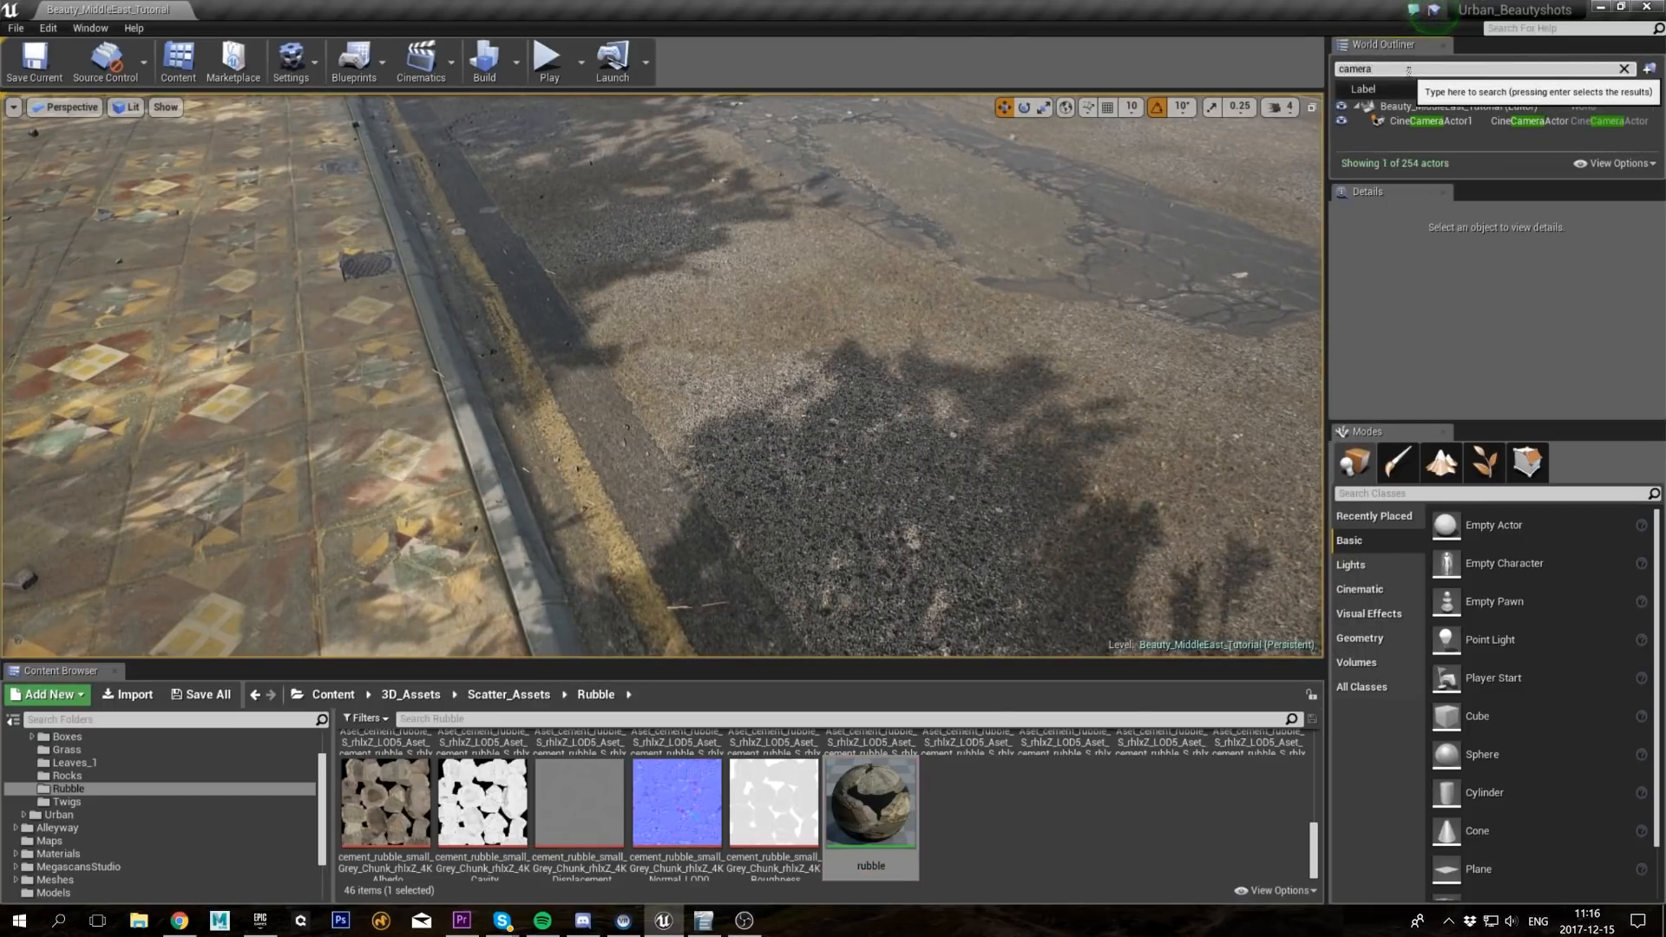
click(1412, 121)
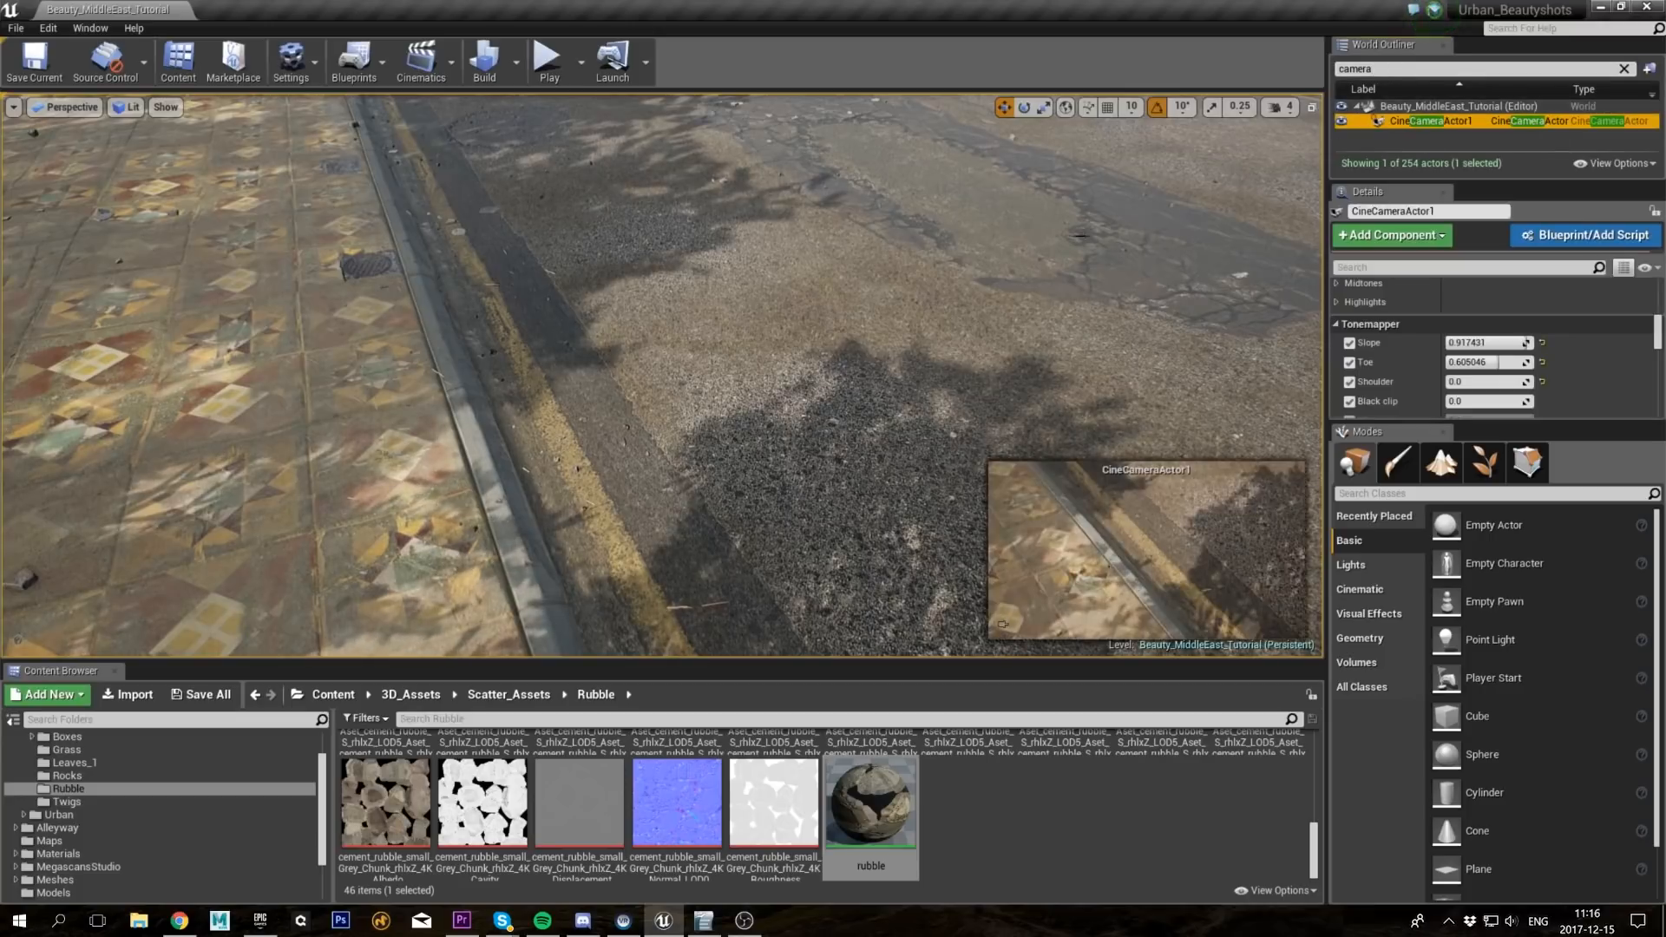
right_drag(1056, 253, 1064, 271)
key(ctrl+shift+p)
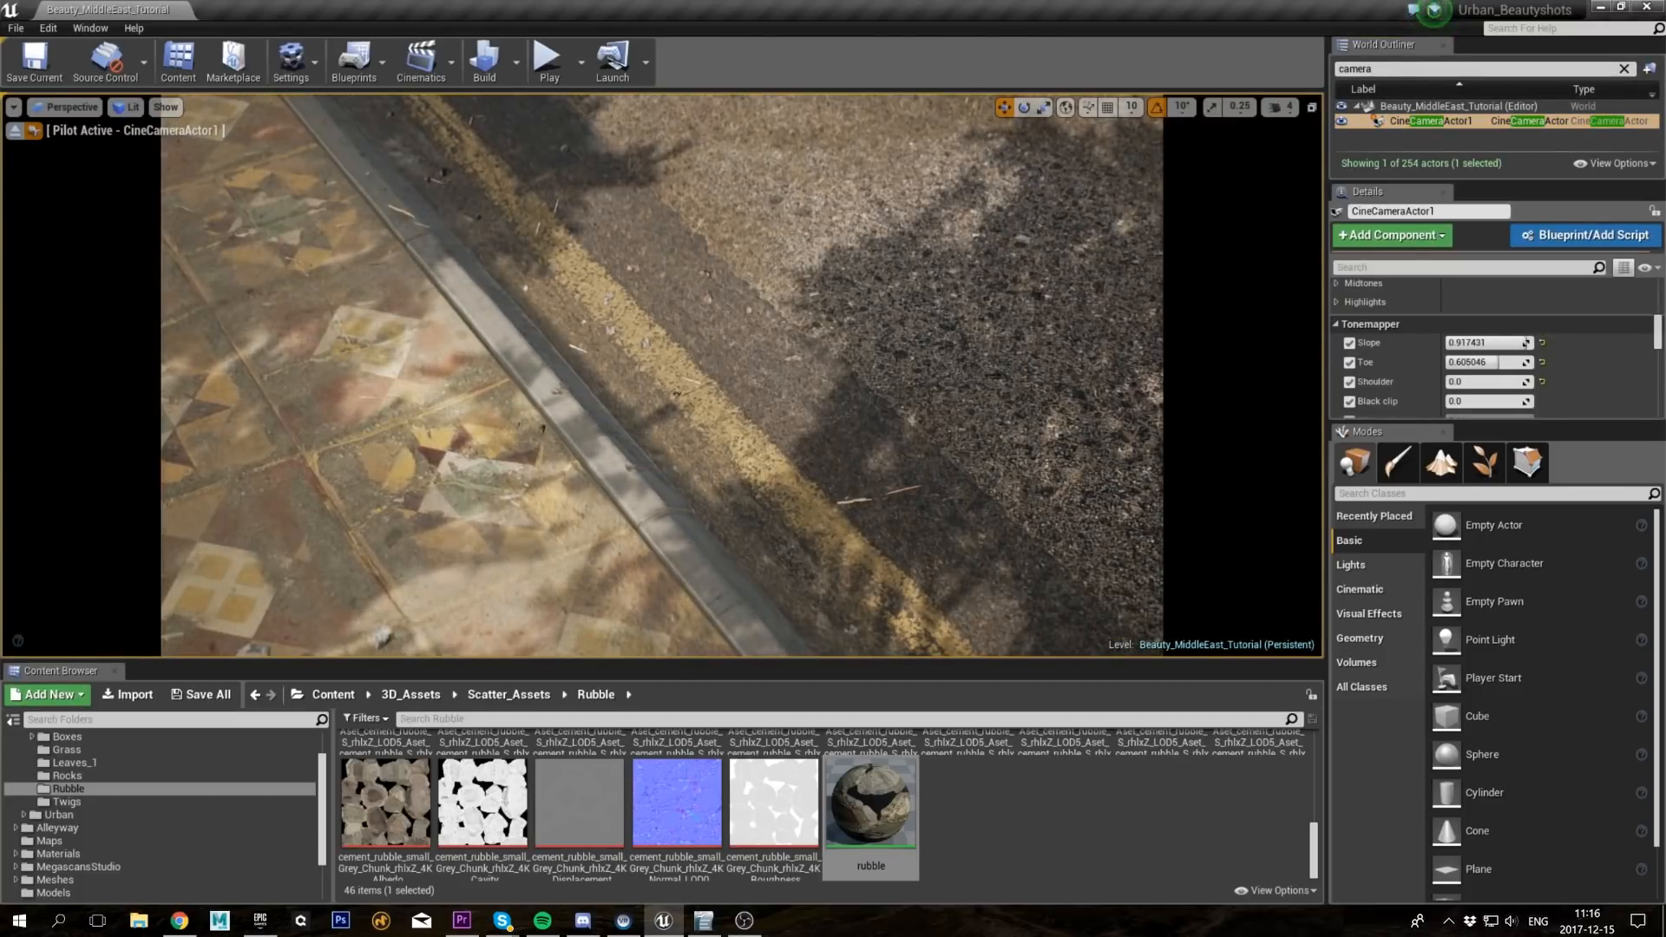
Step: Check the piloted camera shot of the tiled pavement and curb in a full-screen viewport
key(alt+p)
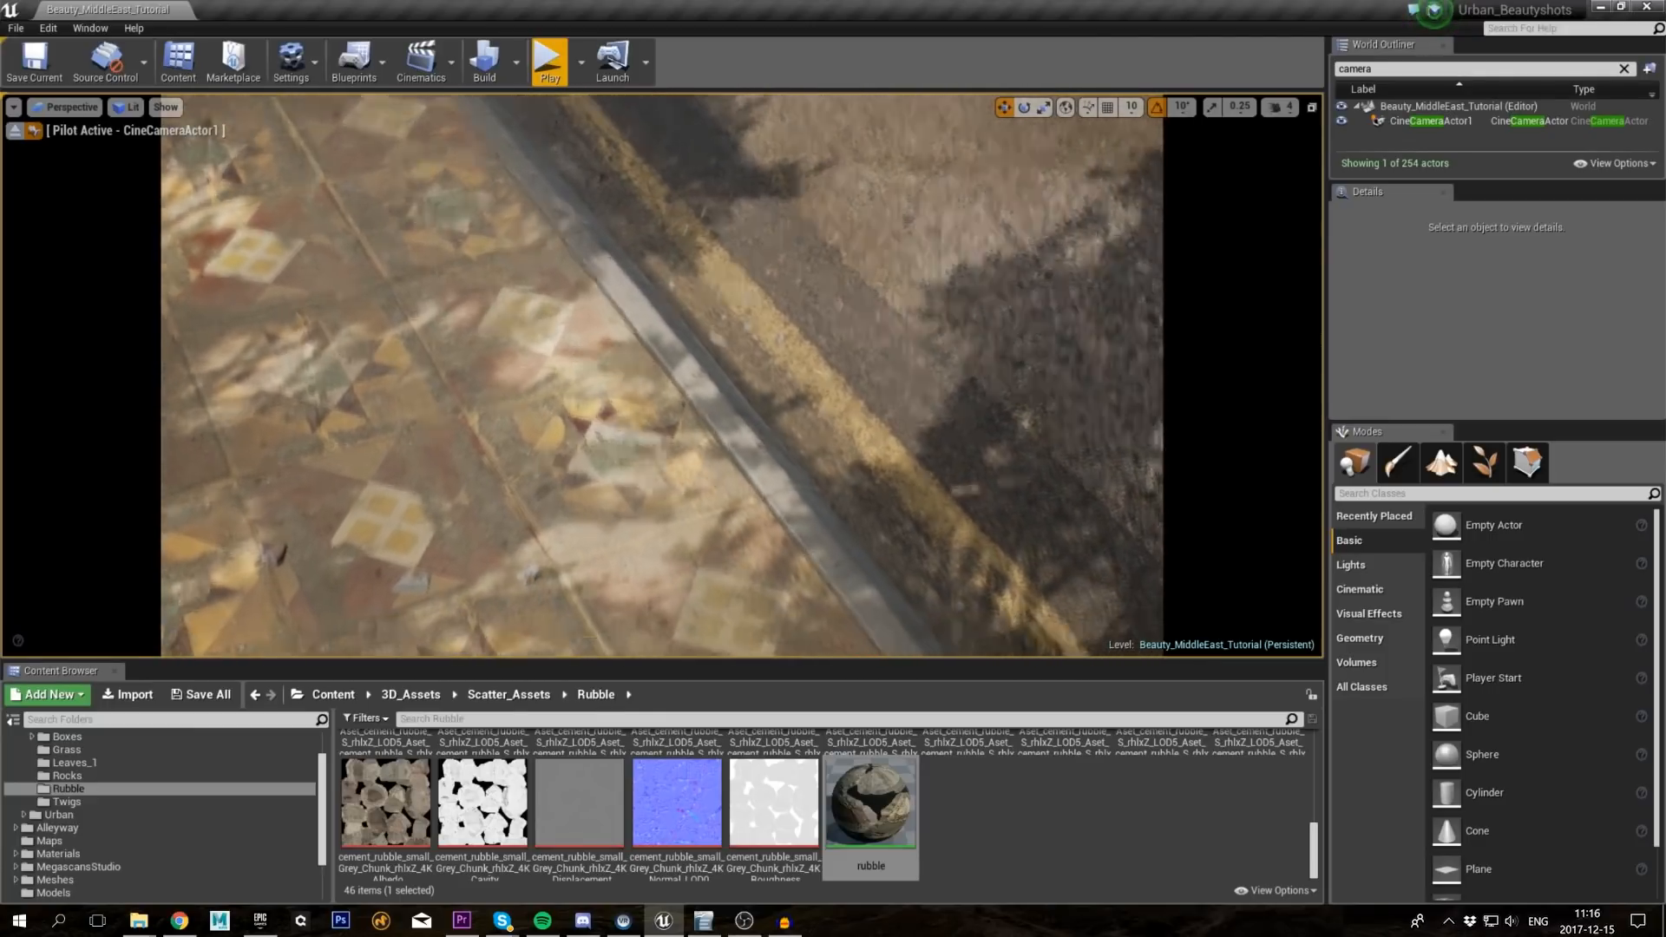
key(F11)
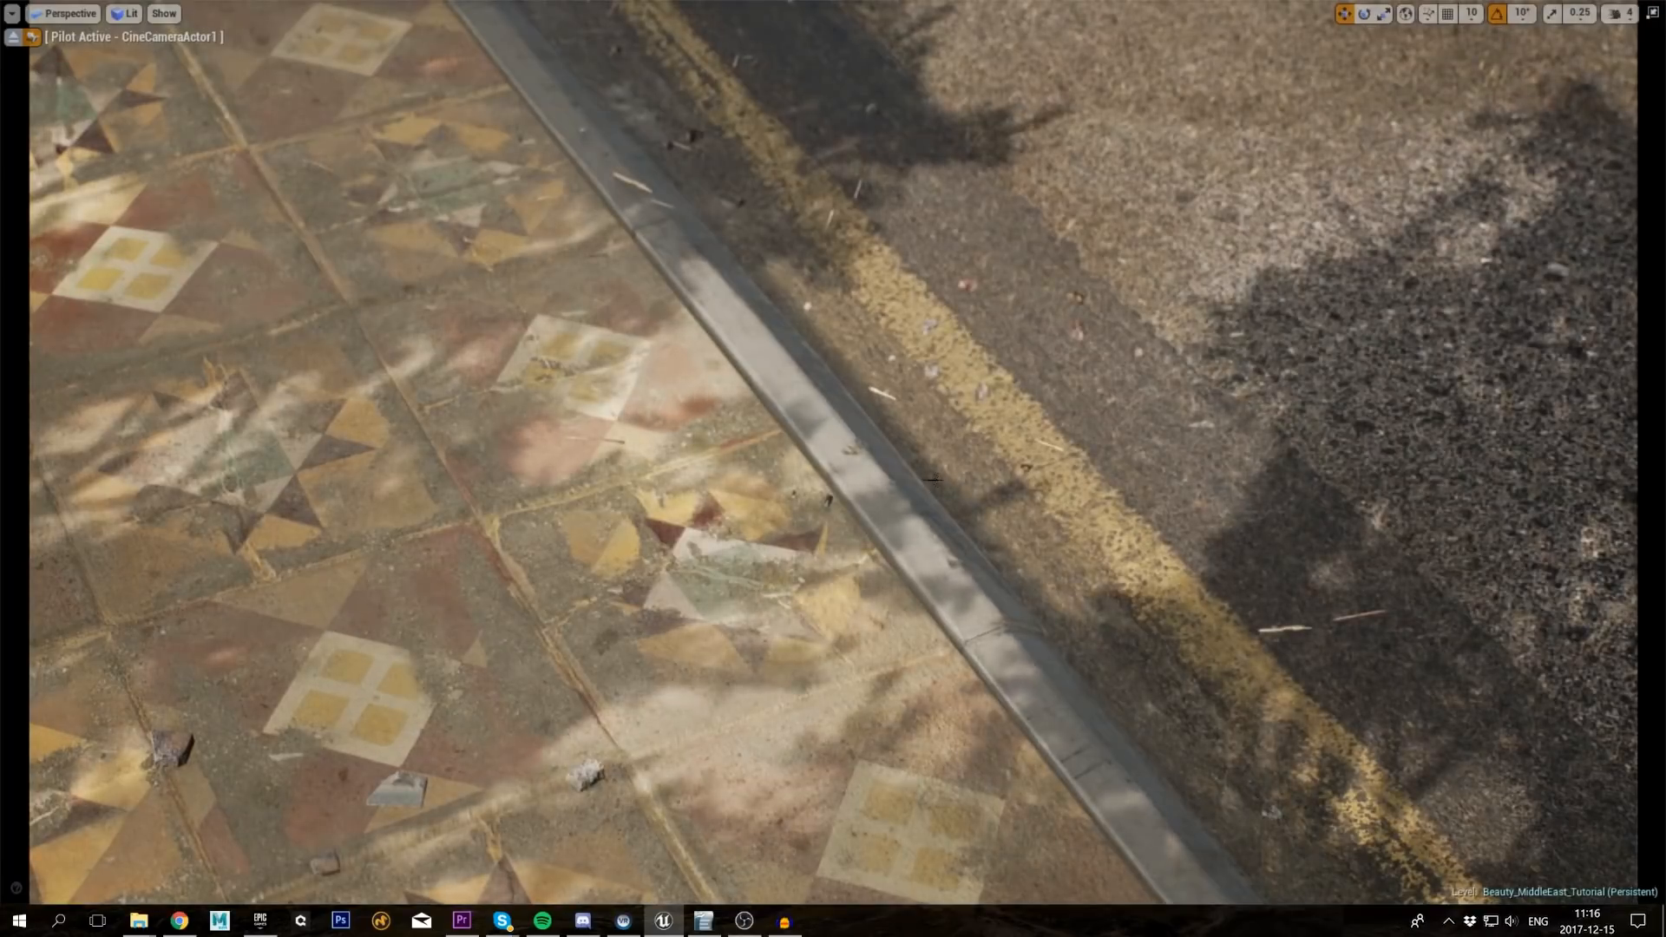
key(F11)
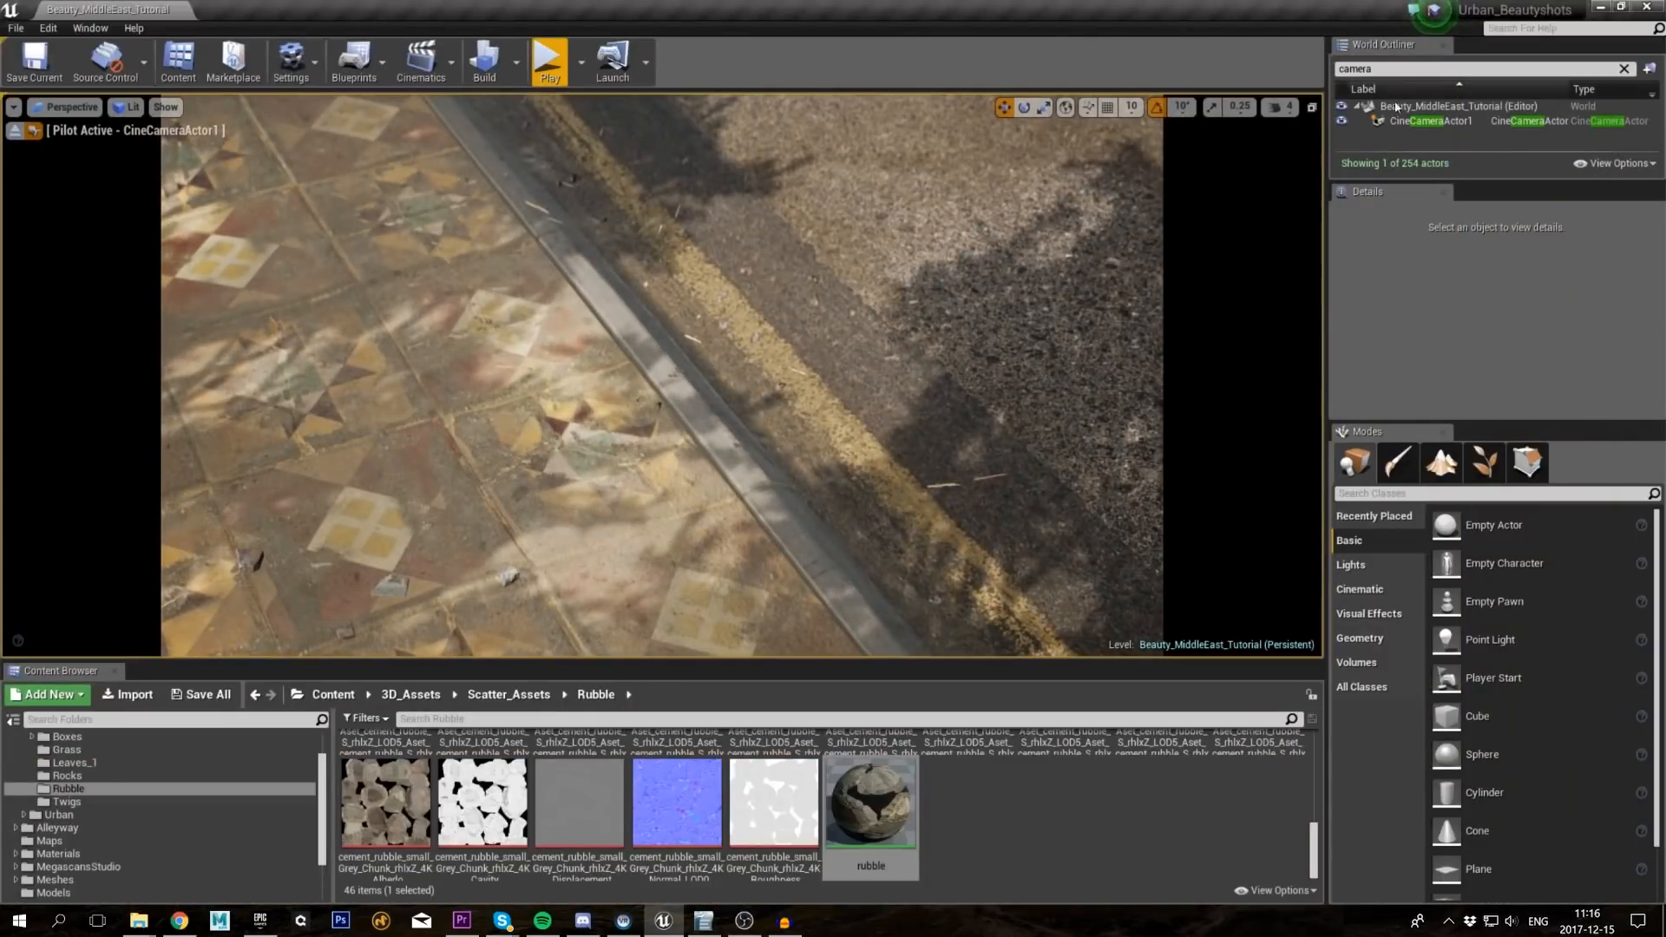
Step: Set CineCameraActor1's manual focus distance to about 294.1 cm using the debug focus plane, and hide the plane again
click(1432, 121)
drag(1481, 433, 1481, 619)
drag(1656, 424, 1648, 374)
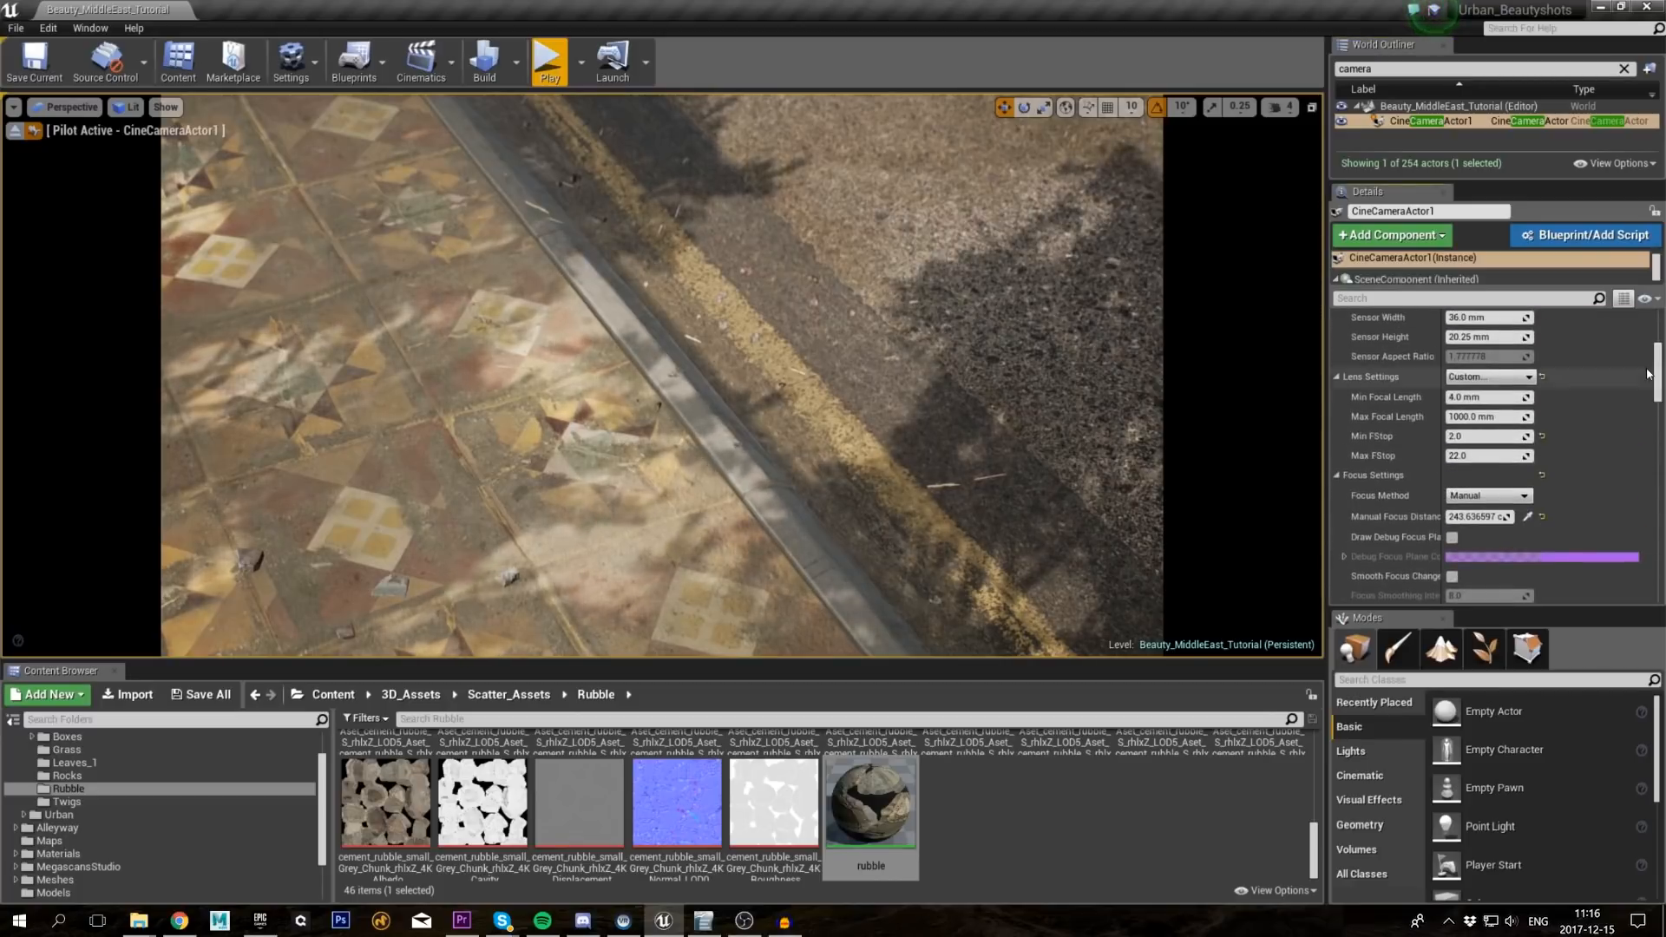
click(1452, 537)
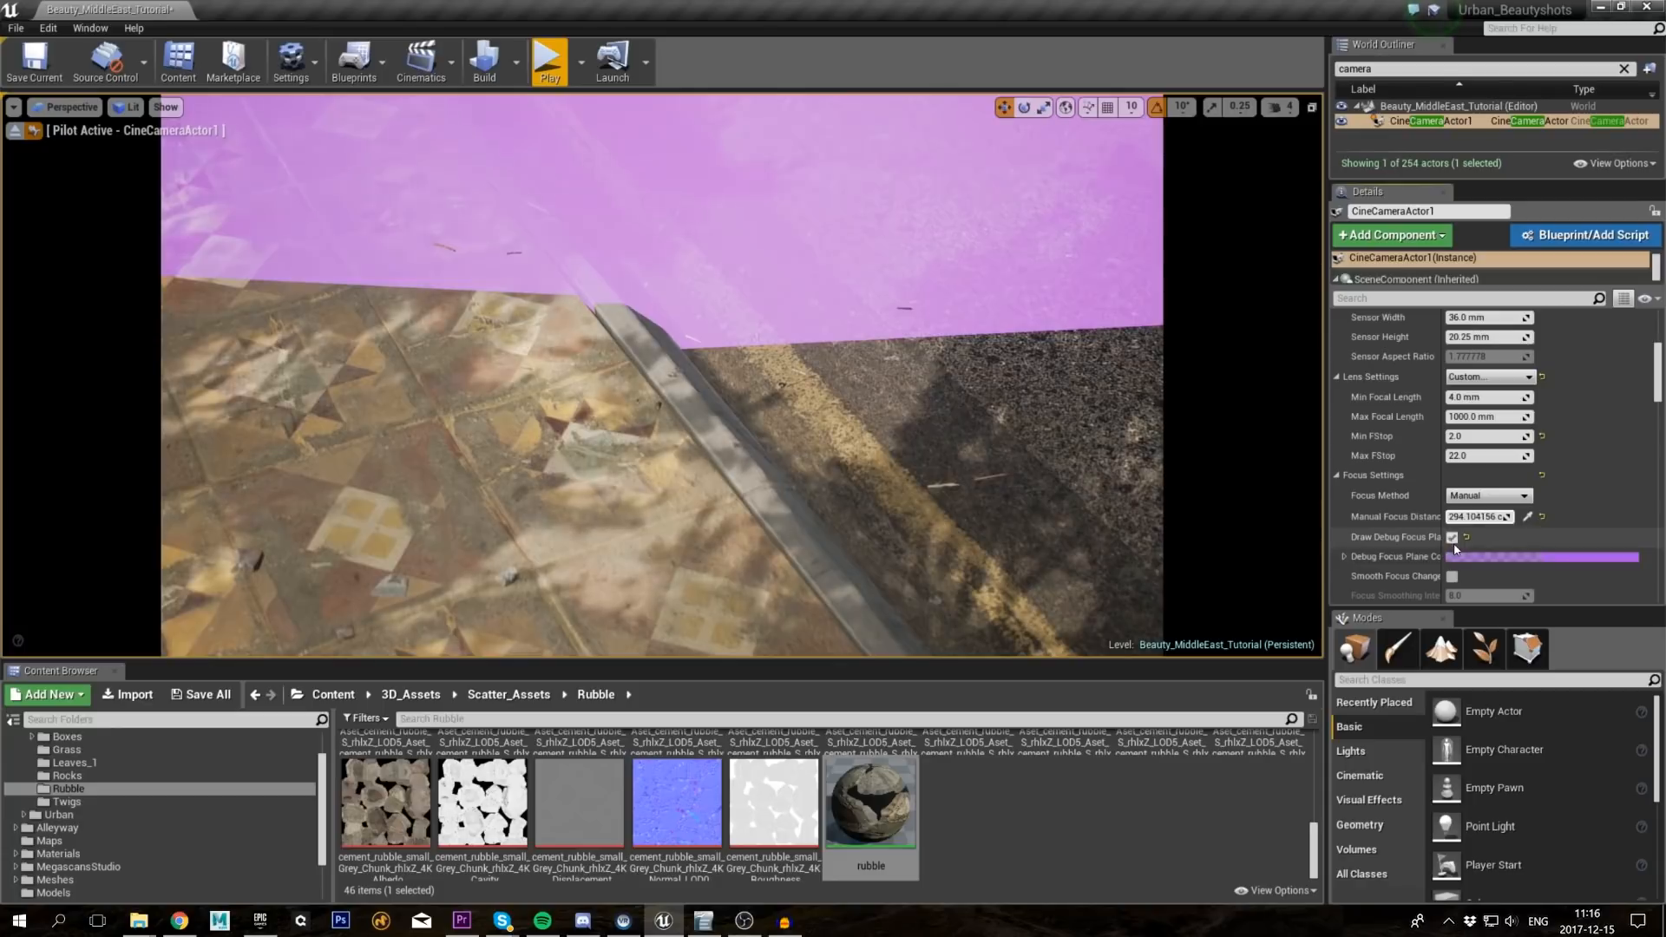
click(1452, 538)
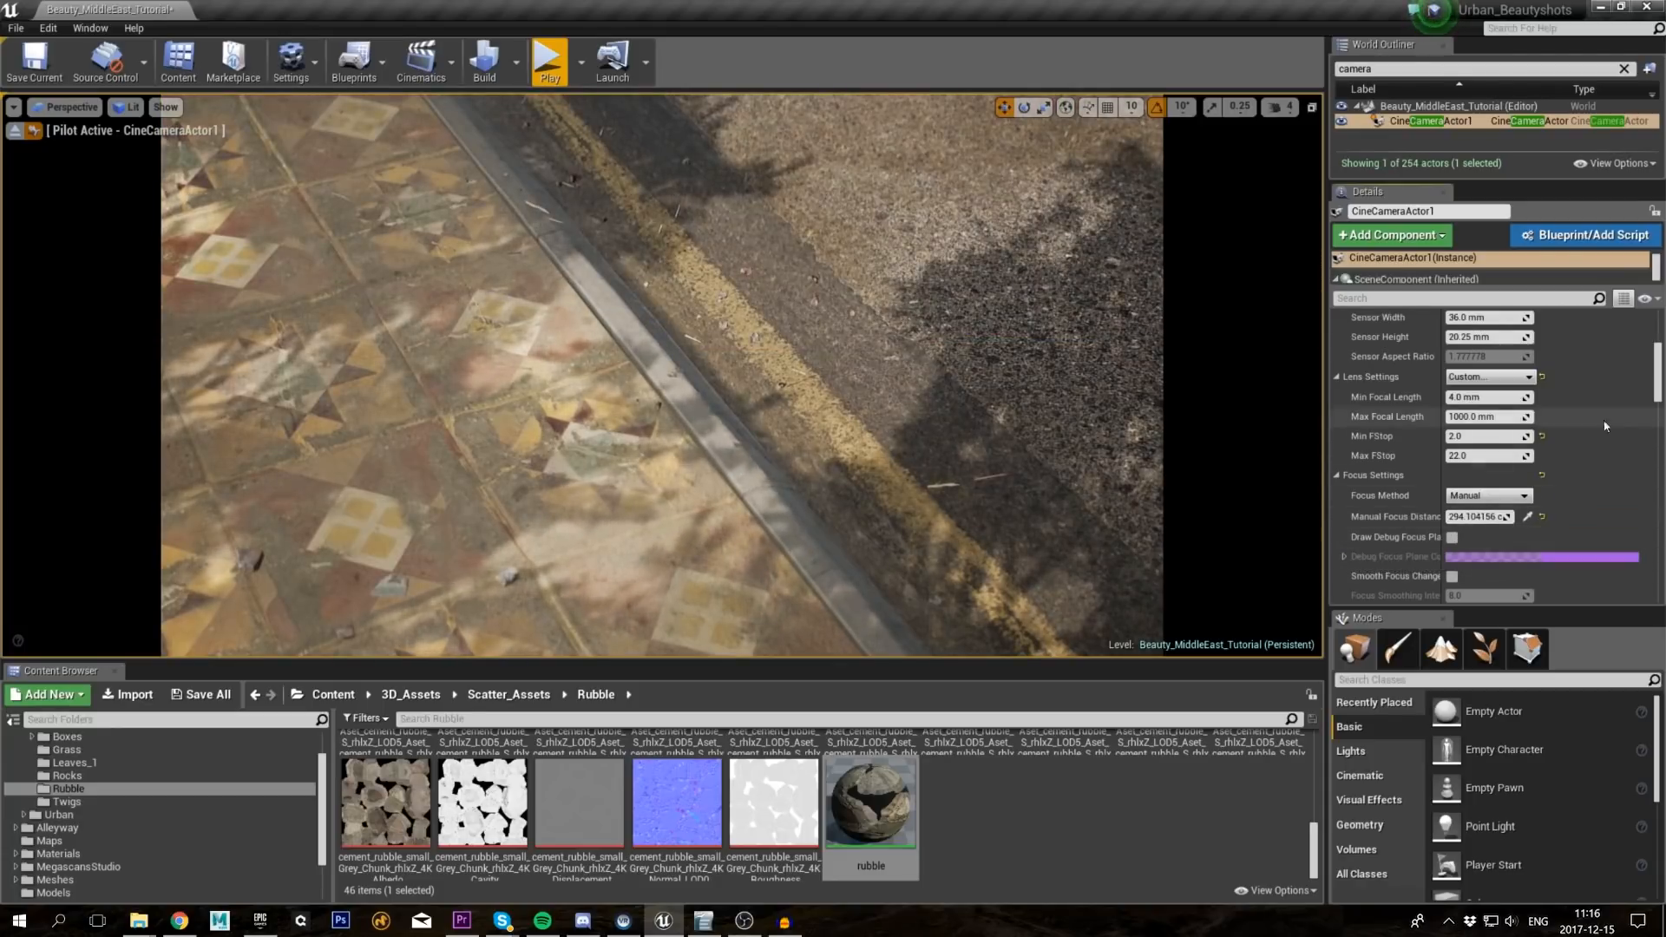
Step: Set the camera's white balance temperature to 7000 and its global color grading saturation to 0.89
mouse_move(1656, 389)
mouse_down()
mouse_move(1655, 334)
mouse_move(1656, 419)
mouse_up()
click(1345, 453)
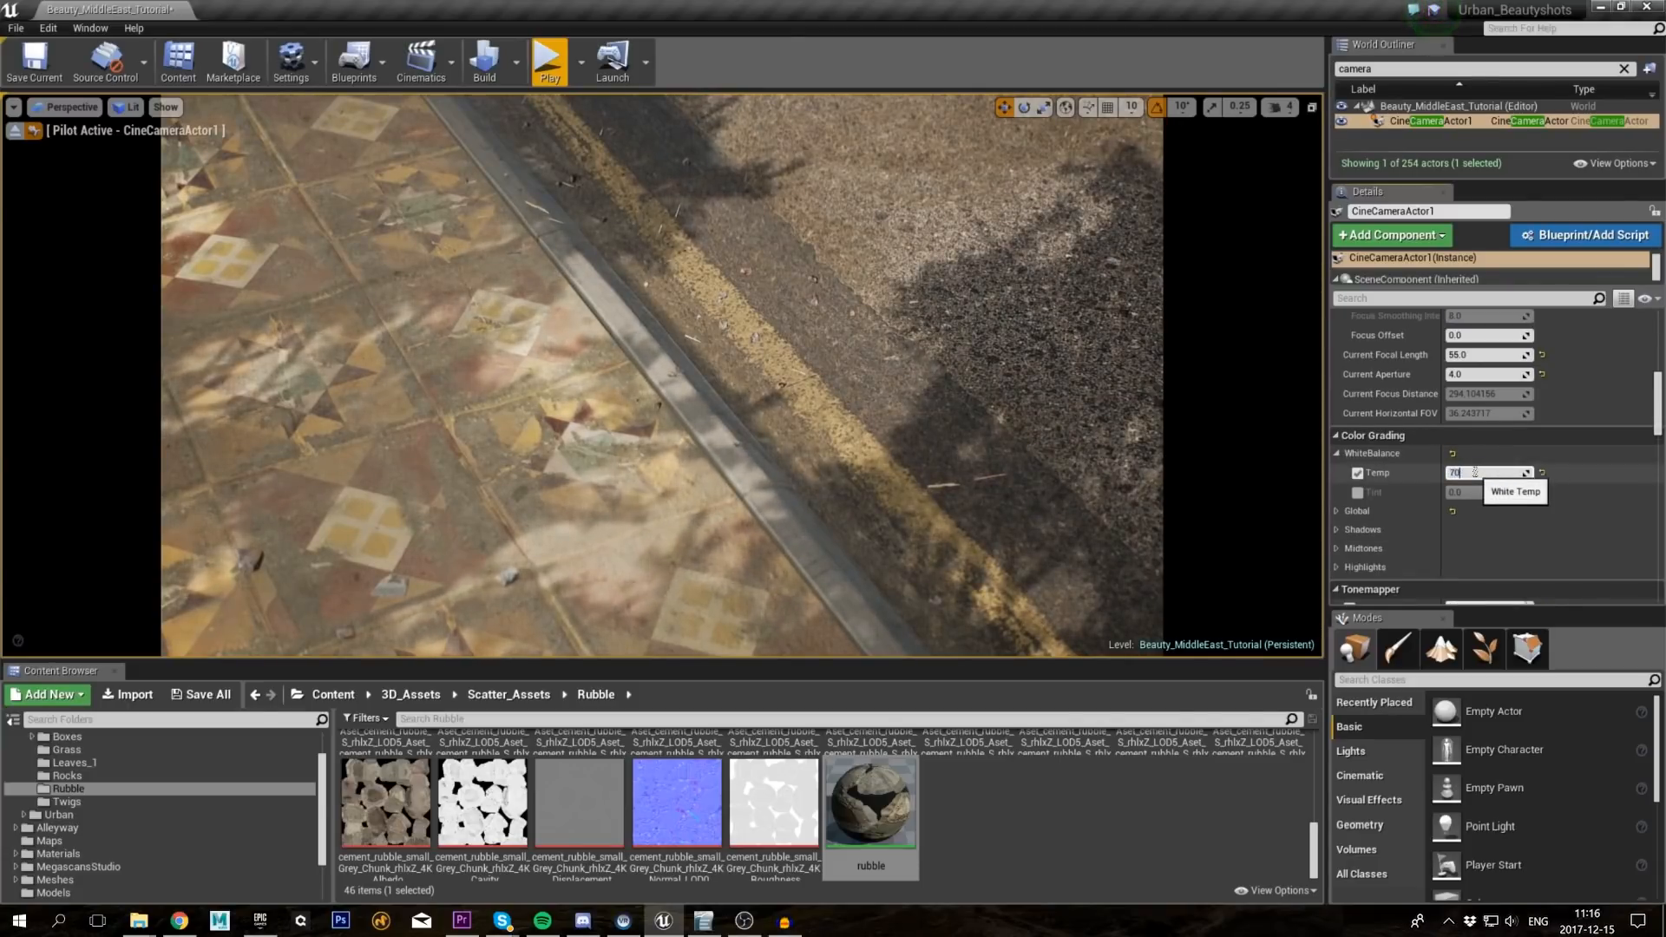
click(1337, 511)
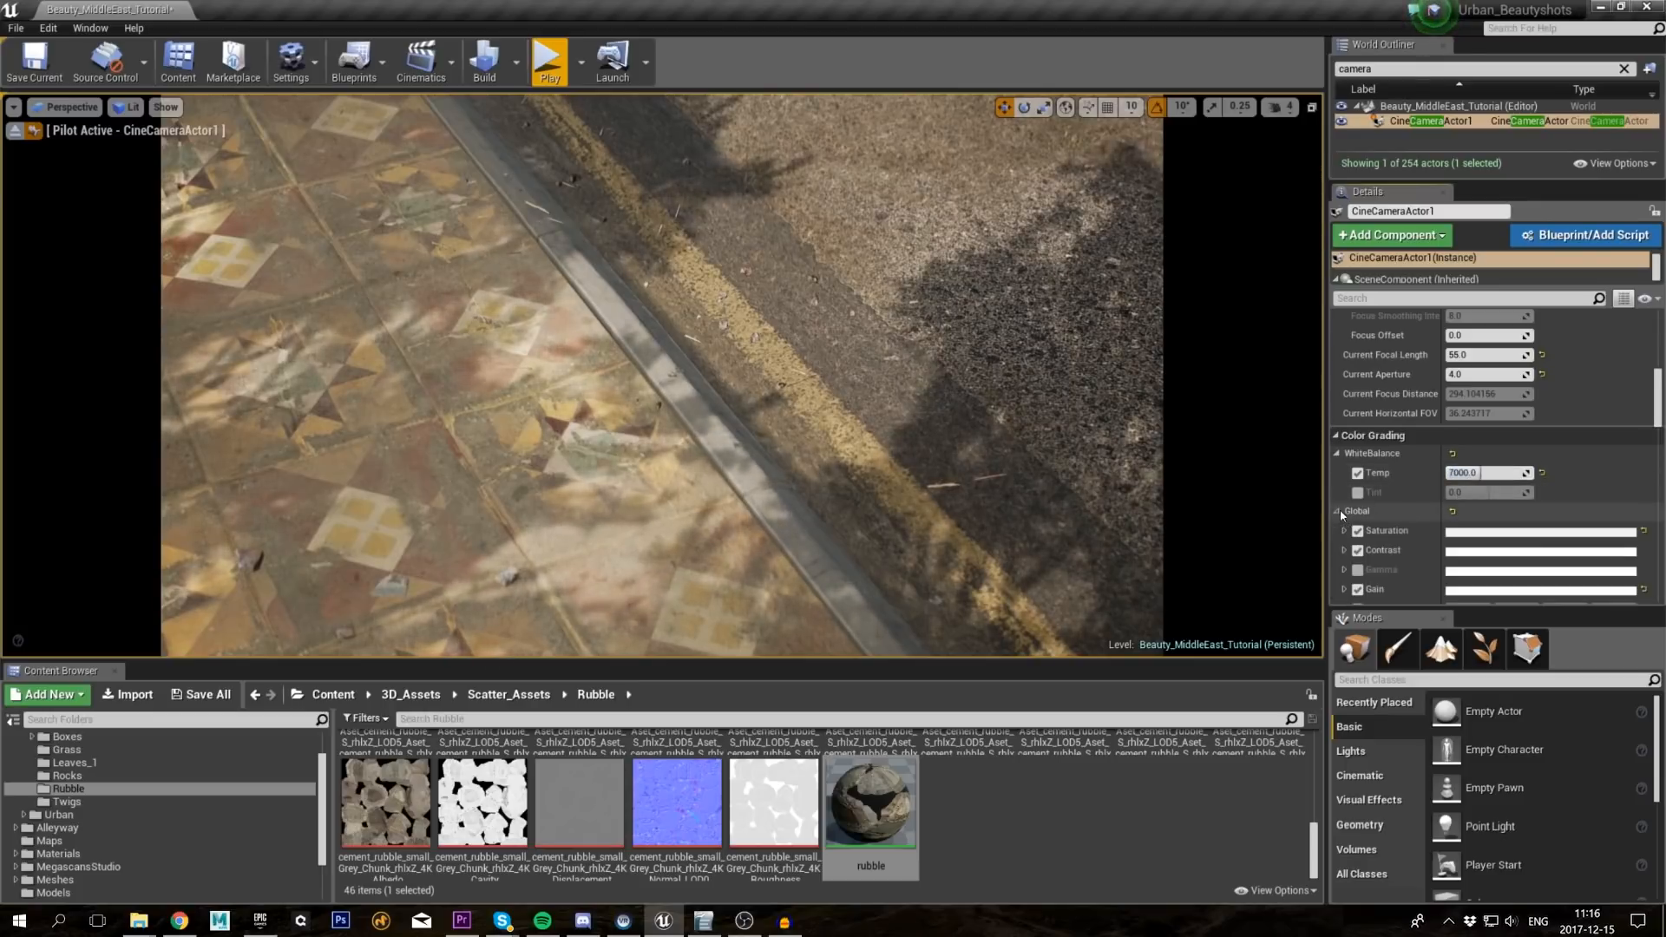
scroll(1383, 505, down, 1)
click(1382, 505)
scroll(1389, 500, down, 3)
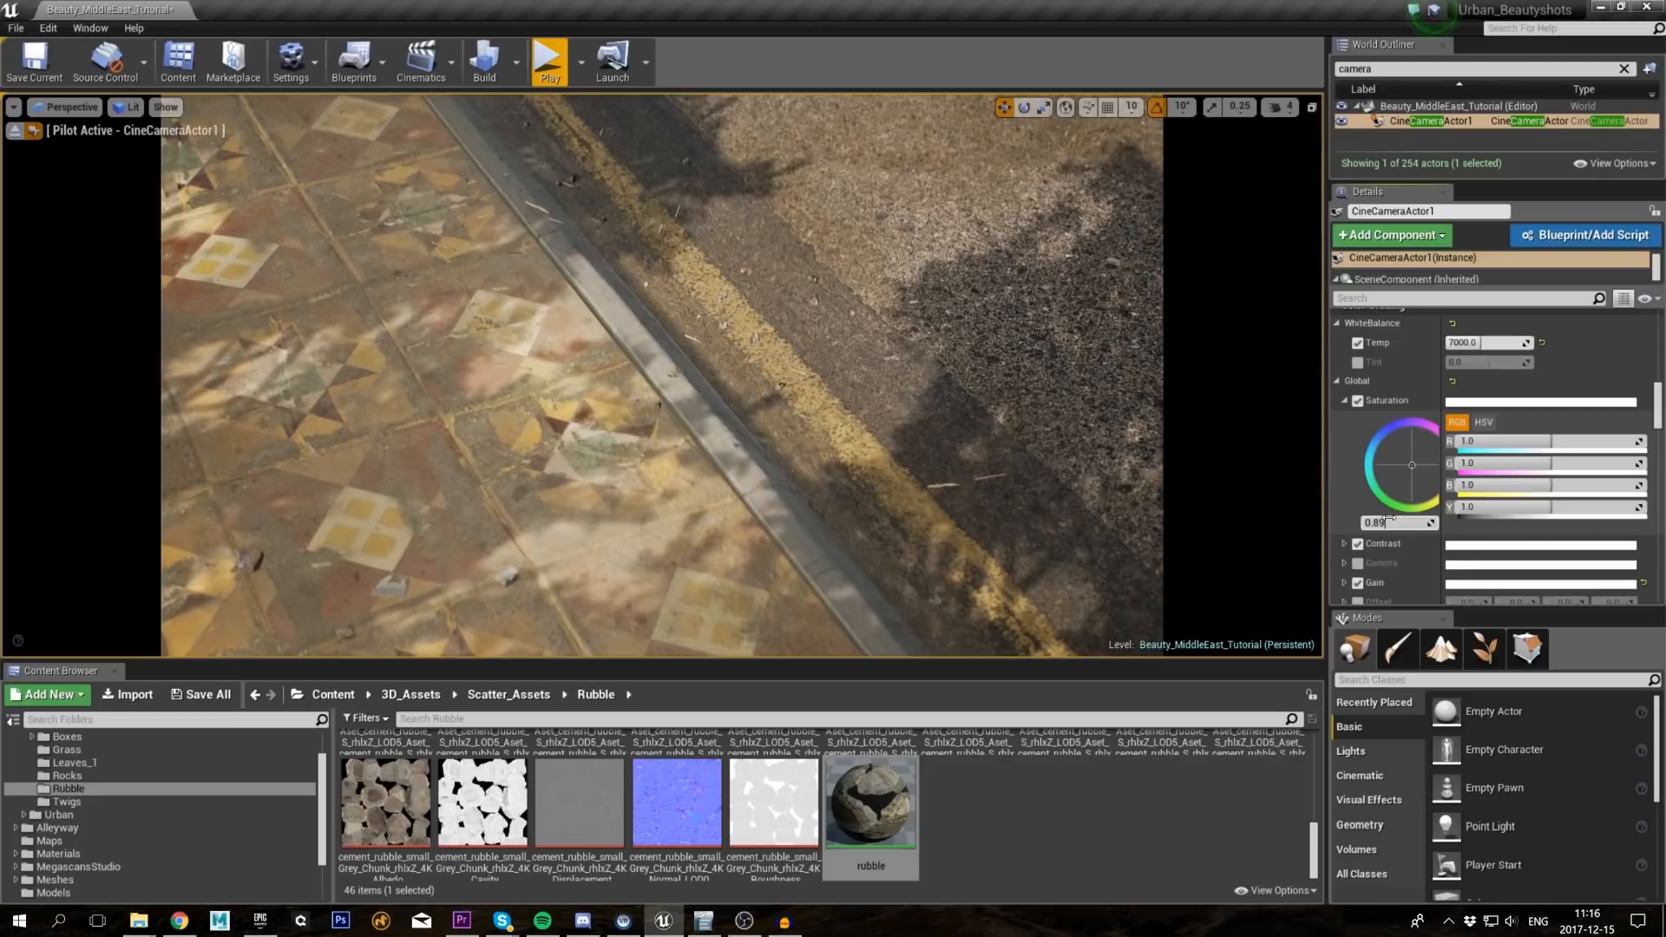
Step: Set the camera's global color grading contrast to 1.05
click(1384, 544)
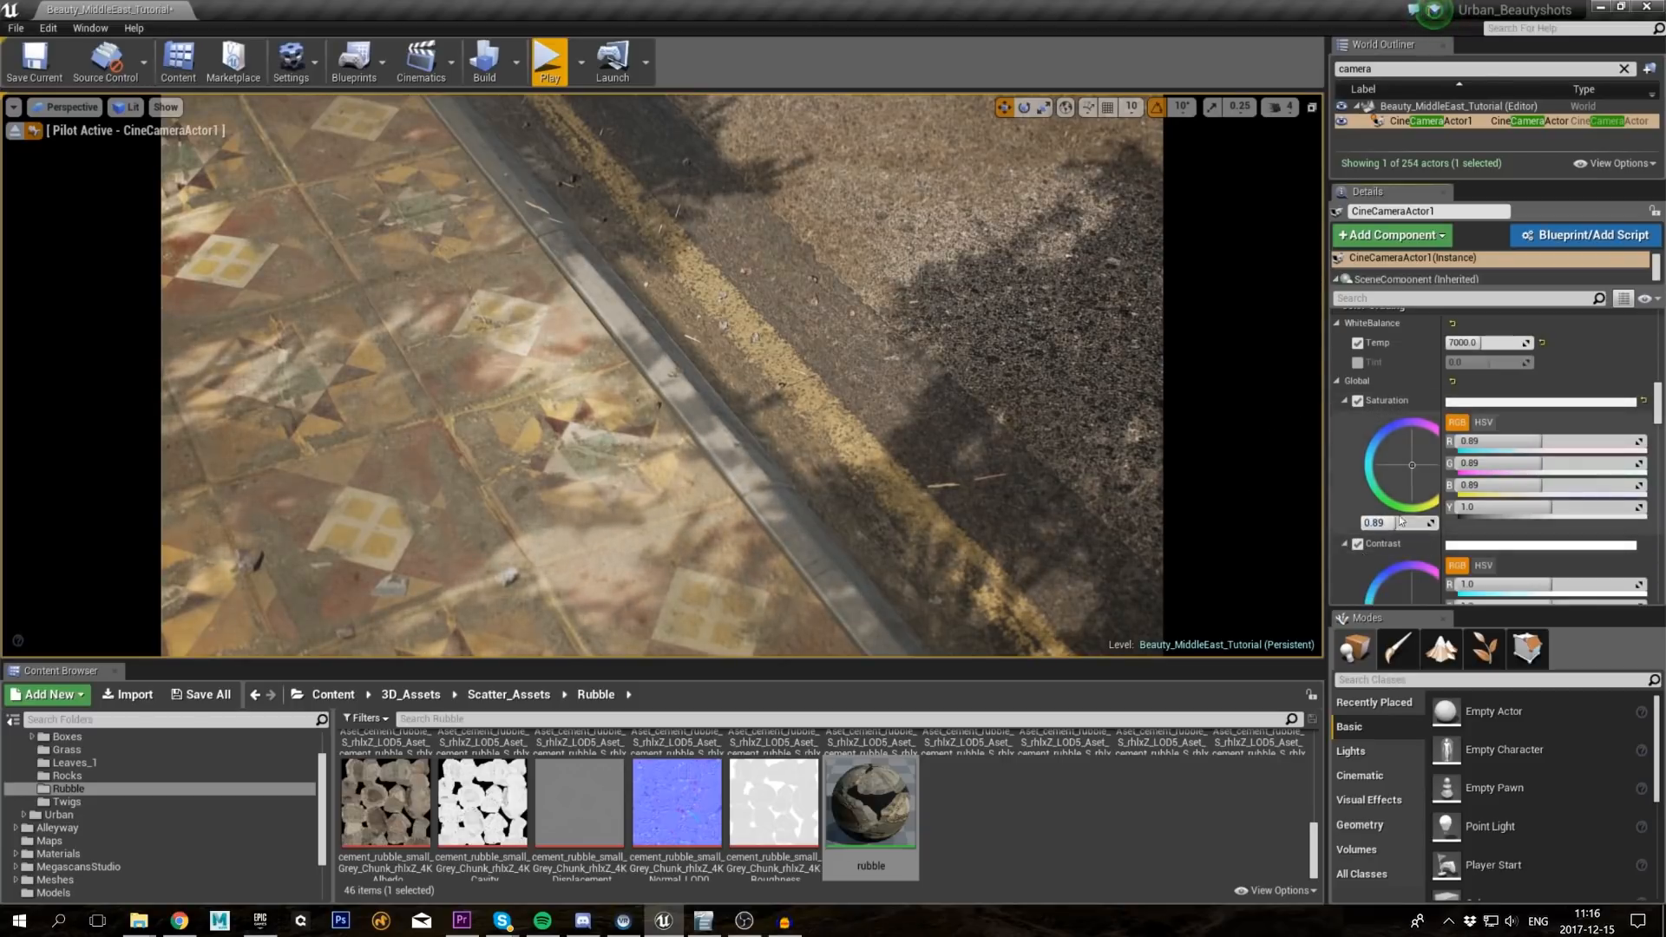
scroll(1406, 518, down, 3)
scroll(1406, 517, down, 2)
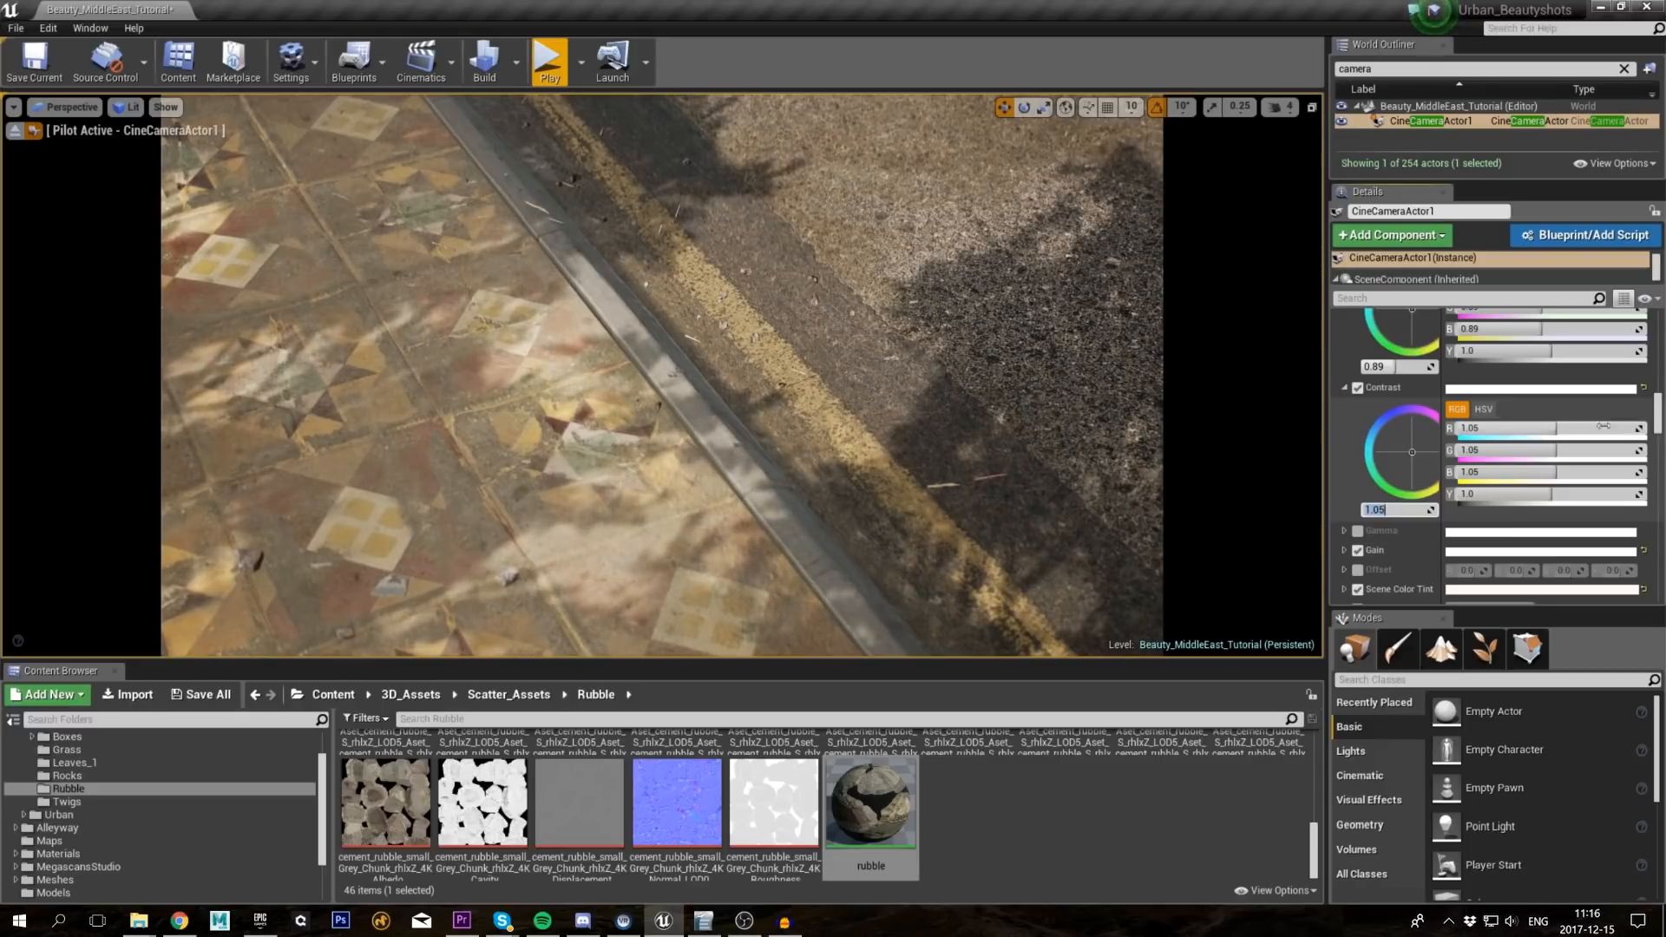
Step: Change the ambient occlusion intensity of CineCameraActor1 and deselect the camera
scroll(1525, 484, down, 10)
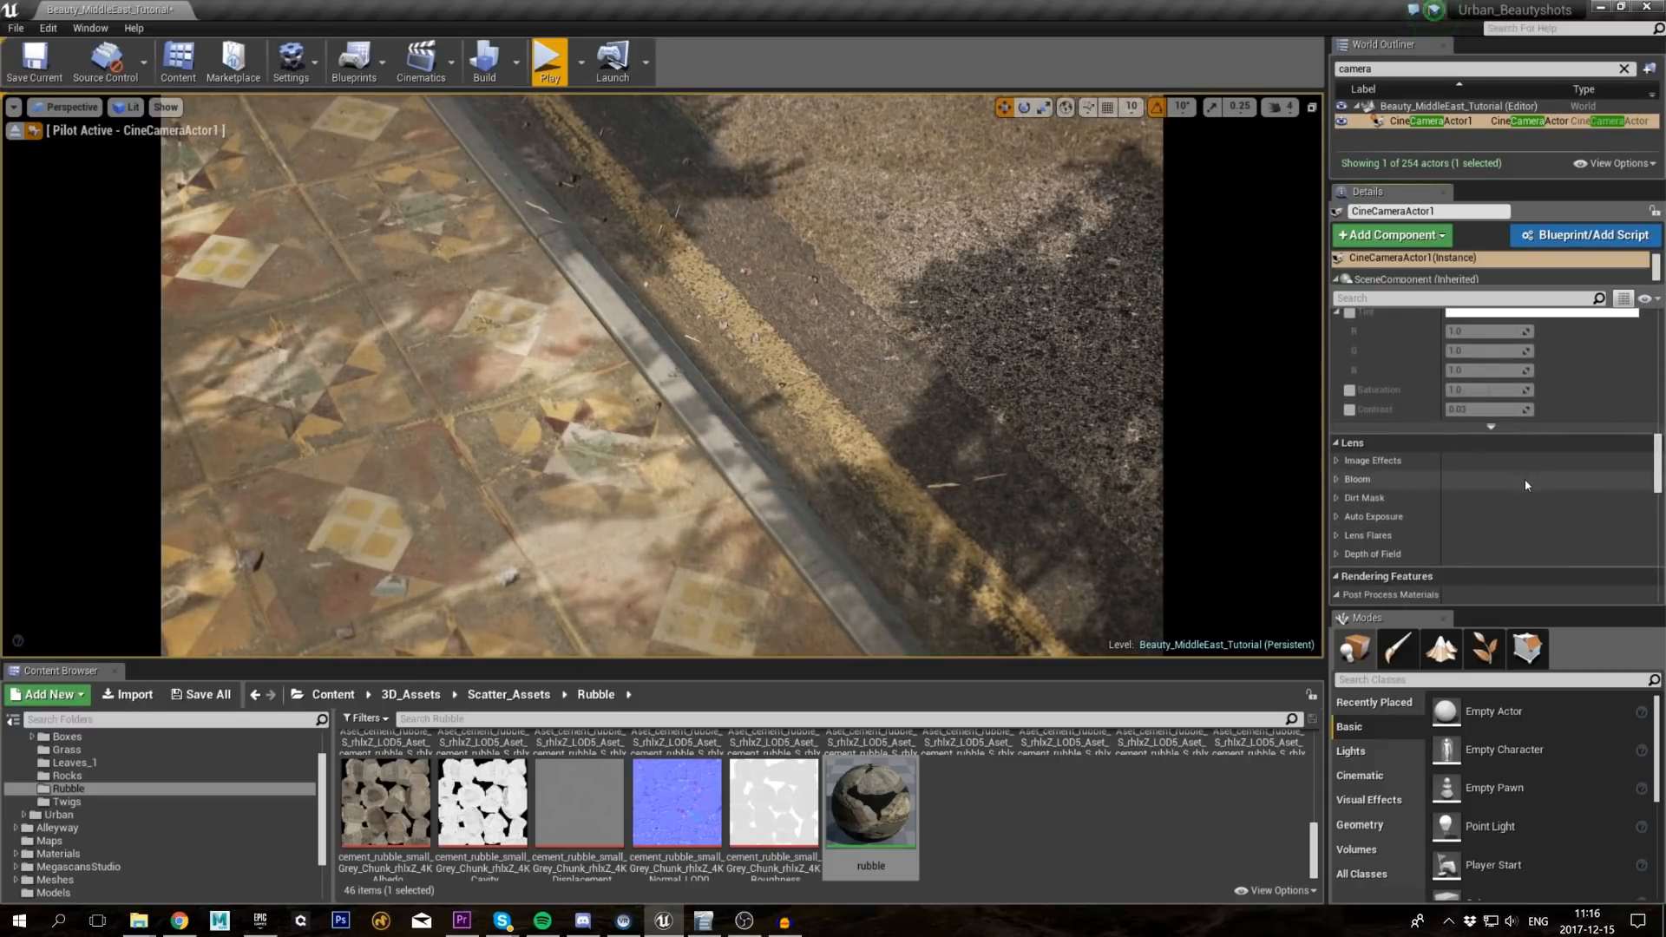
scroll(1524, 477, down, 5)
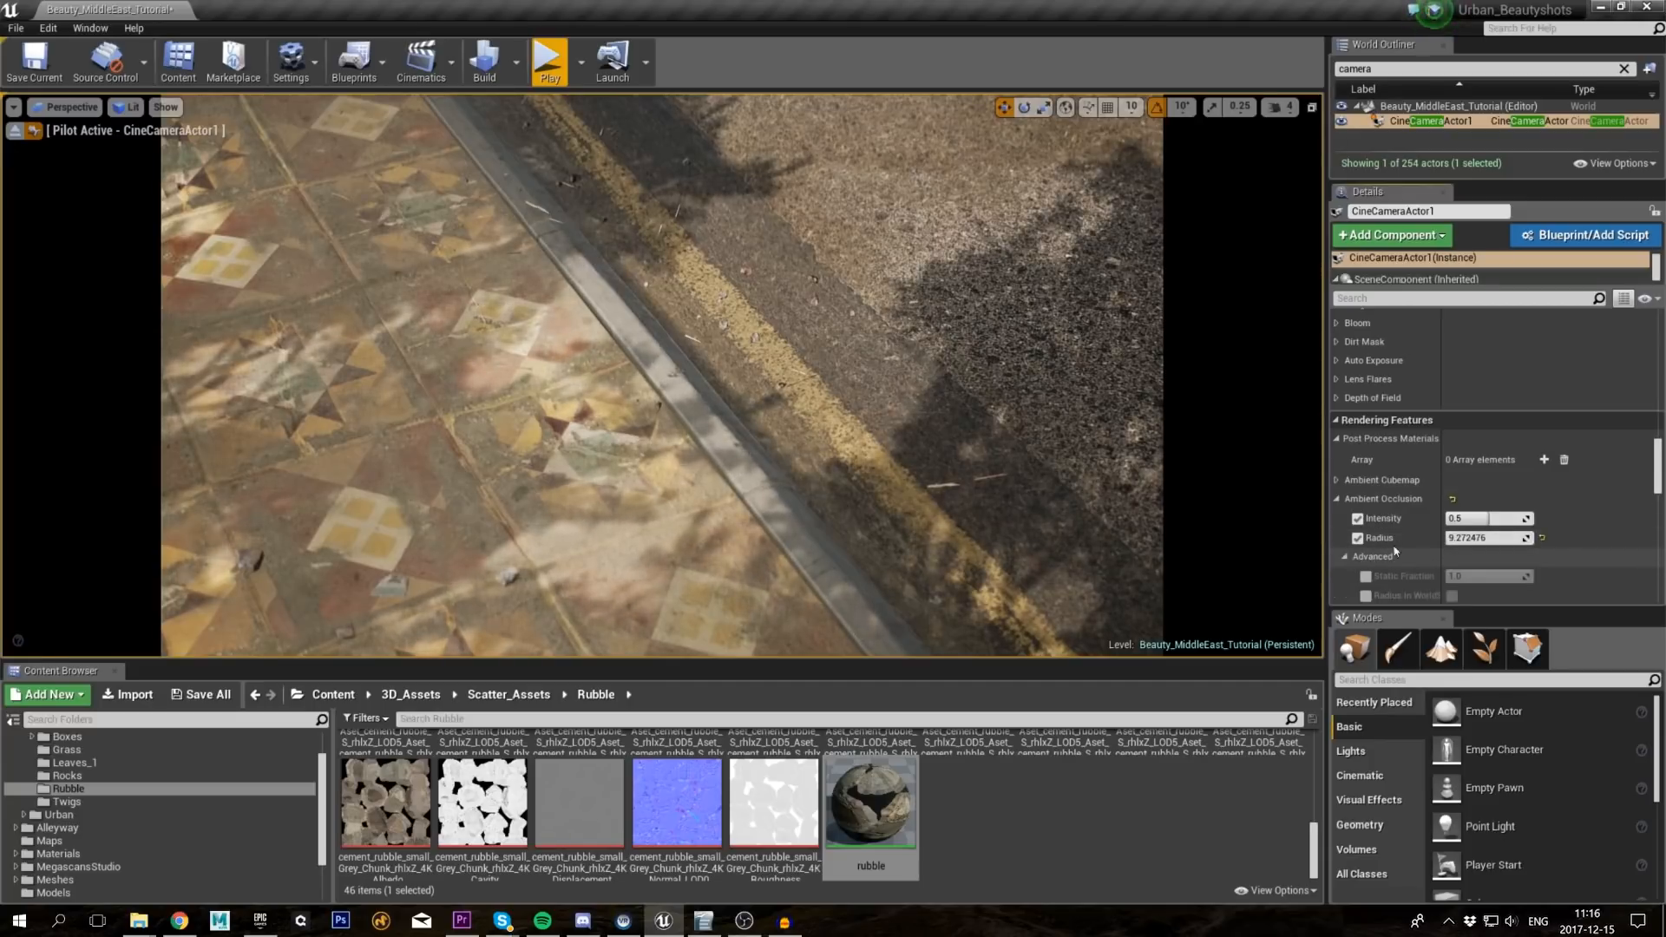
scroll(1395, 551, down, 3)
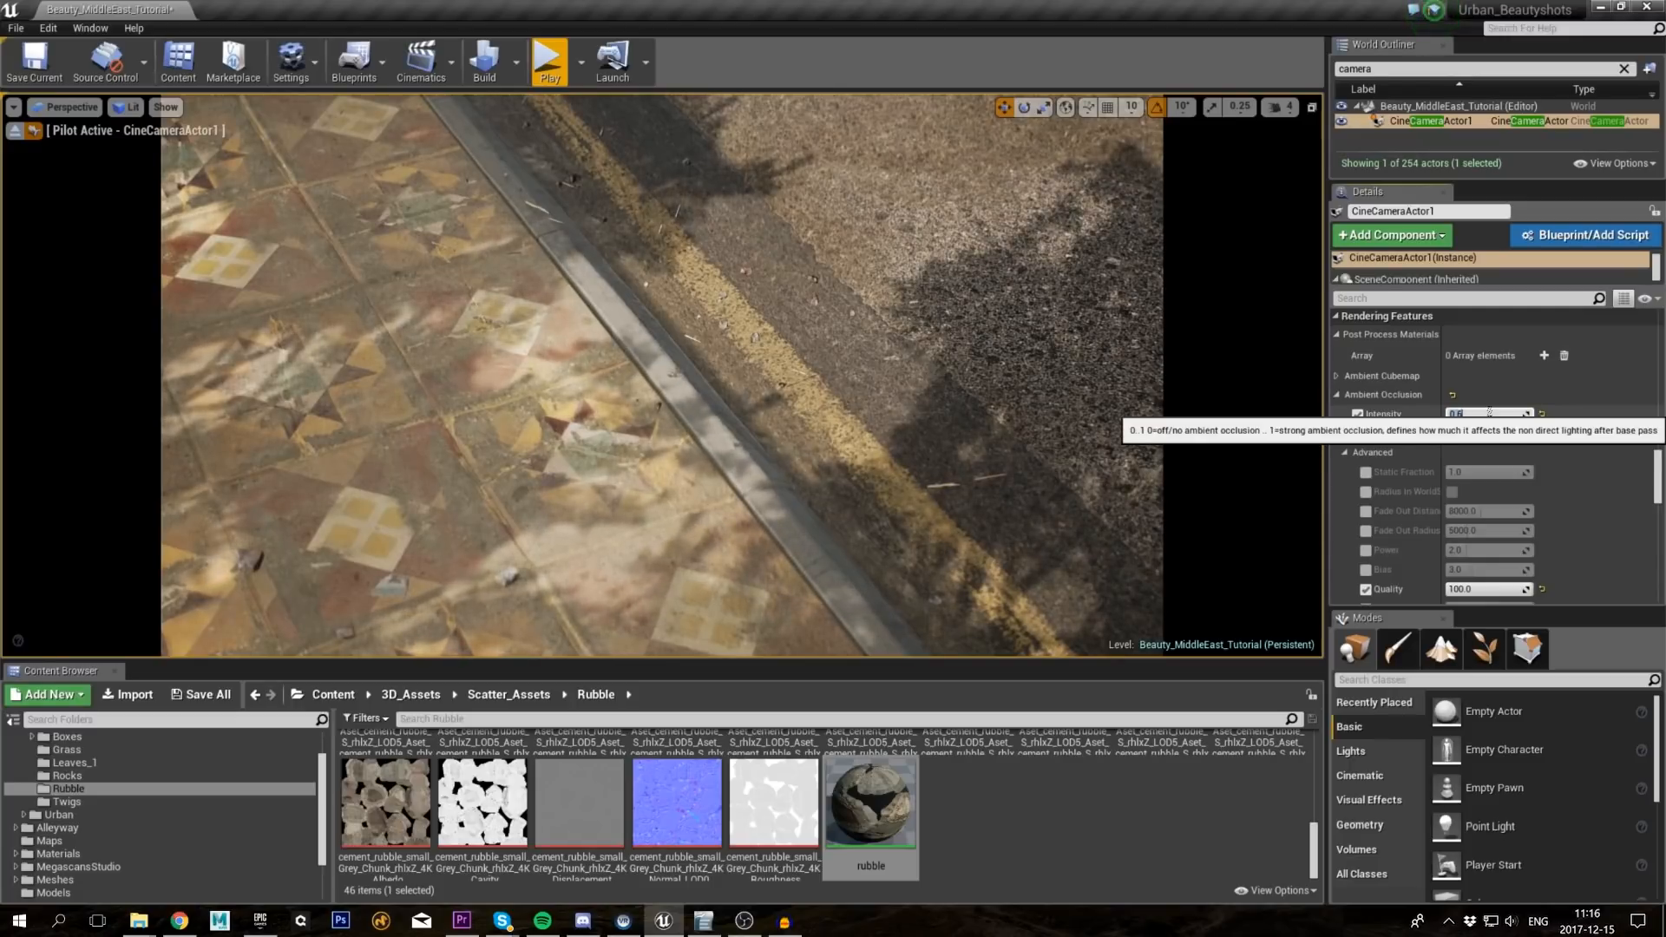
click(1001, 421)
key(Escape)
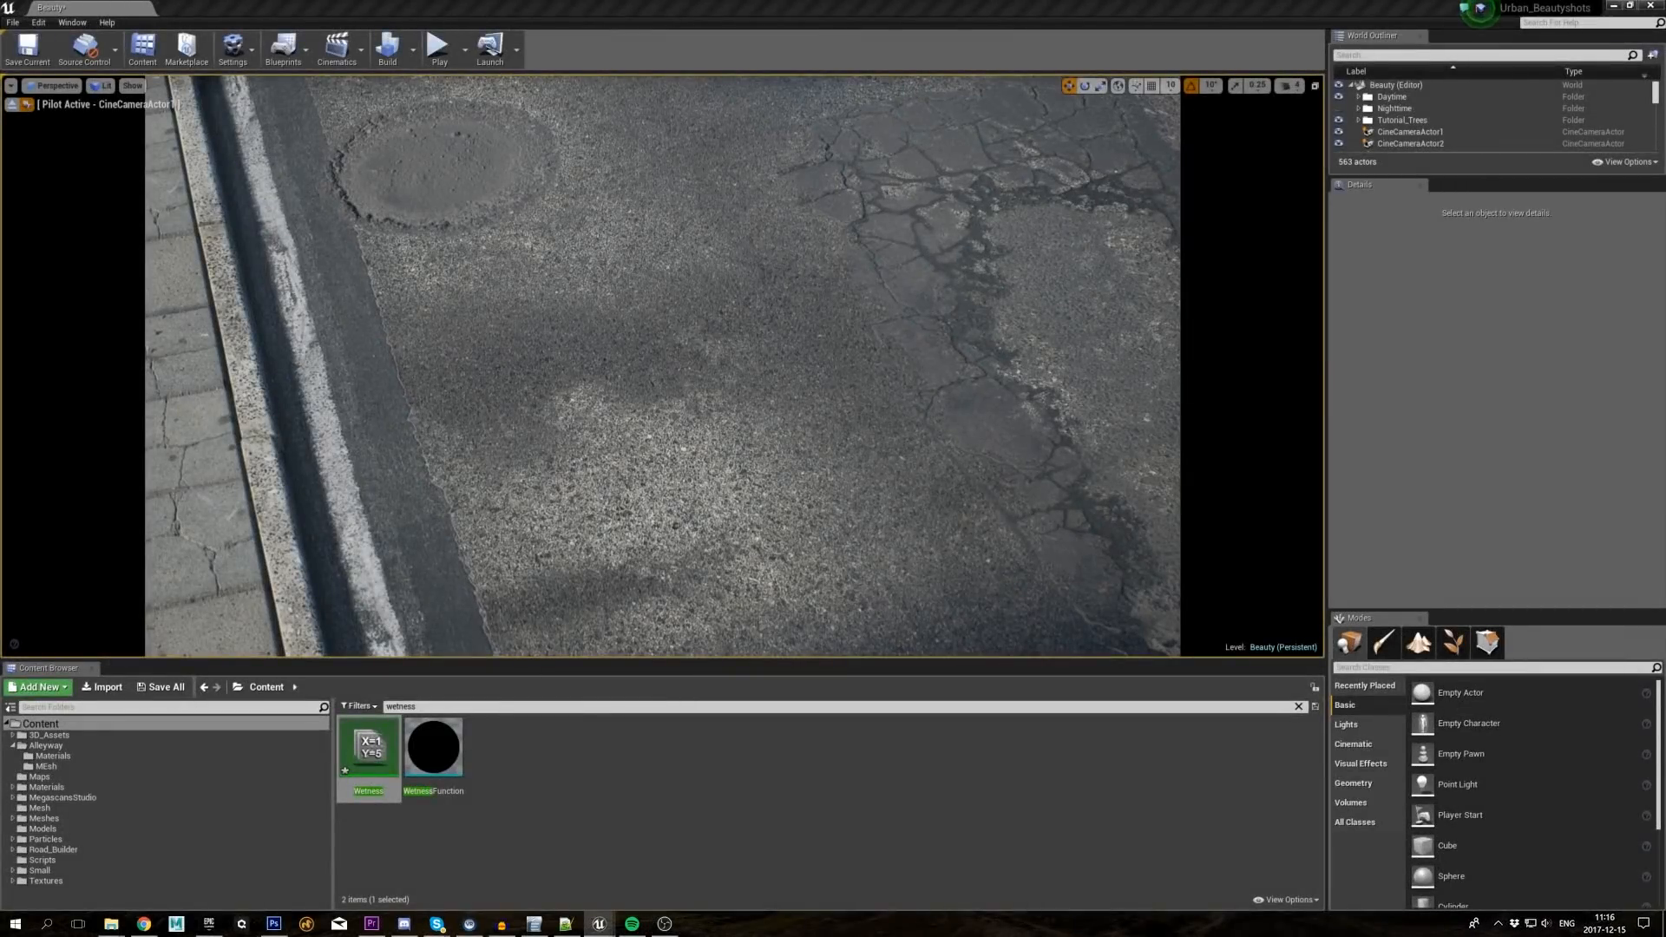
Step: Raise the default value of the Wetness scalar parameter to 0.917431 in the Beauty level's Wetness parameter collection
drag(1665, 486, 1301, 238)
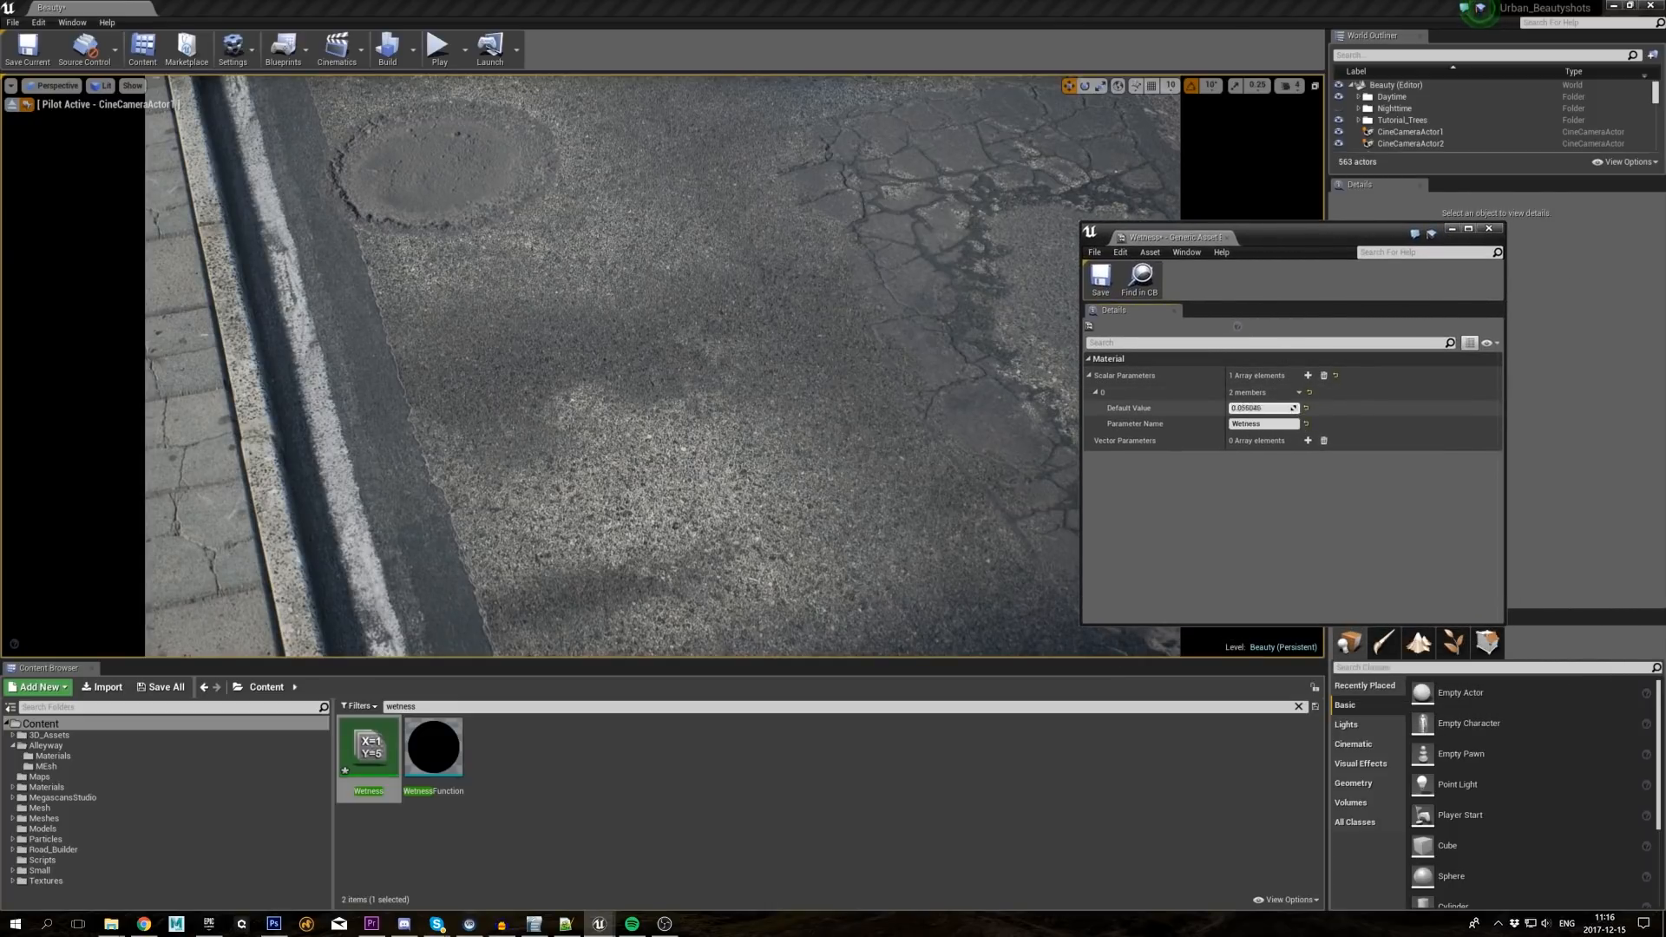
drag(1263, 408, 1341, 408)
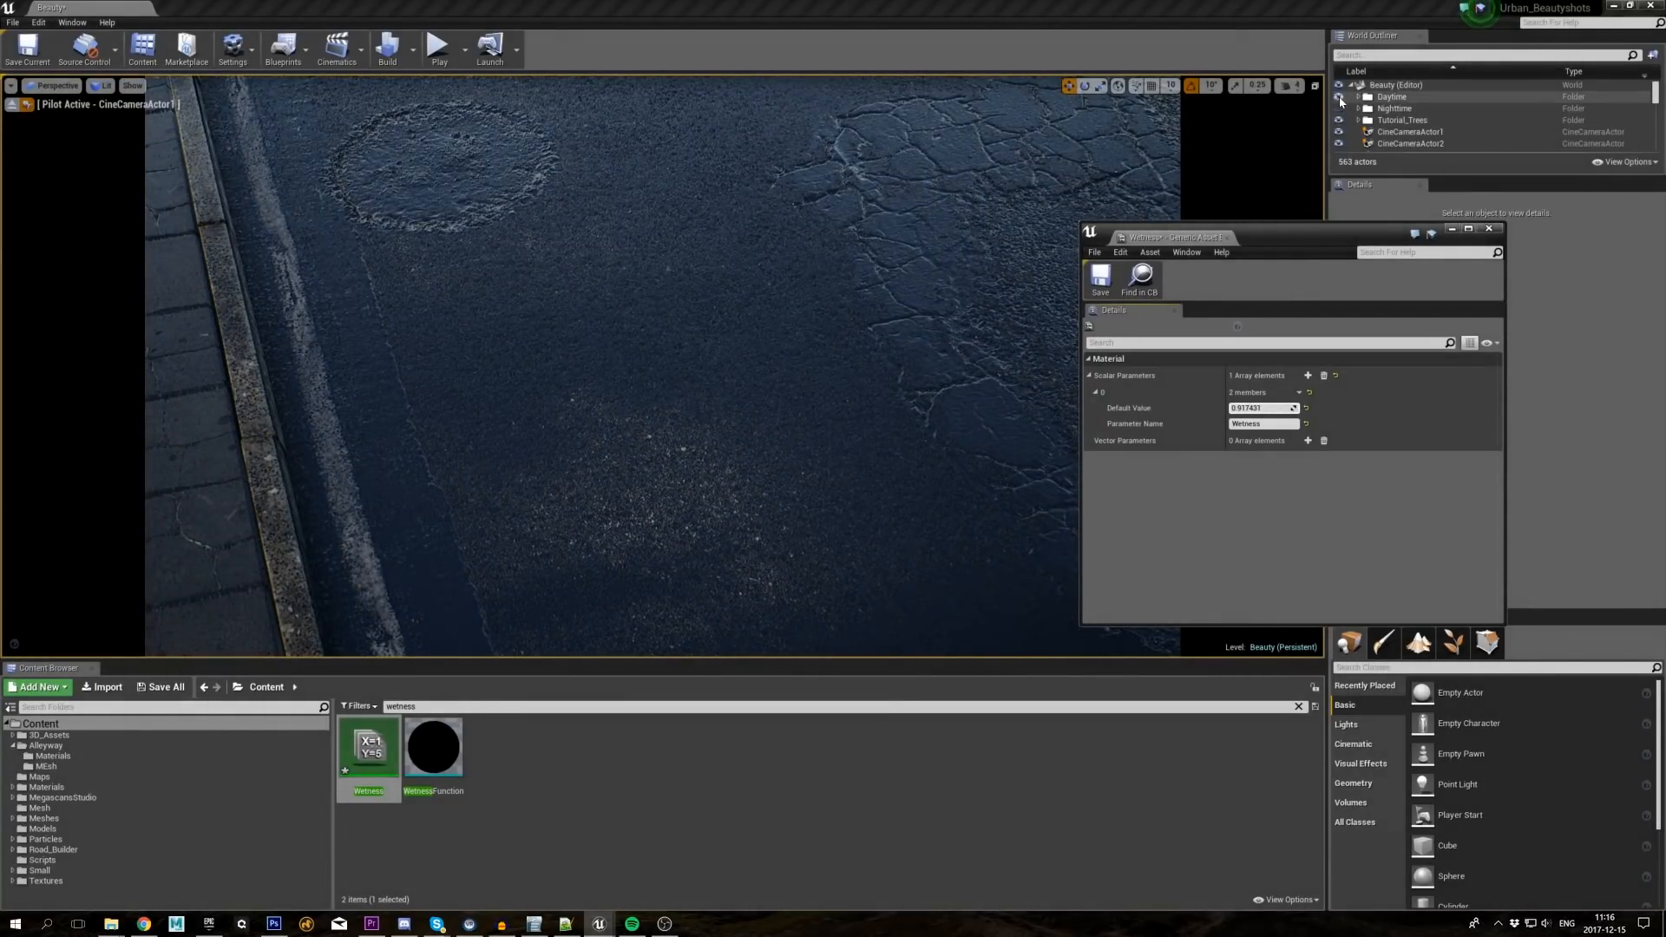
Step: Hide the Daytime folder, show the Nighttime folder and update the reflection captures
click(1338, 97)
click(1339, 108)
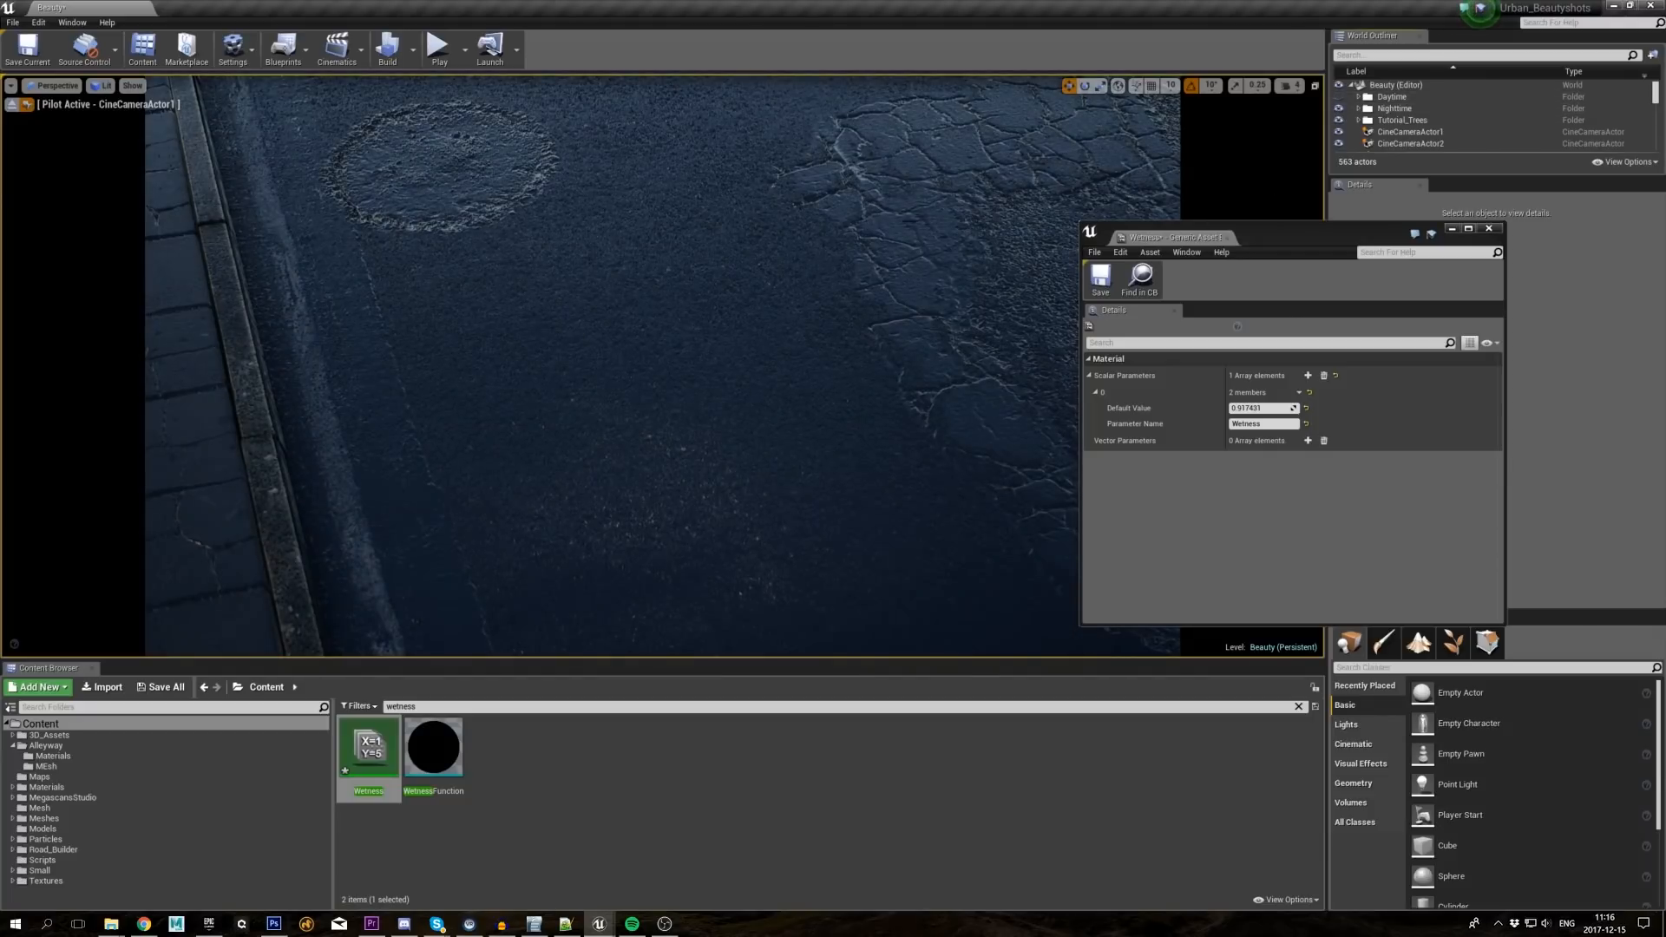
click(414, 50)
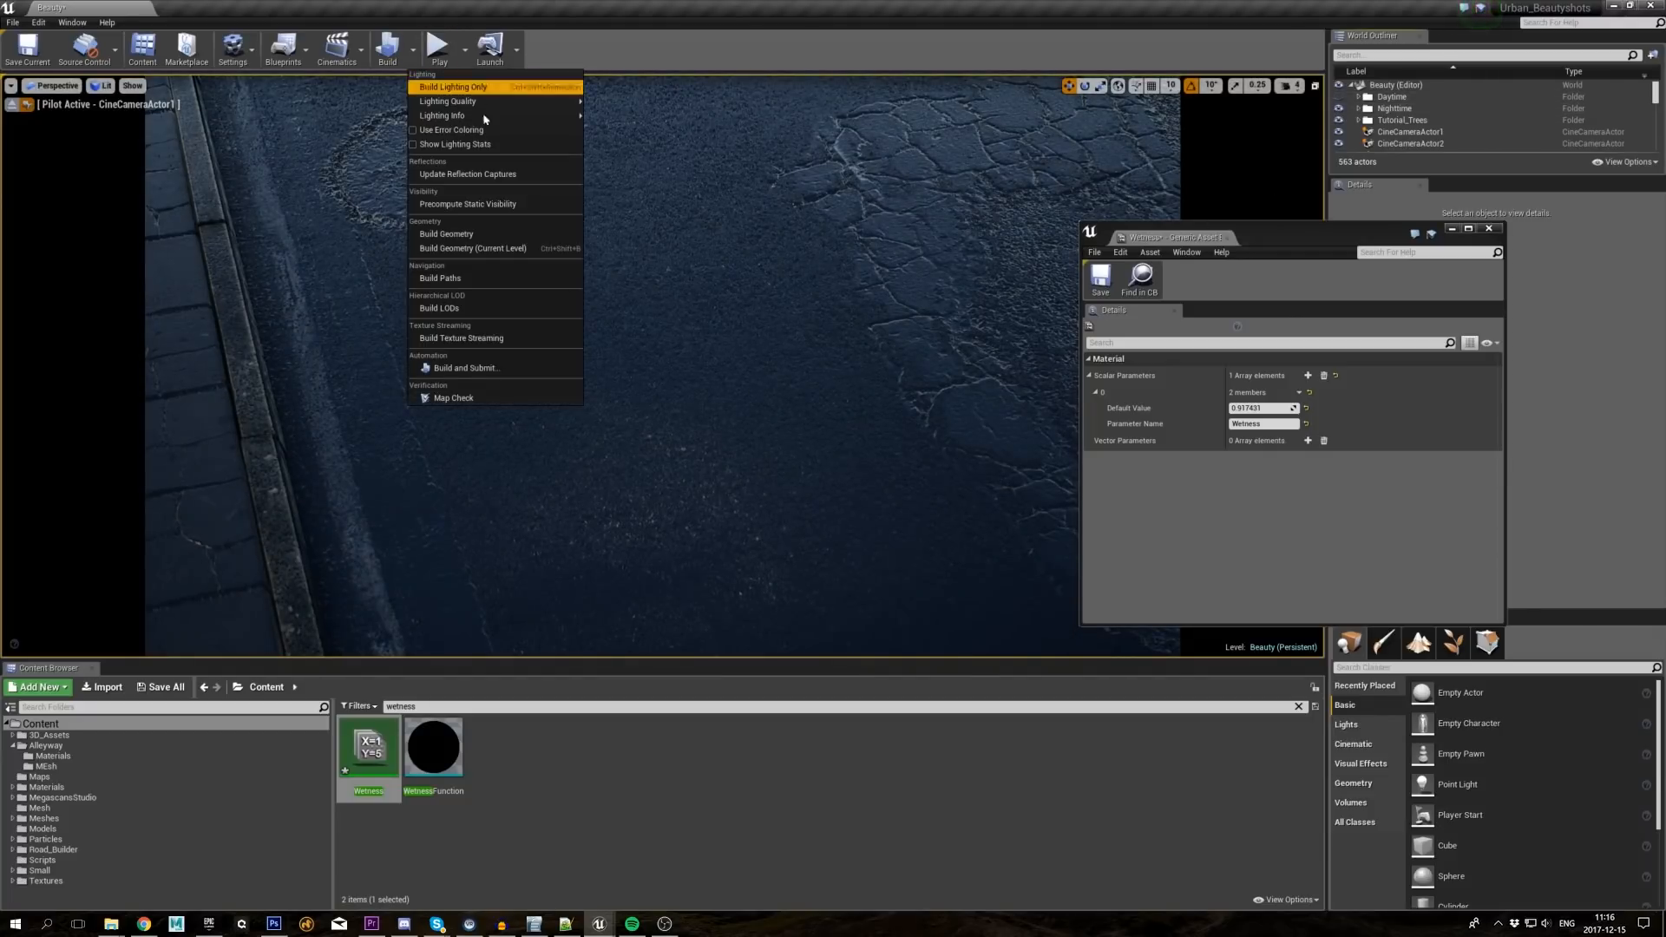
click(486, 173)
Step: Pilot CineCameraActor2 and reframe it on the neon reflections across the wet road
click(1397, 143)
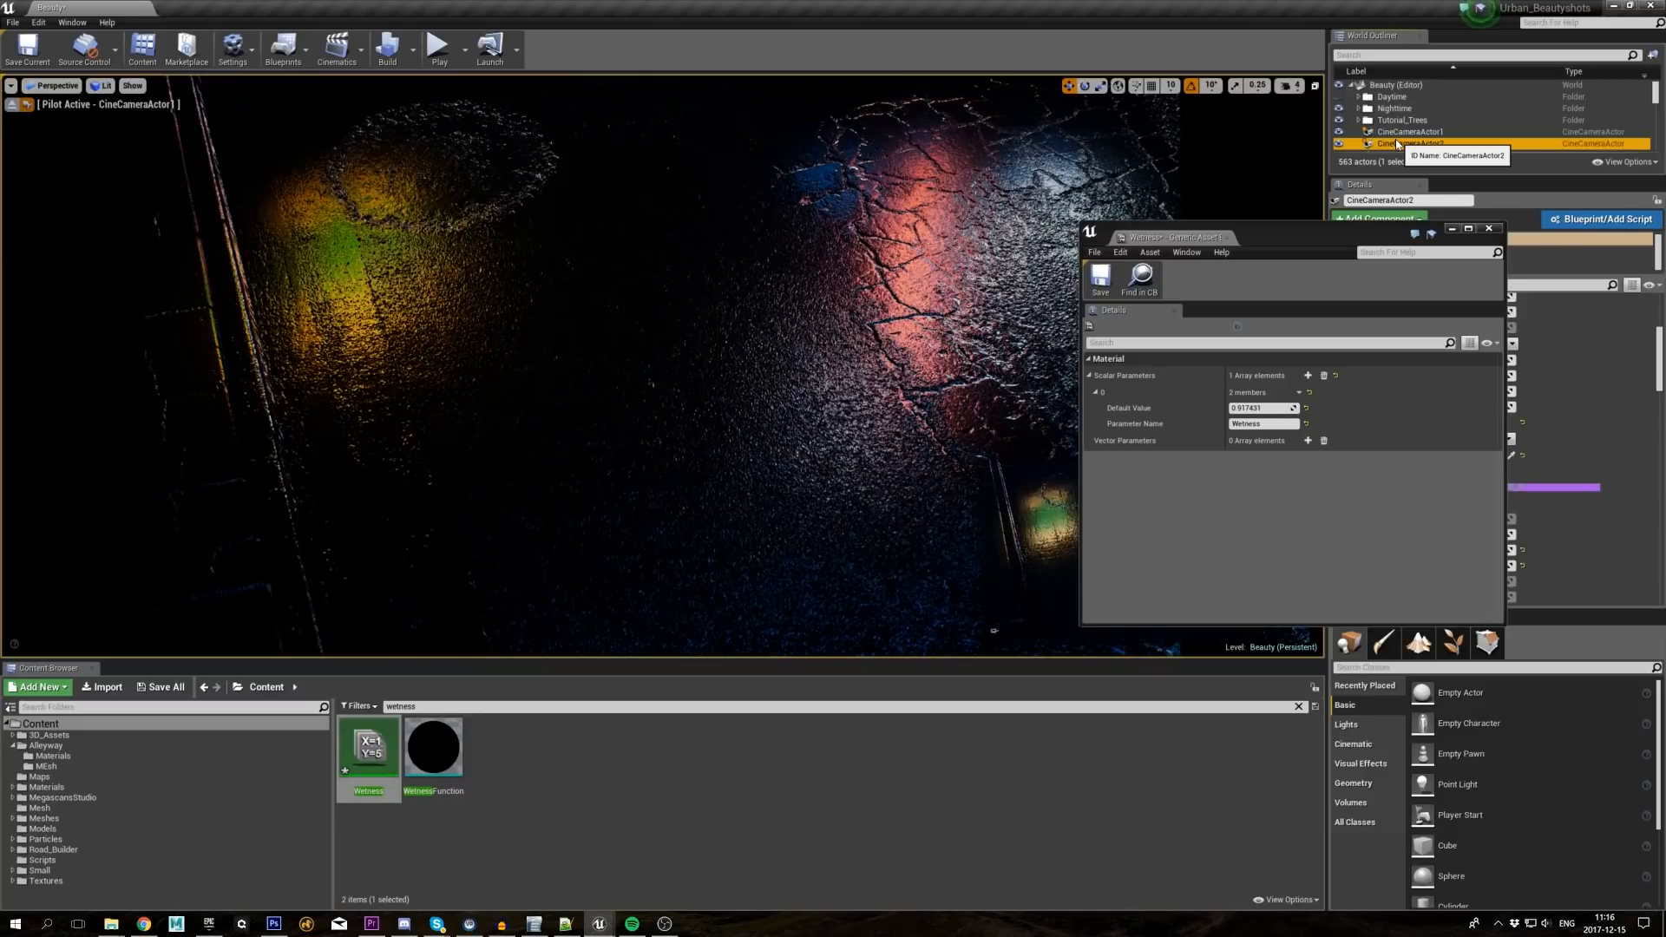
right_click(1398, 143)
click(1467, 214)
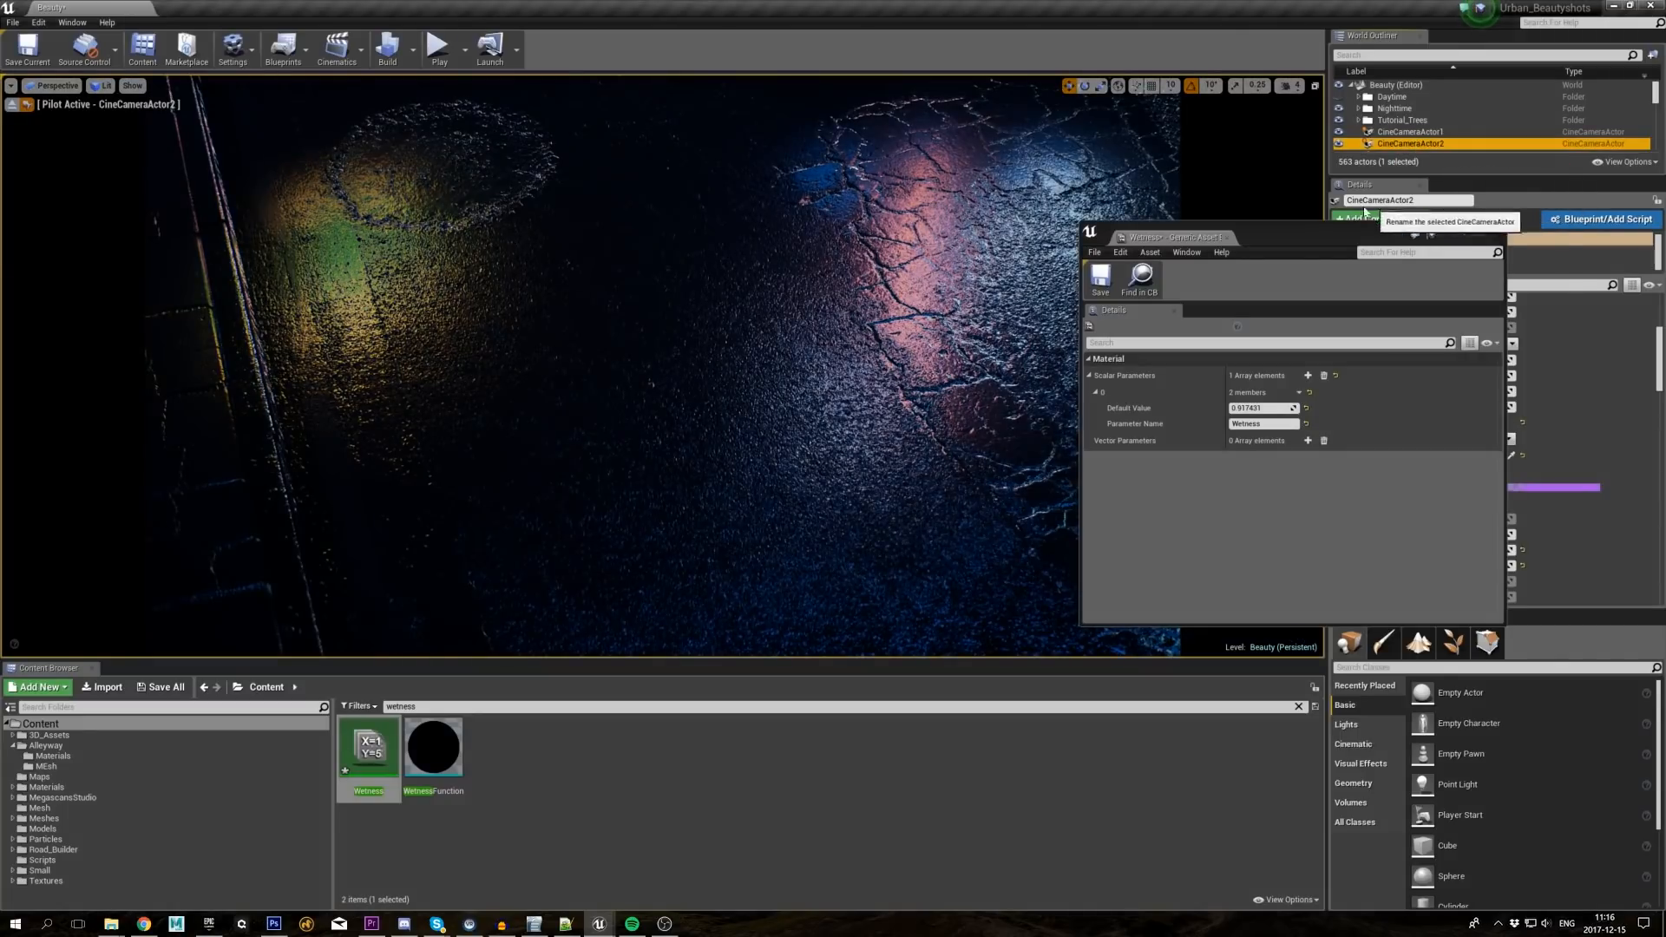
right_drag(662, 365, 791, 203)
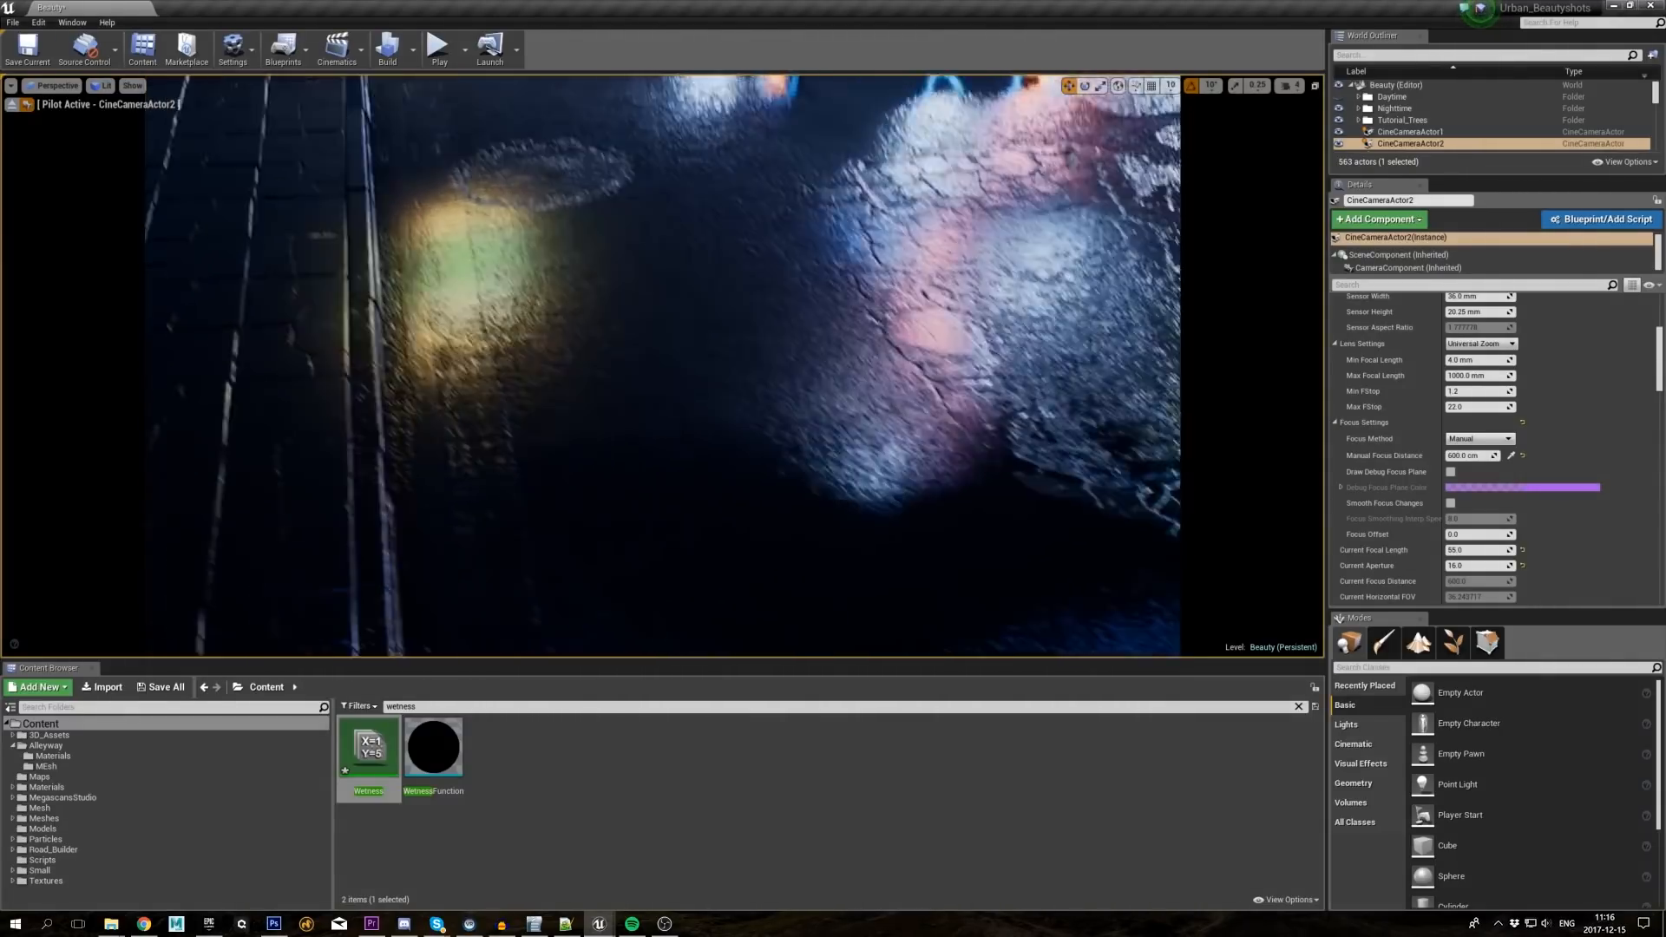